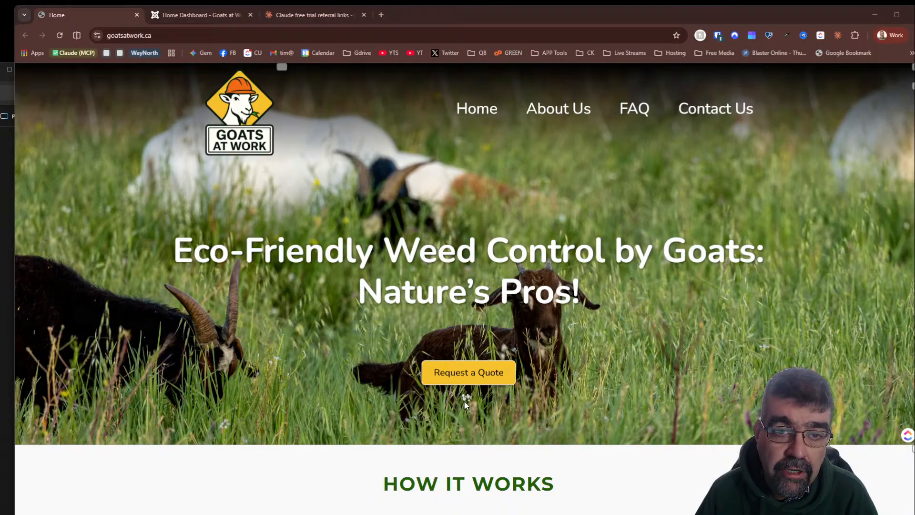
- Open chatgpt.com in a new browser tab
click(381, 15)
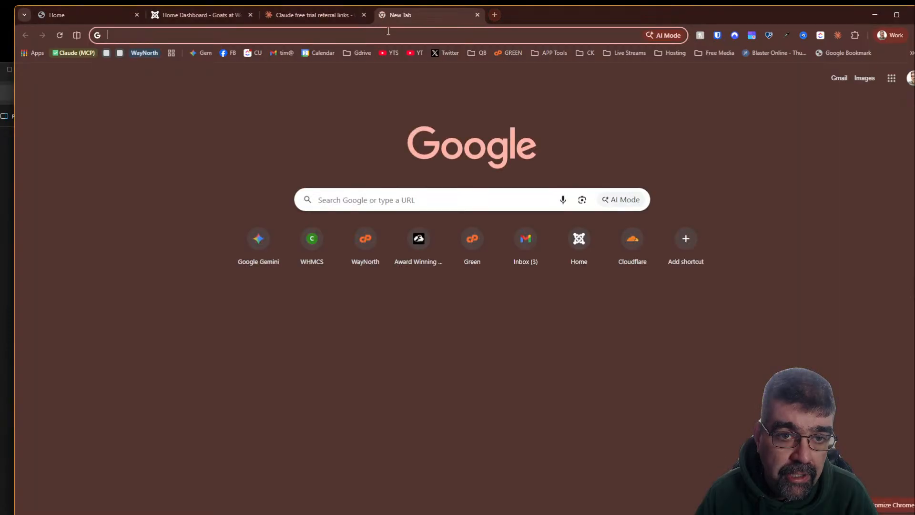
click(388, 33)
text(chat)
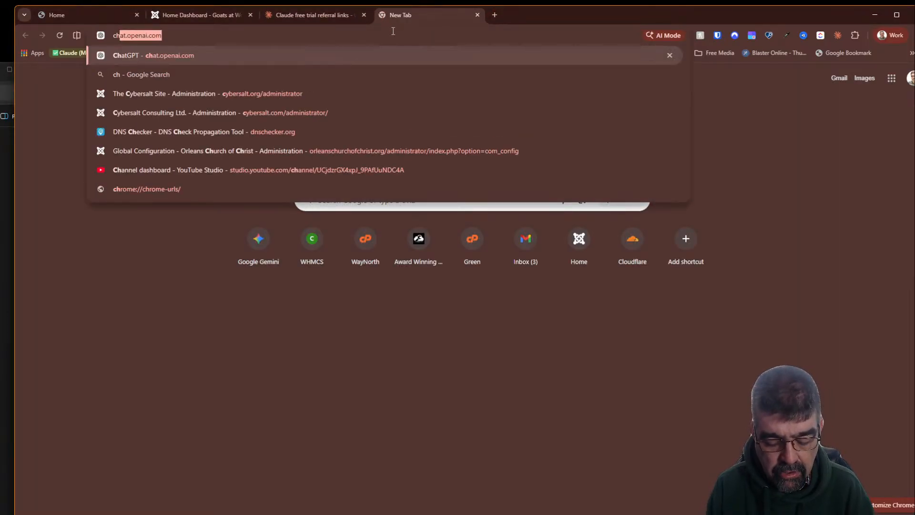
text(gpt)
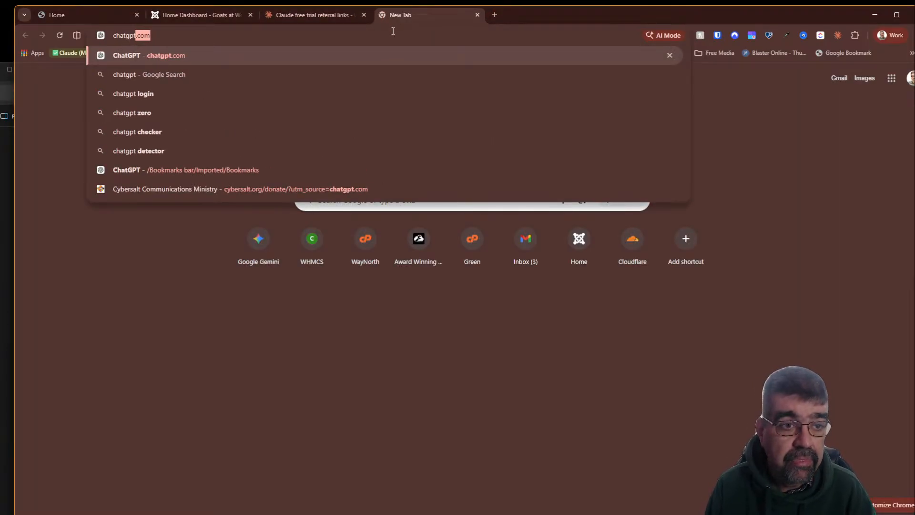
key(Return)
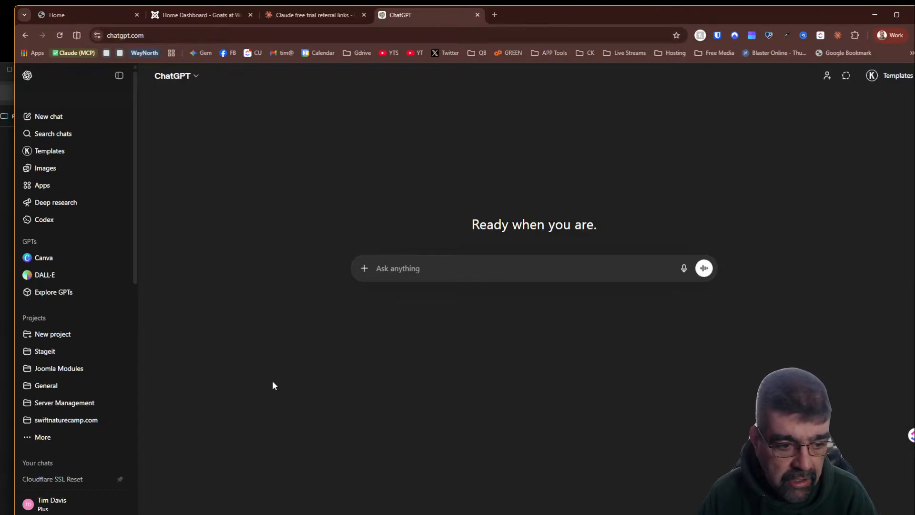
- Log out of the ChatGPT account and dismiss the log-back-in prompt
click(51, 508)
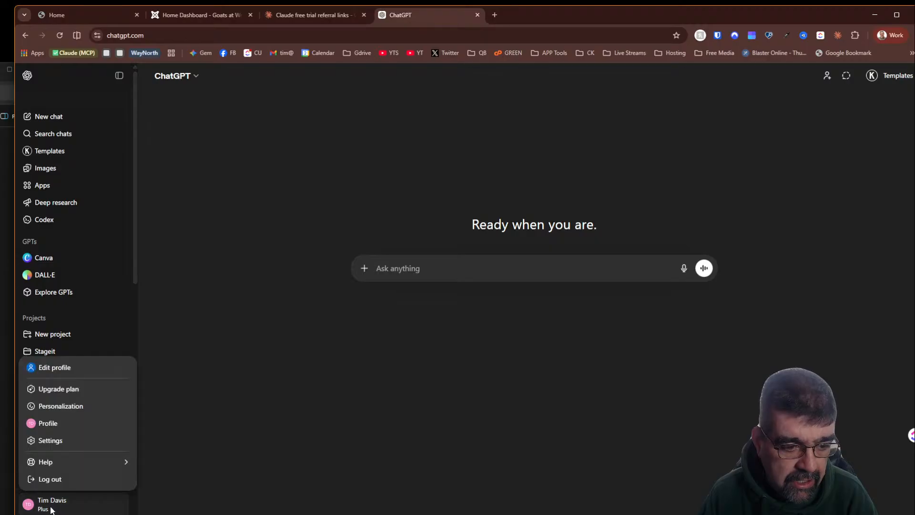
click(57, 481)
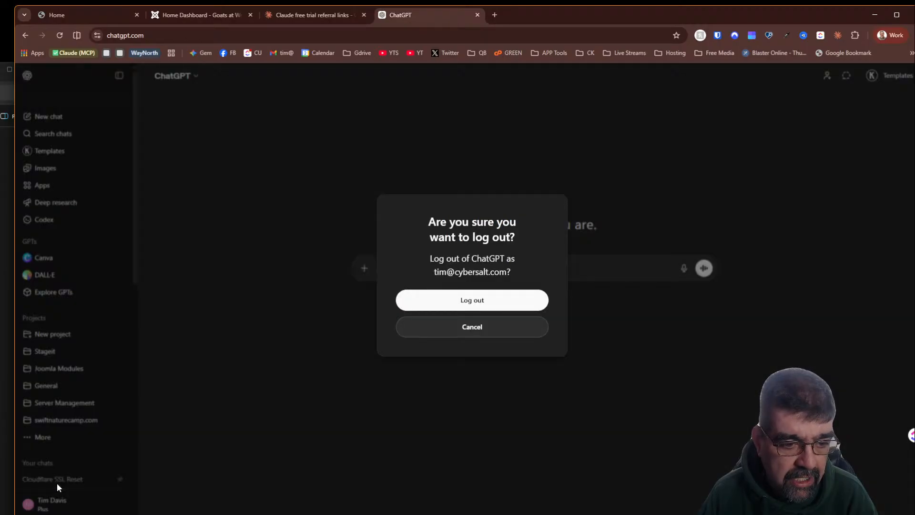
click(470, 300)
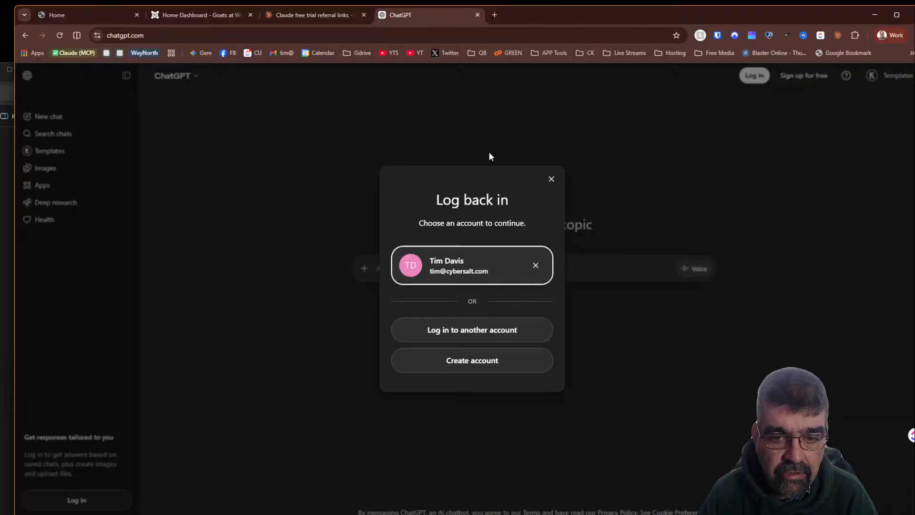
click(551, 180)
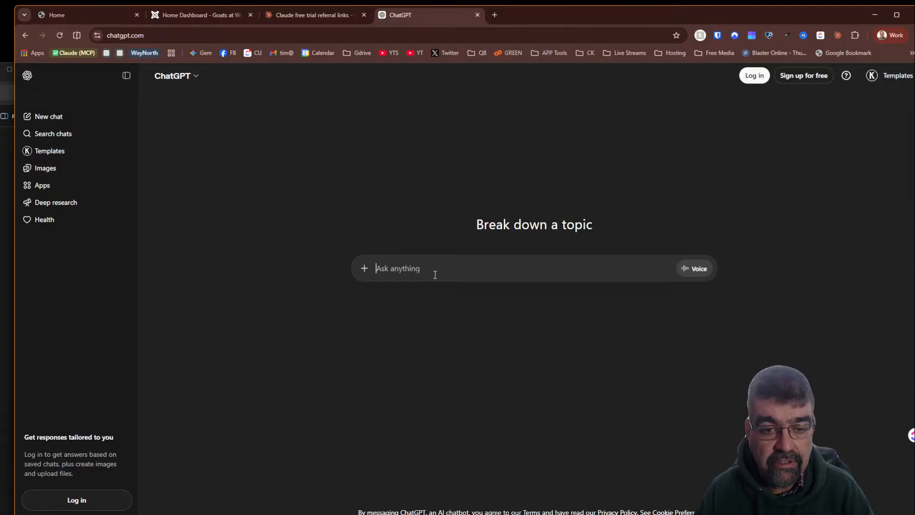
- Search Google for gemini ai in a new tab, open Google Gemini, and view its account panel
click(485, 30)
text(ge)
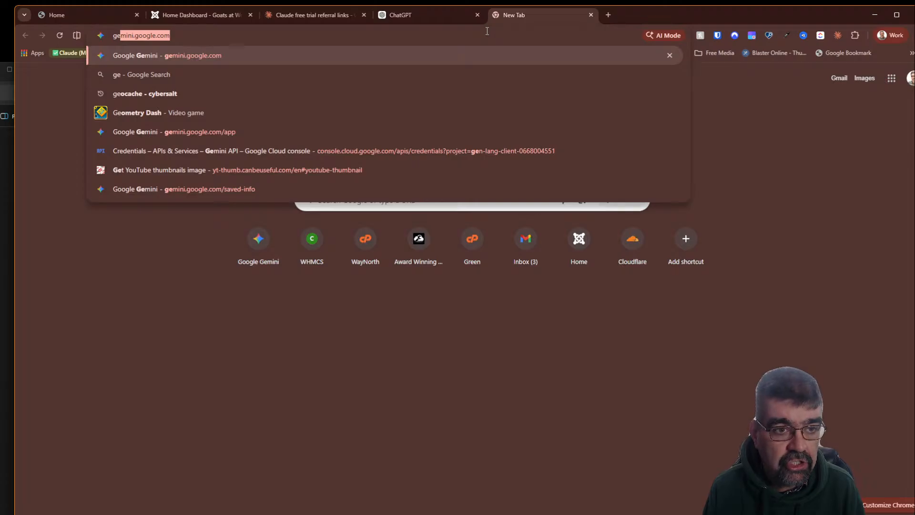
text(r)
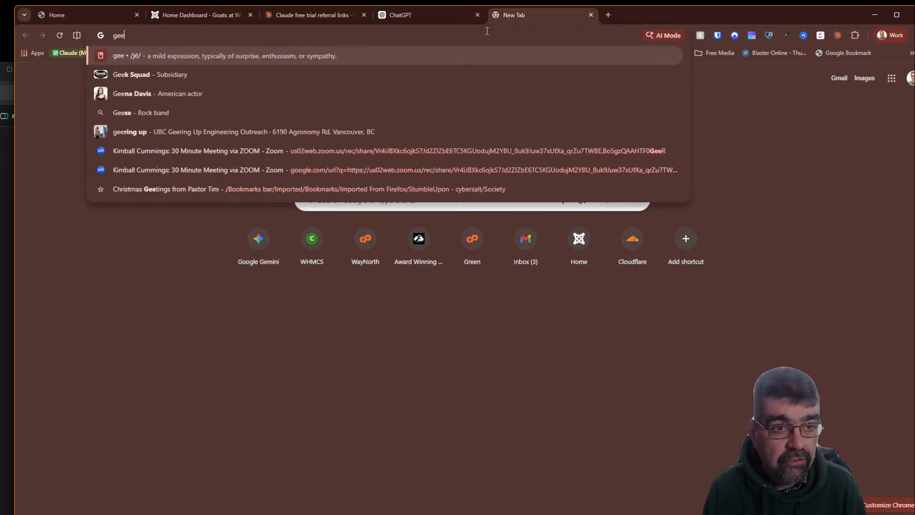
key(BackSpace)
text(min)
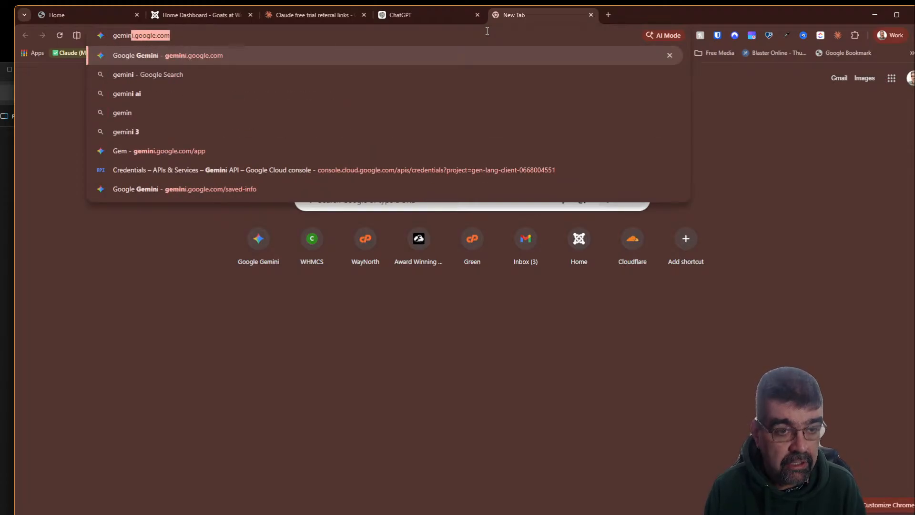
text(i ai)
key(Return)
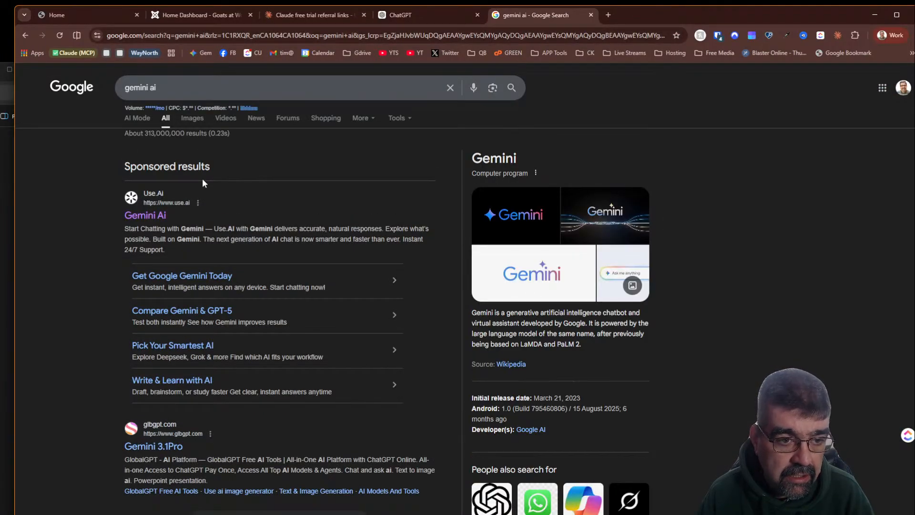
scroll(215, 171, down, 7)
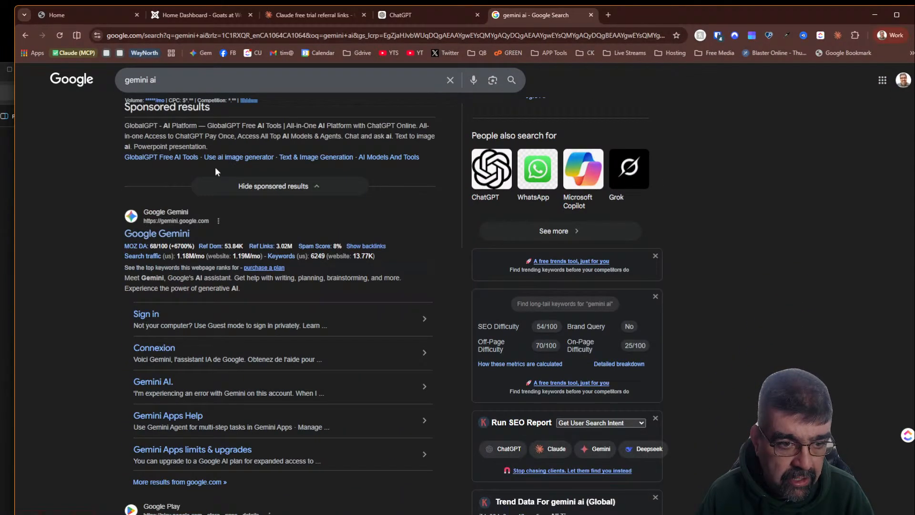
click(173, 236)
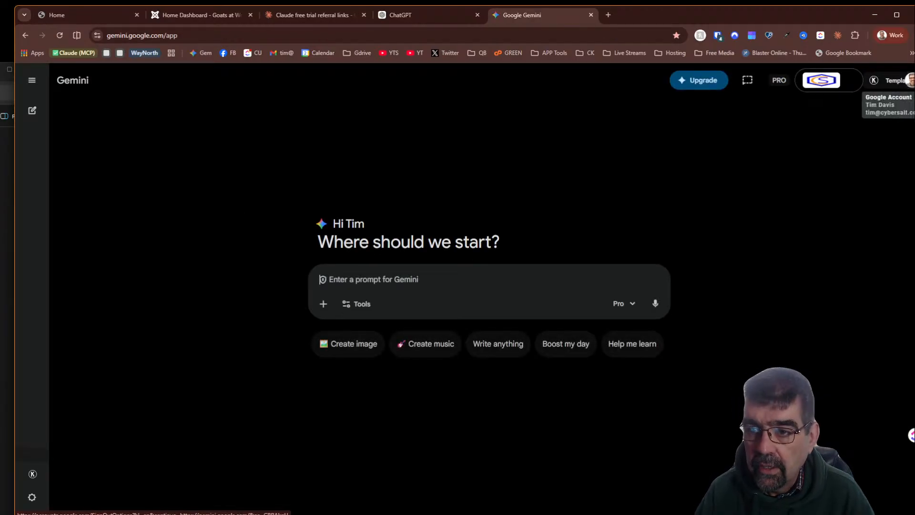
click(909, 85)
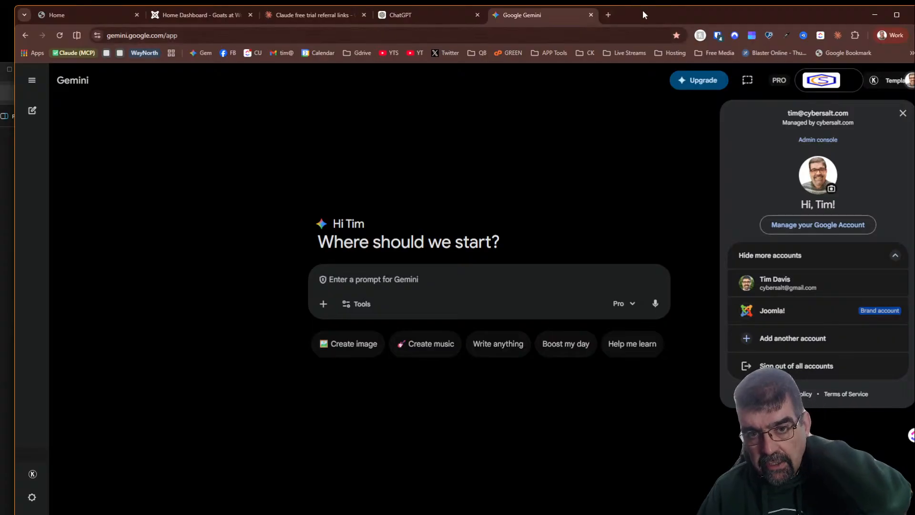
- Search Google for microsoft copilot ai in a new tab and open Microsoft Copilot
click(613, 15)
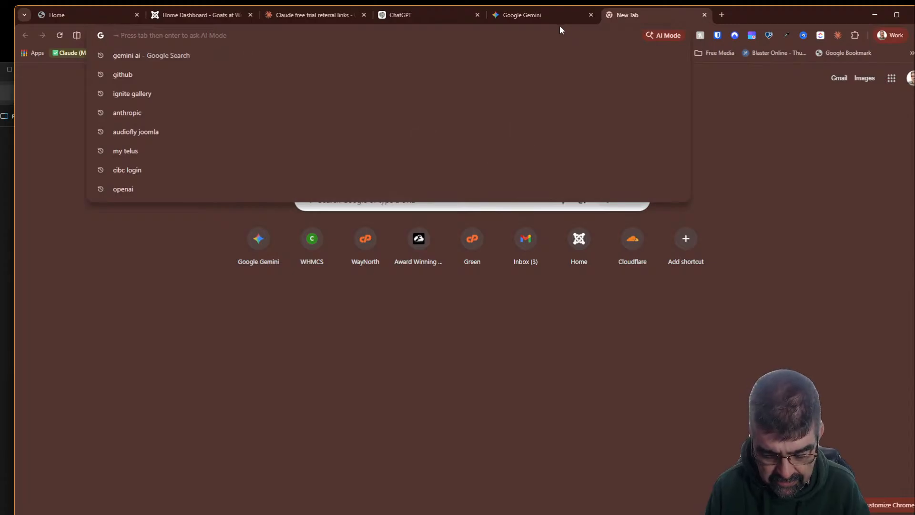
text(microsoft )
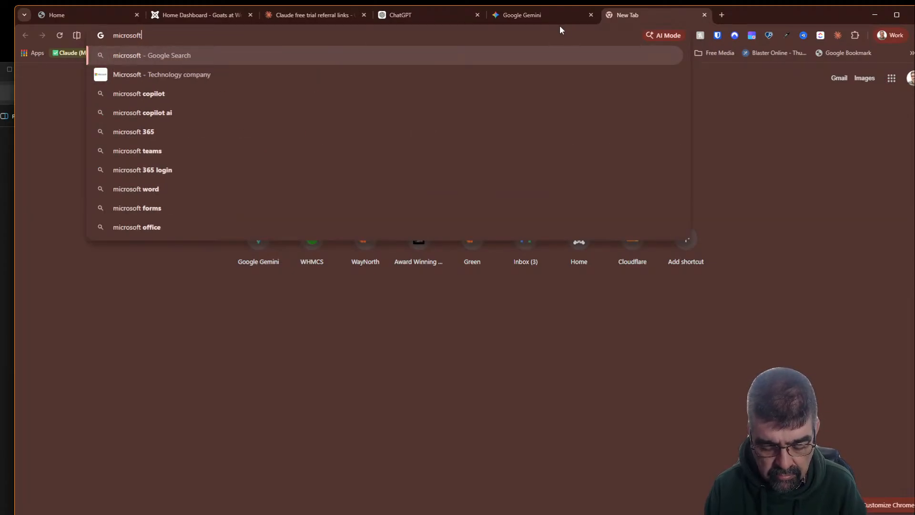
text(copili)
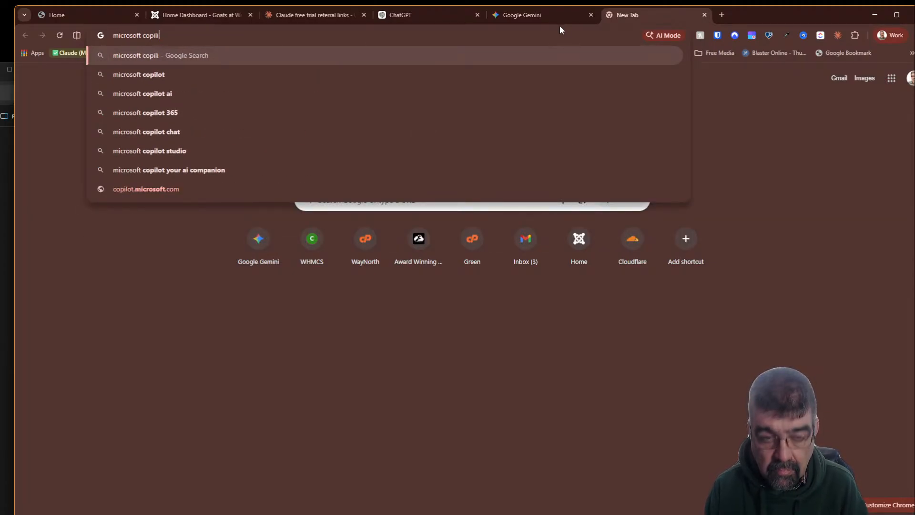
key(BackSpace)
text(ot ai)
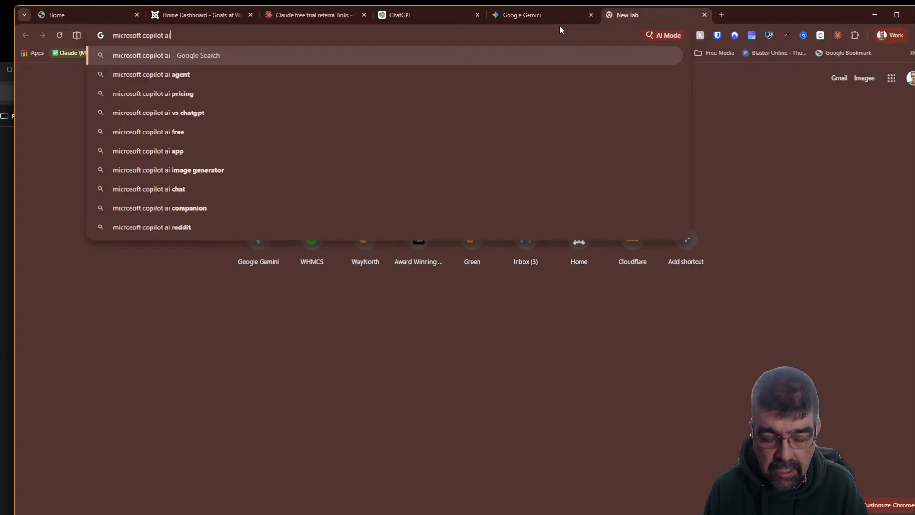
key(Return)
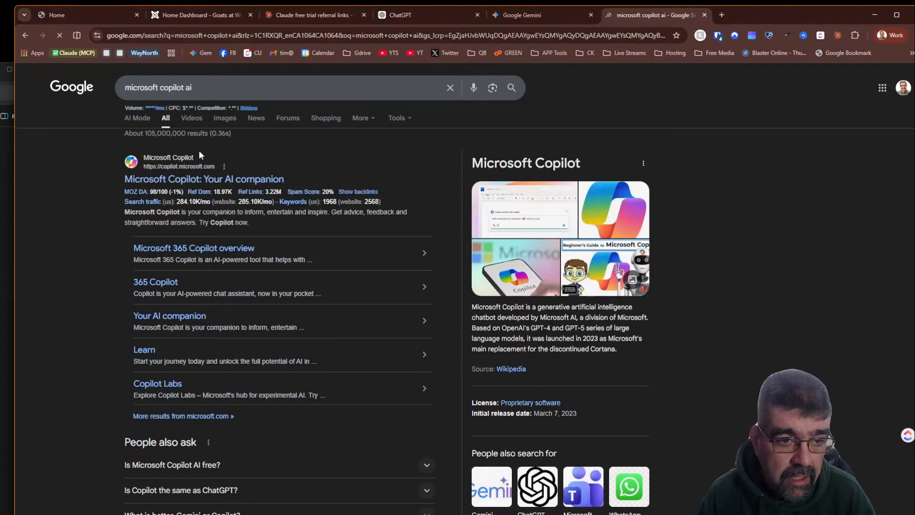
click(193, 179)
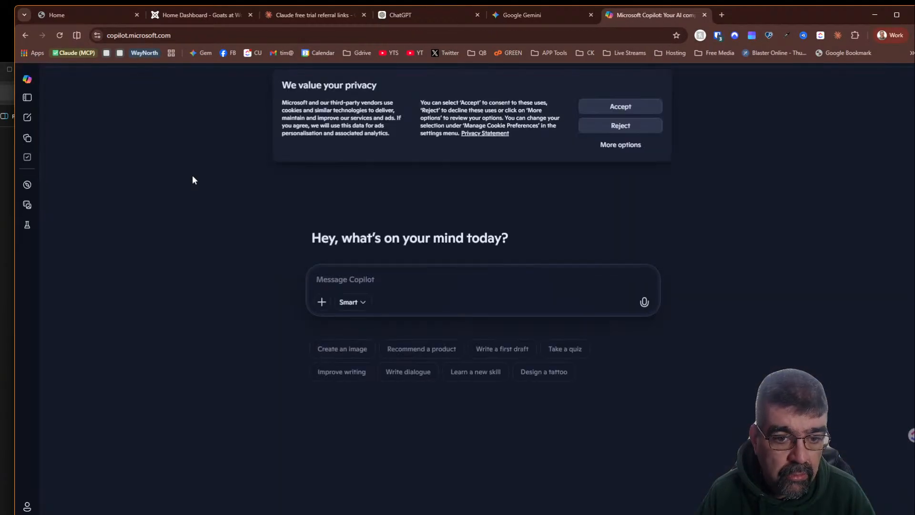
click(27, 507)
click(189, 235)
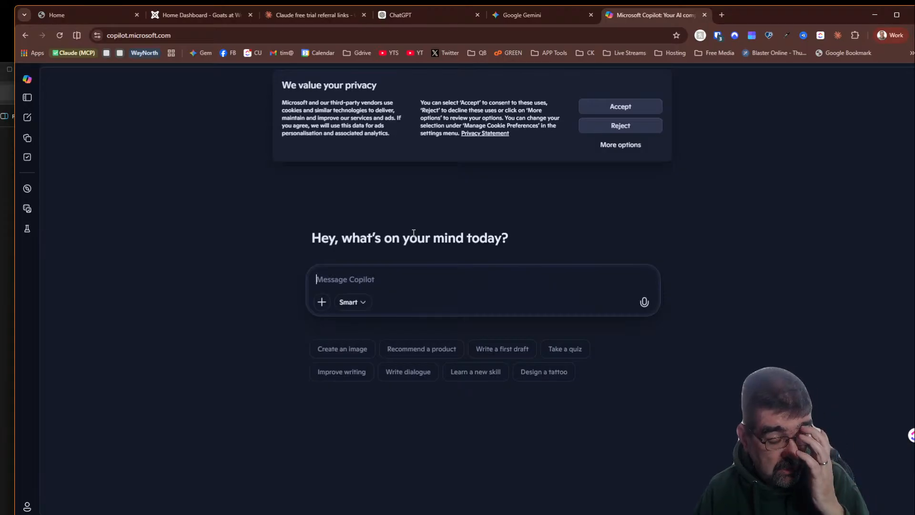
- Search Google for claude ai in a new tab and open Claude.ai
click(721, 16)
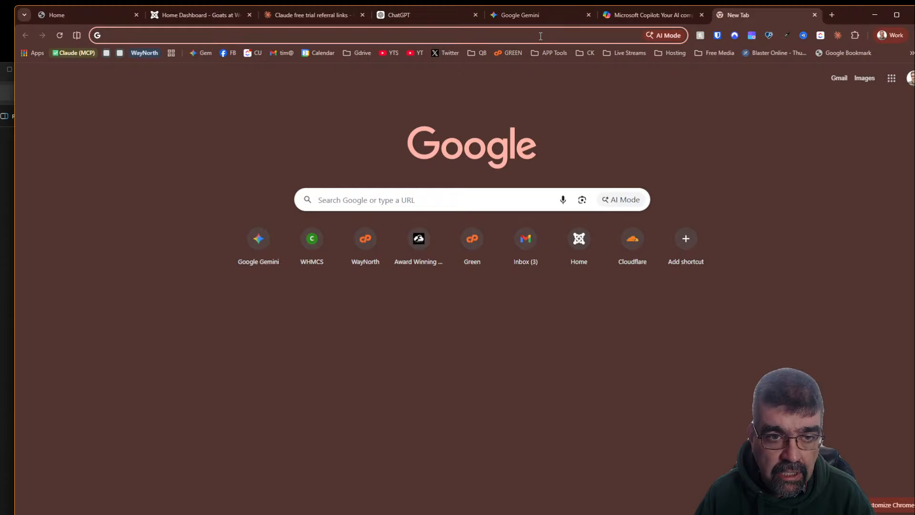
click(540, 36)
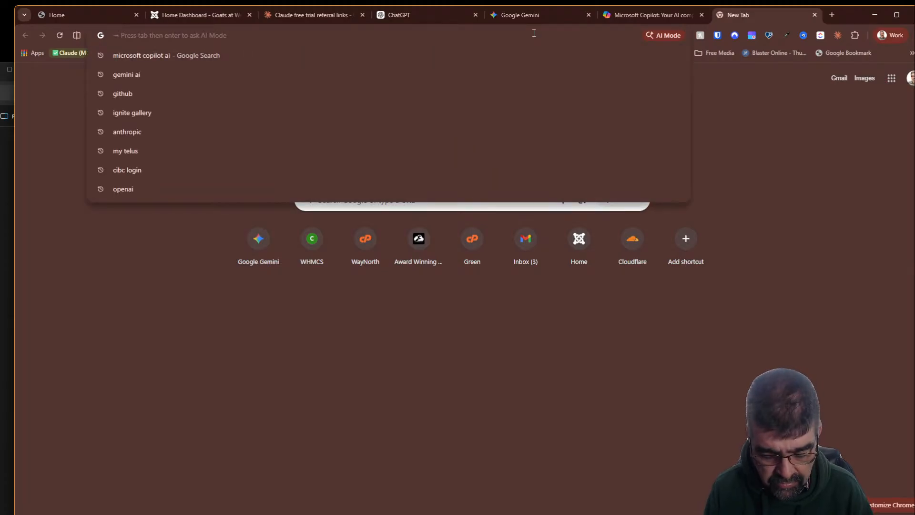
text(claud)
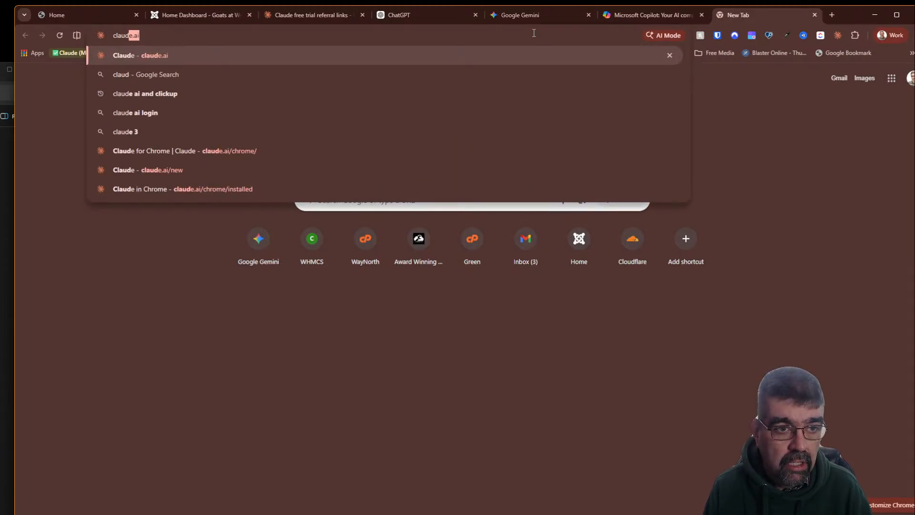
text(e ai)
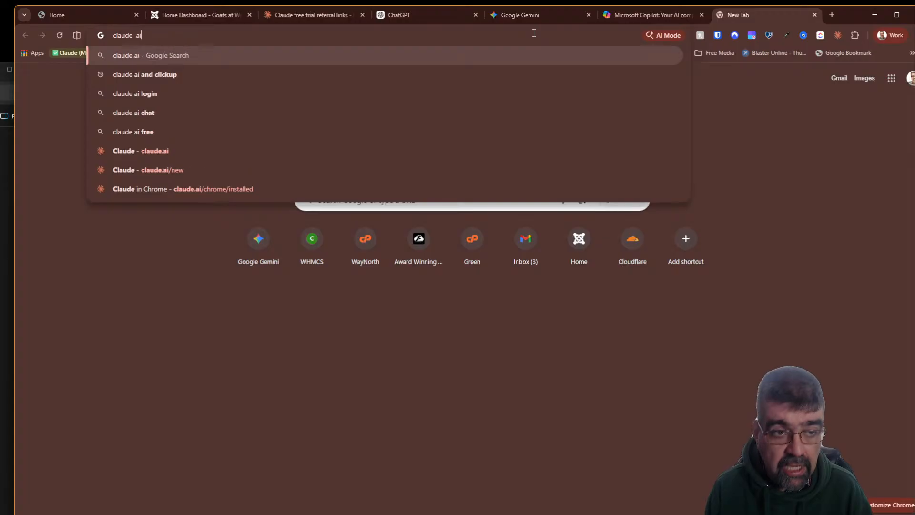
key(Return)
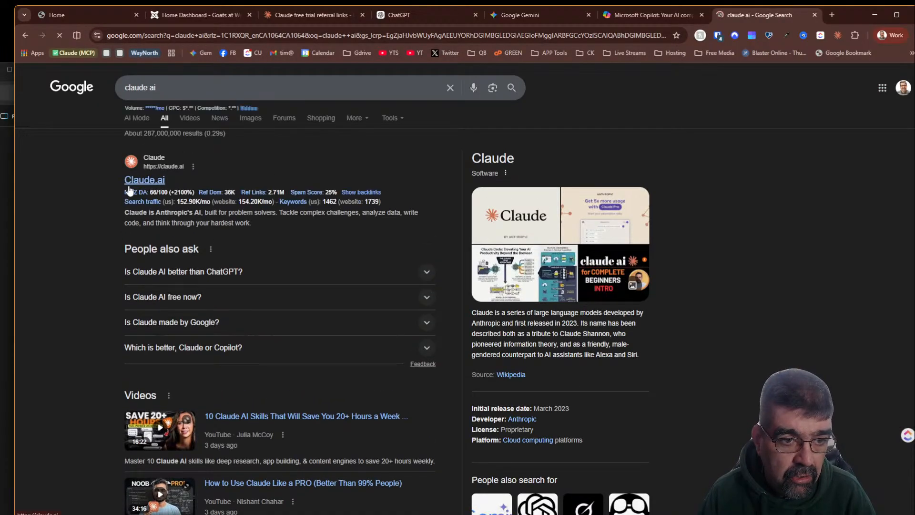
click(137, 181)
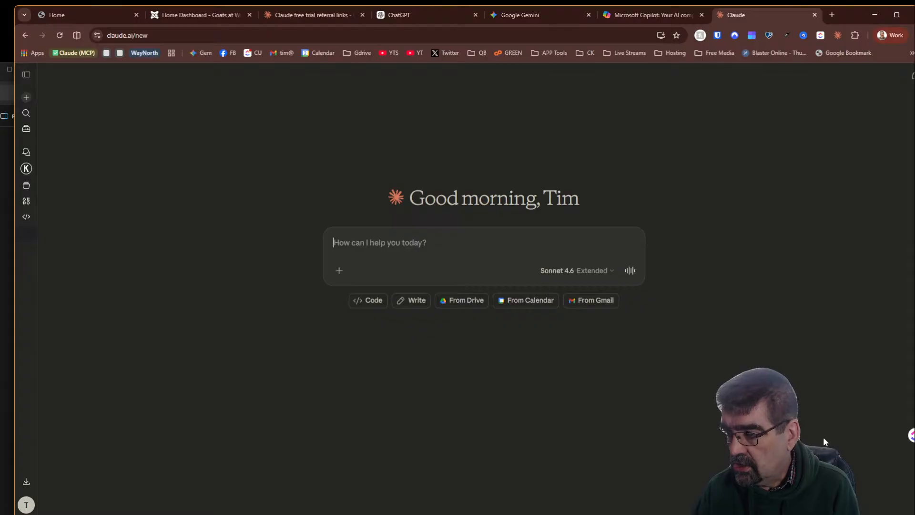
- Copy the Claude page's URL from the address bar
right_click(823, 437)
click(657, 435)
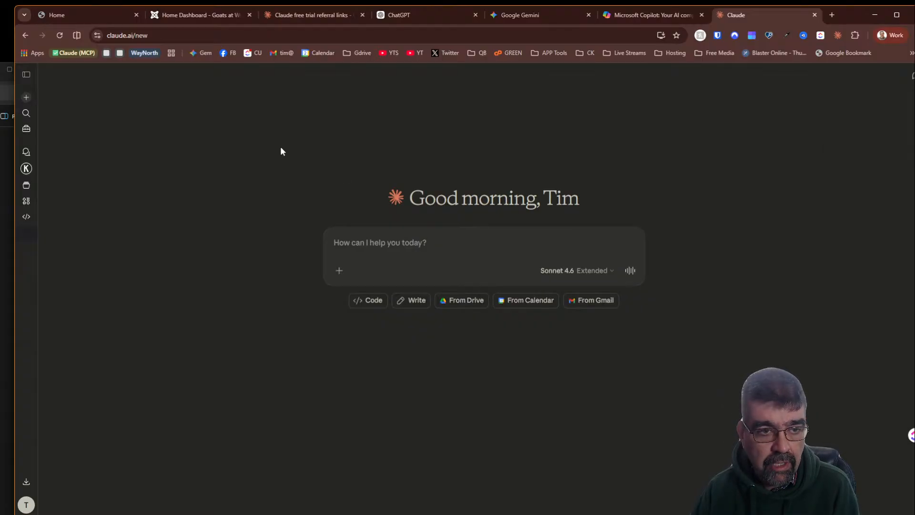
right_click(165, 37)
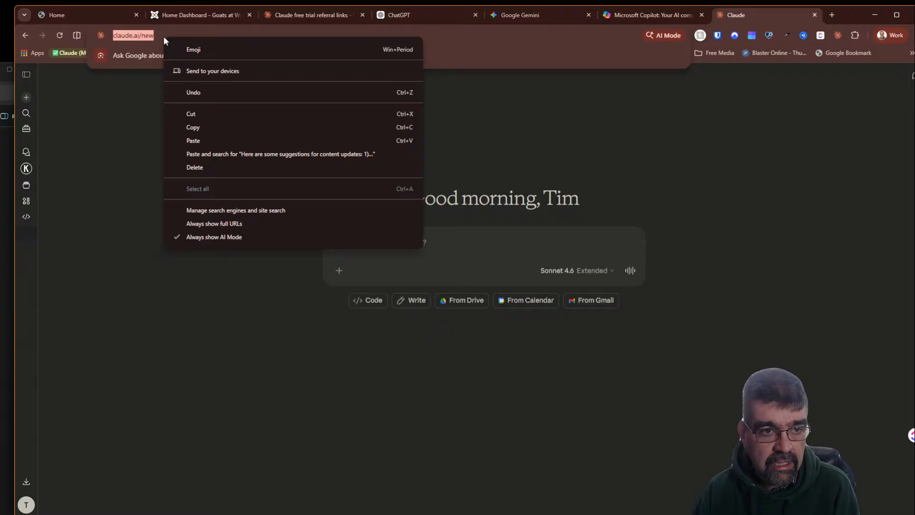
click(201, 128)
- Open the copied Claude URL in a new Incognito window and accept all cookies
click(911, 38)
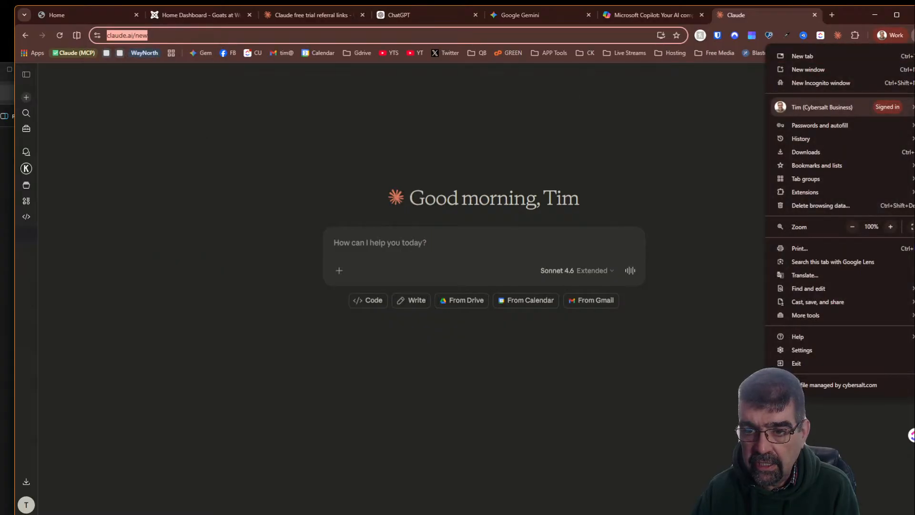
click(834, 87)
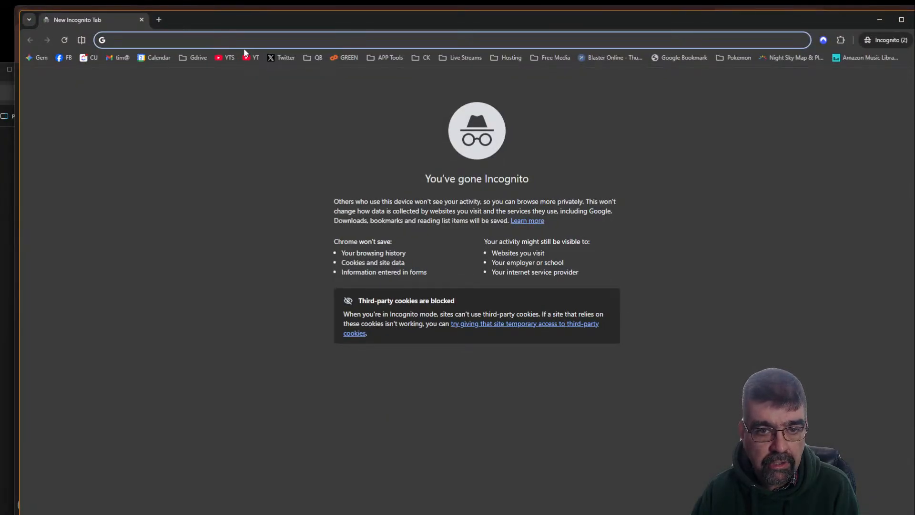
key(ctrl+v)
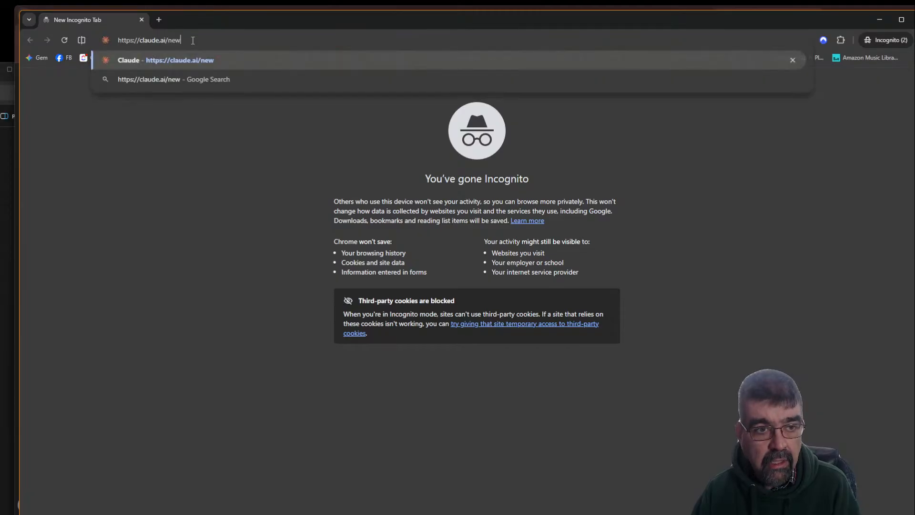
key(Return)
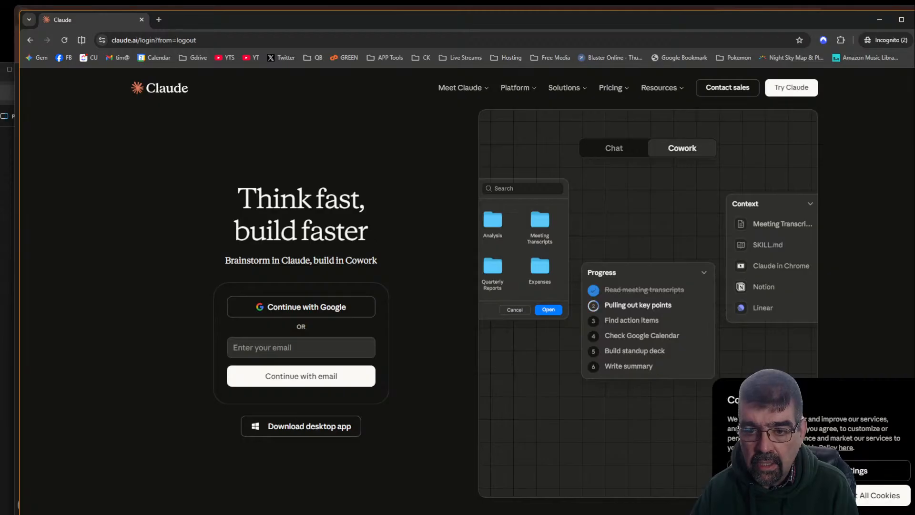
click(859, 497)
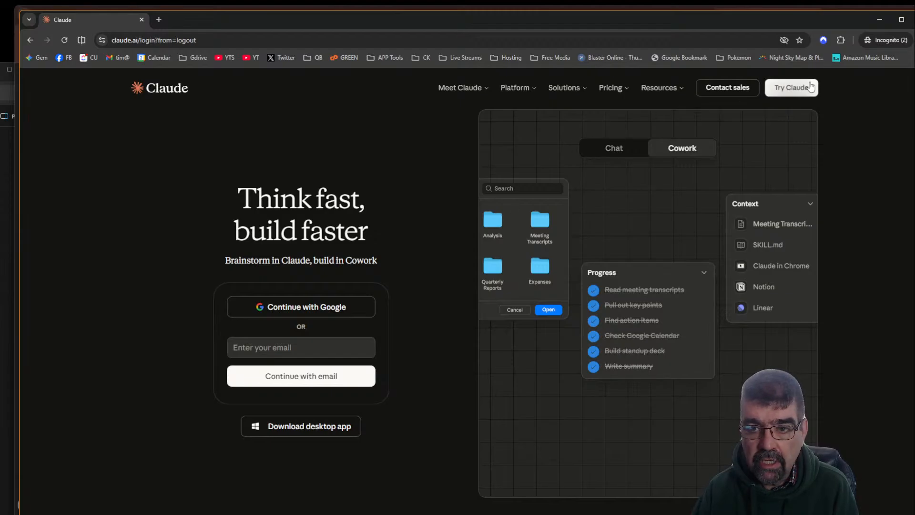
- Reload the Claude page at claude.ai/login without the logout parameter, then close the Incognito window
drag(139, 39, 197, 40)
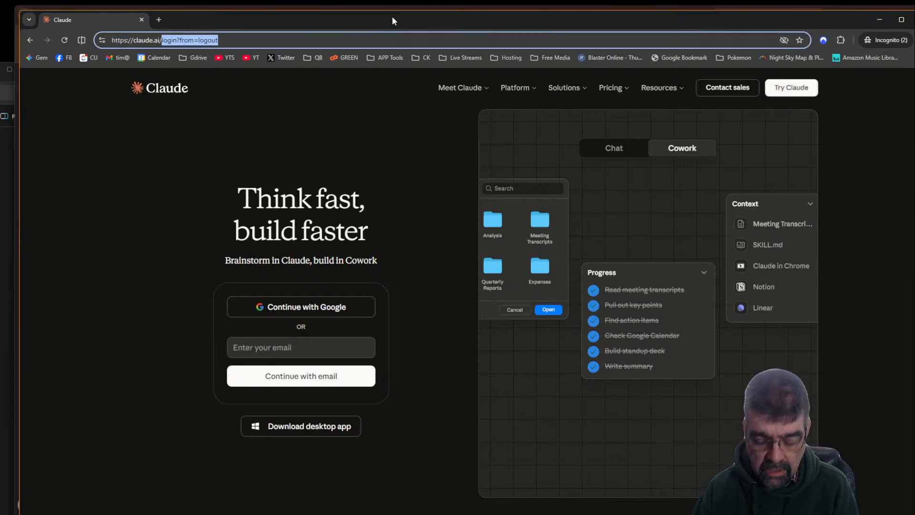
key(BackSpace)
key(Return)
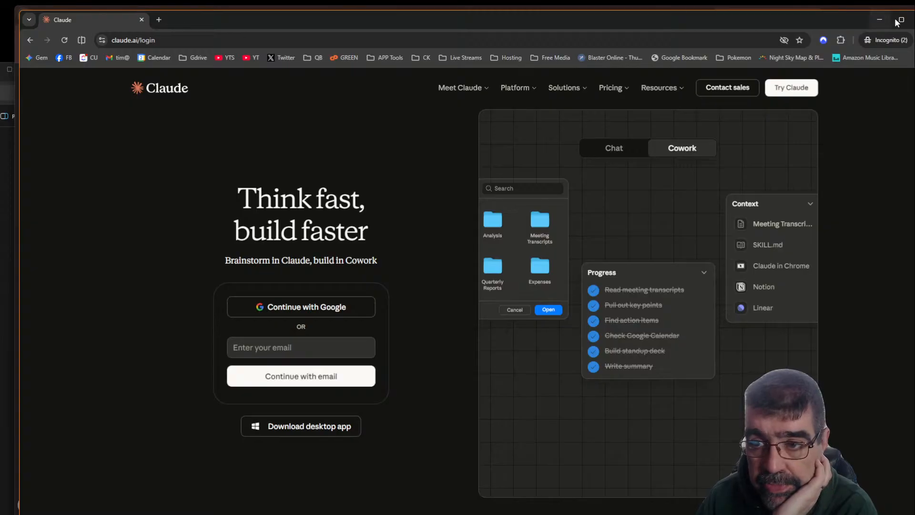
click(914, 20)
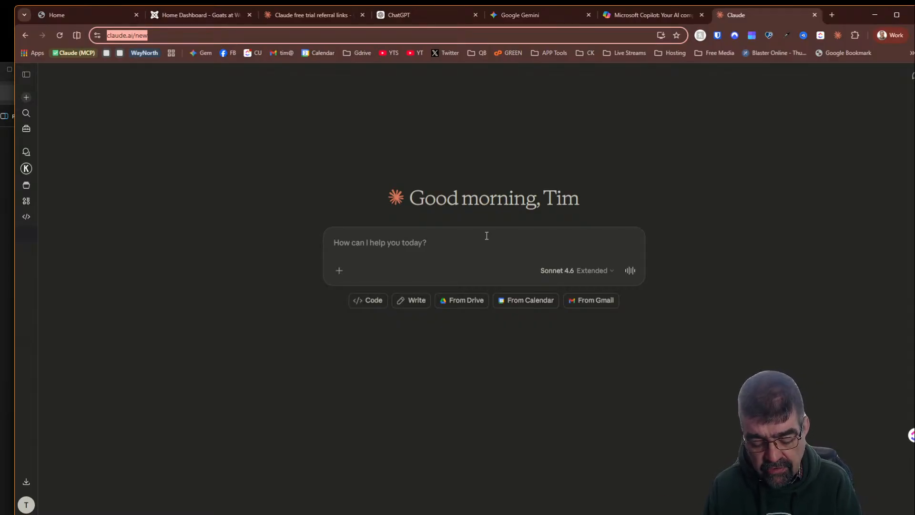
text(What day i)
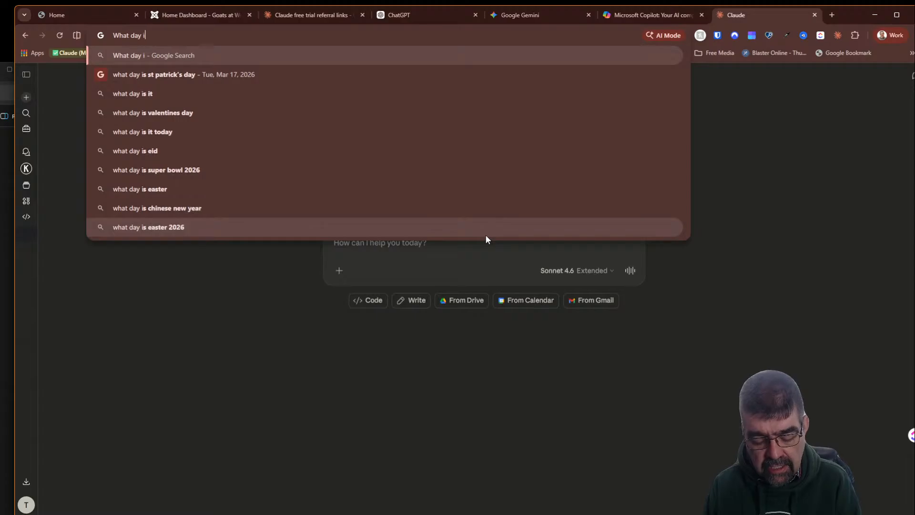
text(s it today)
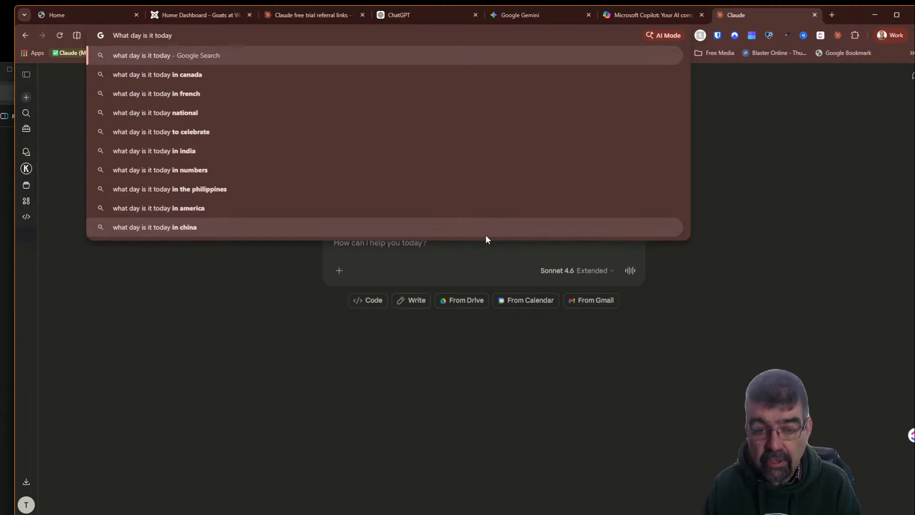
text(?)
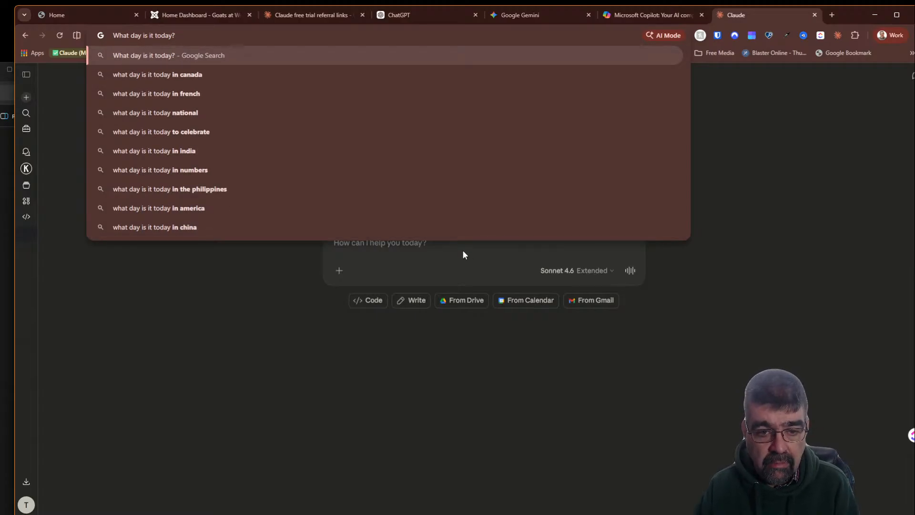
click(757, 151)
click(429, 251)
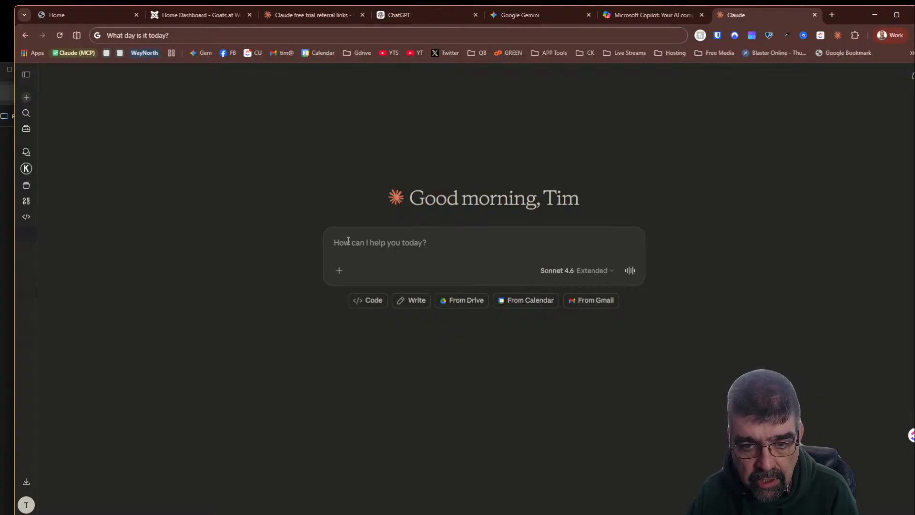
- Switch through the ChatGPT and Gemini tabs and return to the Claude tab
click(402, 15)
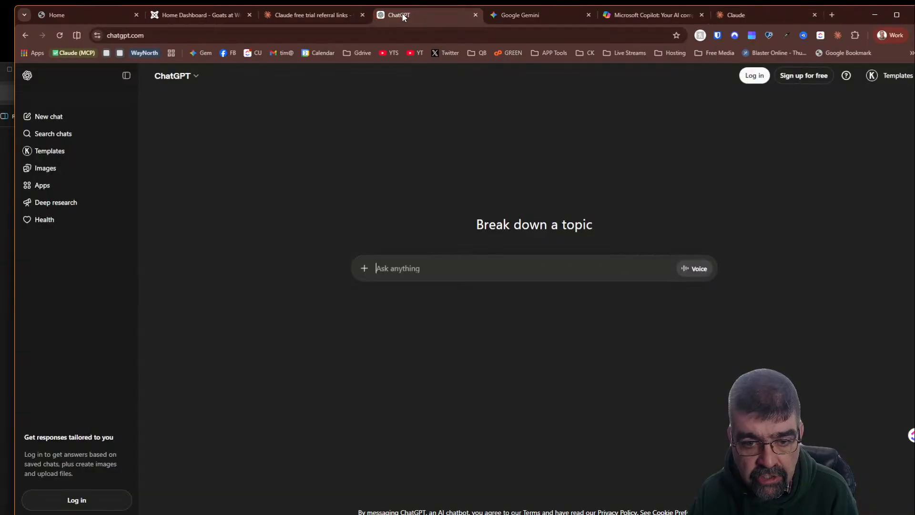
click(556, 12)
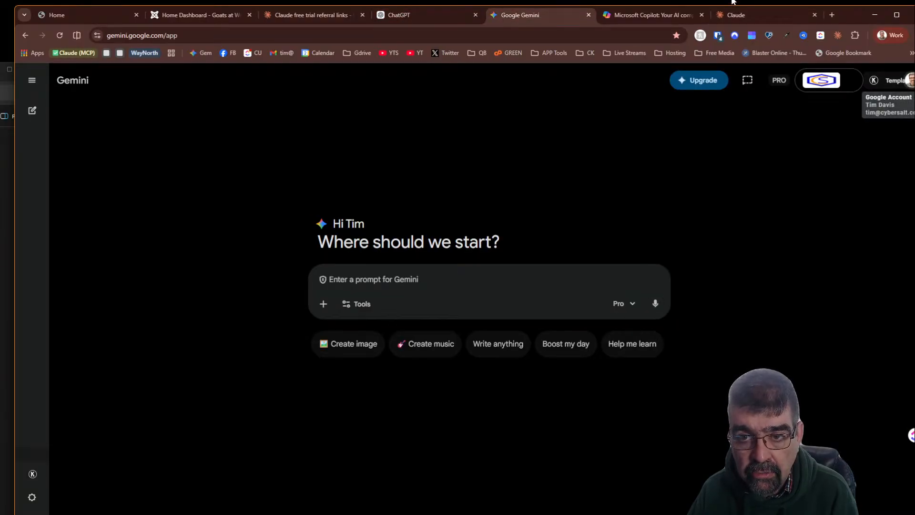
click(735, 16)
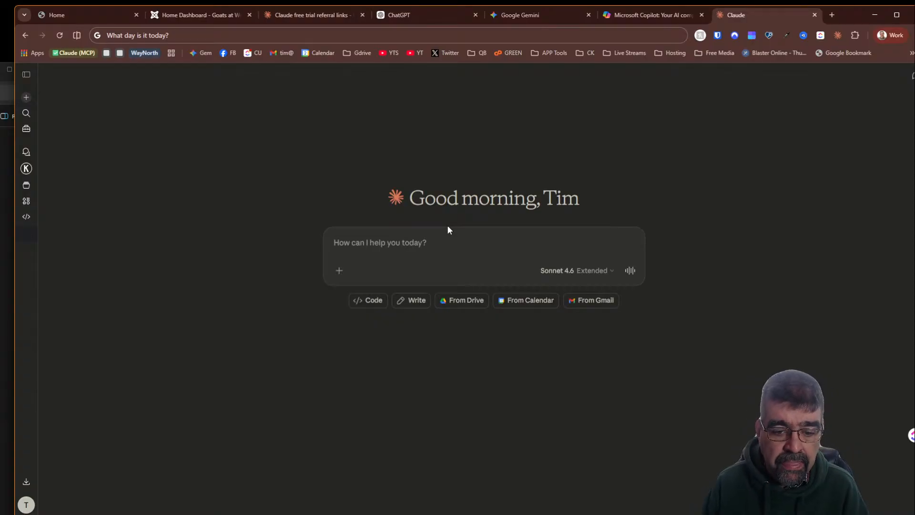
- Try dictating a prompt into Claude's message box with voice typing, then close the voice typing bar
key(super+h)
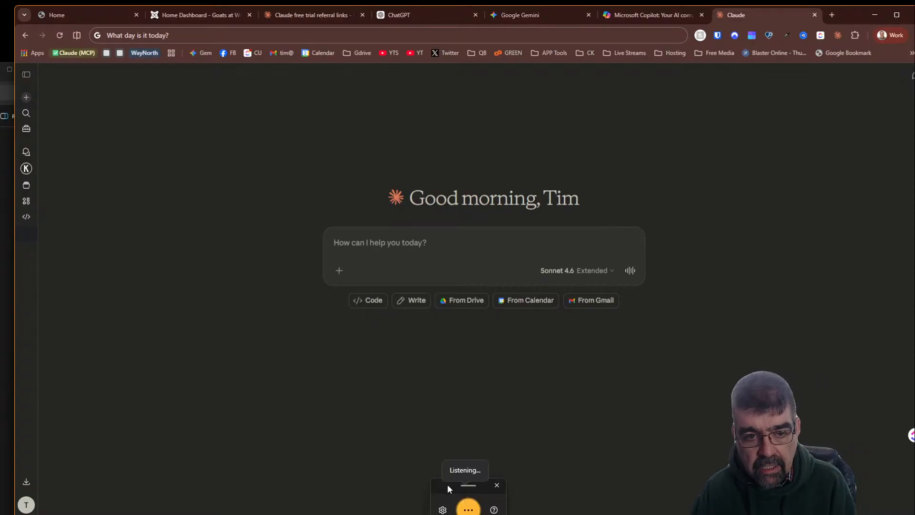
drag(447, 484, 452, 424)
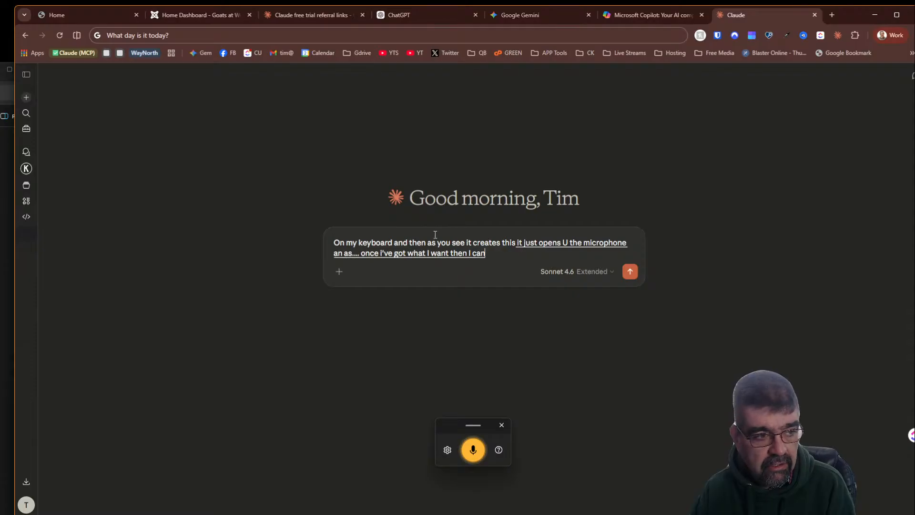
click(501, 424)
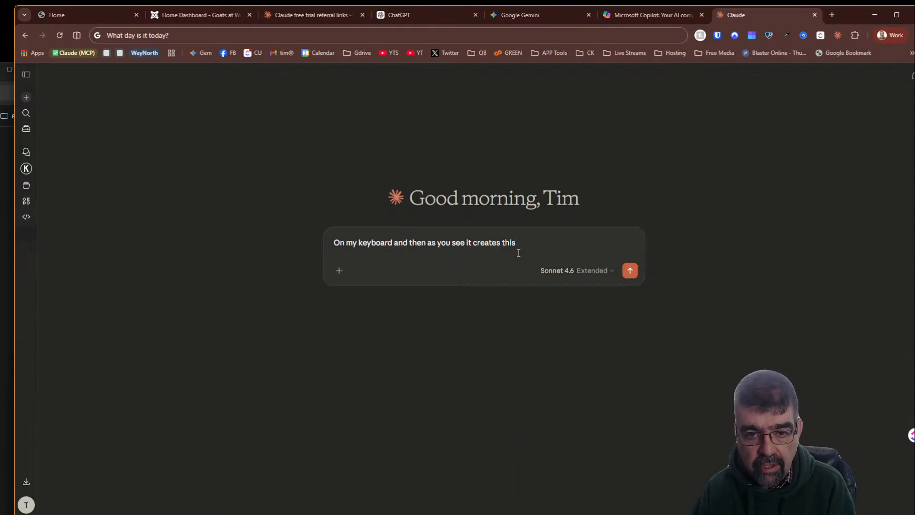
- Replace the prompt text with "What day is it today?" and send it to Claude
drag(523, 243, 337, 234)
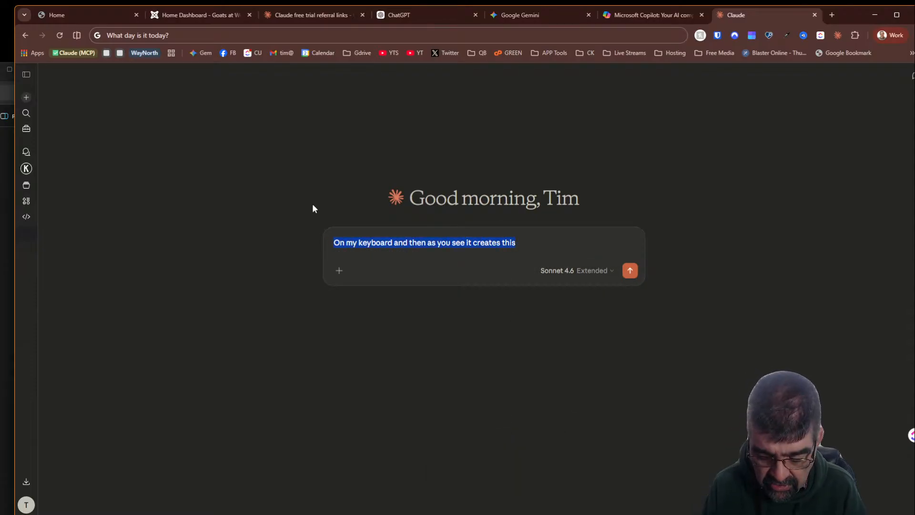
text(What day is it)
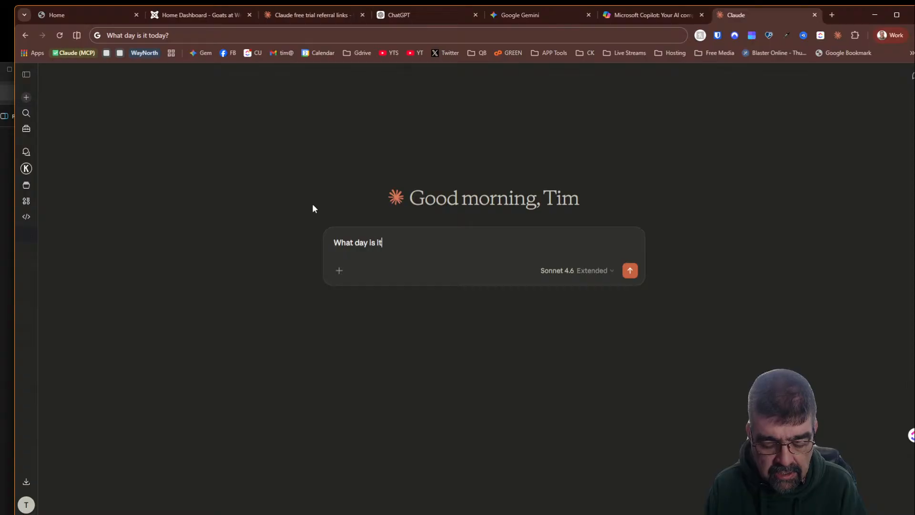
text( today?)
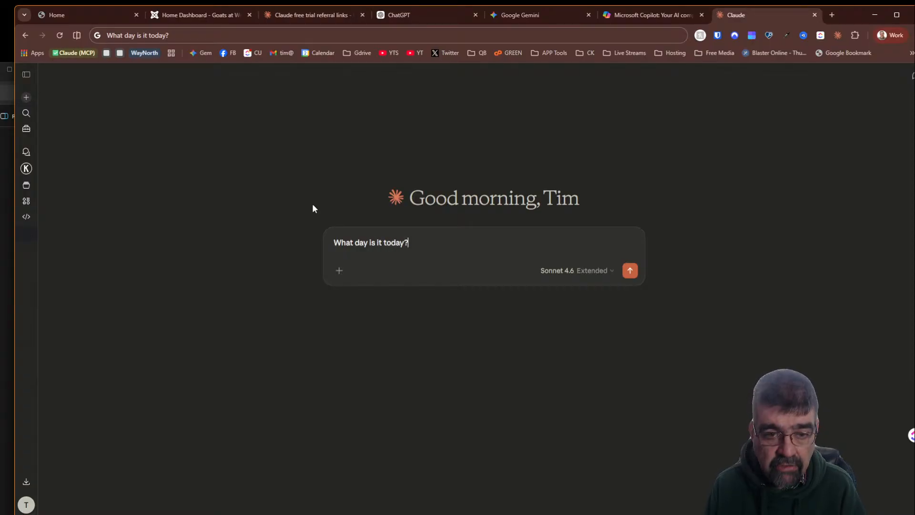
key(Return)
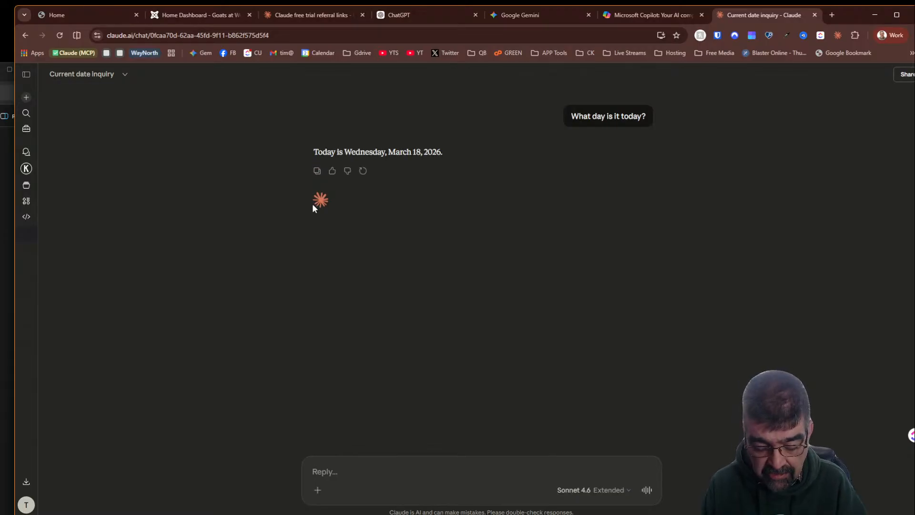
- Ask Claude the follow-up question "What is remarkable about this date in history?"
text(What)
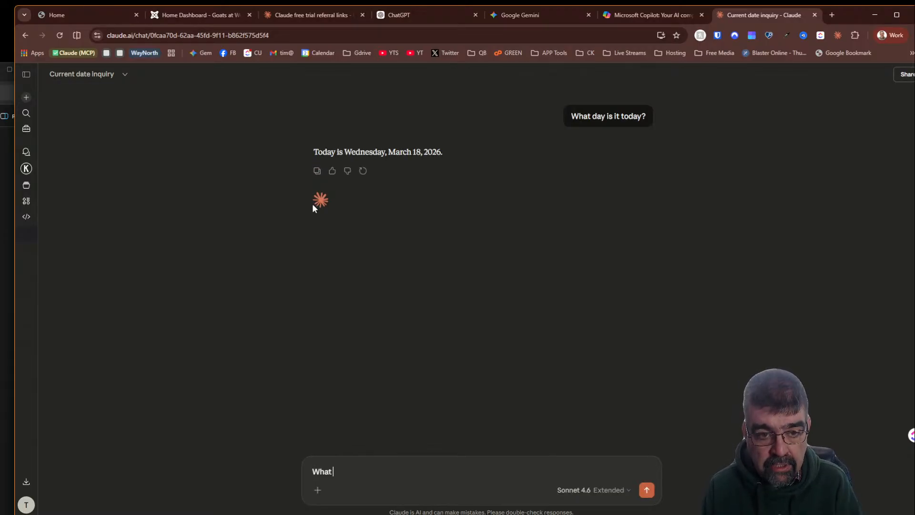
text( is)
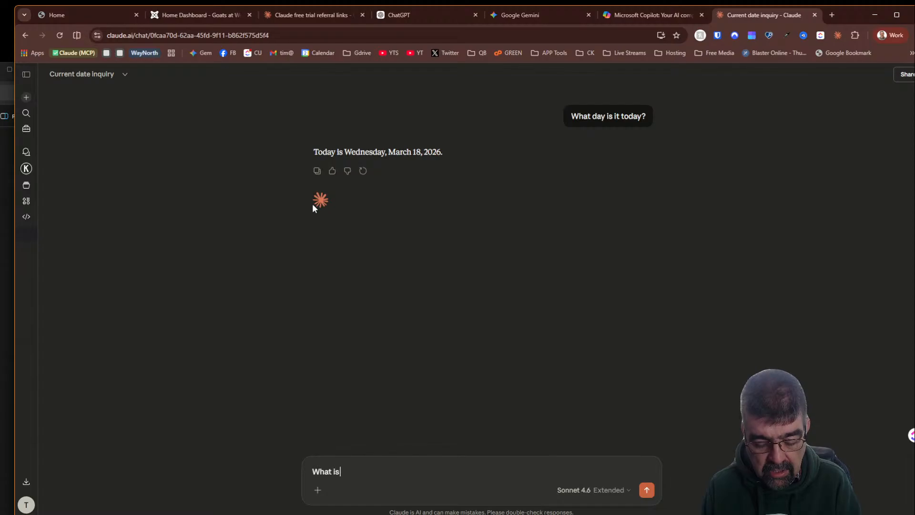
text( remarkable about )
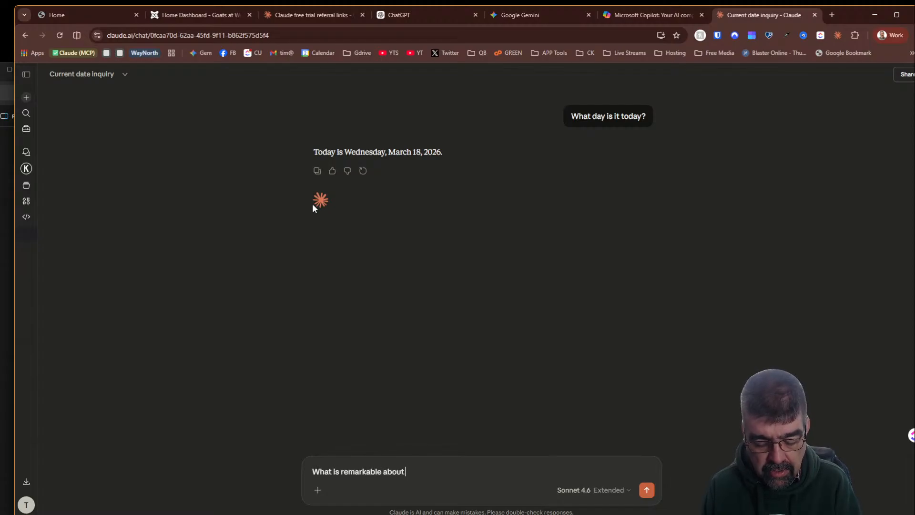
text(this date in h)
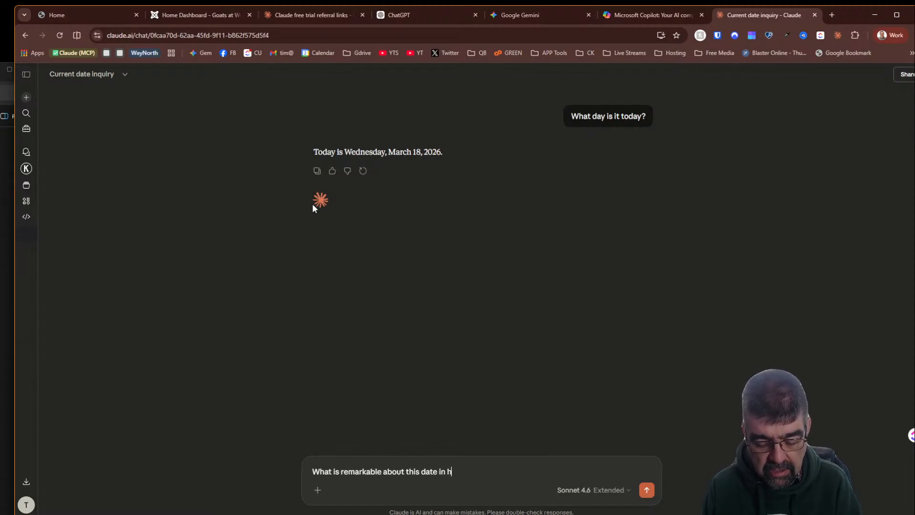
text(istory)
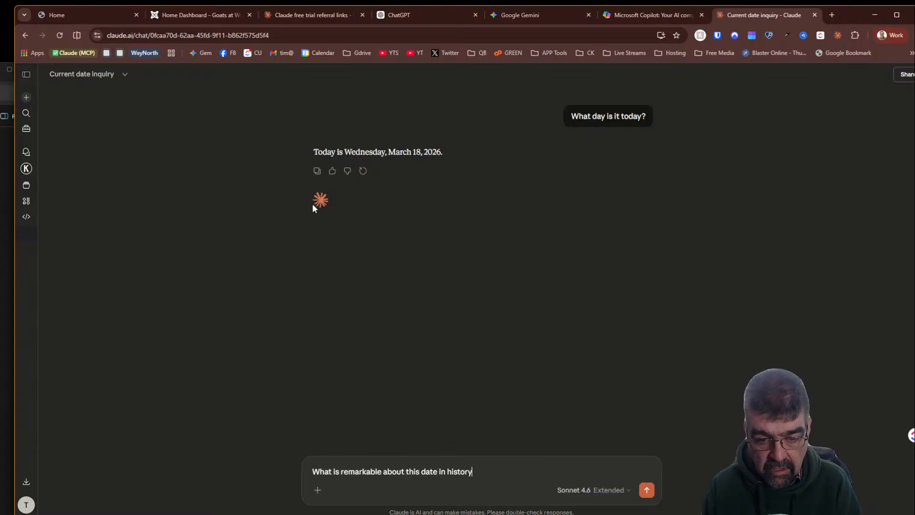
text(?)
key(Return)
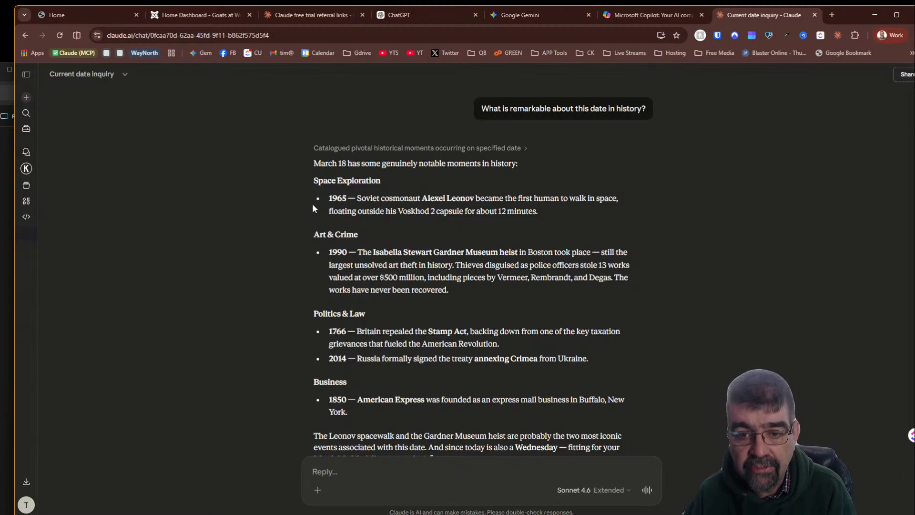
- Search Google for google lm in a new tab, open the NotebookLM result and start NotebookLM
click(831, 14)
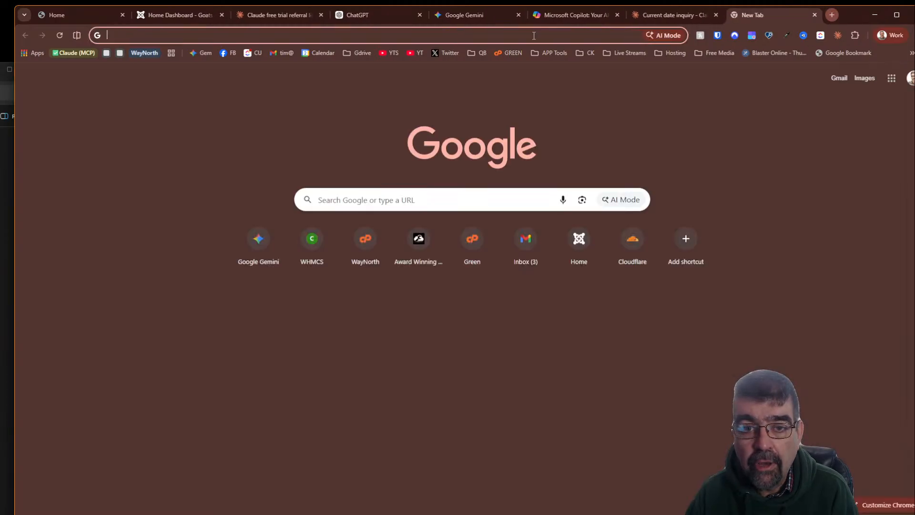
text(google )
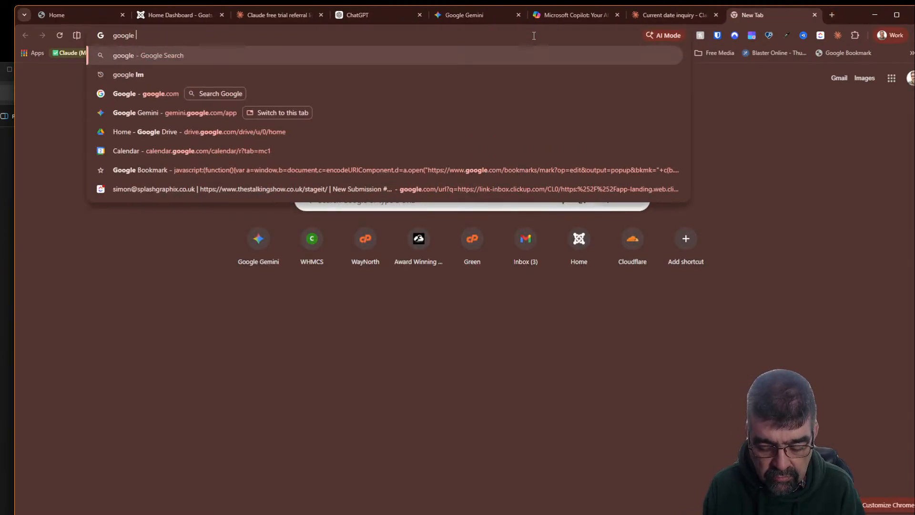
text(l)
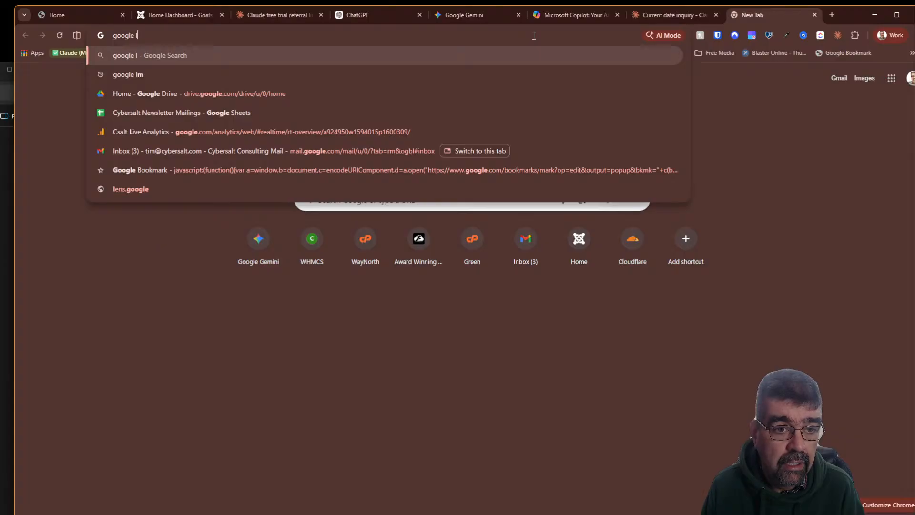
text(m)
key(Return)
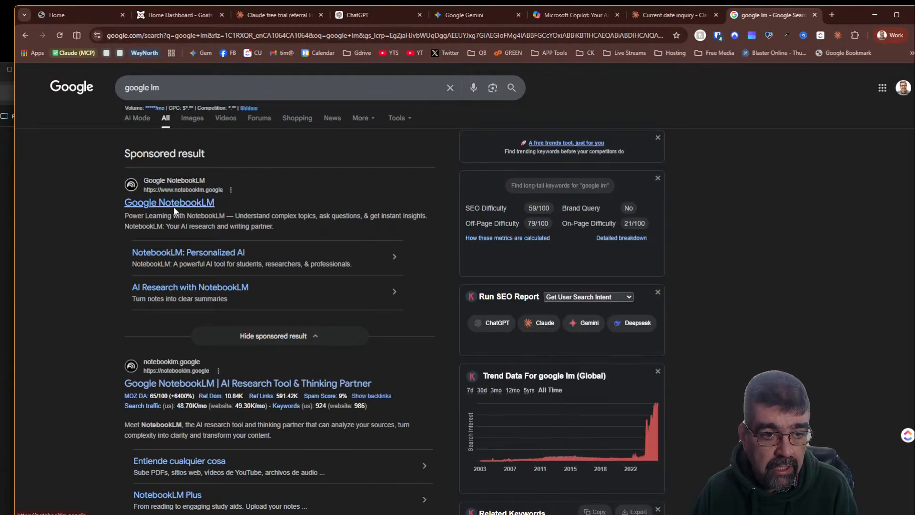
click(174, 206)
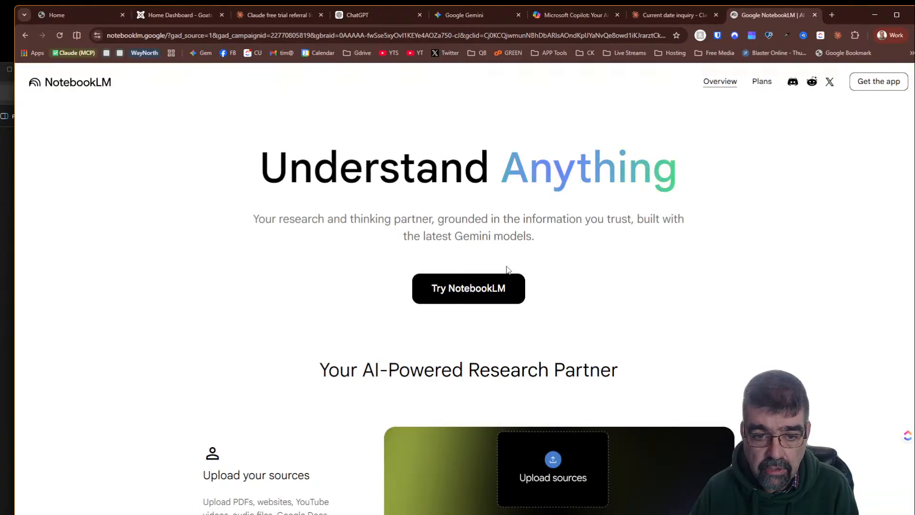
click(482, 288)
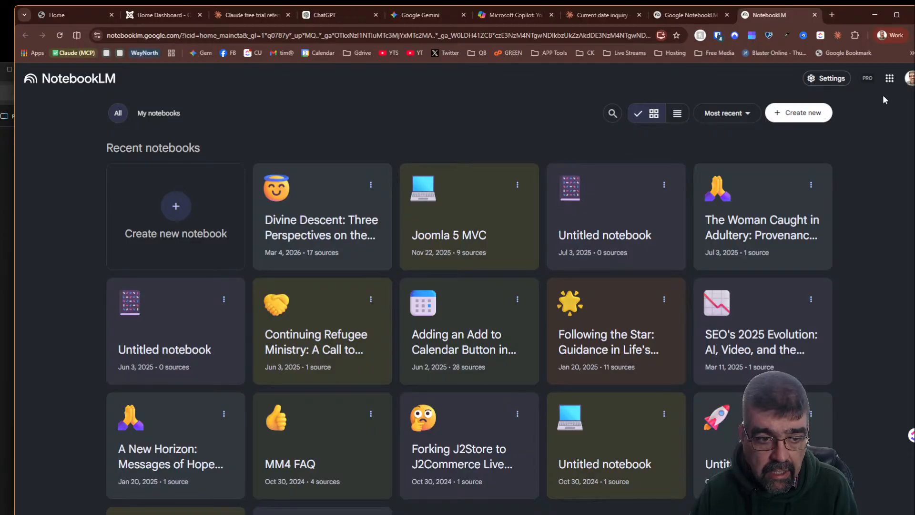
- Keep the notebooks sorted by Most recent and open the Divine Descent notebook
click(727, 114)
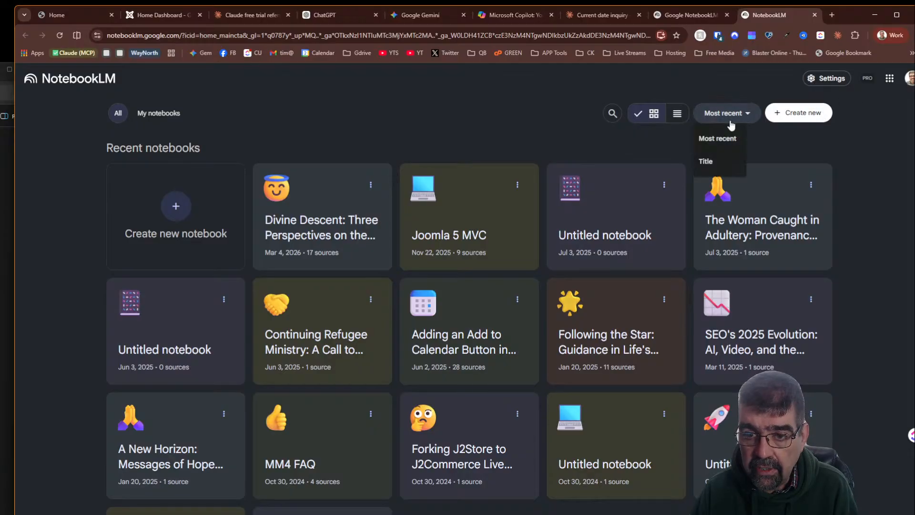
click(729, 138)
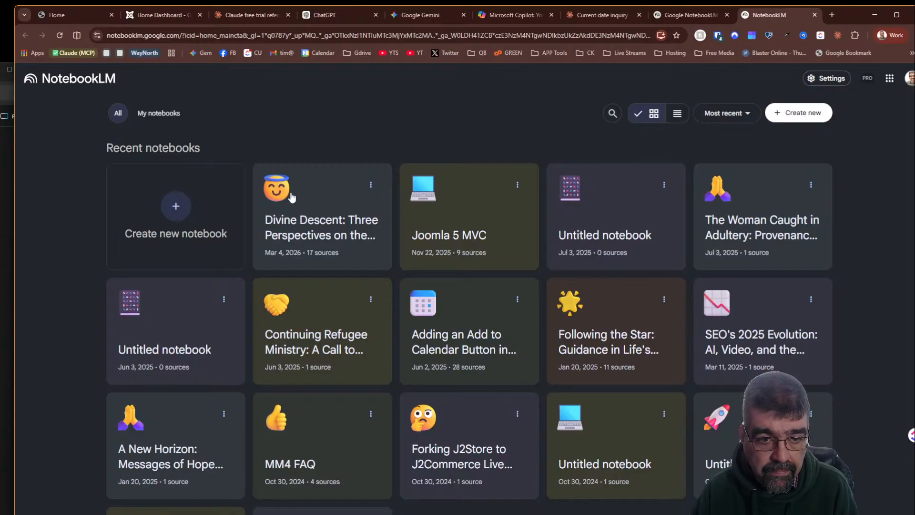
click(295, 213)
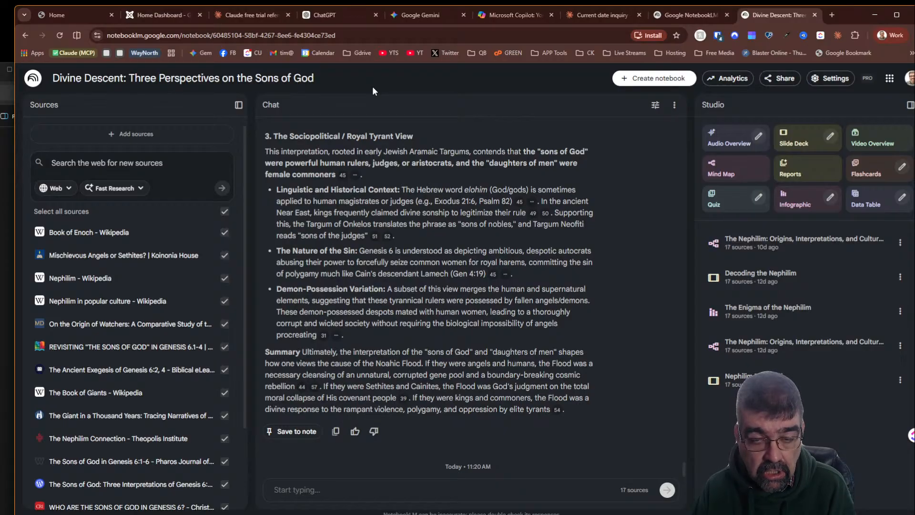
- Close both NotebookLM tabs and read through Claude's answer about this date in history
click(814, 15)
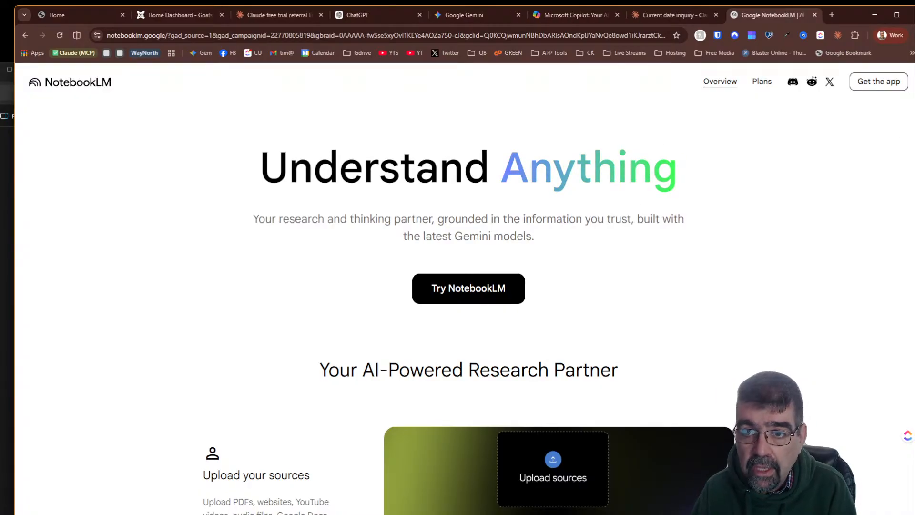
click(813, 15)
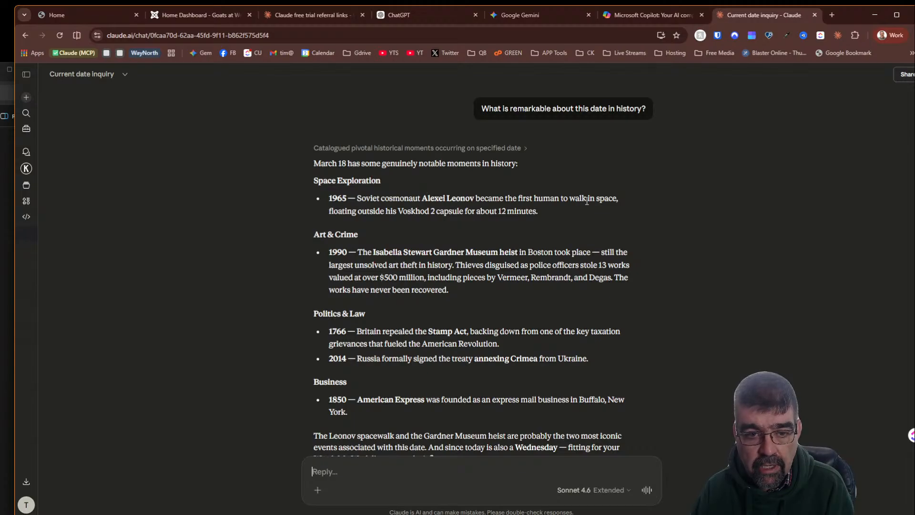
scroll(395, 211, down, 2)
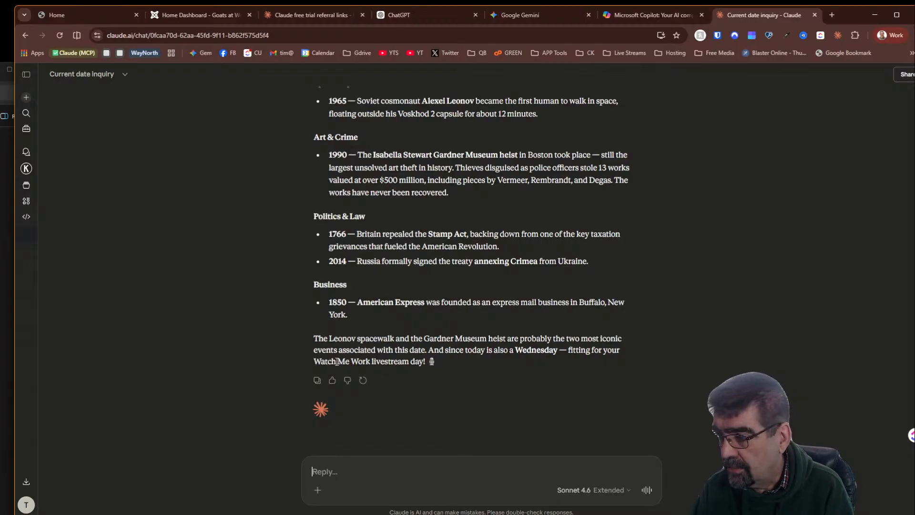
- Copy the goatsatwork.ca address from the Home tab's address bar and return to the Claude chat
scroll(482, 269, up, 4)
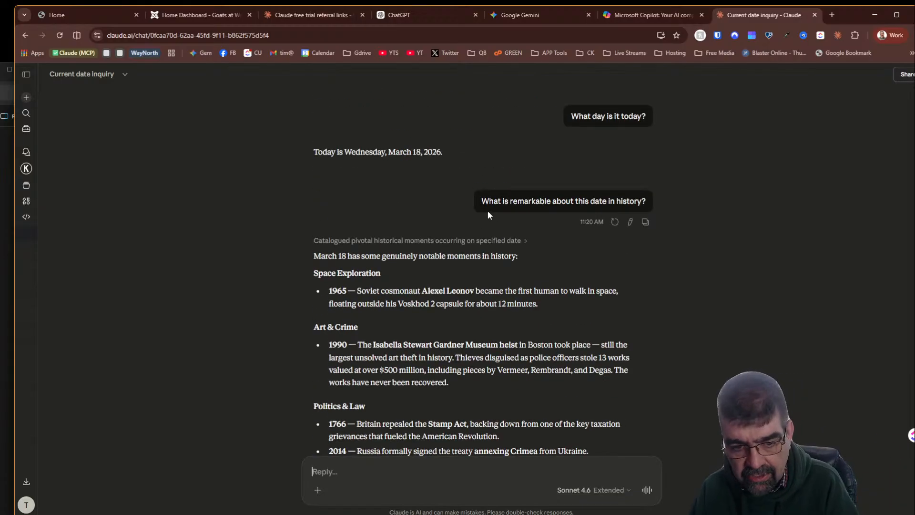
scroll(481, 220, down, 2)
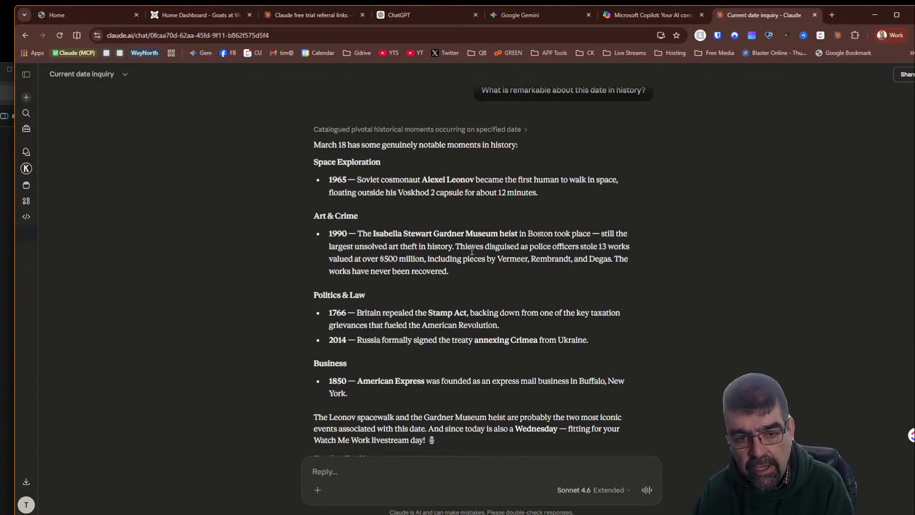
scroll(472, 251, down, 2)
right_click(468, 255)
click(771, 266)
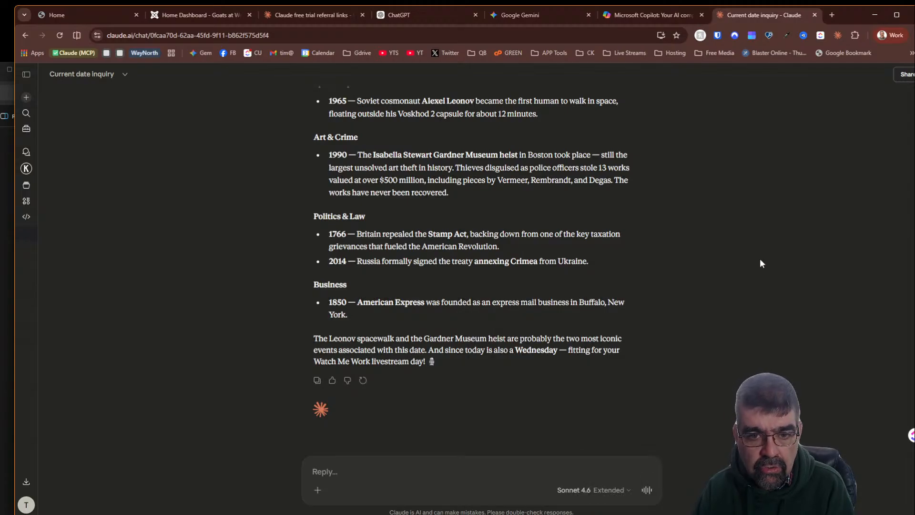
click(58, 15)
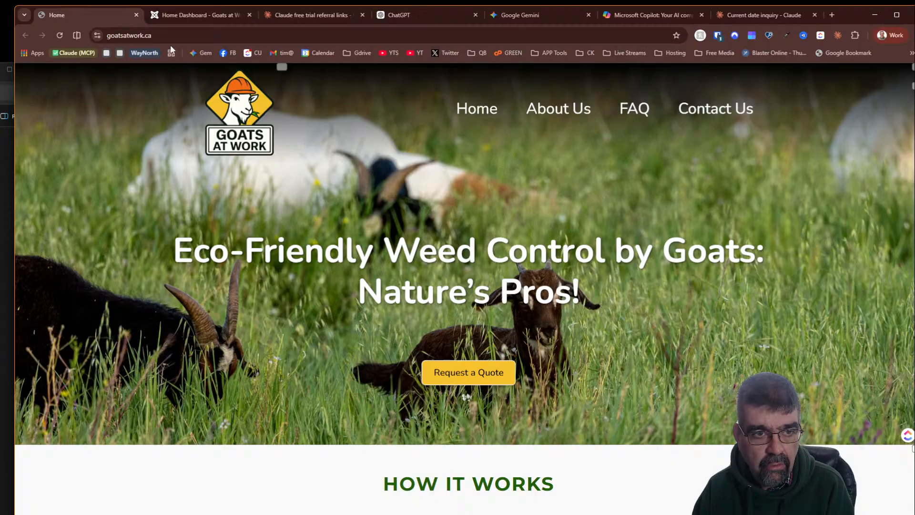
click(166, 35)
click(166, 36)
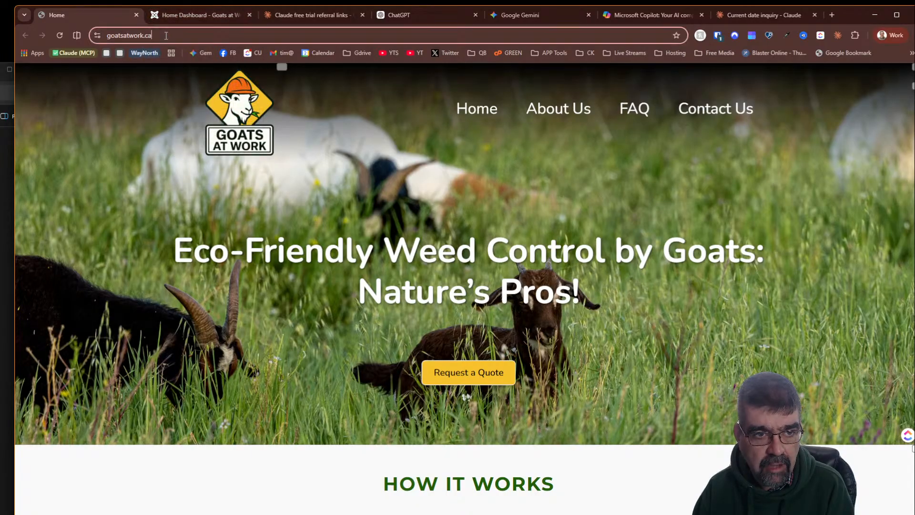
right_click(166, 35)
click(200, 129)
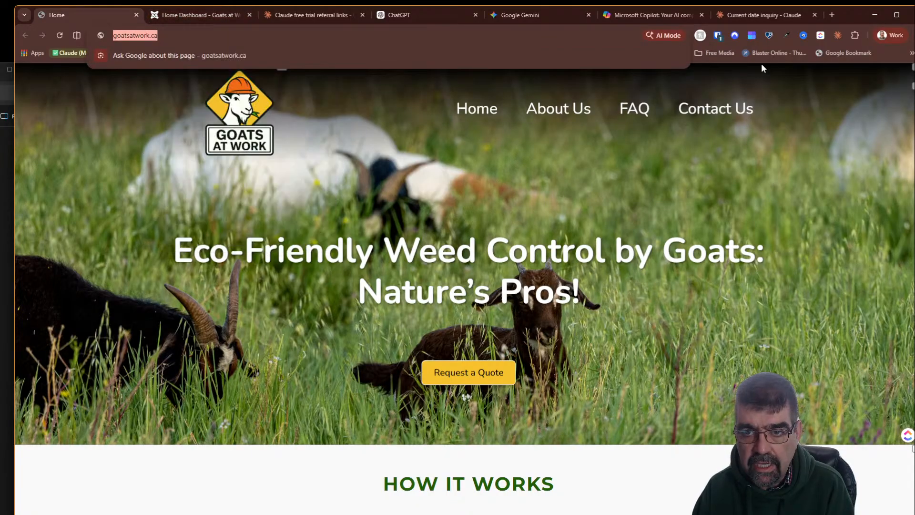
click(740, 14)
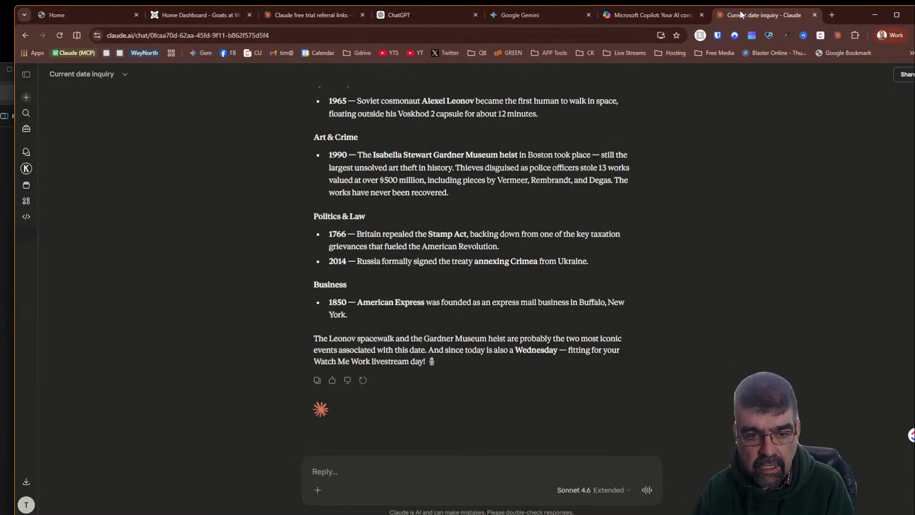
- In a new chat, ask 'I have some SEO work to do on a website. what is a good prompt to give you to prepare for this session?'
click(26, 74)
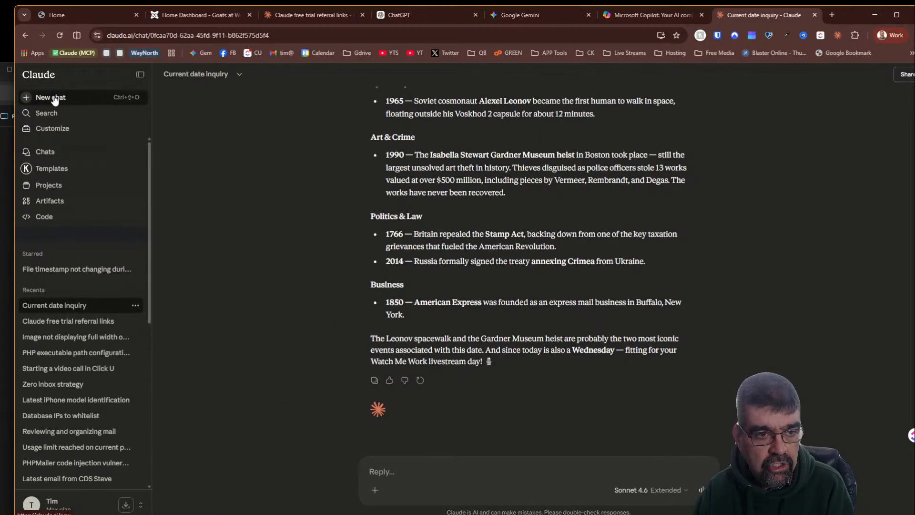
click(52, 97)
click(140, 74)
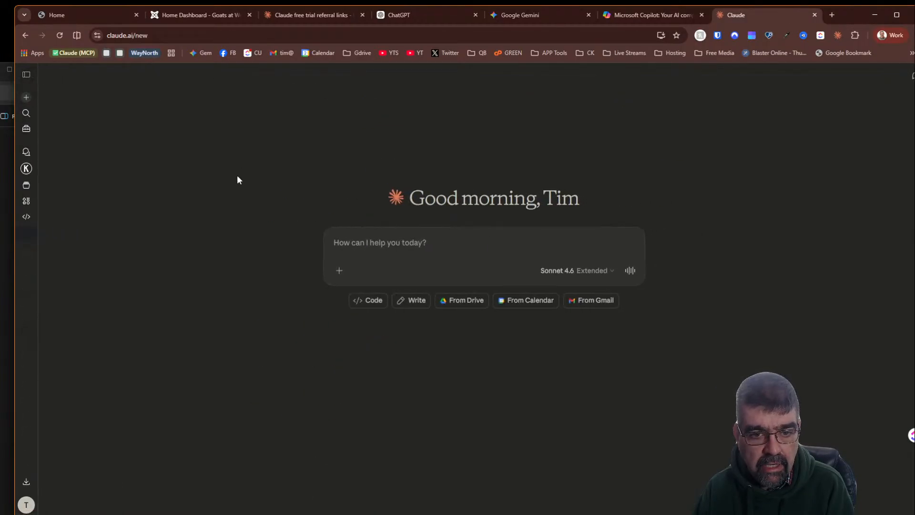
text(I)
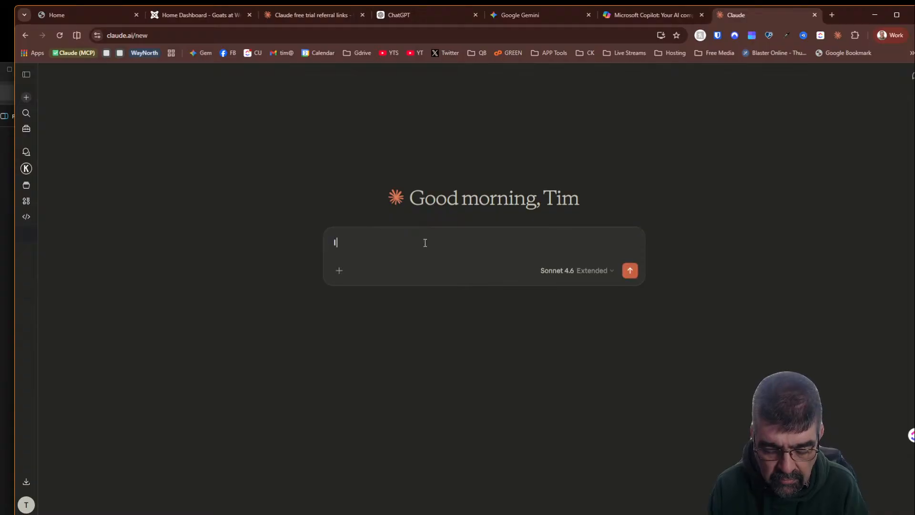
text( have so)
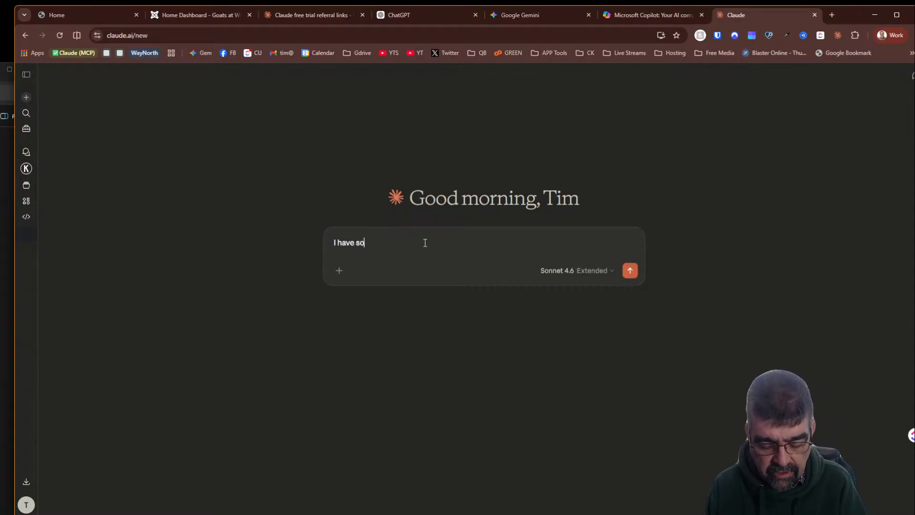
text(me SEO)
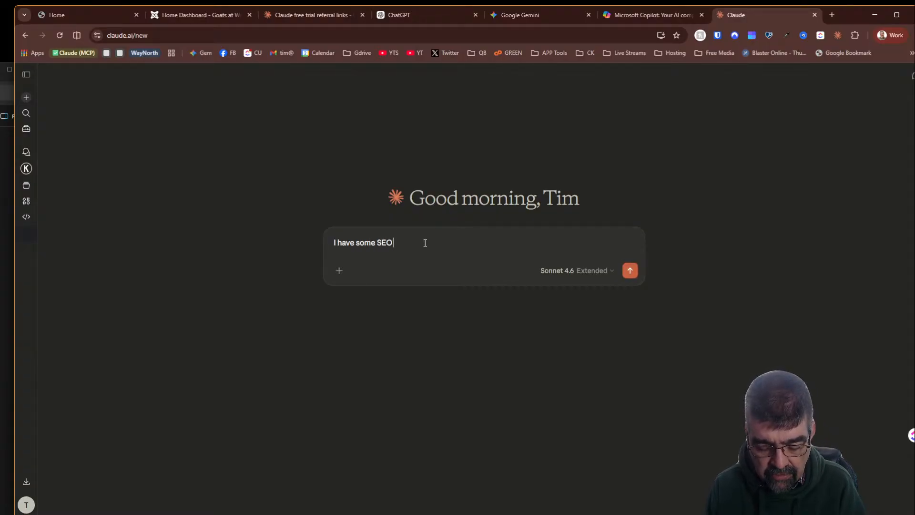
text( work to do on a we)
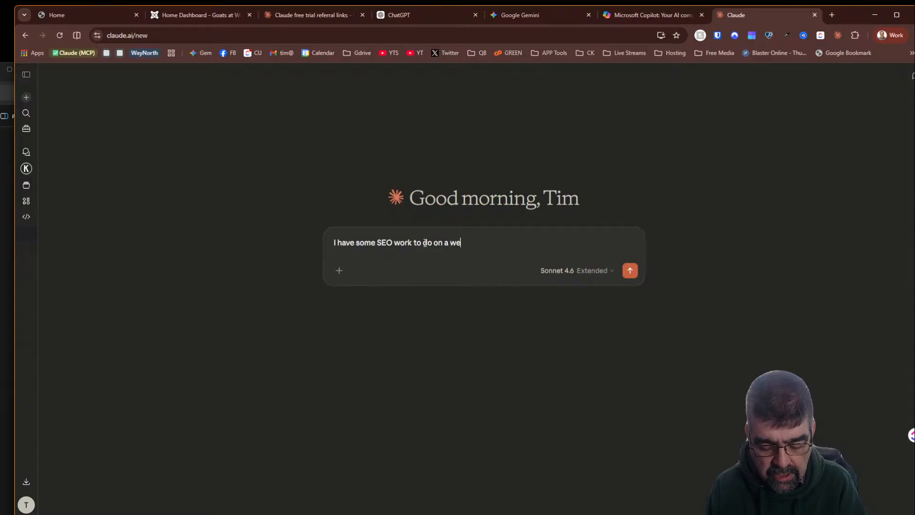
text(bsite. w)
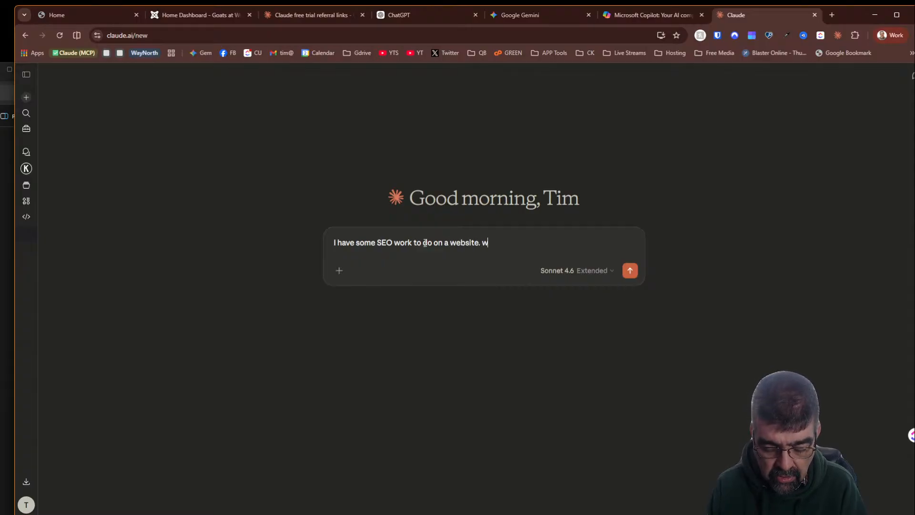
text(hat is a go)
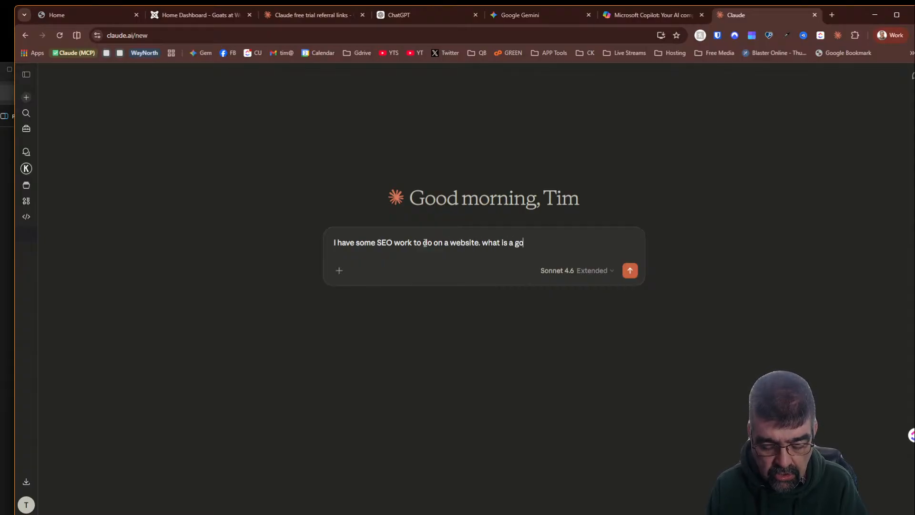
text(od prompt to give you )
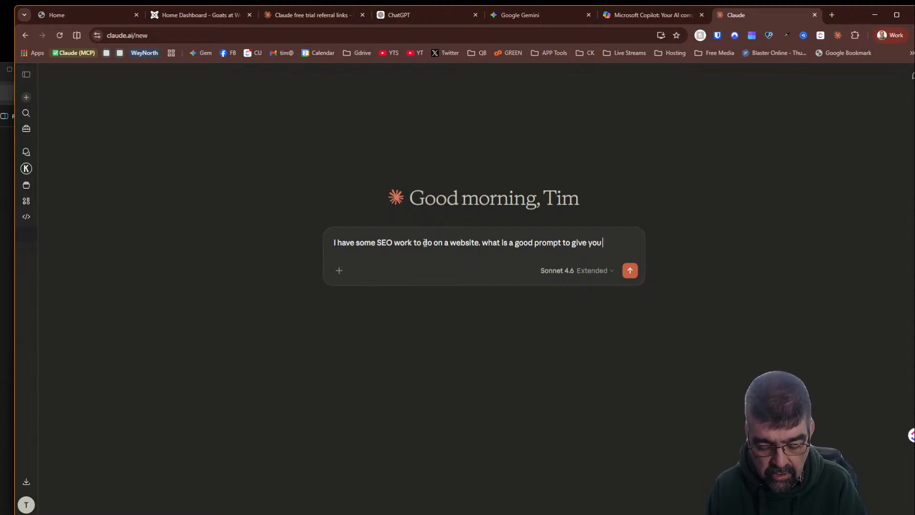
text(to pre)
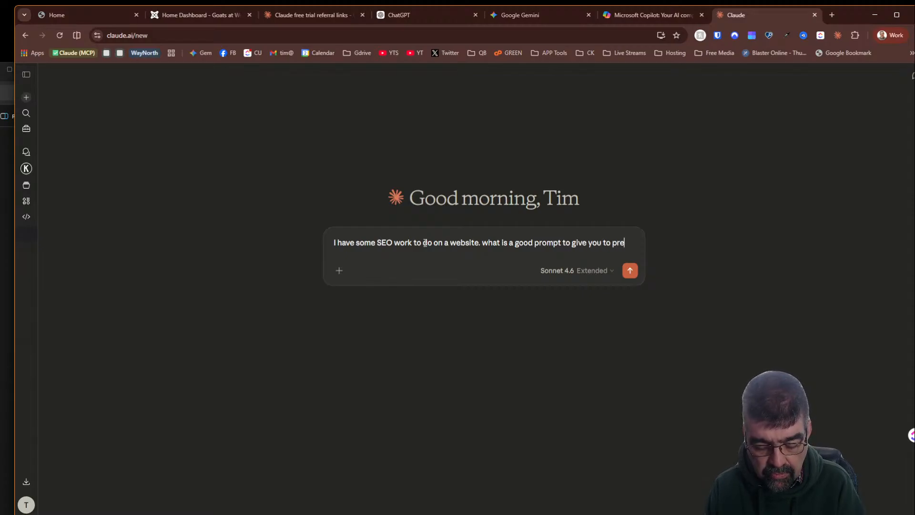
text(pare fo)
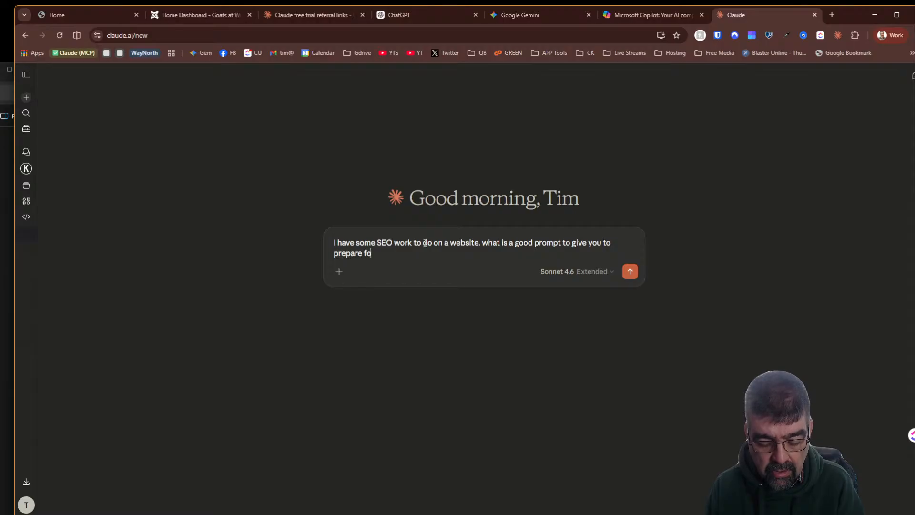
text(r this session.)
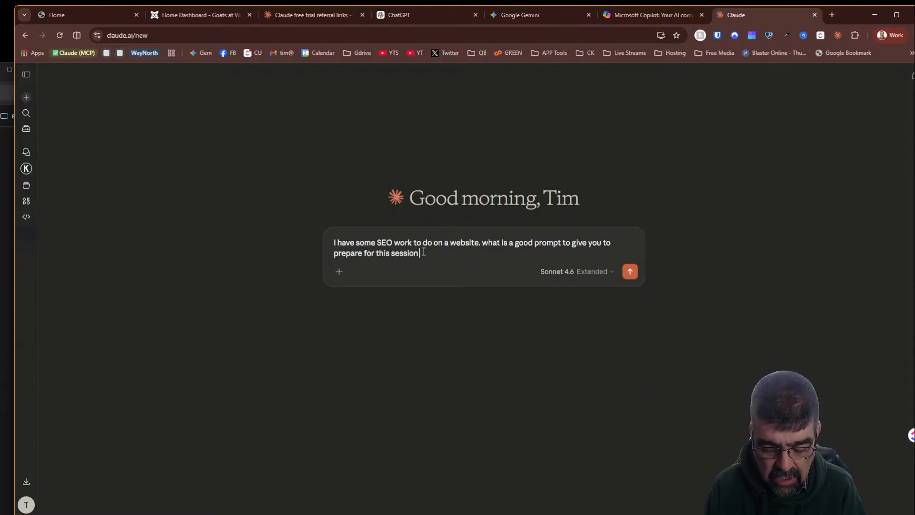
text(?)
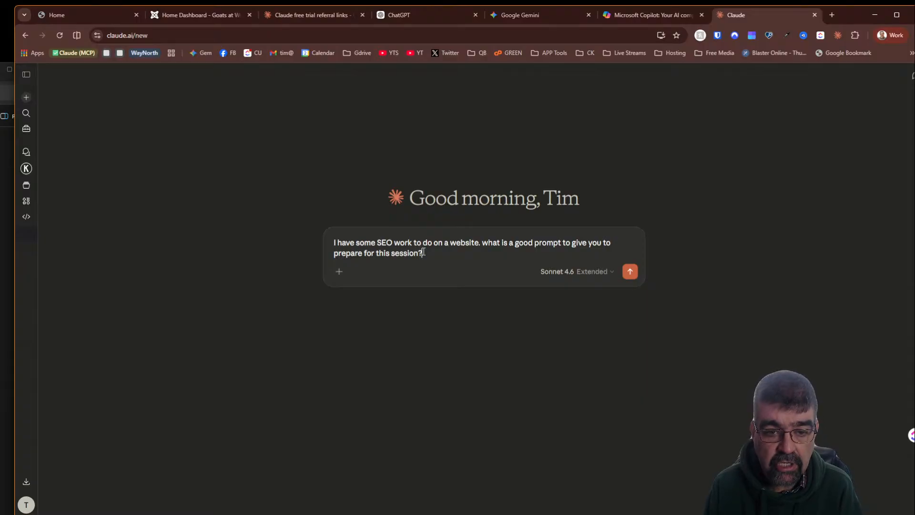
key(Return)
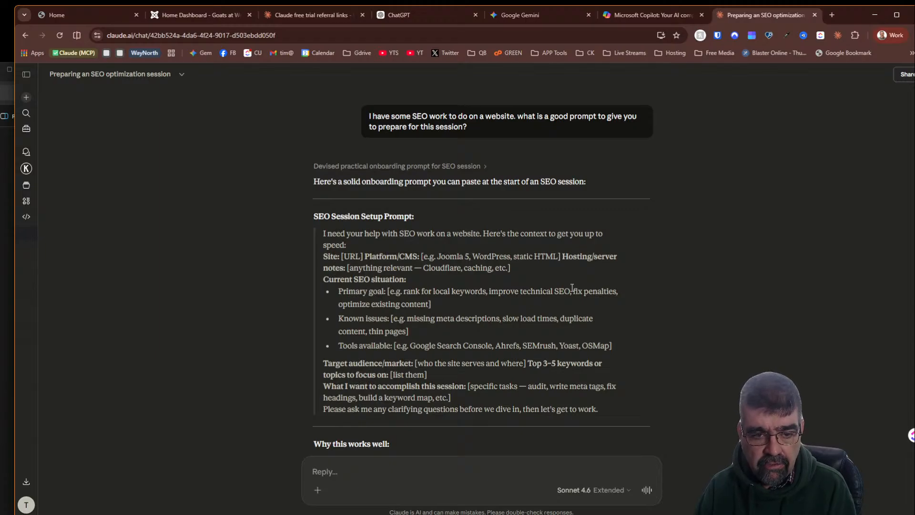
- Start a reply to Claude with 'here is more info: the site is' followed by the pasted goatsatwork.ca address
scroll(572, 287, down, 2)
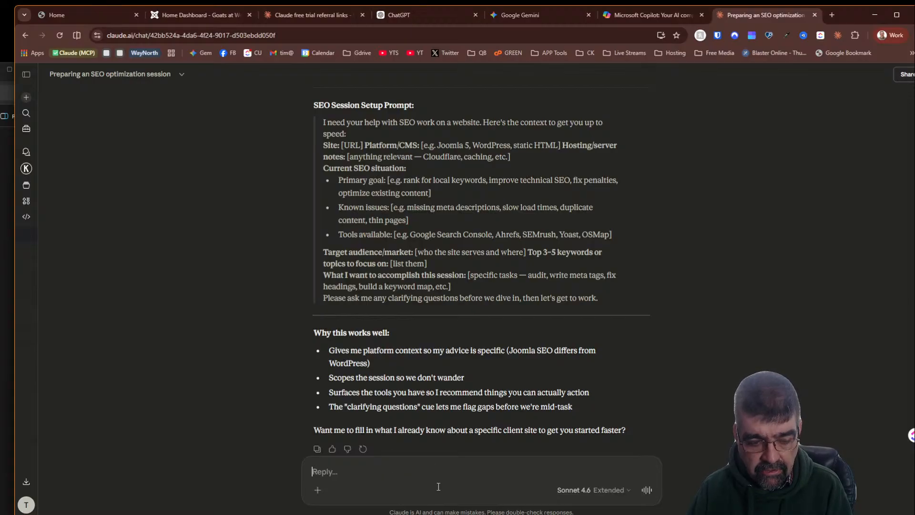
click(449, 470)
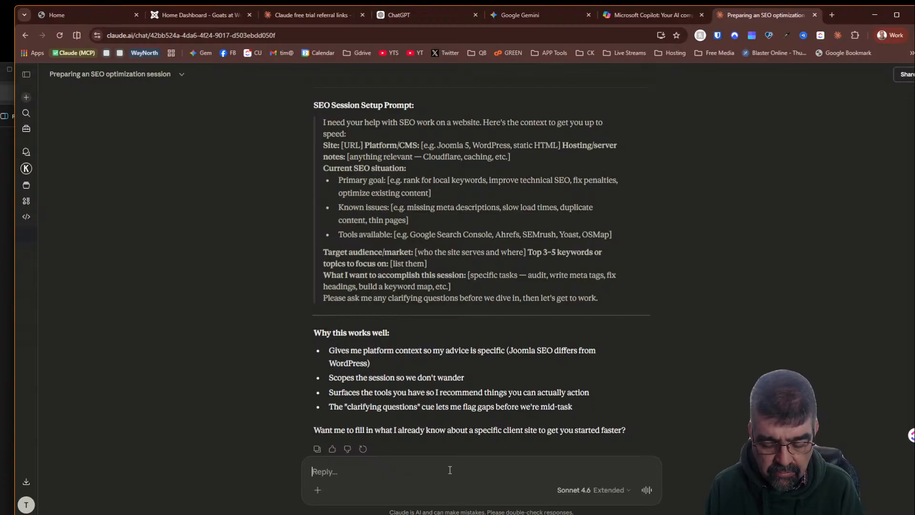
text(here is mor)
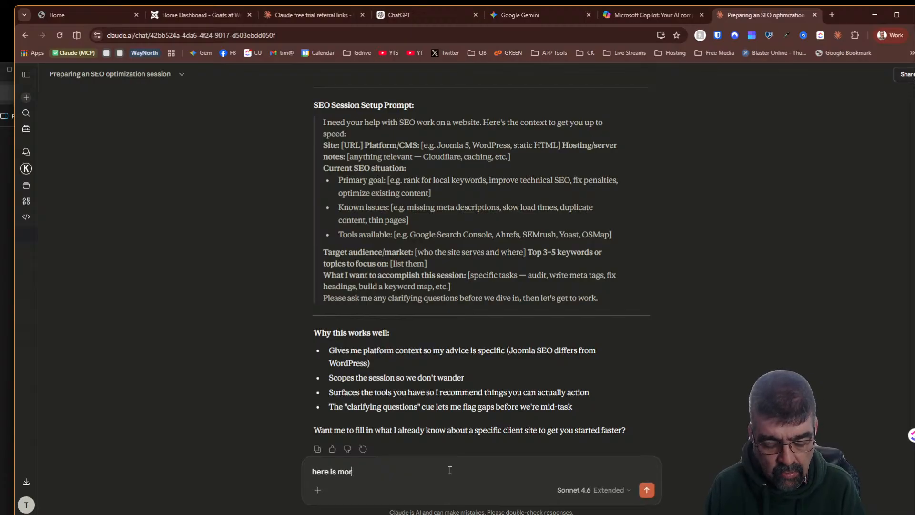
text(e info: the site is)
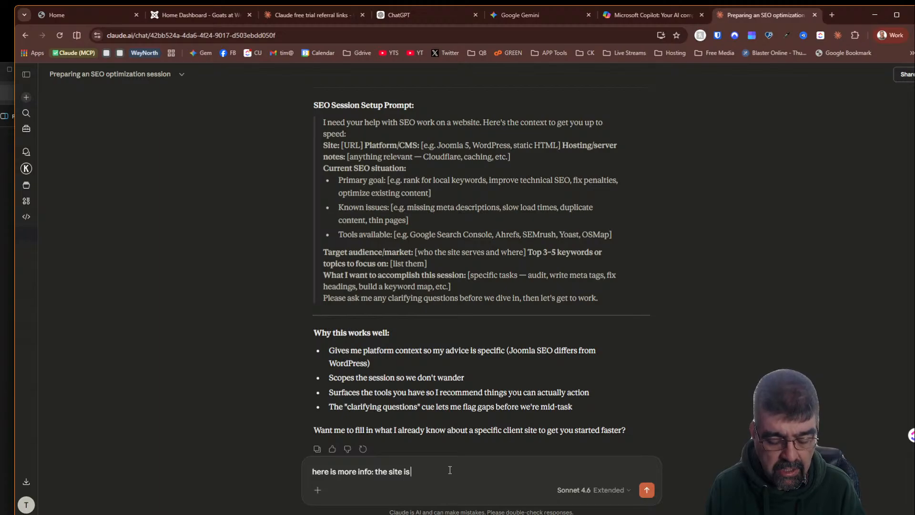
text(https://www.goatsatwork.ca/)
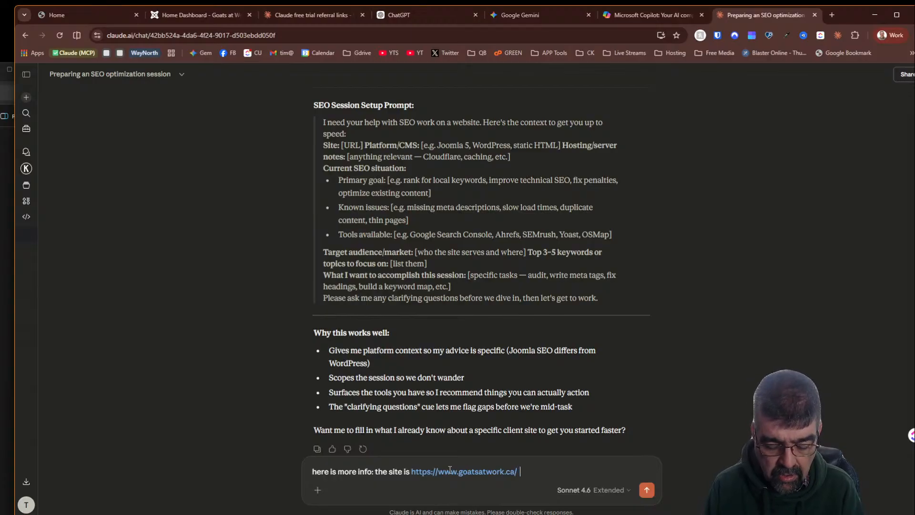
- Add 'The client really wants to rank well for local searches near Barrie and Orillia Ontario', correcting the place-name typos
text(The client reall)
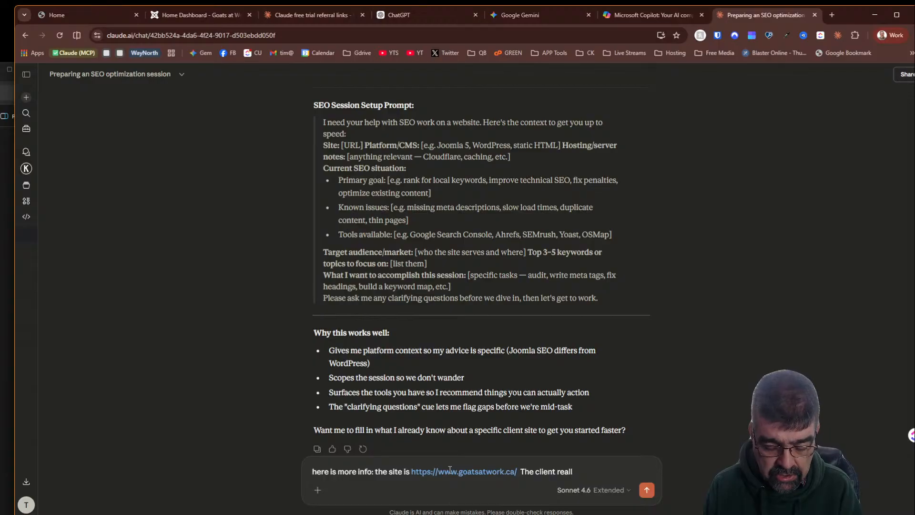
text(y wants t)
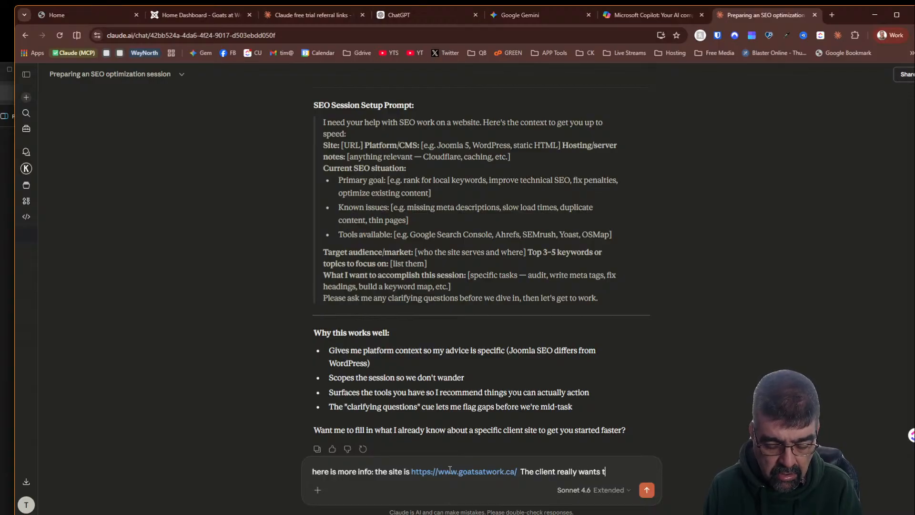
text(o rank well for loc)
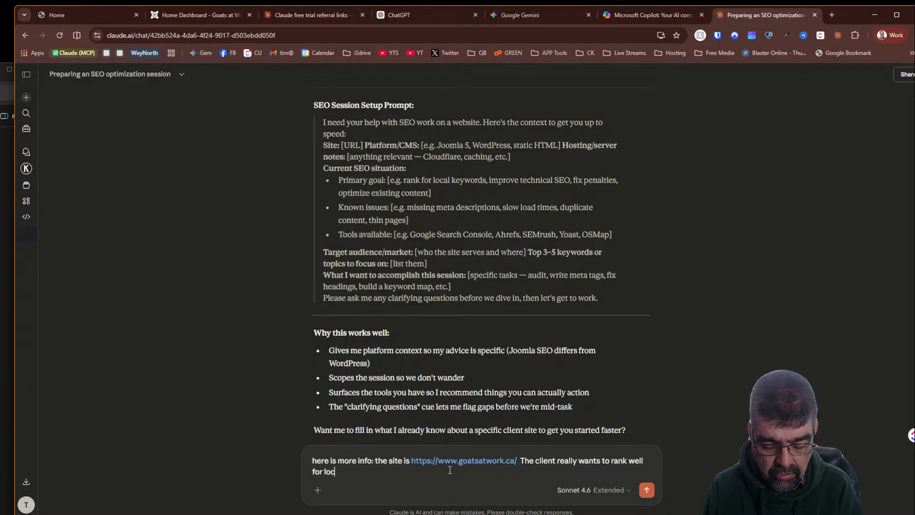
text(al searches)
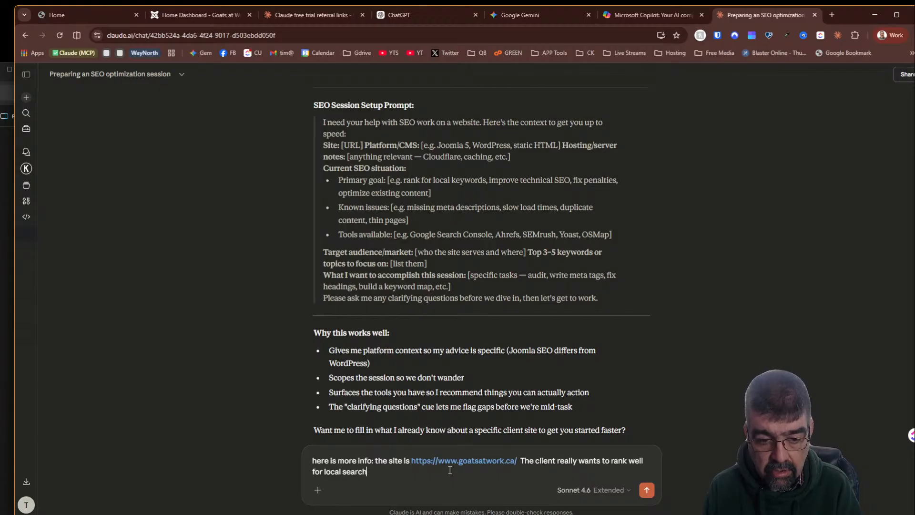
key(BackSpace)
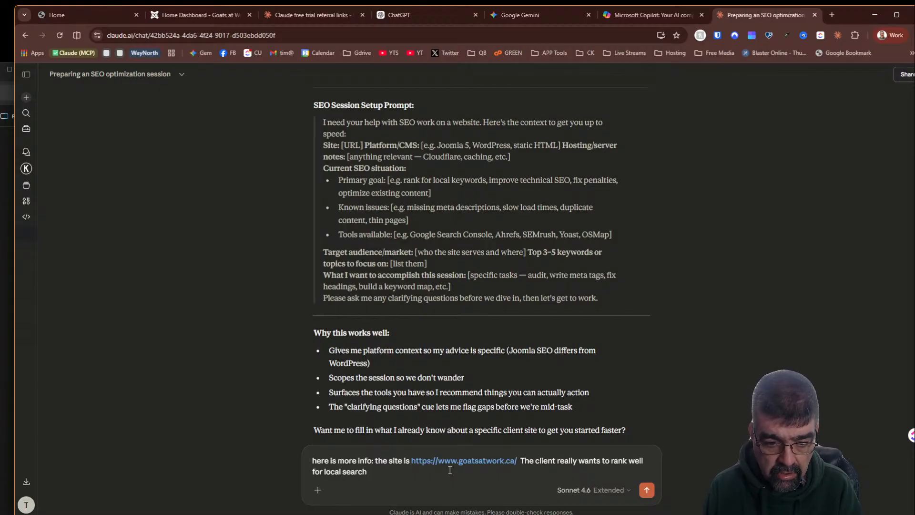
text(s)
key(BackSpace)
text(e)
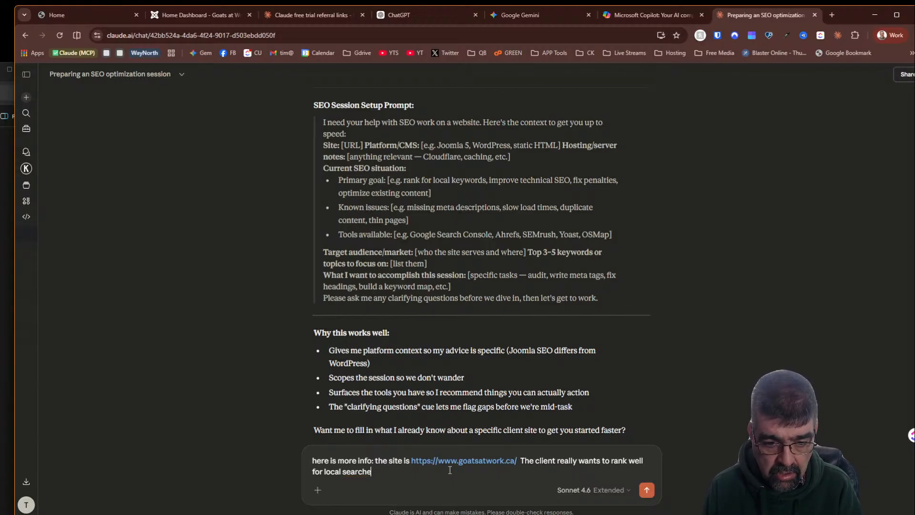
text(s ne)
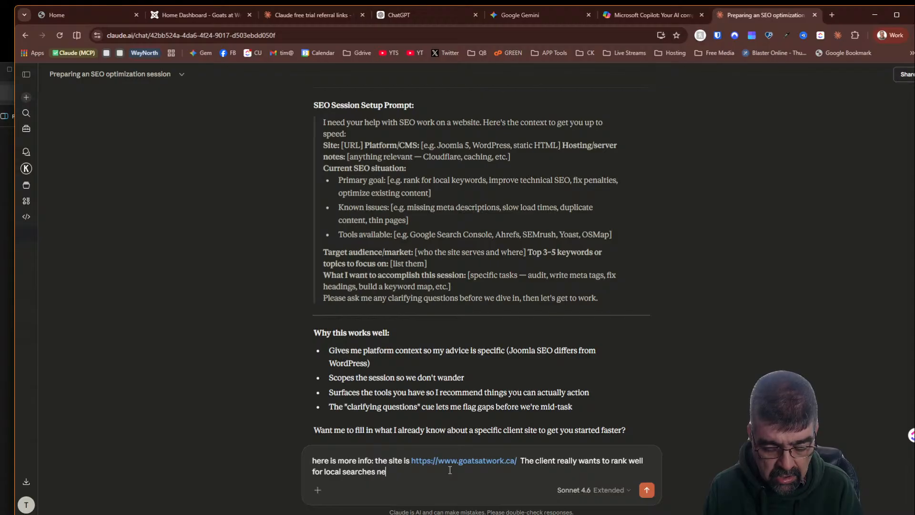
text(ar BArrie Ontraio)
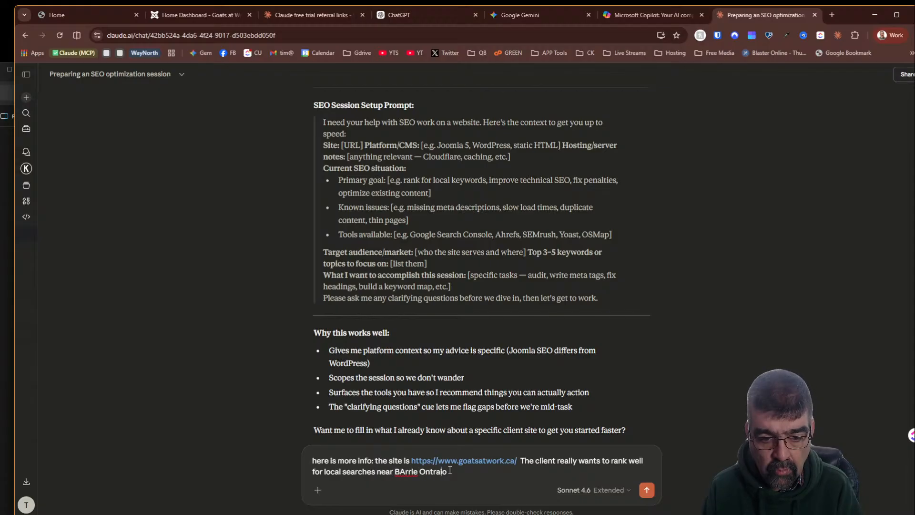
key(Left)
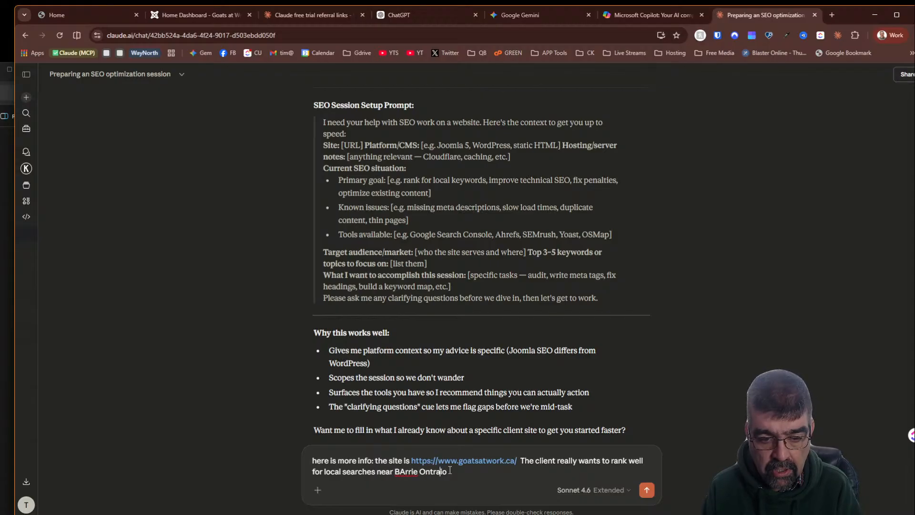
key(BackSpace)
key(BackSpace)
text(ati)
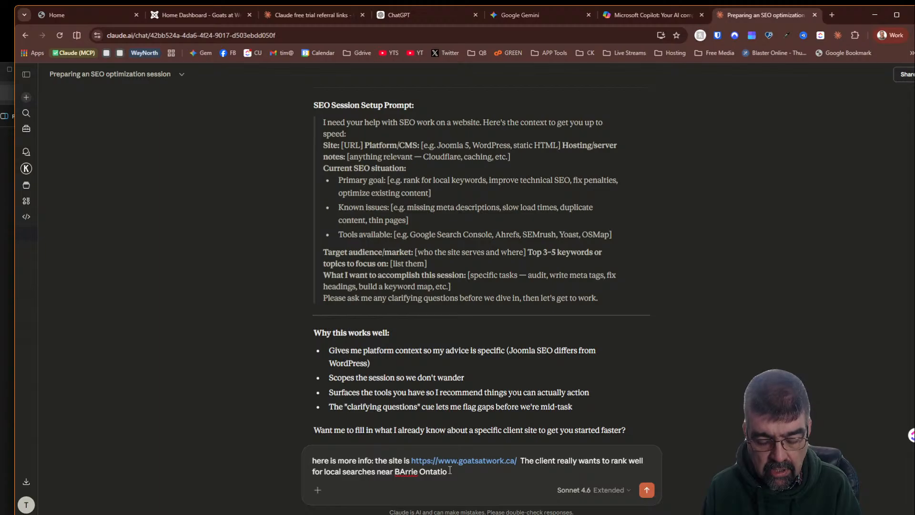
key(Delete)
text(arrie )
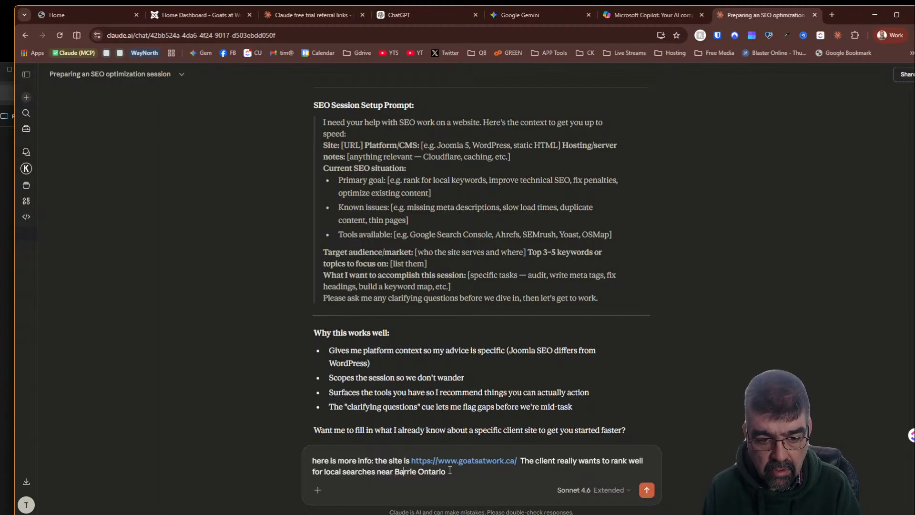
text(and orilli)
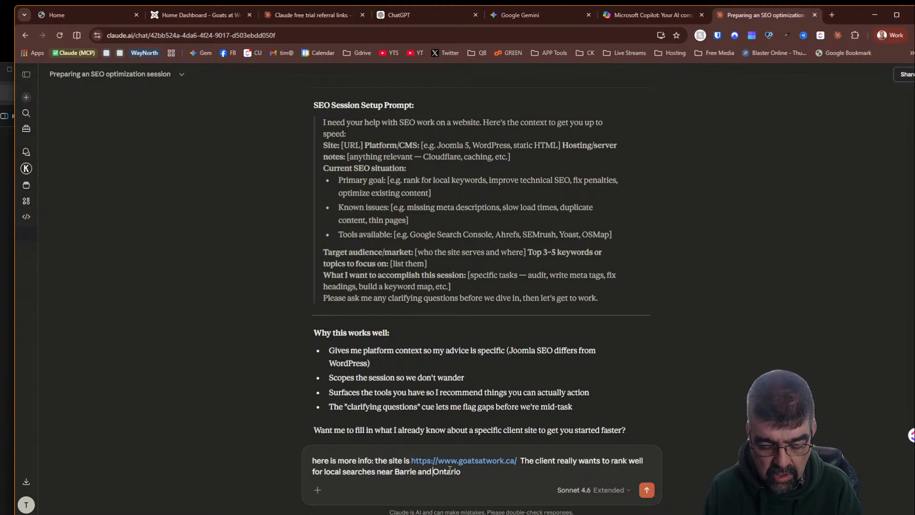
key(BackSpace)
key(BackSpace)
key(BackSpace)
key(BackSpace)
key(BackSpace)
key(BackSpace)
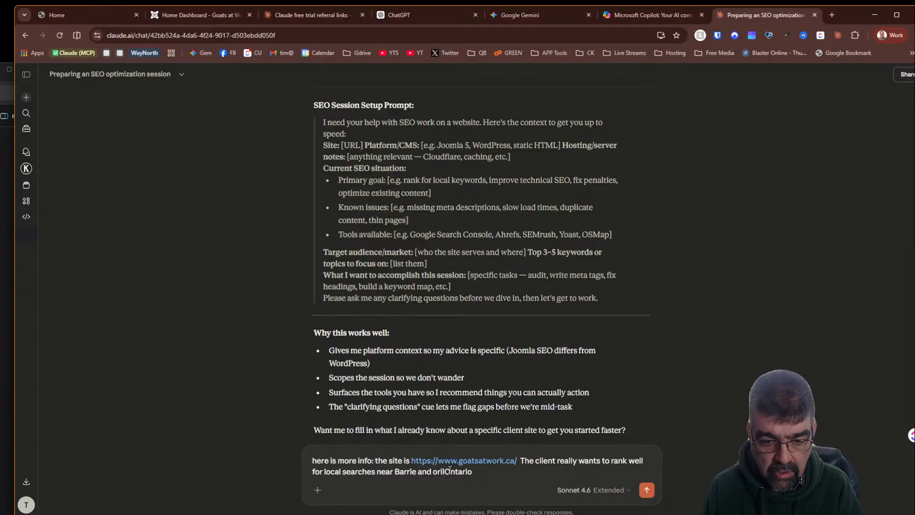
text(Orillia)
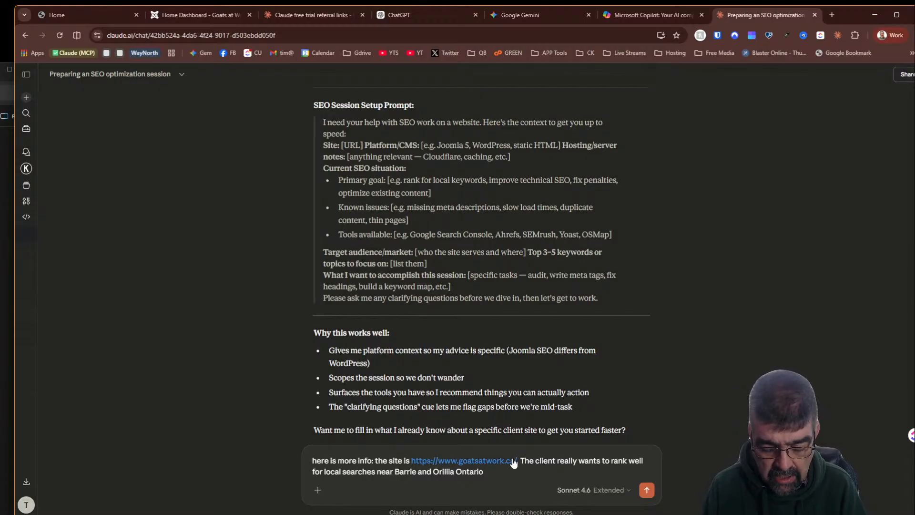
- Add 'I want to work on developing content meta descriptions and more', fixing the misspelled 'developing' and splitting 'meta descriptions'
text(I)
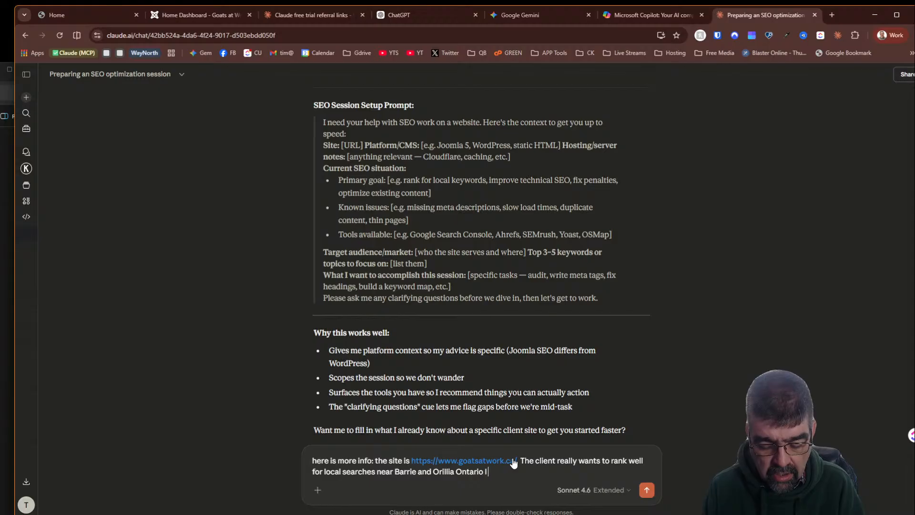
text( want to work)
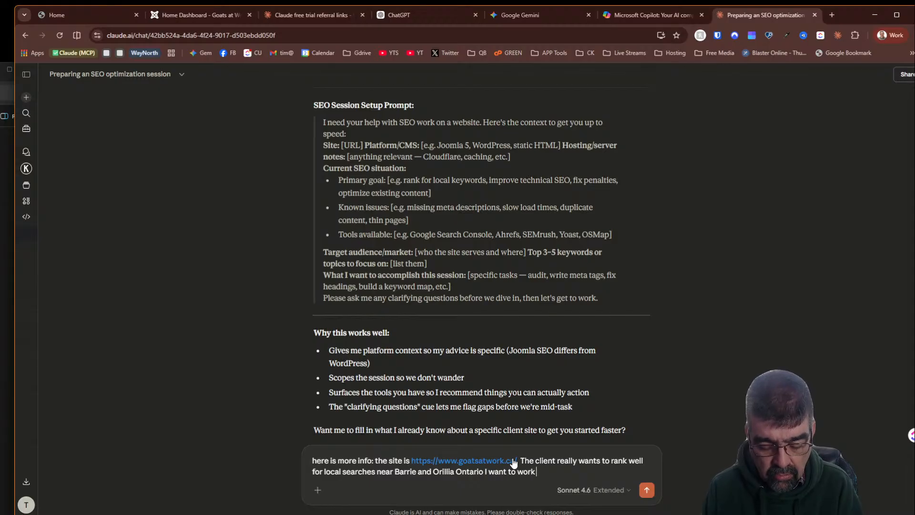
text( on dedloping content )
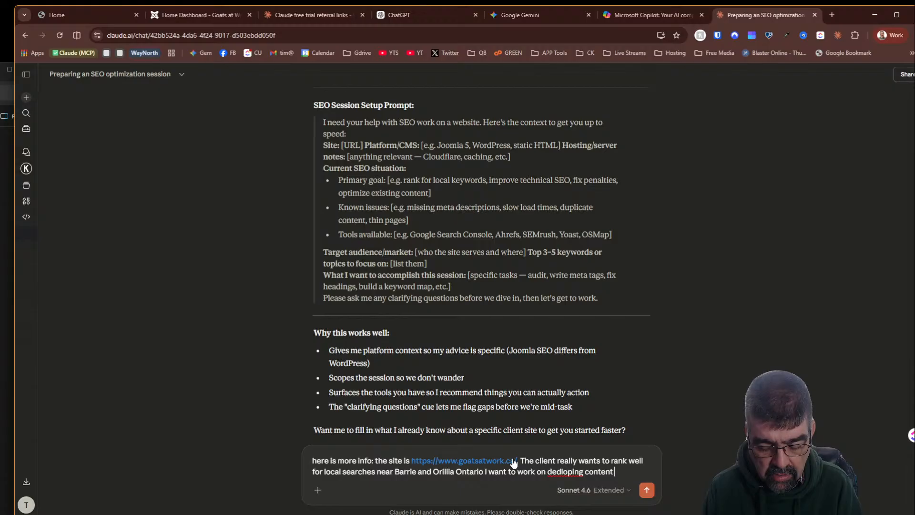
text(metad)
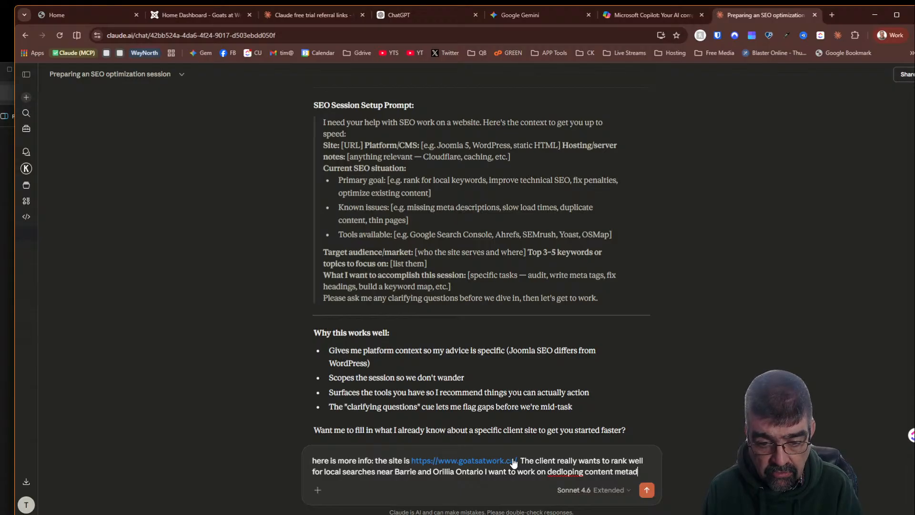
text(escriptio)
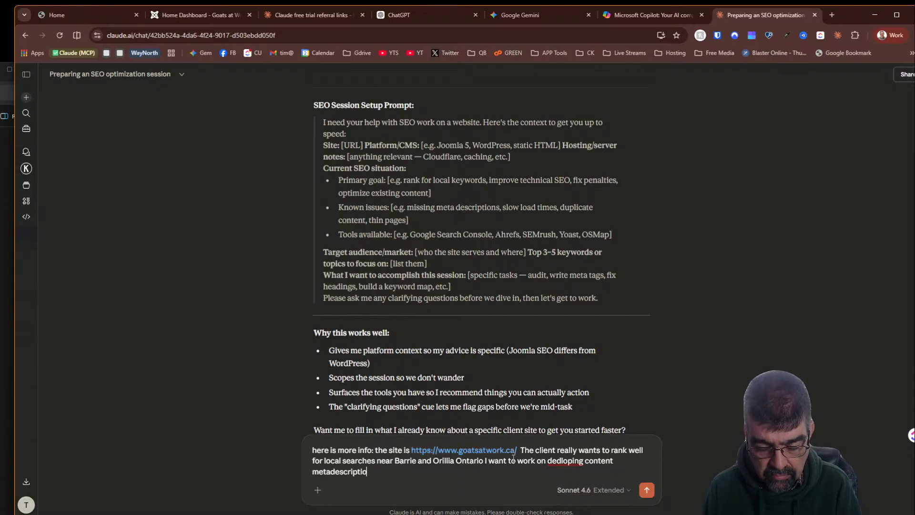
text(ns and)
text( more)
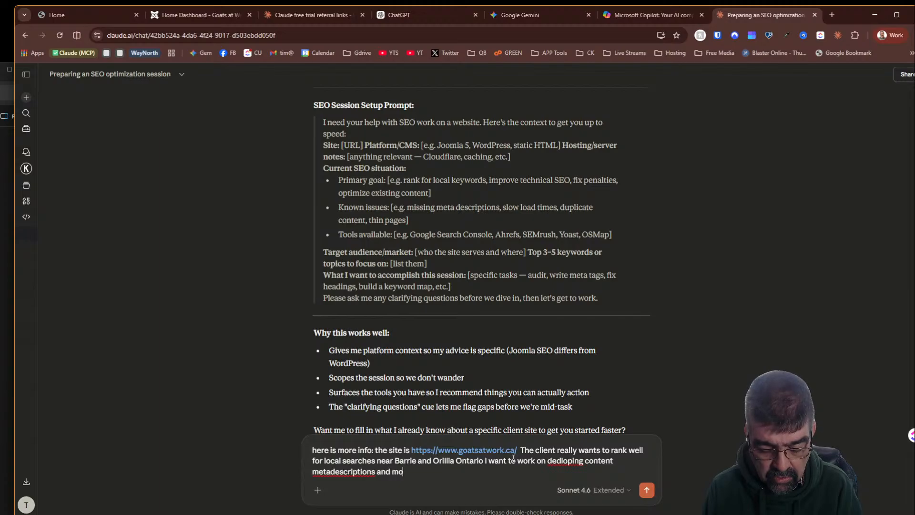
right_click(560, 465)
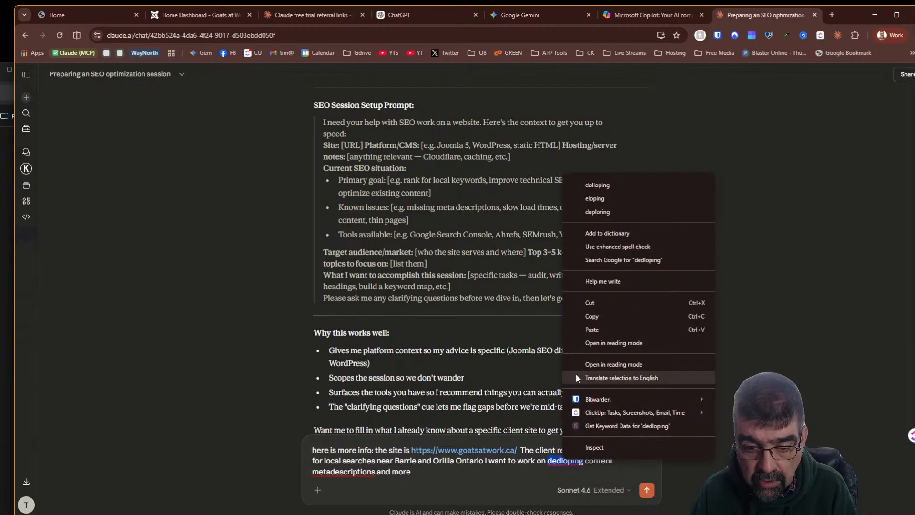
click(554, 465)
text(developing)
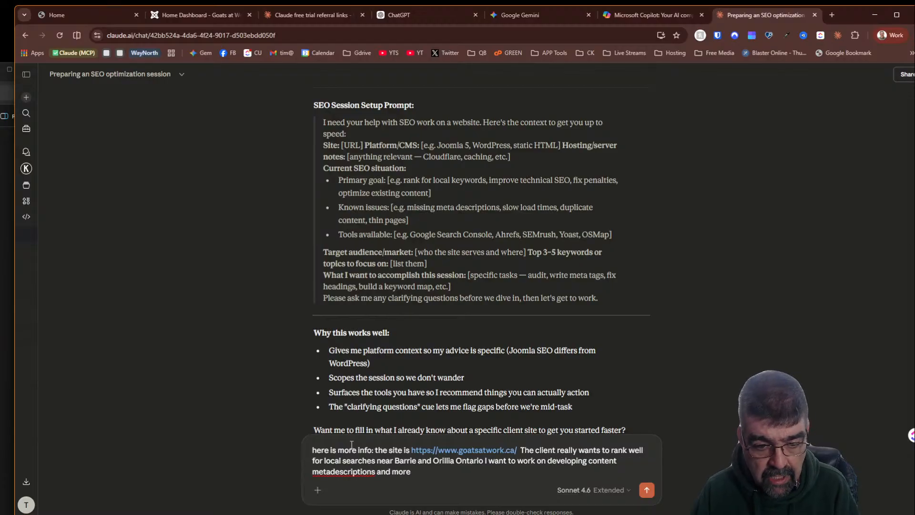
click(330, 471)
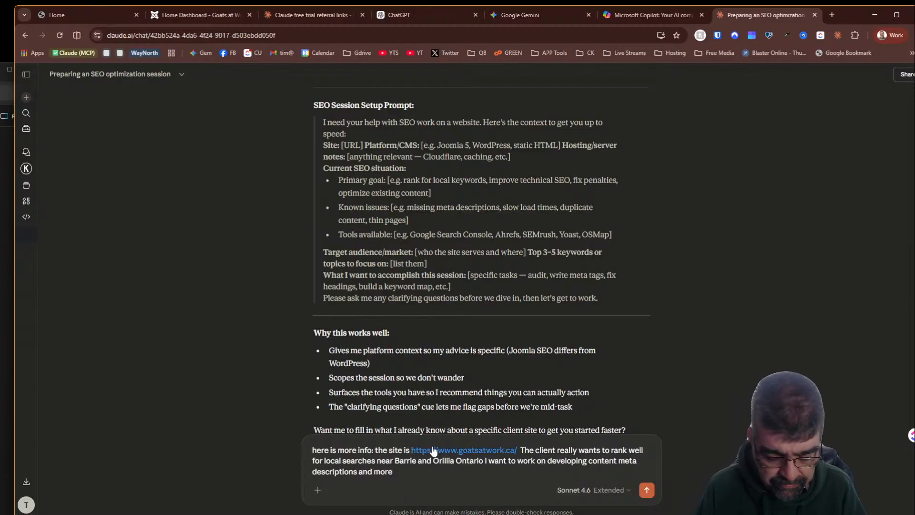
- Append 'I am focussng on the website content' and send the message to Claude
text(m focussin)
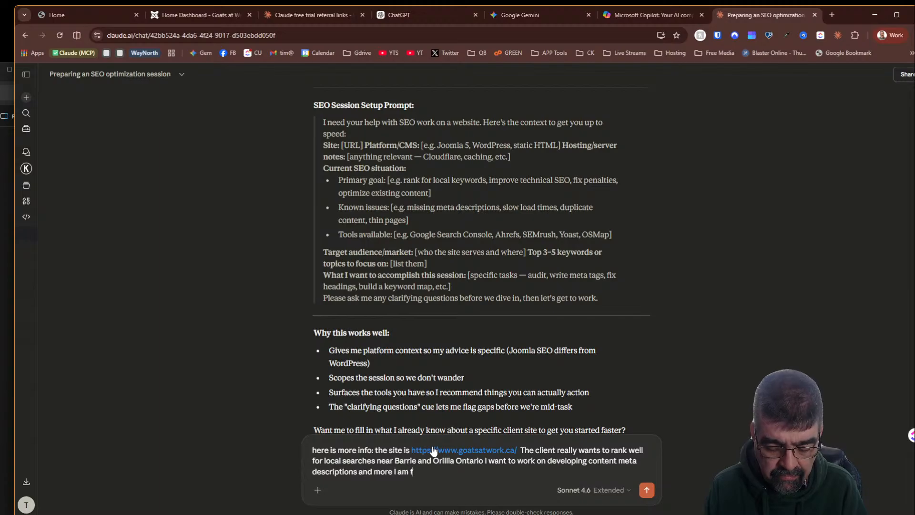
key(BackSpace)
key(BackSpace)
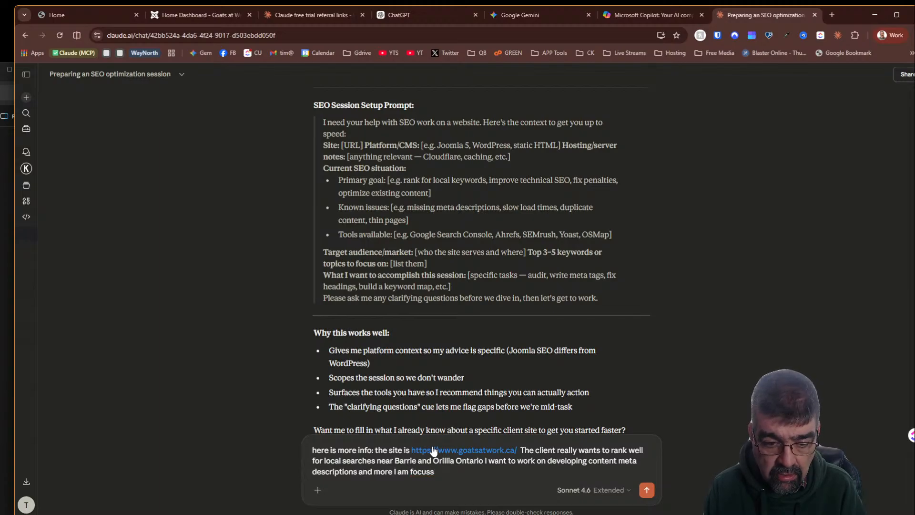
text(ng on the w)
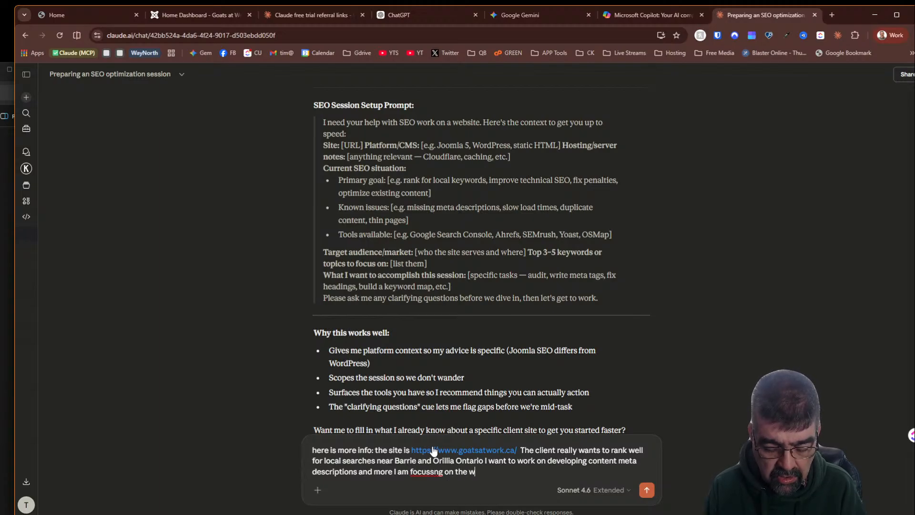
text(ebsite)
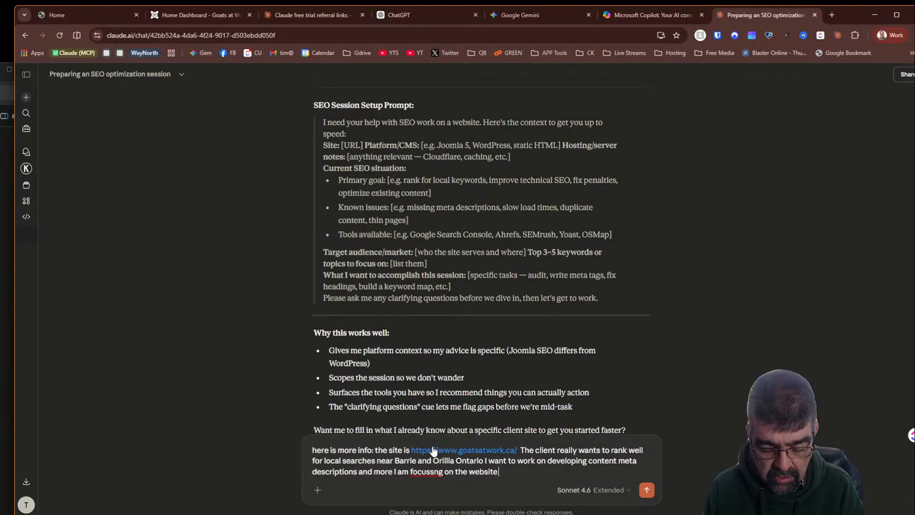
text( content)
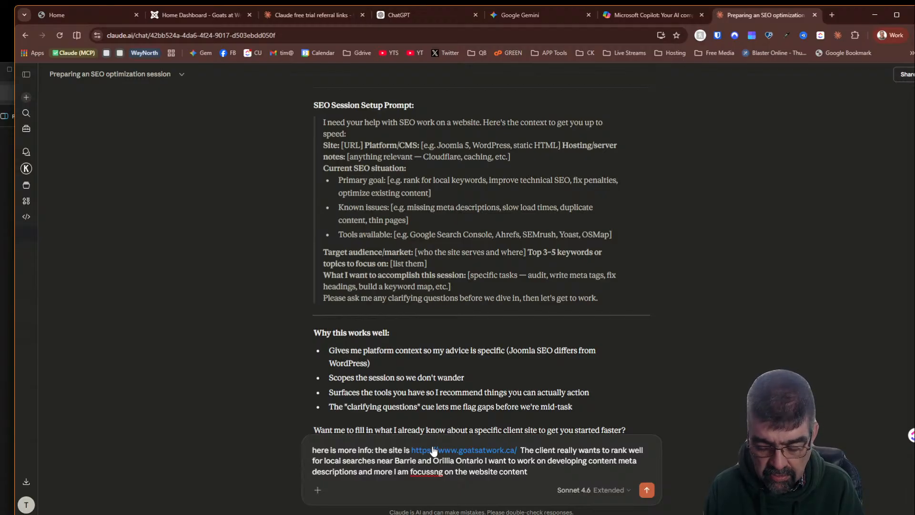
key(Return)
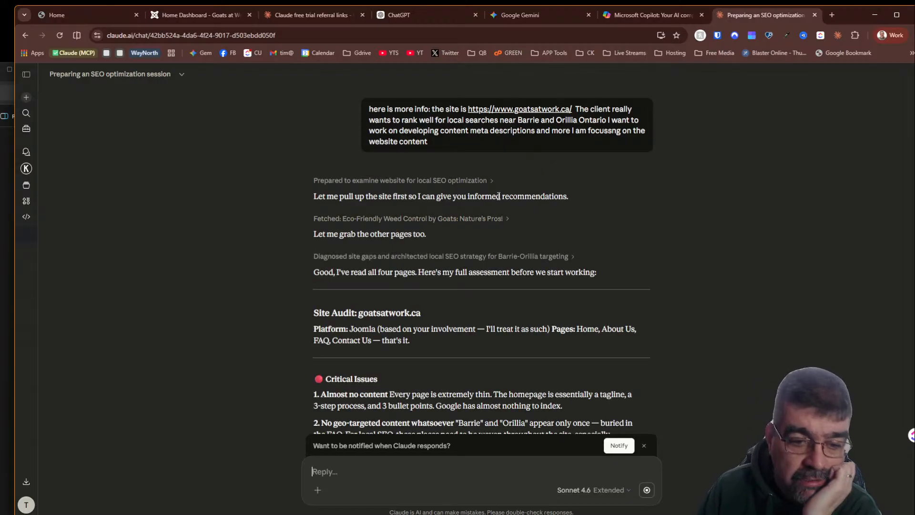
scroll(500, 197, down, 3)
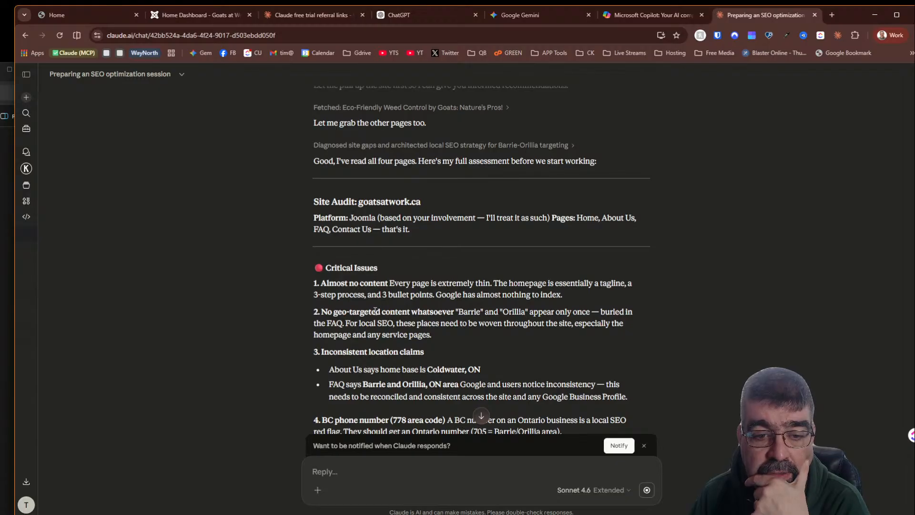
- Ask Claude: 'now that you know all that, refine the prompt I will give you' and send it
scroll(467, 287, down, 1)
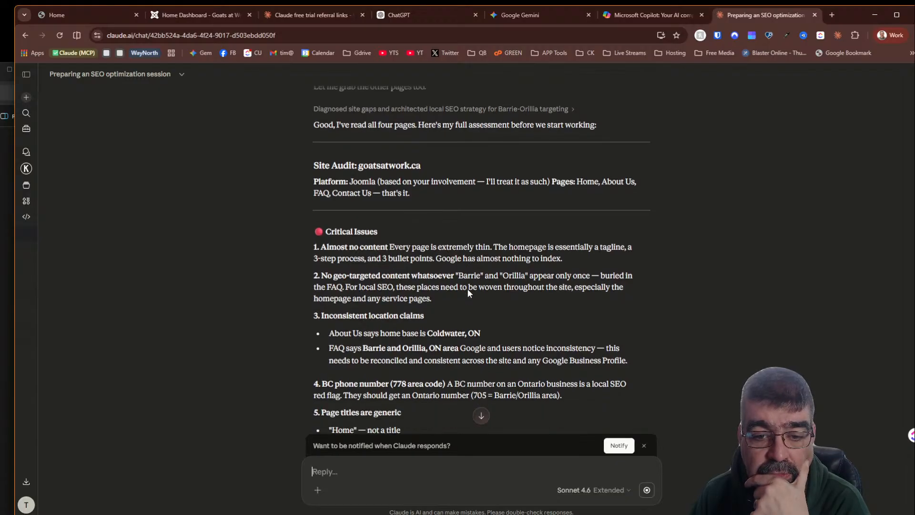
scroll(467, 288, down, 2)
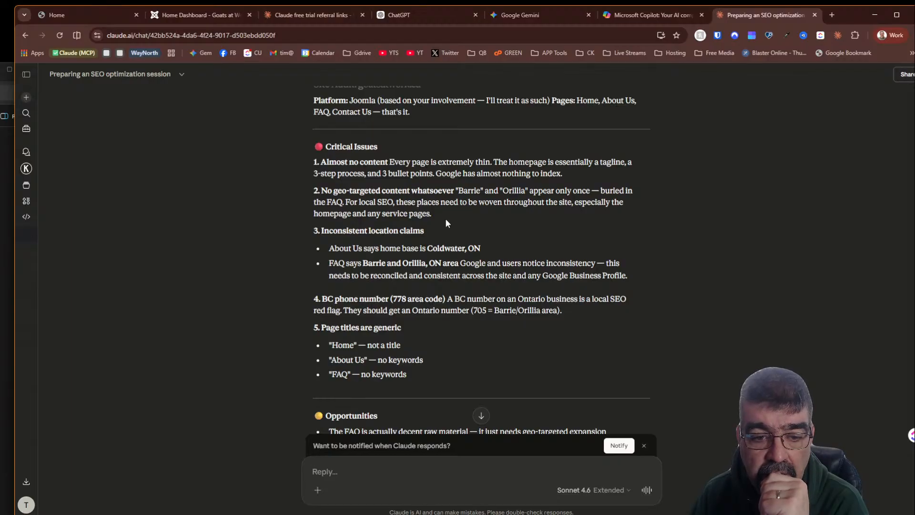
scroll(446, 221, down, 2)
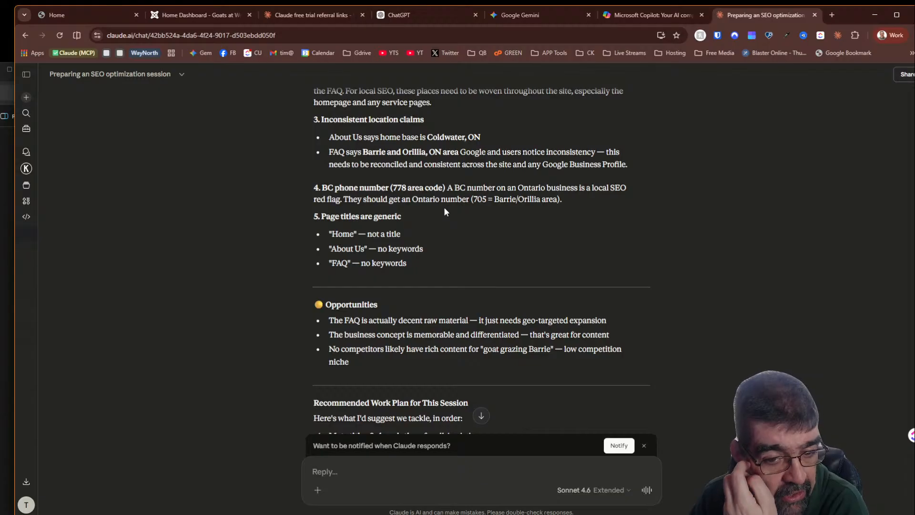
scroll(445, 212, down, 2)
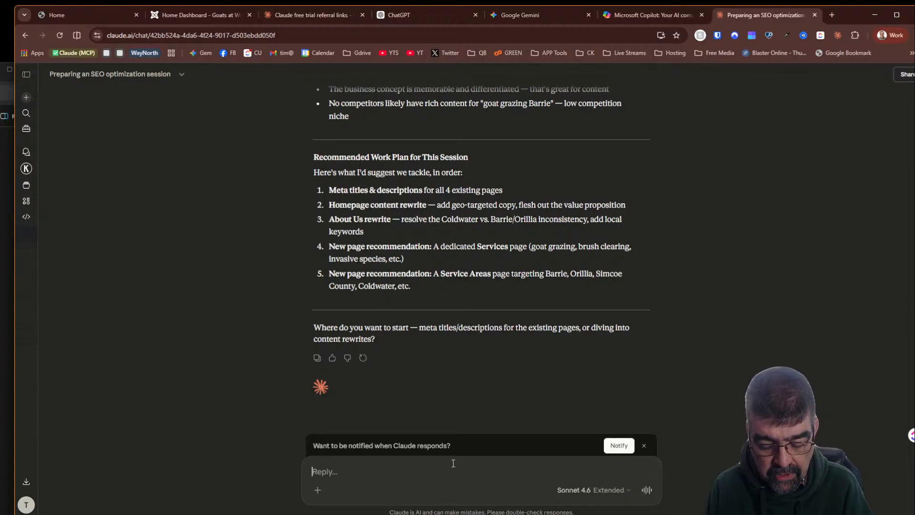
text(now that you know a)
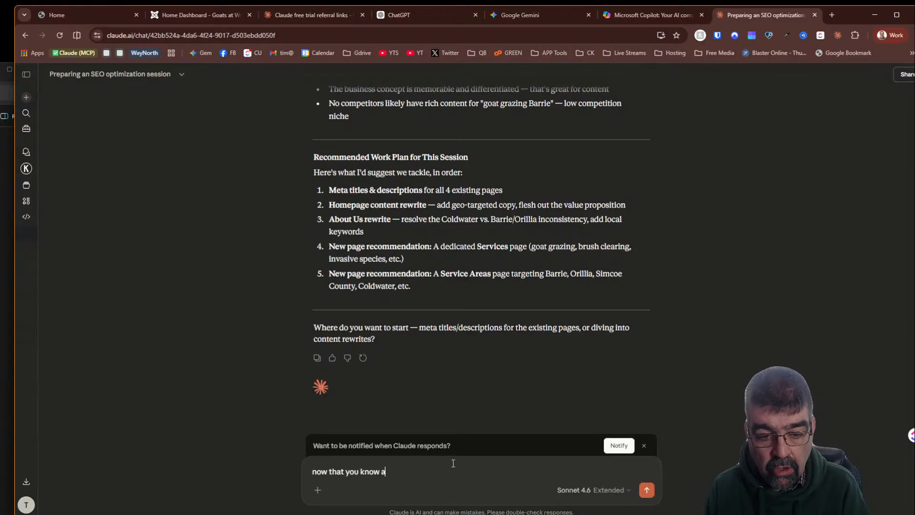
text(ll that, re)
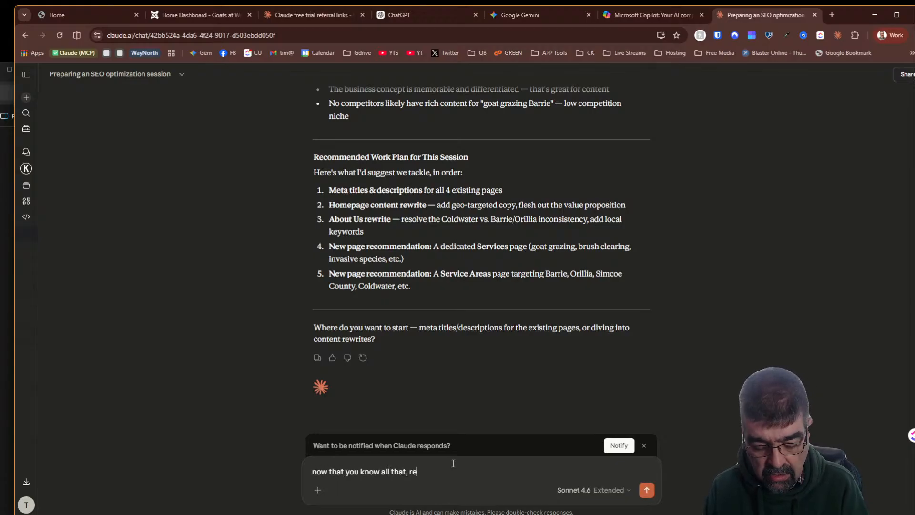
text(fine the promtop)
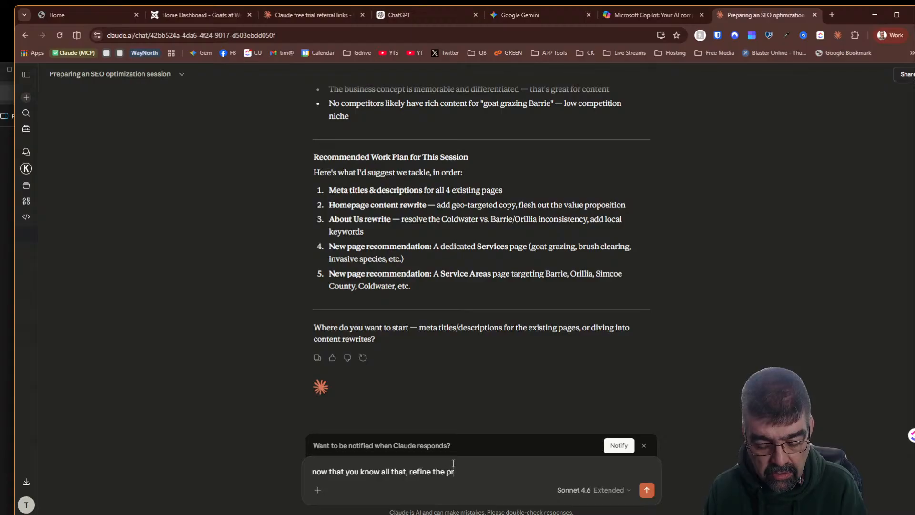
key(BackSpace)
key(BackSpace)
key(BackSpace)
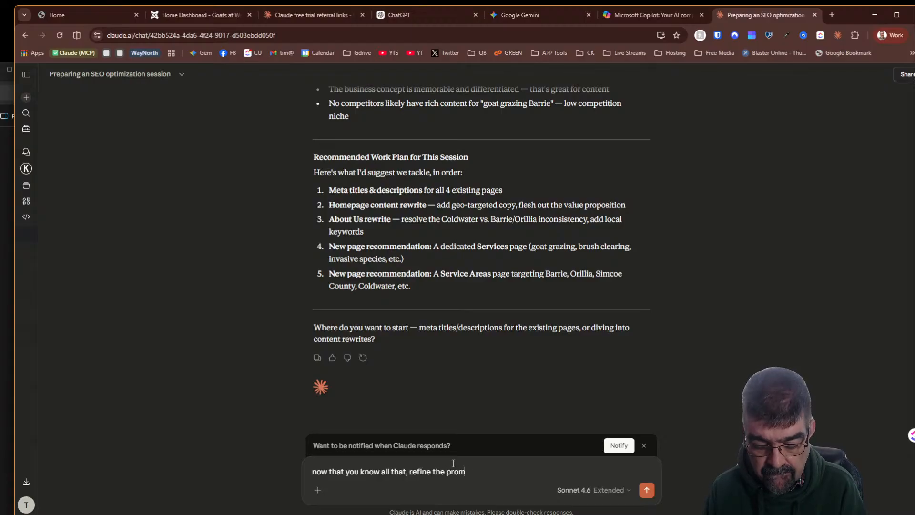
text(pt I will g)
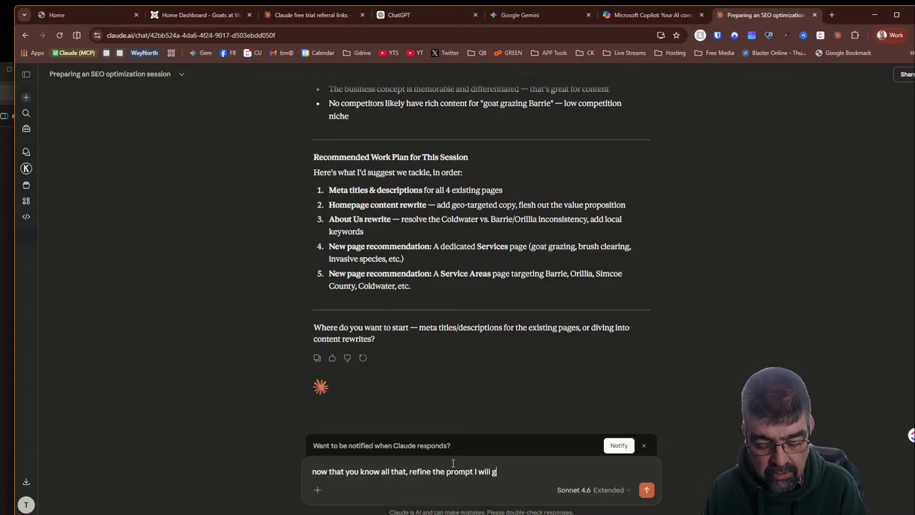
text(ive you)
key(Return)
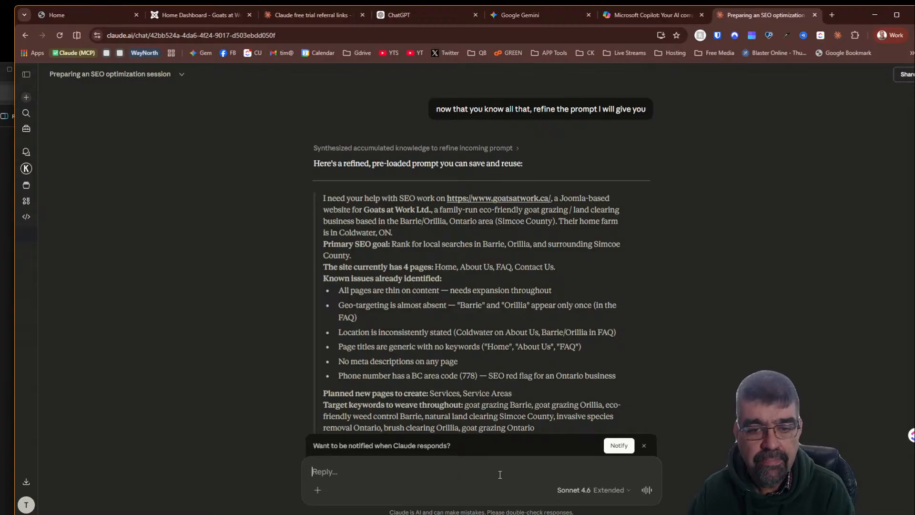
- Review Claude's refined reusable prompt and the client's draft page content in the Notepad++ document
scroll(505, 307, down, 2)
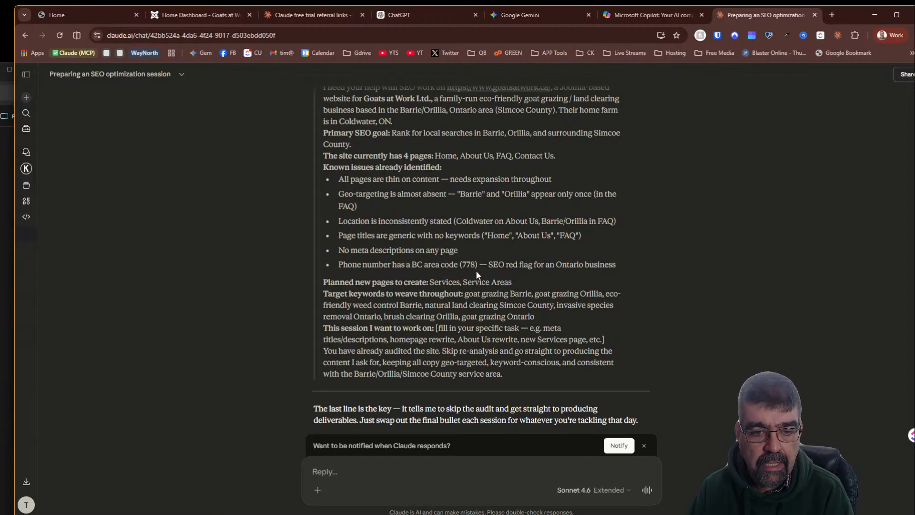
scroll(427, 194, down, 2)
scroll(426, 194, up, 1)
scroll(426, 194, up, 1)
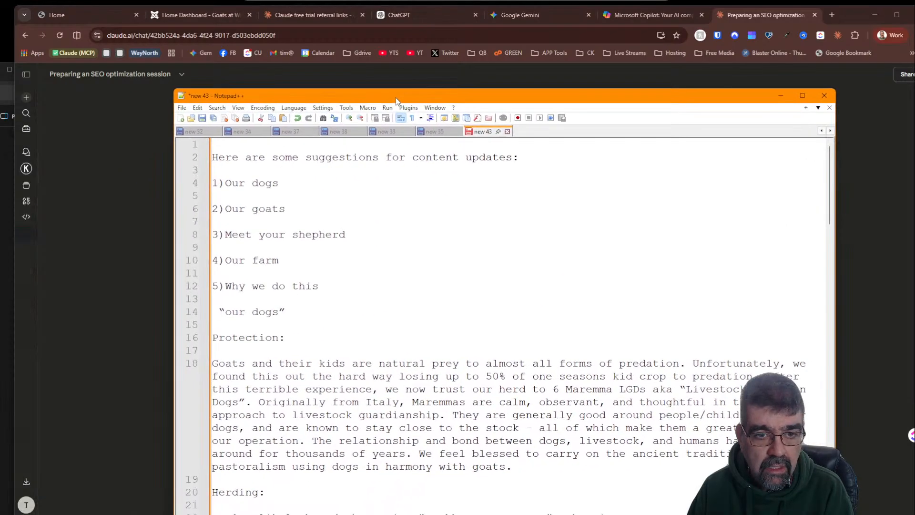
drag(395, 98, 402, 33)
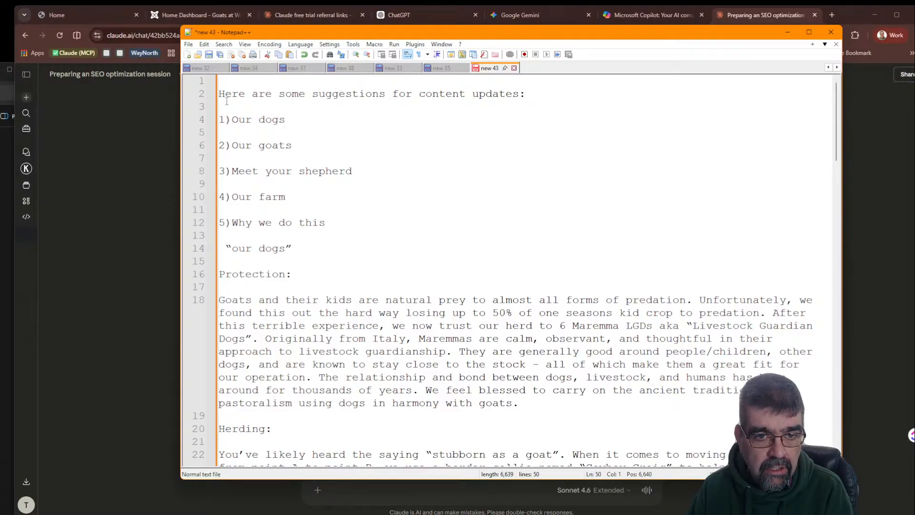
scroll(363, 172, down, 15)
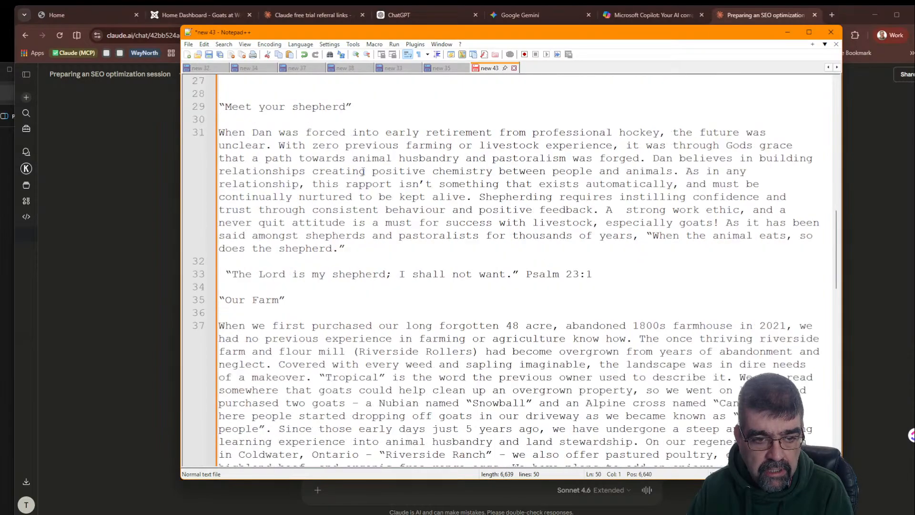
scroll(362, 172, down, 15)
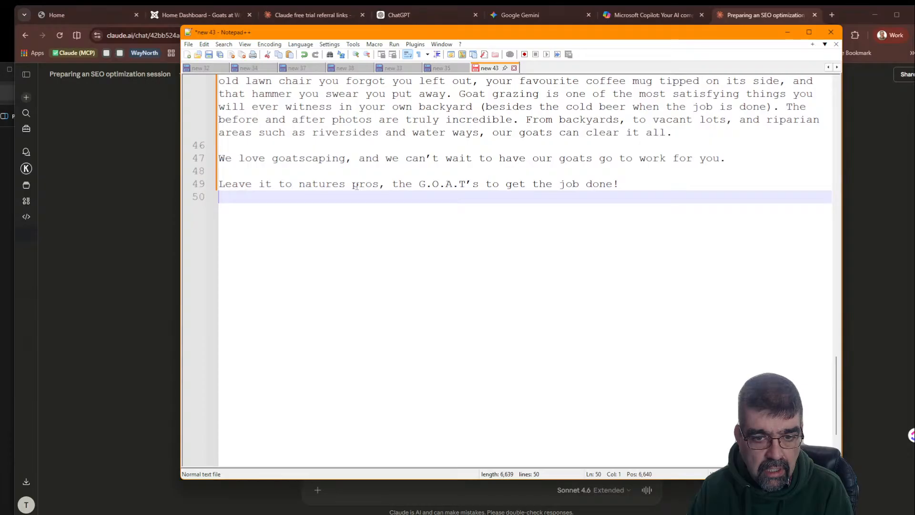
scroll(355, 185, up, 20)
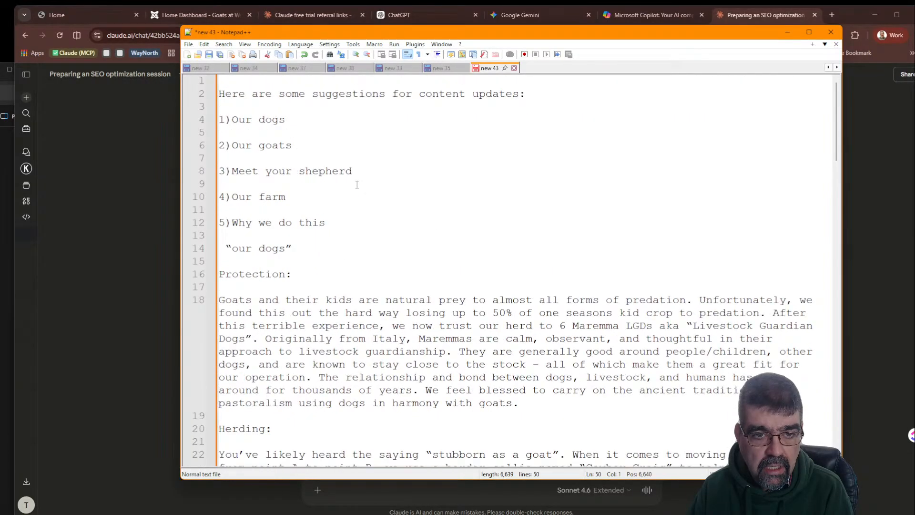
- Select the client's draft content from the top of the document to its end and copy it
click(221, 94)
drag(587, 470, 658, 503)
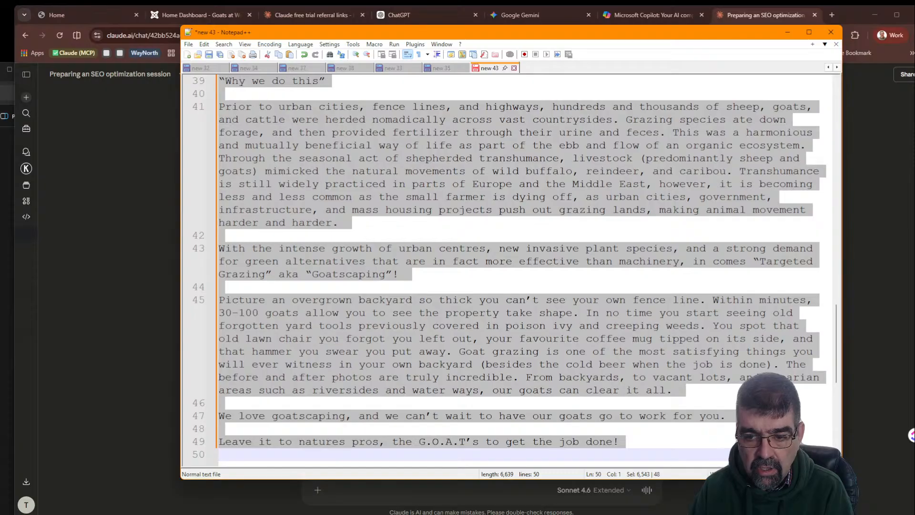
scroll(570, 271, down, 2)
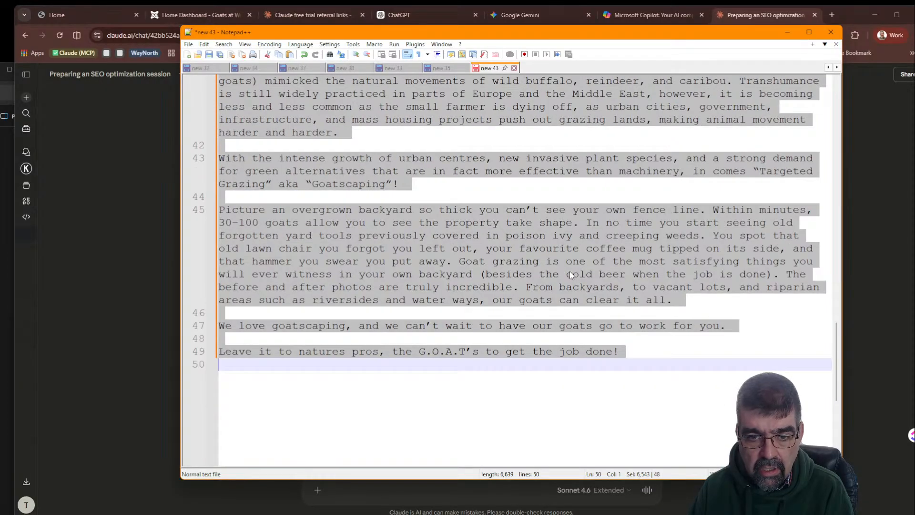
right_click(570, 271)
click(593, 288)
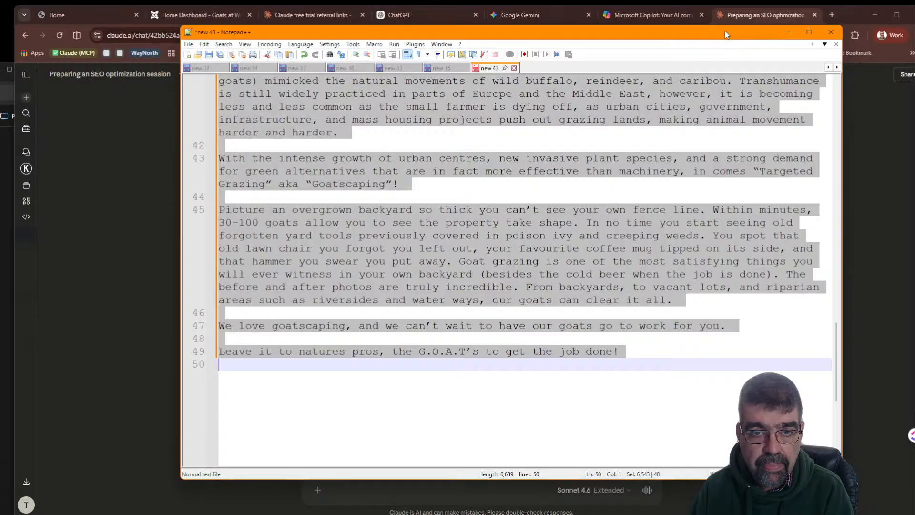
- Start a new reply to Claude with 'this sesssion I am working on new pages for the website'
drag(724, 31, 0, 52)
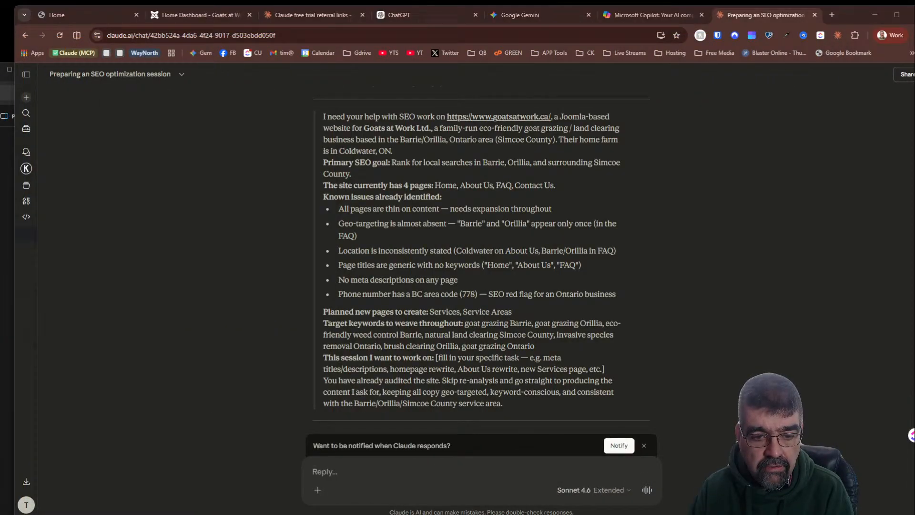
scroll(495, 236, up, 5)
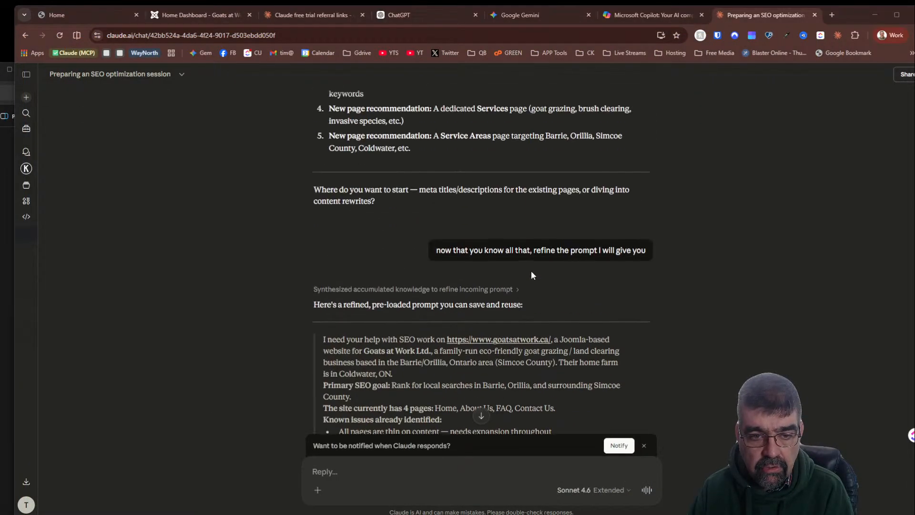
click(502, 344)
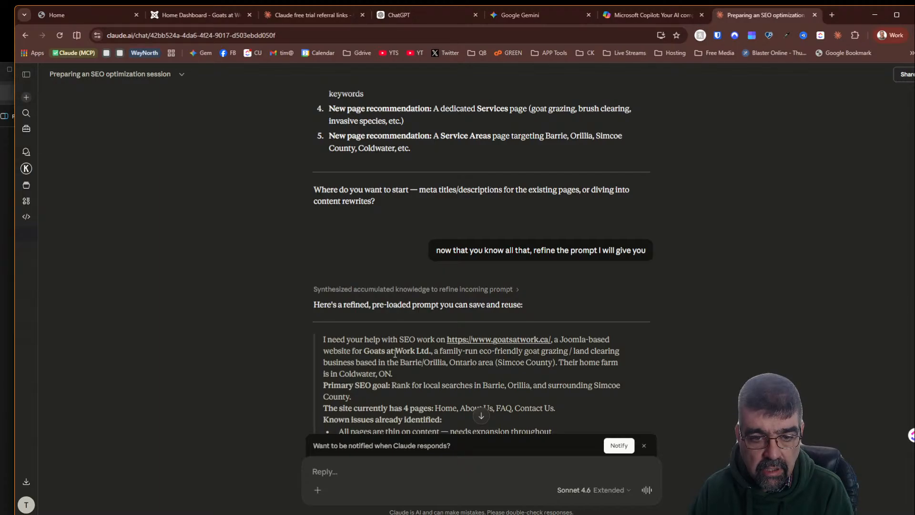
scroll(395, 353, down, 5)
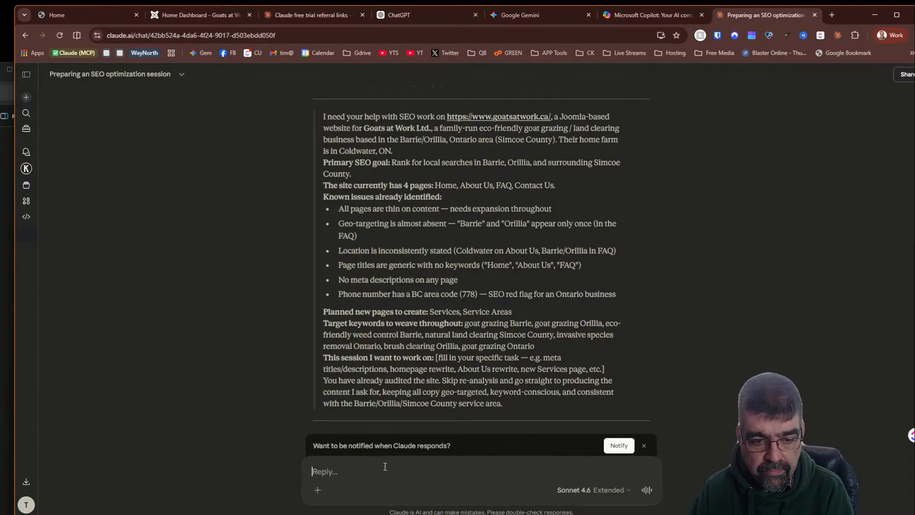
text(this see)
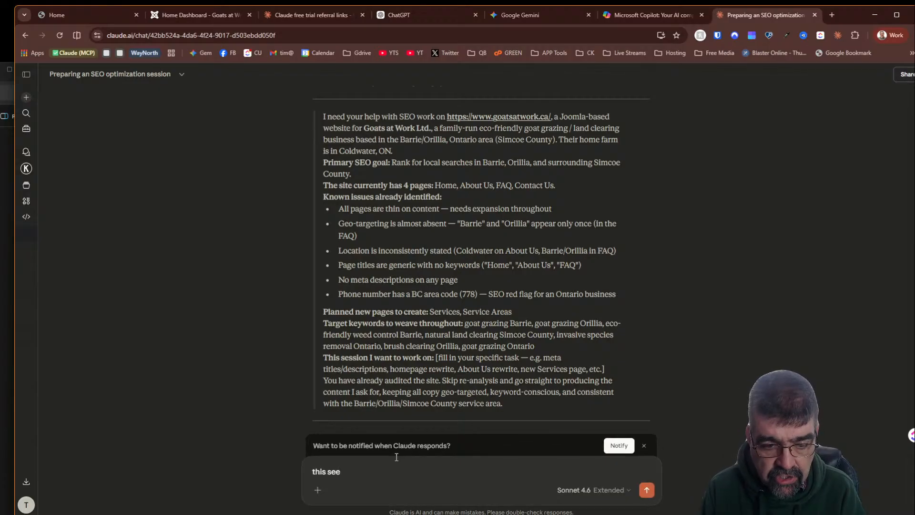
key(BackSpace)
text(sssion I am)
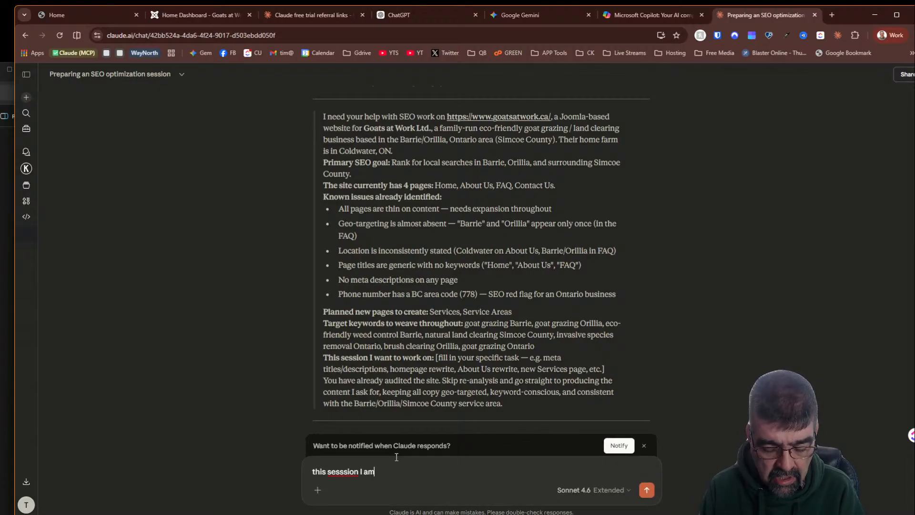
text( working on)
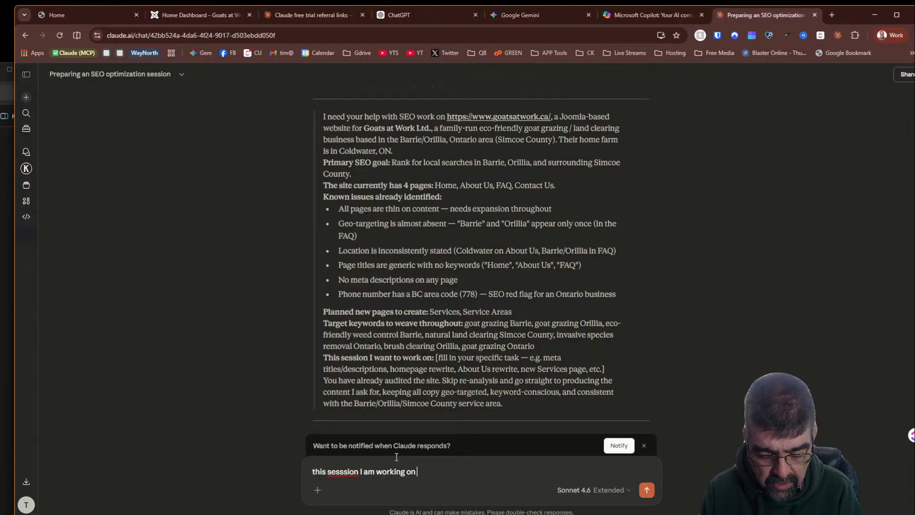
text( new pages)
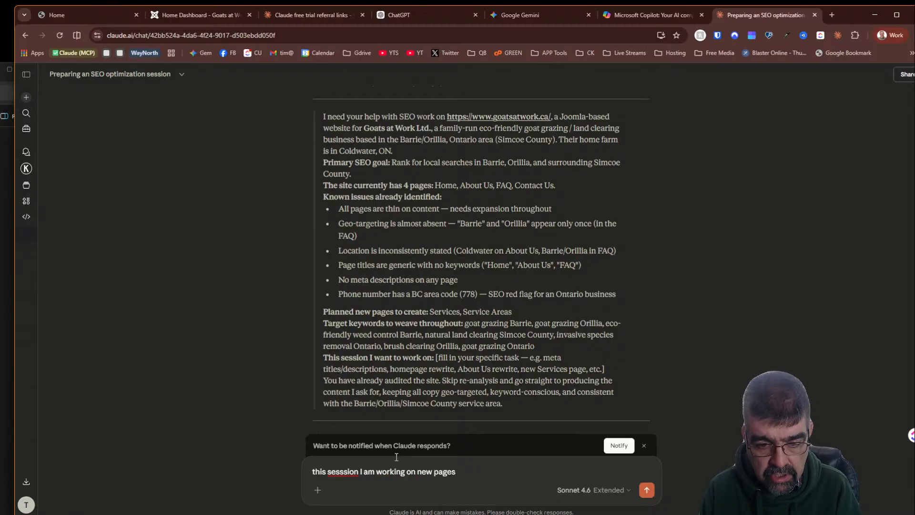
text( for the website)
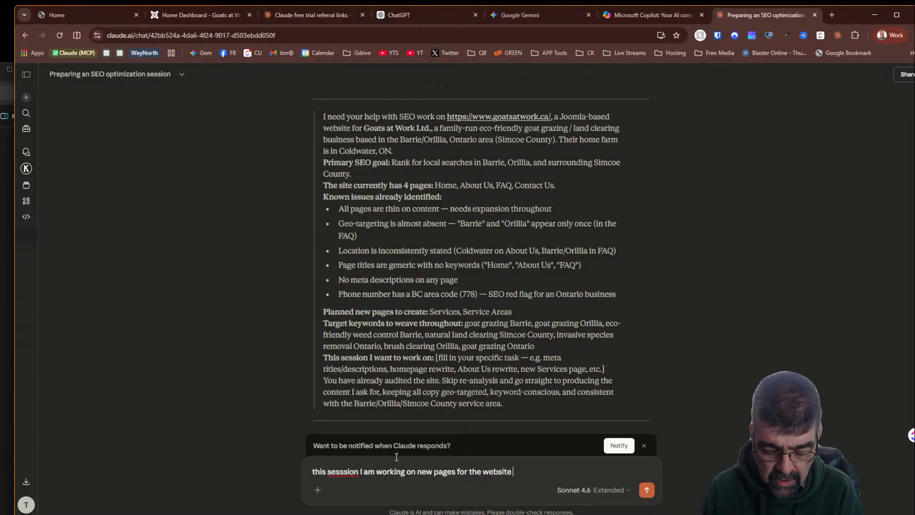
text( here is a)
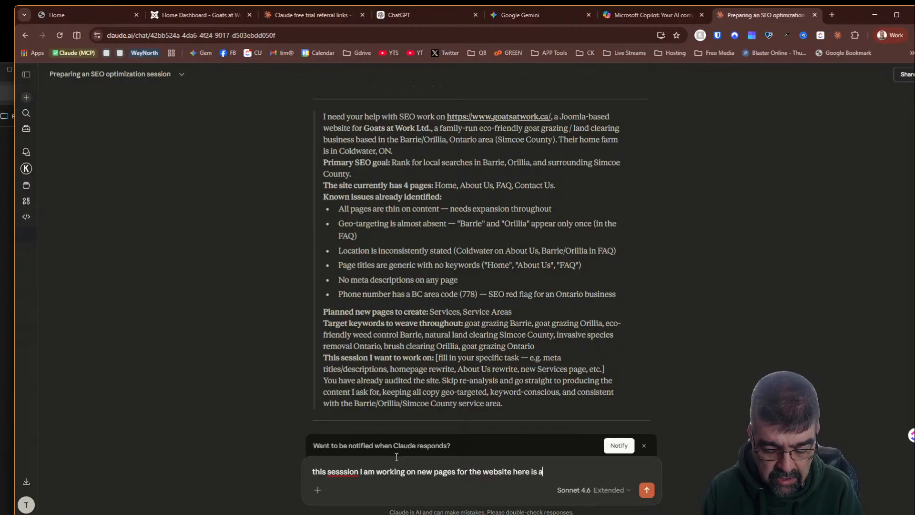
text( paste of)
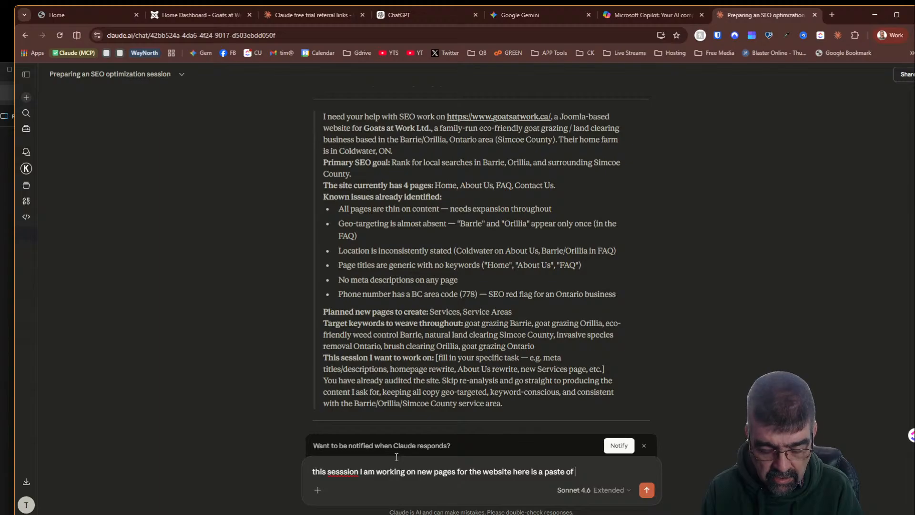
text( some)
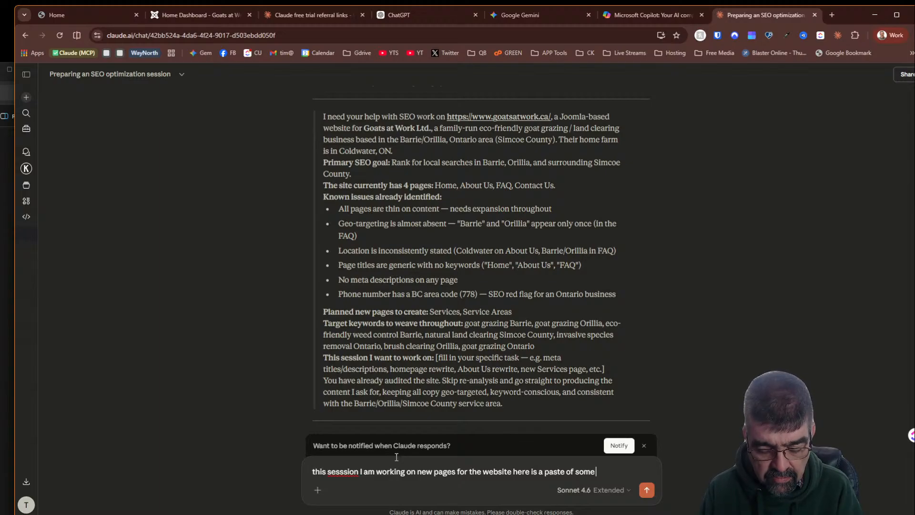
text( beginnign w)
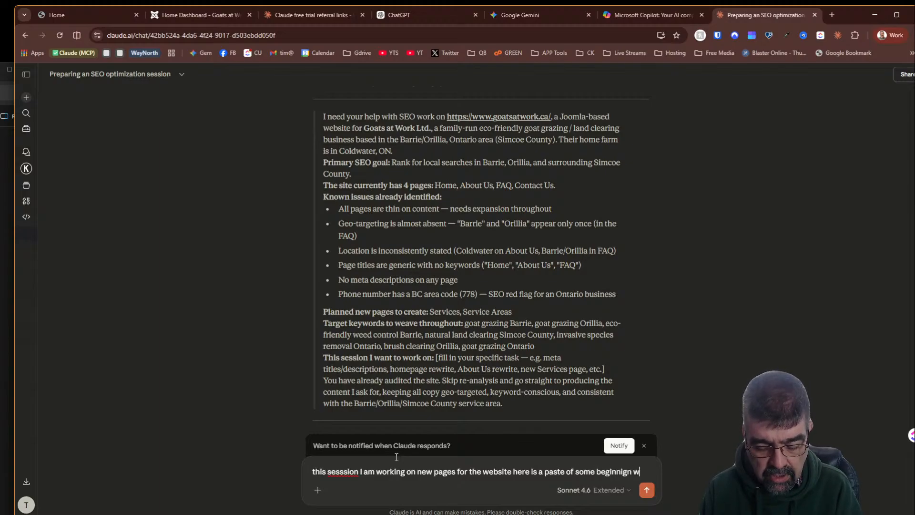
text(ork the lc)
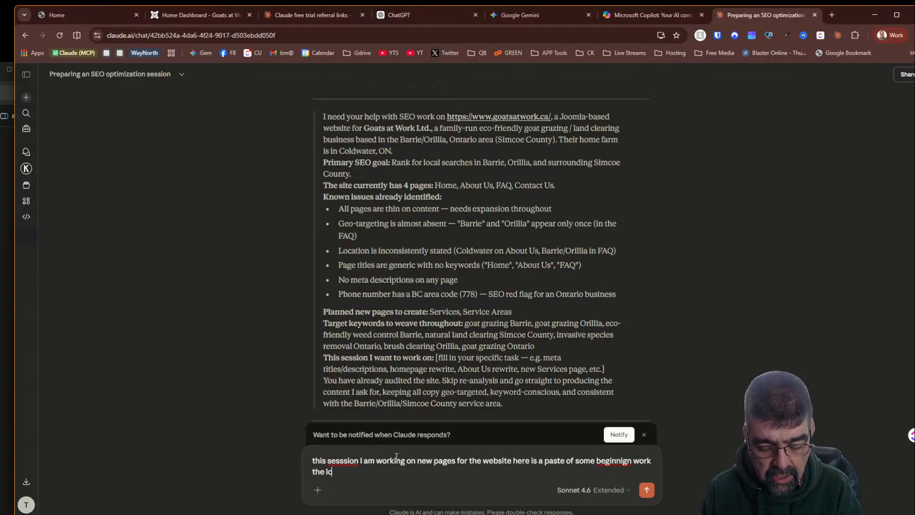
key(BackSpace)
key(BackSpace)
text(clioen)
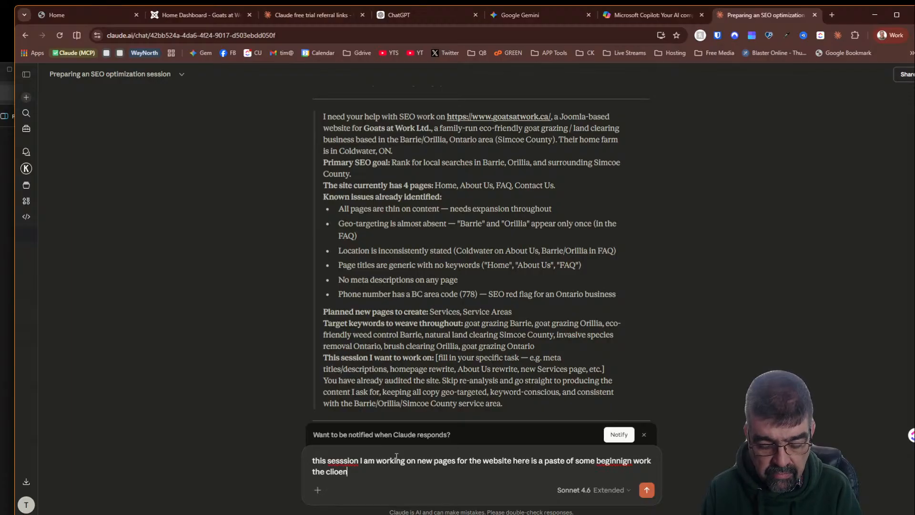
- Continue the reply with 'here is a paste of some beginnign work the client has sent. Let's work through each of thse one at a time - refine the prompt again'
key(BackSpace)
key(BackSpace)
key(BackSpace)
text(ent has sent)
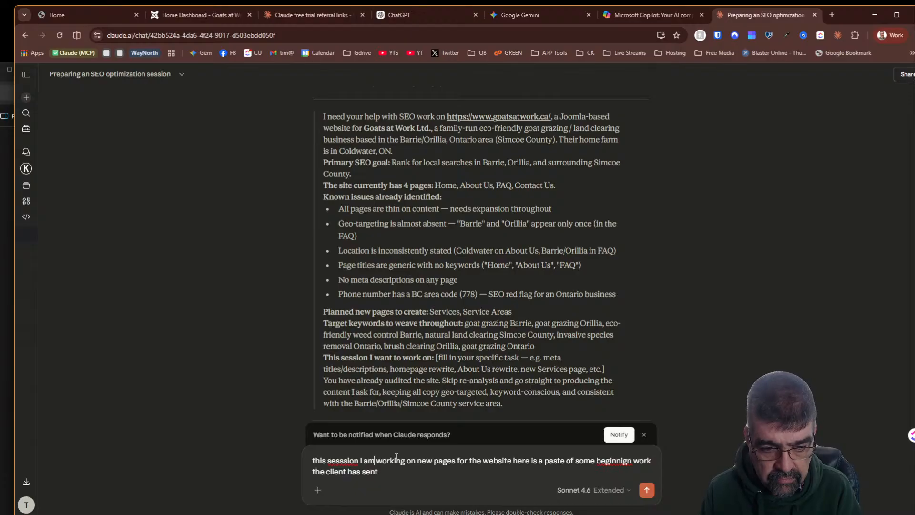
key(Left)
key(Left)
key(Left)
key(Left)
key(Left)
key(Left)
key(BackSpace)
key(End)
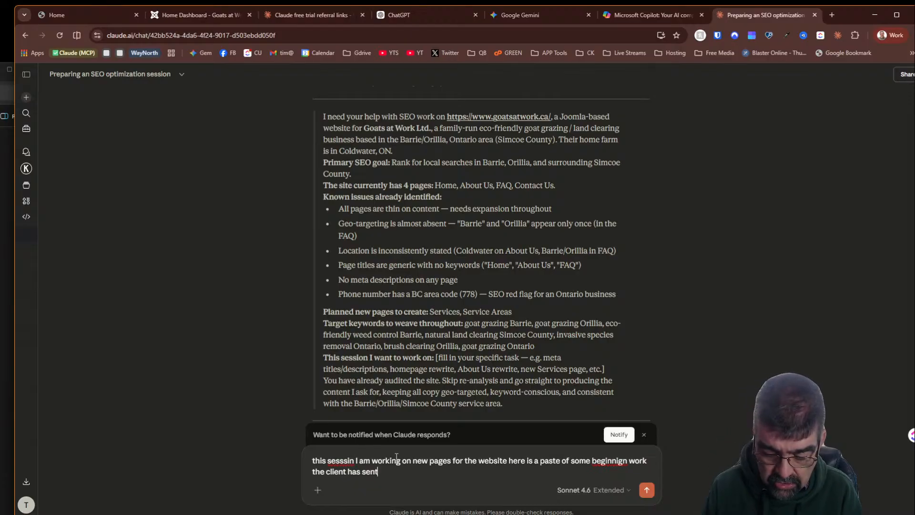
text(.)
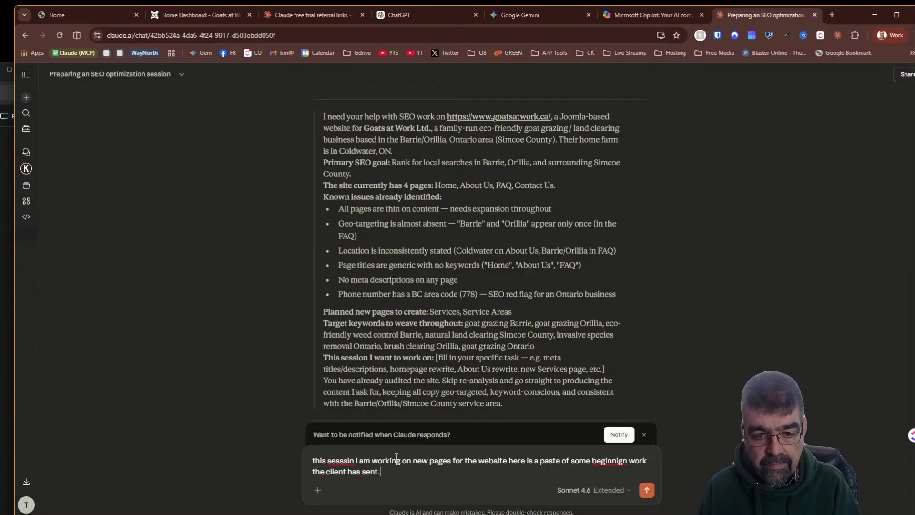
text( Let's)
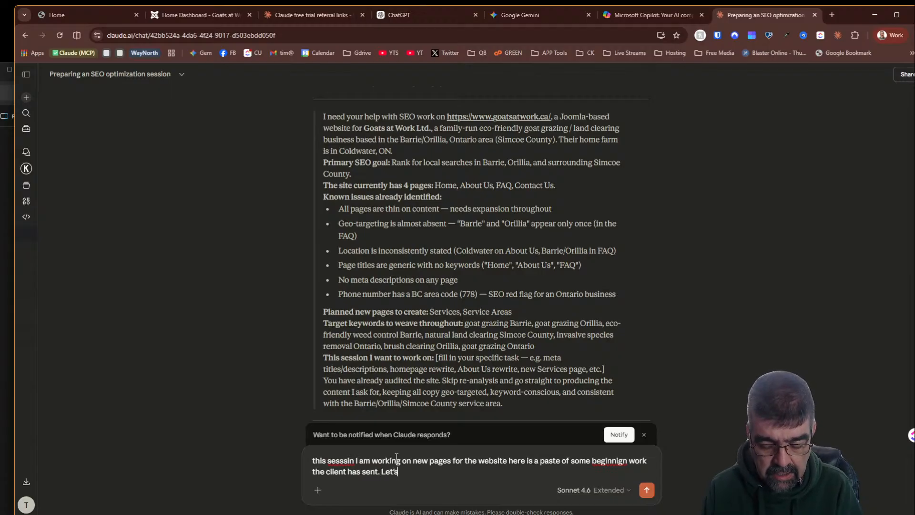
text( work through )
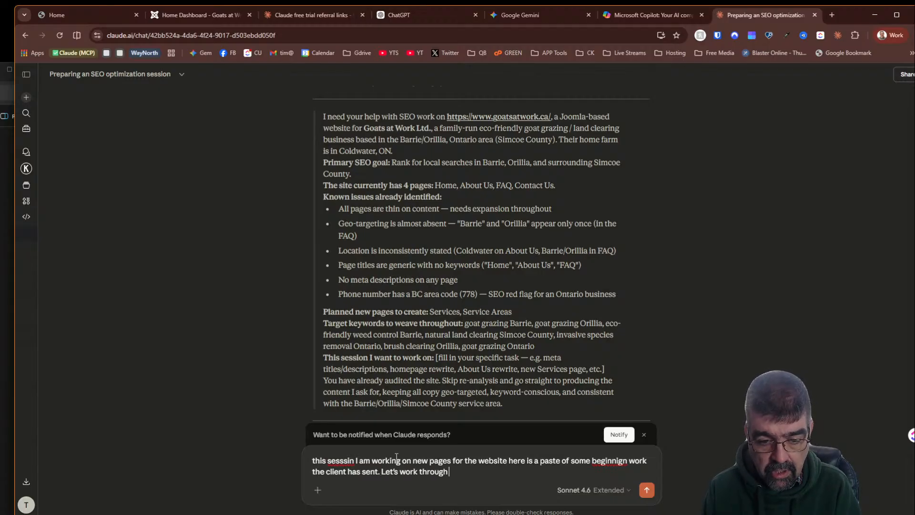
text(each of thse )
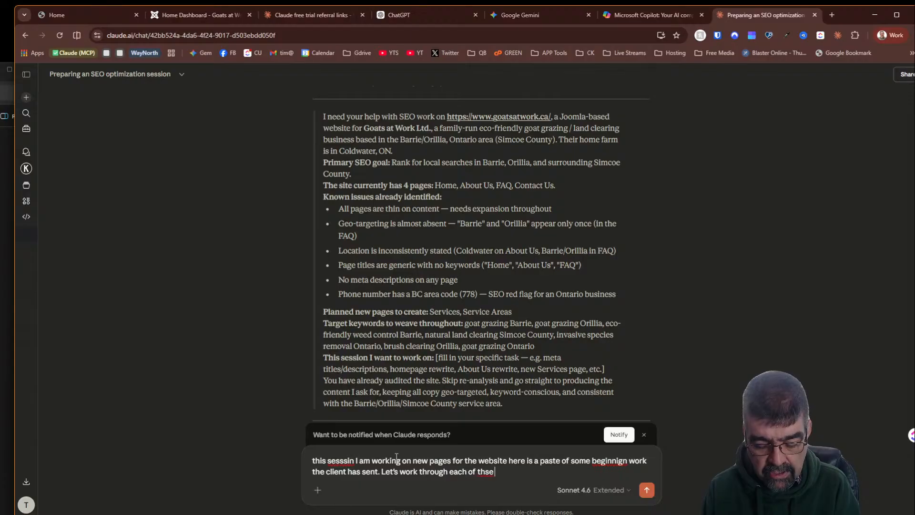
text(one at a tim)
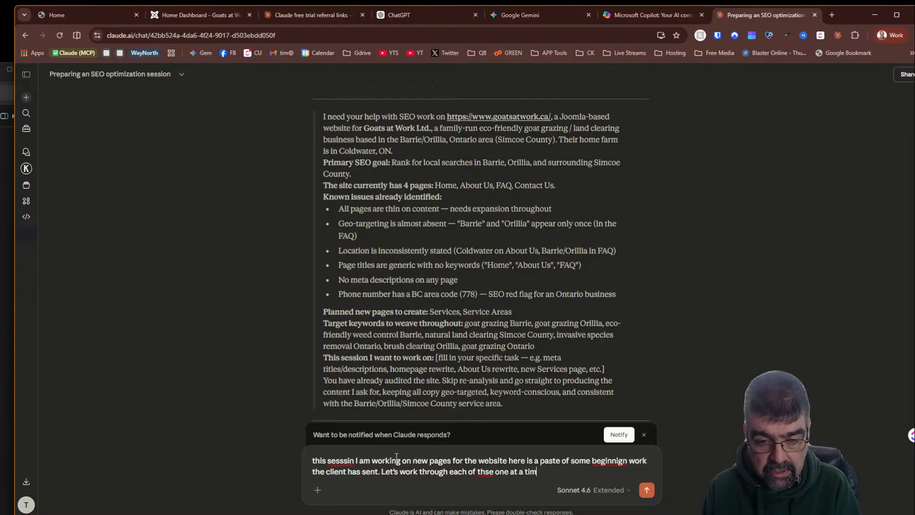
text(e - re)
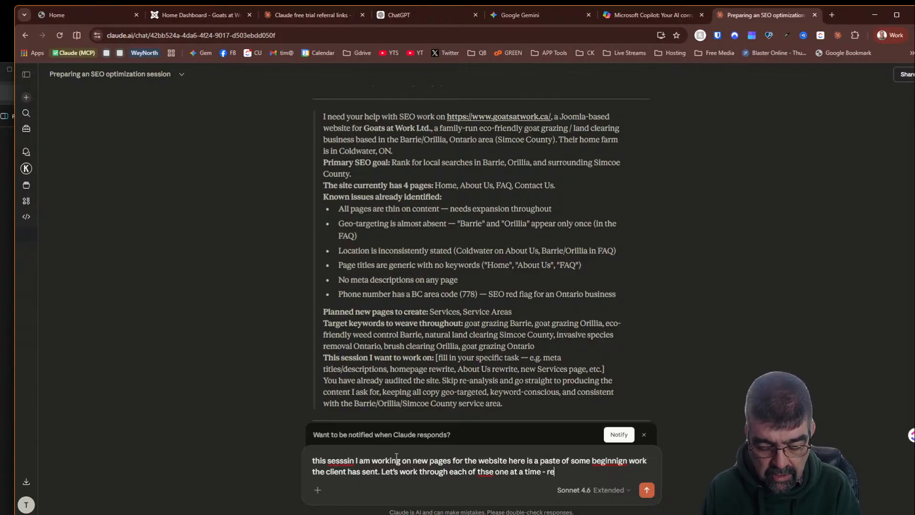
text(fince)
key(BackSpace)
key(BackSpace)
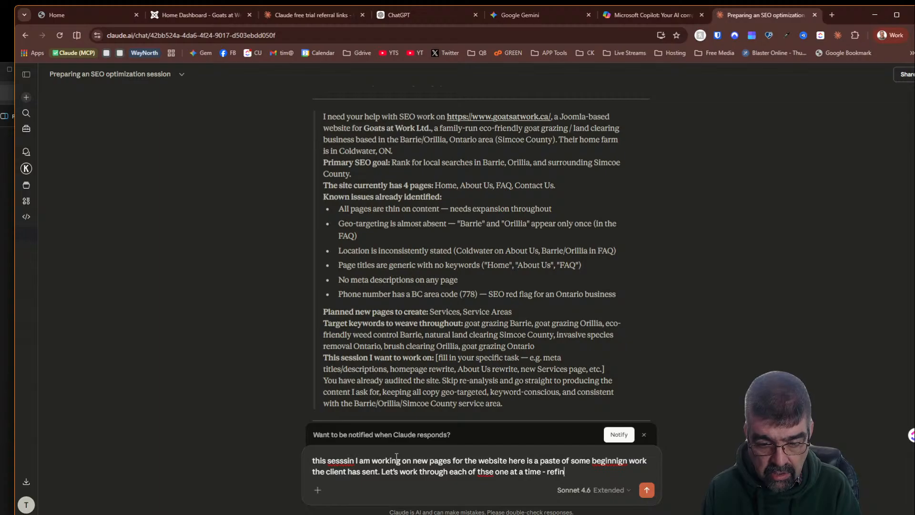
text(ne the promt)
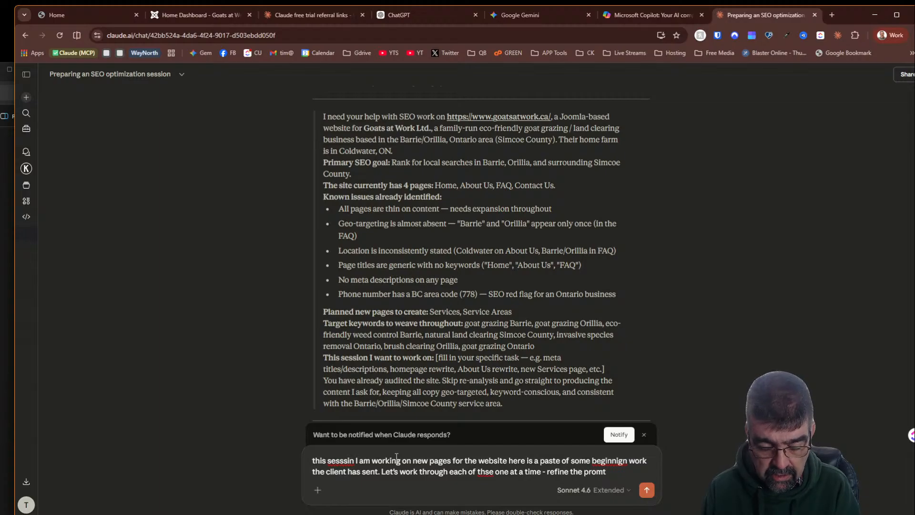
key(BackSpace)
text(pt again)
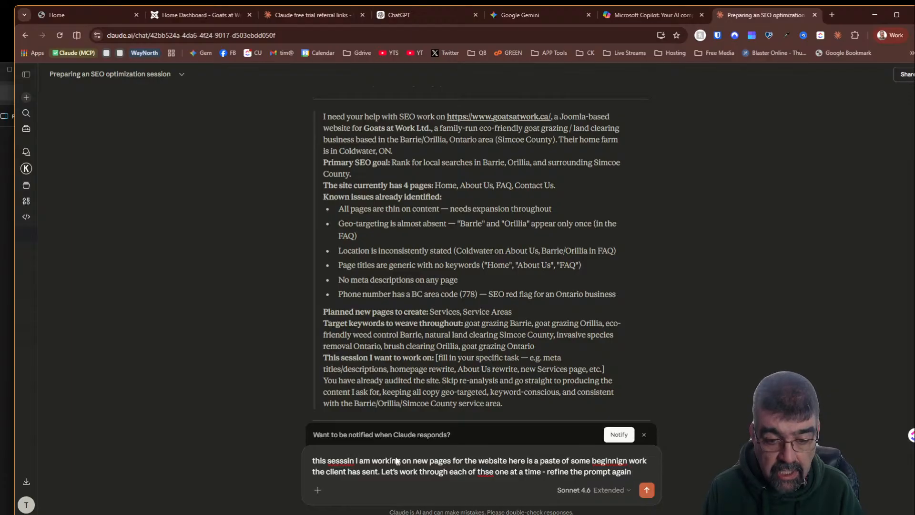
- Paste the client's copied draft content on a new line beneath the message and send it to Claude
key(super+period)
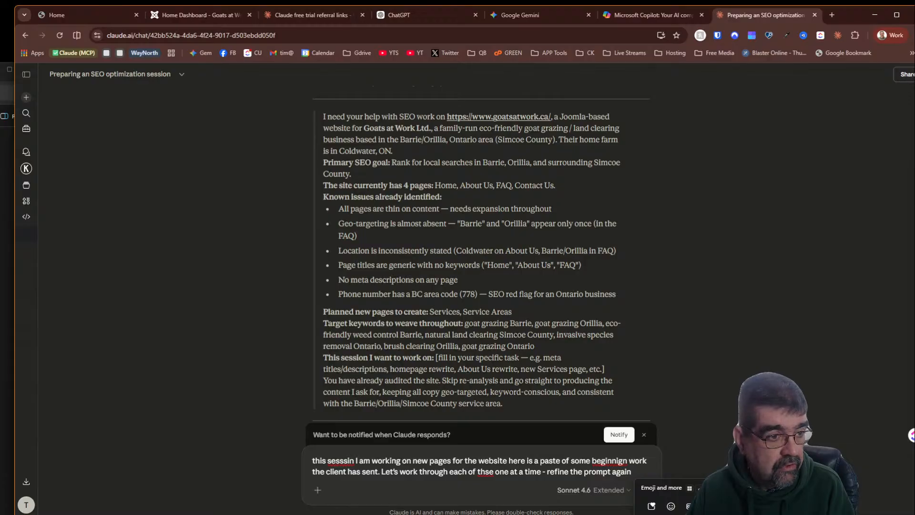
key(Escape)
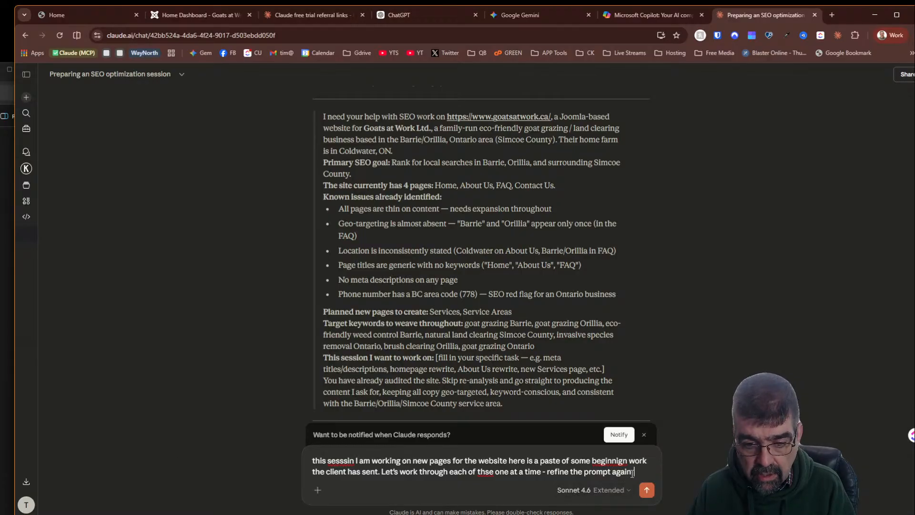
key(shift+Return)
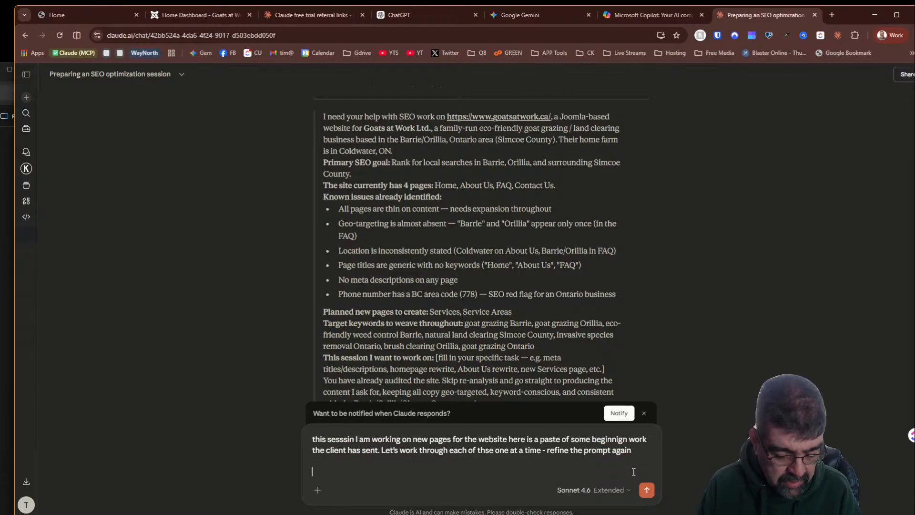
key(super+period)
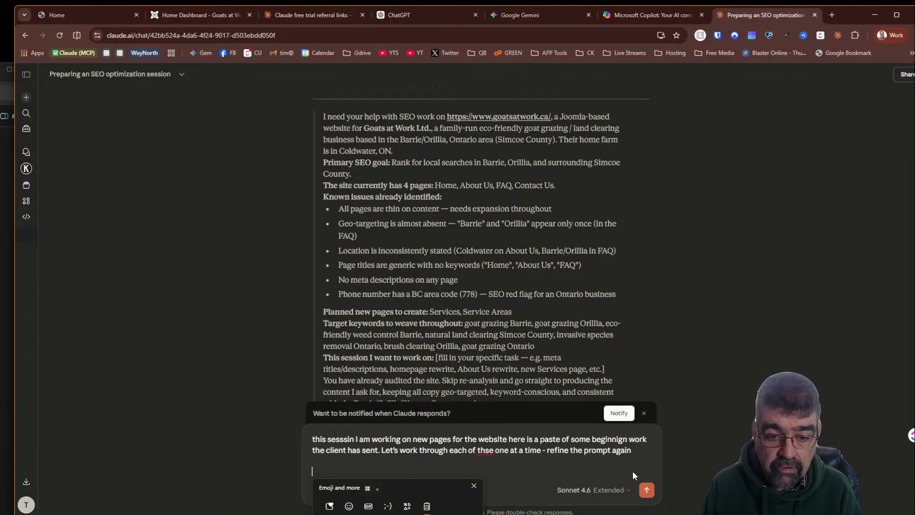
key(ctrl+v)
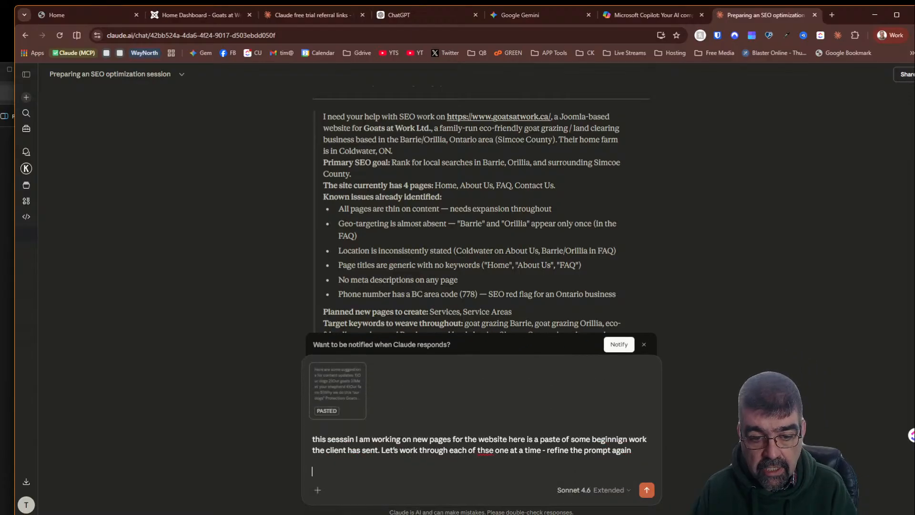
click(647, 491)
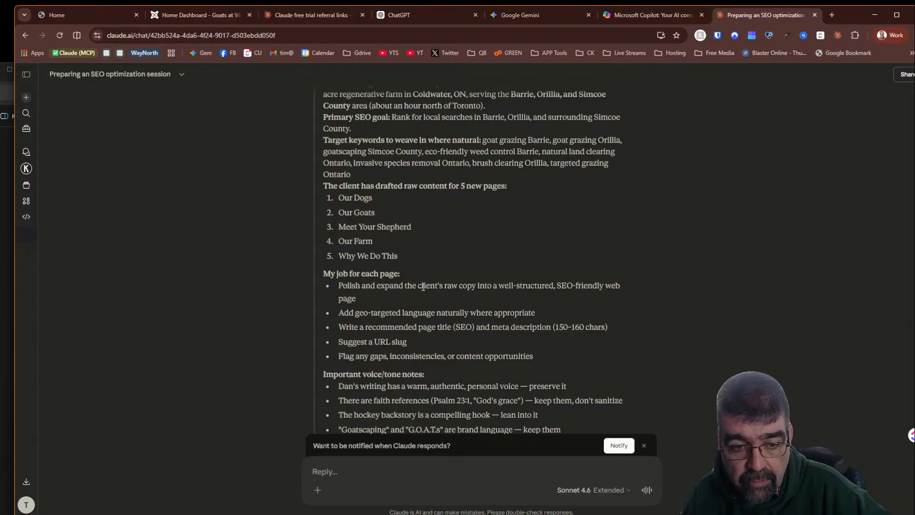
- Copy Claude's updated prompt response and paste it into a new reply
scroll(422, 286, down, 2)
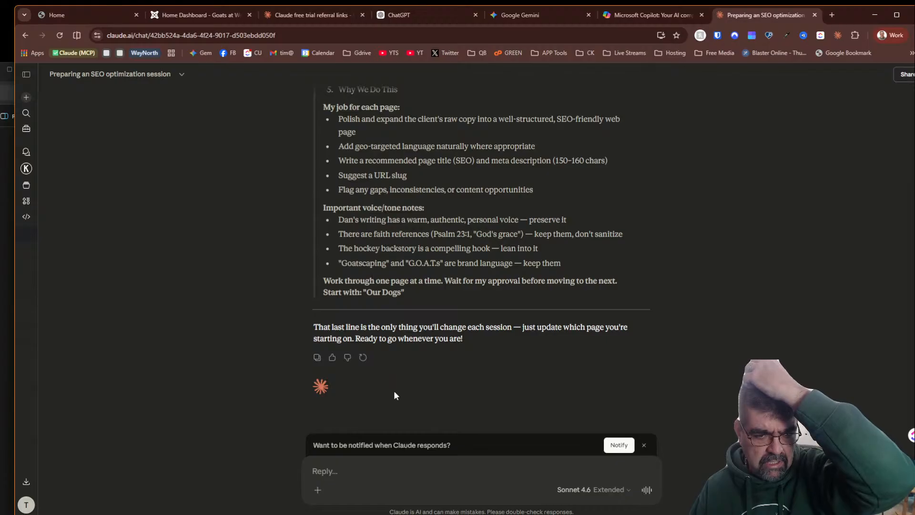
click(405, 469)
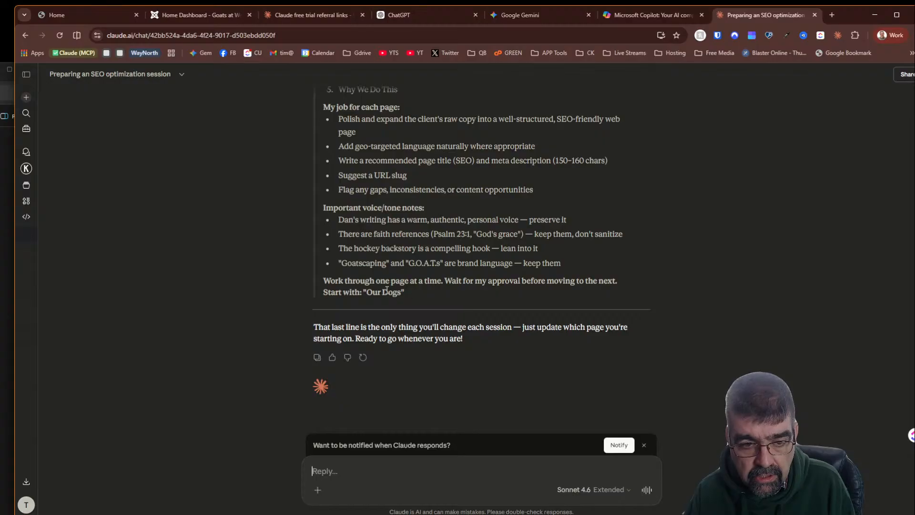
drag(416, 293, 329, 187)
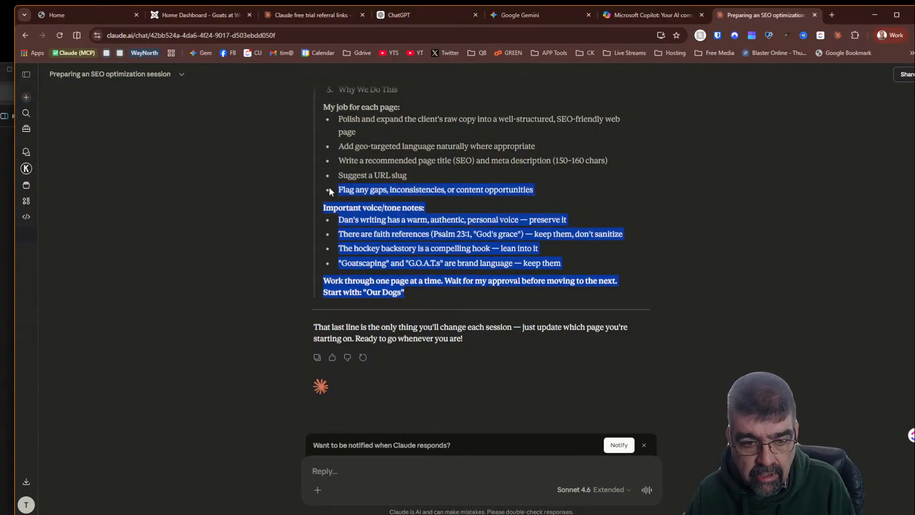
click(317, 357)
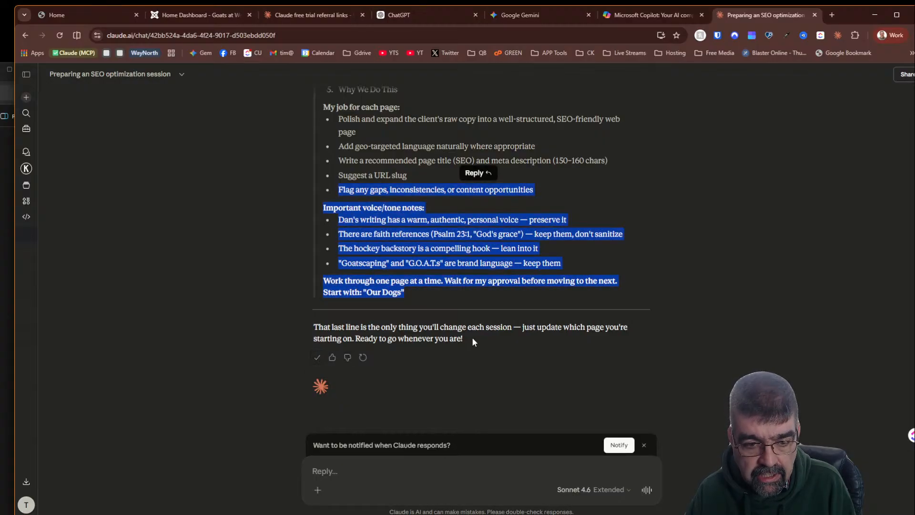
click(413, 463)
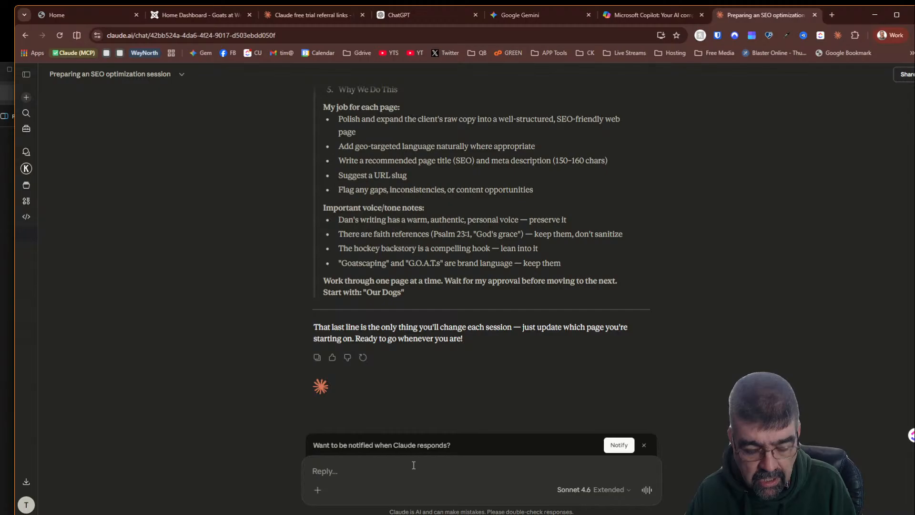
key(ctrl+v)
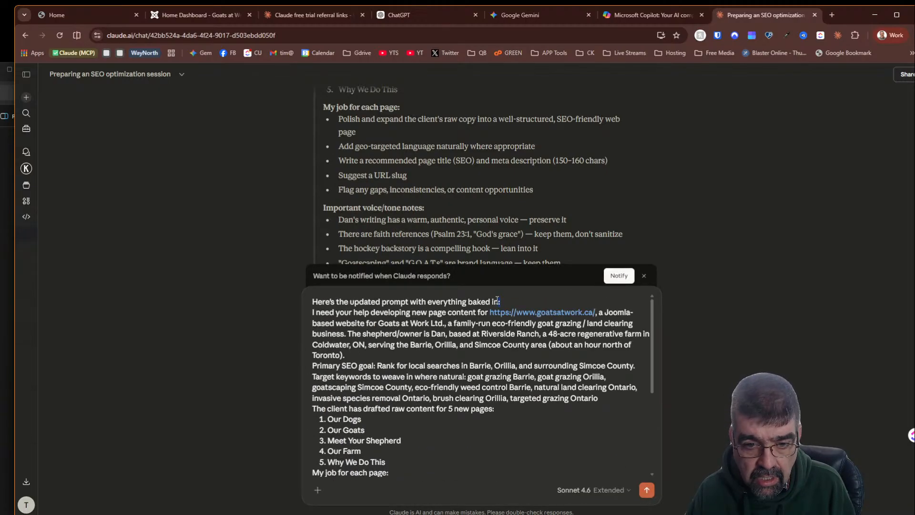
- Delete the introductory line and the closing remark from the pasted prompt, keeping the prompt body
drag(497, 300, 288, 296)
key(BackSpace)
scroll(451, 340, down, 1)
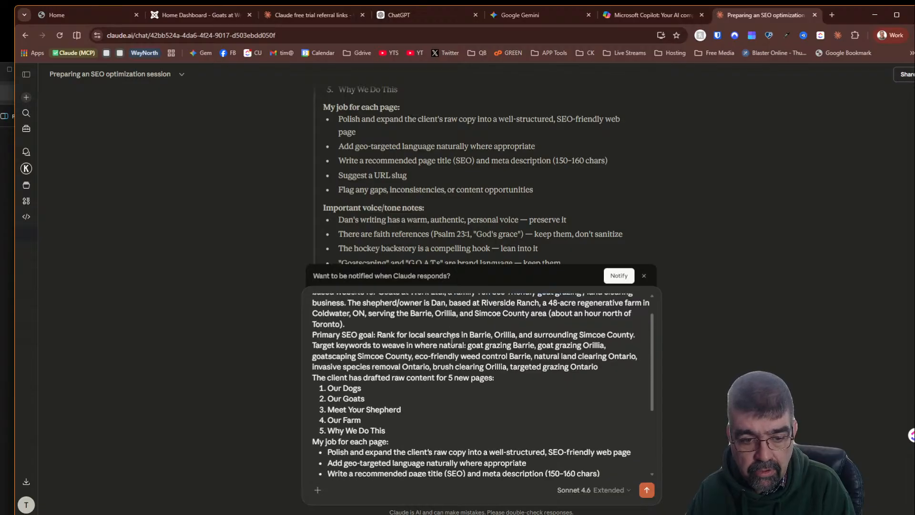
scroll(452, 340, down, 4)
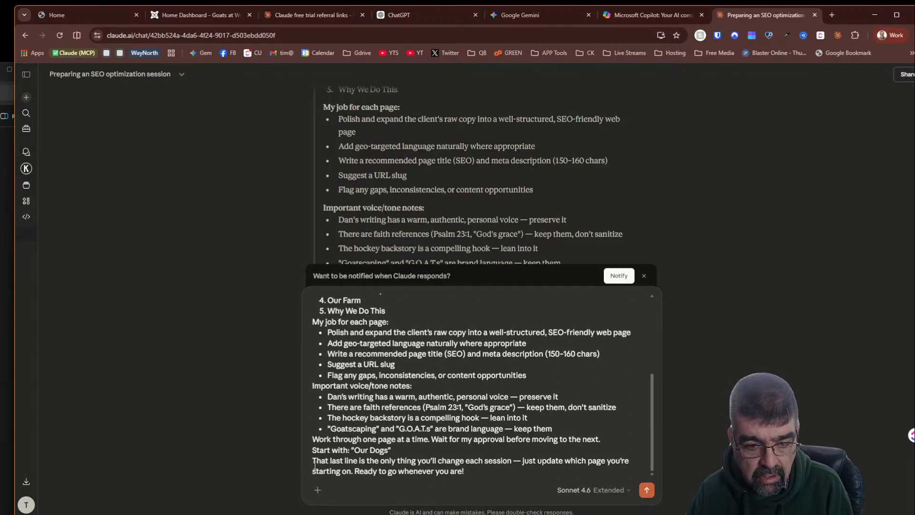
drag(313, 461, 488, 471)
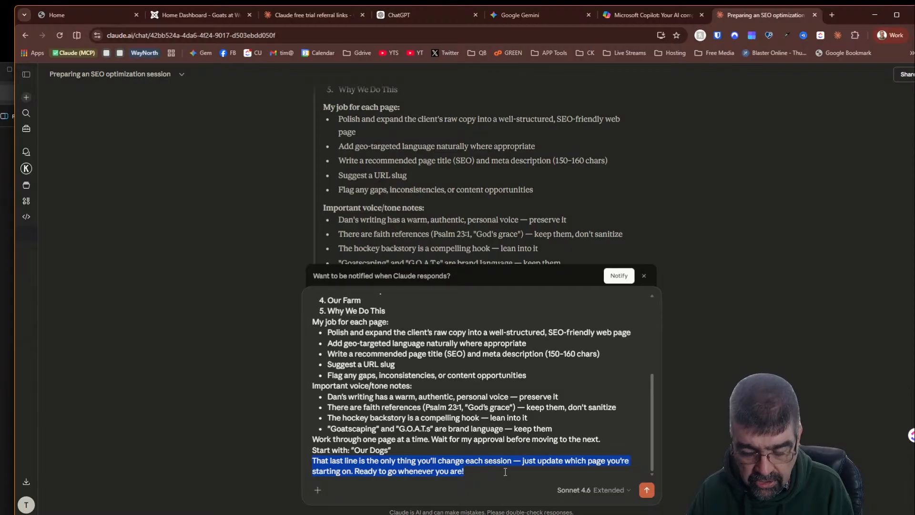
key(BackSpace)
key(BackSpace)
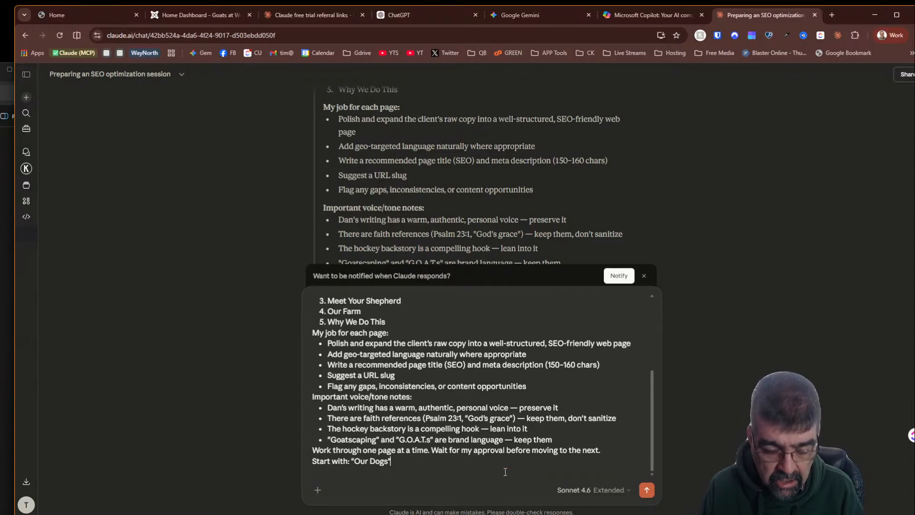
- Finish the start line with 'page first' and begin a new line 'But before that, do some deep research on SEO for Targeted Grazing'
text(page first)
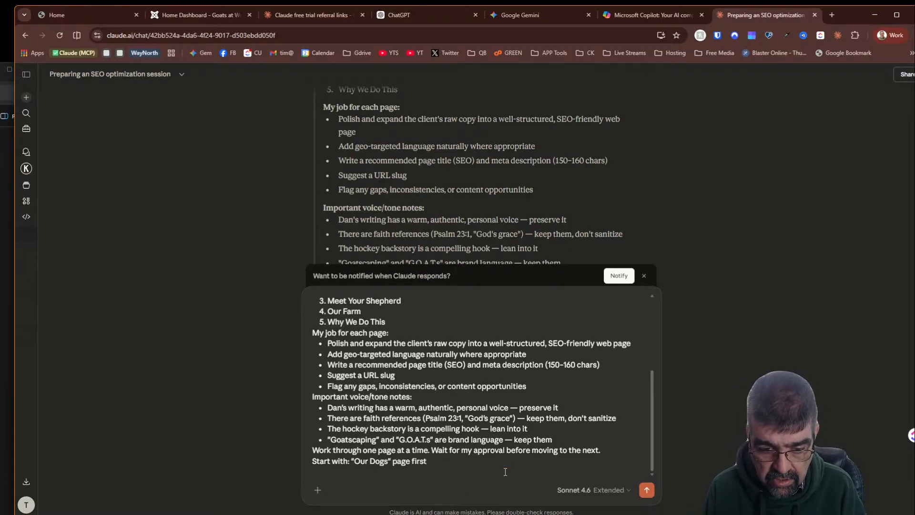
key(shift+Return)
text(But )
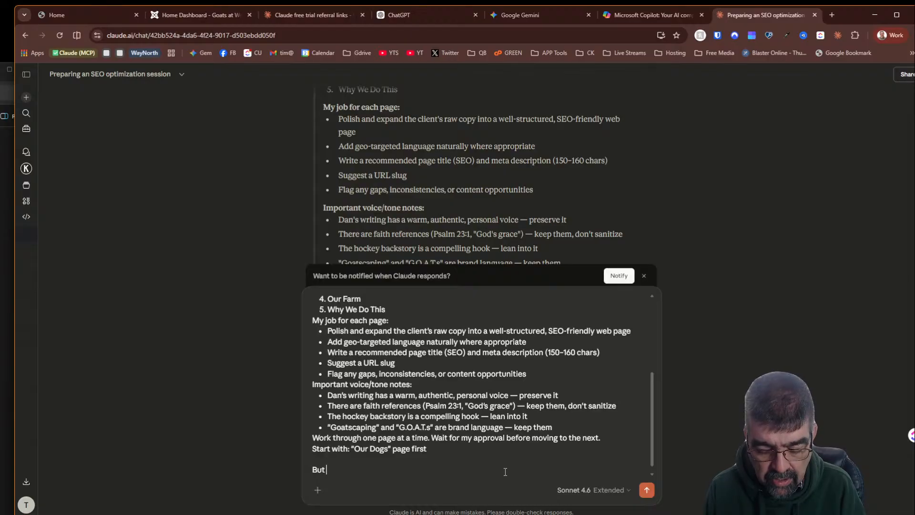
text(beore that)
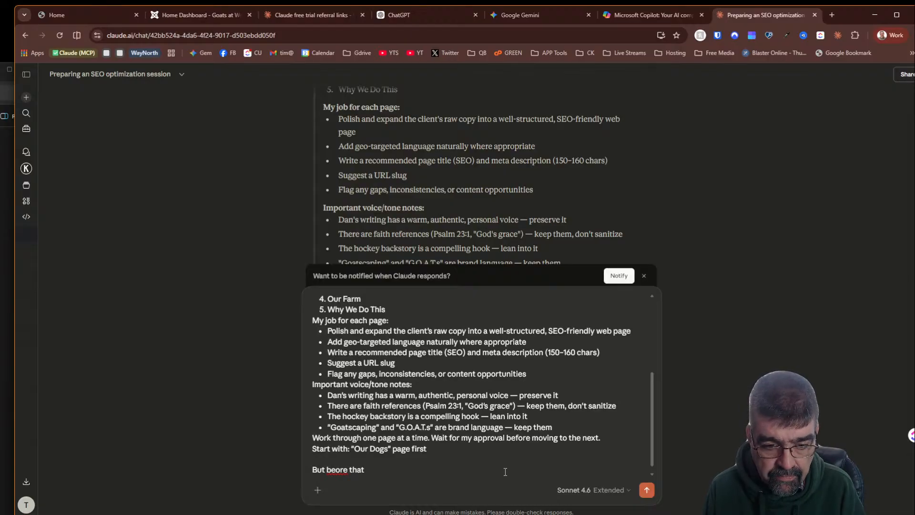
key(BackSpace)
key(BackSpace)
key(BackSpace)
key(BackSpace)
key(BackSpace)
key(BackSpace)
key(BackSpace)
key(BackSpace)
text(fore that)
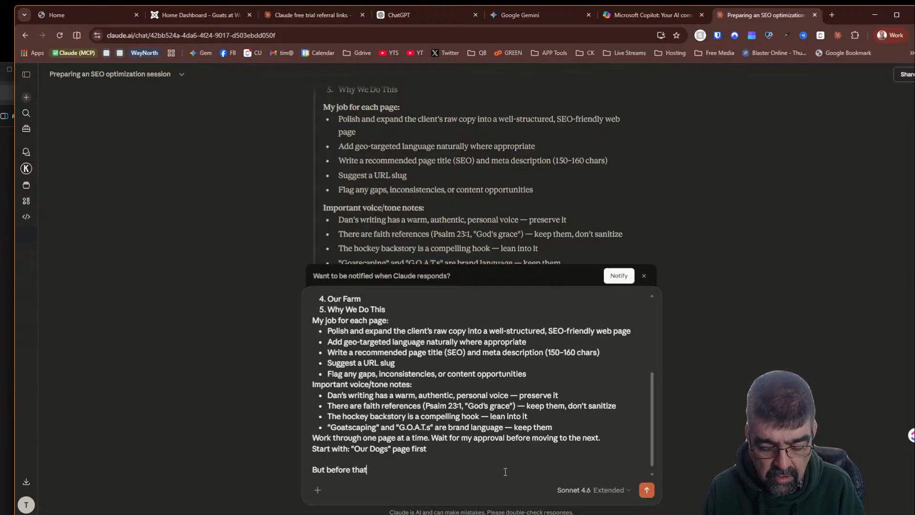
text(, do)
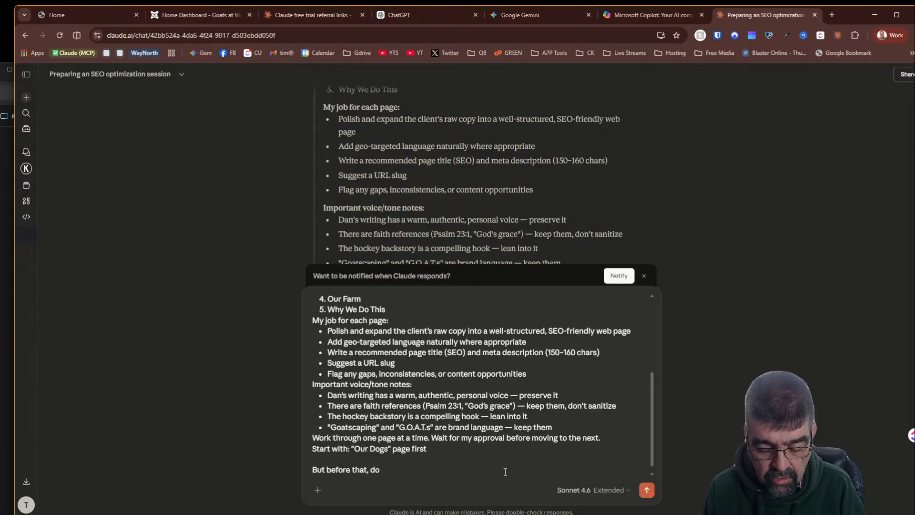
text( some deep re)
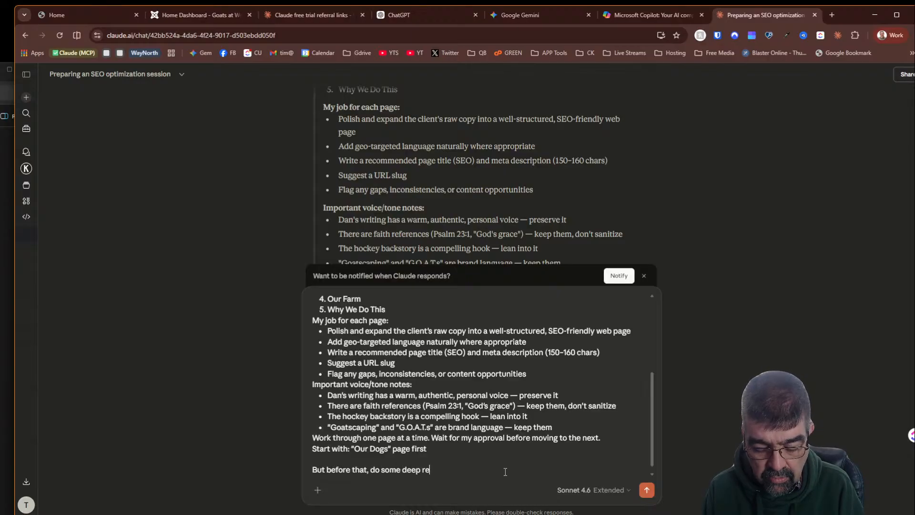
text(saerch on)
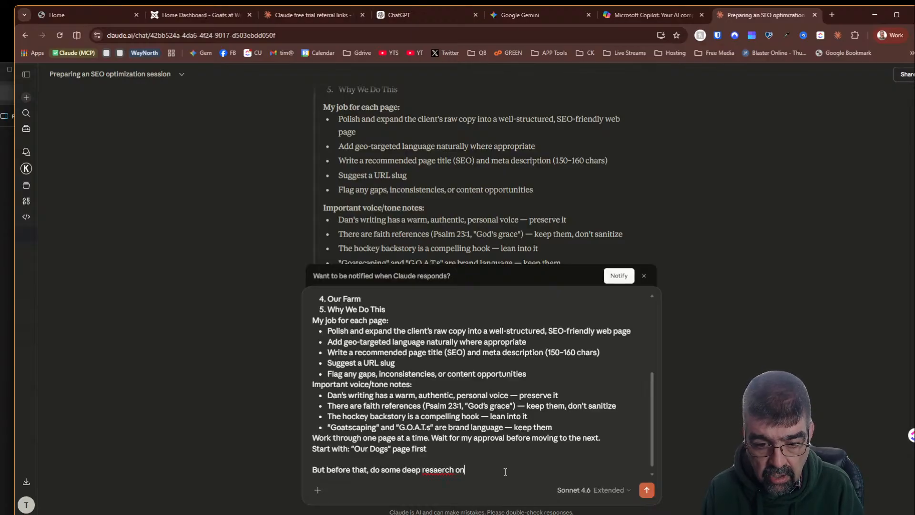
key(BackSpace)
key(BackSpace)
key(BackSpace)
key(BackSpace)
key(BackSpace)
key(BackSpace)
key(BackSpace)
key(BackSpace)
text(ea)
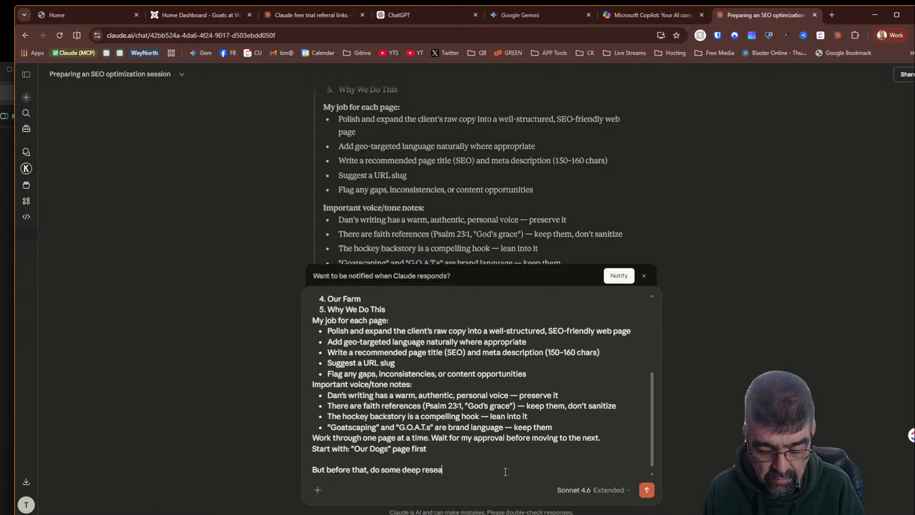
text(rch on S)
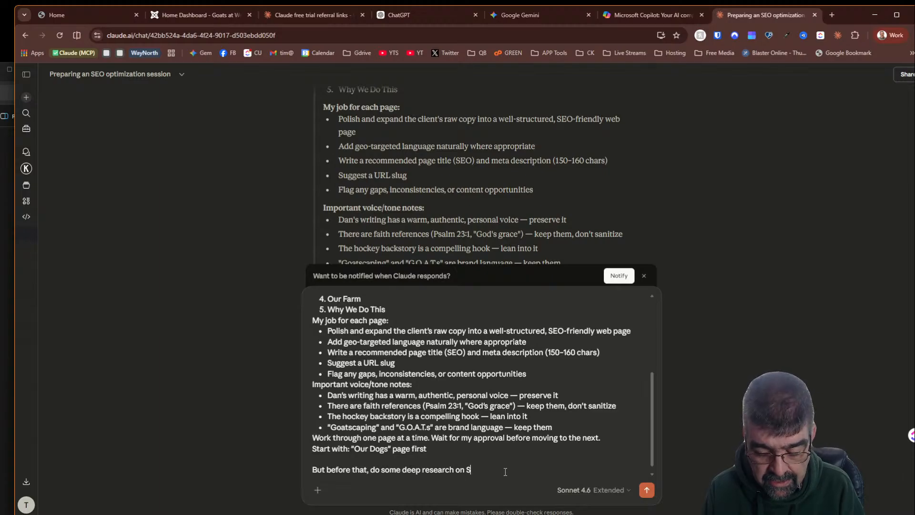
text(EO)
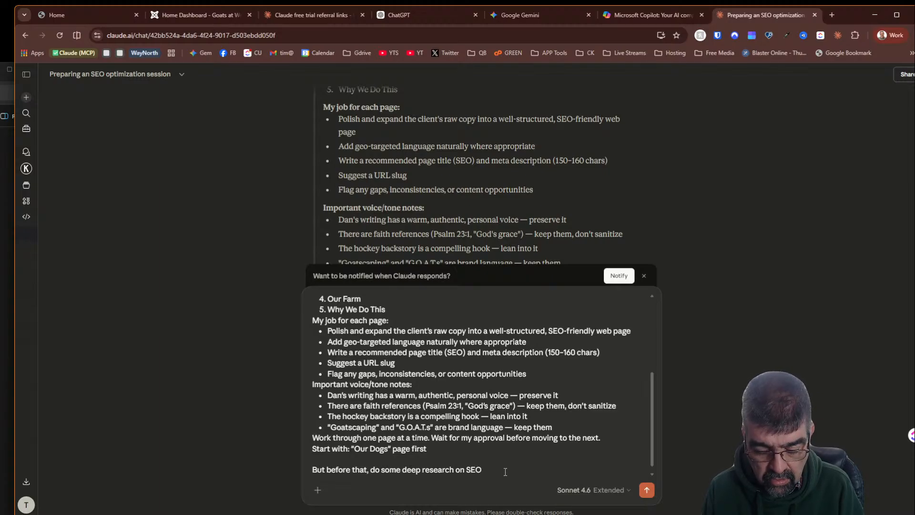
text(Targette)
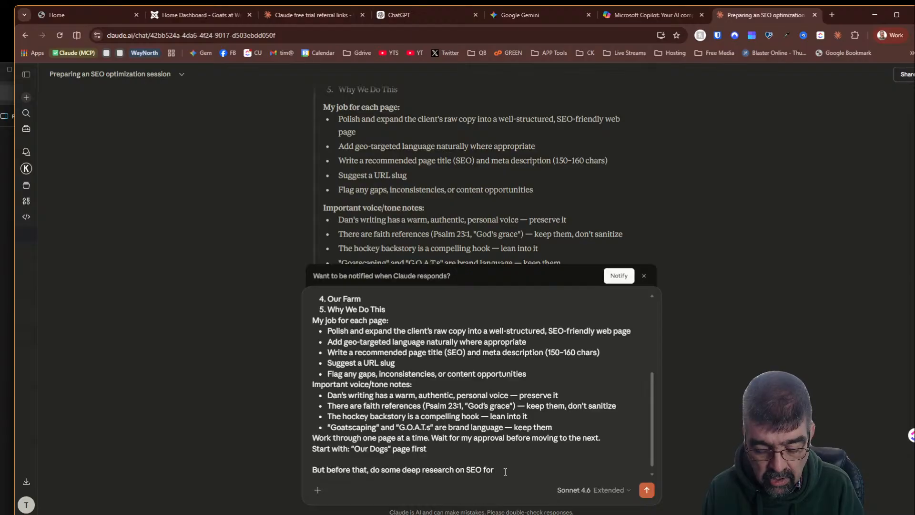
text(d Grazing)
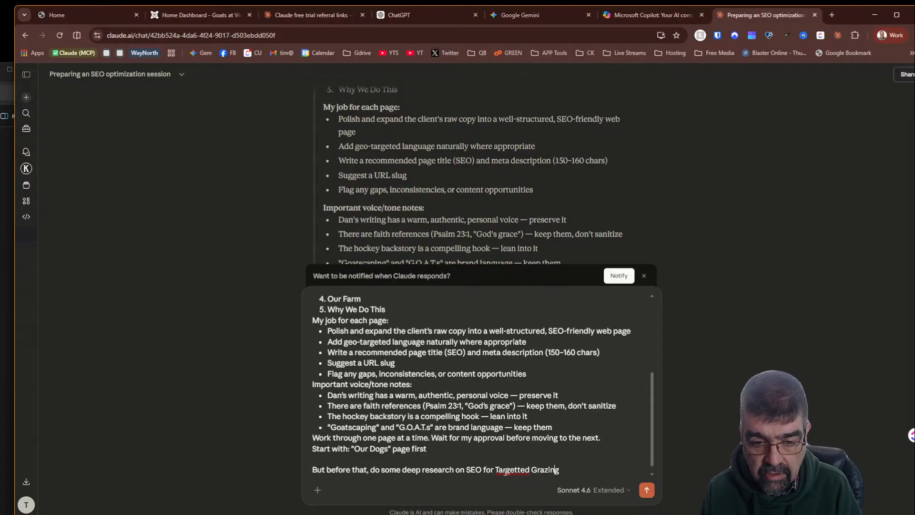
- Continue with 'Businesses - Goats eating weeds. We will want to incorporate those descriptions and keywords and phrases' and send the message
key(BackSpace)
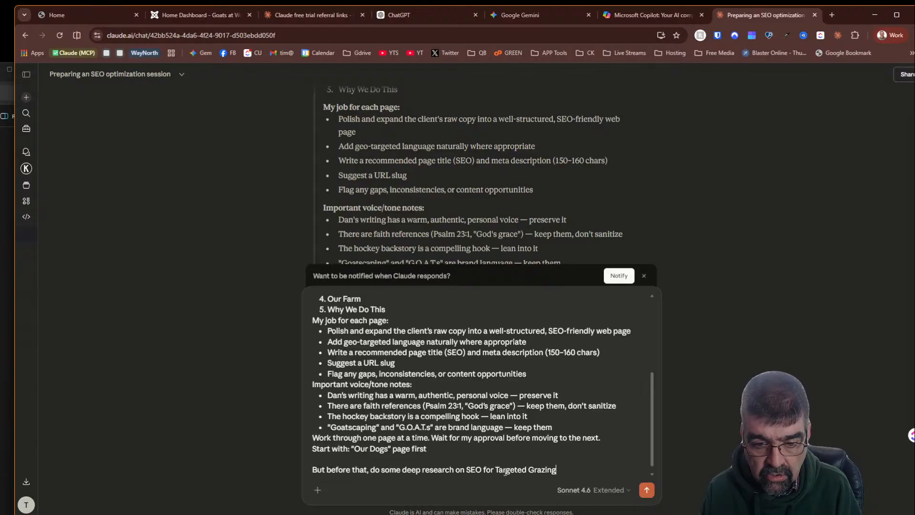
text(Busine)
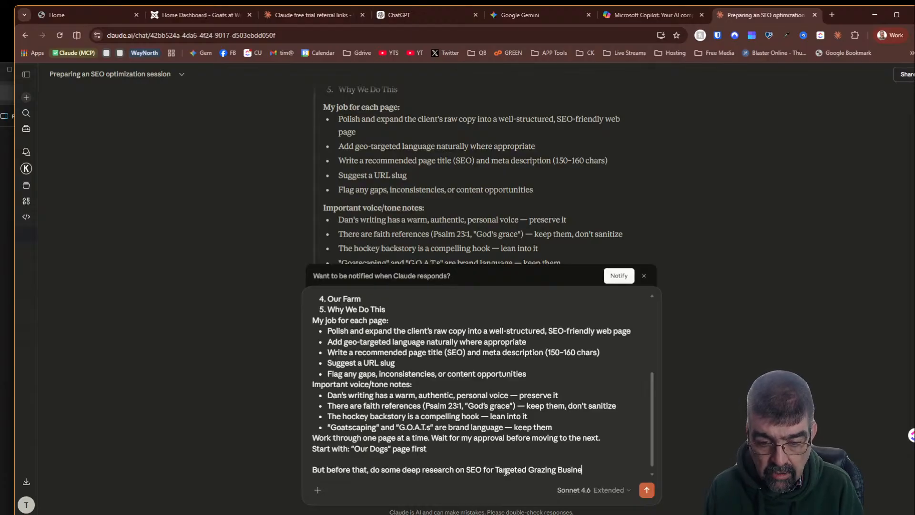
text(sses)
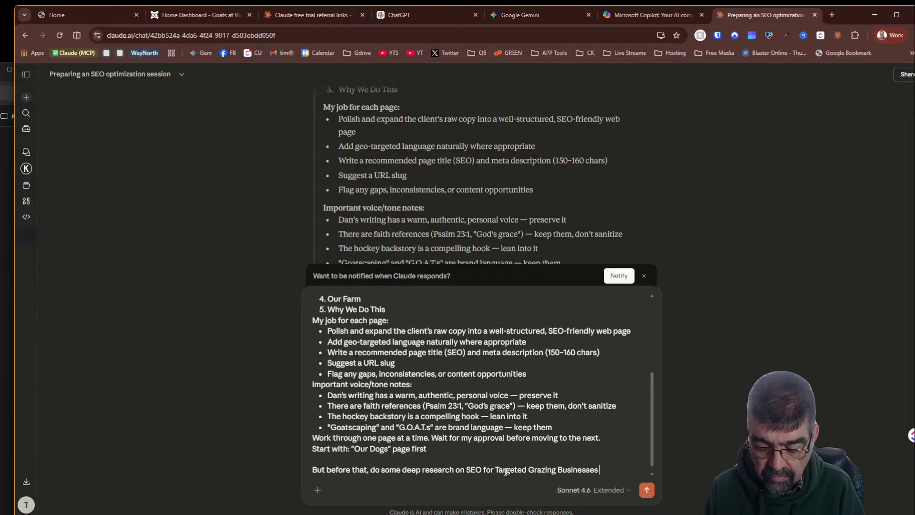
text( - Goats)
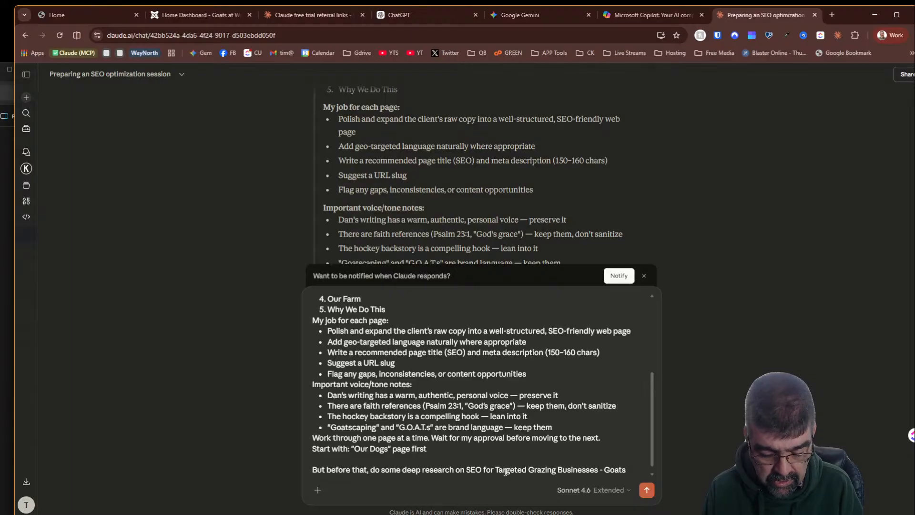
text( eating weeds)
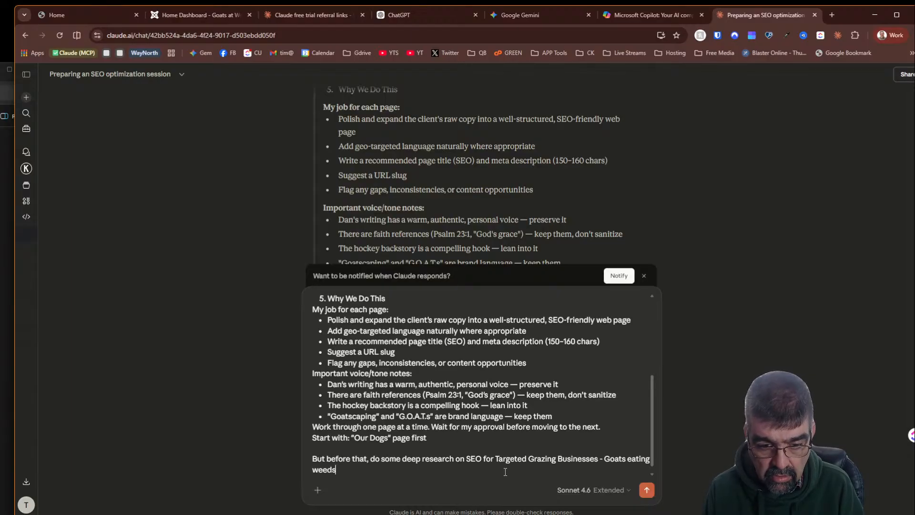
text(. We will)
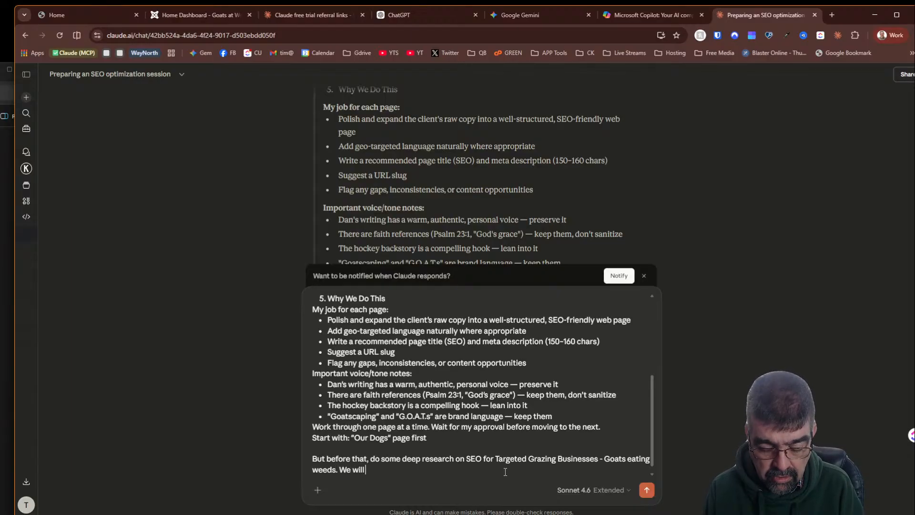
text( want to incor)
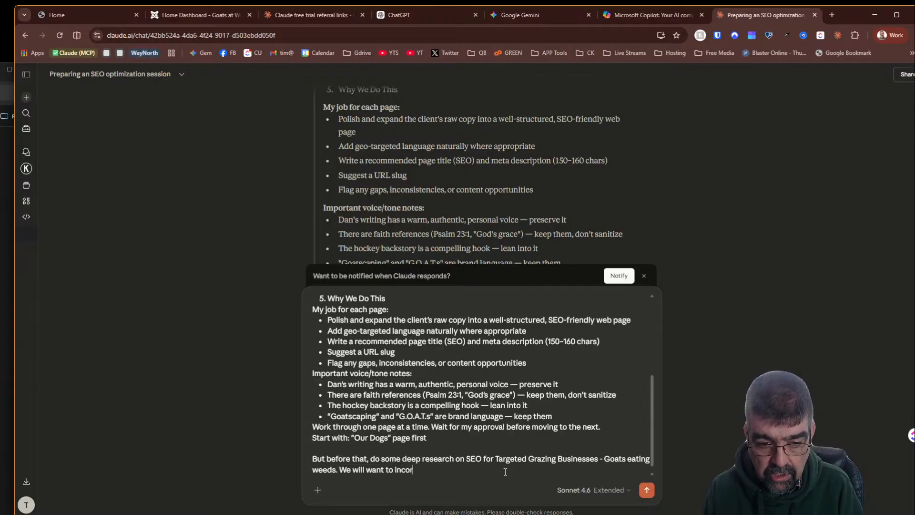
text(porate those)
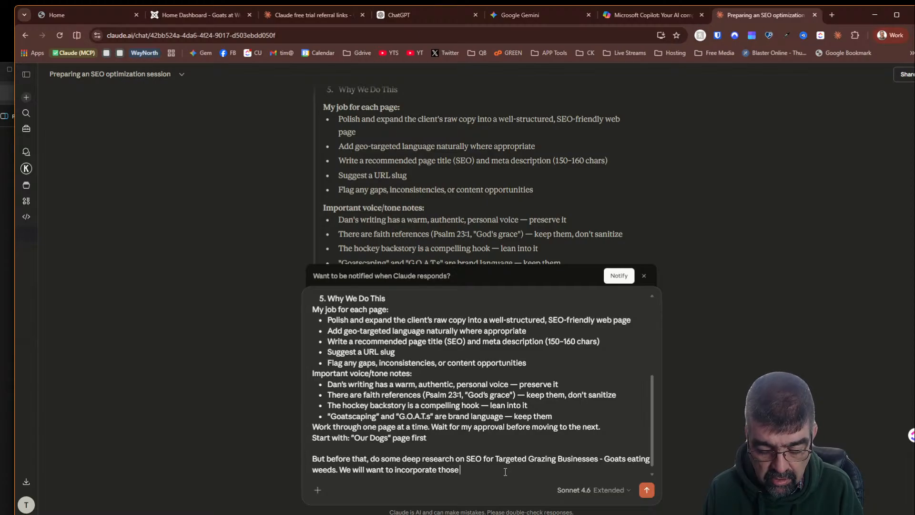
text(descriptions and )
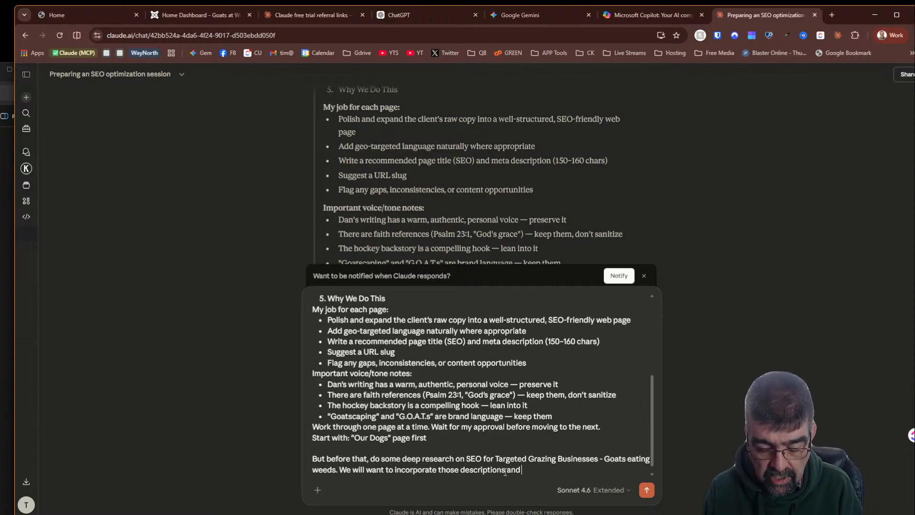
text(keywords)
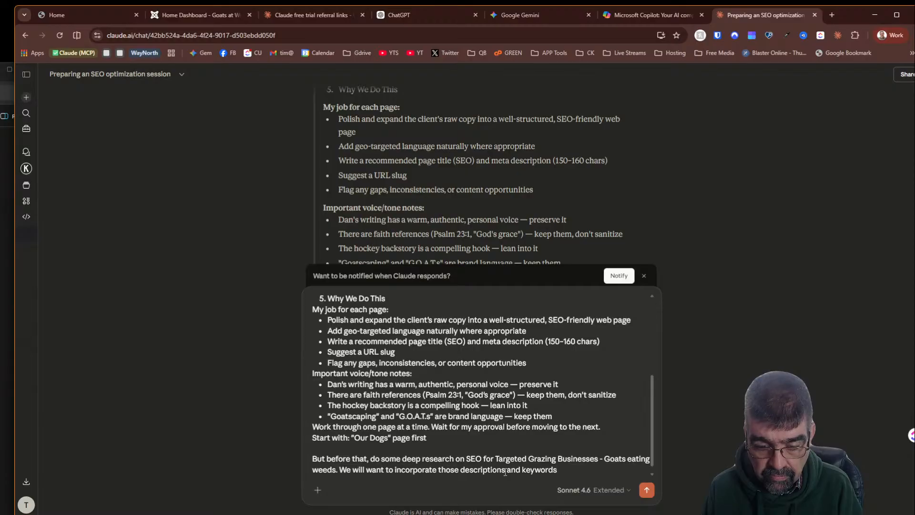
text( andphrases)
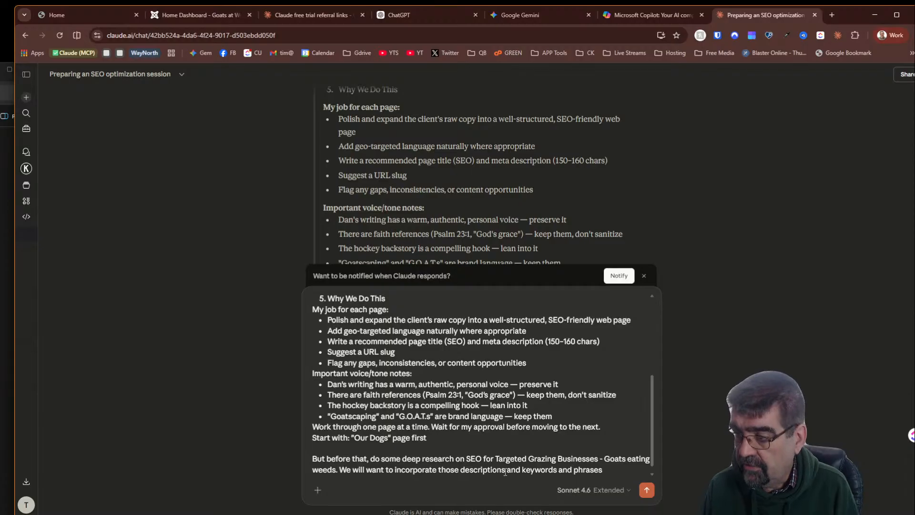
key(Return)
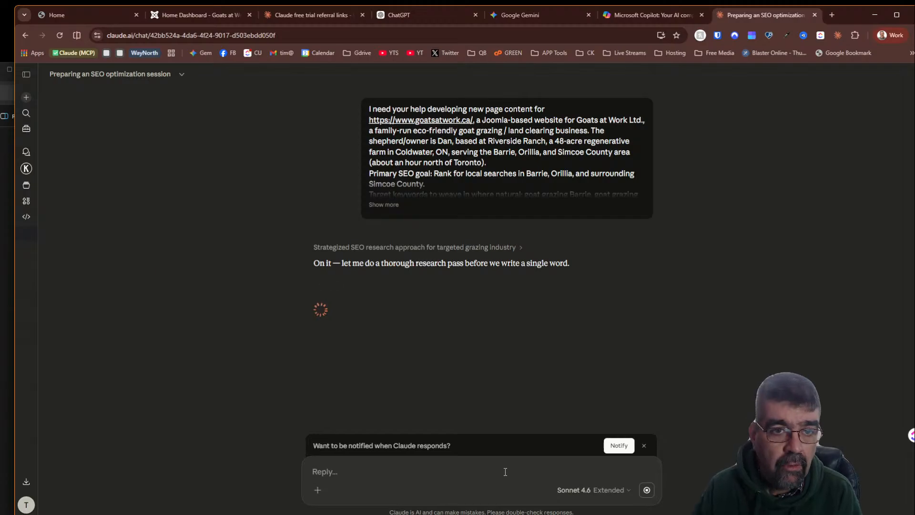
- Switch to the Claude free trial referral links chat and send the command '/passes'
click(276, 16)
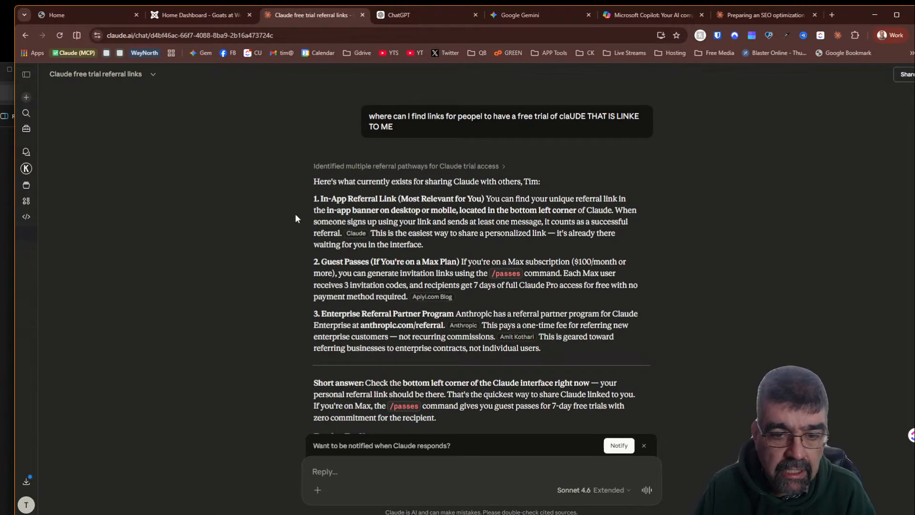
scroll(296, 214, down, 2)
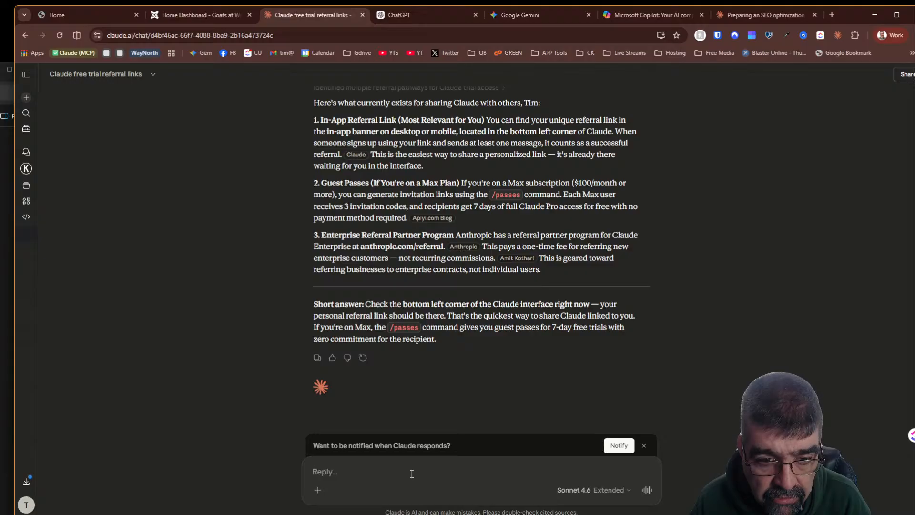
text(/pas)
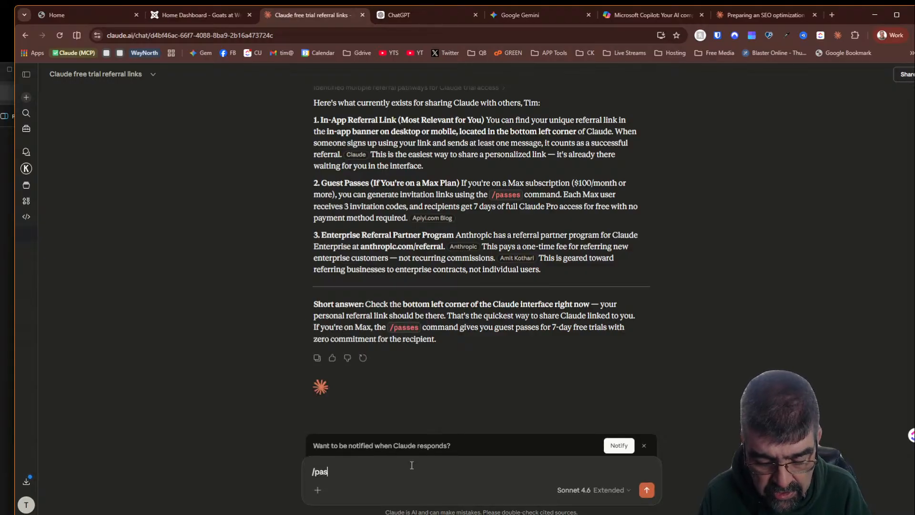
text(ses)
key(Return)
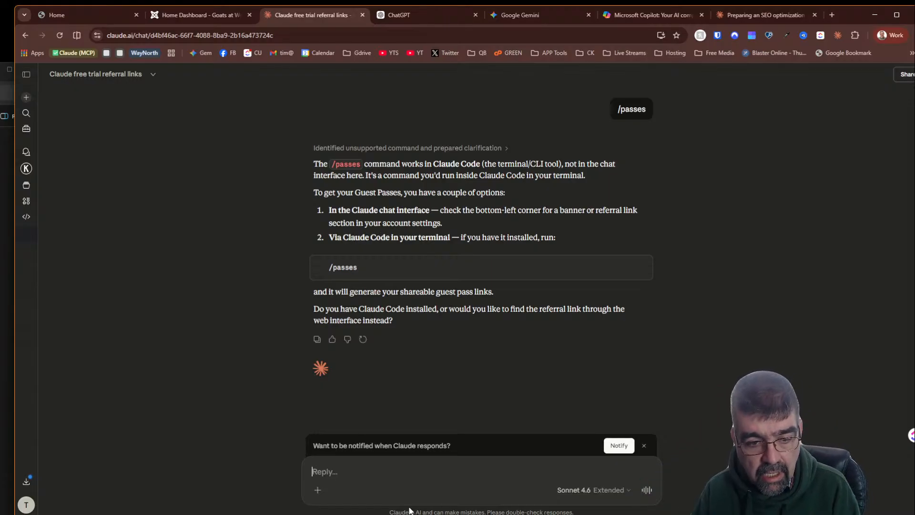
- Write the reply 'throught he web interface' in the referral chat without sending it
text(throug)
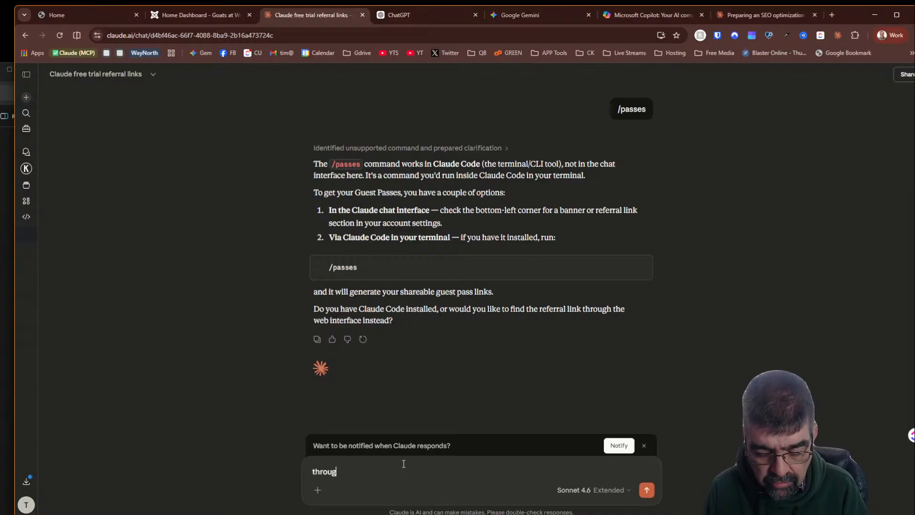
text(ht he)
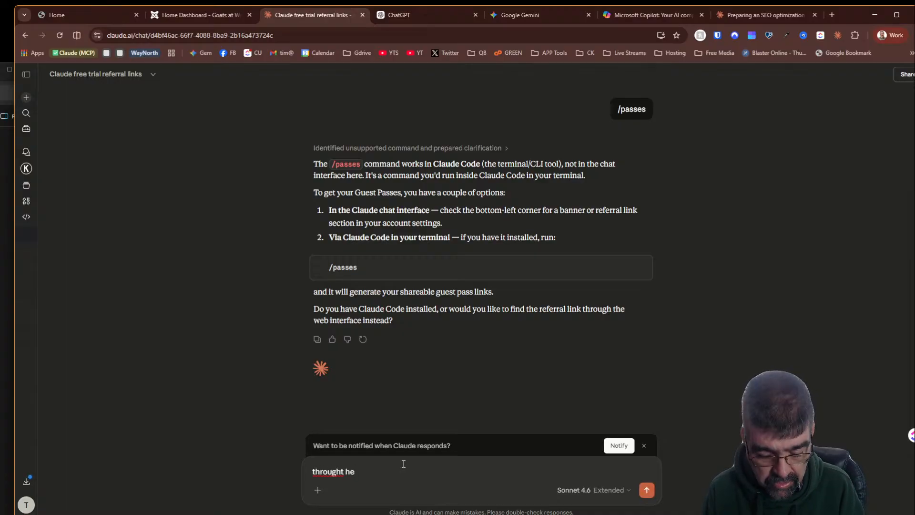
text( web interv)
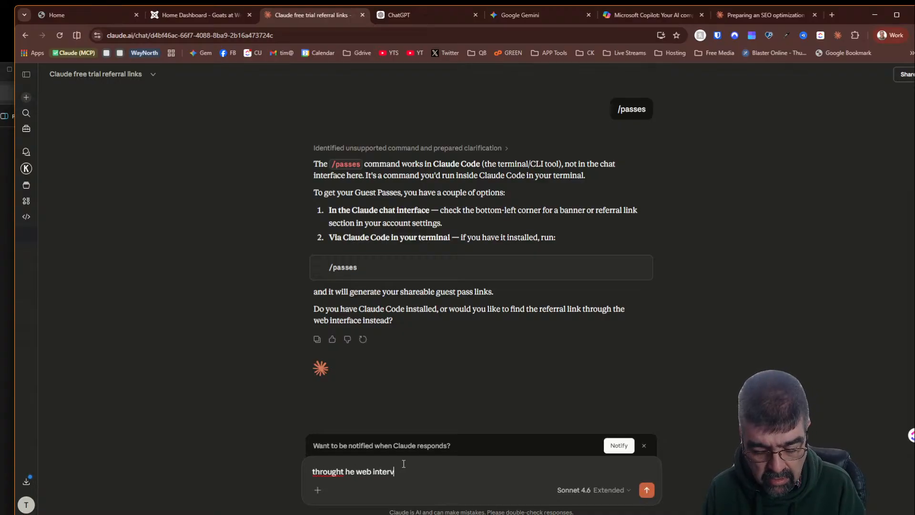
key(BackSpace)
text(face)
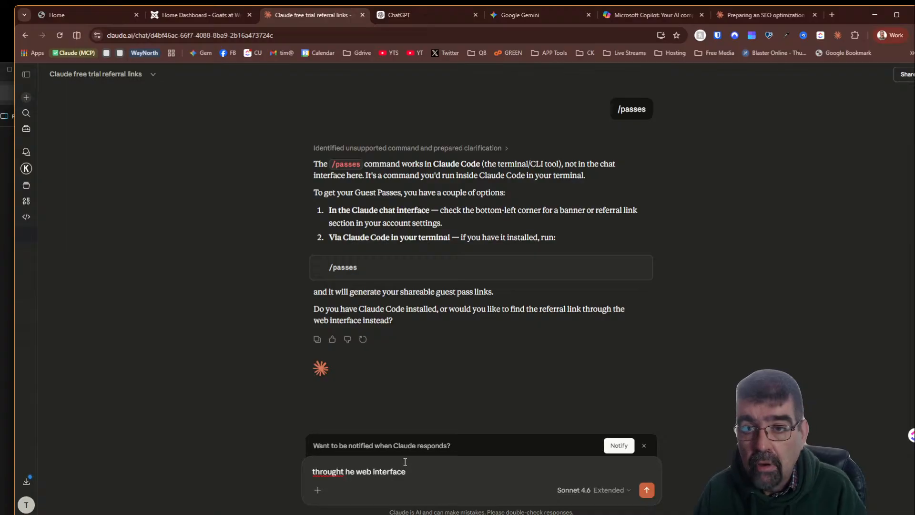
- Return to the SEO optimization chat and read through Claude's targeted grazing SEO research brief
click(750, 16)
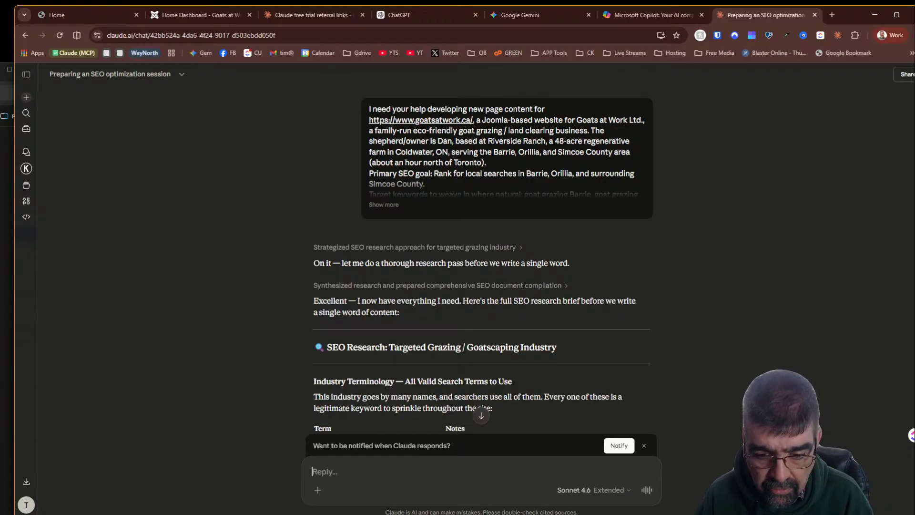
scroll(446, 392, down, 3)
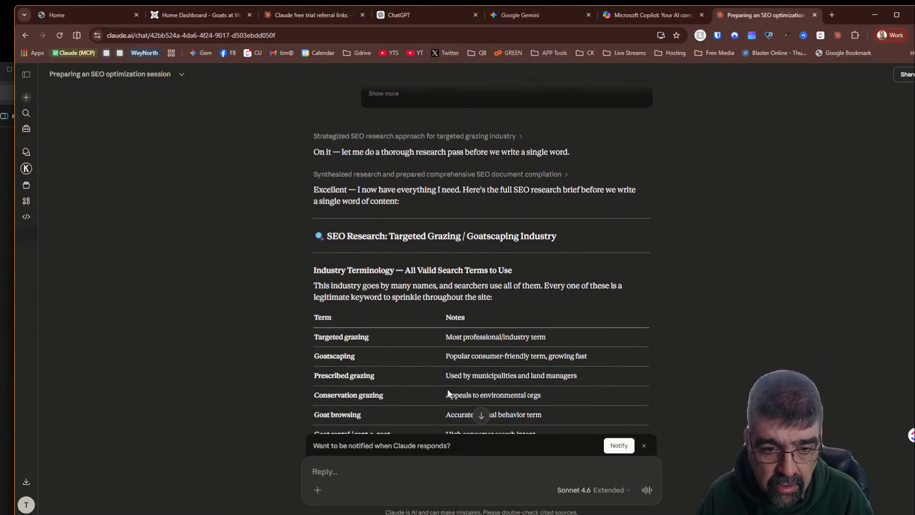
scroll(446, 373, down, 3)
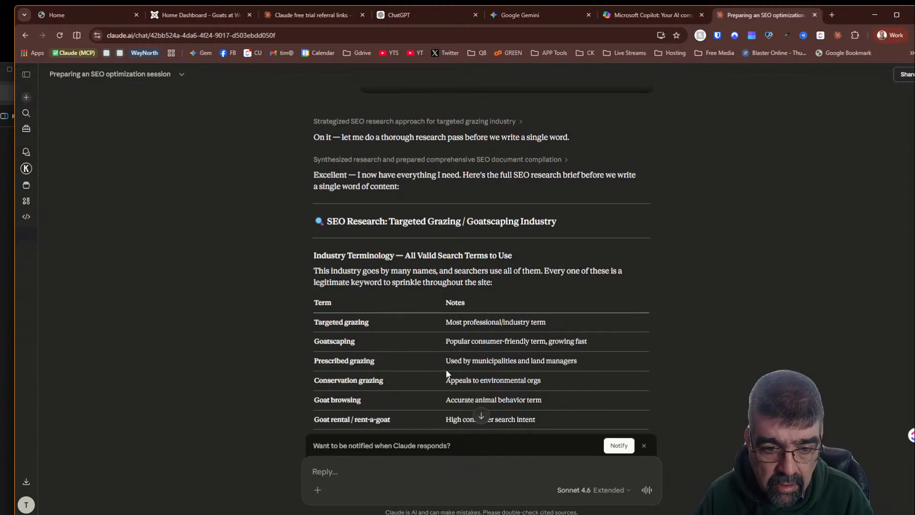
- Scroll through the competitor landscape and keyword strategy sections of the research brief
scroll(447, 372, down, 10)
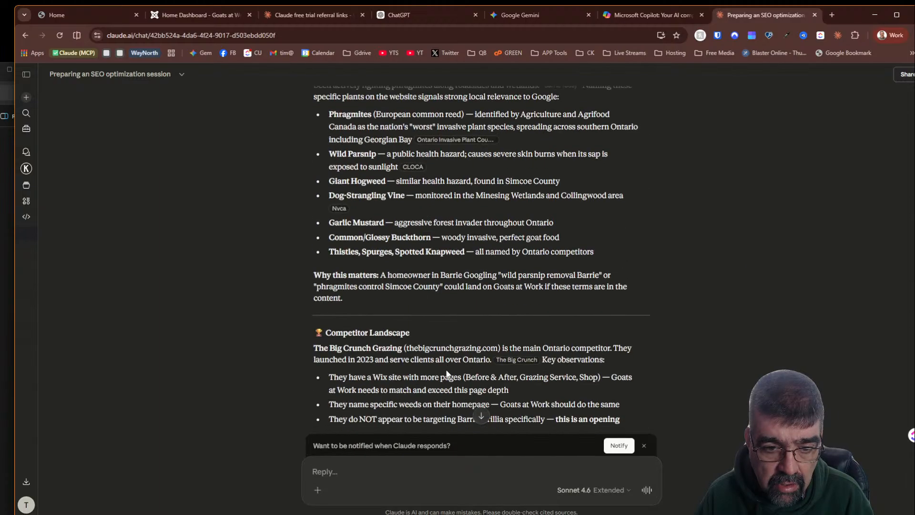
scroll(446, 374, down, 6)
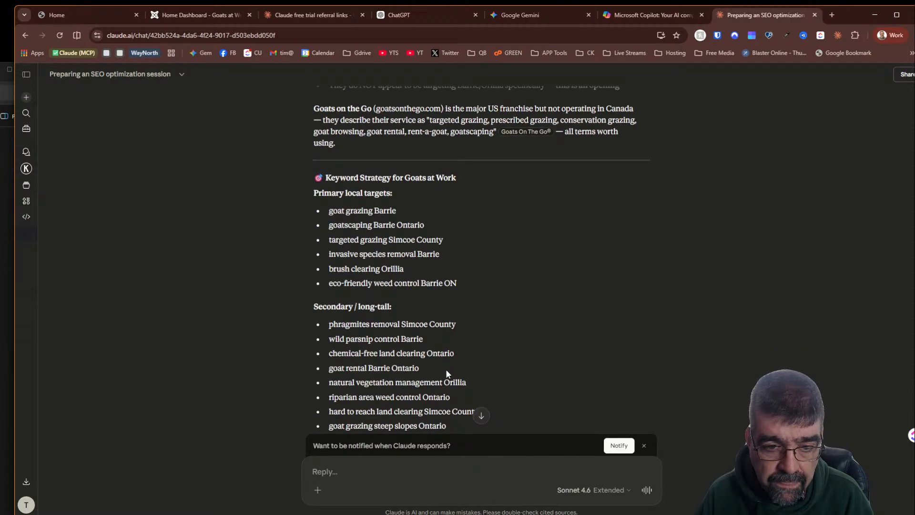
scroll(446, 374, up, 6)
scroll(447, 374, down, 15)
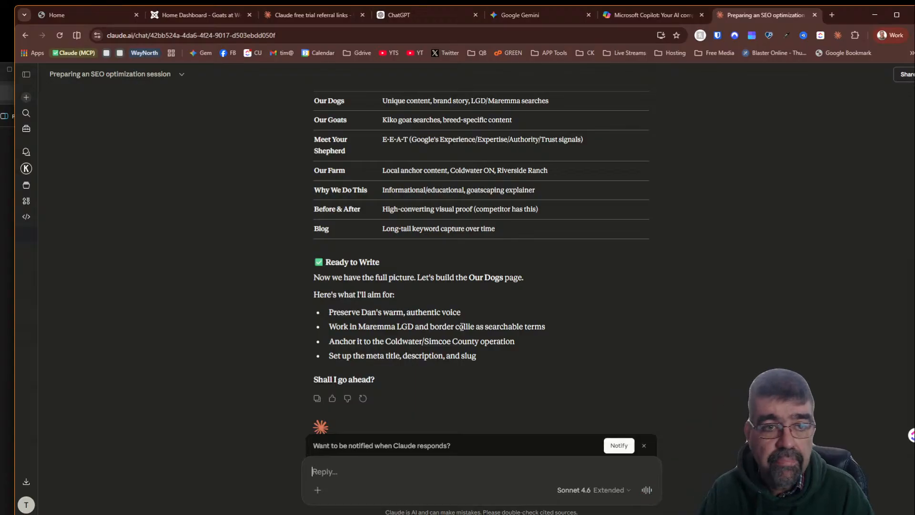
- Correct the referral chat reply to 'through the web interface' and send it
click(333, 15)
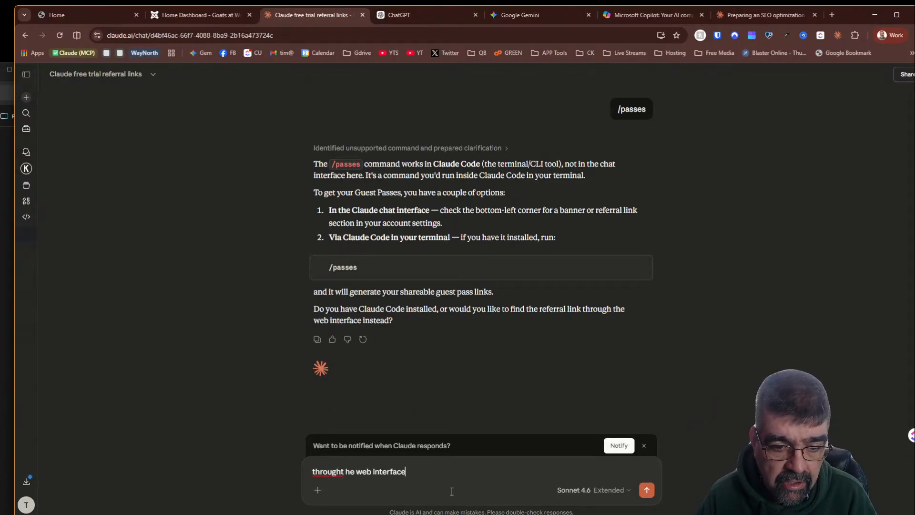
click(341, 471)
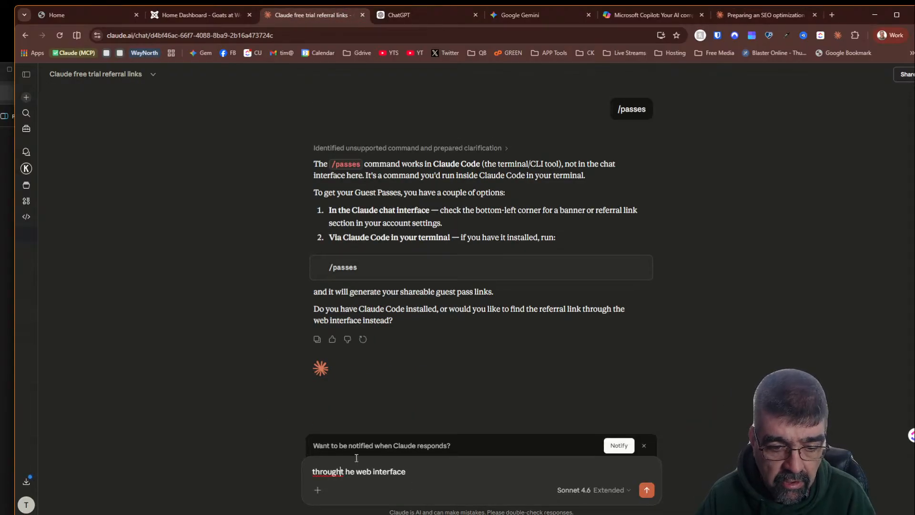
key(Right)
key(Delete)
key(Return)
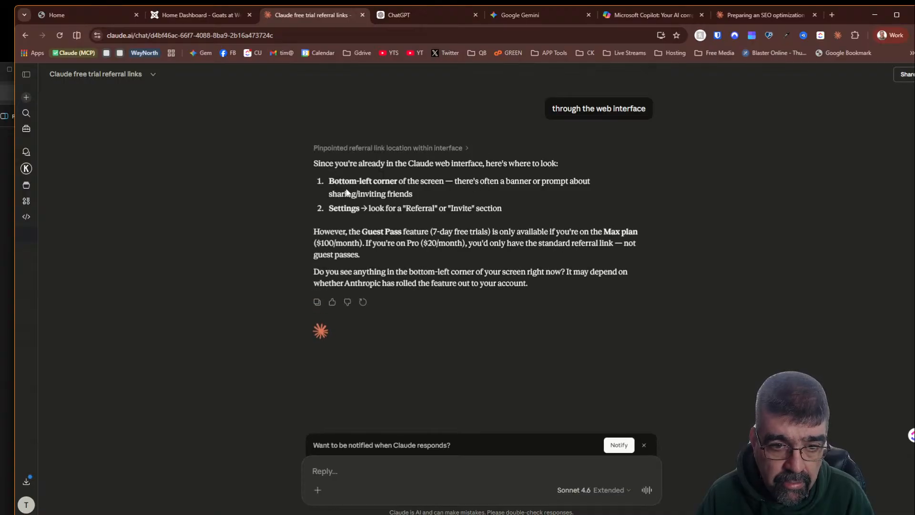
- Open the apps and extensions downloads page and close its tab
click(26, 483)
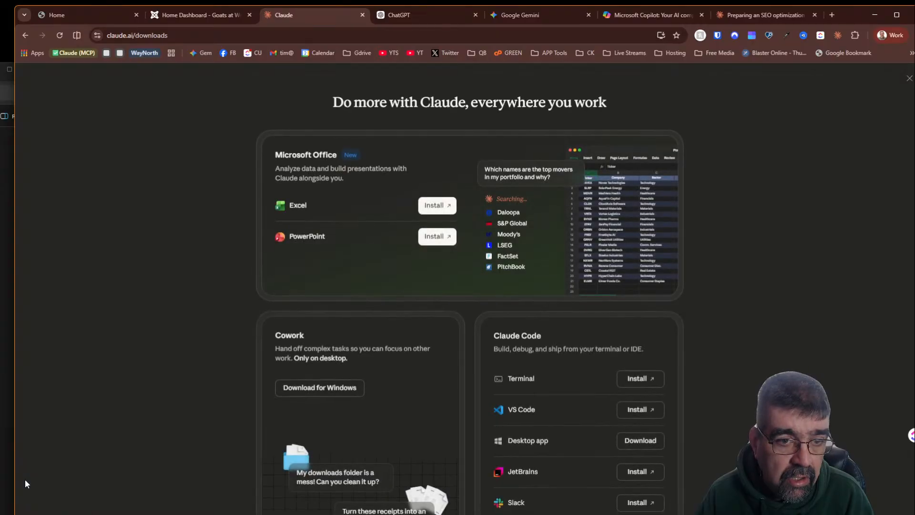
click(361, 15)
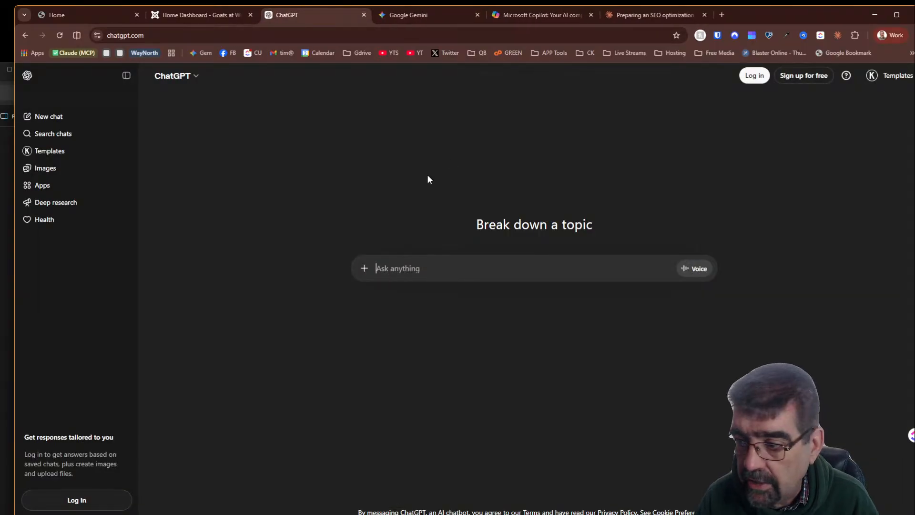
- Reply 'yes, first page' in the SEO optimization chat and send it
click(627, 16)
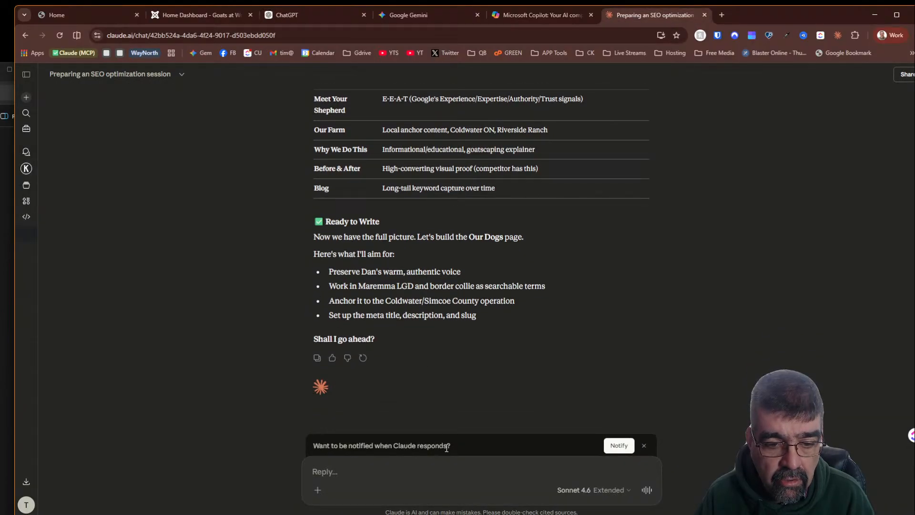
text(yes)
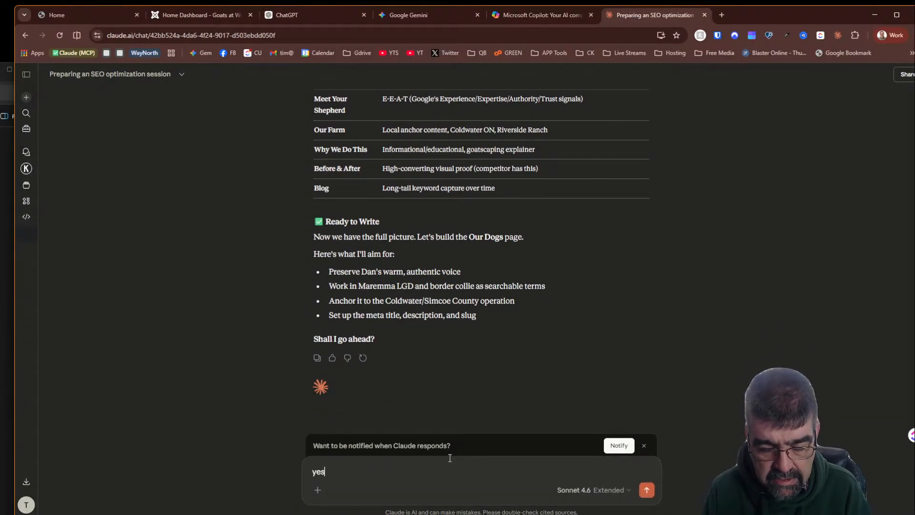
text(, first page)
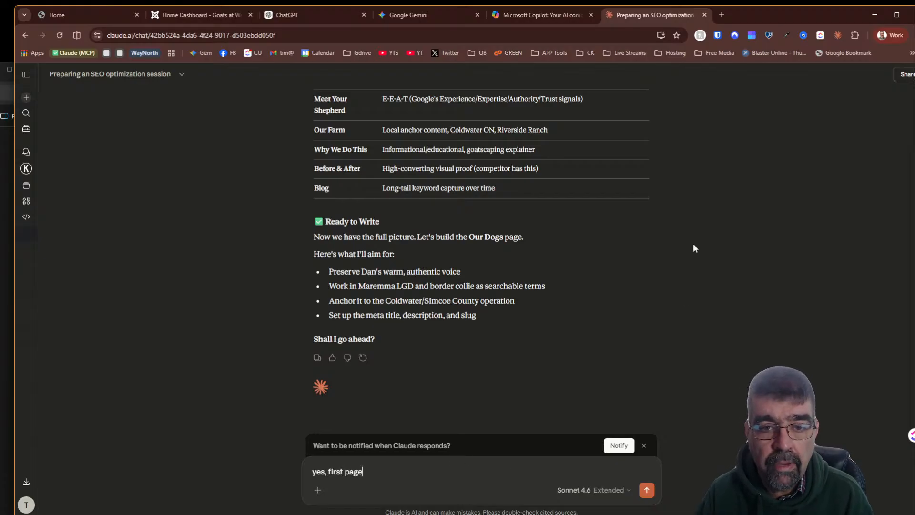
scroll(693, 243, up, 9)
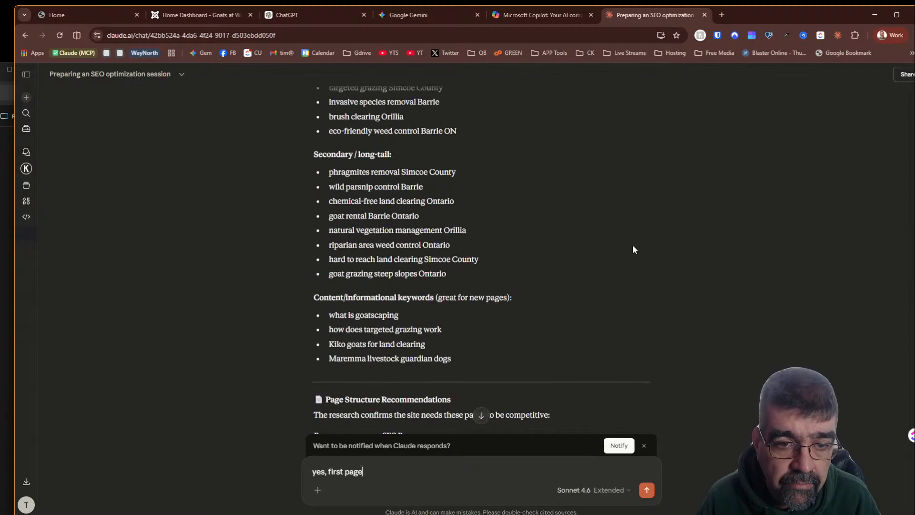
scroll(622, 242, up, 7)
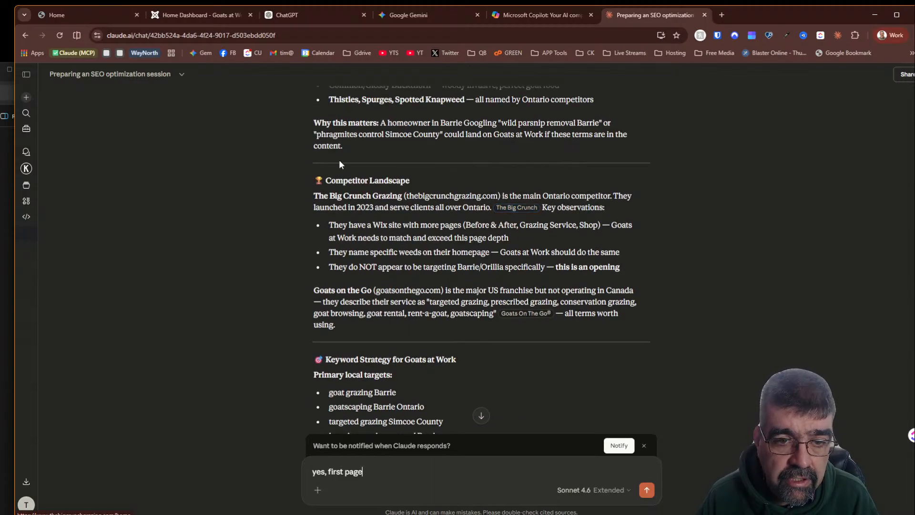
scroll(339, 160, down, 1)
scroll(339, 163, down, 7)
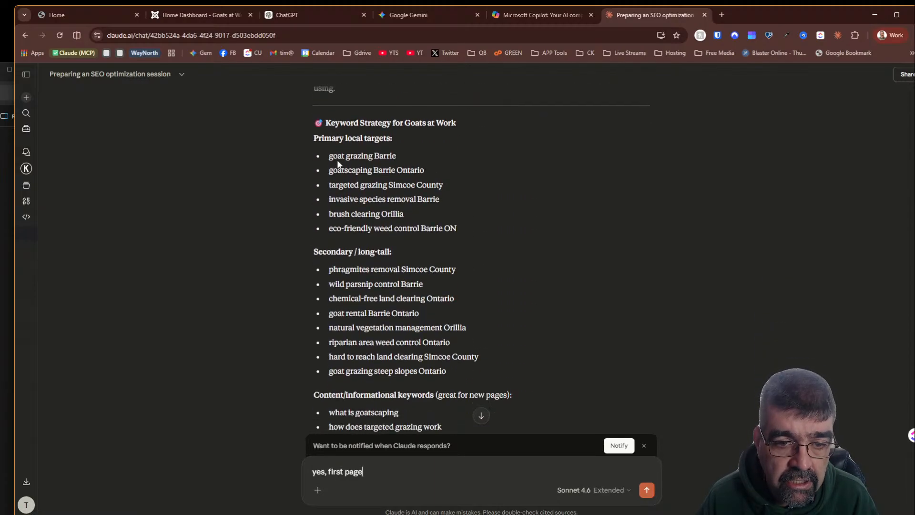
scroll(336, 159, down, 5)
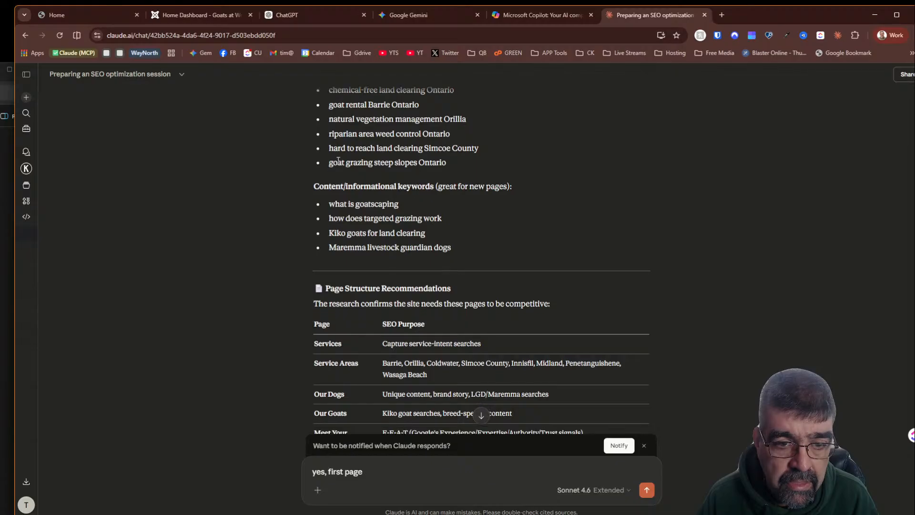
scroll(336, 159, down, 5)
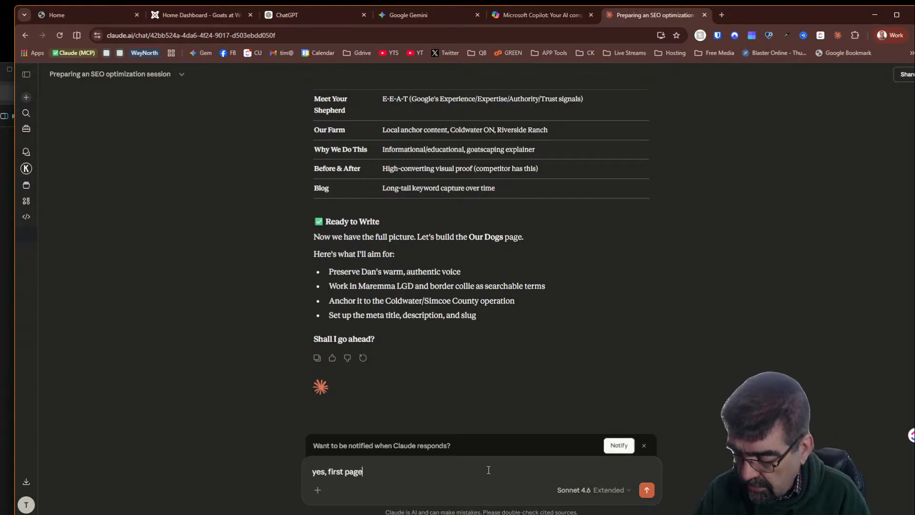
key(Return)
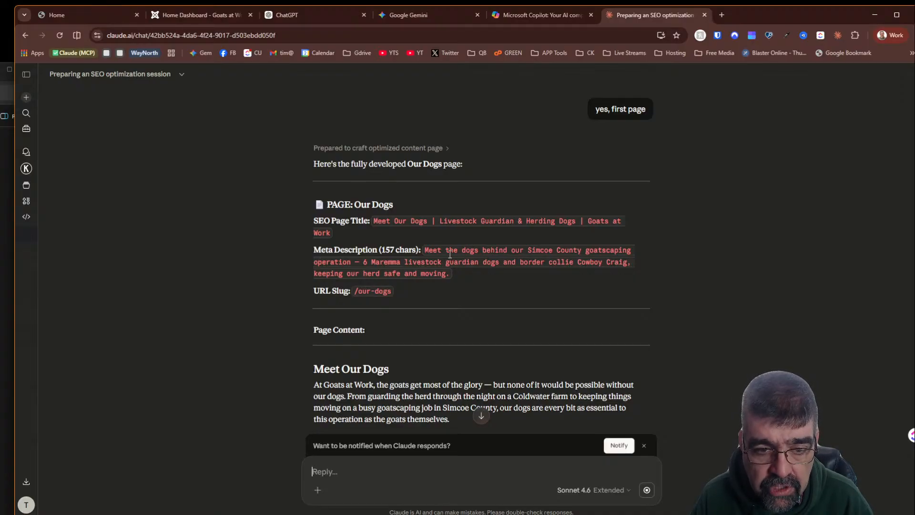
- Read through Claude's generated Our Dogs page content and its flags and recommendations
scroll(450, 254, down, 2)
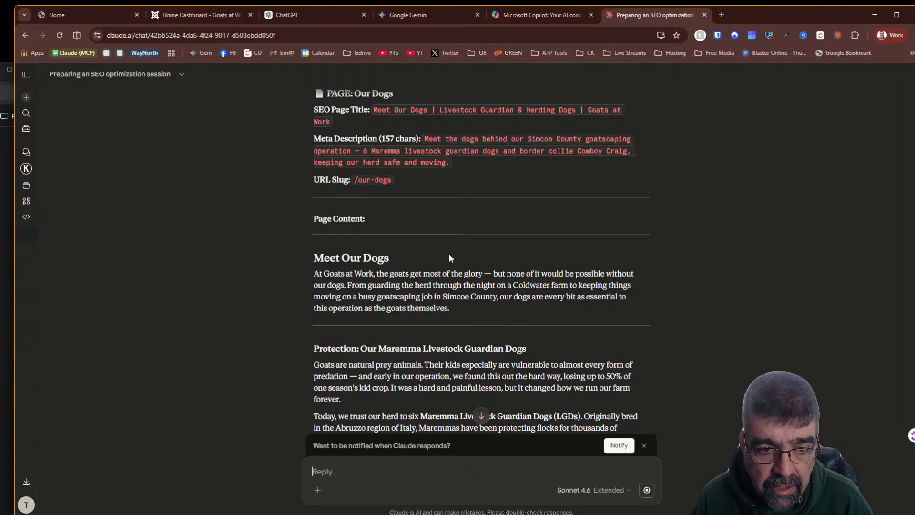
scroll(449, 255, down, 2)
scroll(450, 254, down, 2)
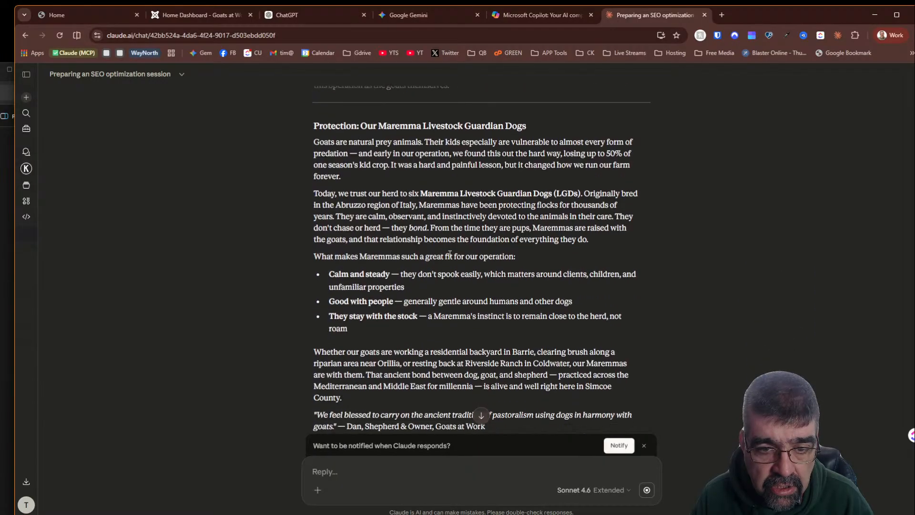
scroll(450, 254, down, 2)
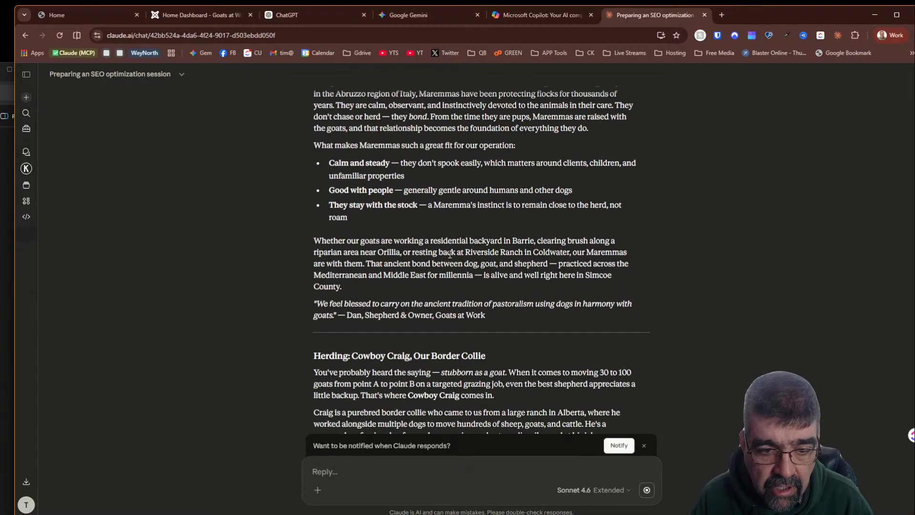
scroll(450, 255, down, 2)
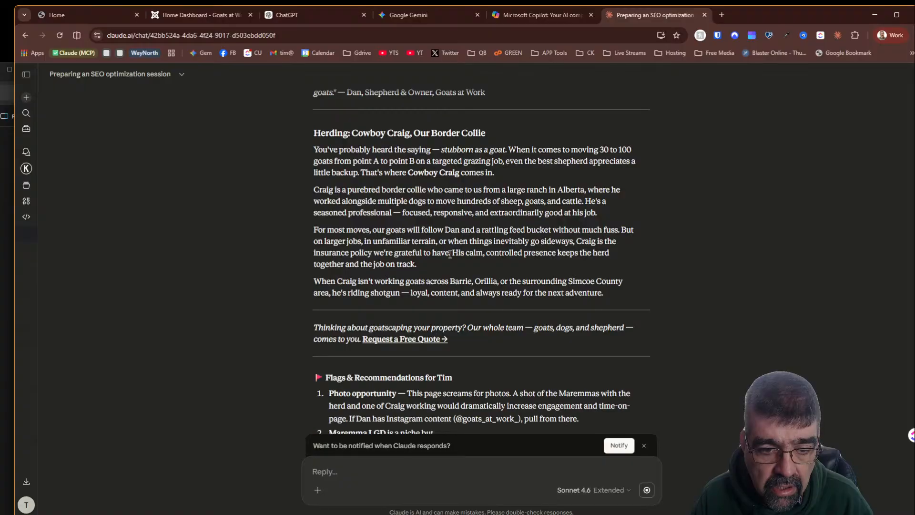
scroll(450, 255, down, 2)
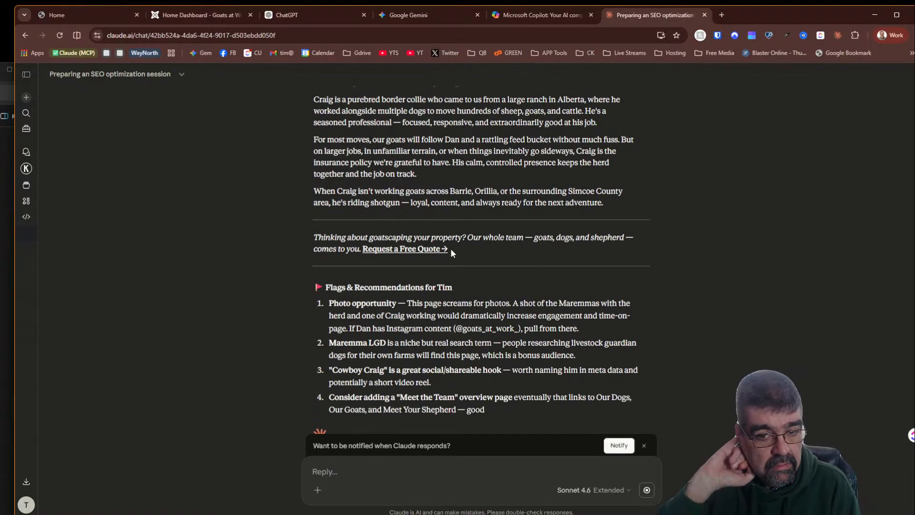
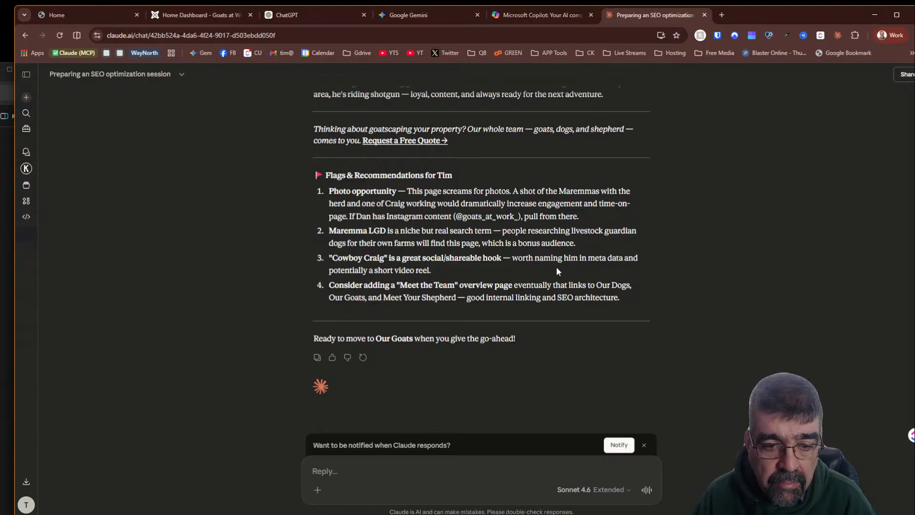
- Sign in to the goatsatwork.ca Joomla administrator with the admin username and account password, then start a new article
scroll(557, 271, up, 15)
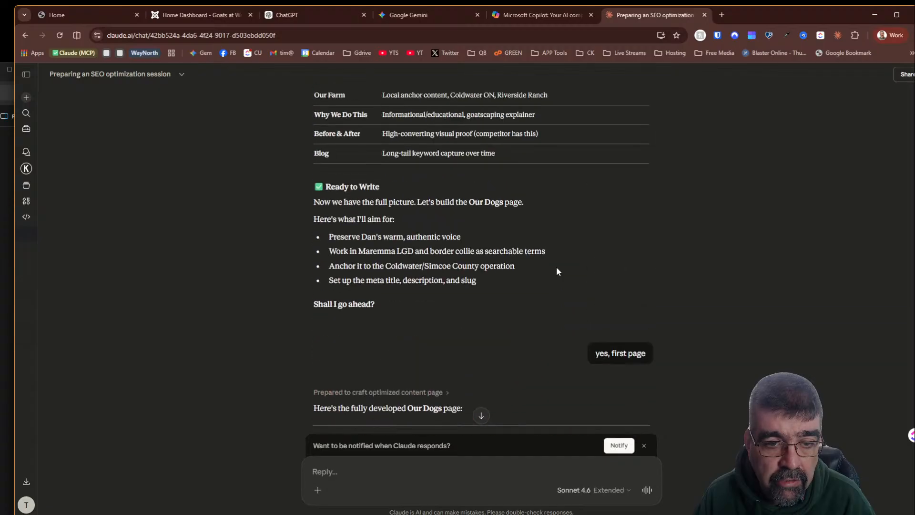
scroll(557, 271, down, 4)
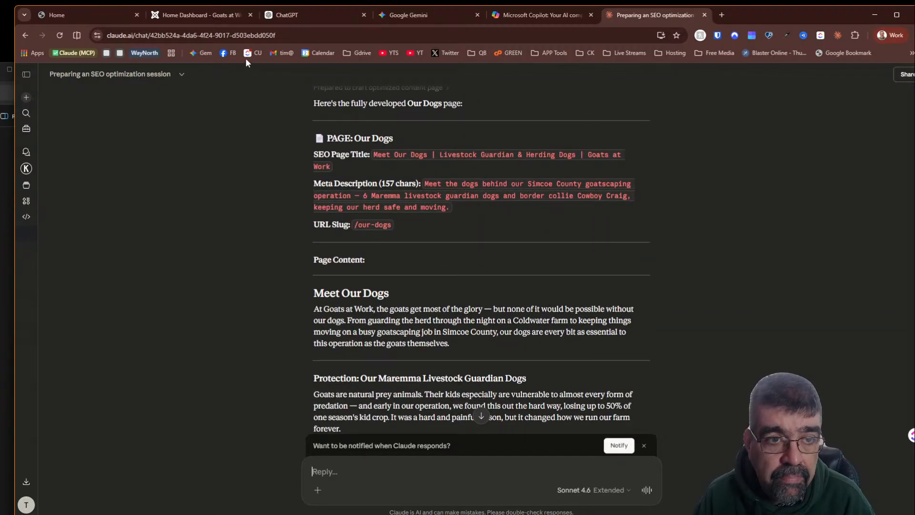
click(182, 14)
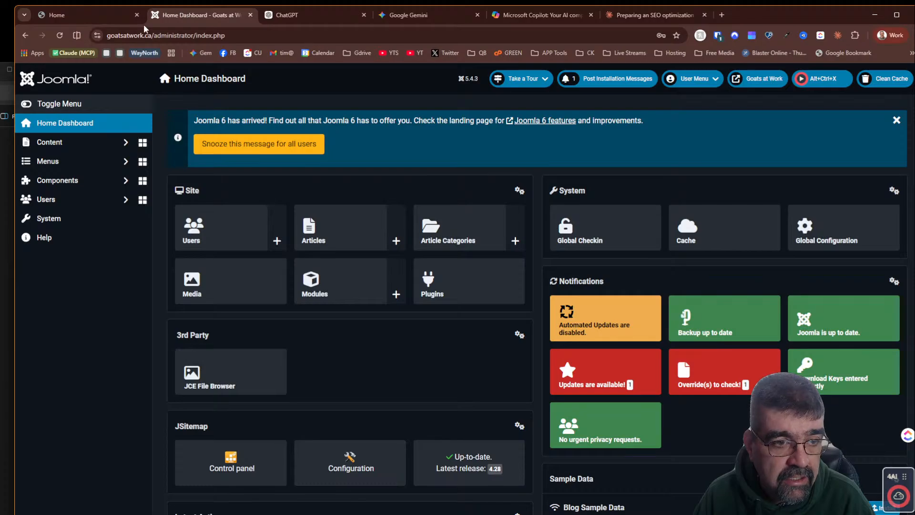
click(55, 142)
click(61, 159)
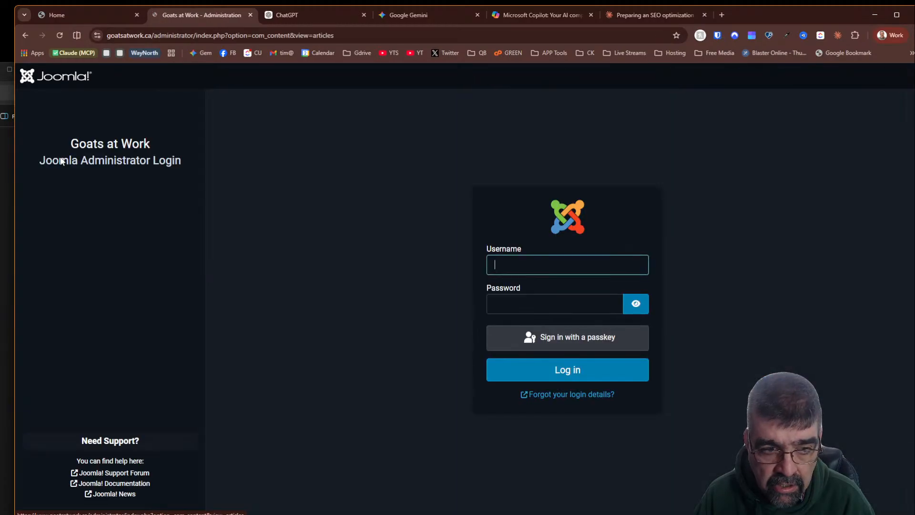
click(586, 255)
click(555, 294)
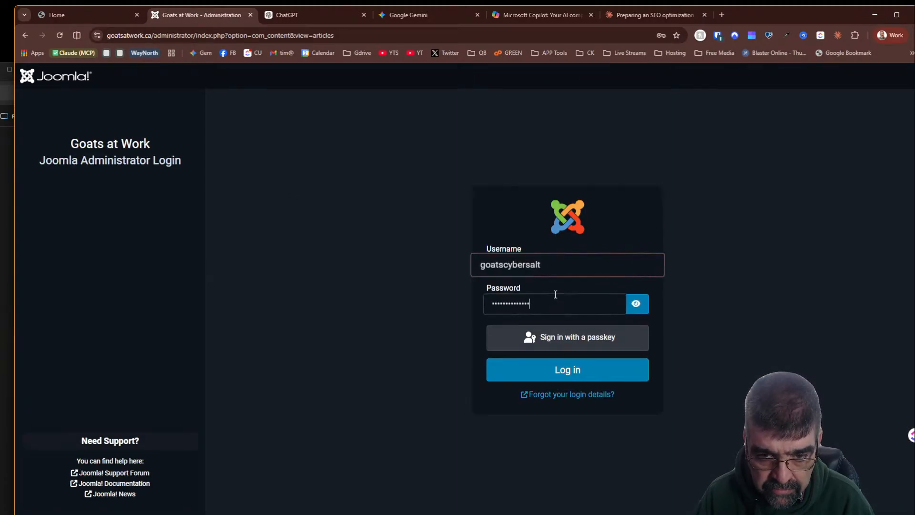
click(558, 371)
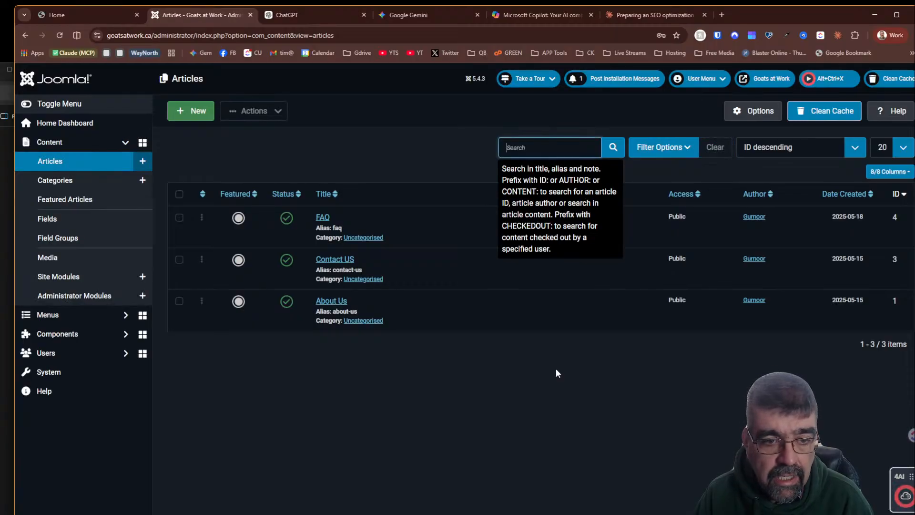
click(190, 112)
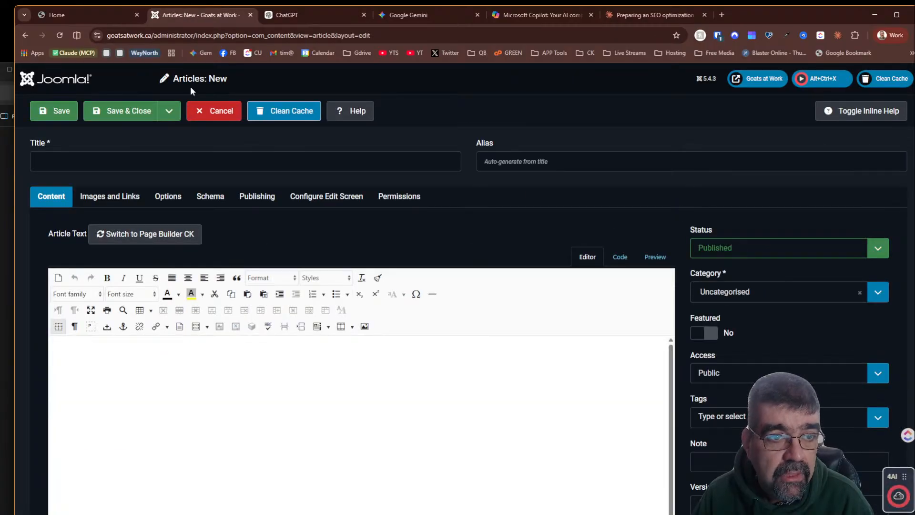
- Ask Claude in the chat: 'give me the pages in html to paste in a Joomla article' and send it
click(676, 18)
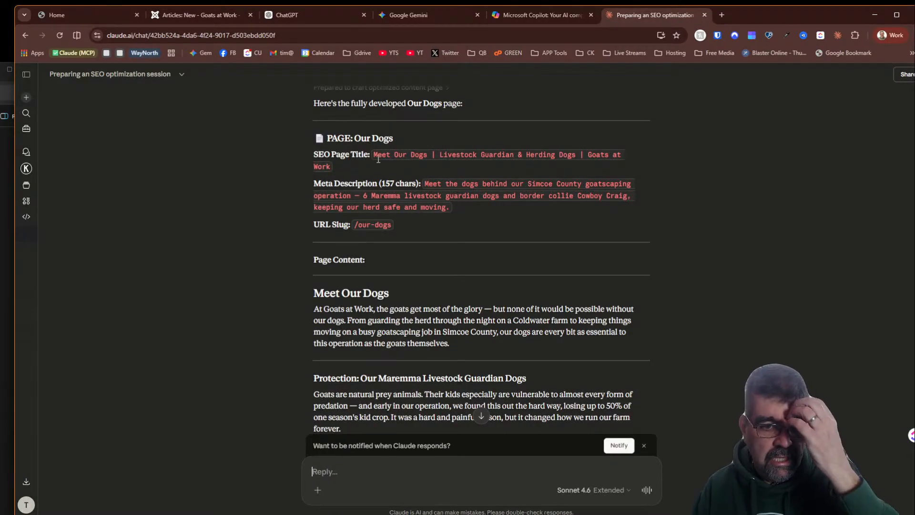
scroll(368, 269, down, 2)
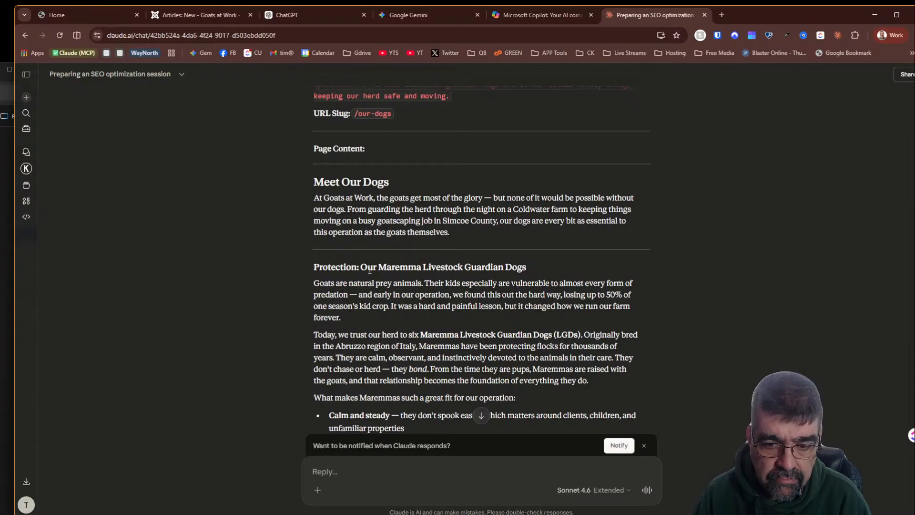
scroll(367, 262, down, 2)
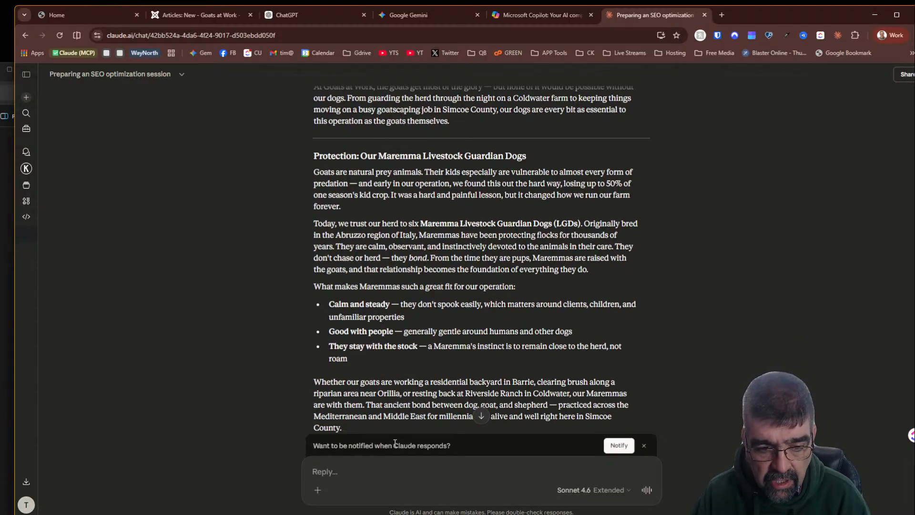
text(give me the p)
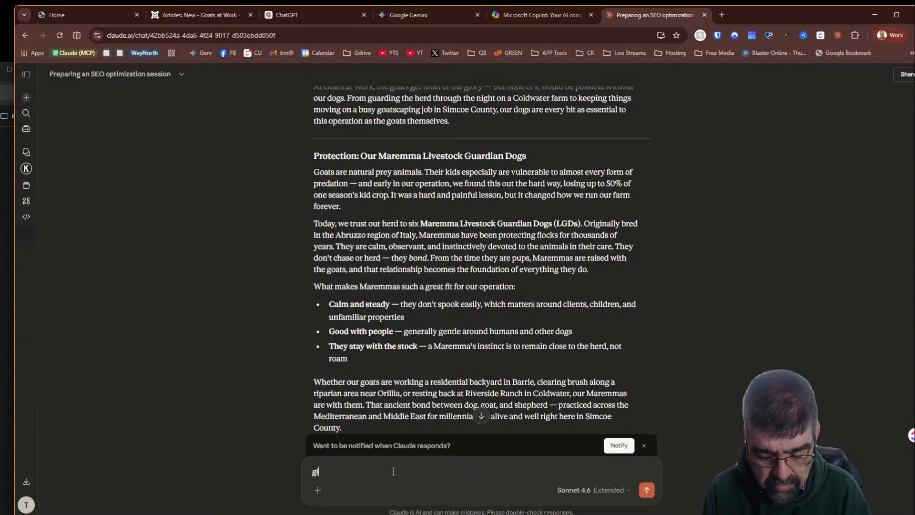
text(ages in html - no need)
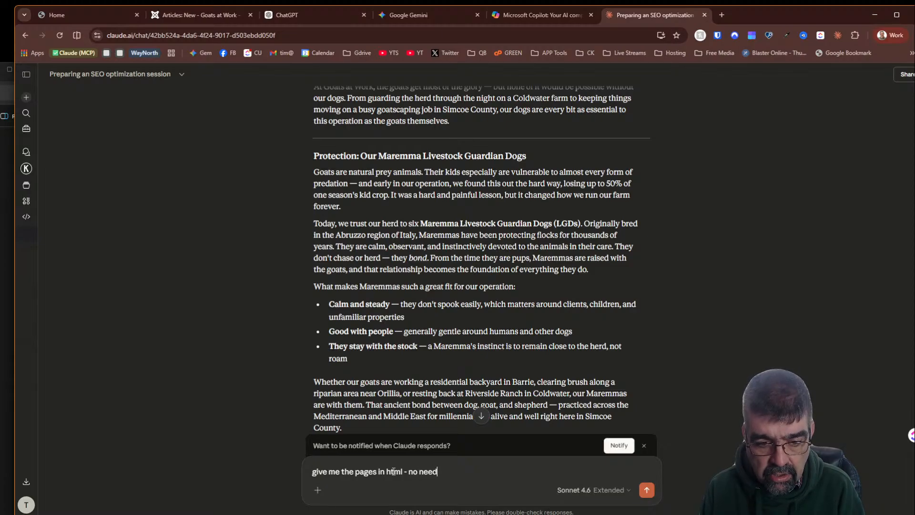
key(BackSpace)
key(BackSpace)
key(BackSpace)
key(BackSpace)
key(BackSpace)
key(BackSpace)
key(BackSpace)
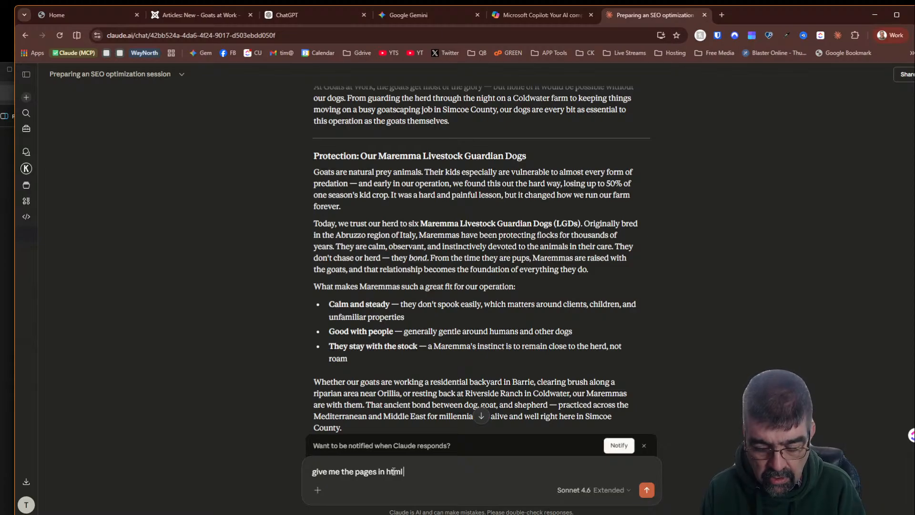
text(in  a)
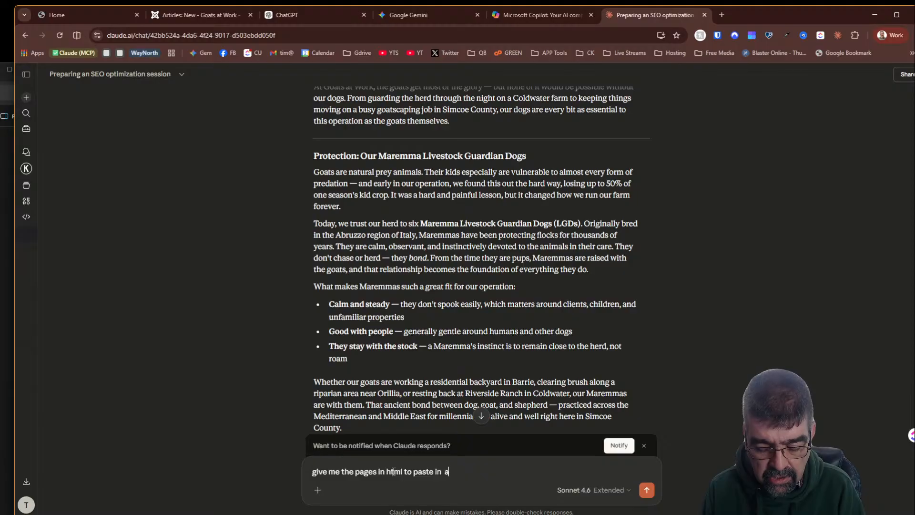
text(Joomla article)
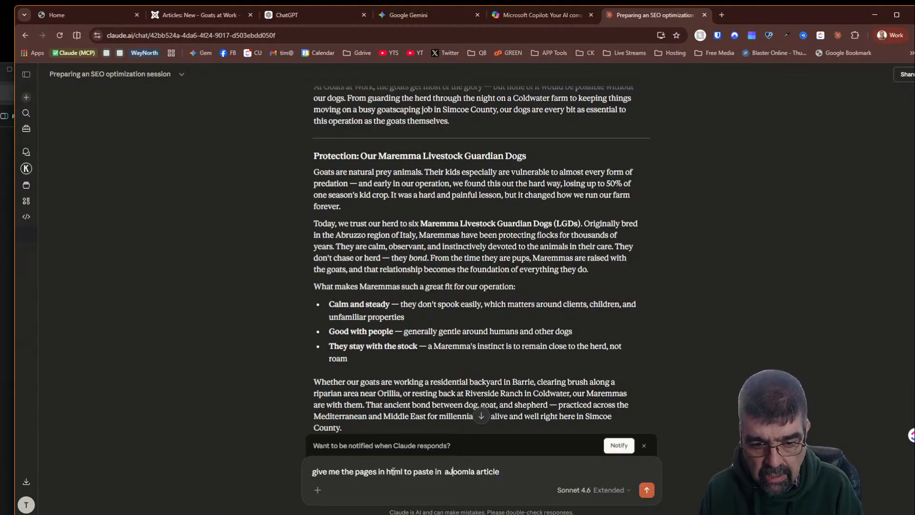
key(Return)
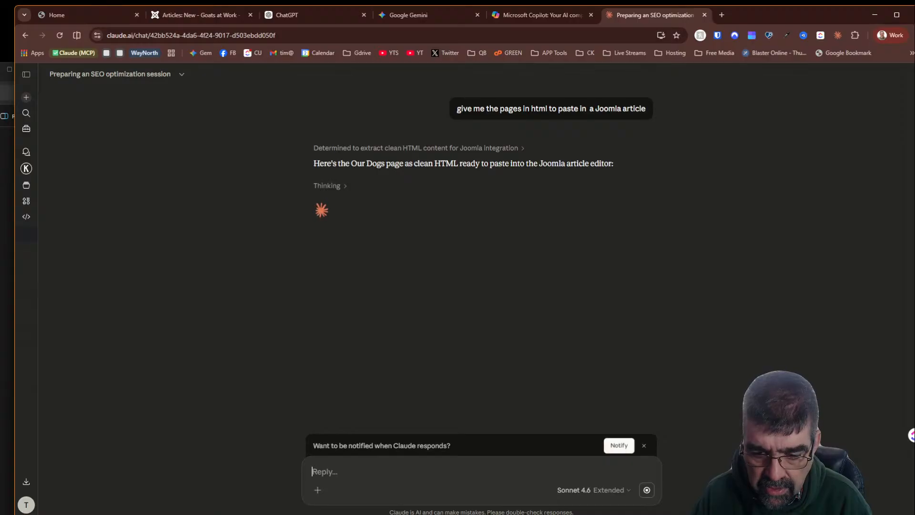
key(alt+Tab)
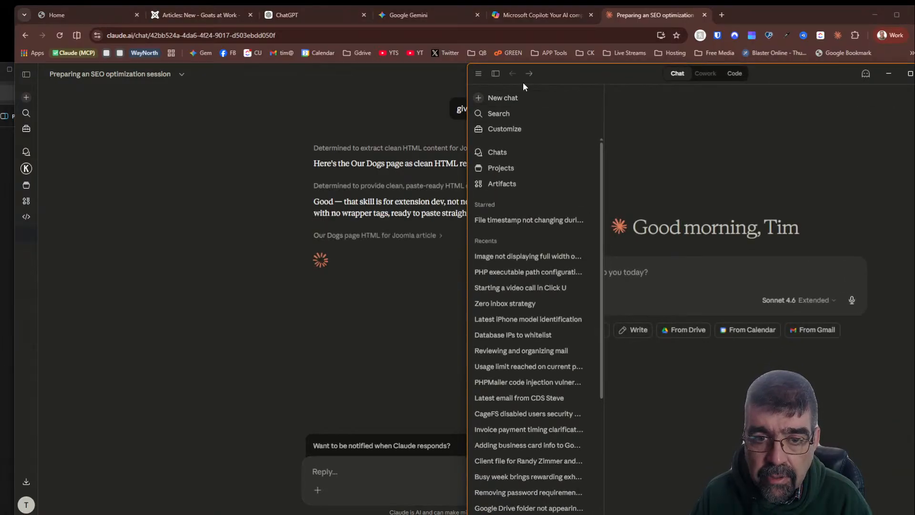
click(497, 75)
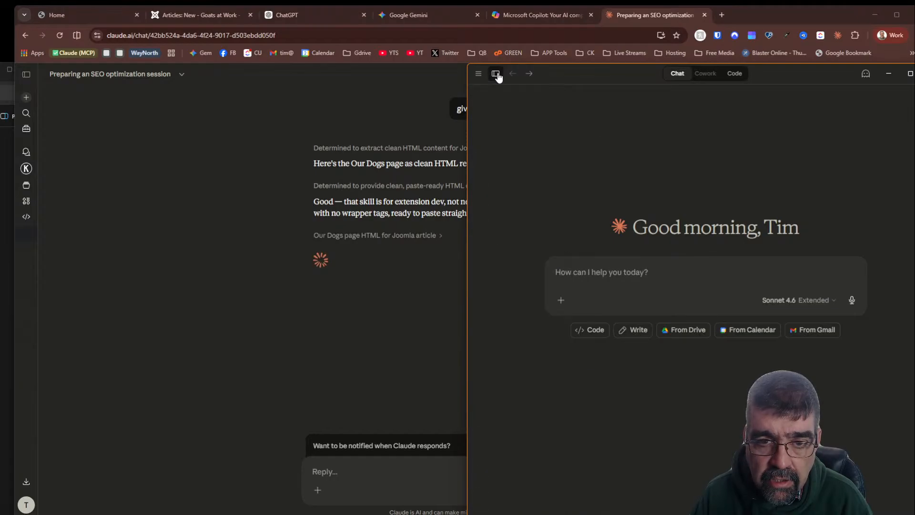
click(497, 75)
click(496, 75)
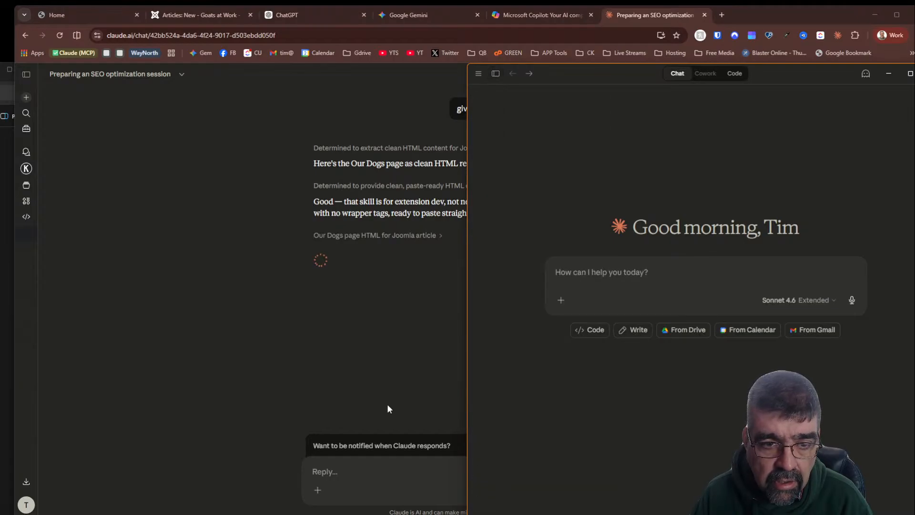
click(380, 353)
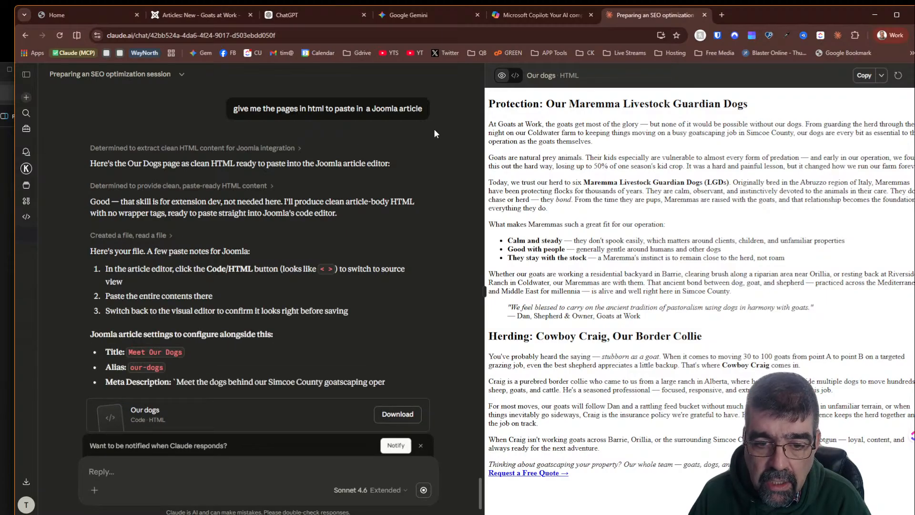
- Show the Our dogs HTML file as code and copy its entire contents
click(516, 75)
scroll(582, 178, up, 3)
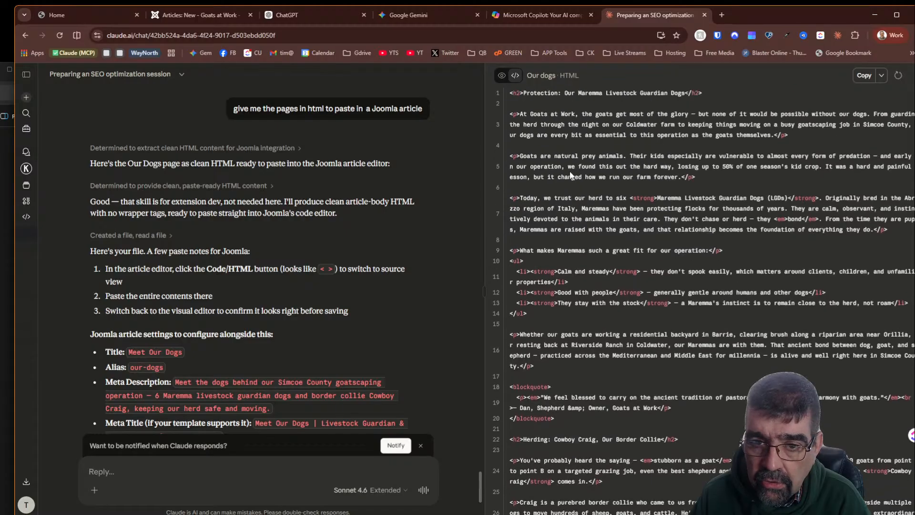
click(865, 76)
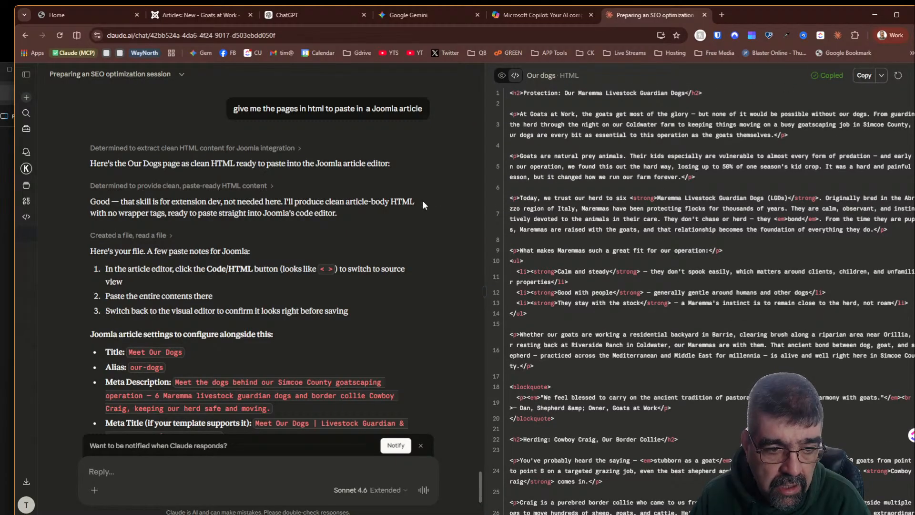
- Paste the copied HTML into the new article's code view, then switch back to the visual editor to check it
click(204, 15)
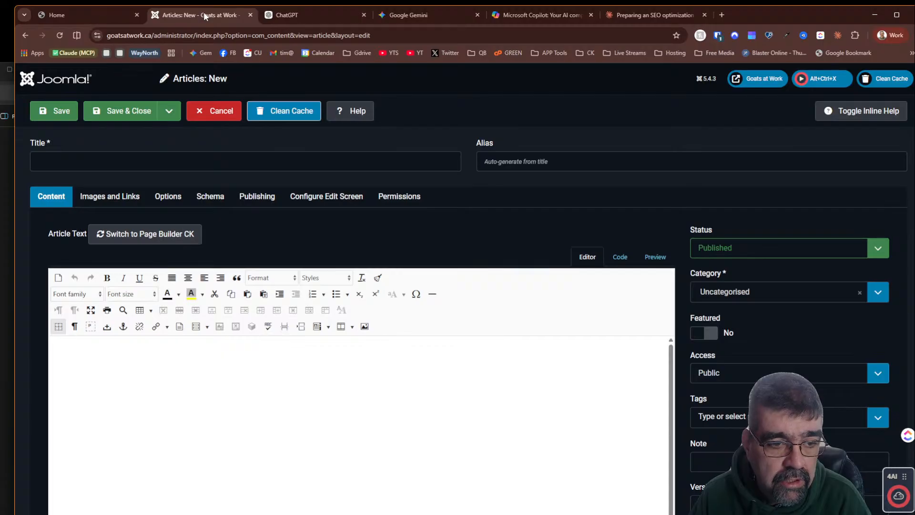
click(619, 256)
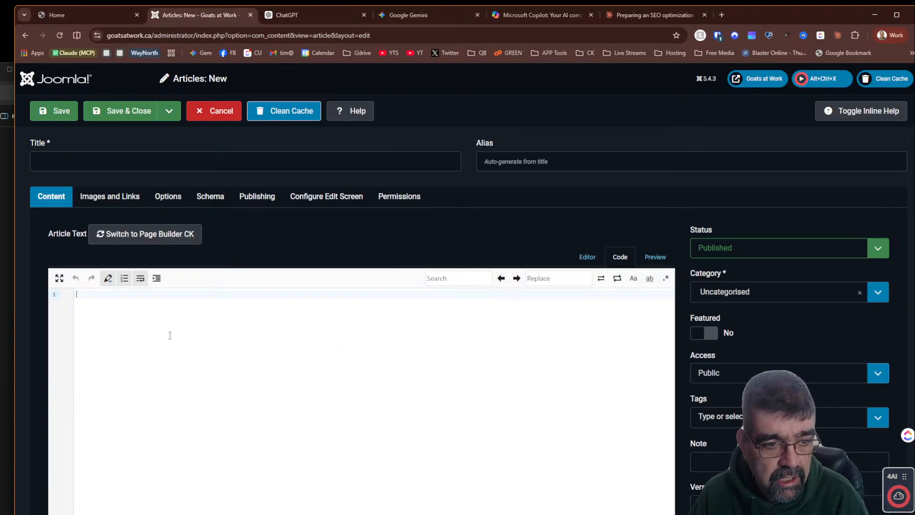
key(ctrl+v)
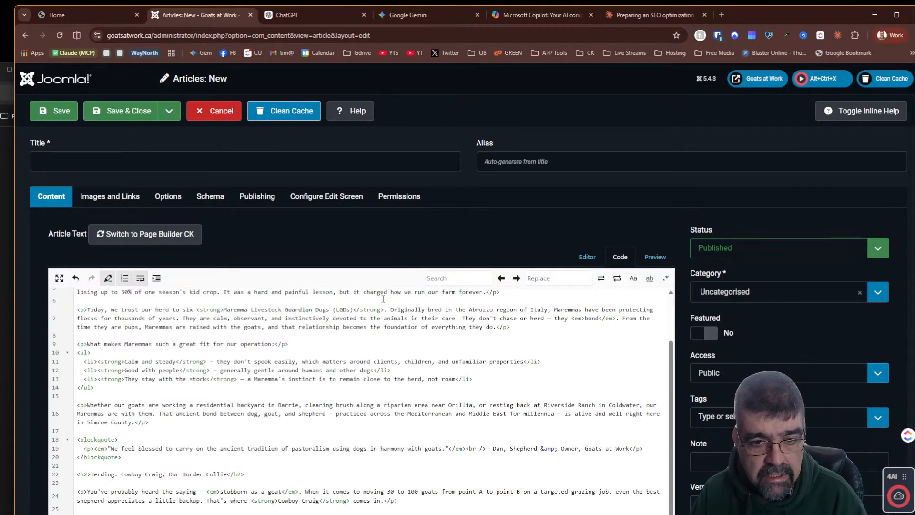
click(585, 262)
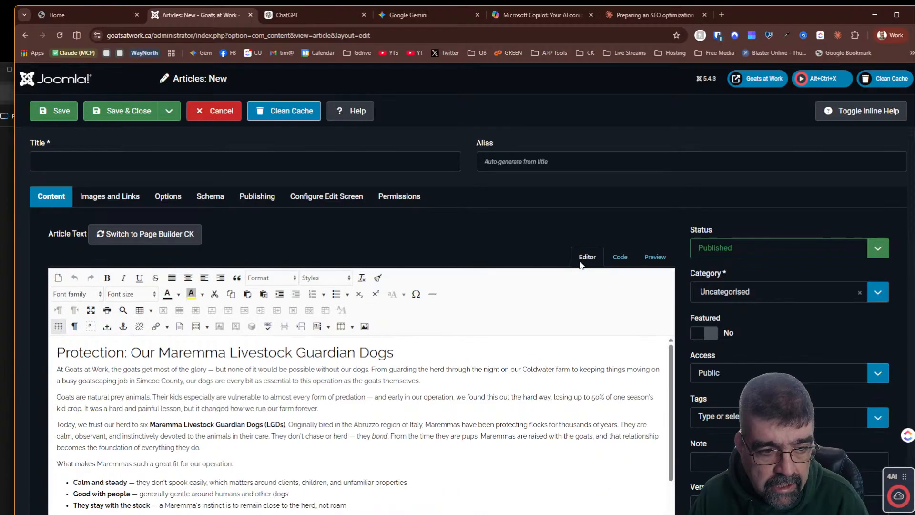
scroll(505, 340, down, 2)
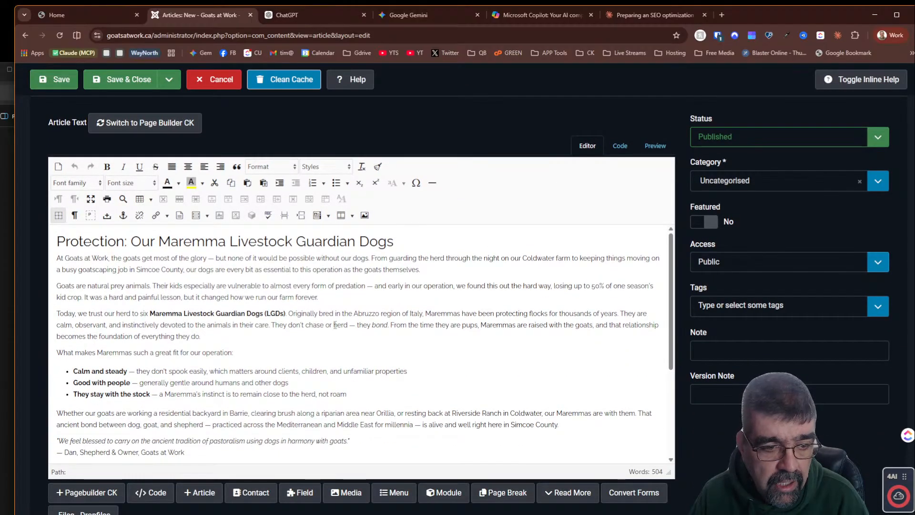
scroll(335, 325, up, 2)
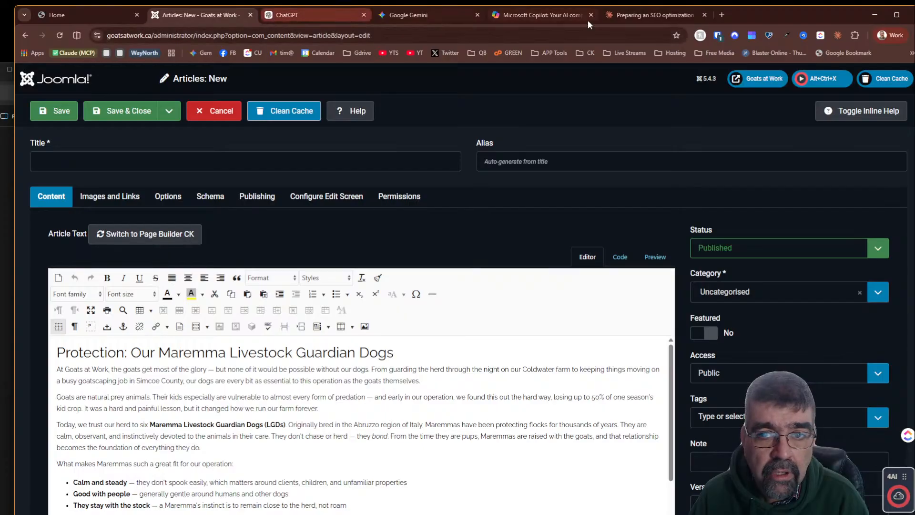
- Close the ChatGPT, Google Gemini and Microsoft Copilot tabs
click(317, 14)
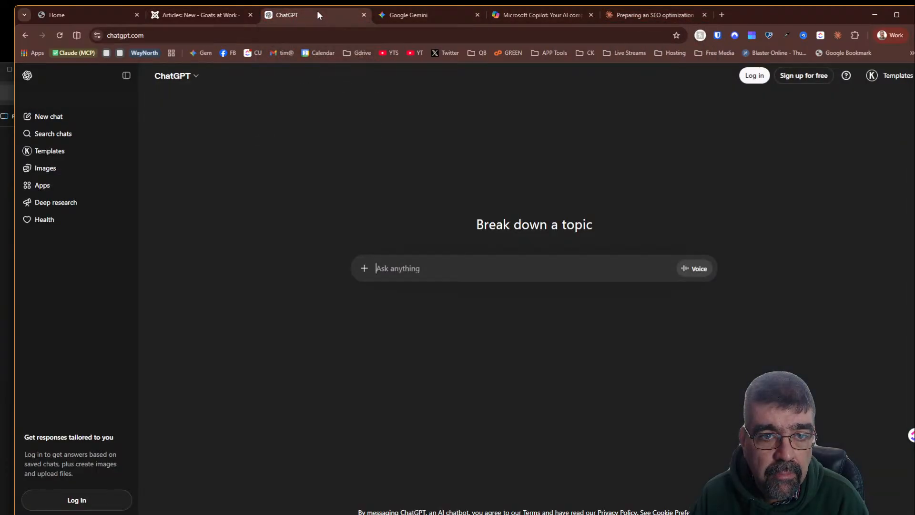
click(361, 15)
click(361, 14)
click(361, 15)
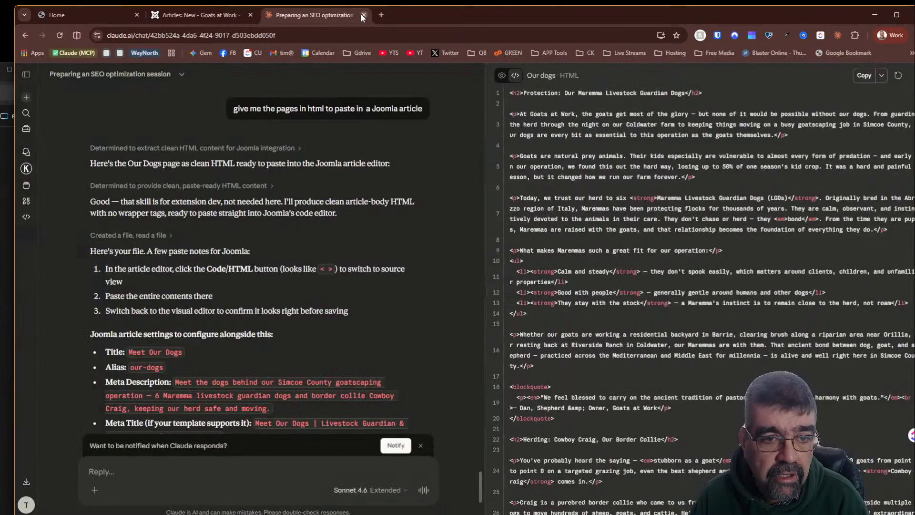
- Copy the suggested title 'Meet Our Dogs' from Claude's reply and paste it into the article's Title field
scroll(246, 236, down, 2)
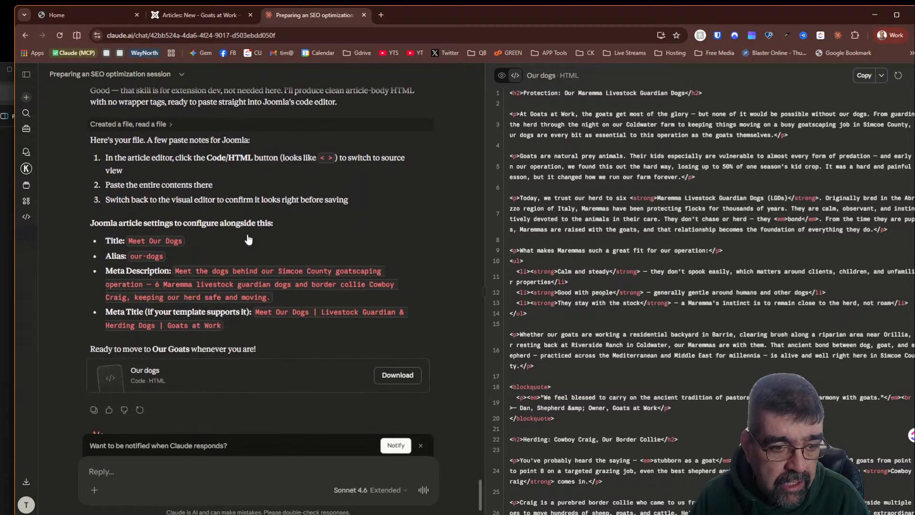
drag(126, 242, 183, 240)
right_click(183, 240)
click(196, 248)
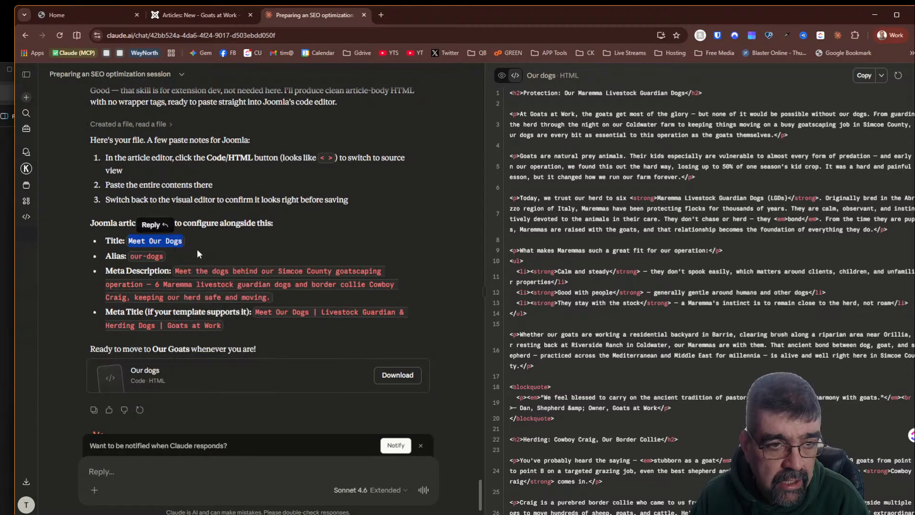
click(212, 18)
click(77, 160)
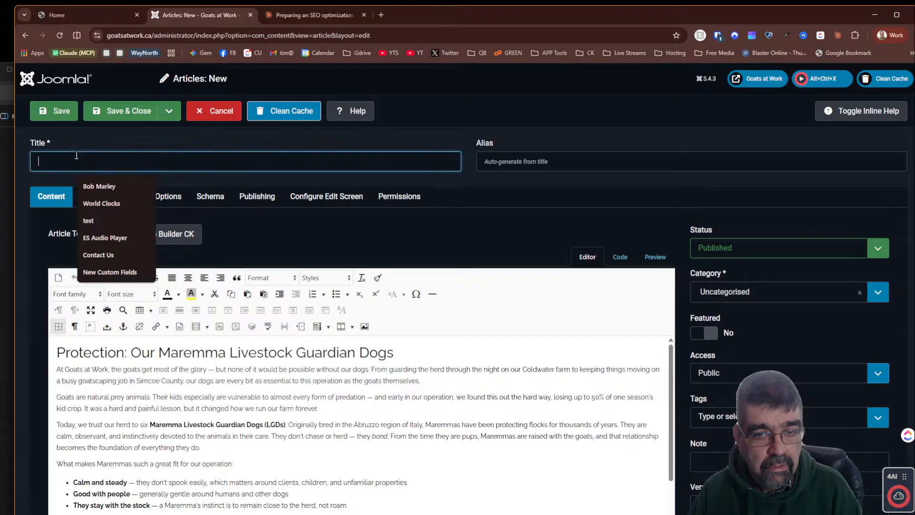
key(ctrl+v)
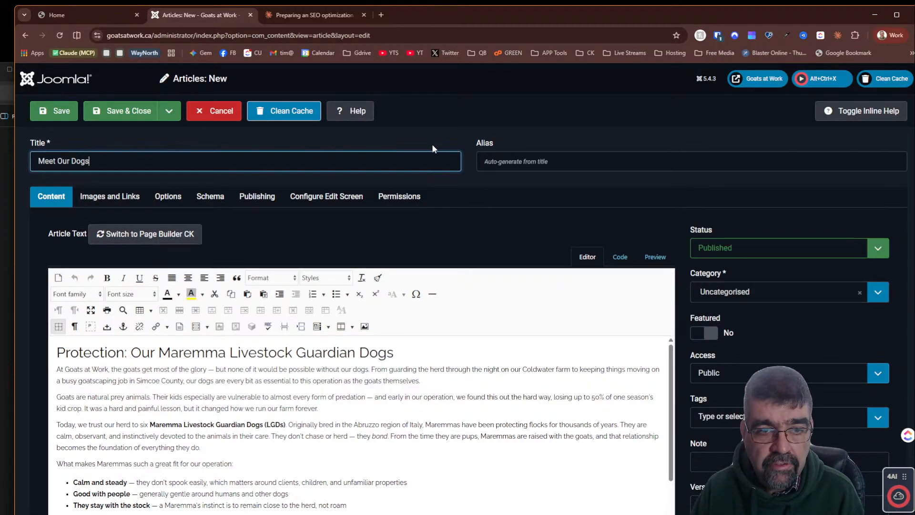
click(274, 17)
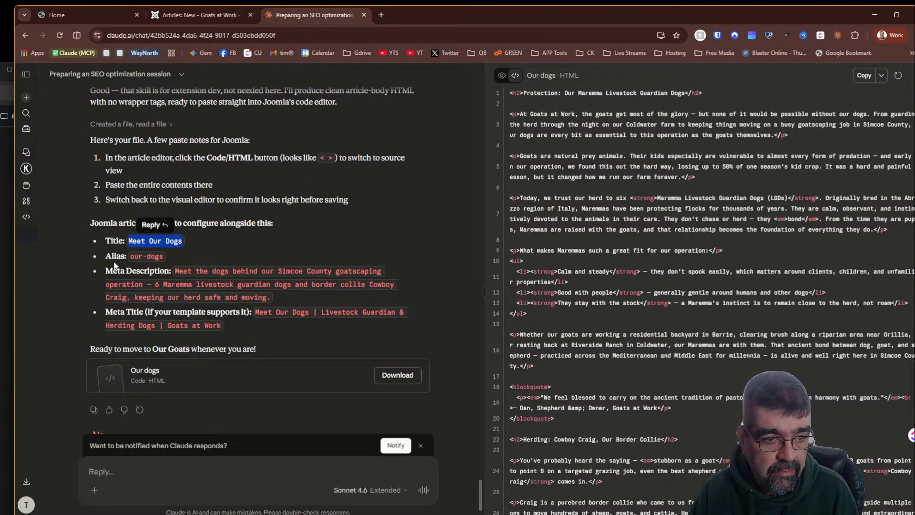
- Copy the suggested alias 'our-dogs' from Claude's reply and paste it into the article's Alias field
drag(130, 254, 163, 256)
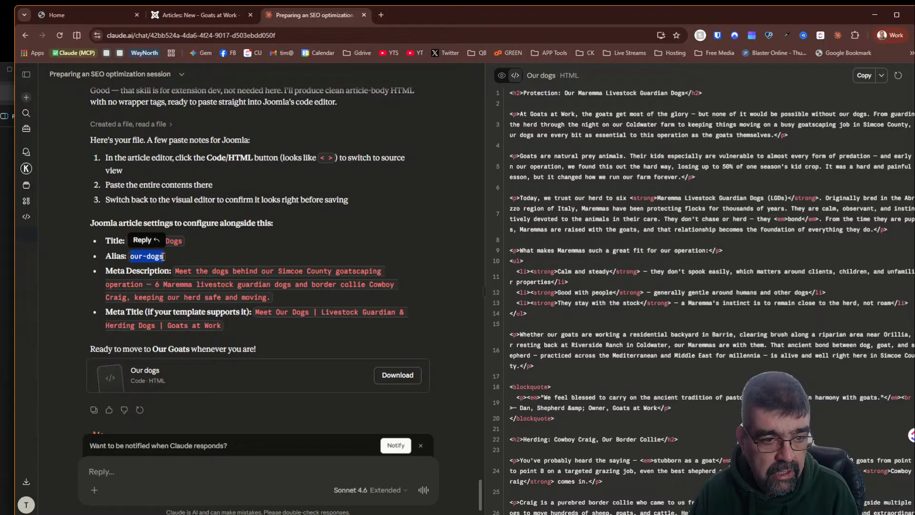
right_click(164, 256)
click(177, 265)
click(225, 16)
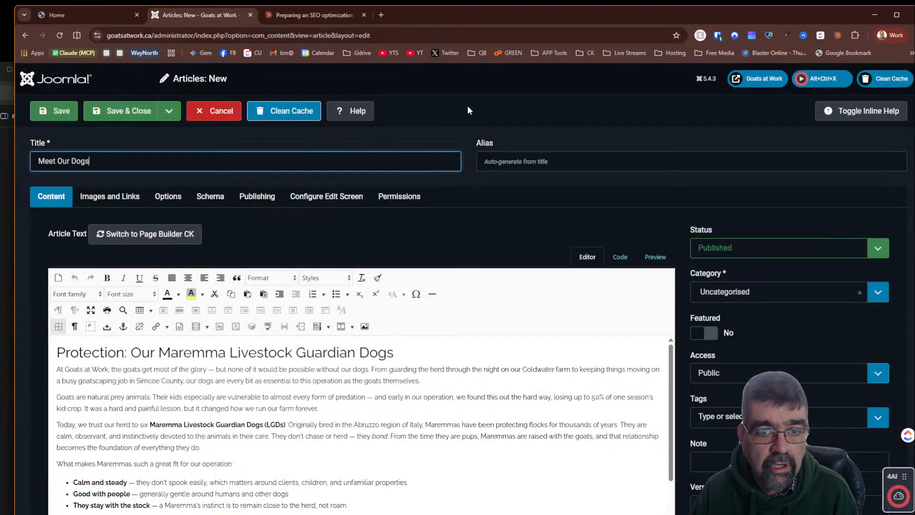
click(525, 162)
key(ctrl+v)
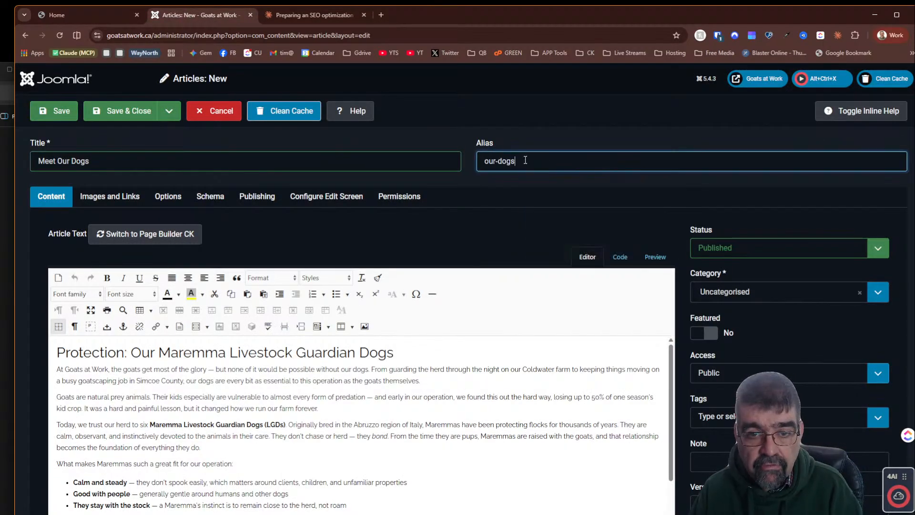
- Copy Claude's suggested meta description and paste it into the Meta Description field on the article's Publishing tab
click(288, 21)
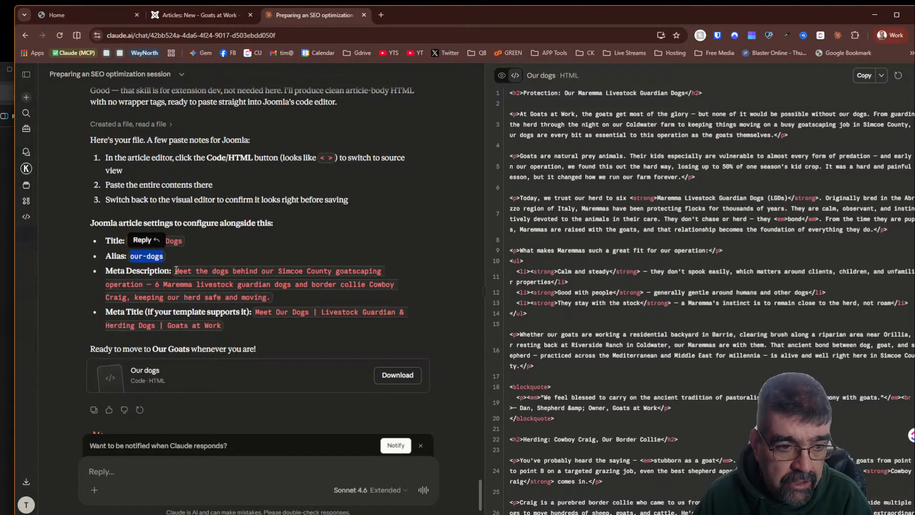
drag(175, 270, 281, 292)
right_click(275, 278)
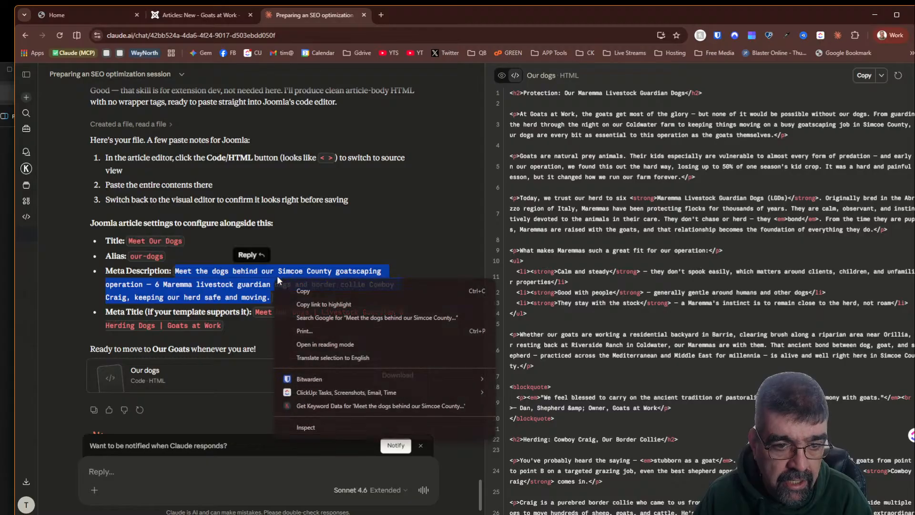
click(296, 285)
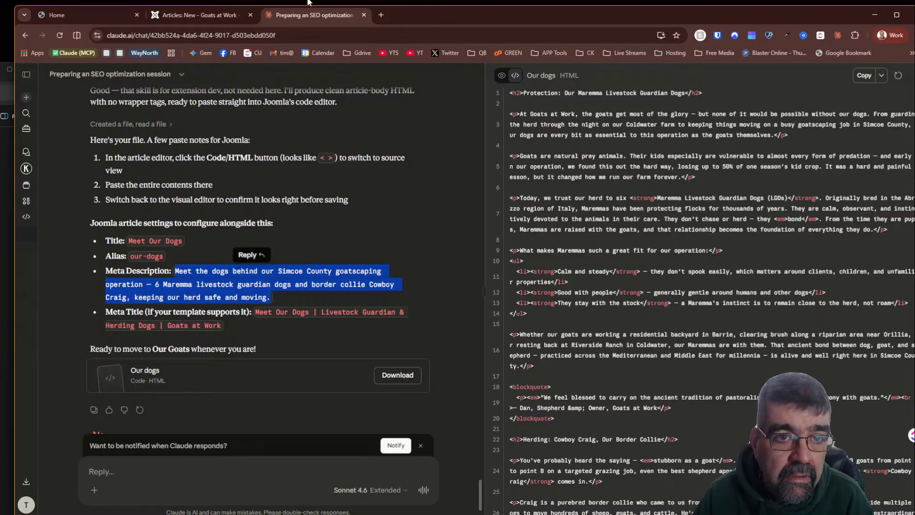
click(211, 19)
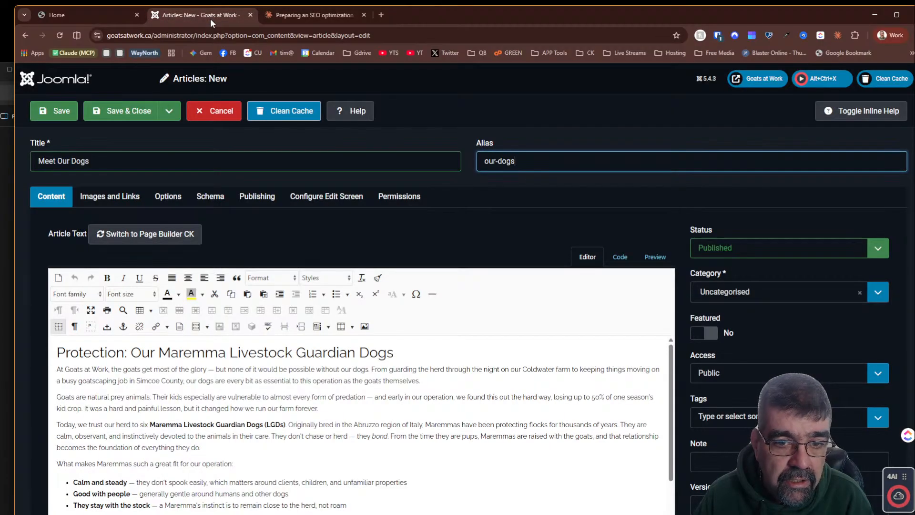
click(255, 203)
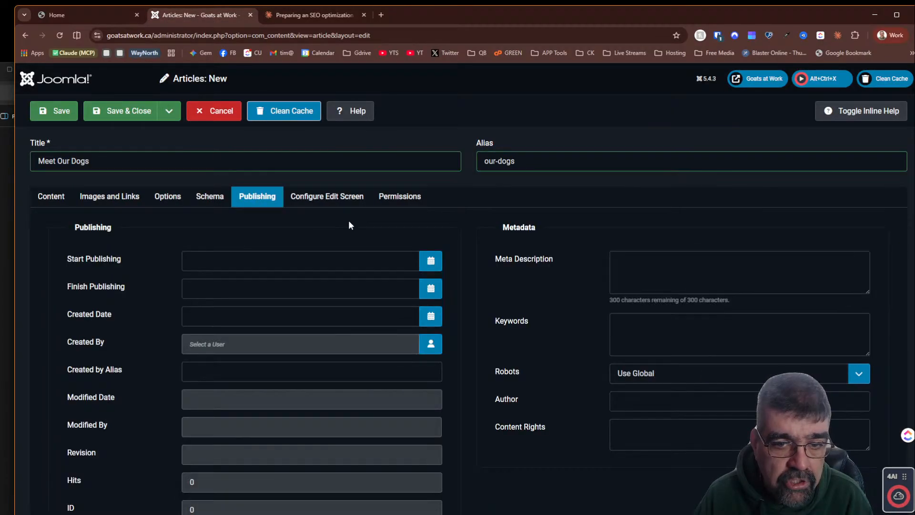
click(661, 262)
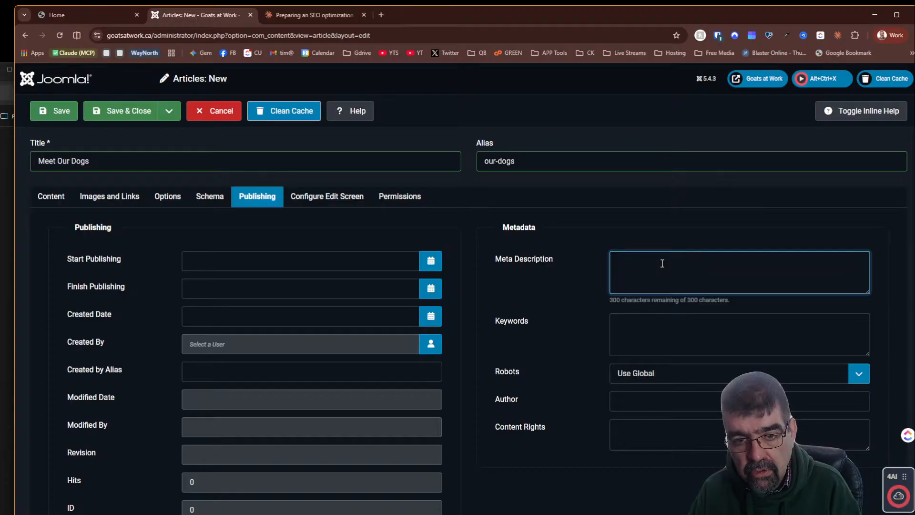
key(ctrl+v)
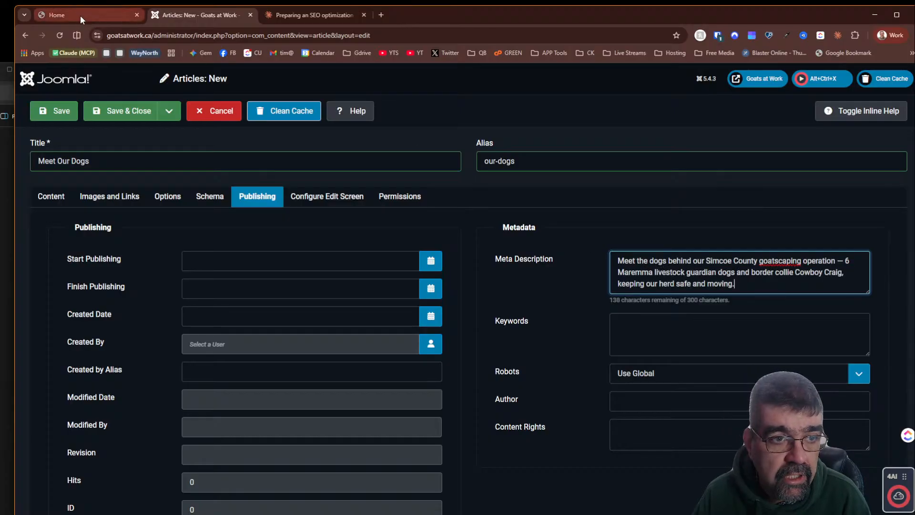
click(80, 16)
click(300, 16)
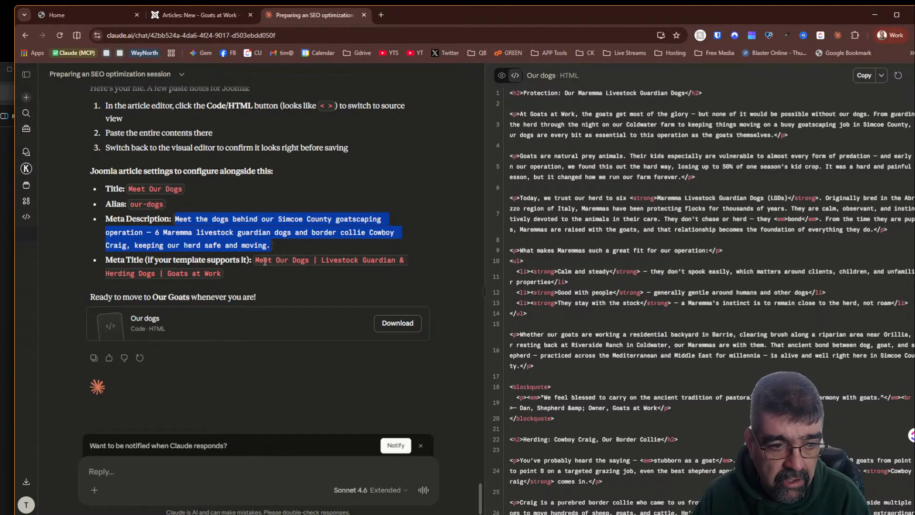
click(200, 14)
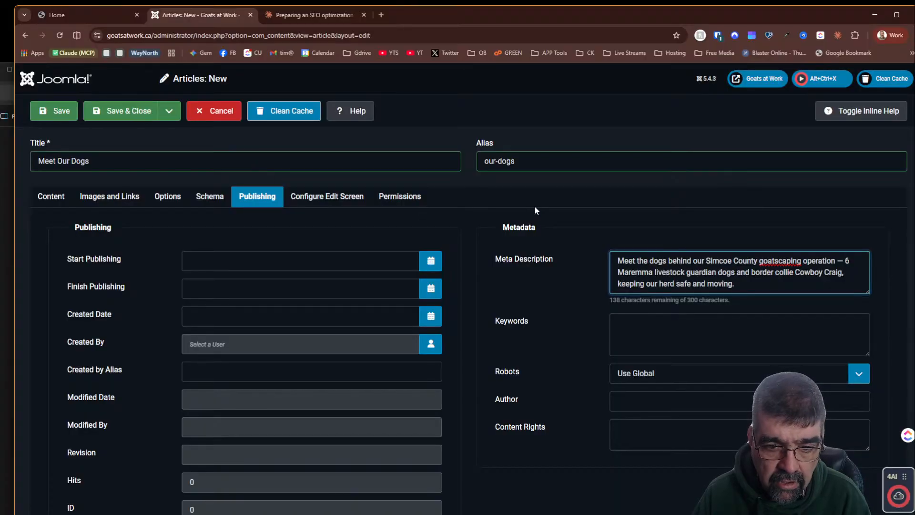
scroll(534, 210, down, 1)
scroll(534, 210, up, 1)
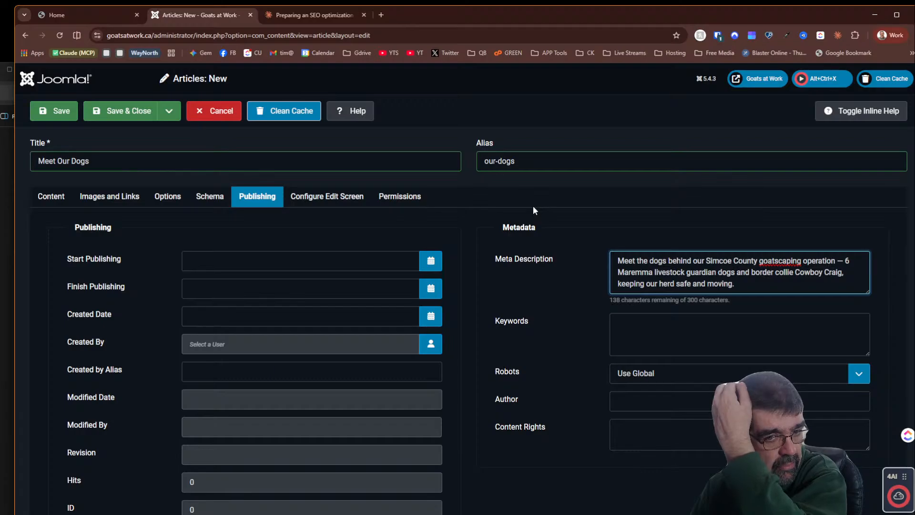
right_click(532, 204)
click(522, 193)
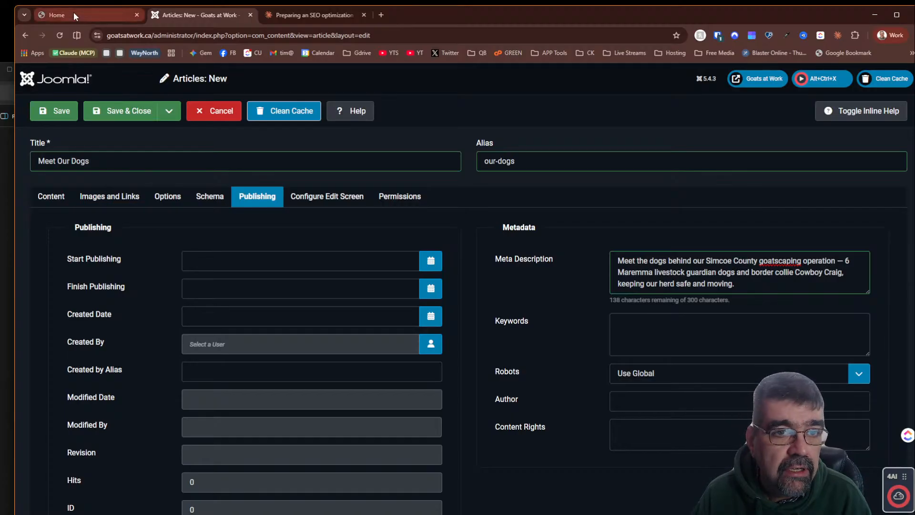
- Ask Claude in a reply: 'for the html, use pure bootstrap'
click(316, 15)
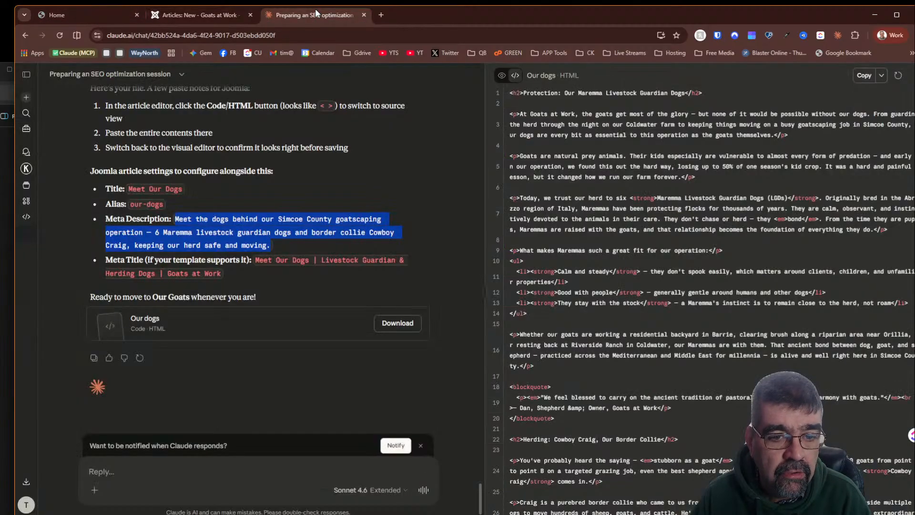
click(230, 483)
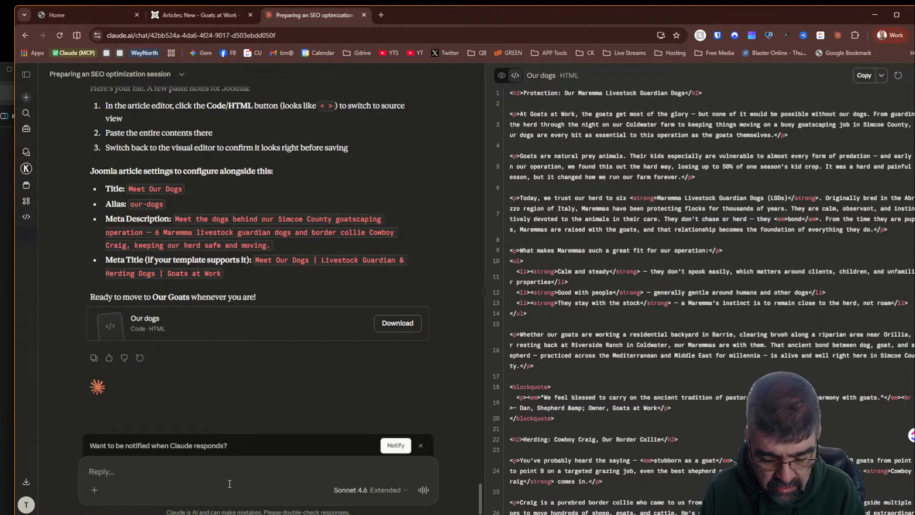
text(for the )
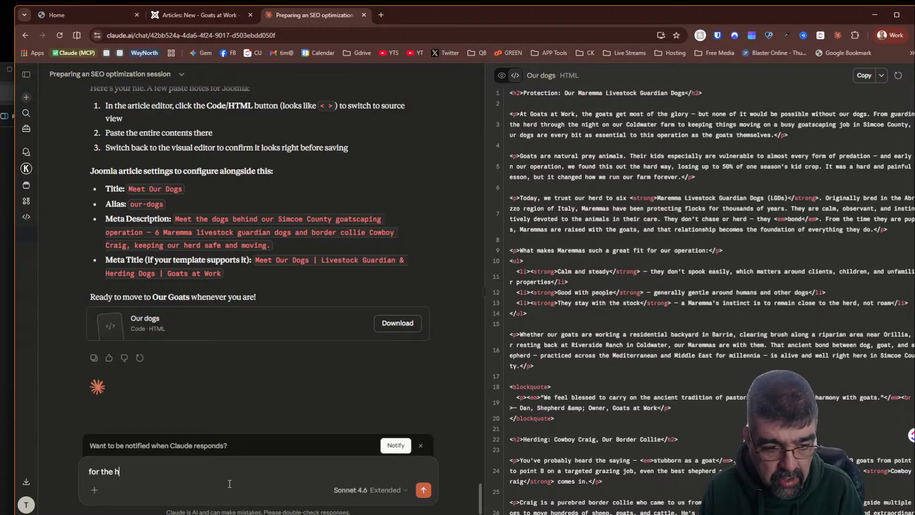
text(html )
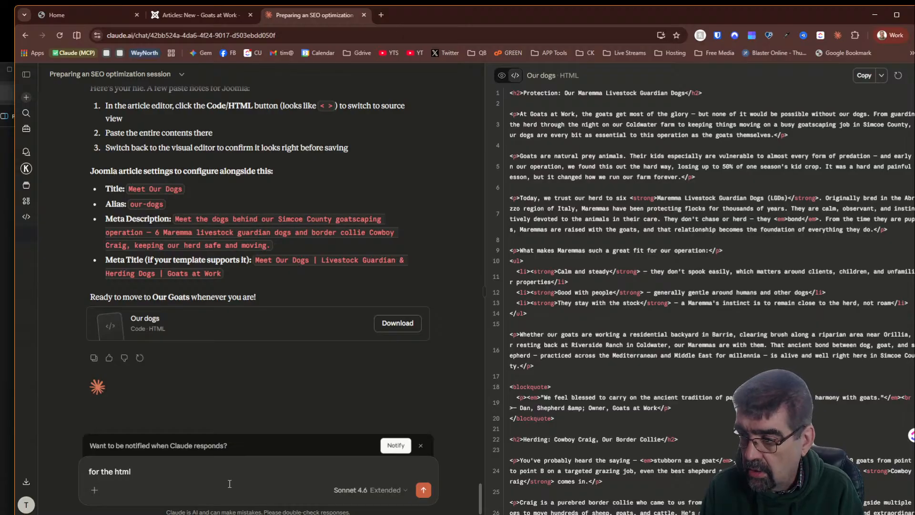
text(, use pure)
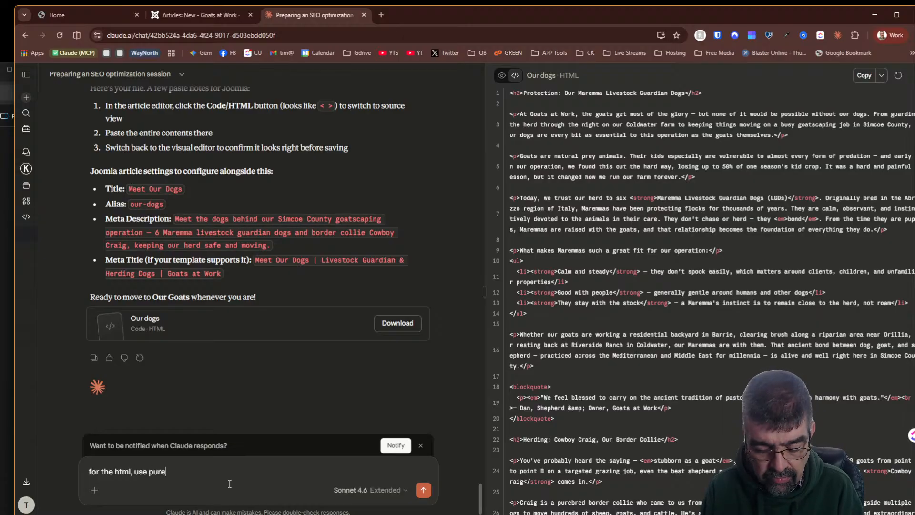
text( bootst)
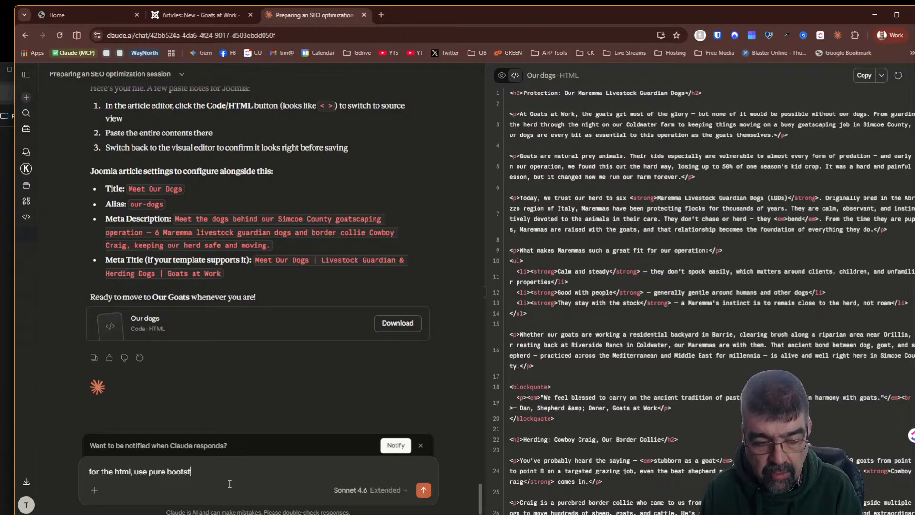
text(rap)
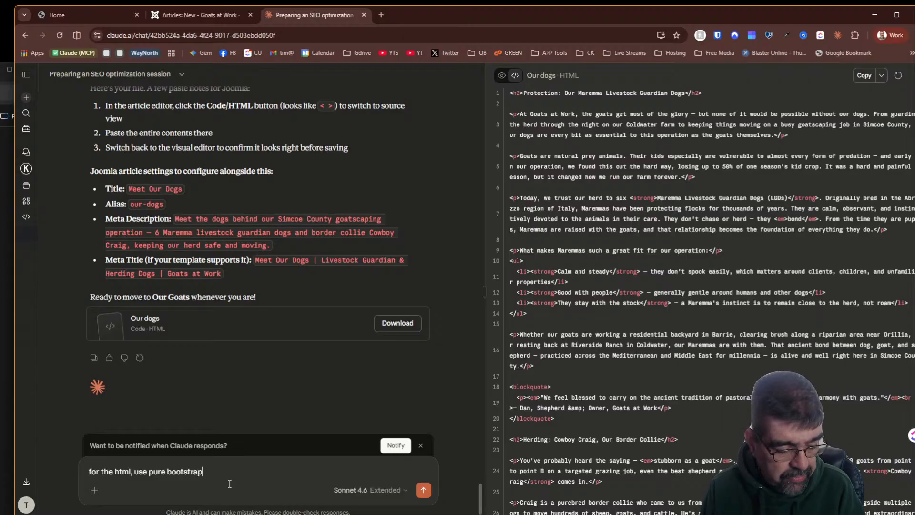
key(Return)
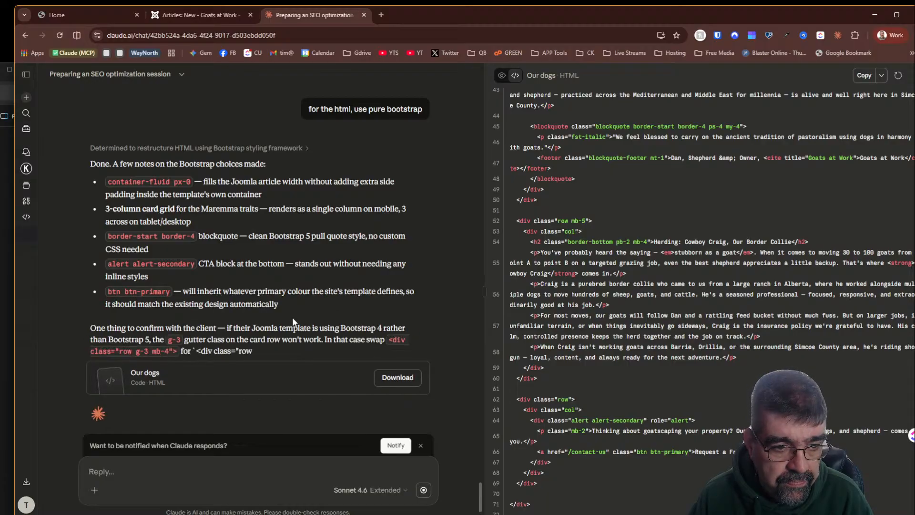
- Copy the Bootstrap version of the Our dogs HTML and replace the article's entire code with it, returning to the visual editor
click(864, 77)
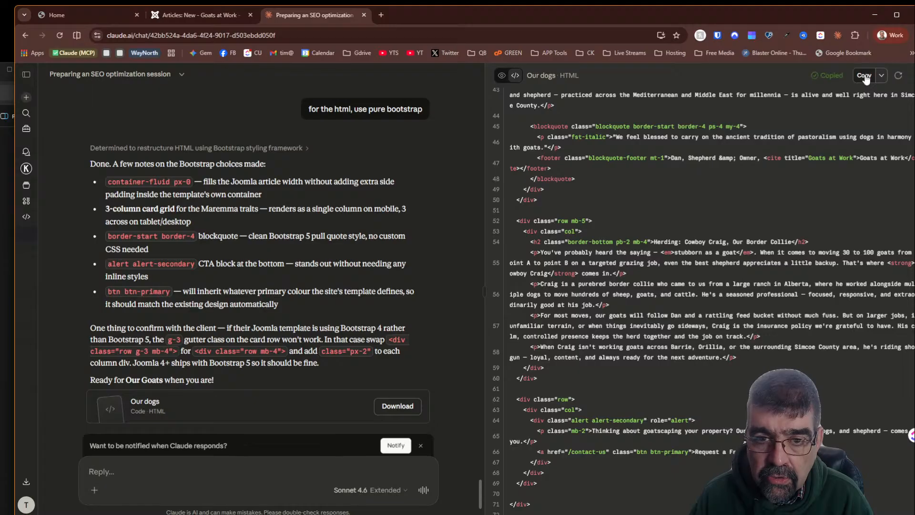
click(211, 15)
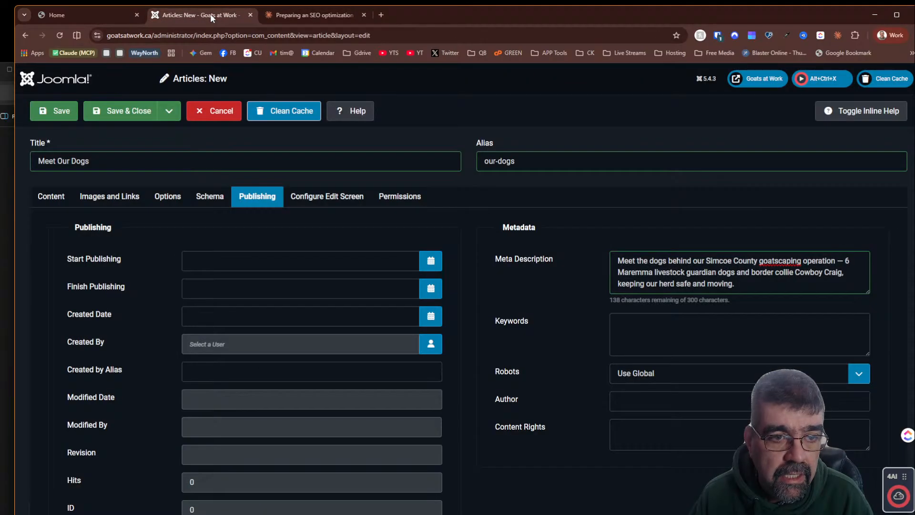
click(52, 196)
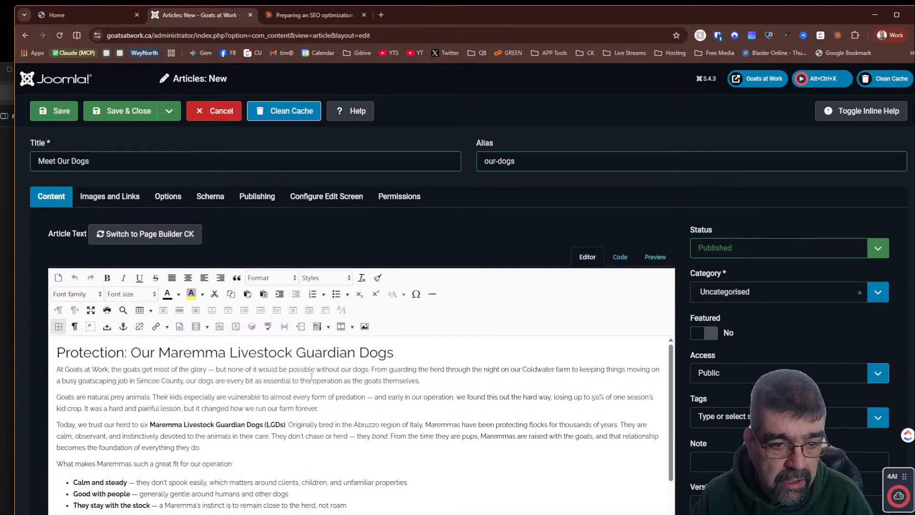
click(620, 257)
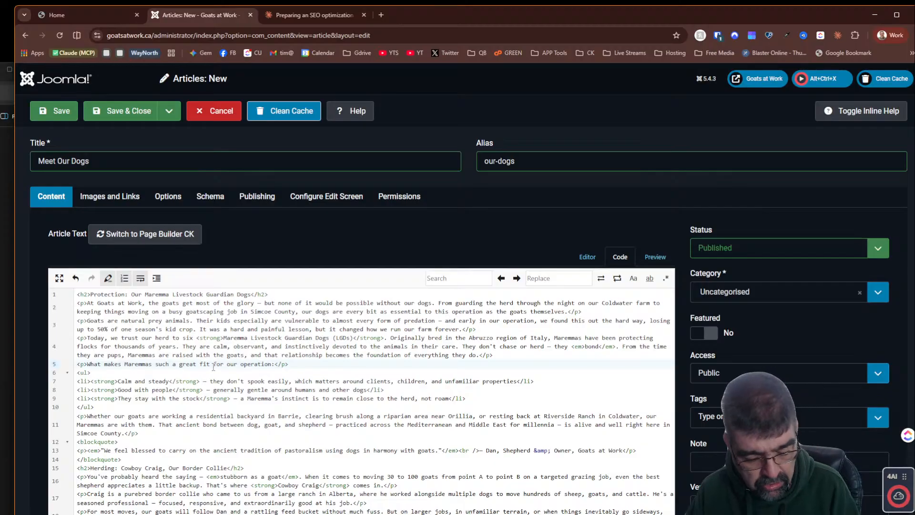
key(ctrl+a)
key(ctrl+v)
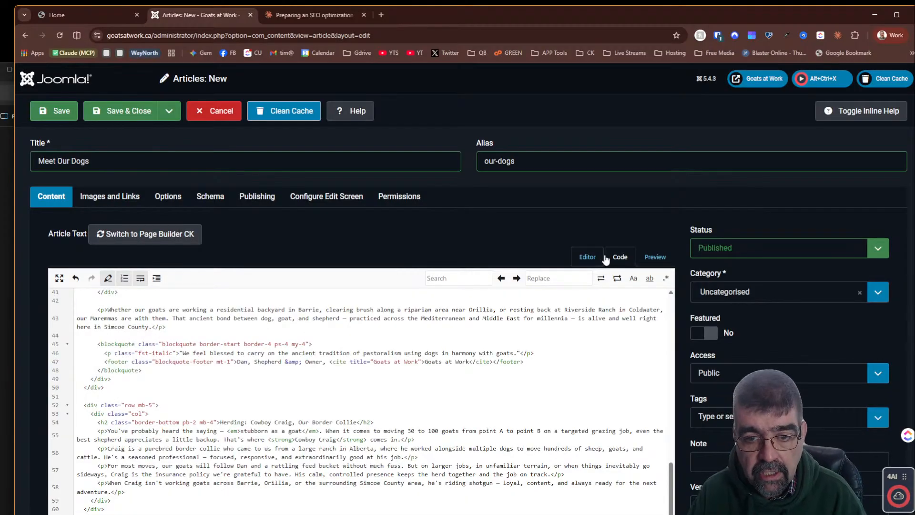
click(591, 260)
- Scroll through the article in the visual editor to review the Bootstrap-formatted content
scroll(519, 338, down, 3)
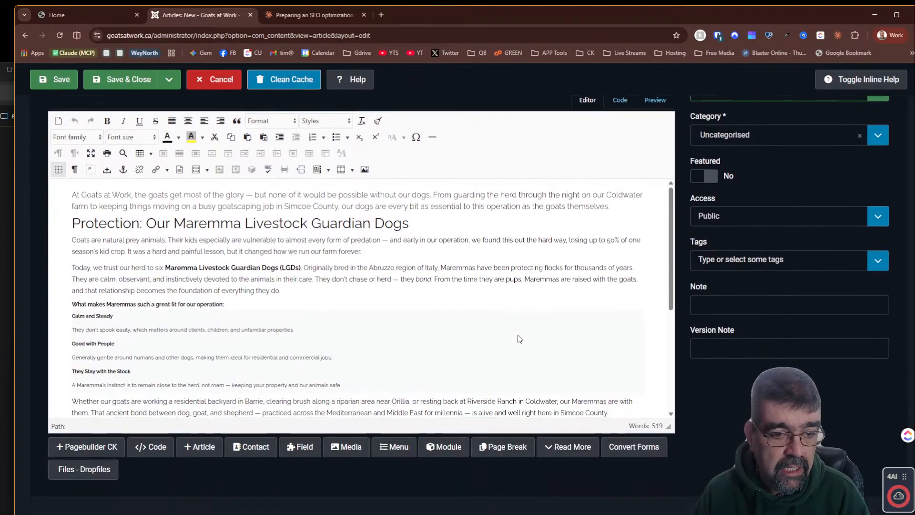
scroll(348, 249, down, 2)
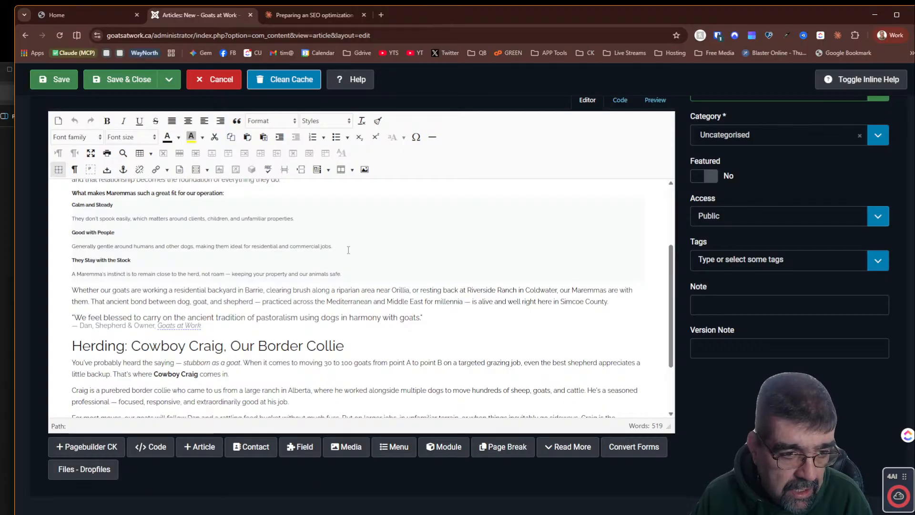
click(287, 274)
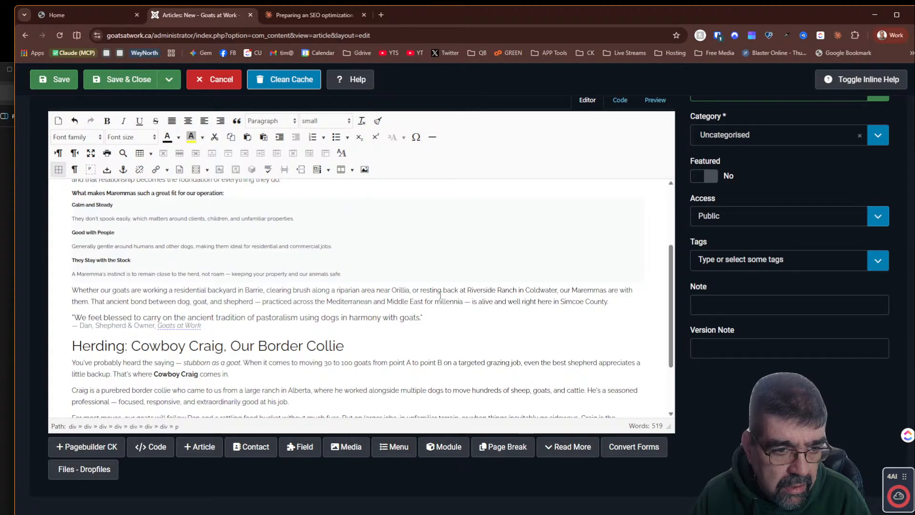
scroll(439, 295, down, 2)
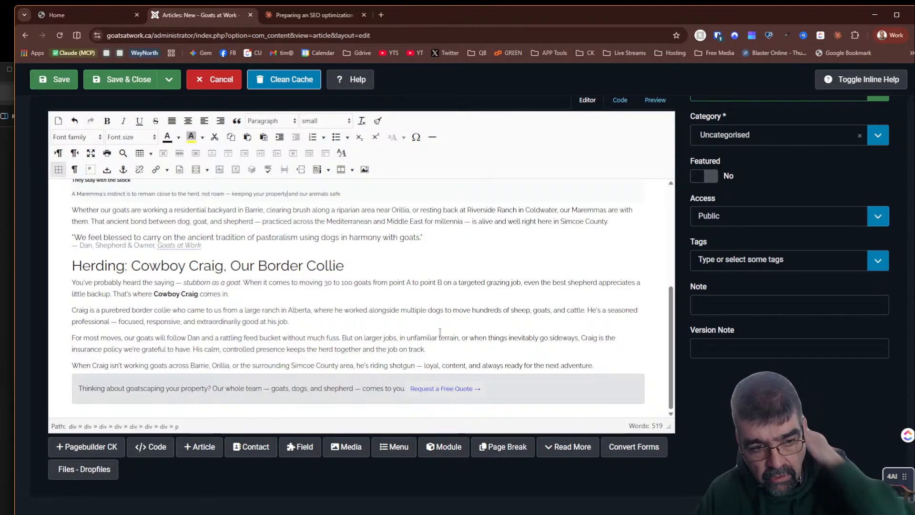
click(430, 317)
scroll(431, 318, up, 4)
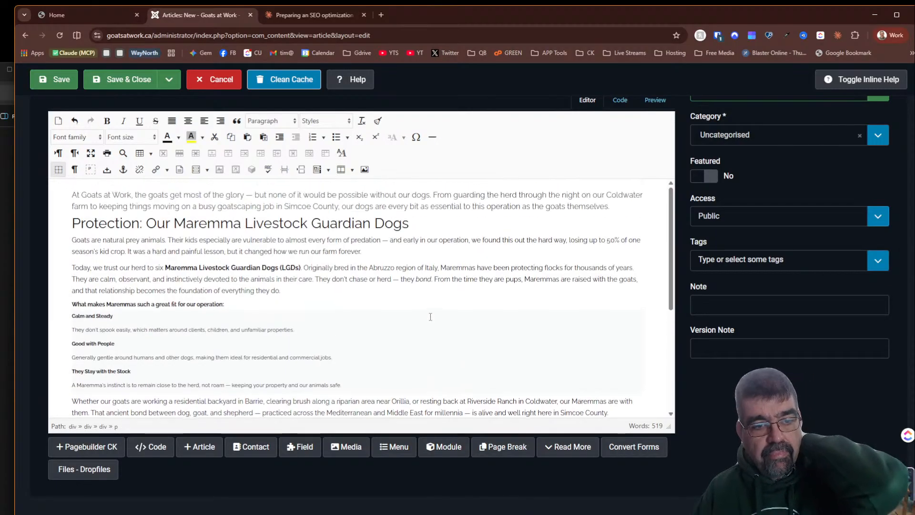
scroll(433, 321, down, 2)
scroll(434, 323, up, 4)
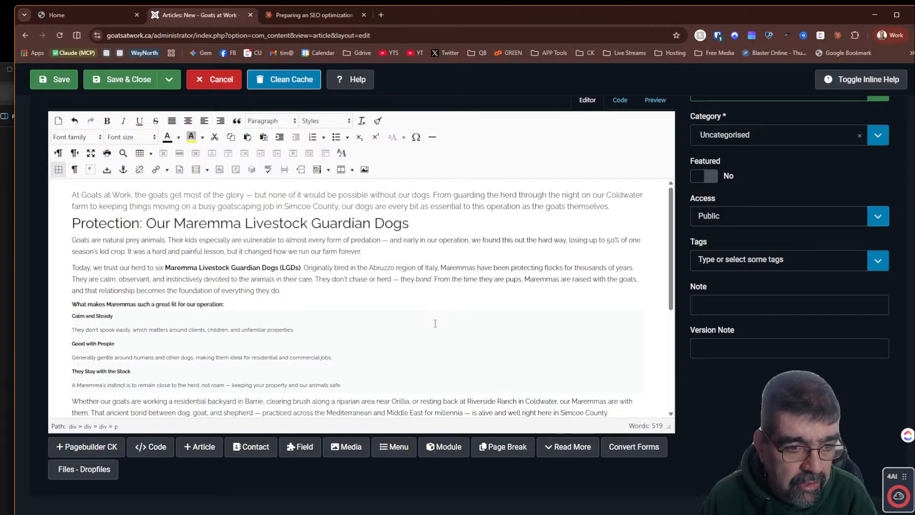
scroll(435, 326, up, 3)
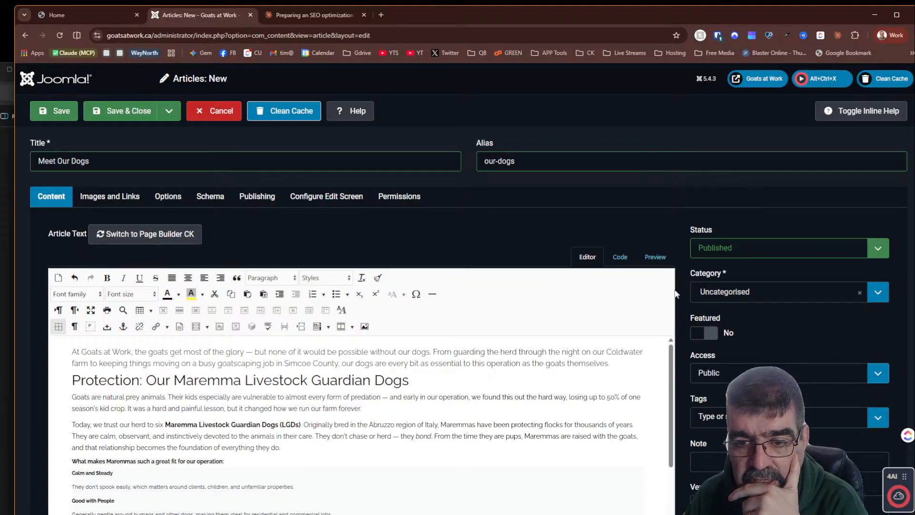
click(699, 300)
click(698, 301)
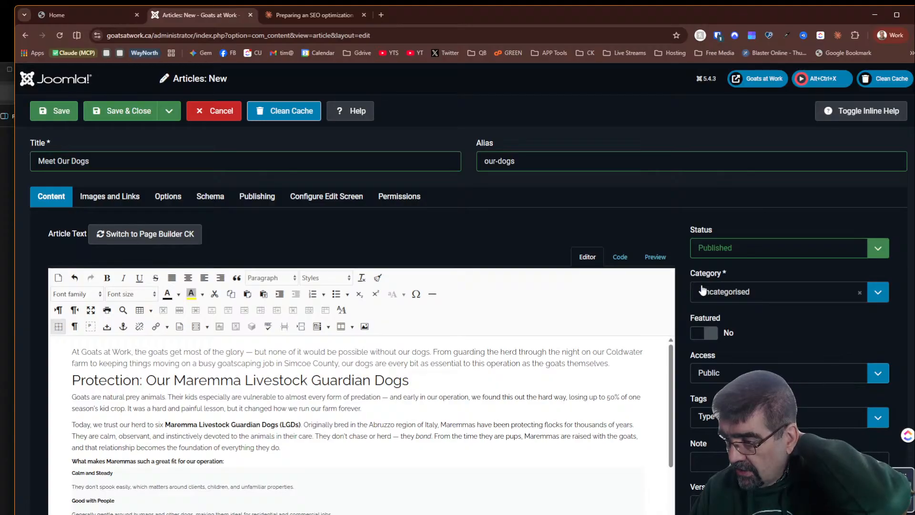
- Switch to the Claude chat and reply 'This is a Joomla 6 site'
click(307, 21)
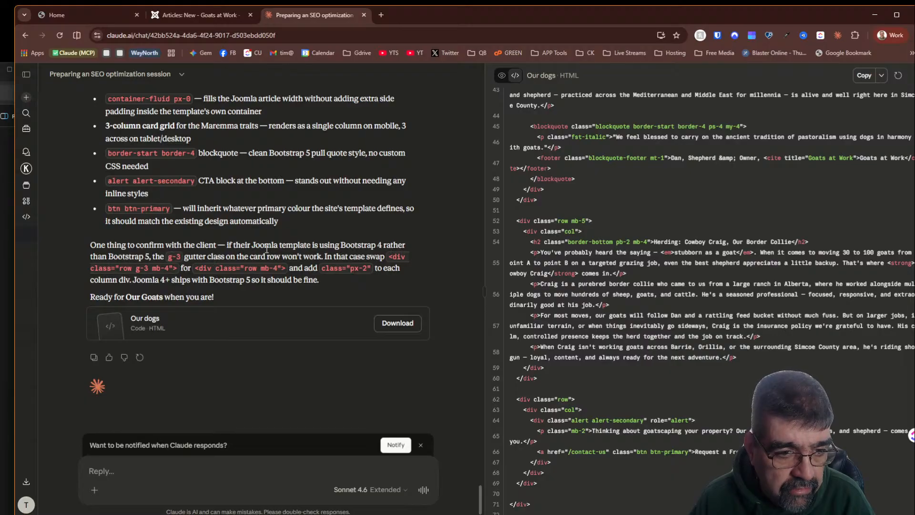
right_click(153, 473)
click(144, 471)
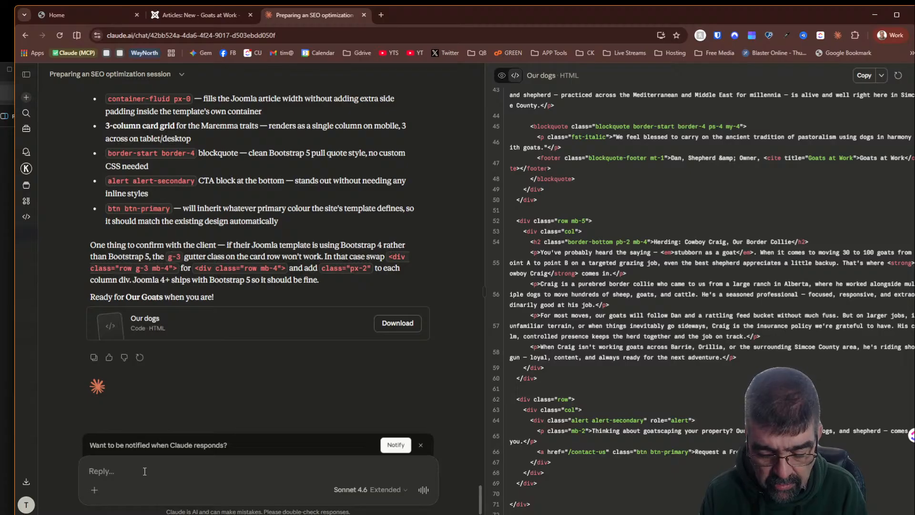
text(This is a Joom)
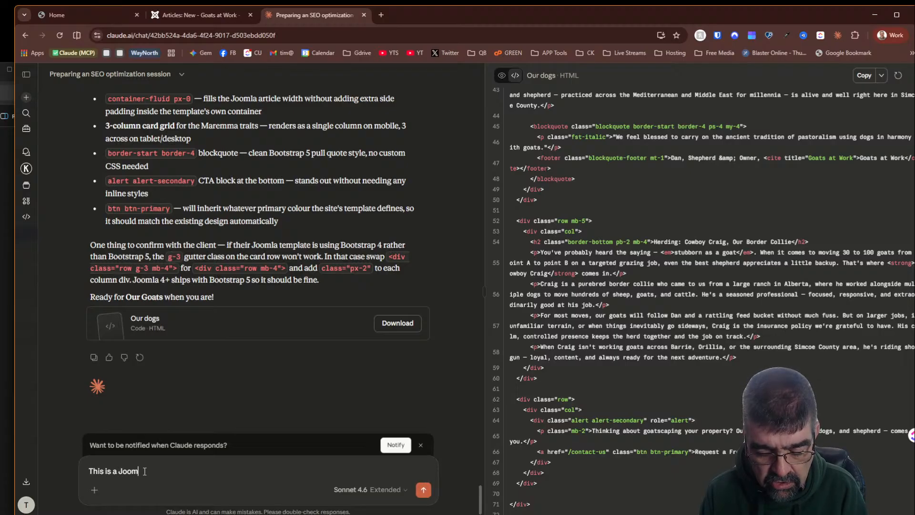
text(la 6 site)
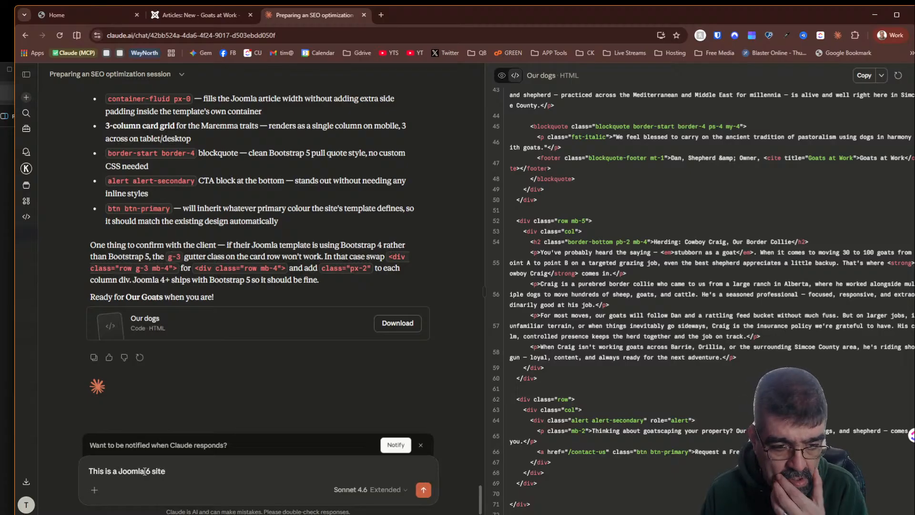
key(Return)
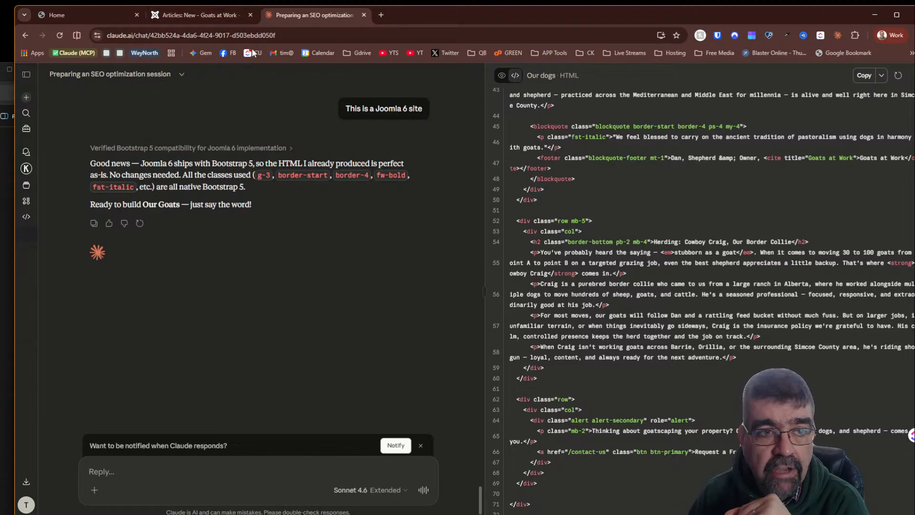
- Ask Claude in a reply: 'include a comma separated listing of keywords and phrases in your work too'
mouse_move(185, 16)
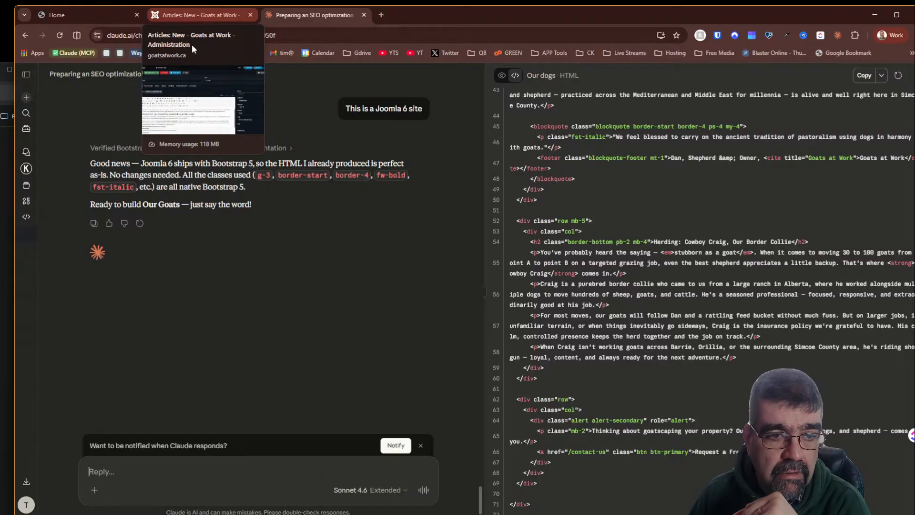
scroll(276, 265, up, 10)
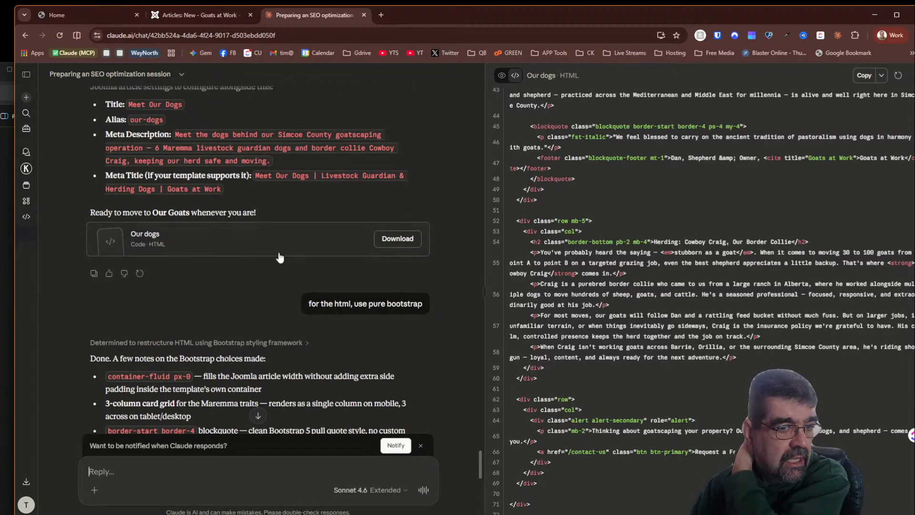
scroll(279, 257, up, 3)
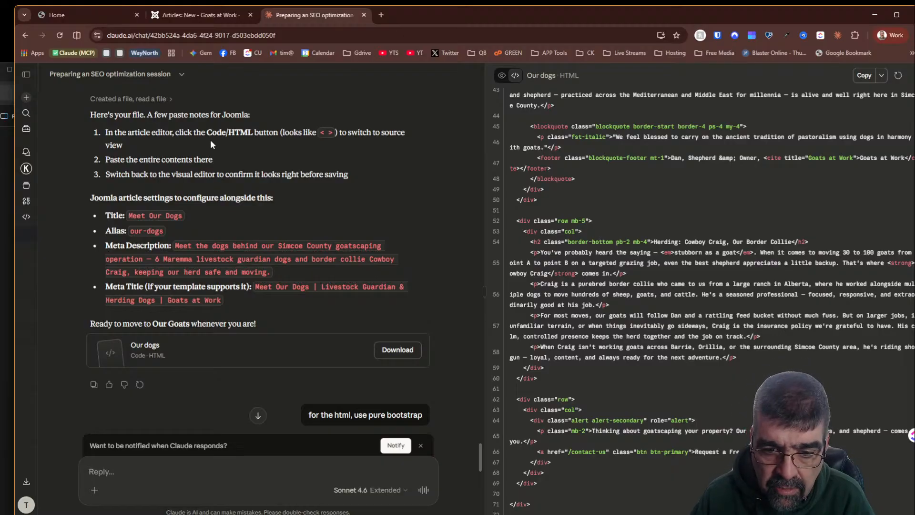
scroll(210, 139, down, 7)
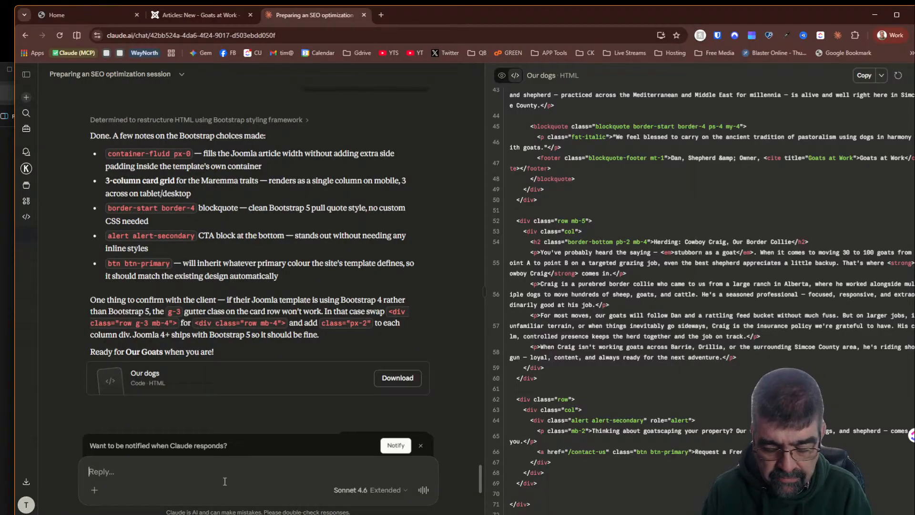
text(give)
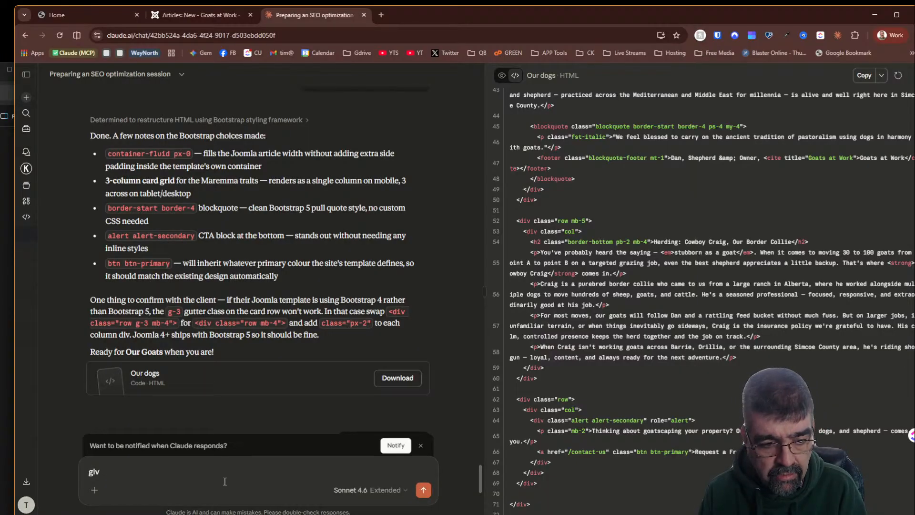
key(BackSpace)
key(BackSpace)
key(BackSpace)
text(inlucde)
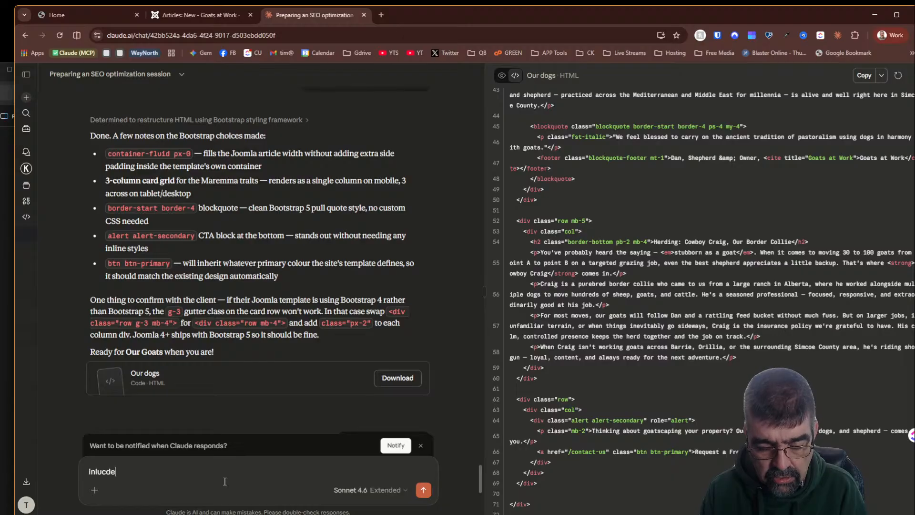
key(BackSpace)
key(BackSpace)
key(BackSpace)
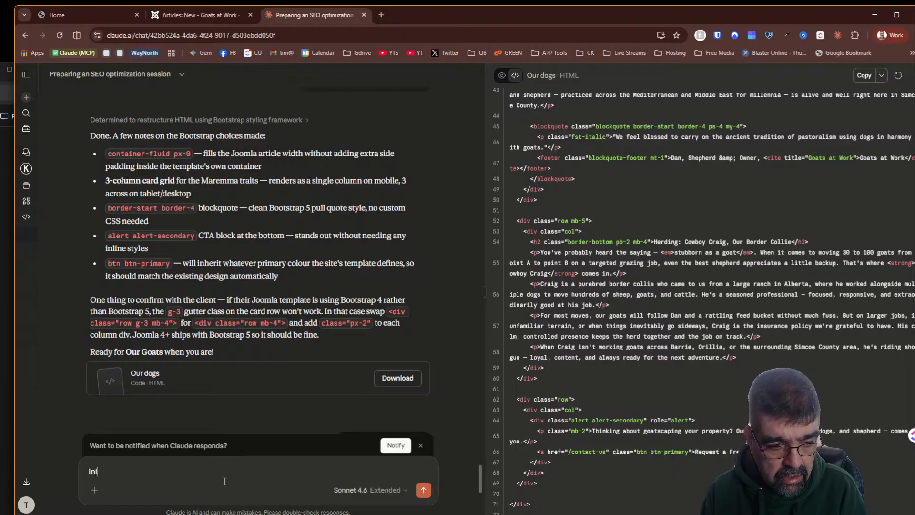
text(clude a co)
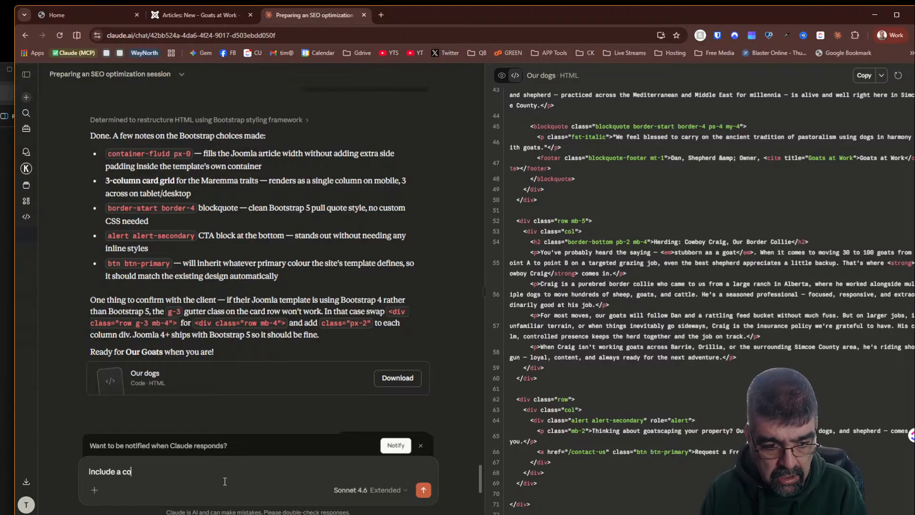
text(mma )
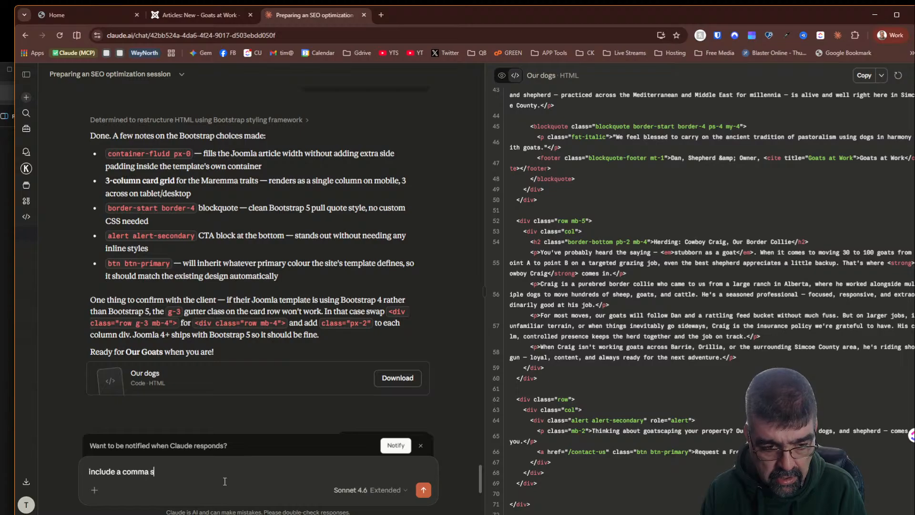
text(seprated )
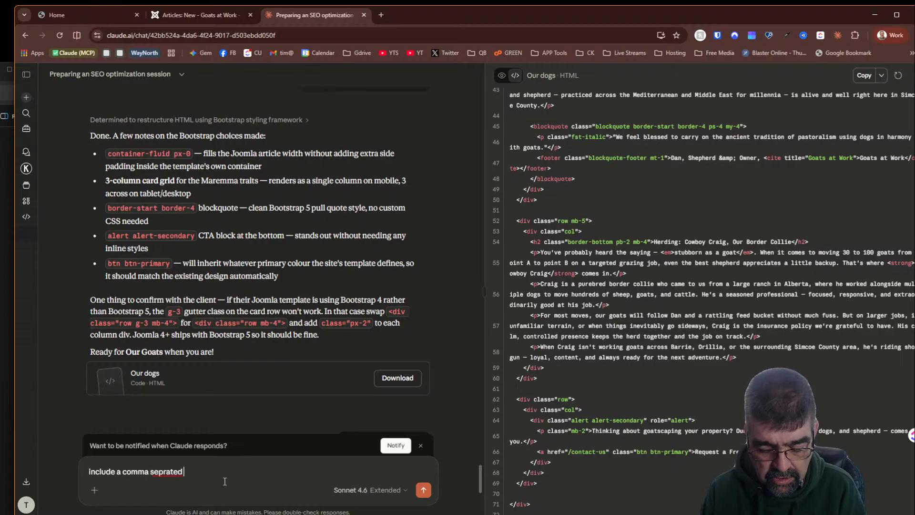
text(lsitnig of)
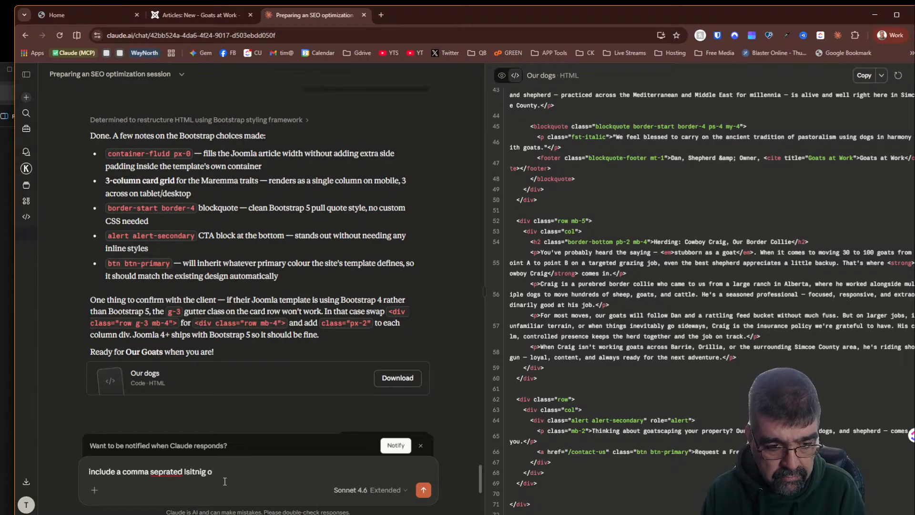
key(BackSpace)
key(BackSpace)
key(BackSpace)
key(BackSpace)
key(BackSpace)
key(BackSpace)
key(BackSpace)
key(BackSpace)
key(BackSpace)
key(BackSpace)
key(BackSpace)
key(BackSpace)
key(BackSpace)
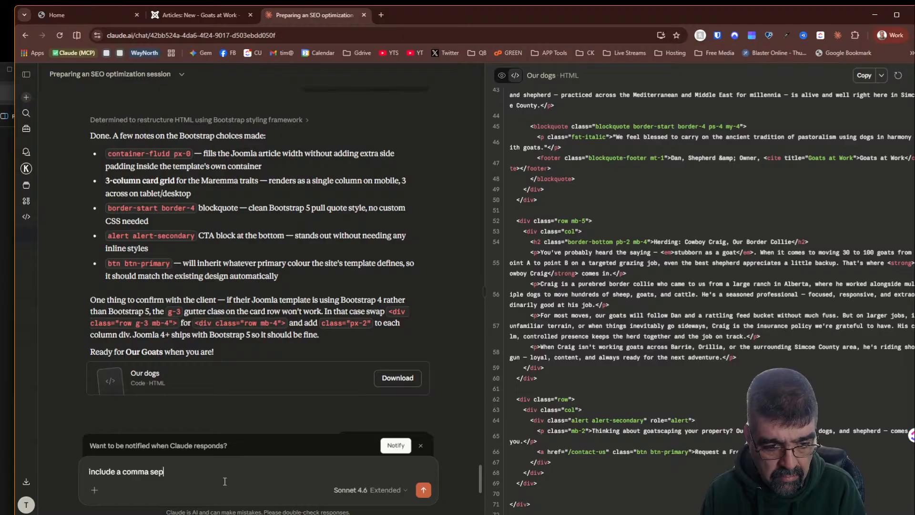
text(erated l)
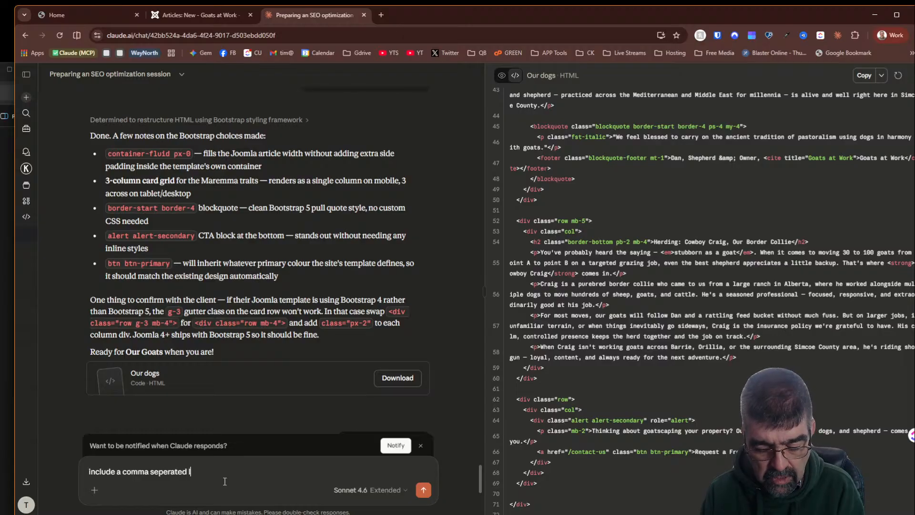
text(siting of keywords in)
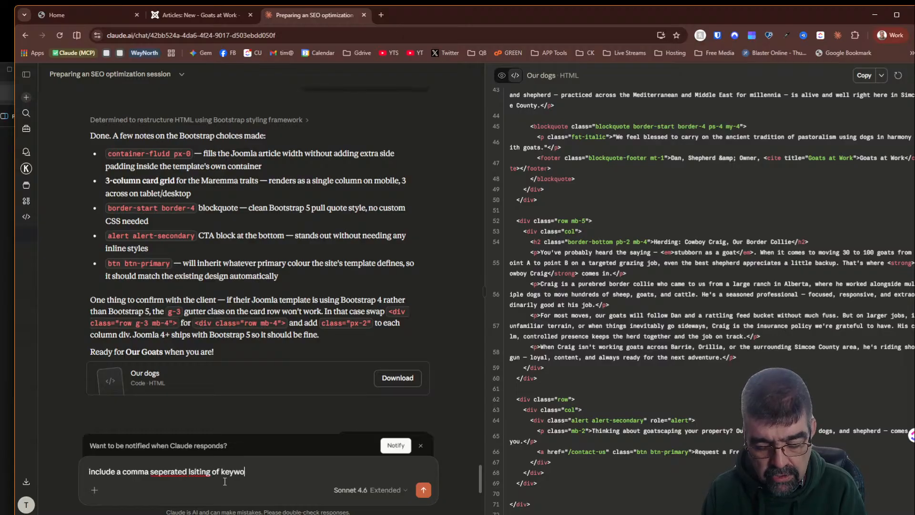
key(Left)
key(Left)
key(Left)
key(Left)
key(Left)
key(Left)
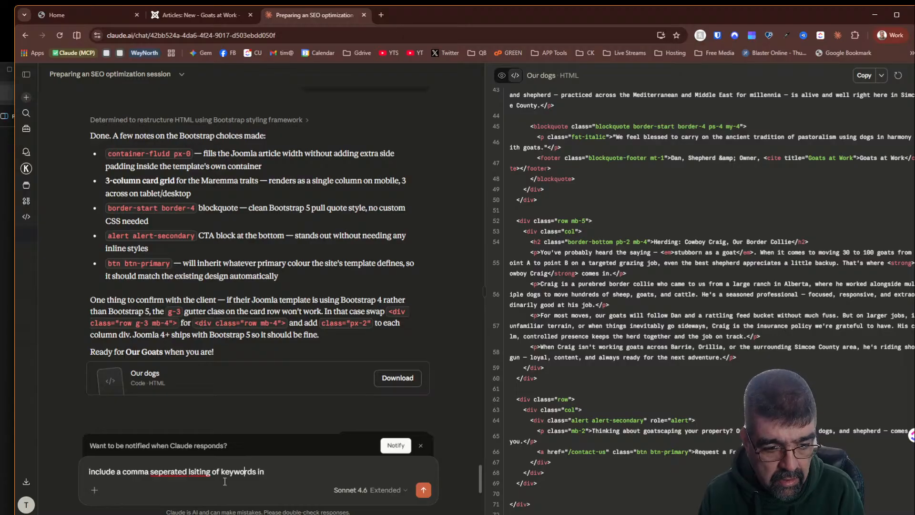
key(BackSpace)
key(Right)
text(s)
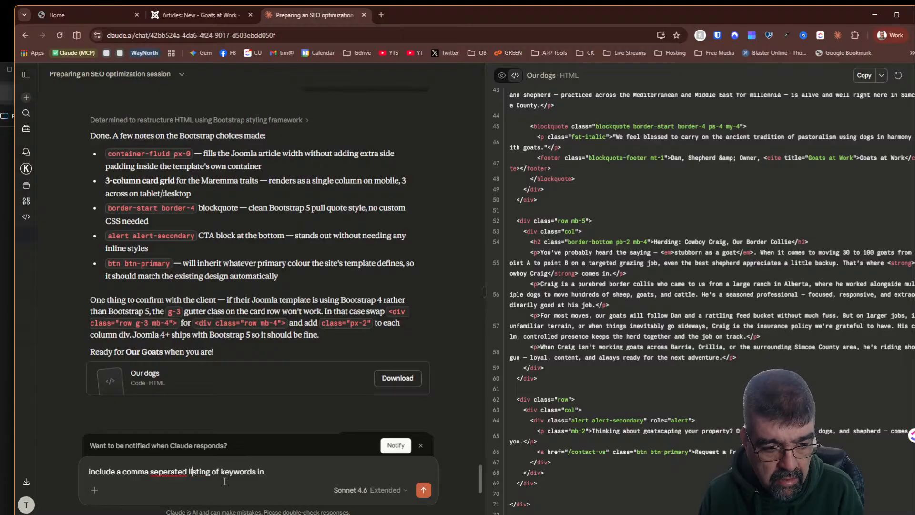
key(BackSpace)
text(a)
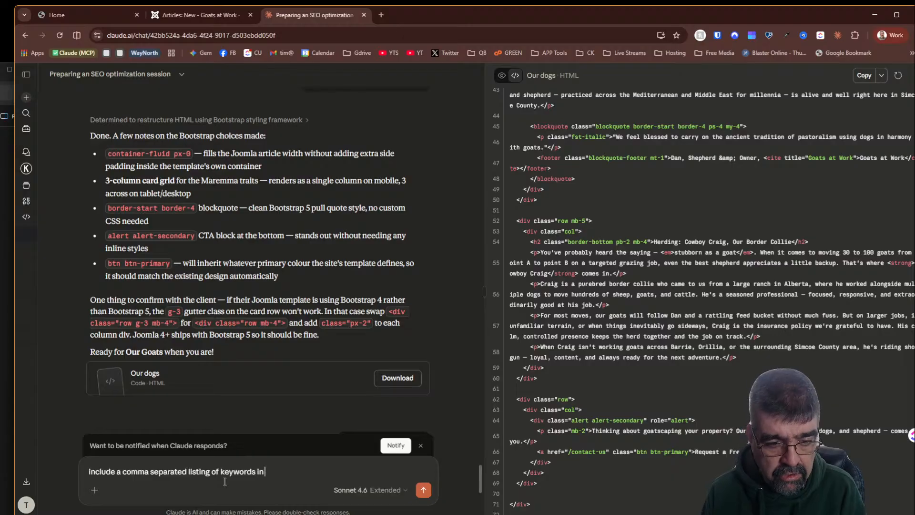
key(BackSpace)
key(BackSpace)
text(an)
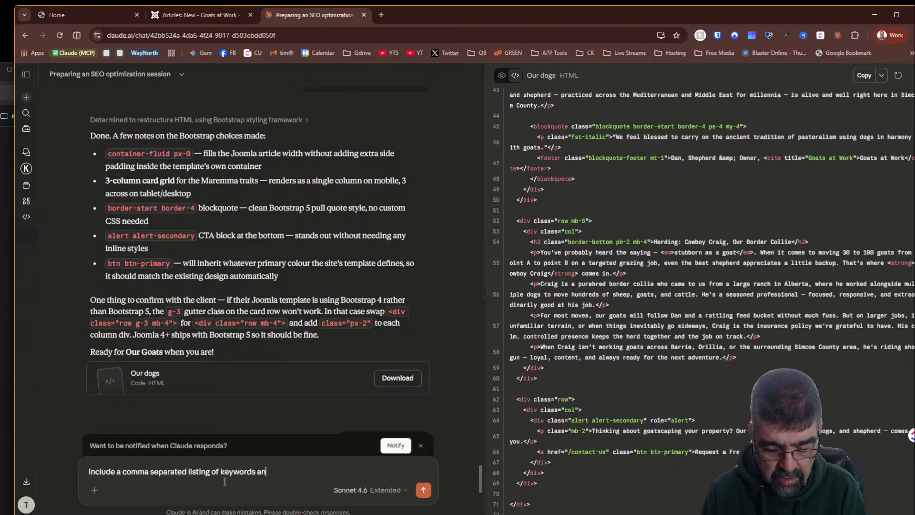
text(d prhases)
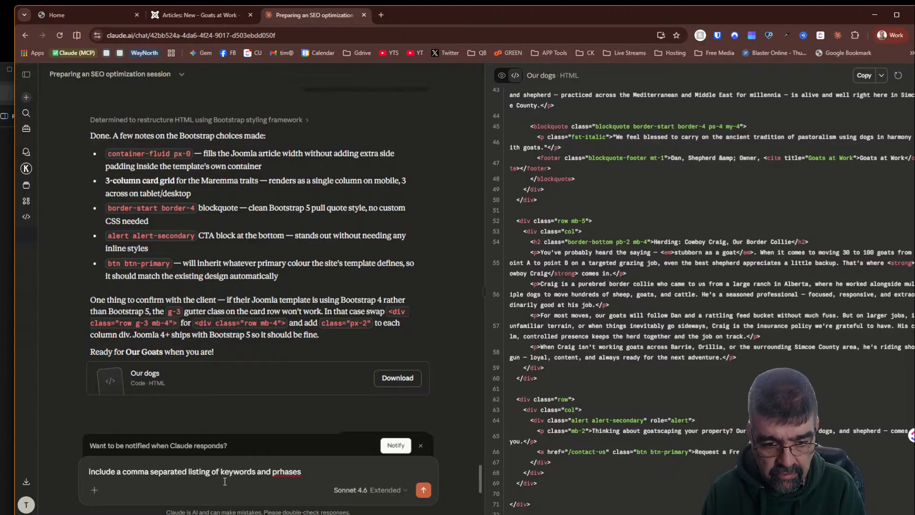
key(BackSpace)
key(BackSpace)
key(BackSpace)
key(BackSpace)
key(BackSpace)
key(BackSpace)
text(hr)
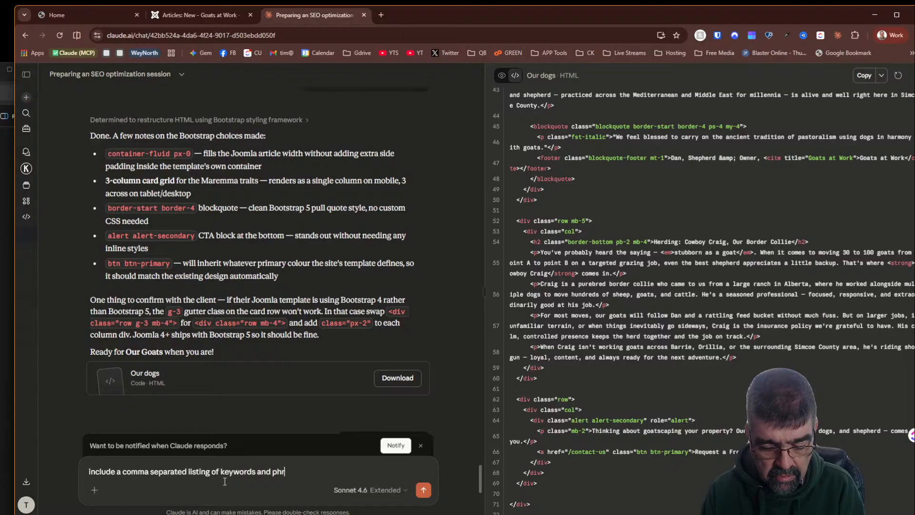
text(ases in your work too)
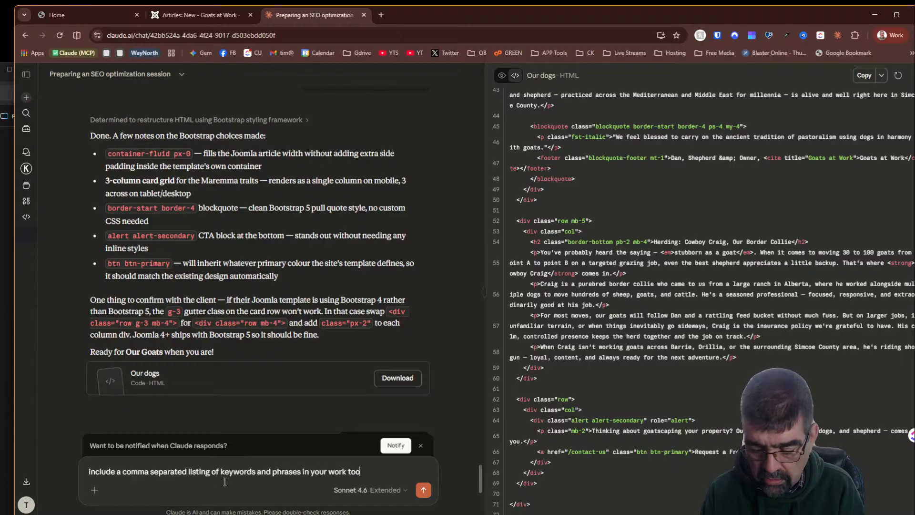
key(Return)
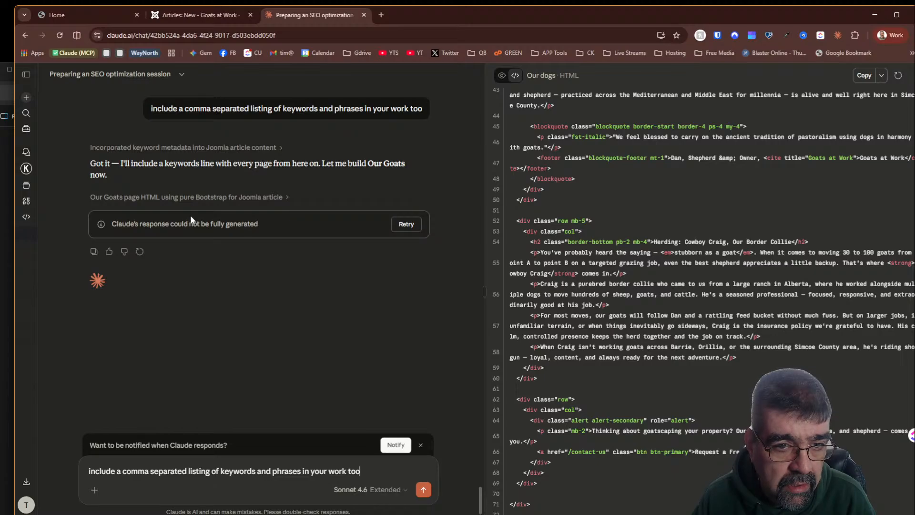
- Replace the leftover reply text with 'do the keywords for the dog page first' and send it to Claude
scroll(190, 219, up, 3)
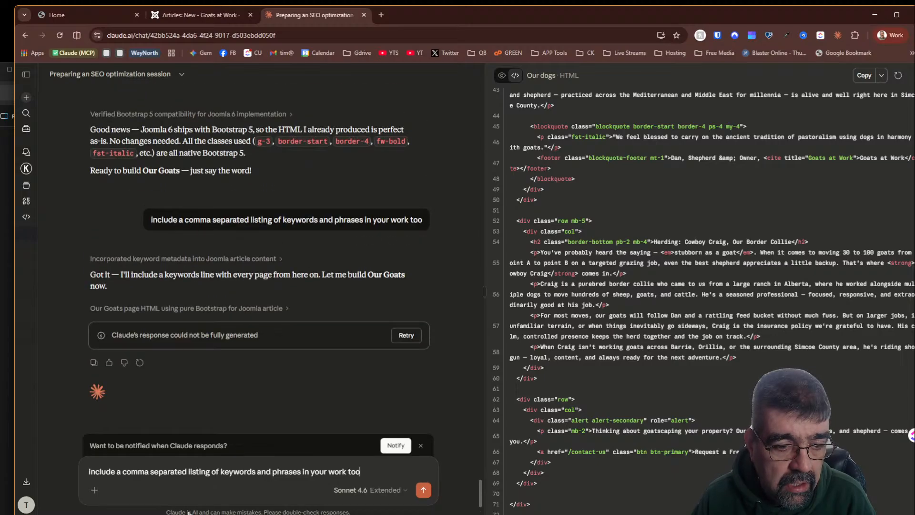
scroll(165, 422, down, 3)
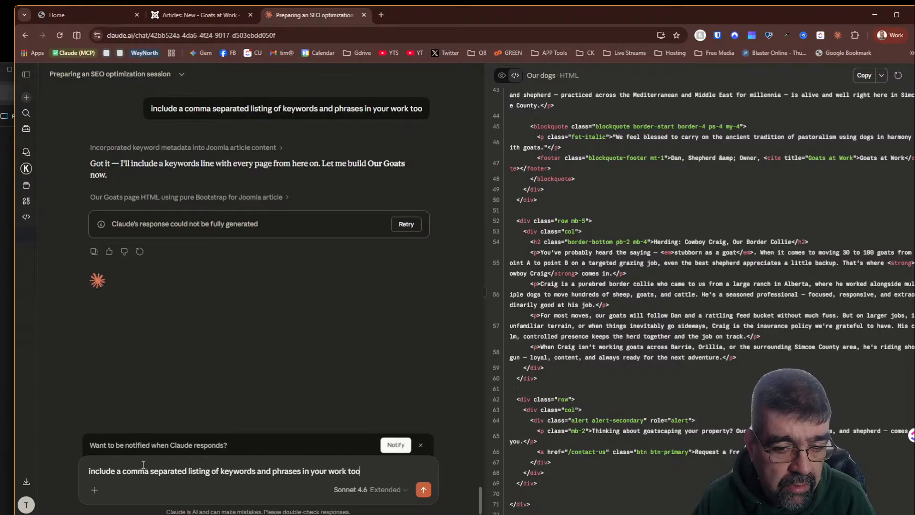
drag(362, 471, 235, 464)
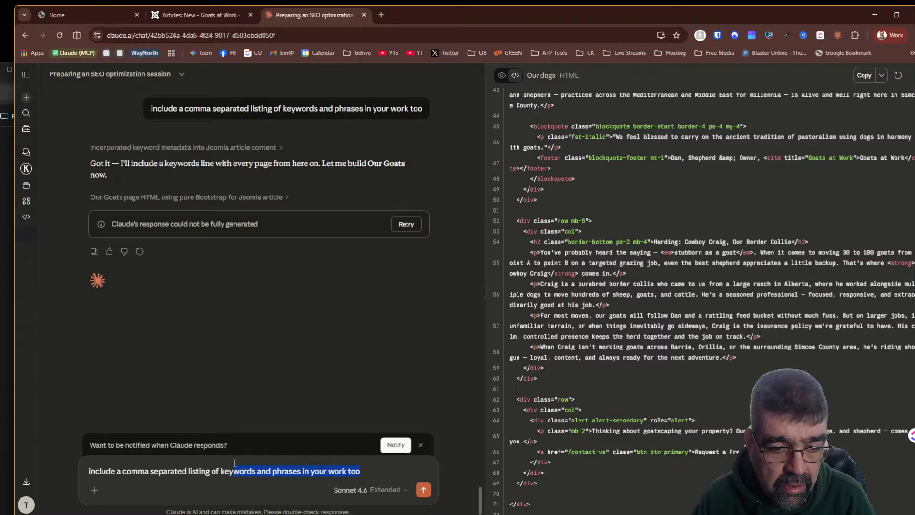
key(ctrl+a)
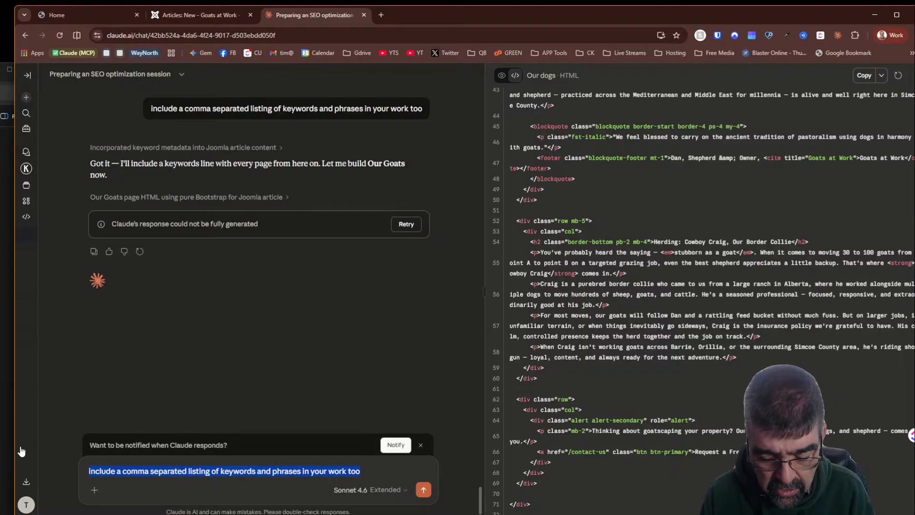
text(do the keywords)
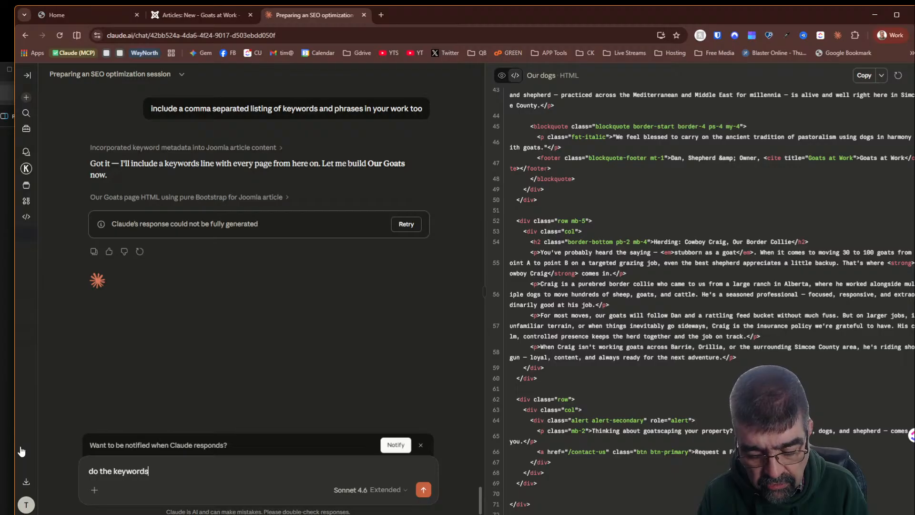
text( for the dog page)
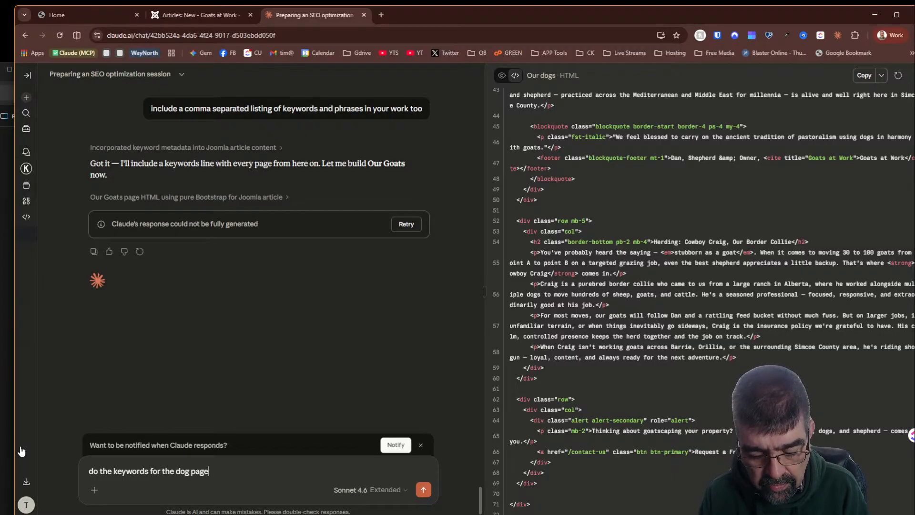
text( first)
key(Return)
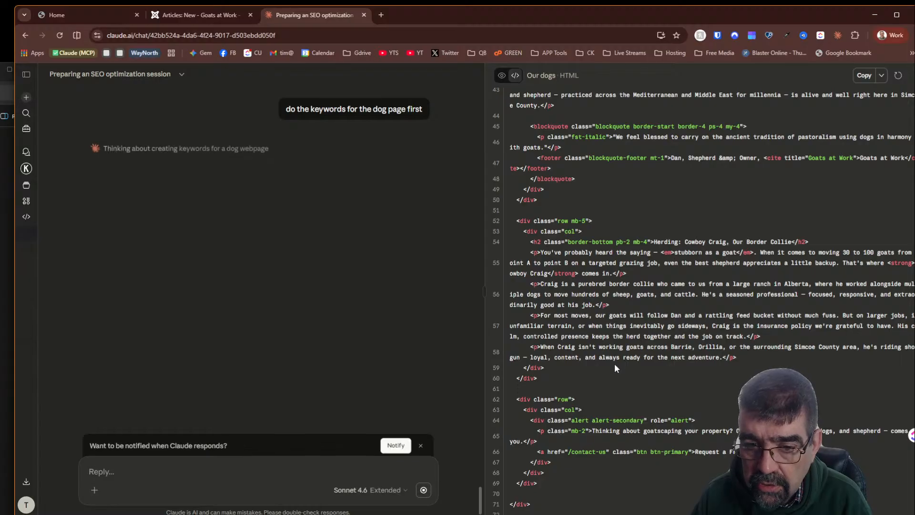
scroll(604, 369, up, 9)
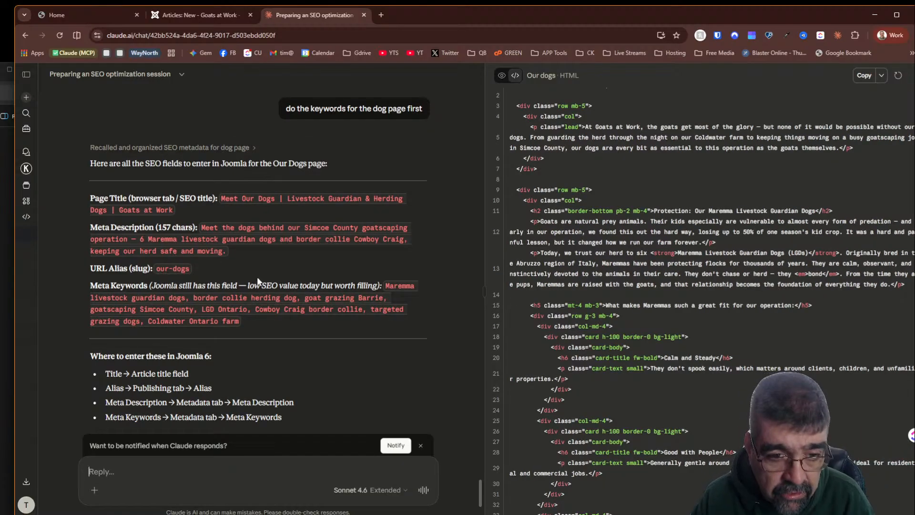
- Copy the meta keywords from Claude's reply and paste them into the article's Keywords metadata field
drag(386, 285, 243, 324)
right_click(234, 302)
click(248, 318)
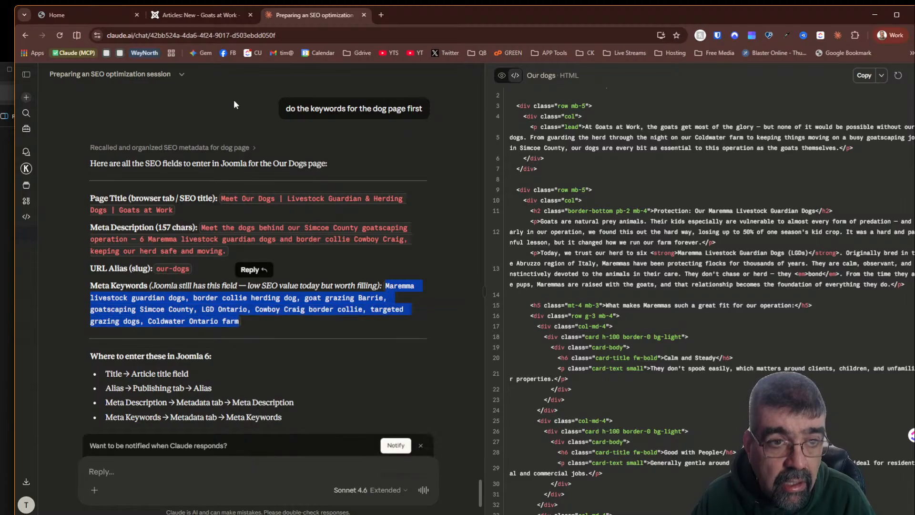
click(189, 15)
click(257, 196)
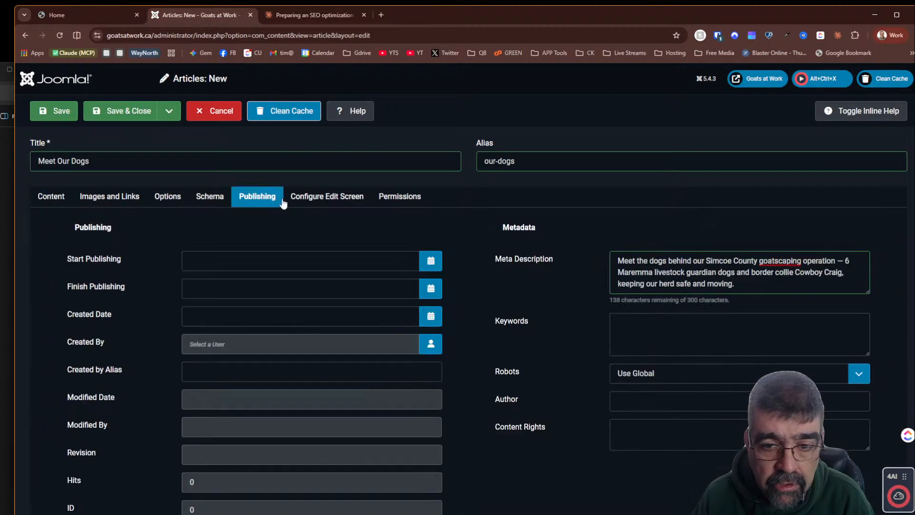
click(645, 334)
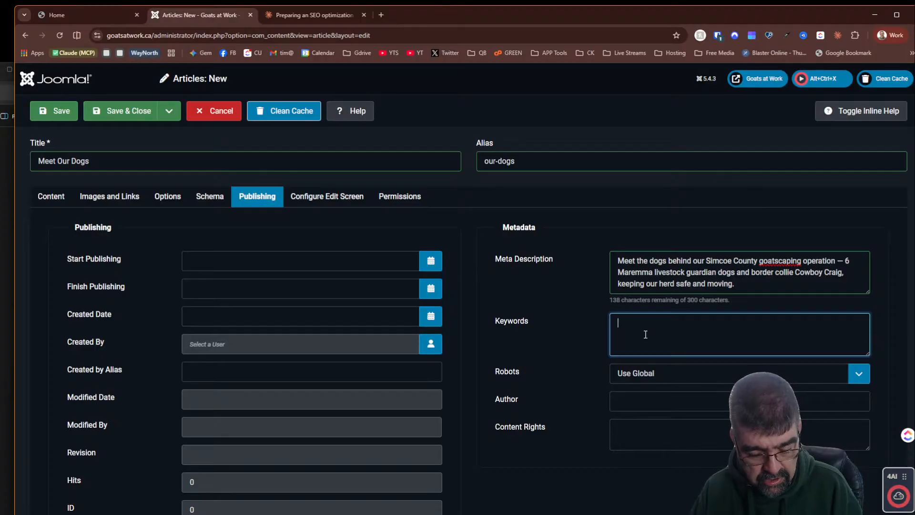
key(ctrl+v)
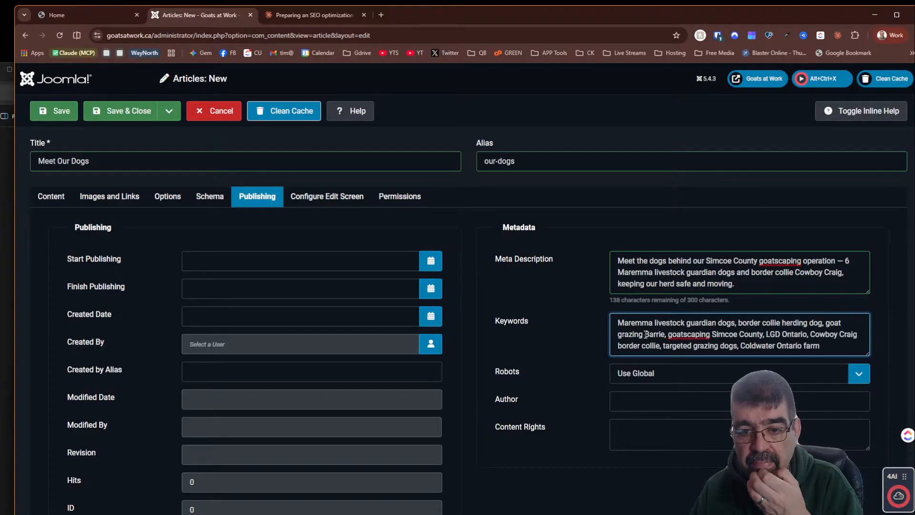
- Save the Meet Our Dogs article and scroll through its content in the editor
click(52, 193)
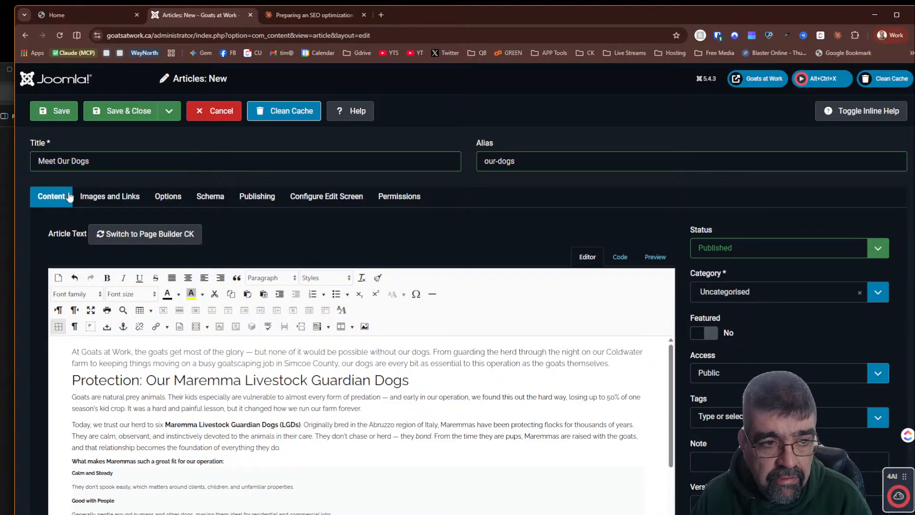
click(54, 111)
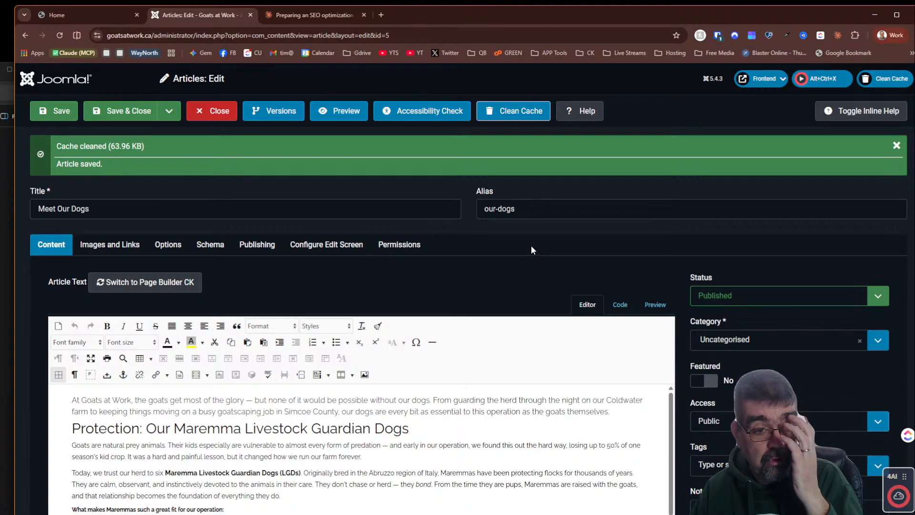
scroll(525, 239, down, 4)
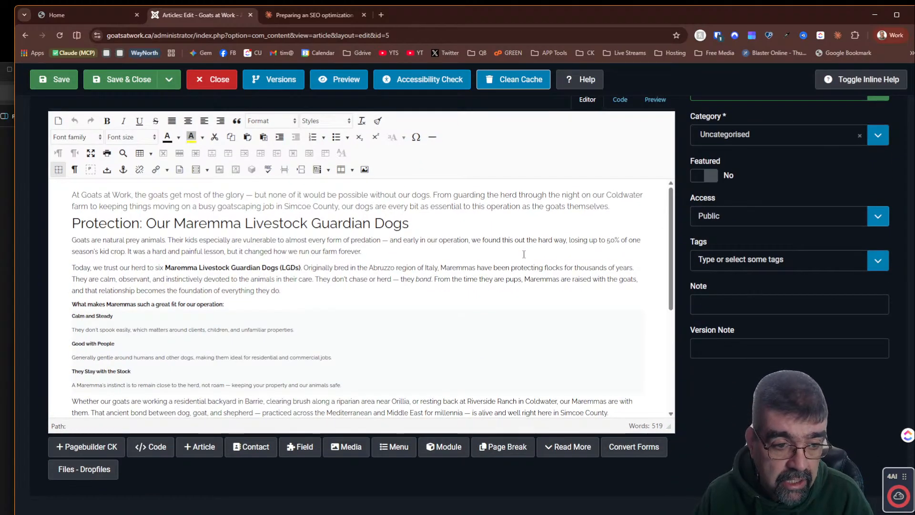
scroll(523, 254, down, 6)
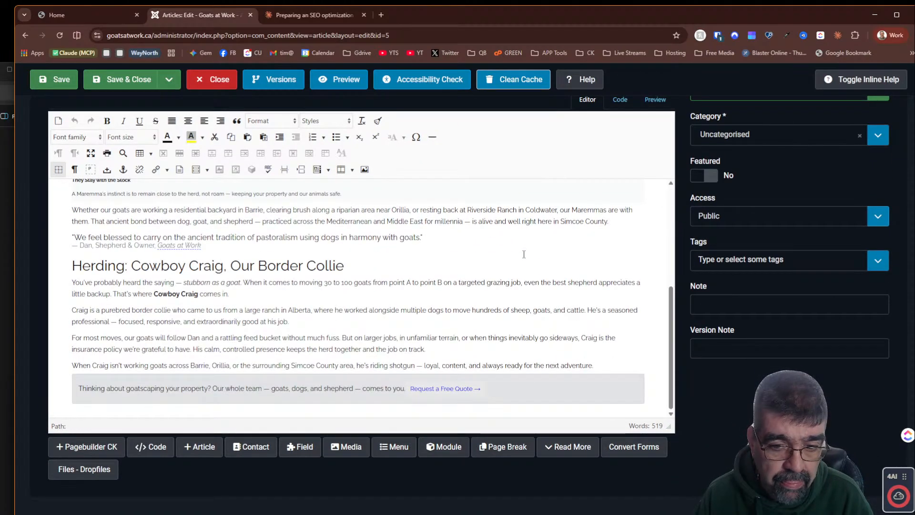
scroll(523, 254, up, 4)
scroll(523, 254, up, 4)
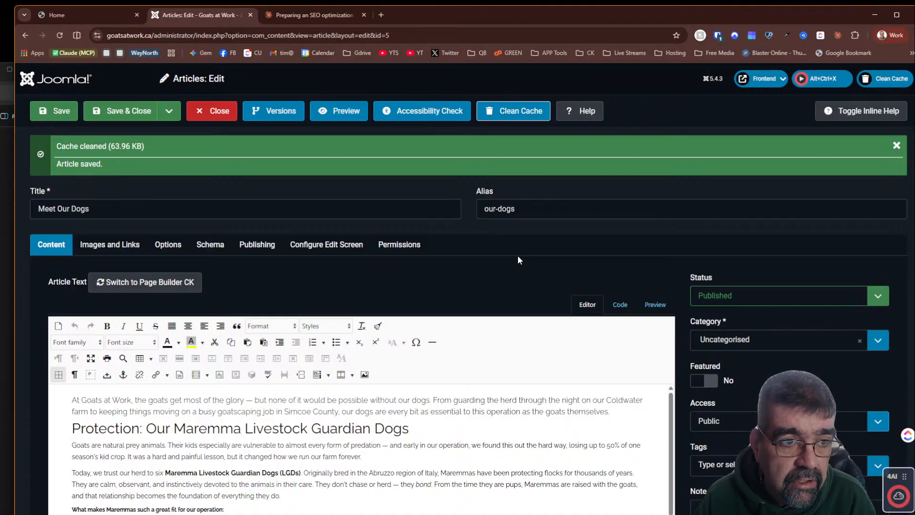
- Open the Meet Our Dogs article on the site frontend and compare it with the editor content
click(47, 122)
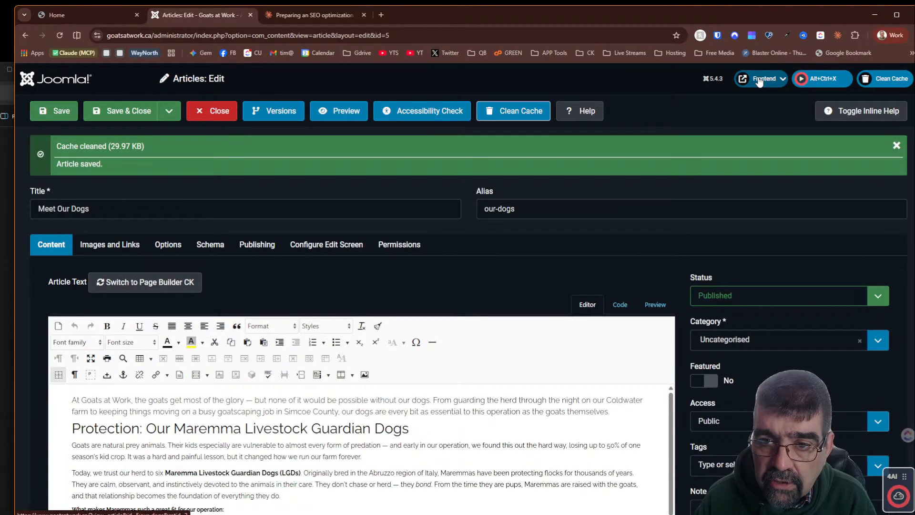
click(759, 82)
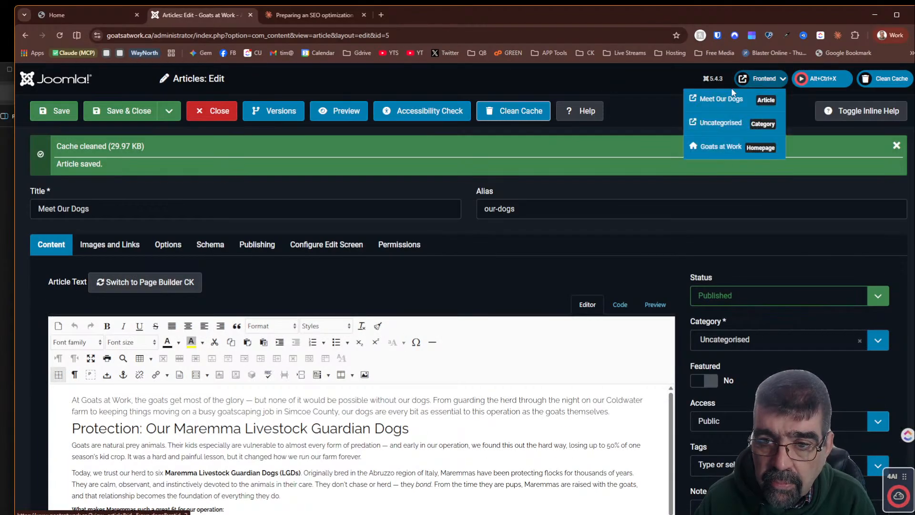
click(720, 96)
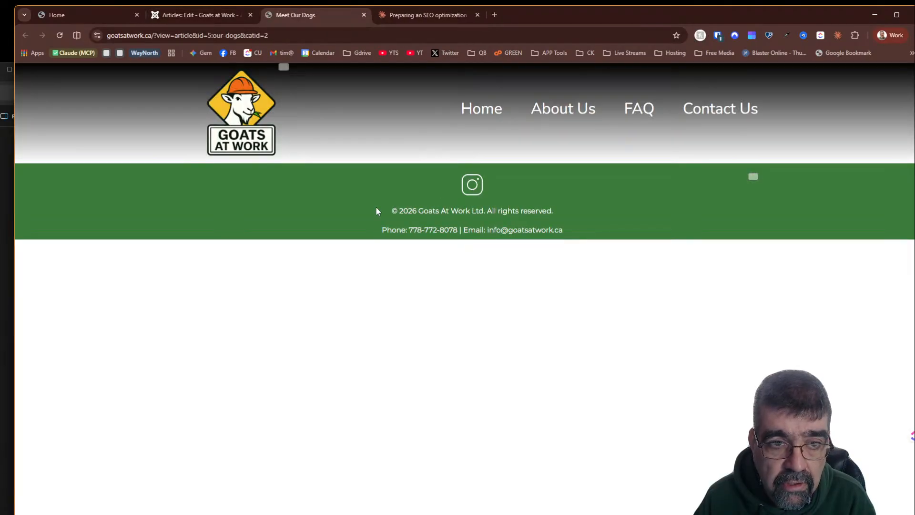
click(191, 15)
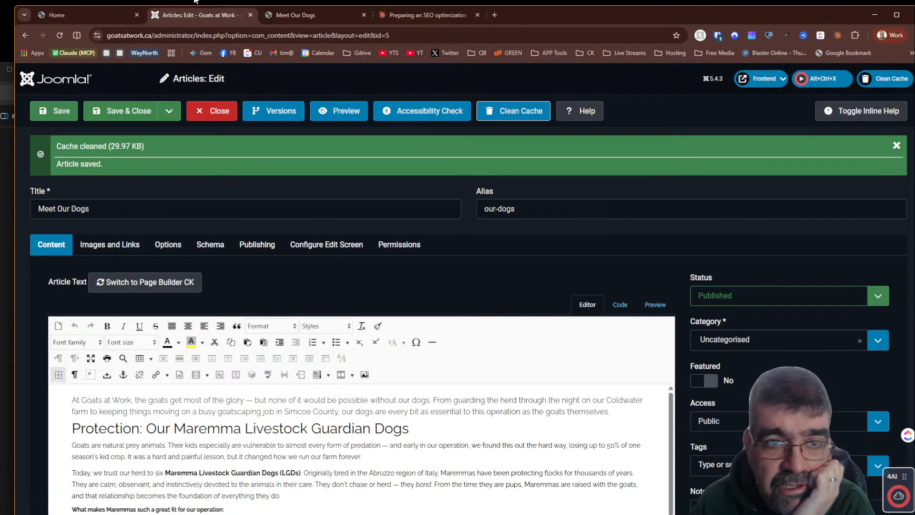
click(289, 15)
drag(312, 315, 572, 432)
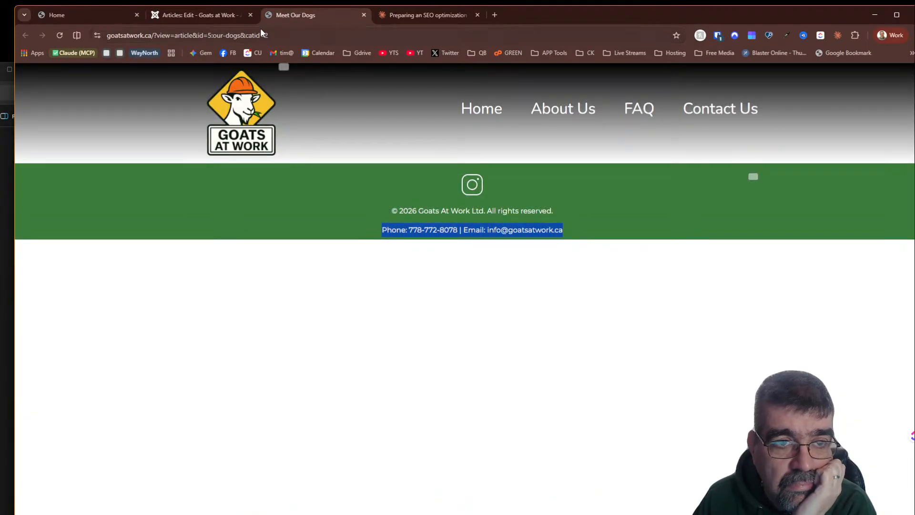
click(198, 15)
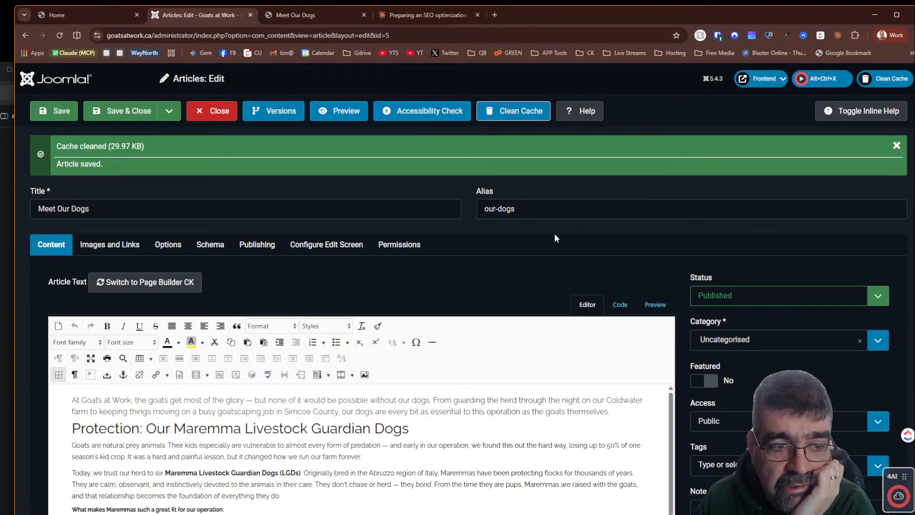
scroll(554, 233, down, 4)
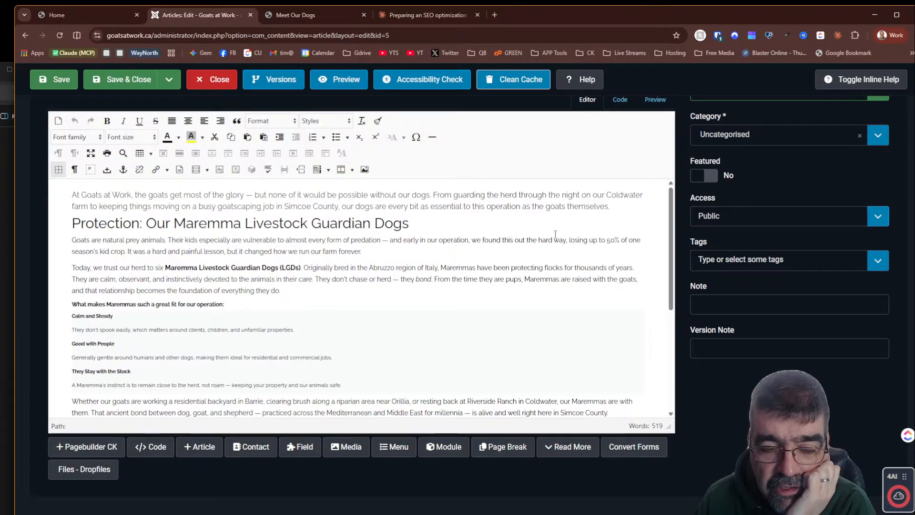
scroll(555, 233, up, 4)
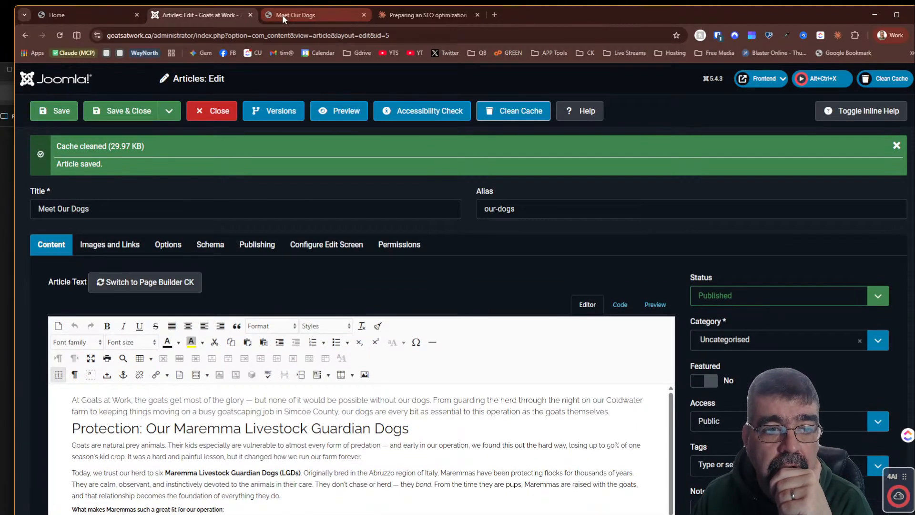
- Save and close the Meet Our Dogs article
click(142, 114)
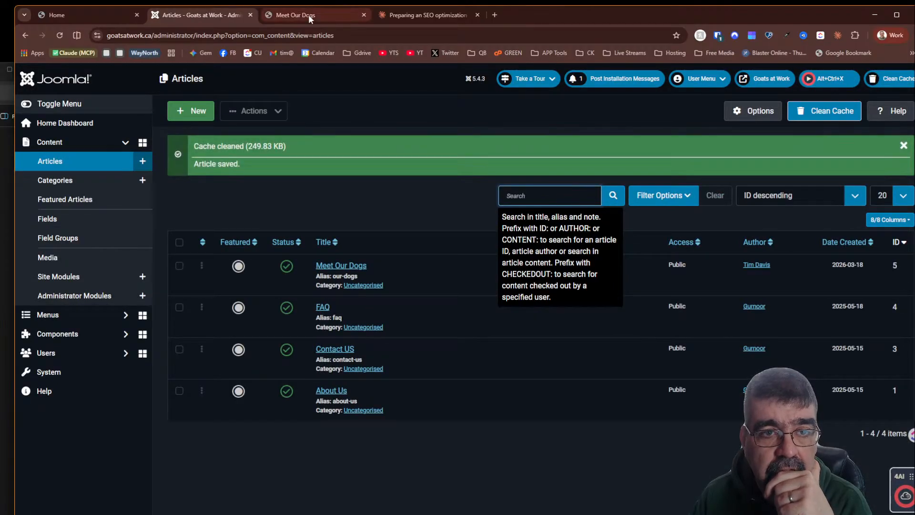
click(308, 14)
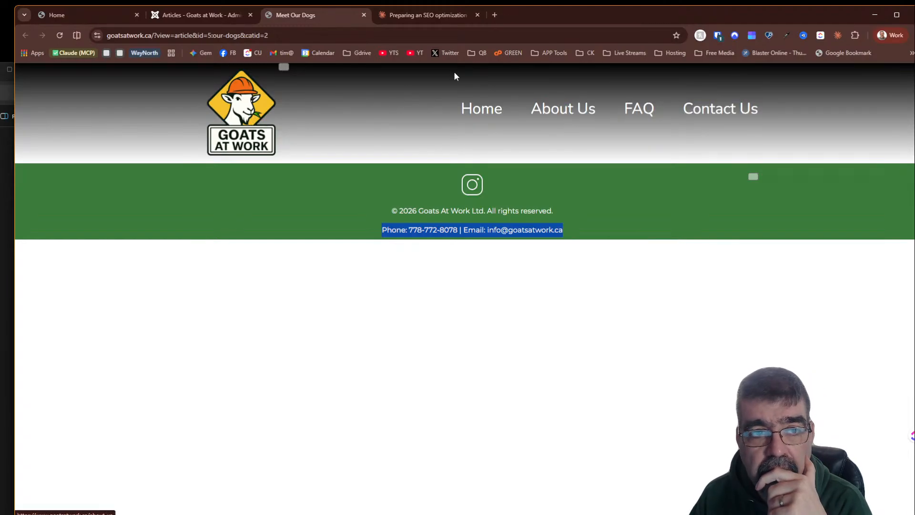
click(198, 15)
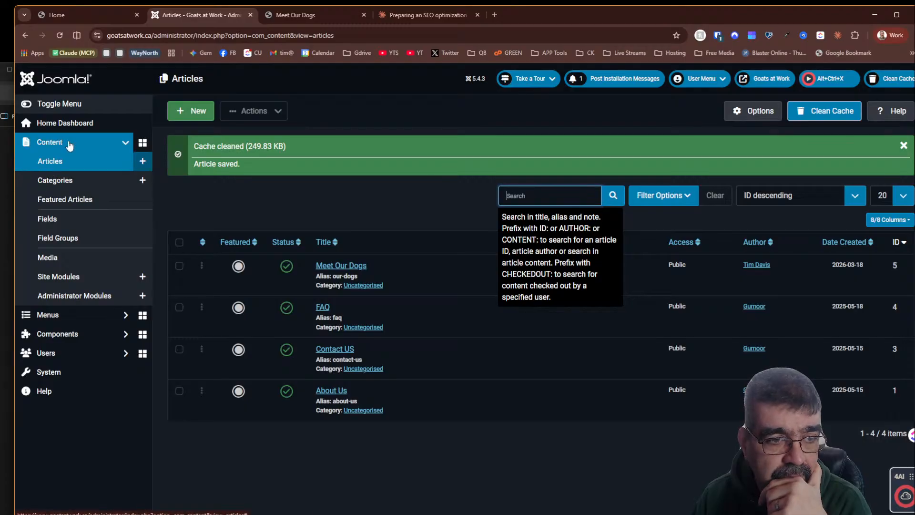
- Open All Menu Items in a new tab and start a new menu item
click(48, 315)
right_click(70, 200)
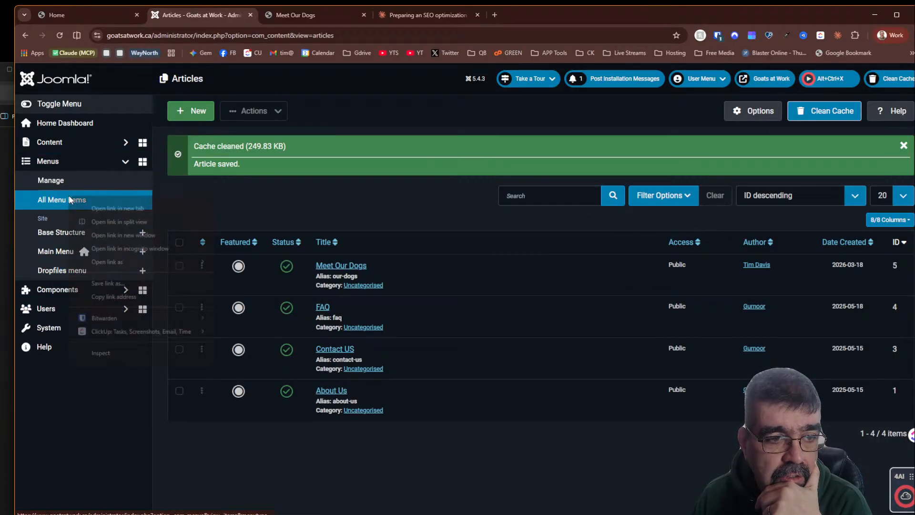
click(91, 208)
click(415, 15)
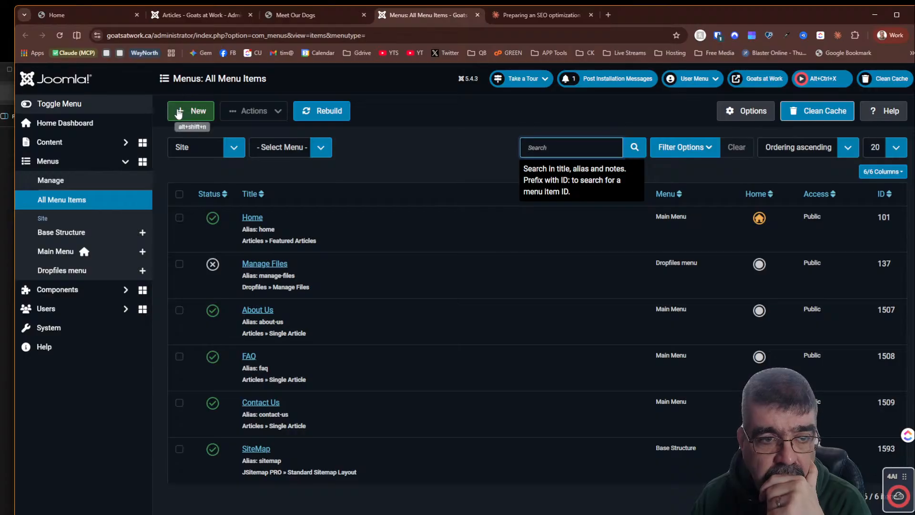
click(181, 115)
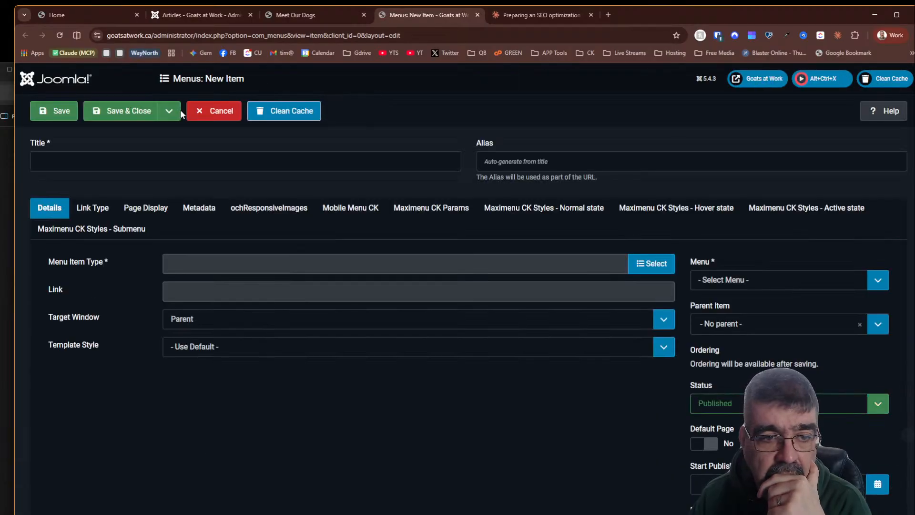
- Title the new menu item 'Meet Our Dogs'
click(109, 155)
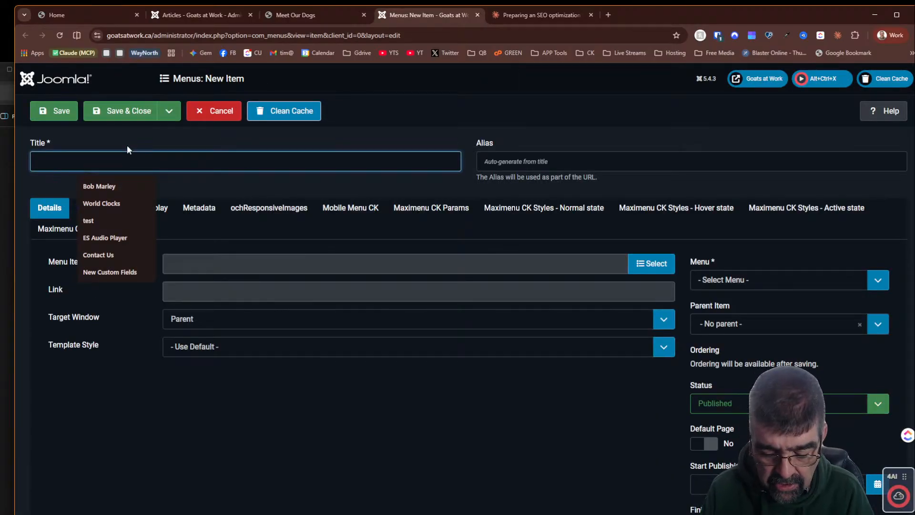
text(Meet our)
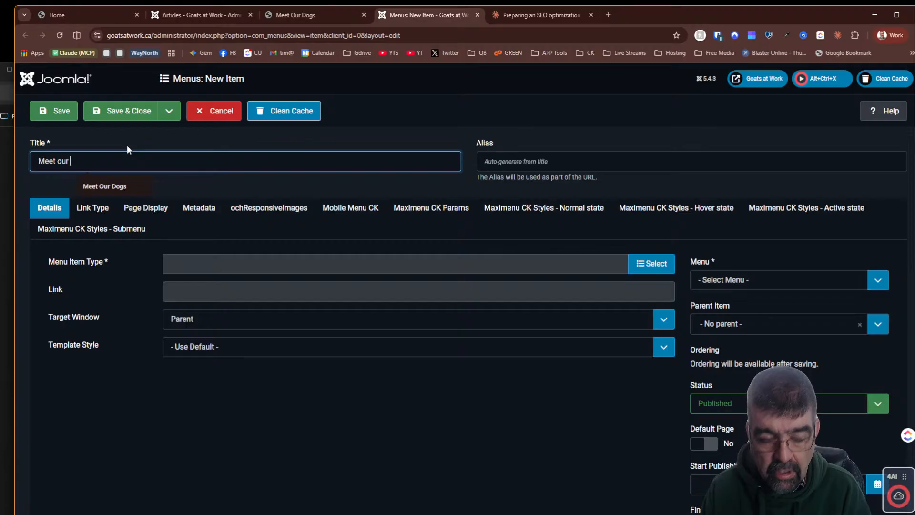
key(BackSpace)
key(BackSpace)
key(BackSpace)
key(BackSpace)
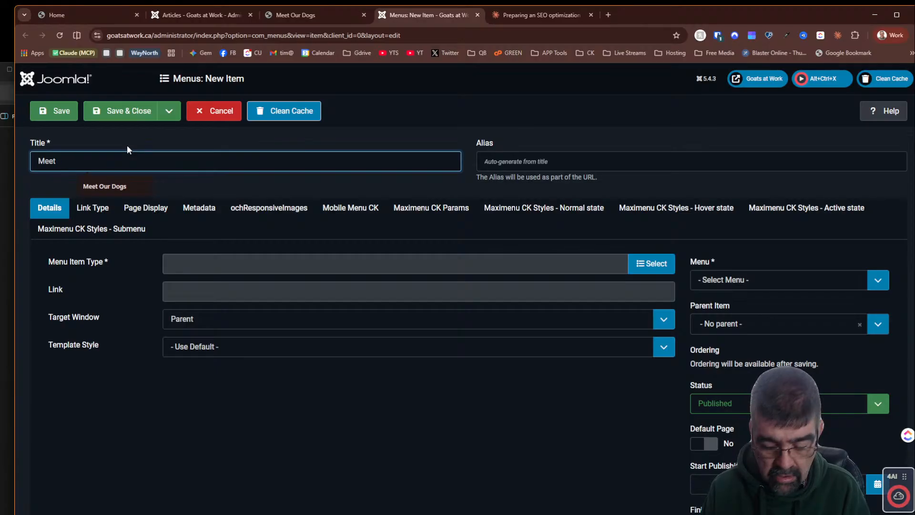
text(Our Dogs)
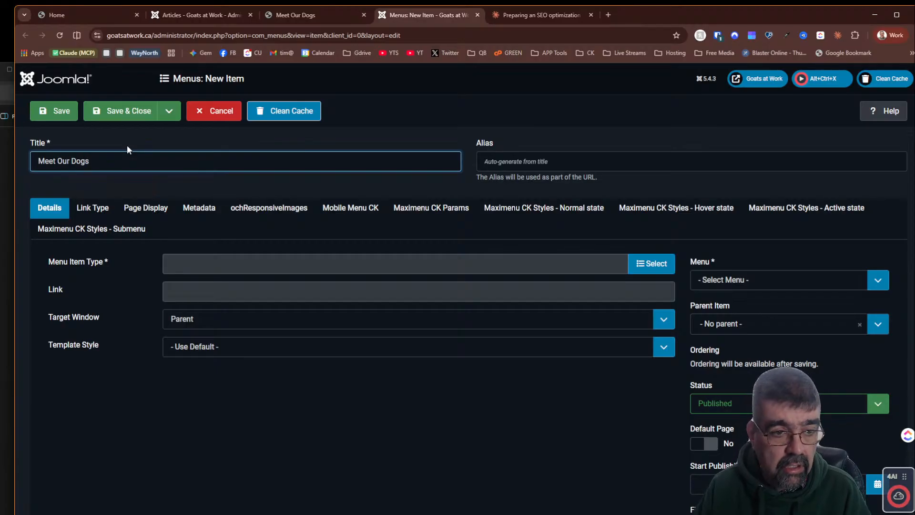
- Set the menu item type to Articles Single Article and link it to the Meet Our Dogs article
click(634, 267)
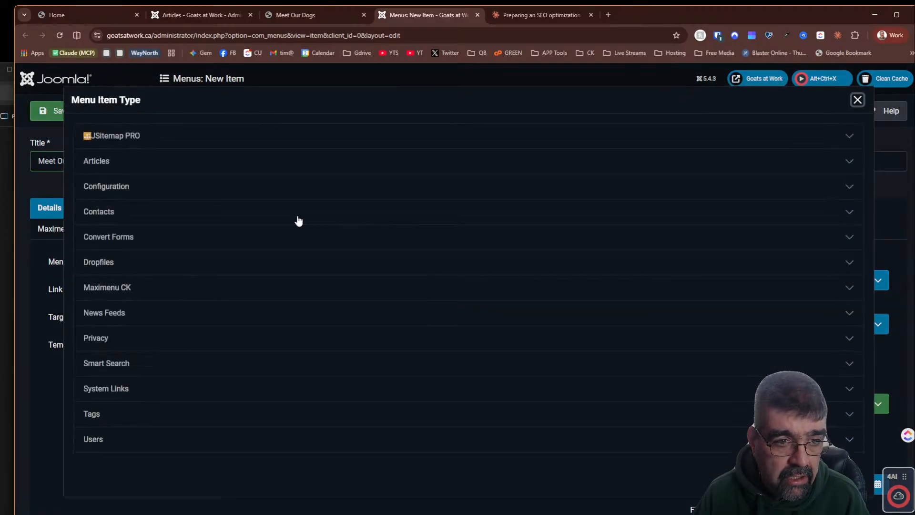
click(119, 161)
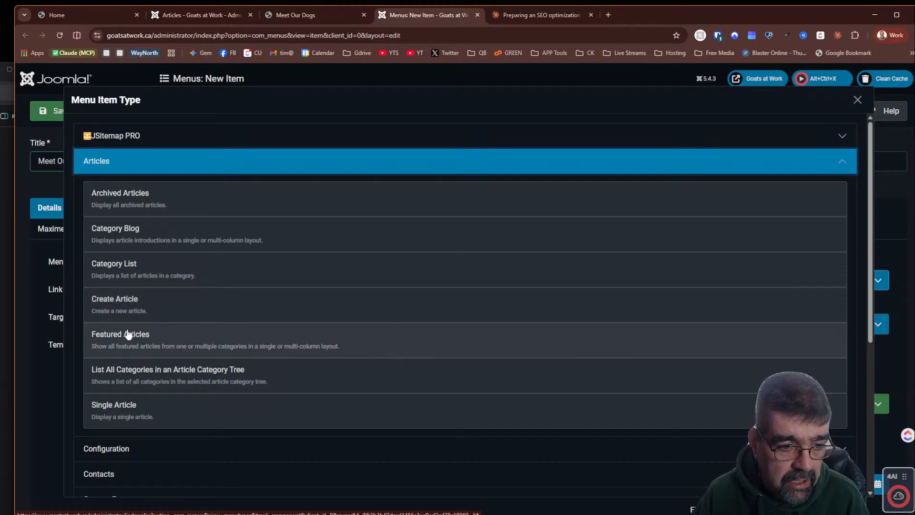
click(127, 405)
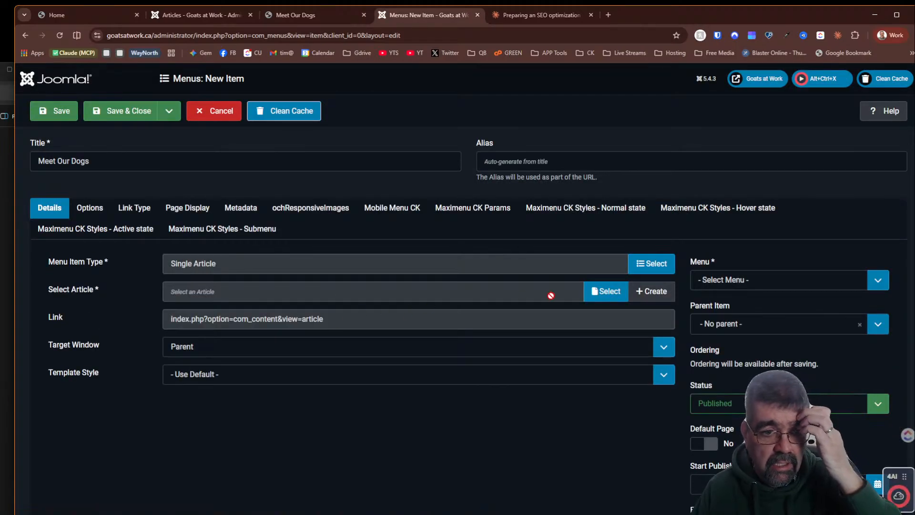
click(605, 291)
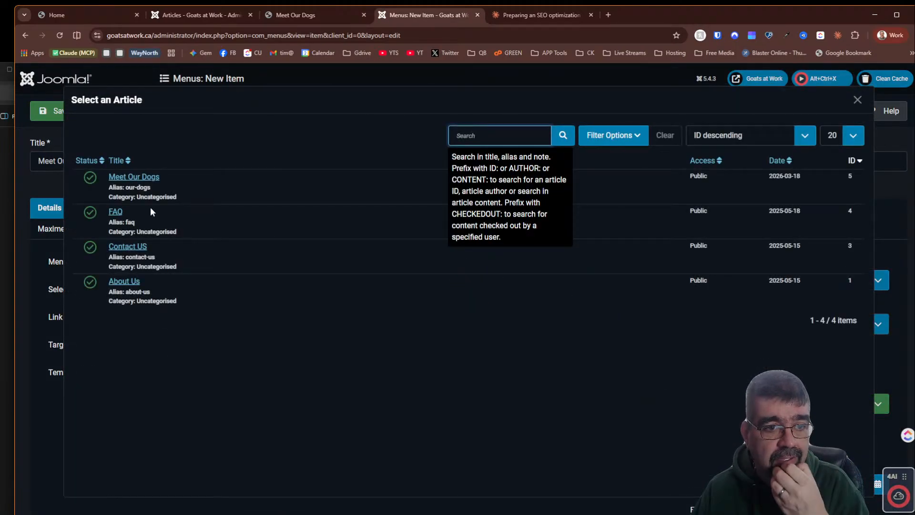
click(143, 177)
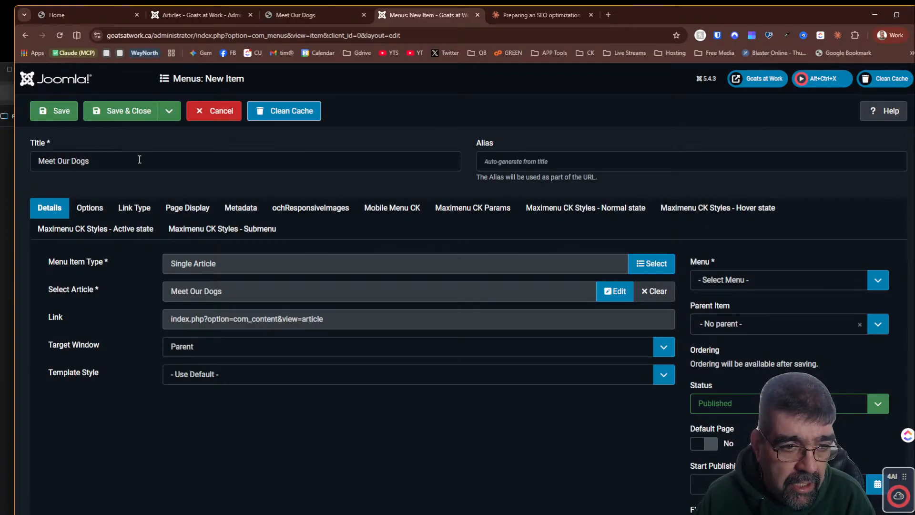
- Copy Claude's SEO page title into the menu item's Browser Page Title as 'Meet Our Dogs | Livestock Guardian & Herding Dogs | Goats at Work'
click(187, 208)
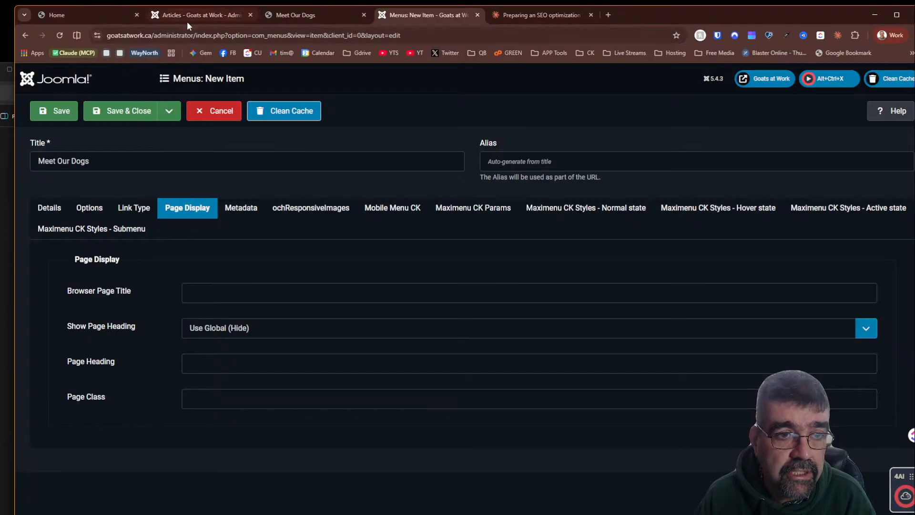
click(210, 16)
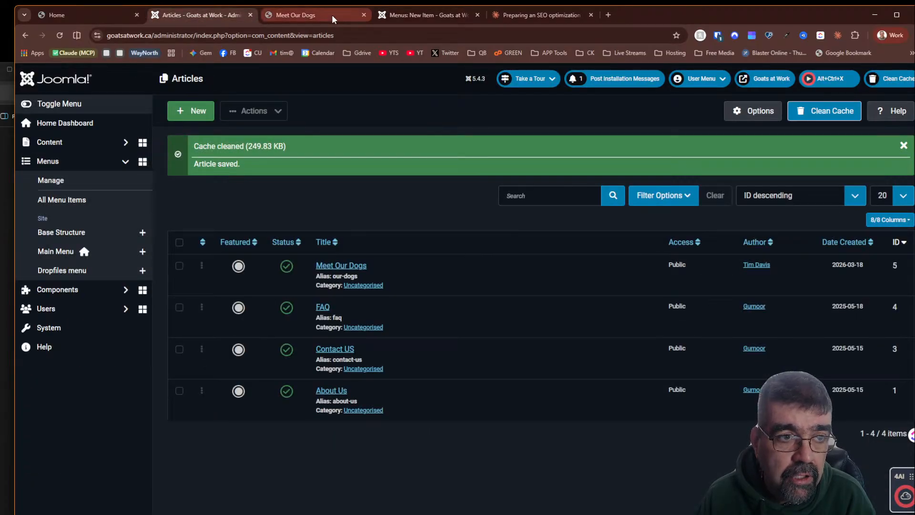
click(540, 15)
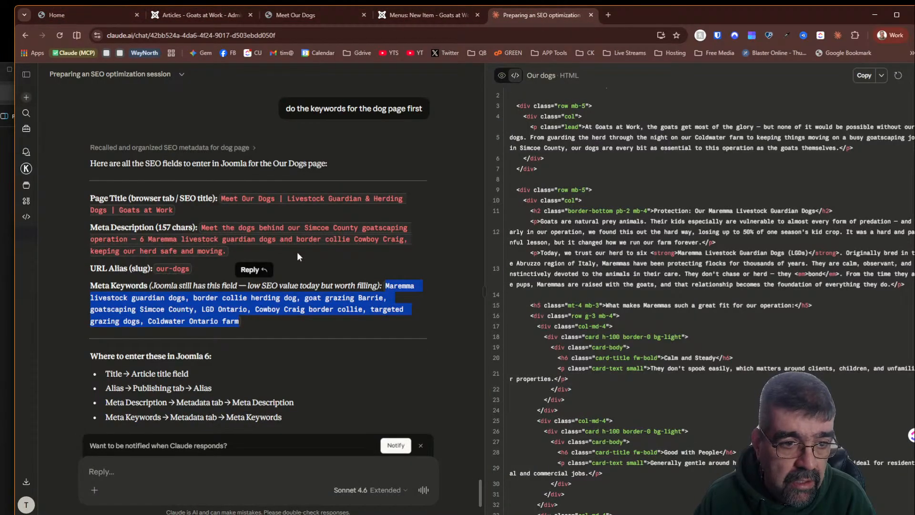
drag(222, 199, 174, 210)
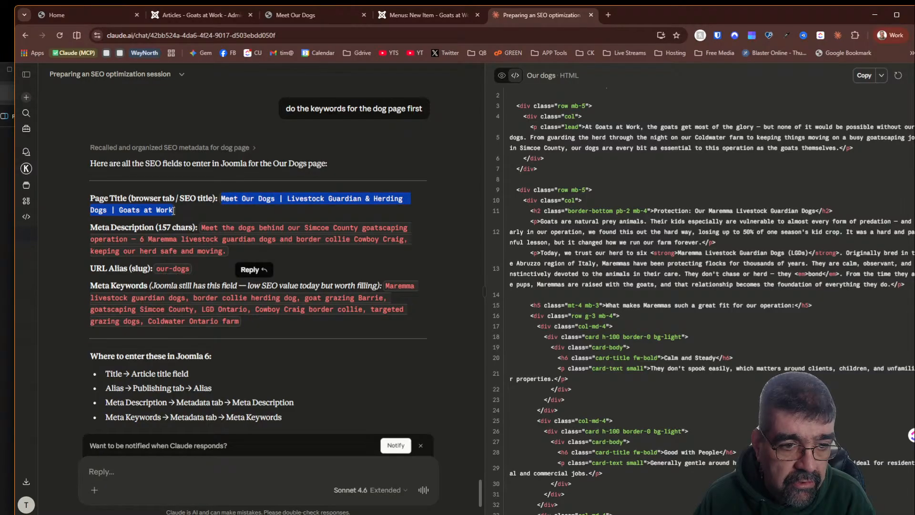
right_click(272, 193)
click(293, 205)
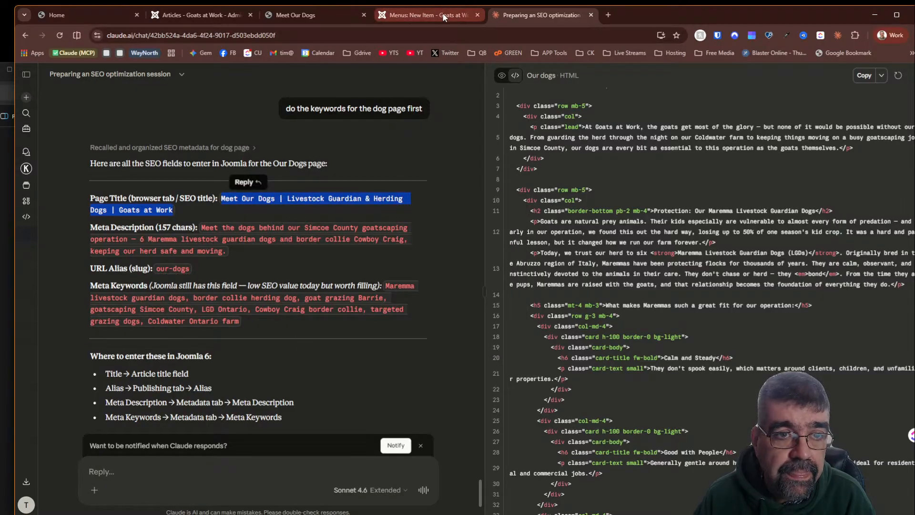
click(224, 16)
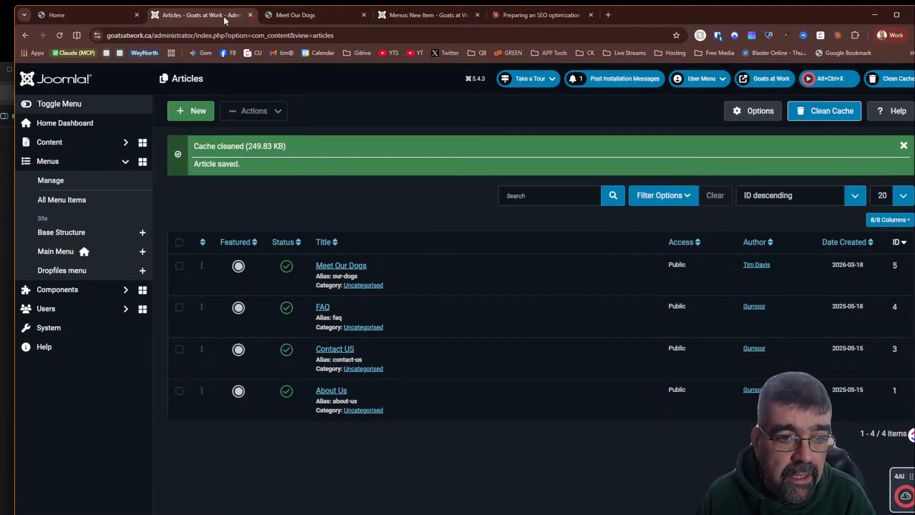
click(433, 22)
click(250, 294)
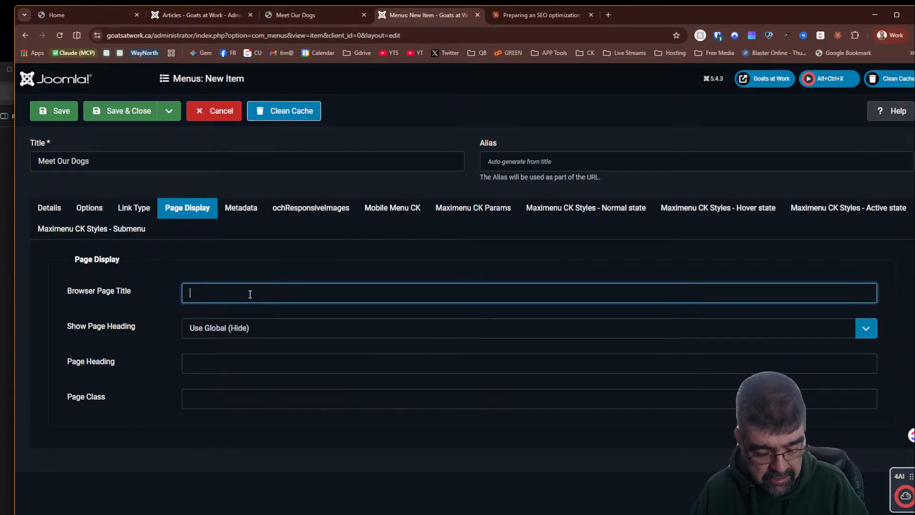
key(ctrl+v)
key(ctrl+v)
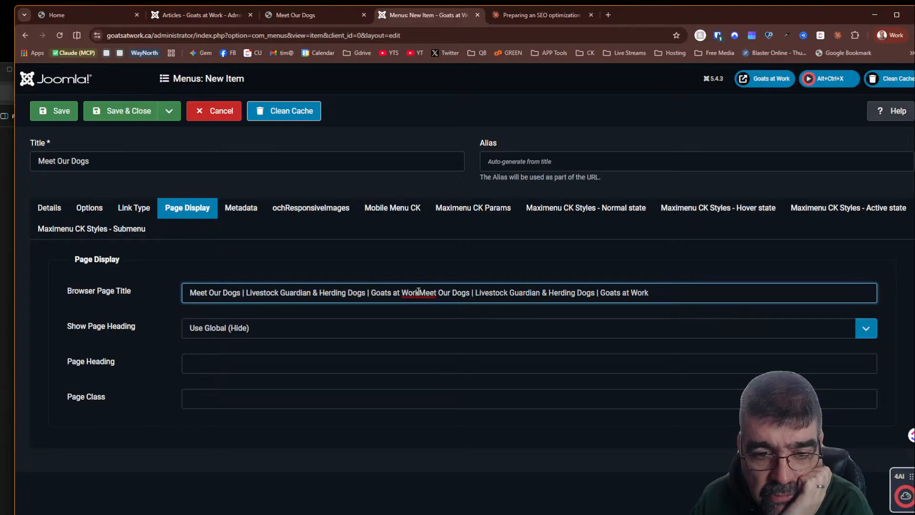
drag(418, 291, 745, 287)
key(BackSpace)
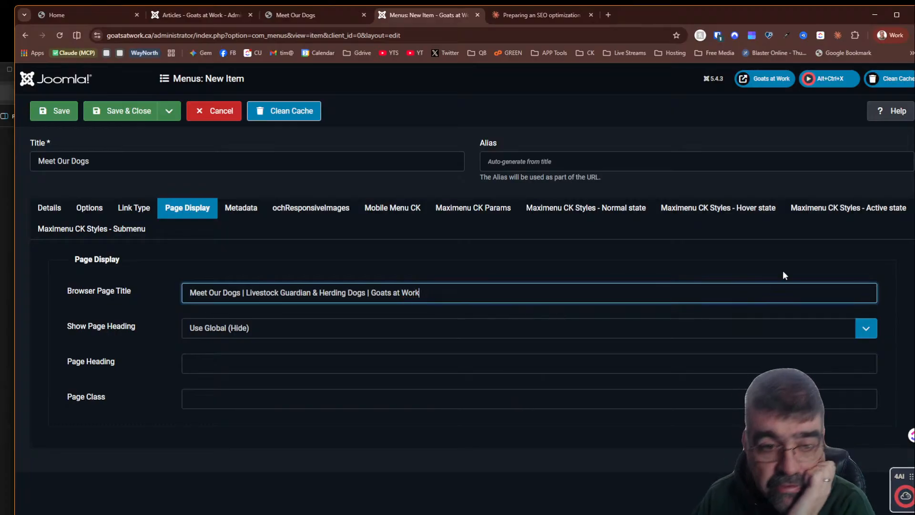
- Assign the menu item to the Main Menu and save it
click(63, 114)
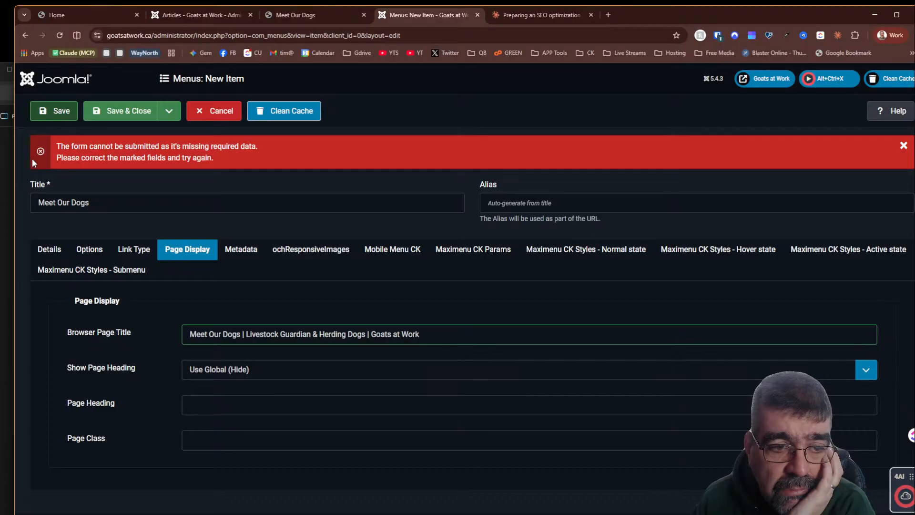
click(52, 248)
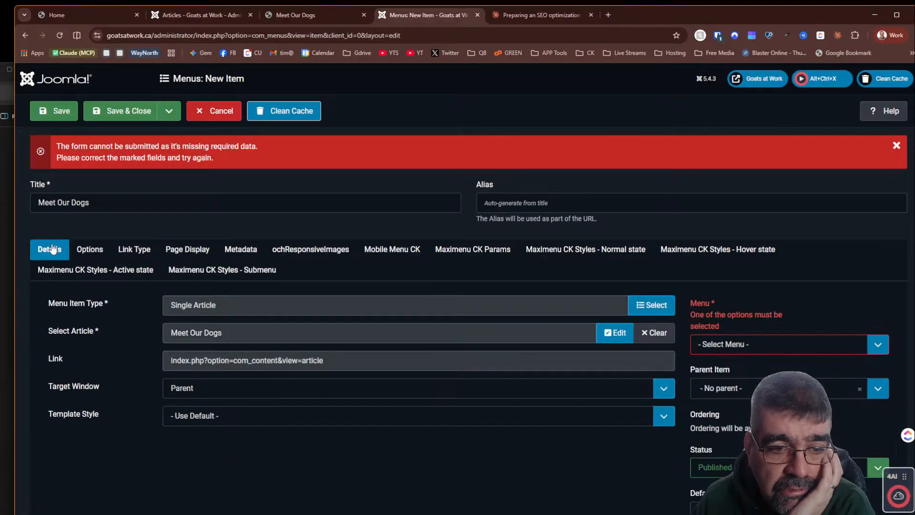
click(739, 349)
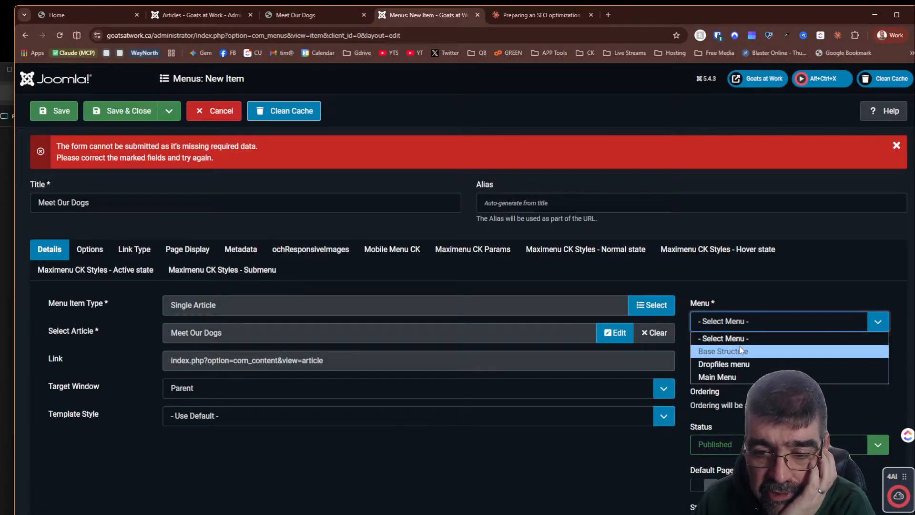
click(741, 378)
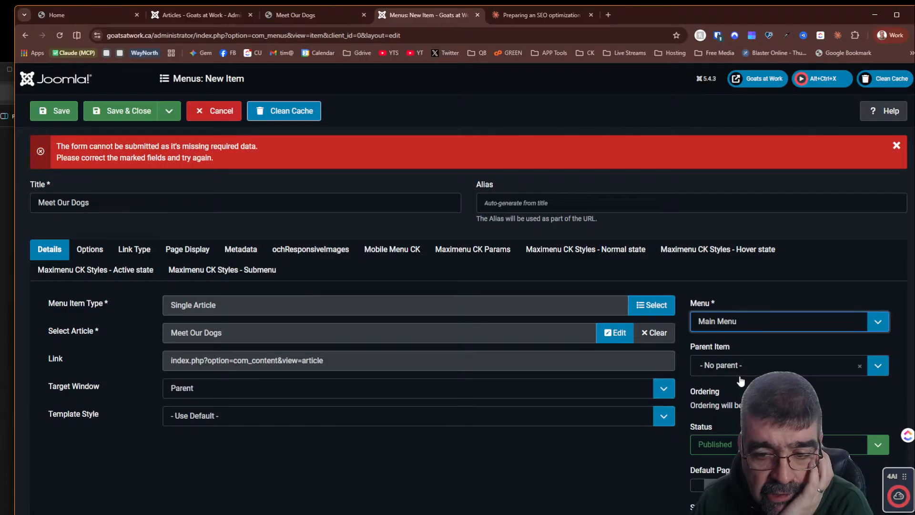
click(55, 114)
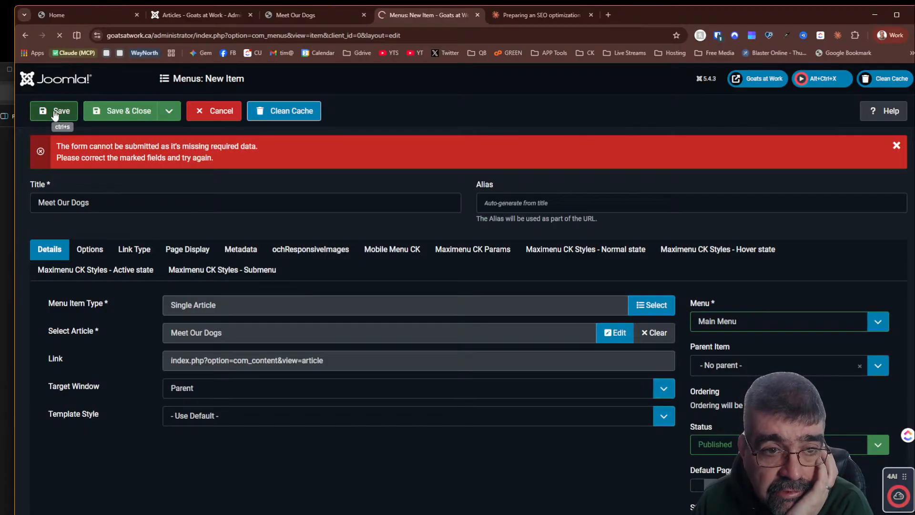
- Reload the public site and review the Meet Our Dogs page through its new menu link
click(314, 14)
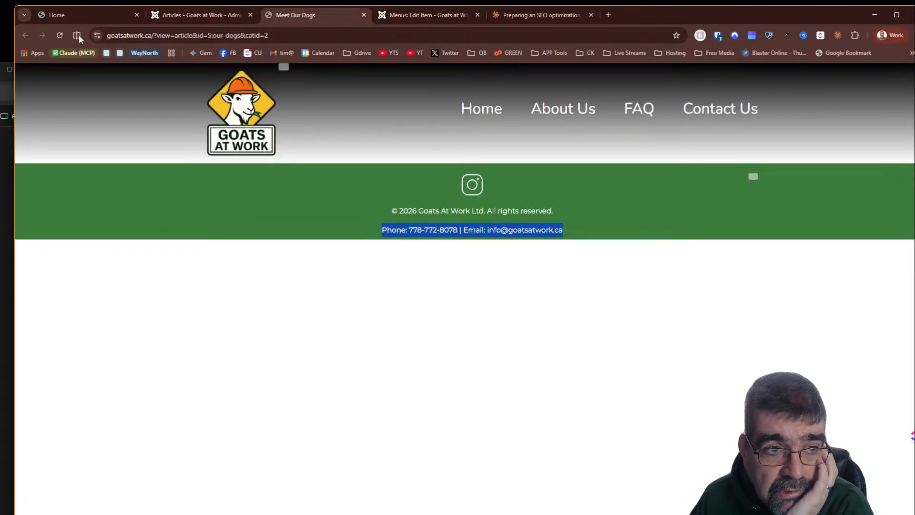
click(58, 37)
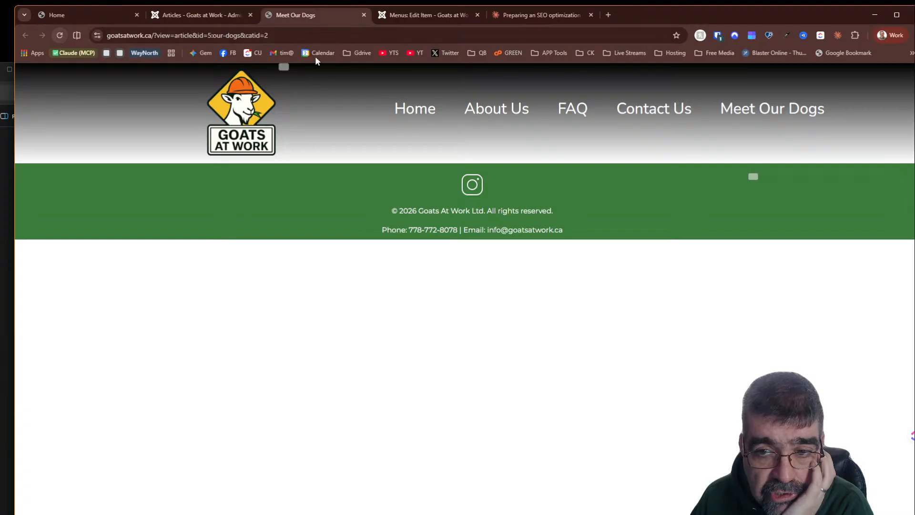
click(773, 114)
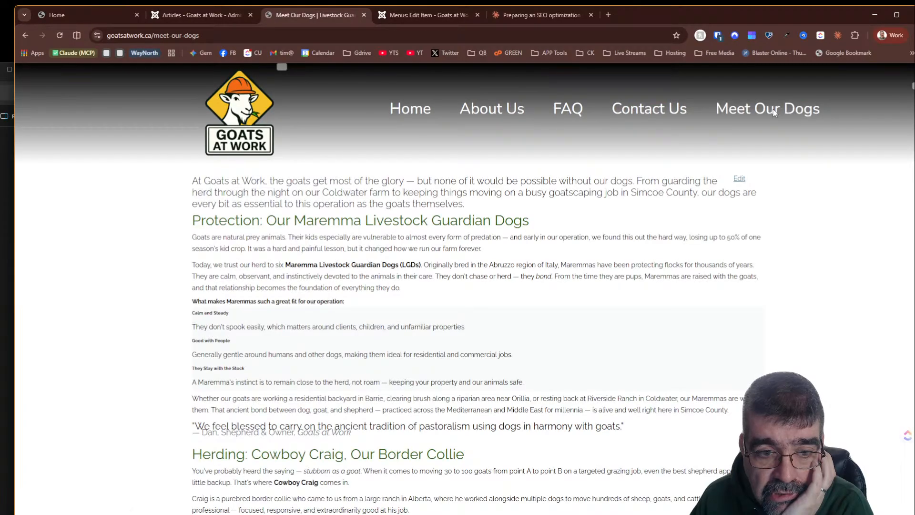
scroll(491, 253, down, 3)
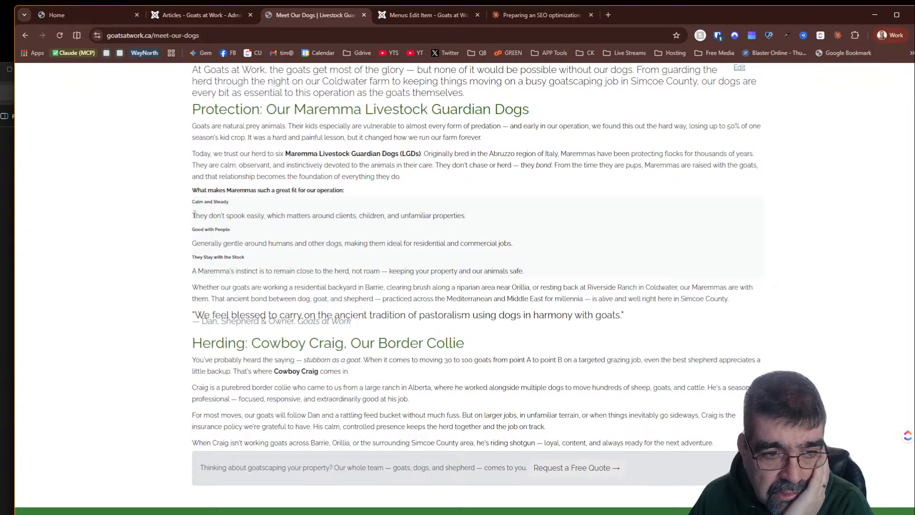
drag(193, 215, 342, 215)
click(326, 156)
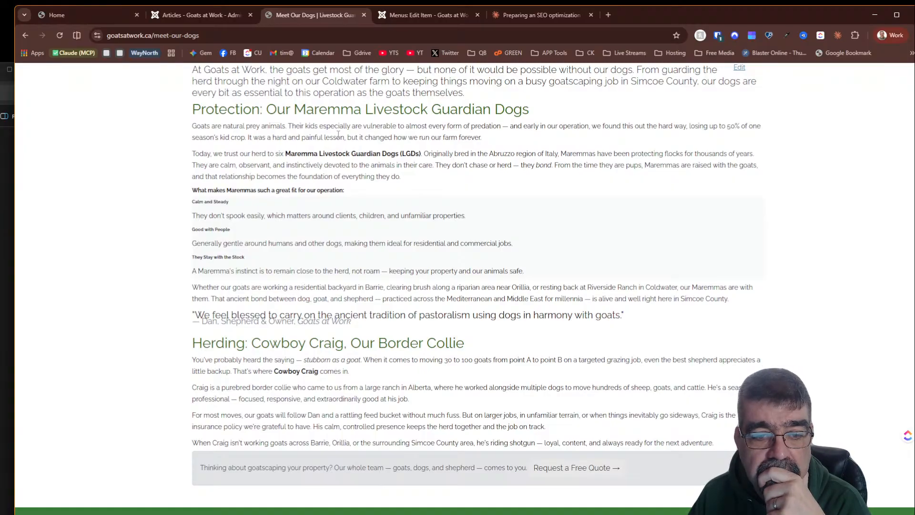
scroll(354, 120, up, 3)
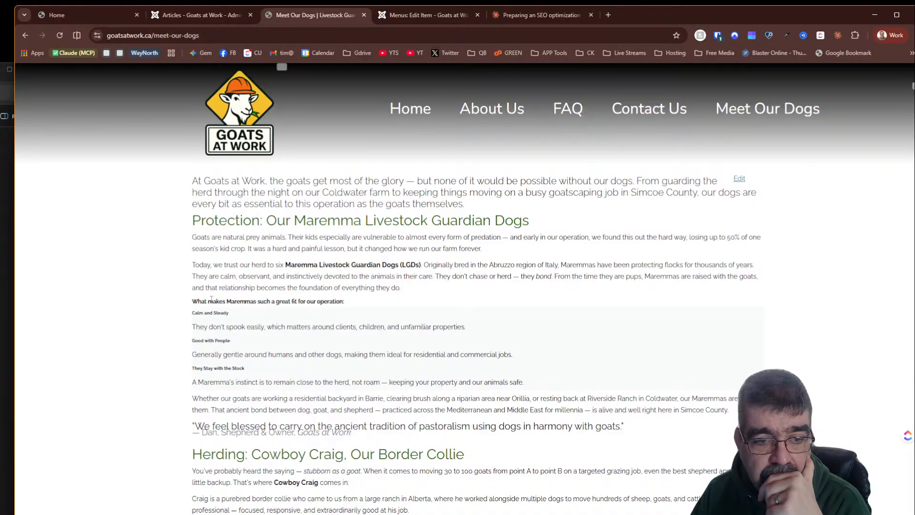
drag(229, 304, 265, 302)
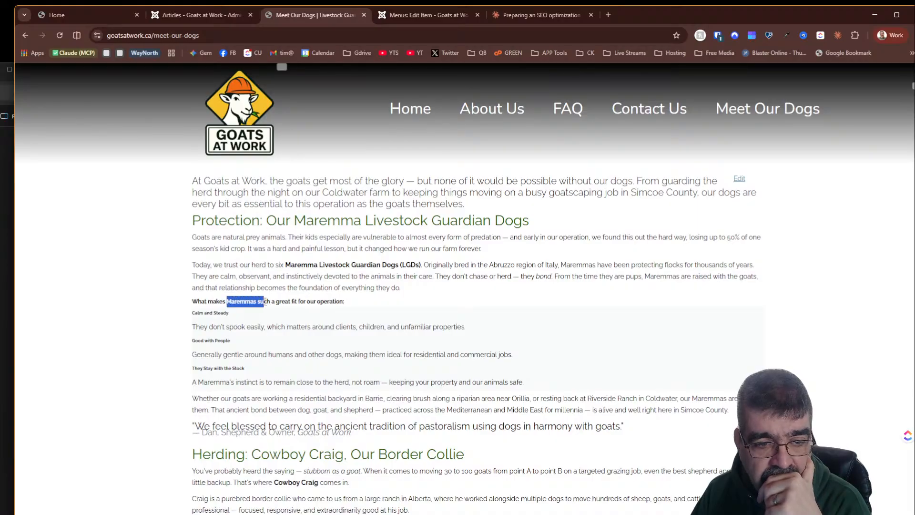
click(322, 263)
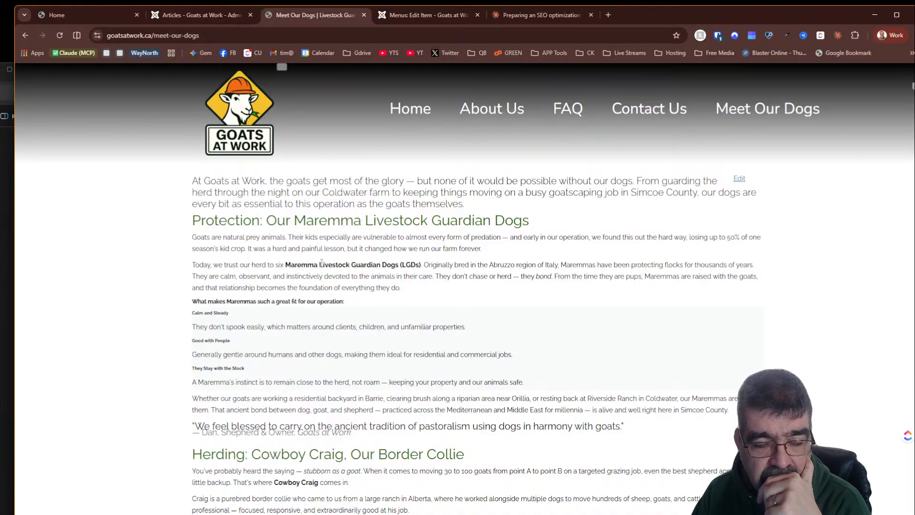
- Open the Meet Our Dogs article in the editor and inspect the heading levels of its sections
click(207, 14)
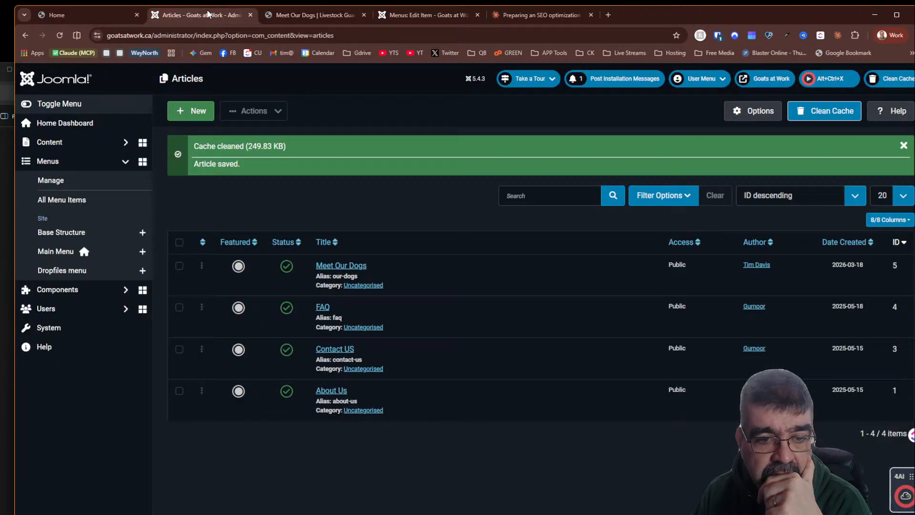
click(339, 265)
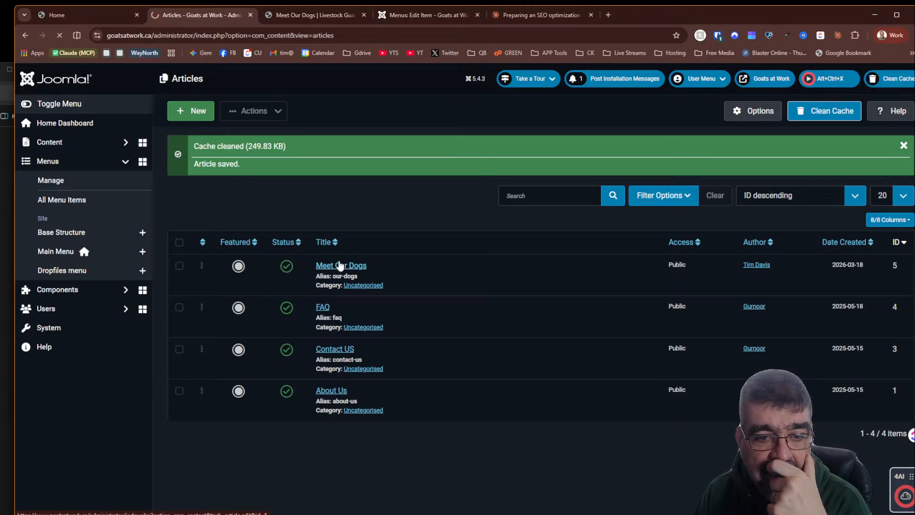
scroll(430, 216, down, 3)
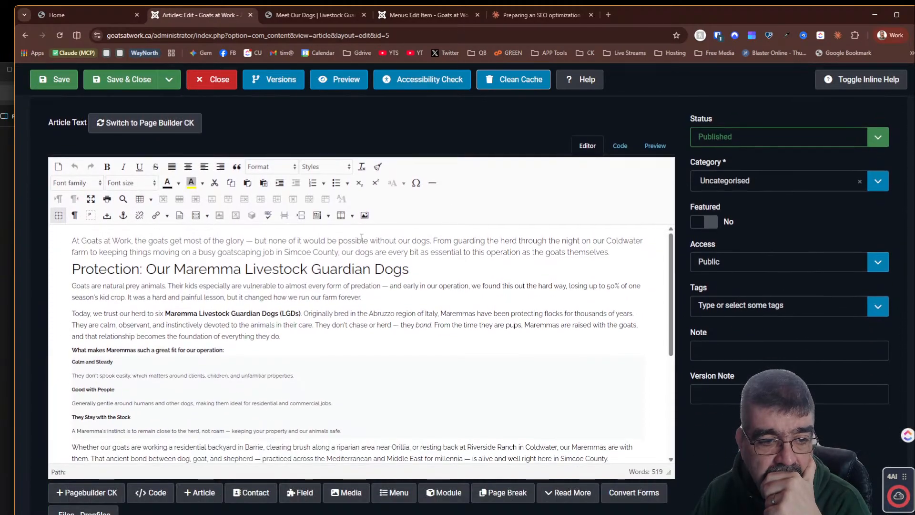
click(103, 362)
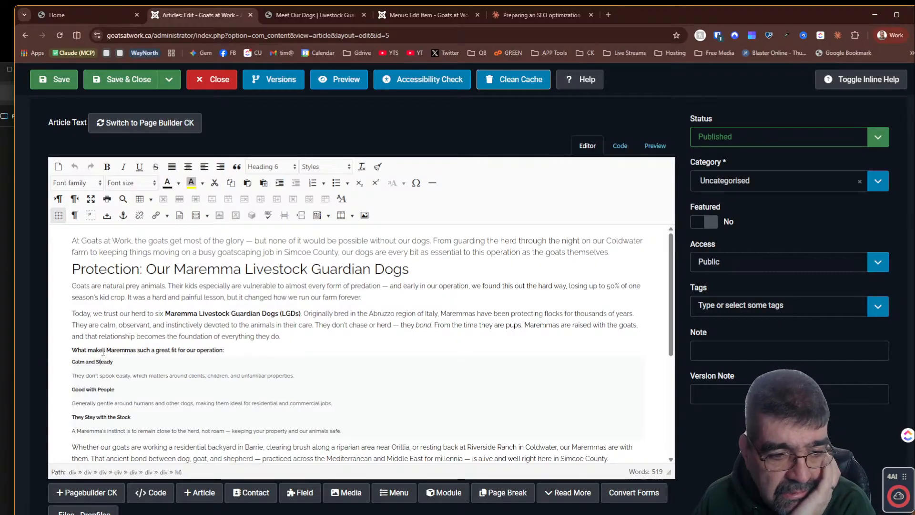
click(190, 313)
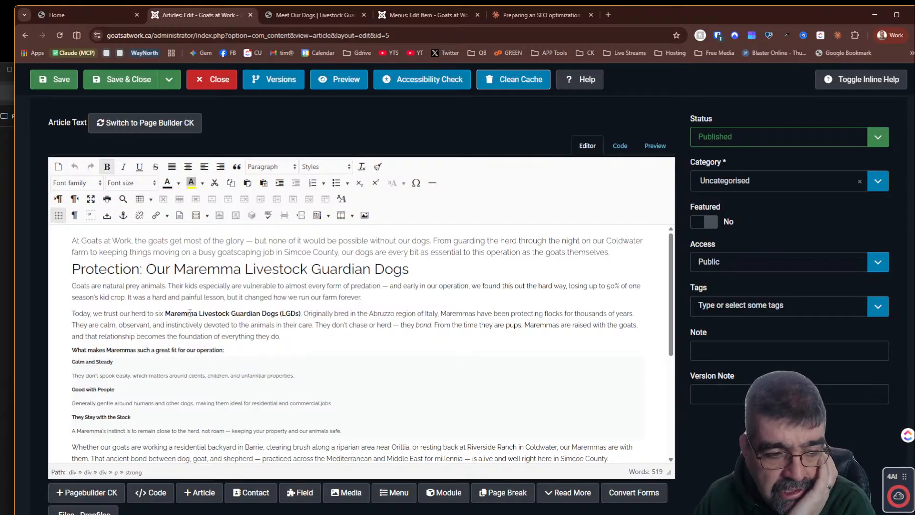
click(142, 271)
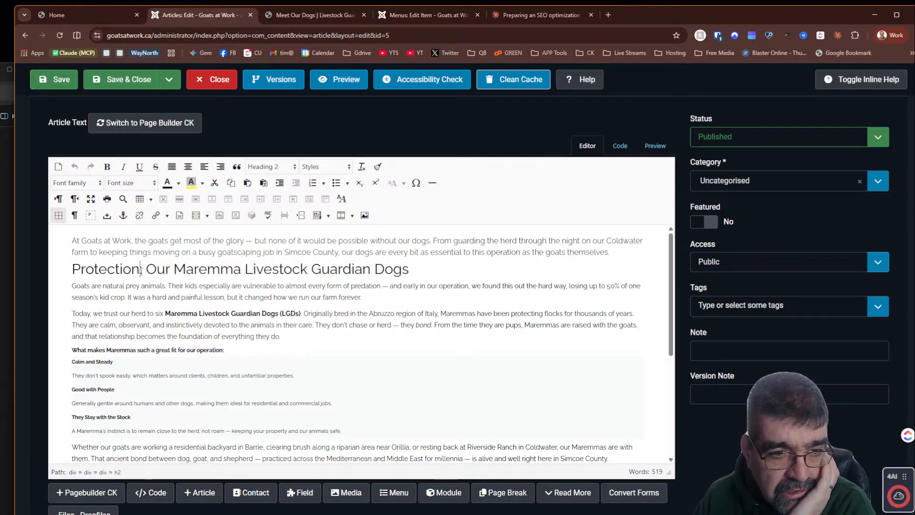
click(116, 349)
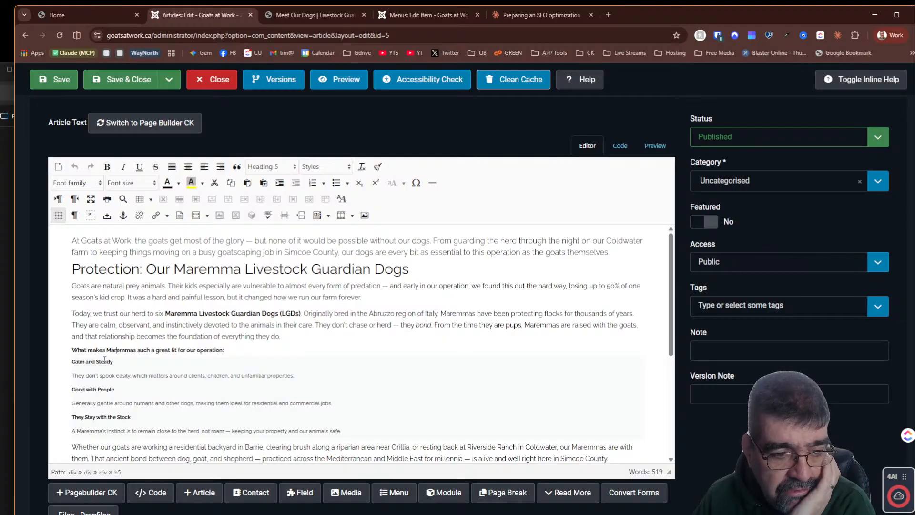
click(101, 363)
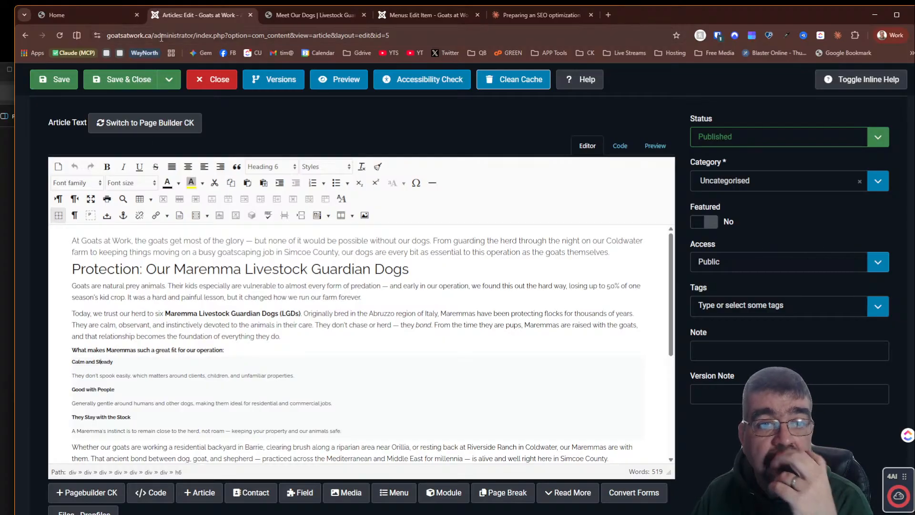
- Ask Claude to fix the Our Dogs page, noting the headings are out of order for accessibility and some heading text is too small
click(530, 19)
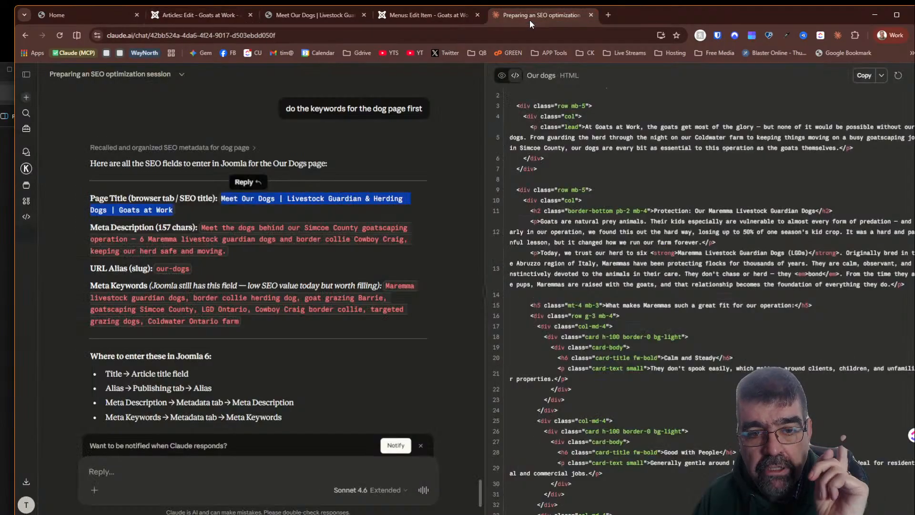
click(207, 480)
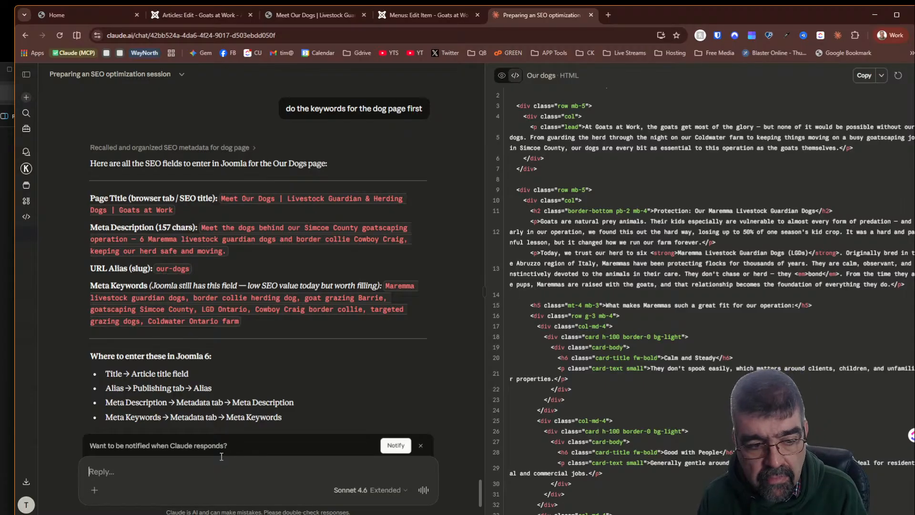
text(you)
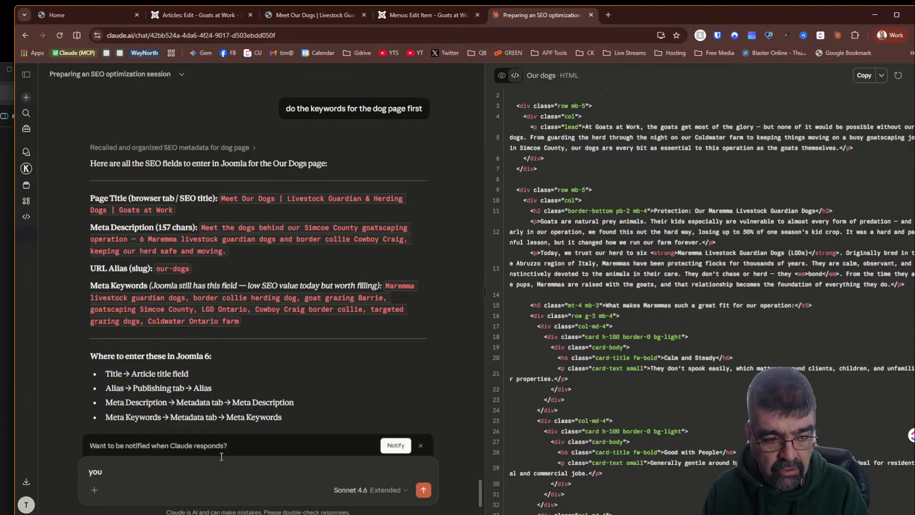
key(BackSpace)
key(BackSpace)
key(BackSpace)
text(in the d)
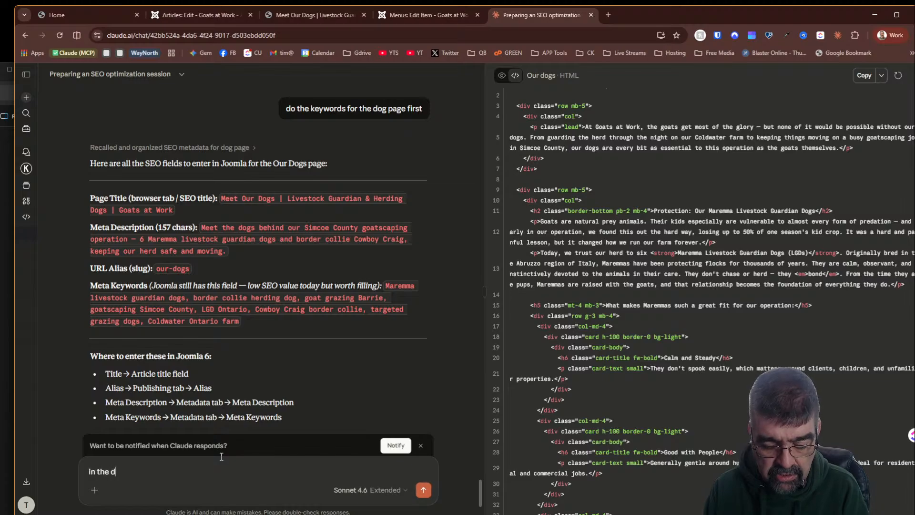
text(og page, your use)
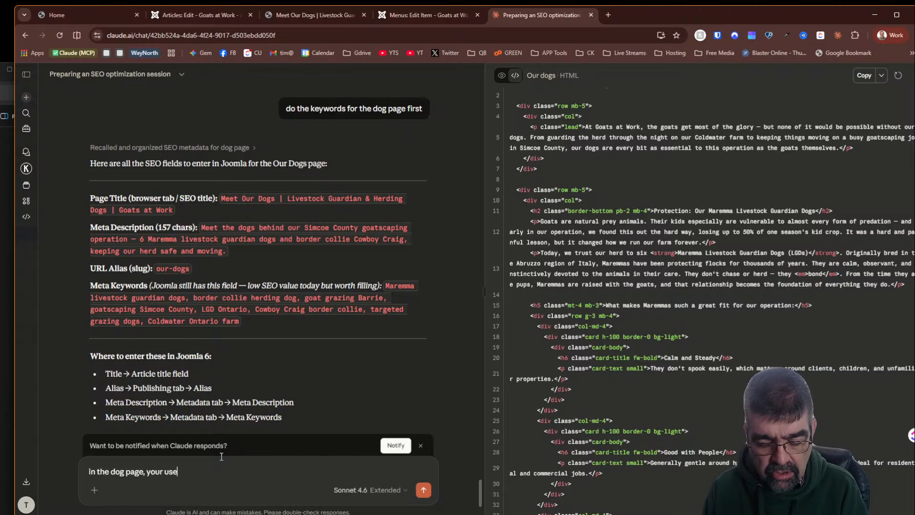
text( of headings is)
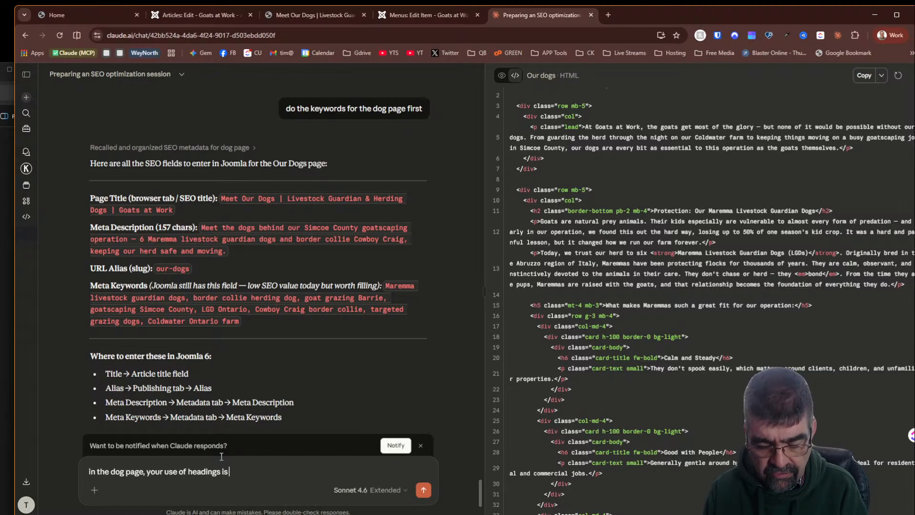
text( out of )
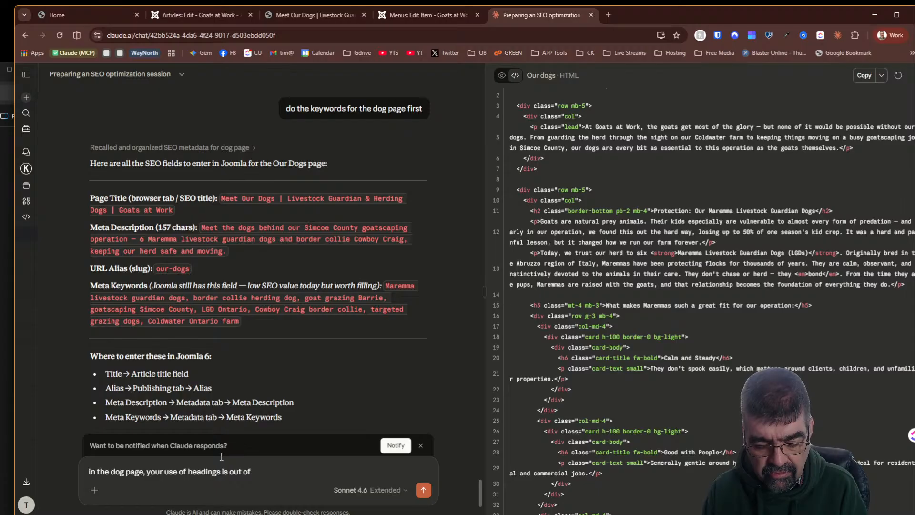
text(order and wi)
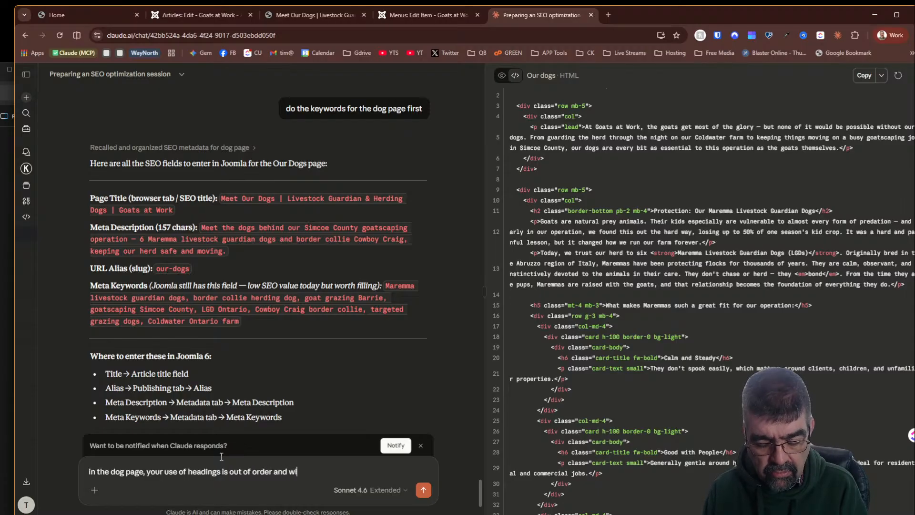
text(ll not rank wel)
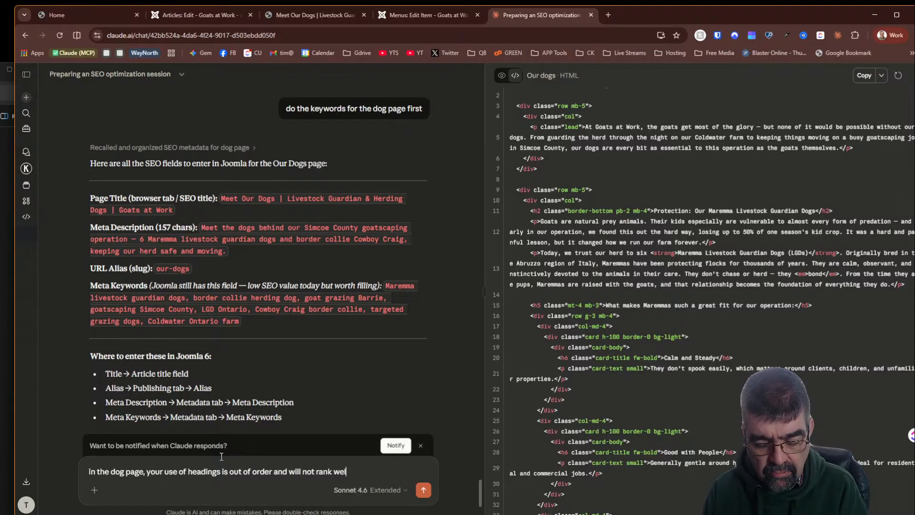
text(l for accessbi)
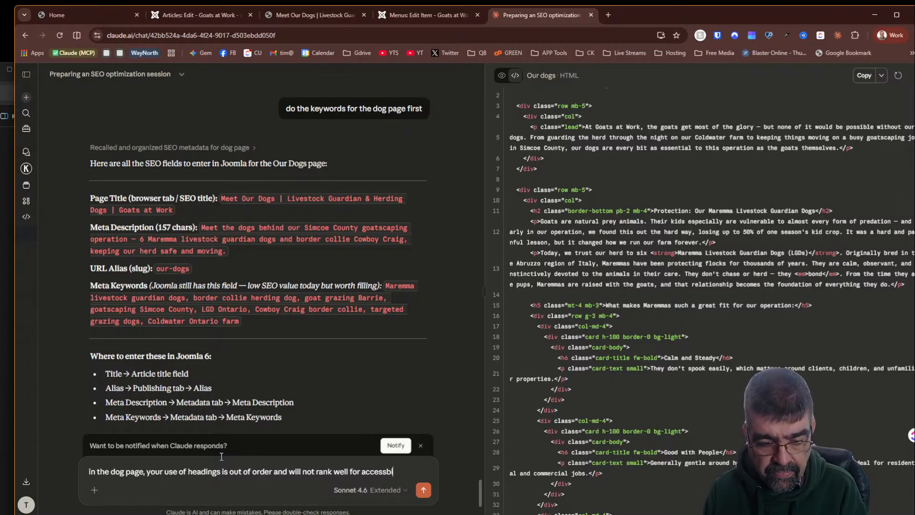
text(lity -)
text(plu)
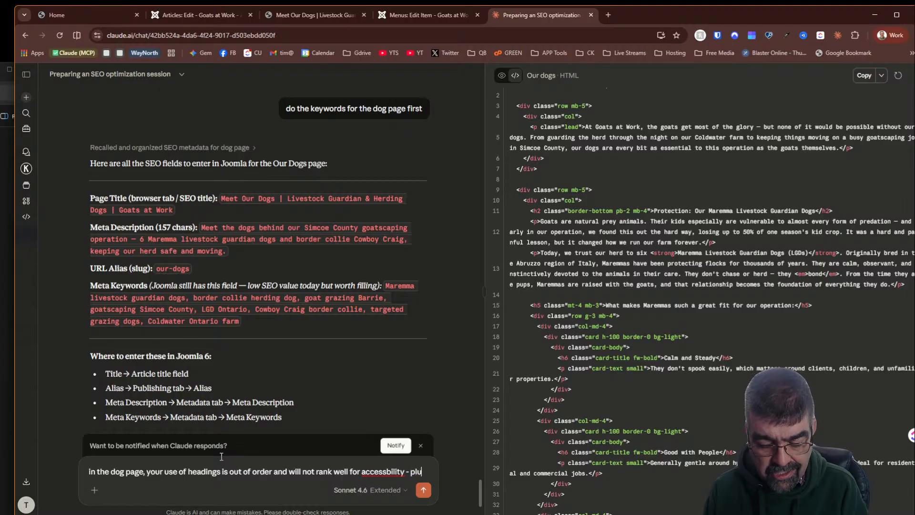
text(s the text is so)
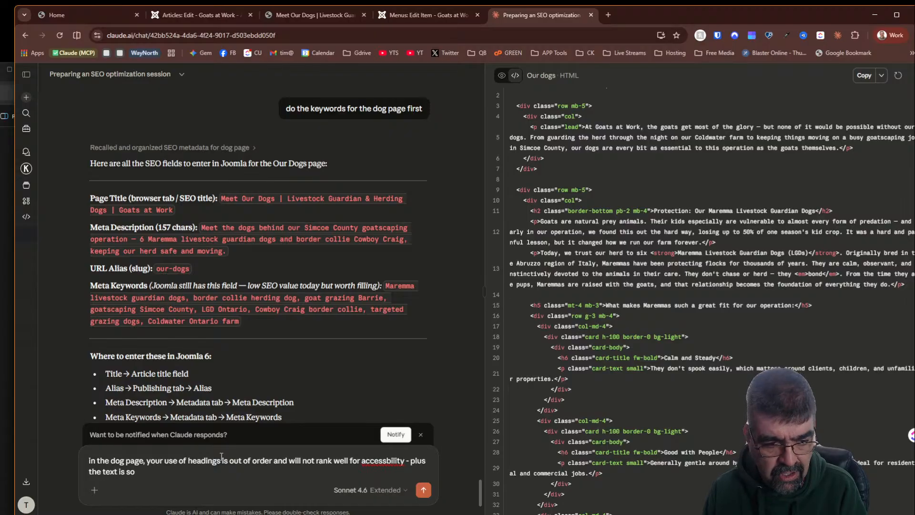
text( small)
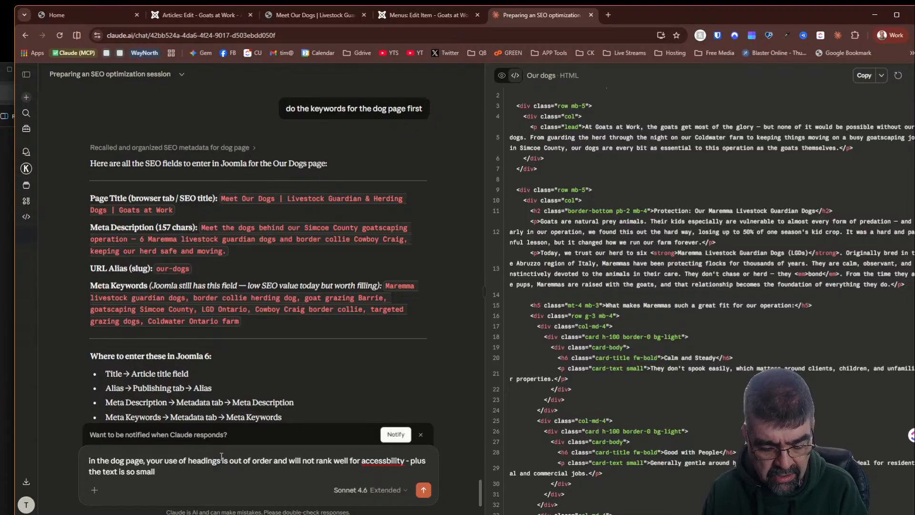
text( on some heading)
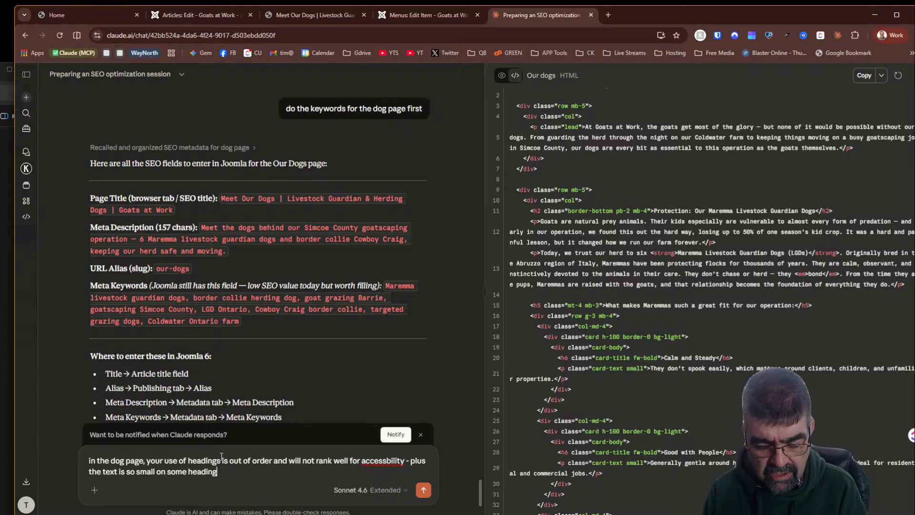
text(s!)
key(Return)
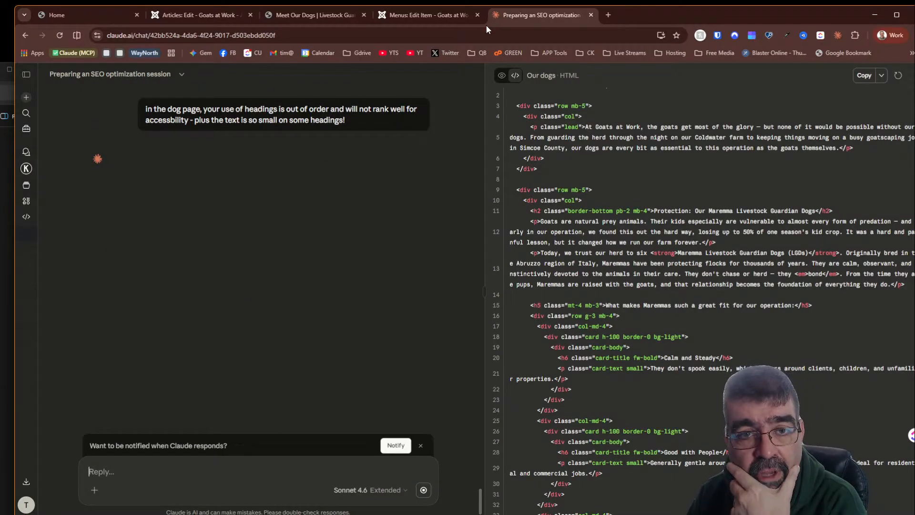
- Copy the public Meet Our Dogs page address and run it through the WAVE Web Accessibility Evaluation Tool
click(293, 16)
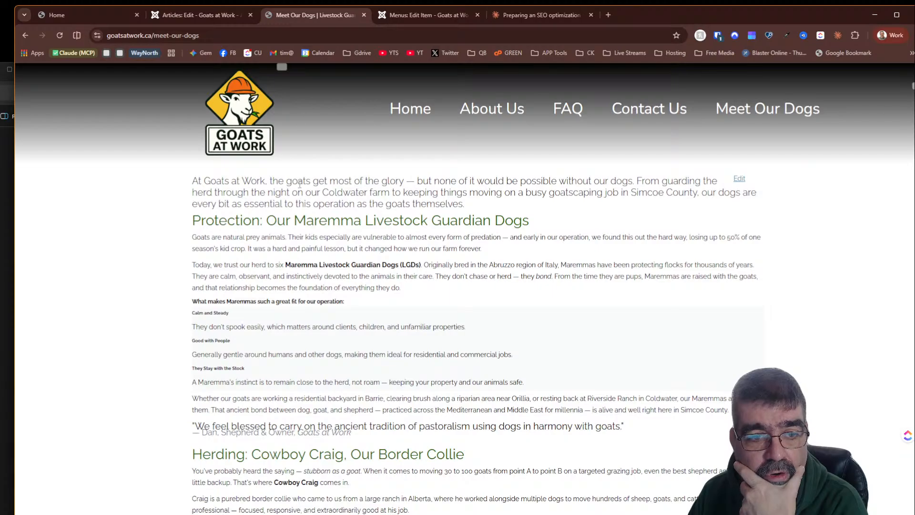
click(208, 35)
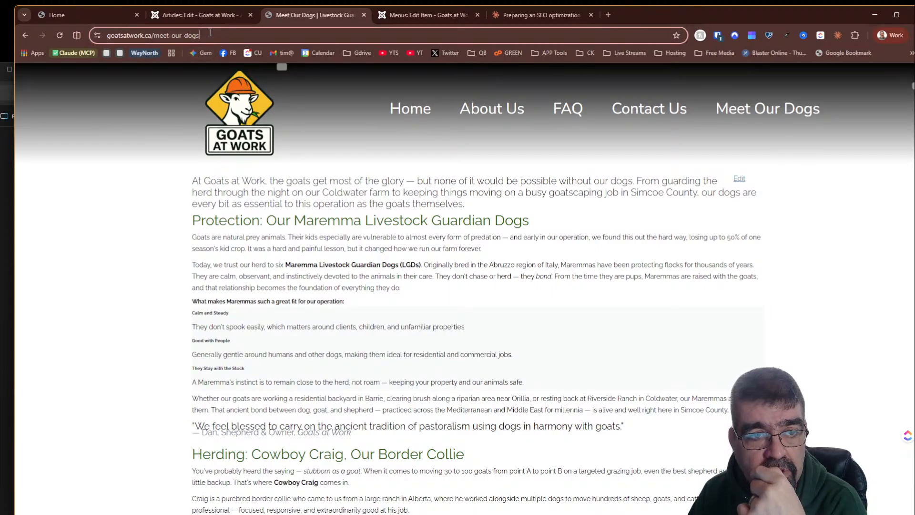
right_click(209, 31)
click(241, 119)
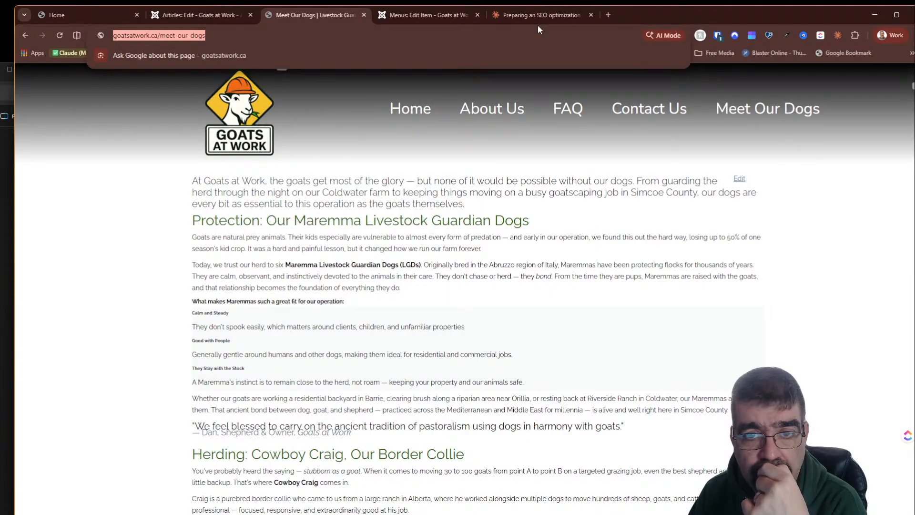
click(607, 15)
click(665, 56)
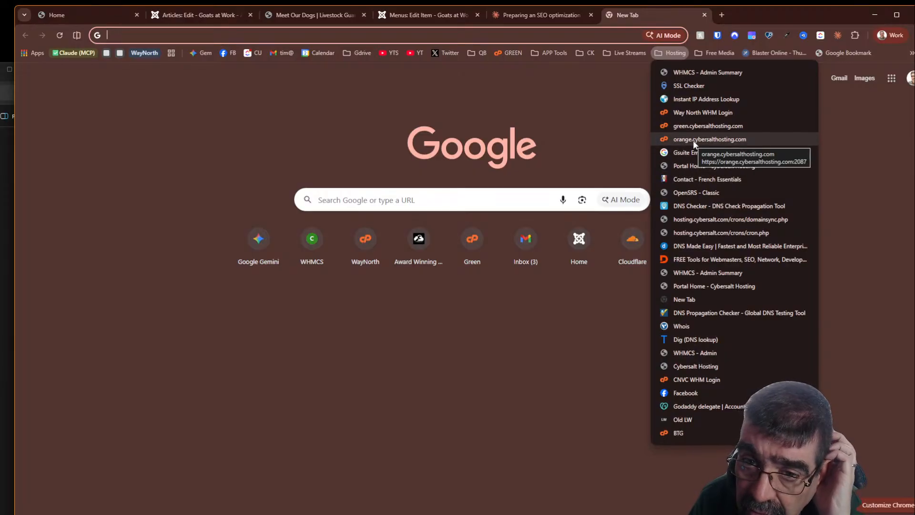
mouse_move(535, 53)
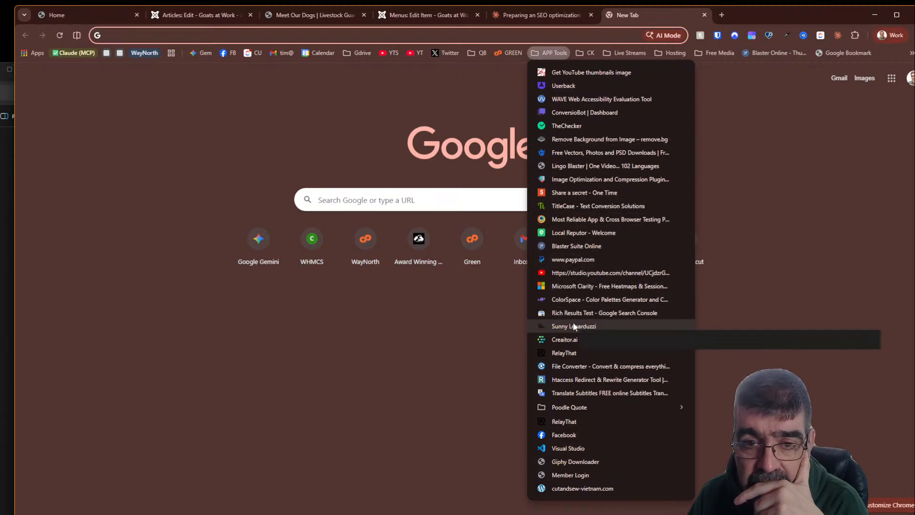
click(577, 99)
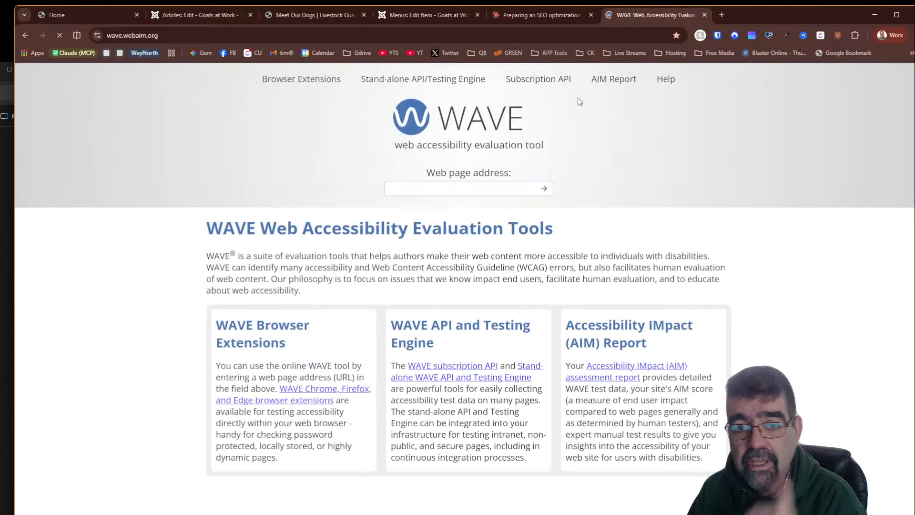
click(437, 189)
key(ctrl+v)
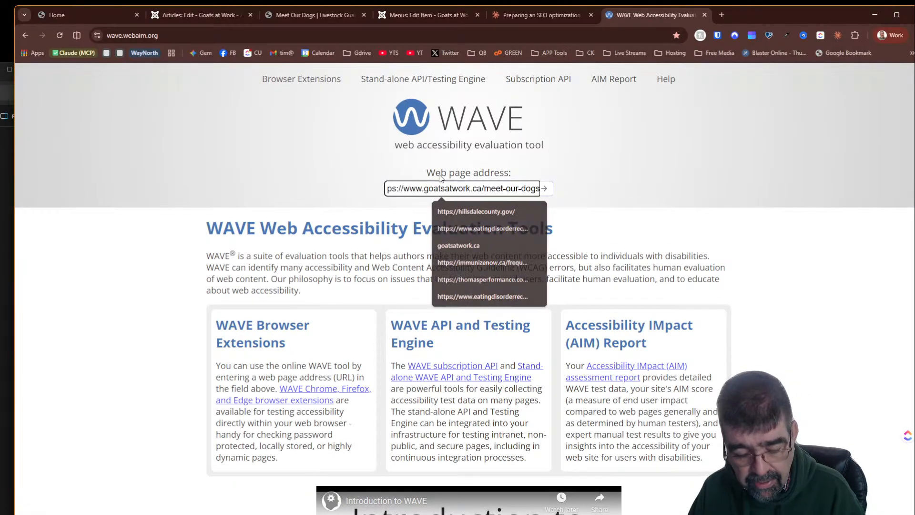
key(Return)
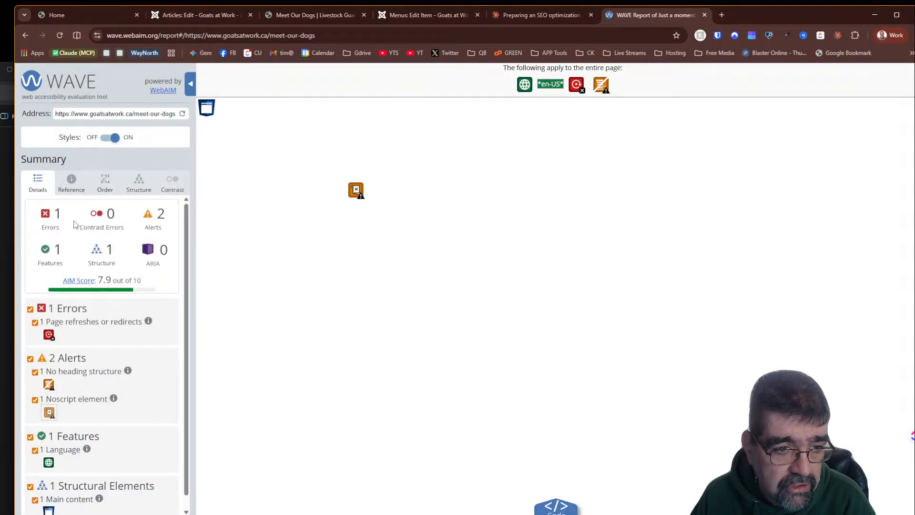
- Examine the WAVE report's page structure view and its heading structure alert
click(138, 189)
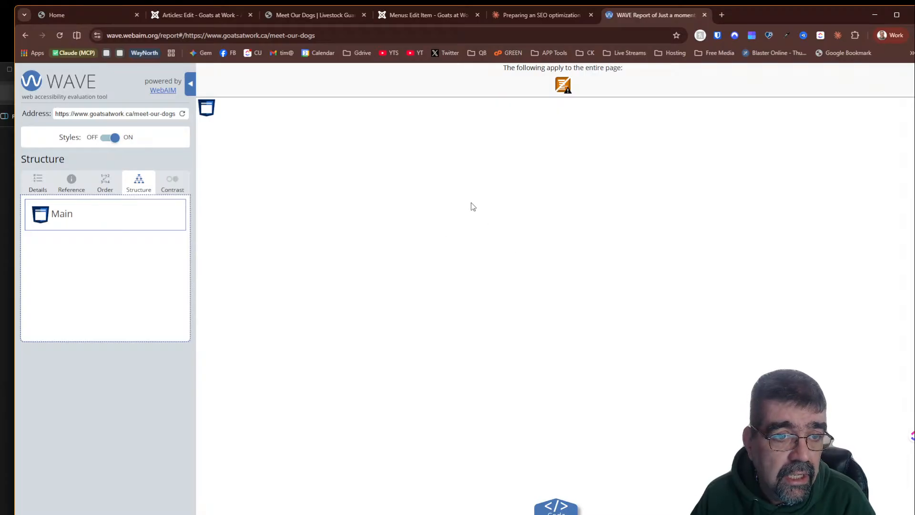
click(139, 112)
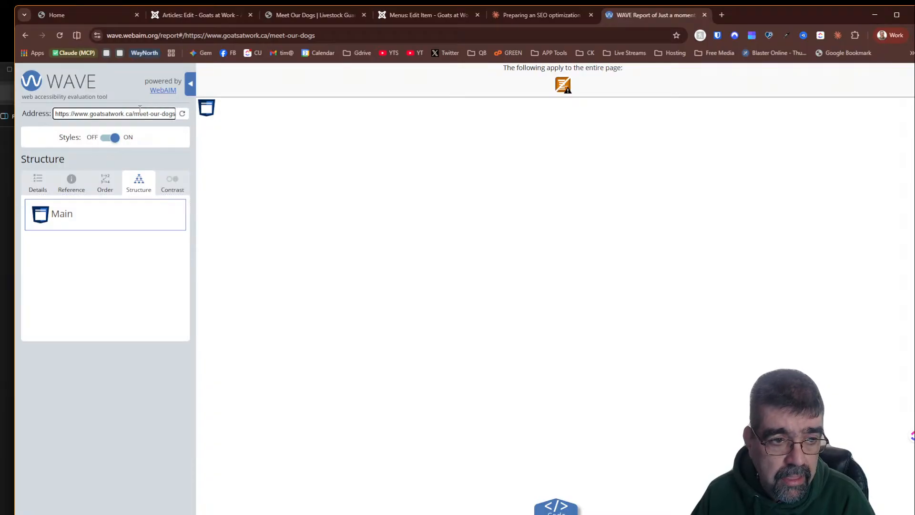
click(361, 36)
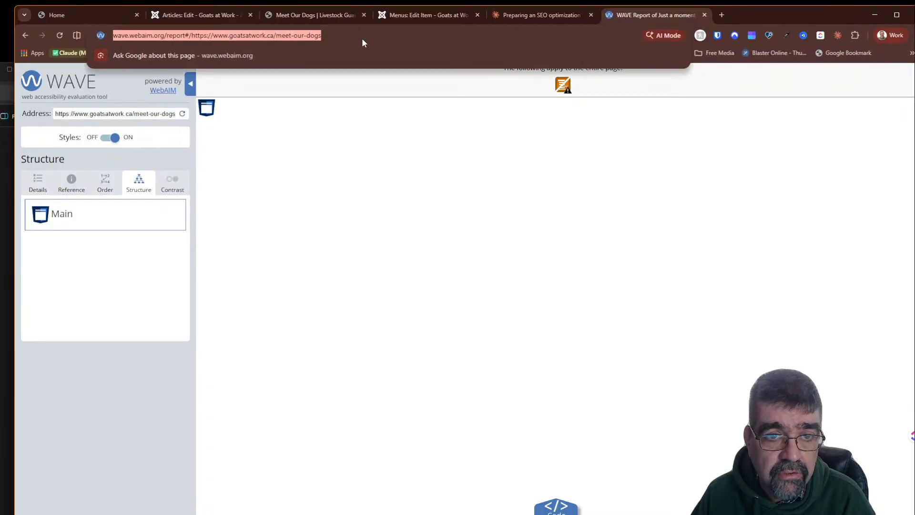
click(363, 33)
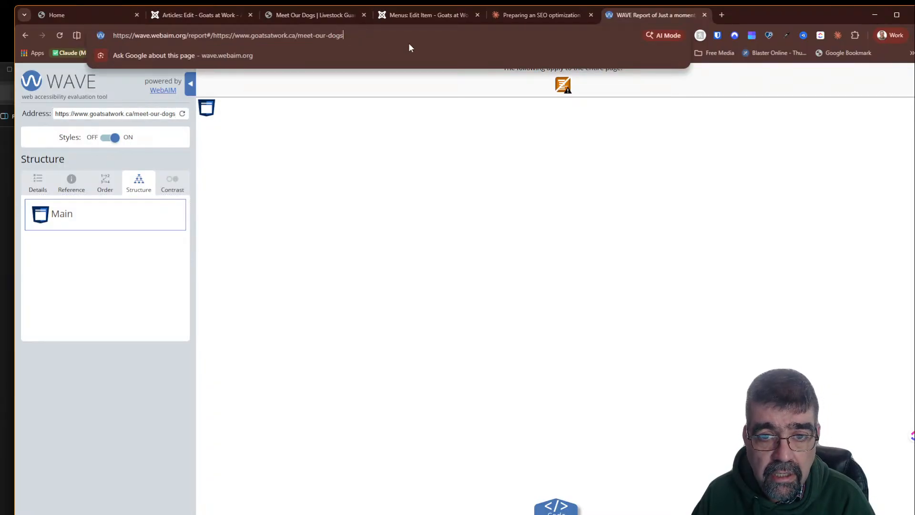
click(567, 88)
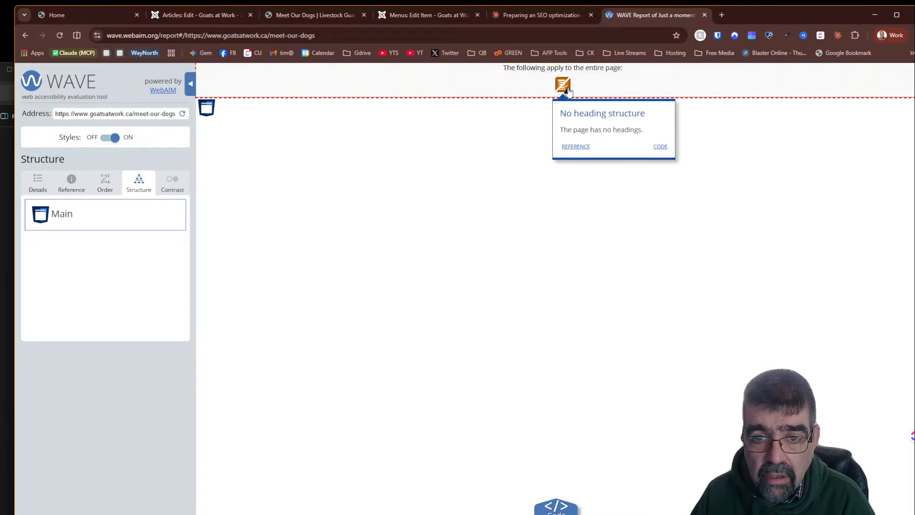
click(491, 160)
click(417, 38)
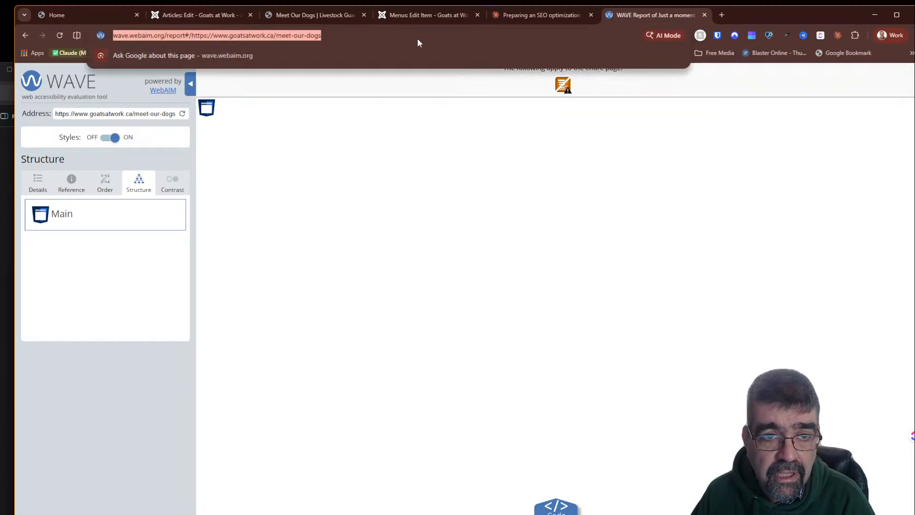
click(430, 32)
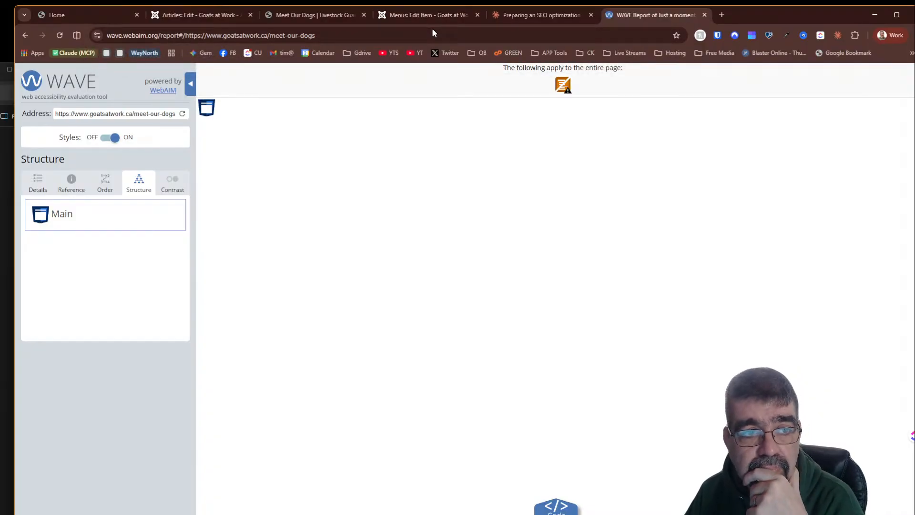
- Copy Claude's revised Our Dogs HTML and replace the whole article source code in the Joomla editor with it
click(505, 11)
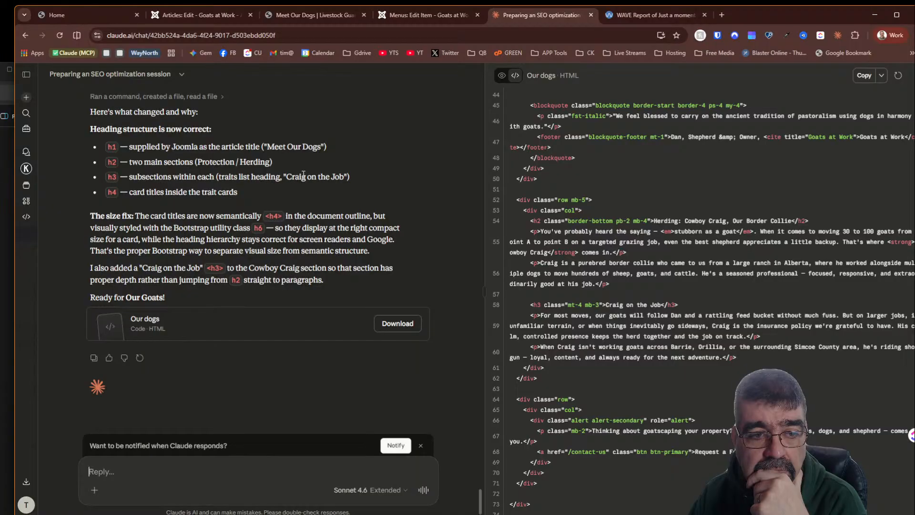
scroll(589, 204, up, 12)
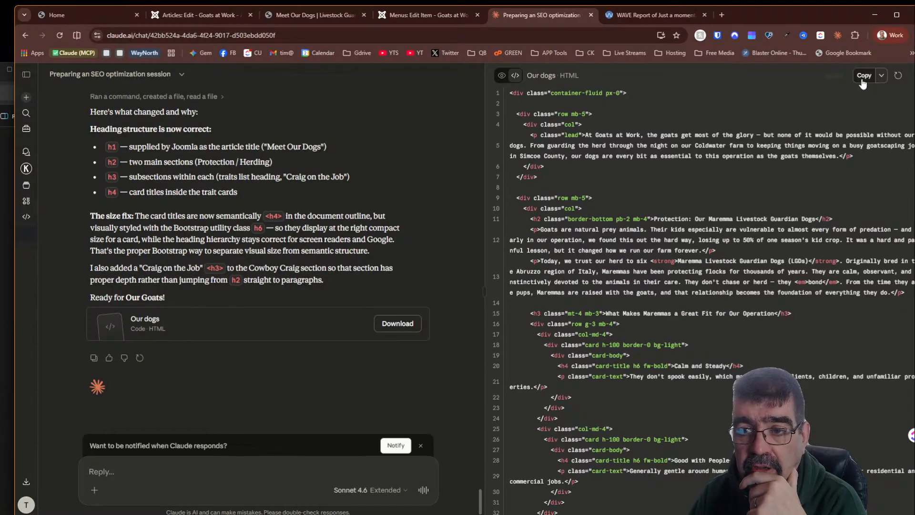
click(862, 76)
click(200, 15)
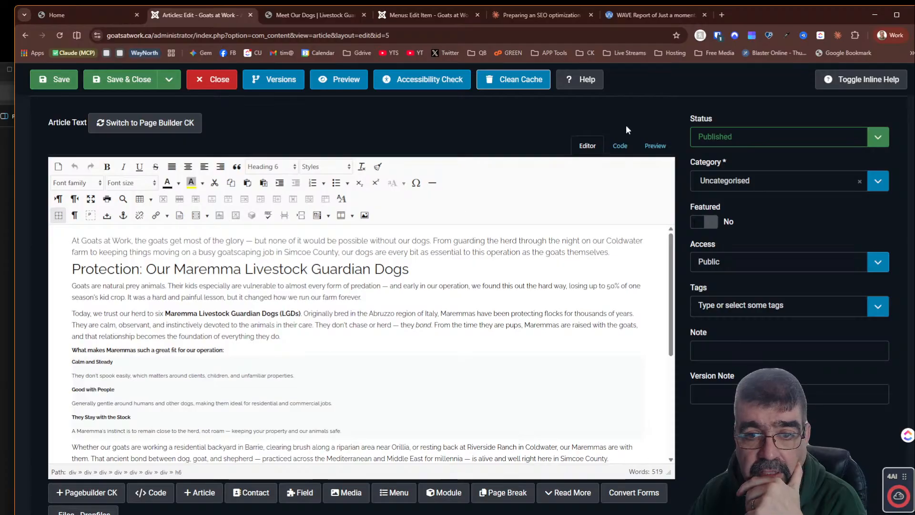
click(620, 145)
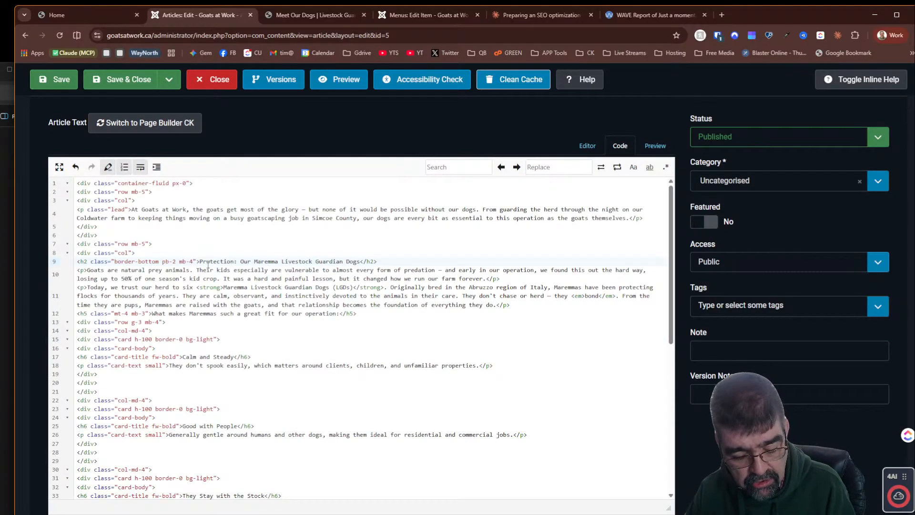
key(ctrl+a)
key(ctrl+v)
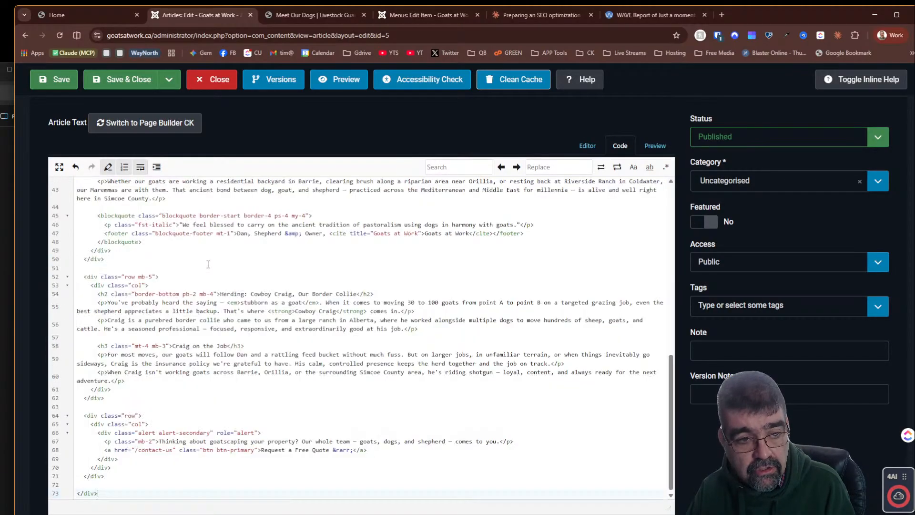
- Switch the article back to the visual editor, review the revised content, and save the article
click(587, 146)
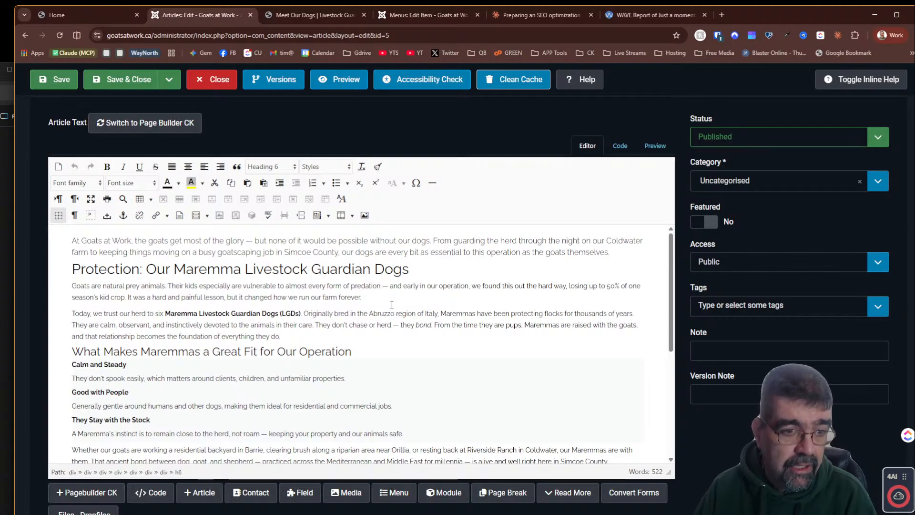
scroll(388, 314, down, 4)
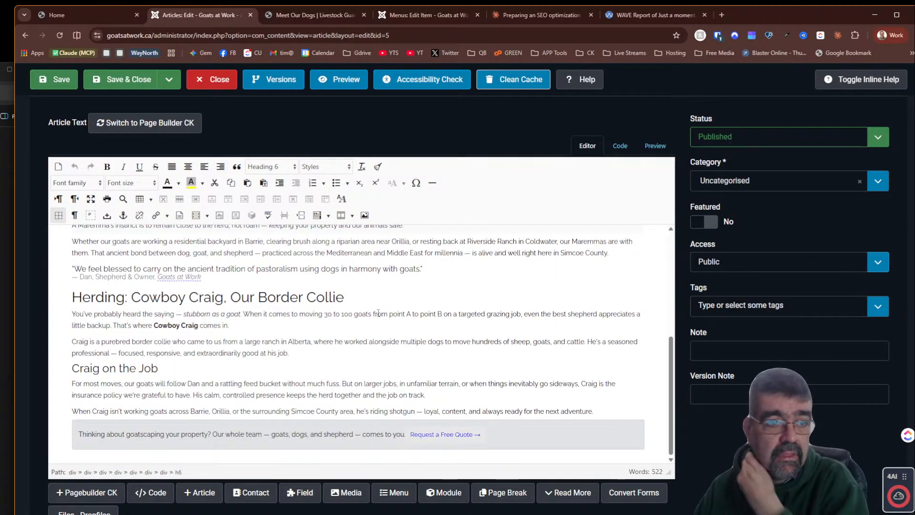
click(43, 81)
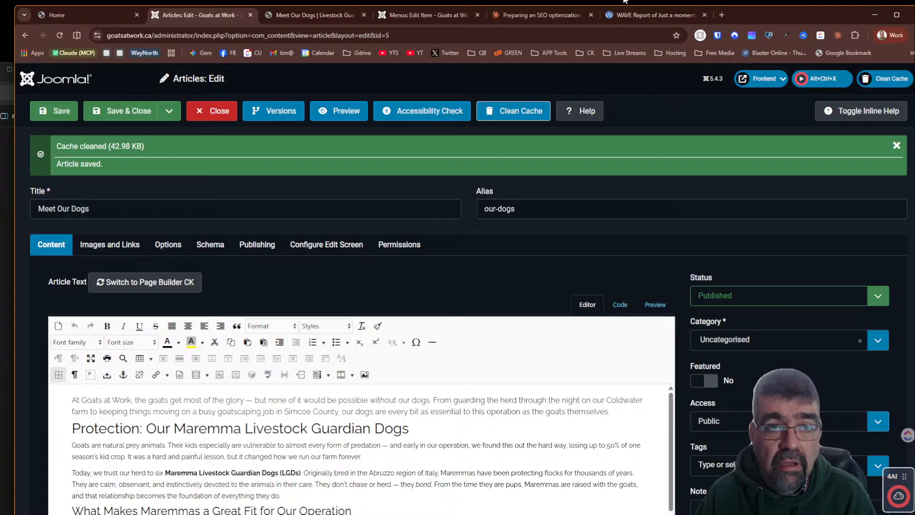
- Reload the public Meet Our Dogs page and review its updated headings
click(307, 15)
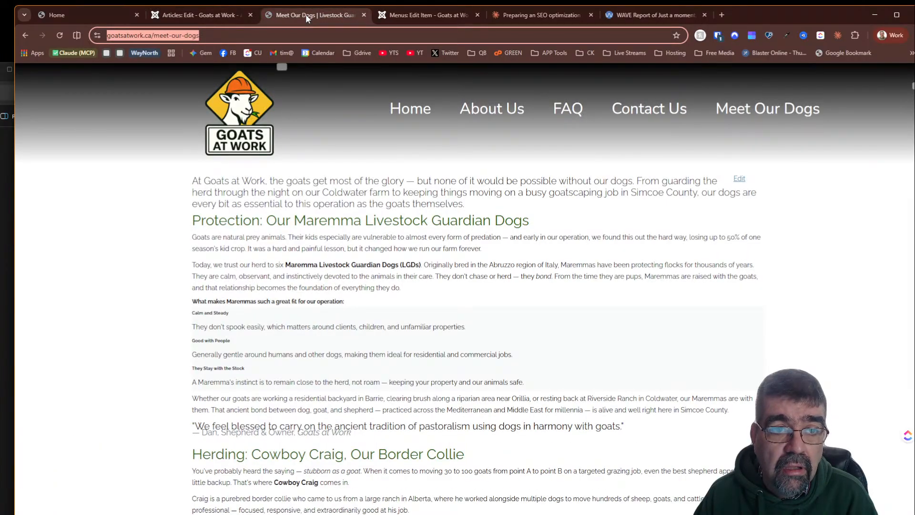
click(59, 36)
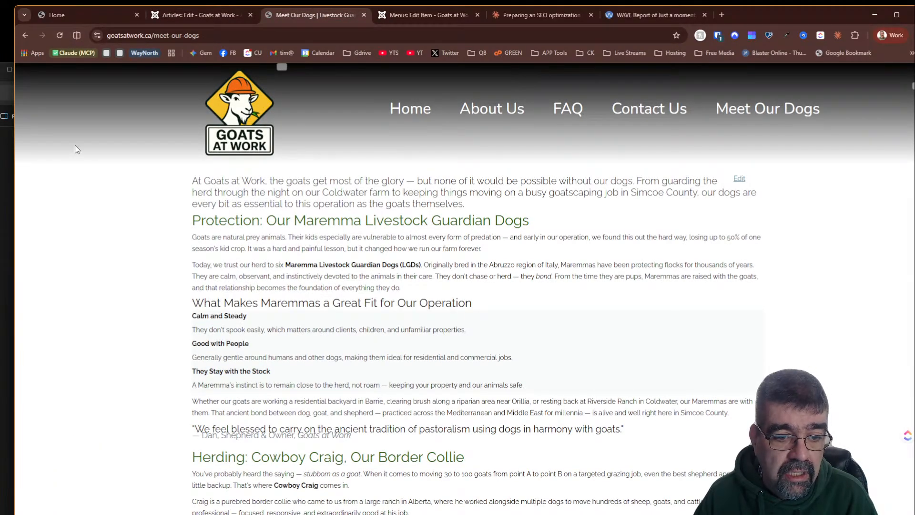
scroll(228, 314, down, 2)
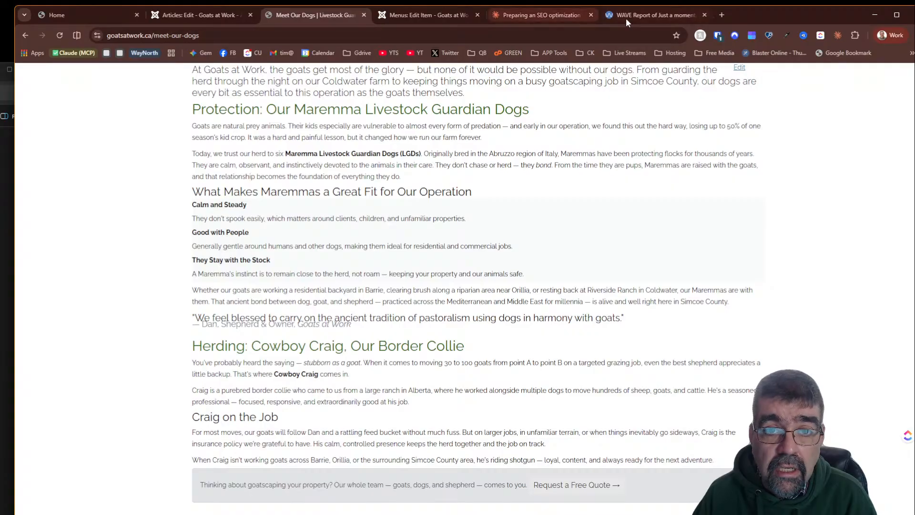
- Refresh the WAVE report for the Meet Our Dogs page and examine its page-level alerts
click(662, 15)
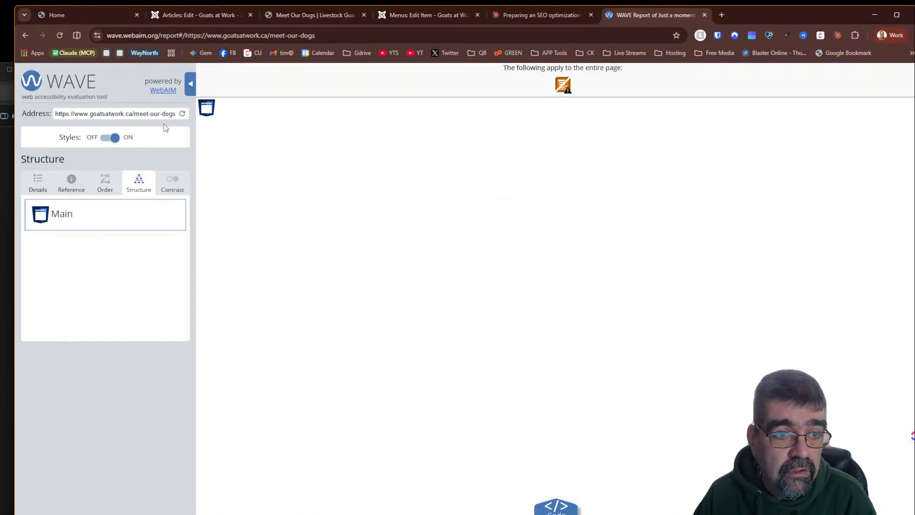
click(183, 116)
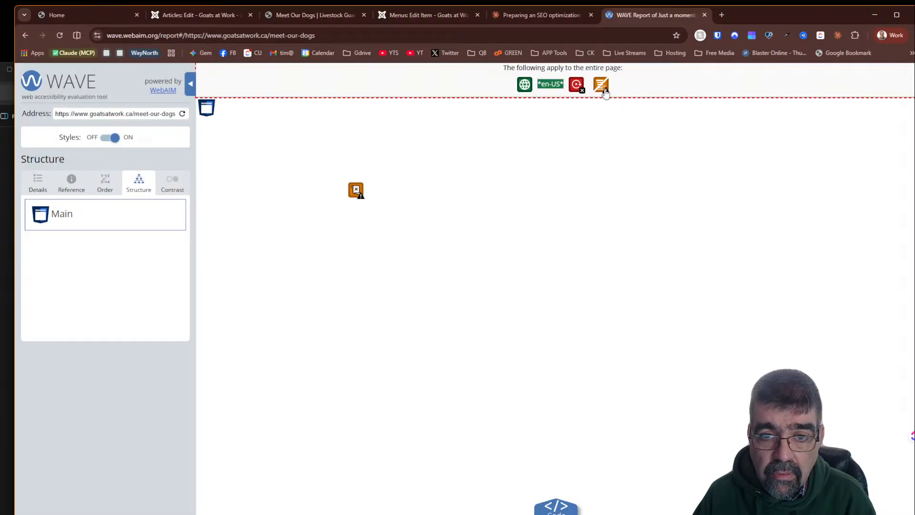
click(577, 85)
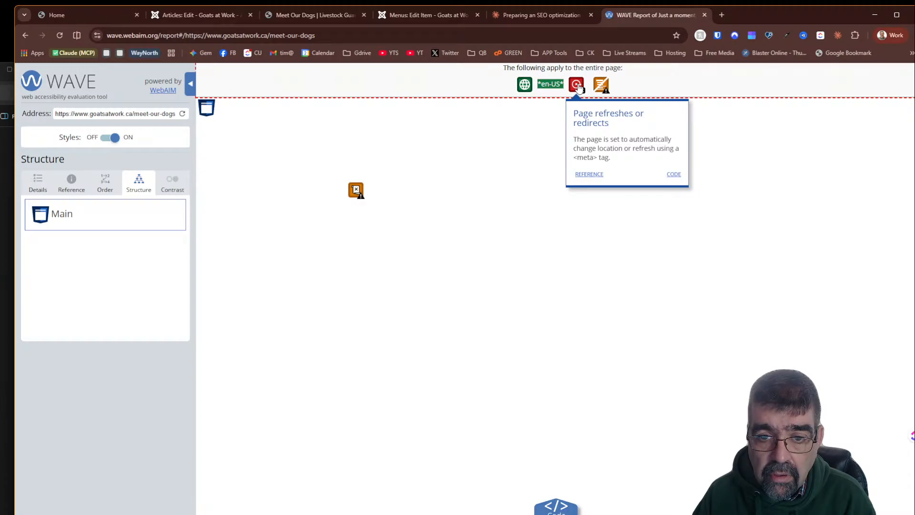
click(354, 191)
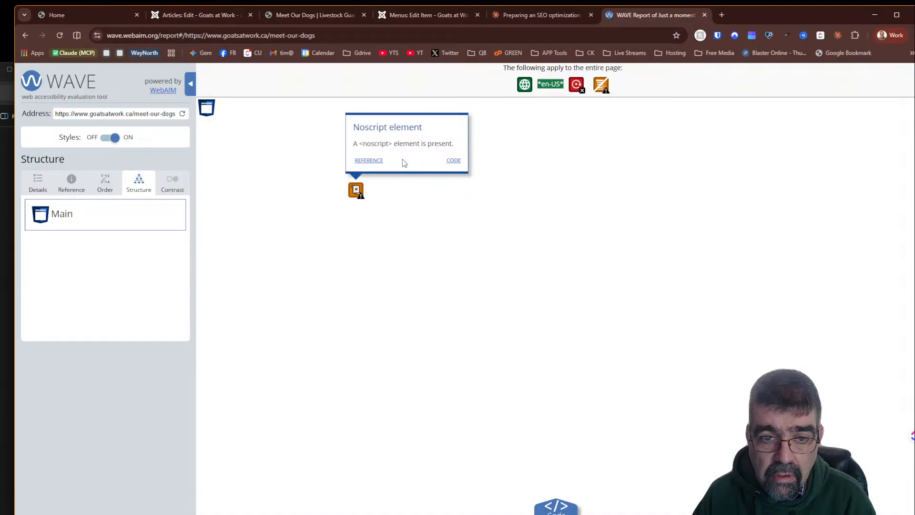
click(90, 270)
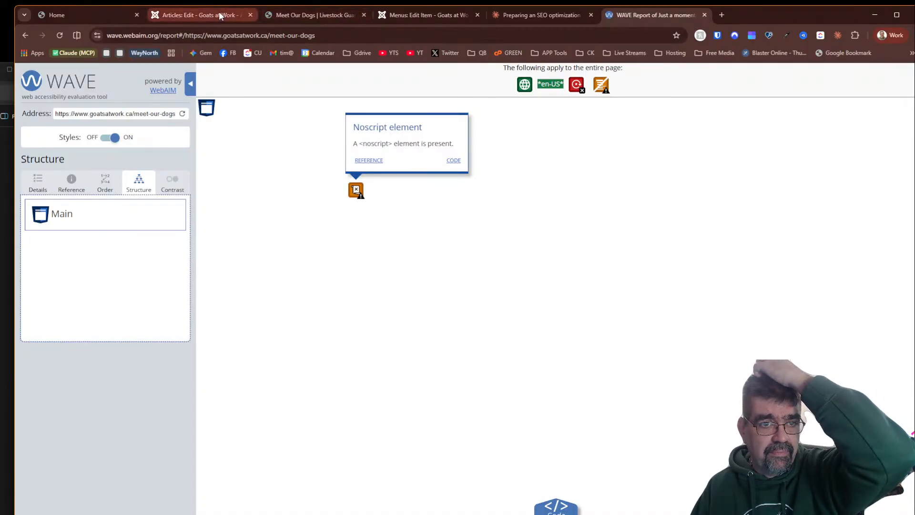
click(315, 15)
scroll(528, 209, up, 2)
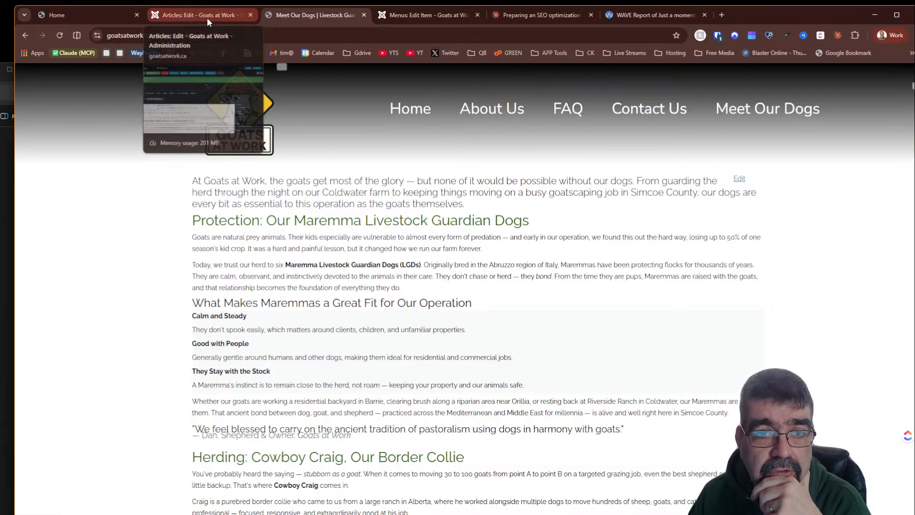
- Set the Meet Our Dogs menu item's Title option to Show and save the menu item
click(419, 15)
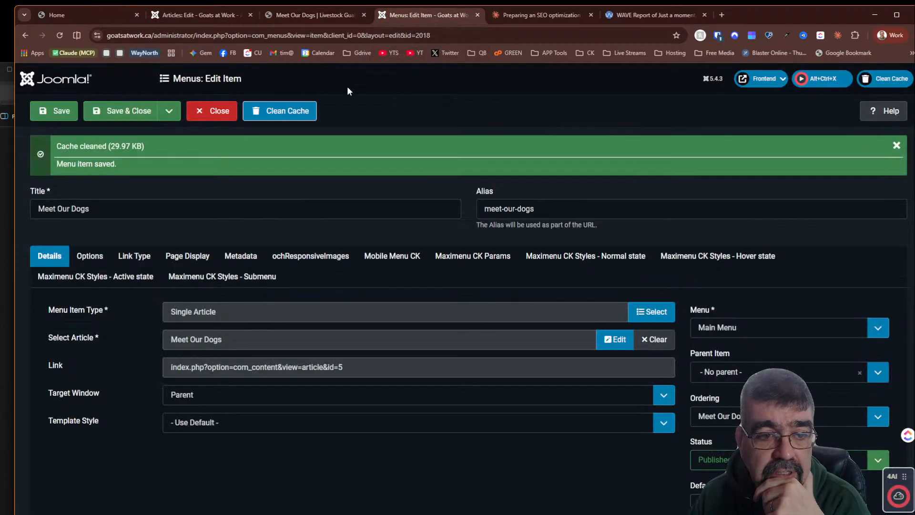
click(89, 256)
scroll(338, 224, down, 2)
click(216, 234)
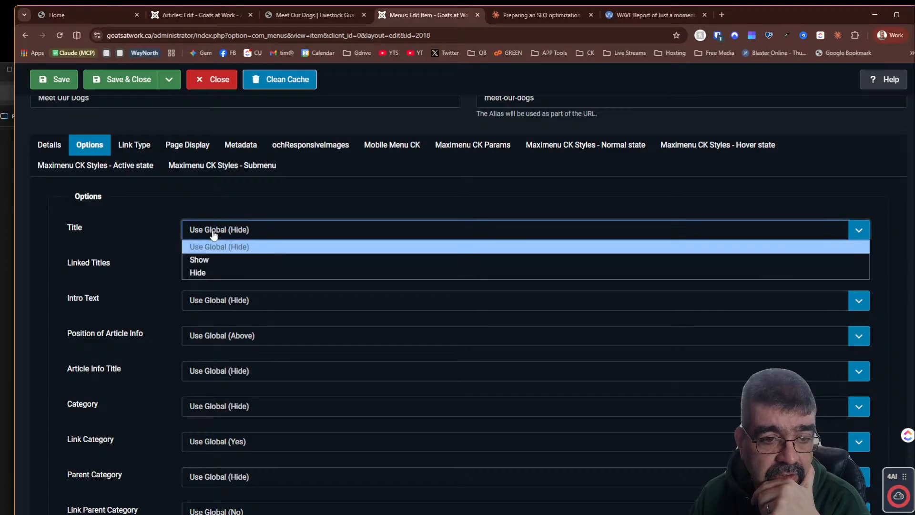
click(205, 259)
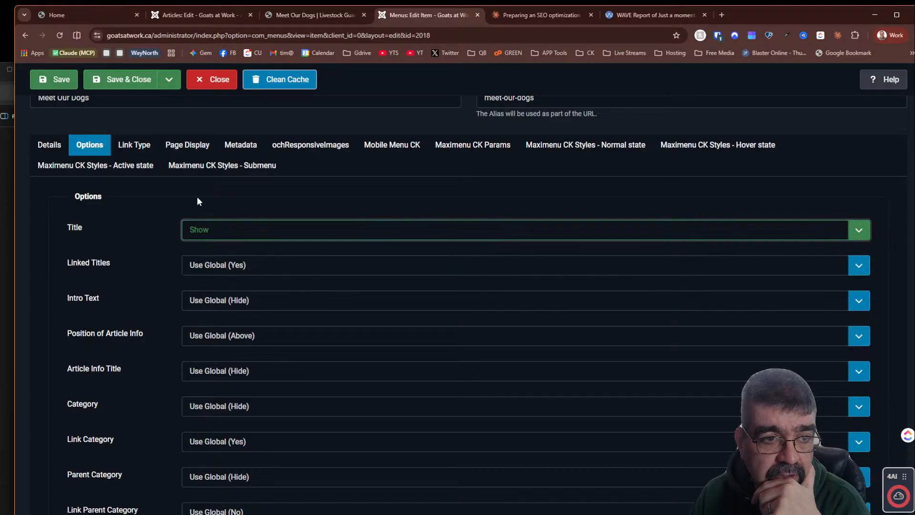
click(61, 81)
- Reload the live Meet Our Dogs page and inspect its title heading element in the developer tools
click(332, 15)
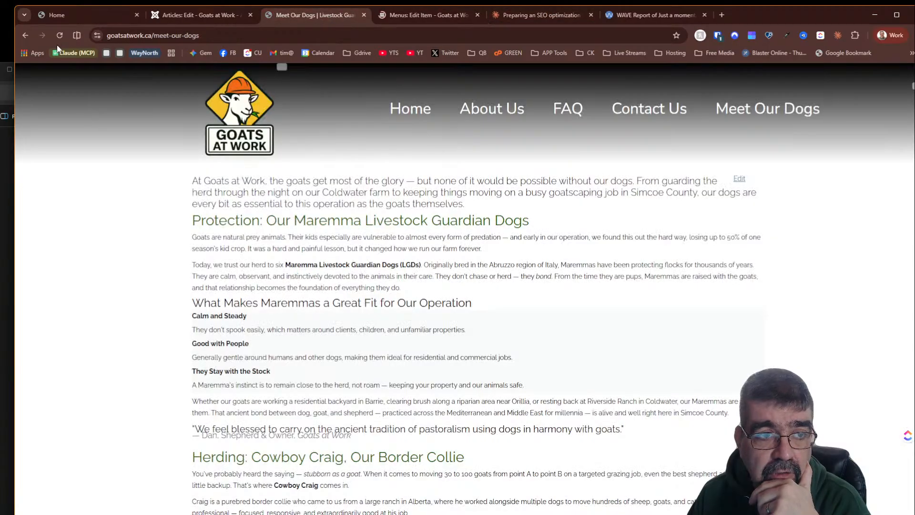
click(59, 35)
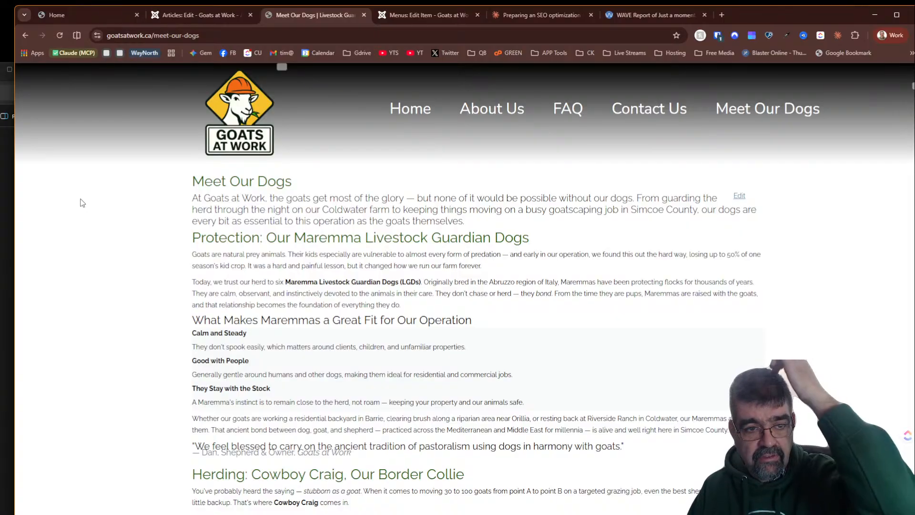
right_click(245, 182)
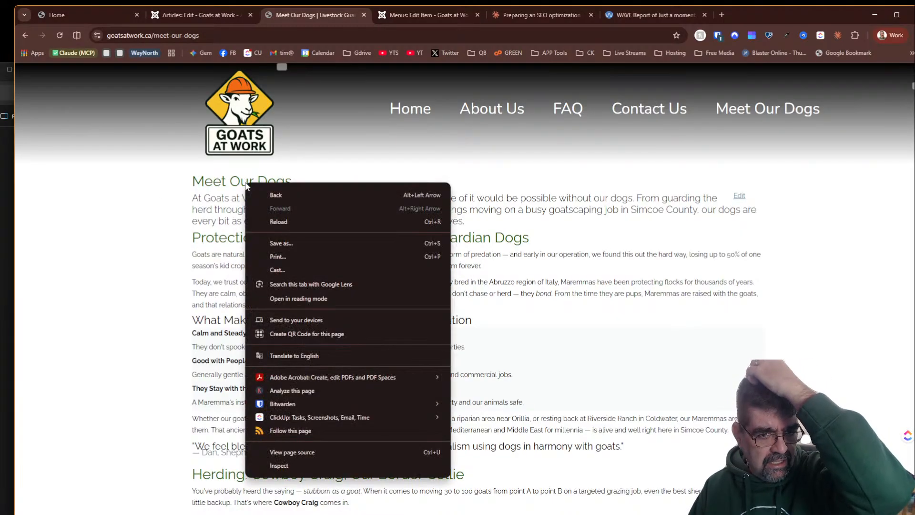
click(315, 464)
click(23, 282)
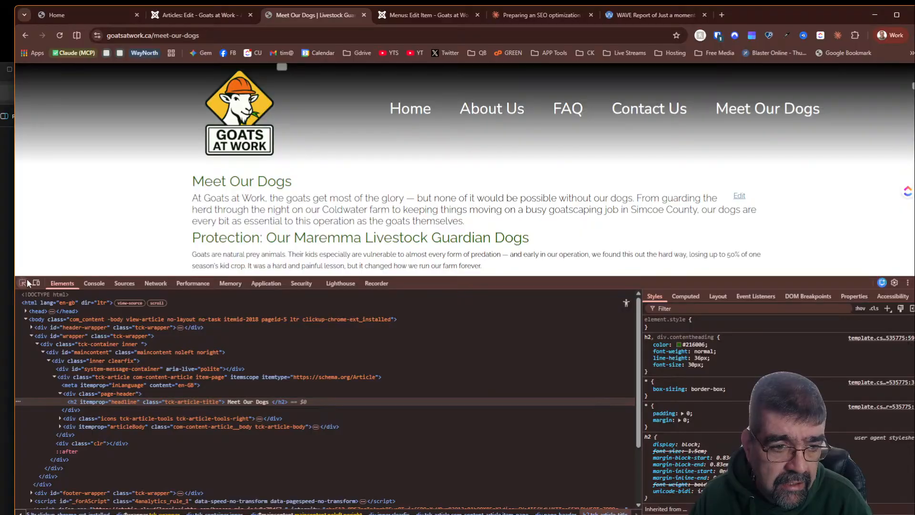
click(282, 181)
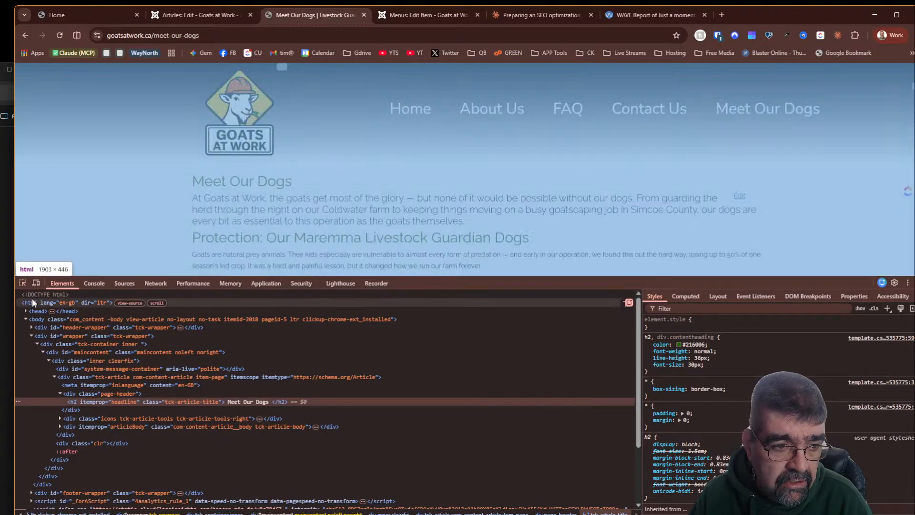
click(22, 283)
click(222, 242)
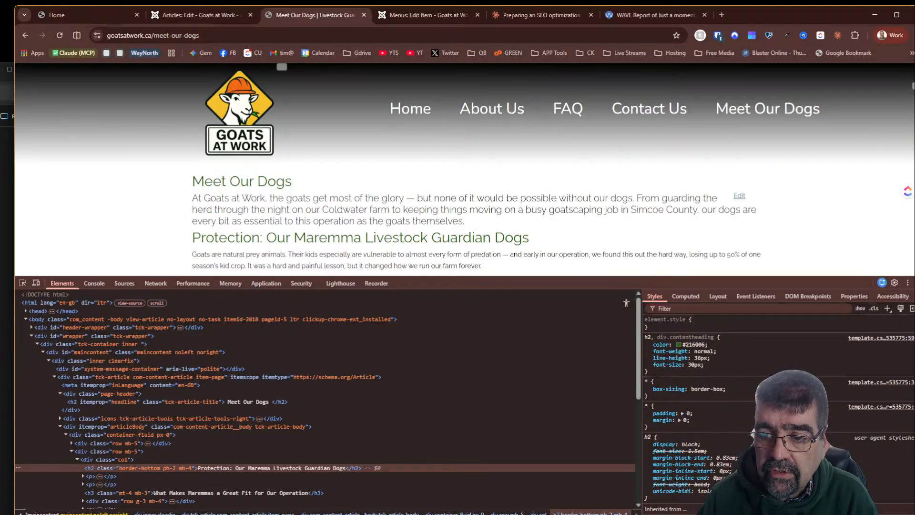
key(F12)
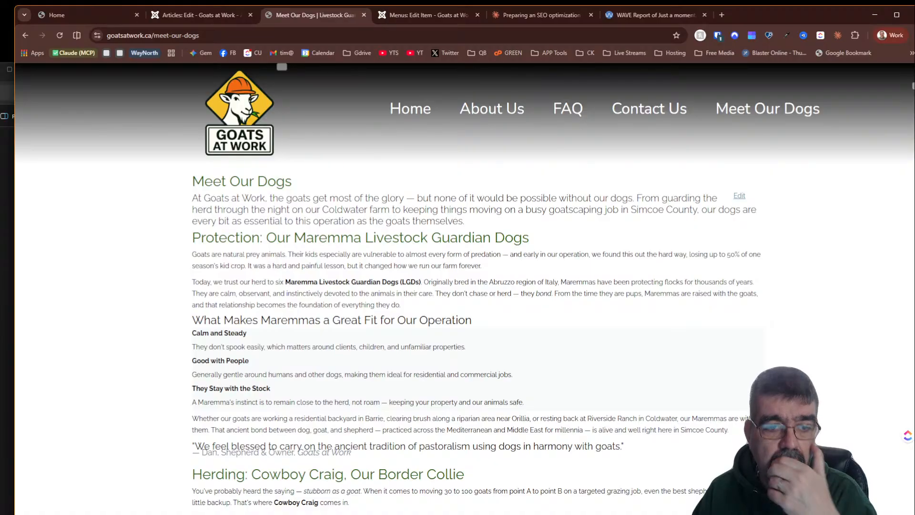
scroll(831, 312, down, 1)
scroll(832, 313, down, 4)
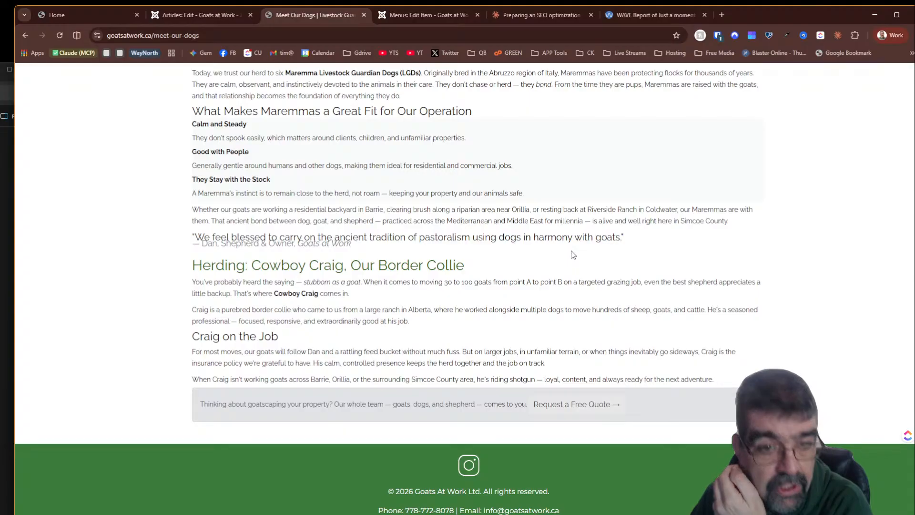
scroll(573, 255, up, 4)
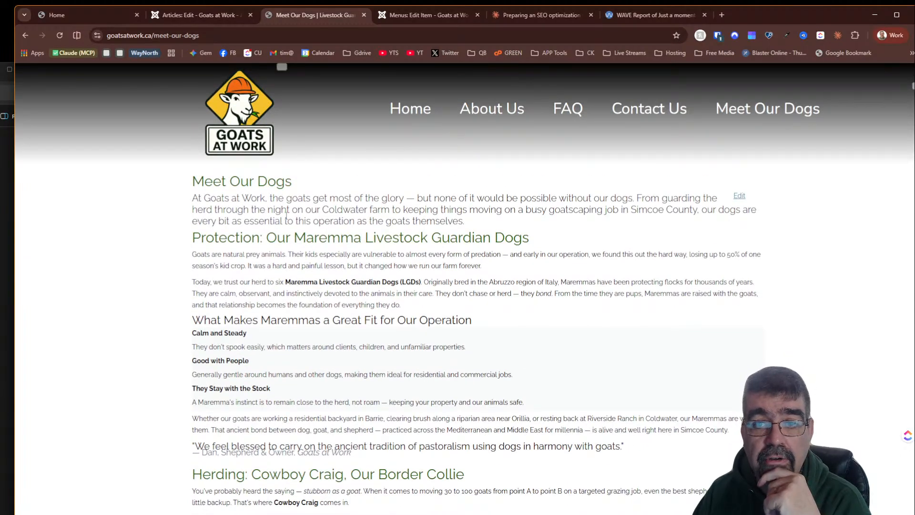
- Close the menu item and reorder the main menu so Meet Our Dogs comes before Contact Us
click(437, 19)
click(213, 119)
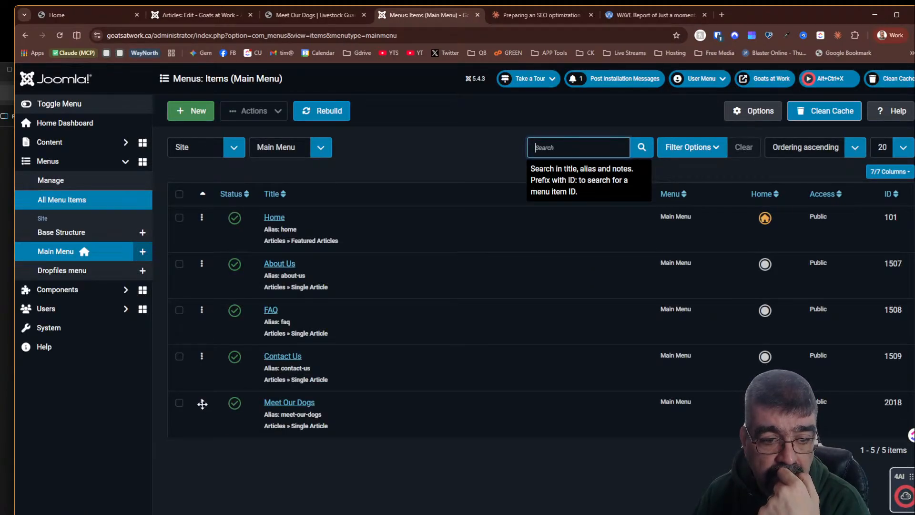
drag(202, 403, 202, 358)
right_click(202, 358)
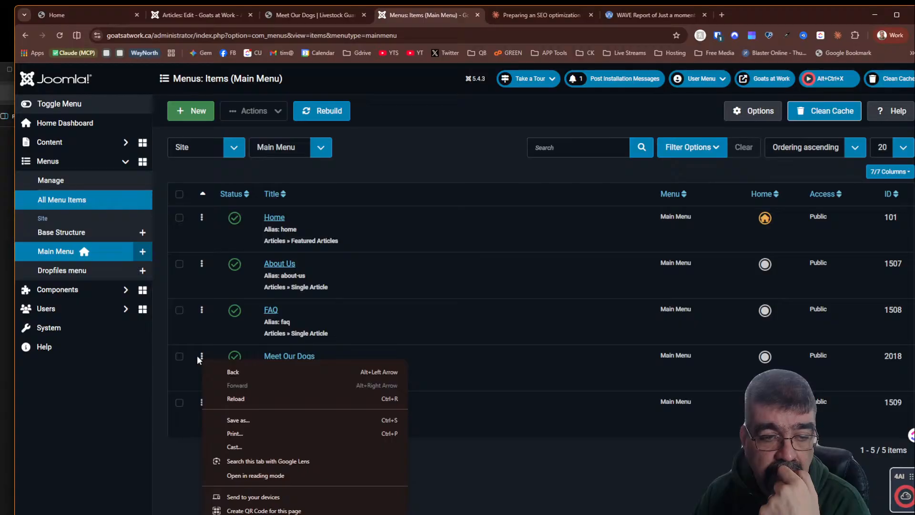
click(452, 135)
- Ask Claude to move on to the Our Goats page with the prompt "now the our goats page"
click(633, 16)
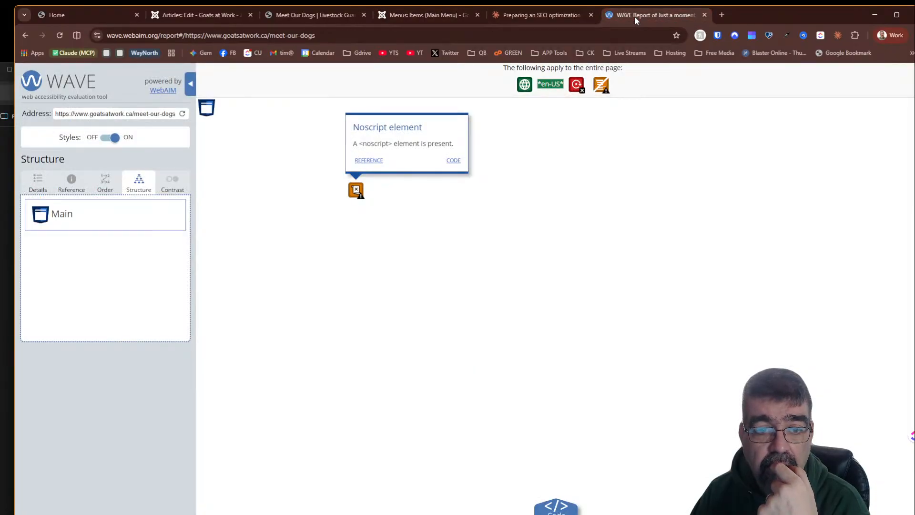
click(594, 14)
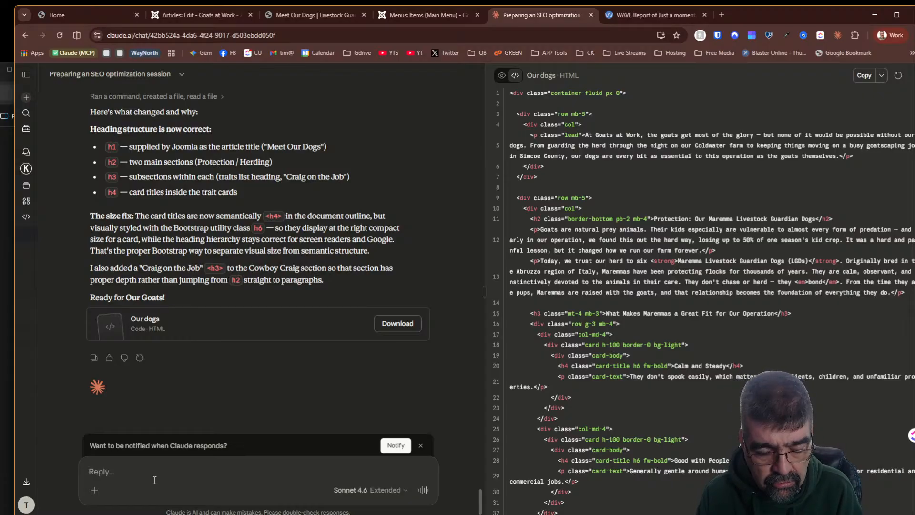
text(now the)
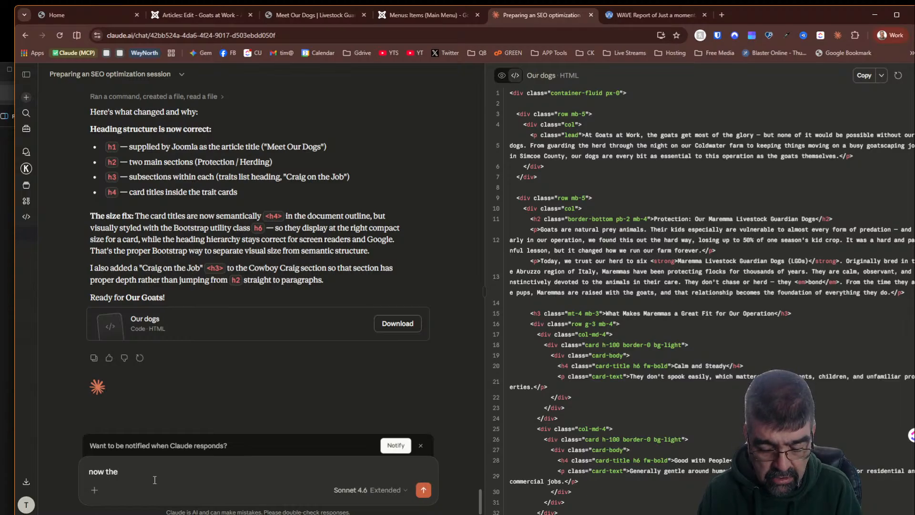
text( our goats)
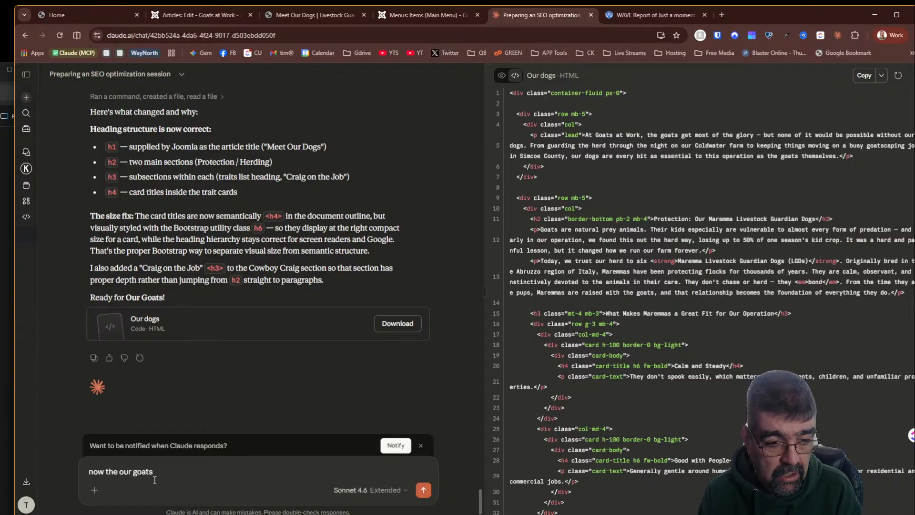
text( page)
key(Return)
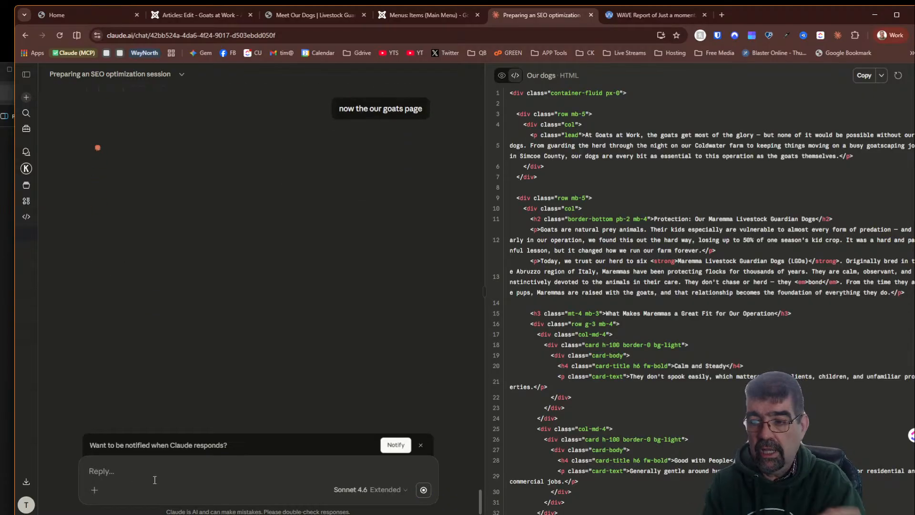
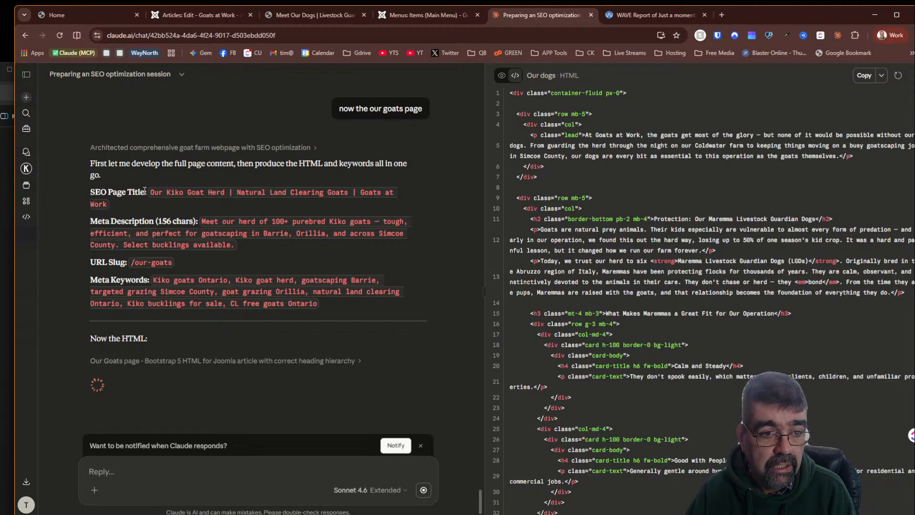
- Save the Meet Our Dogs article and open a new blank article with Save & New
click(177, 12)
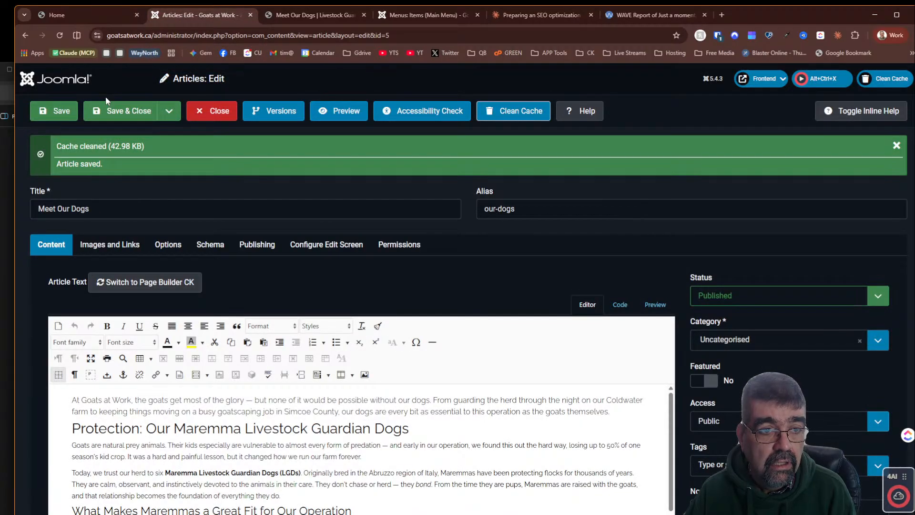
click(167, 112)
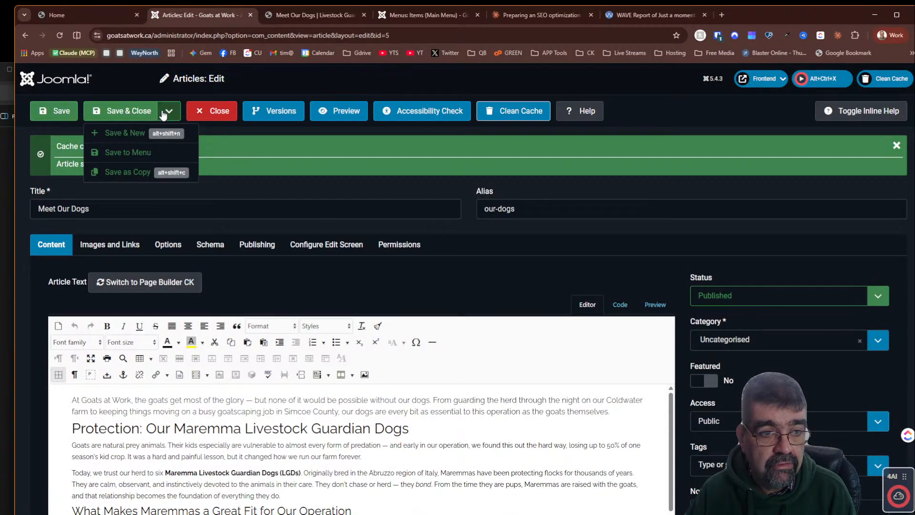
click(138, 133)
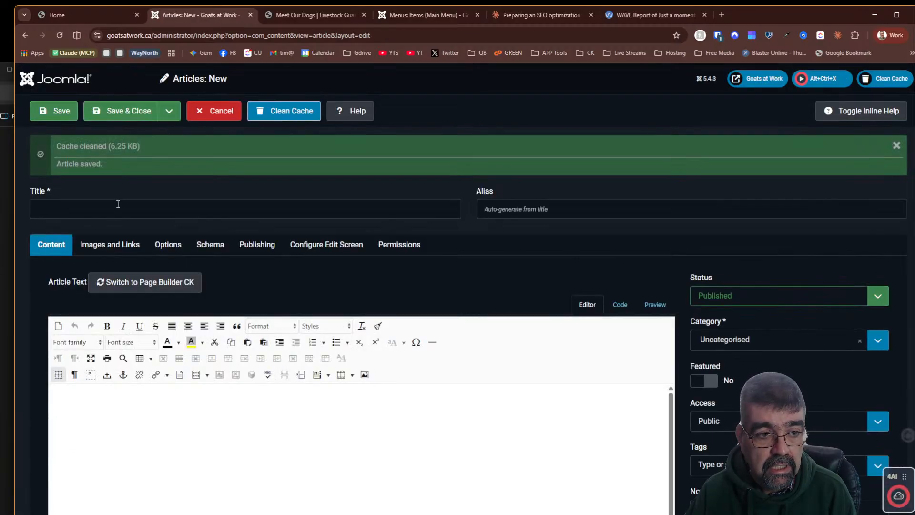
- Title the new article Our Goats
click(117, 206)
text(Our Goats)
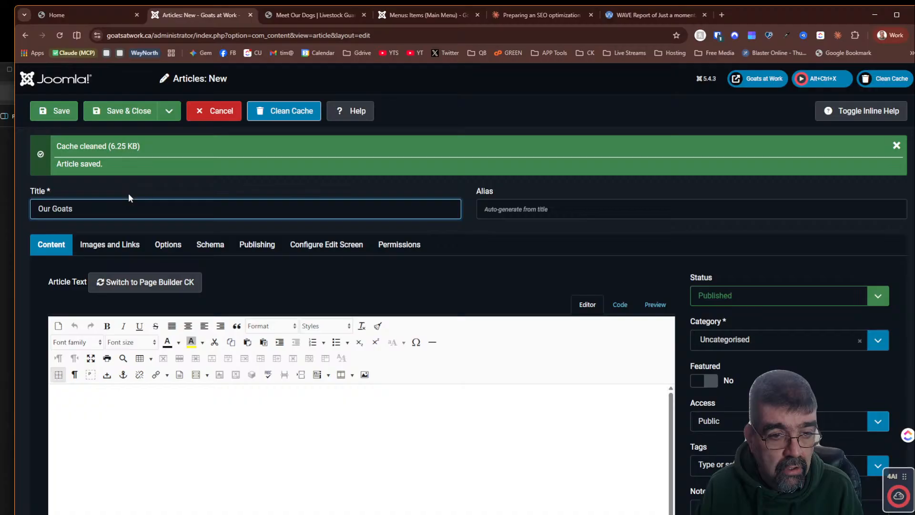
key(Tab)
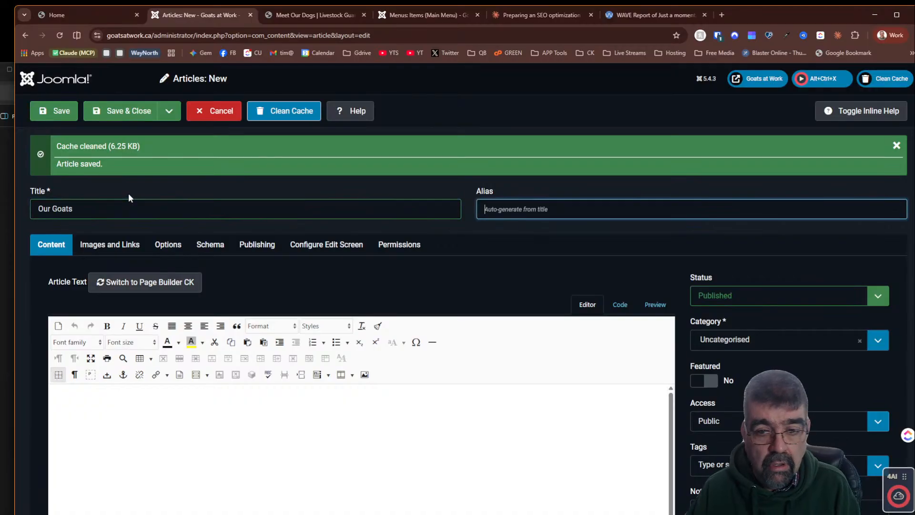
- Copy Claude's suggested meta description into the new article's Meta Description field
click(538, 14)
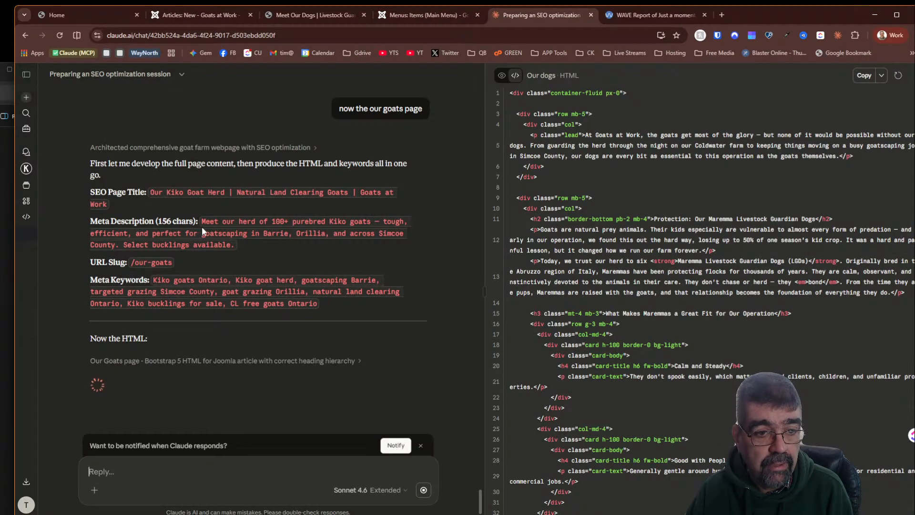
drag(201, 221, 235, 245)
right_click(220, 233)
click(247, 248)
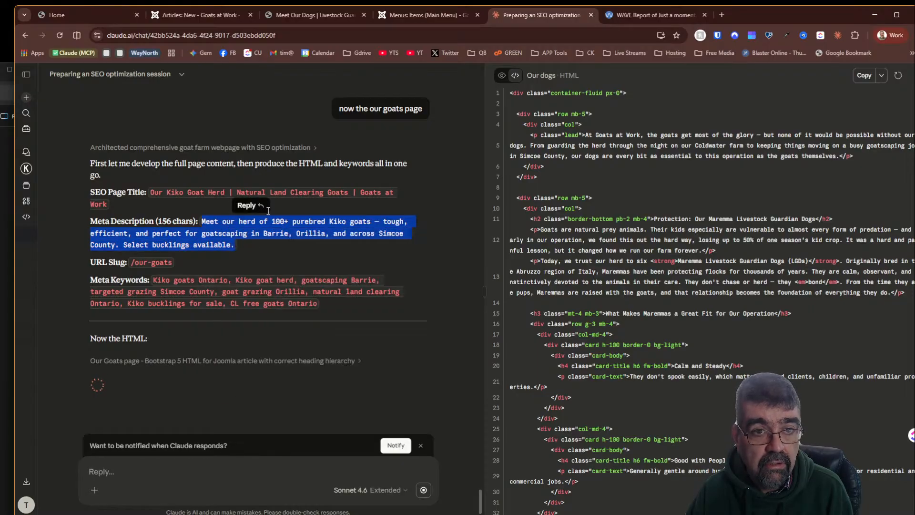
click(189, 16)
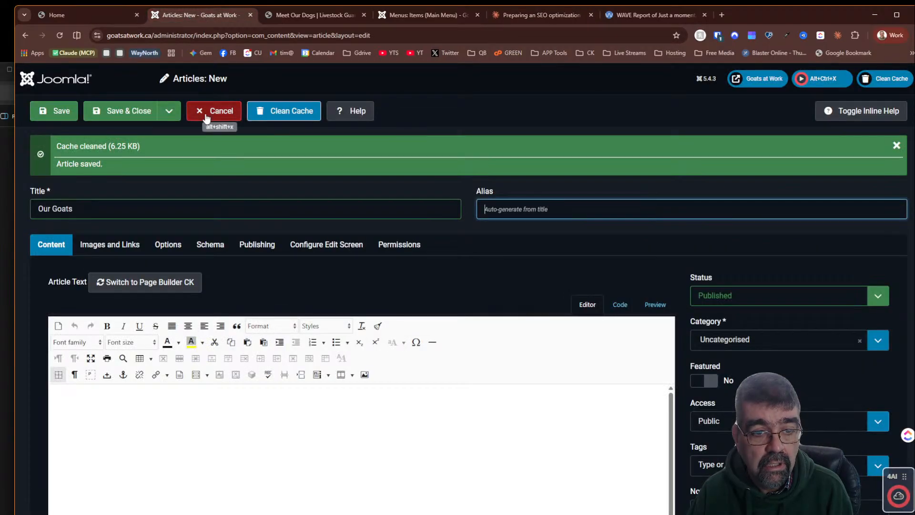
click(257, 244)
click(655, 320)
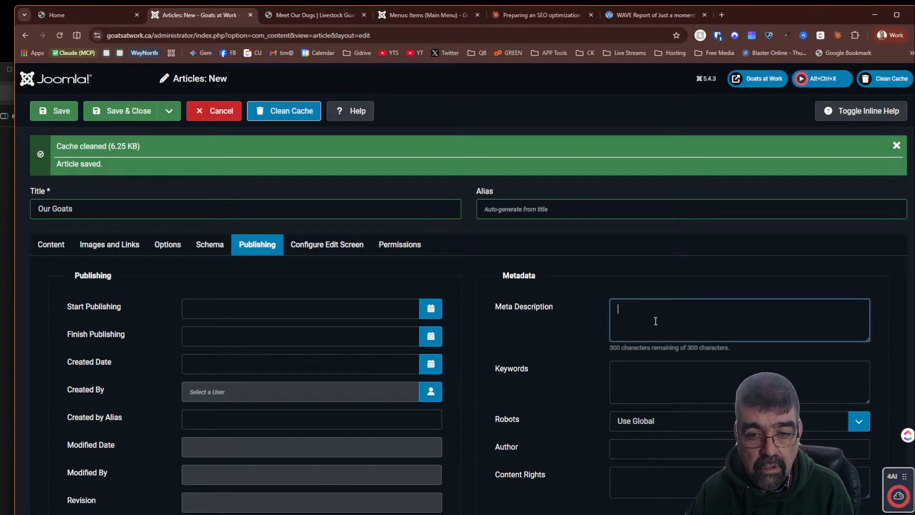
key(ctrl+v)
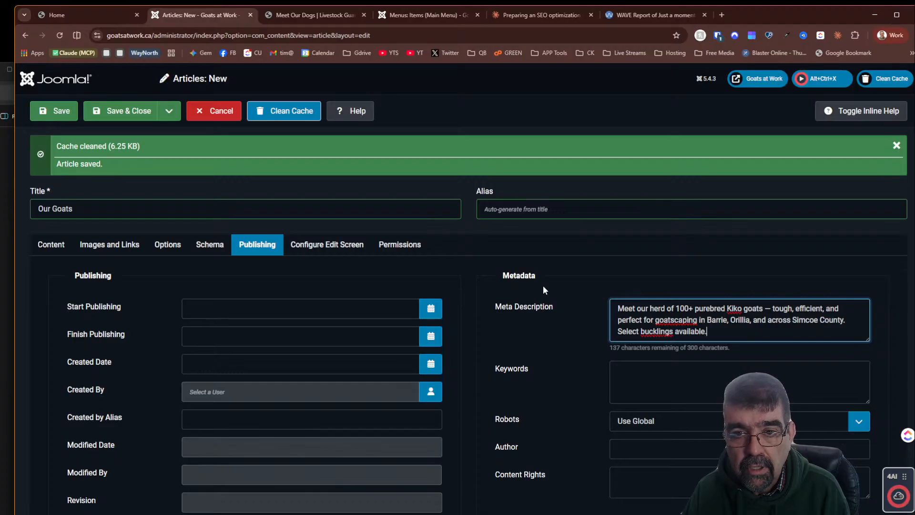
right_click(655, 330)
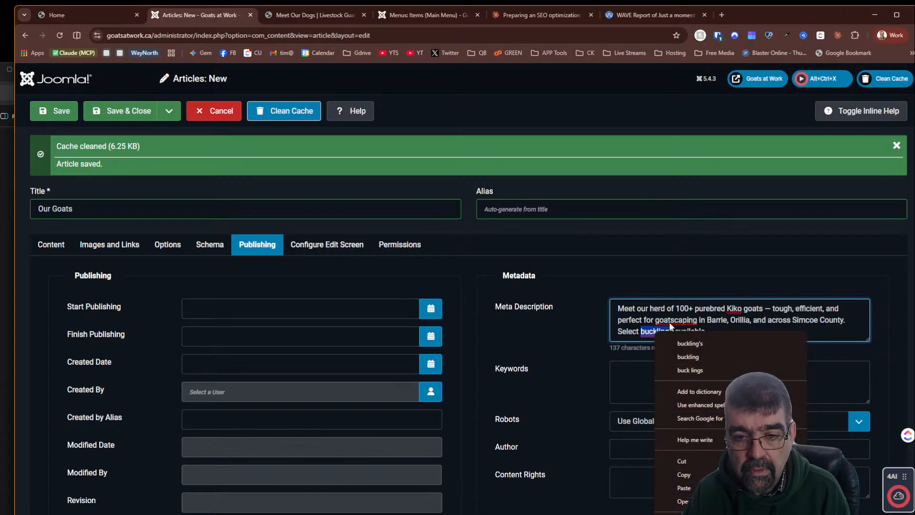
right_click(671, 322)
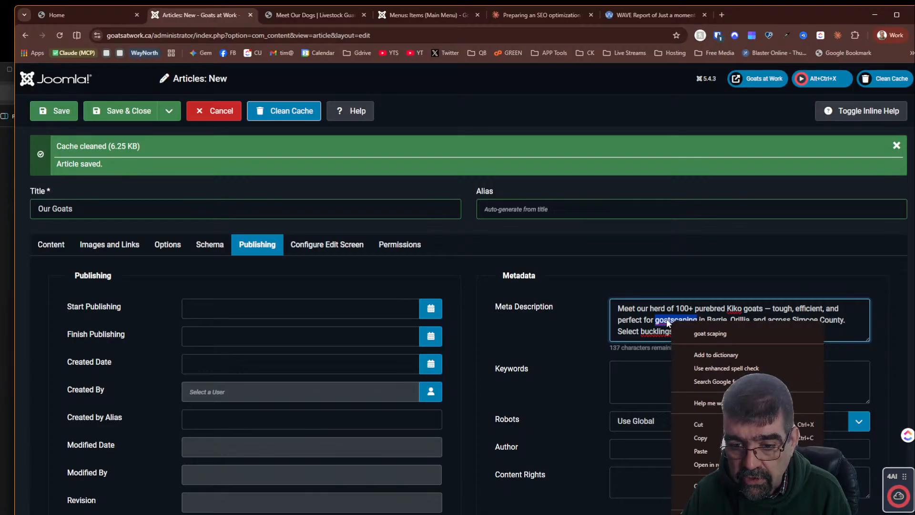
click(658, 266)
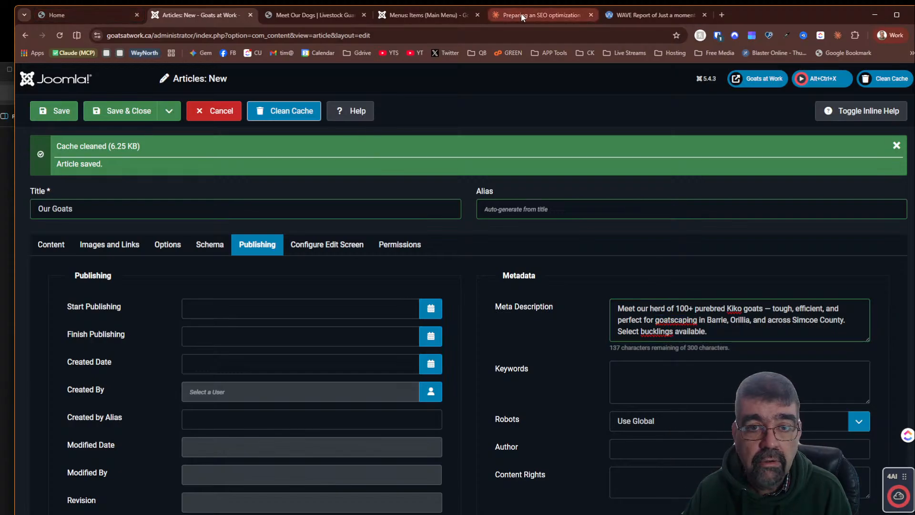
- Copy Claude's suggested meta keywords into the article's Keywords field
click(565, 12)
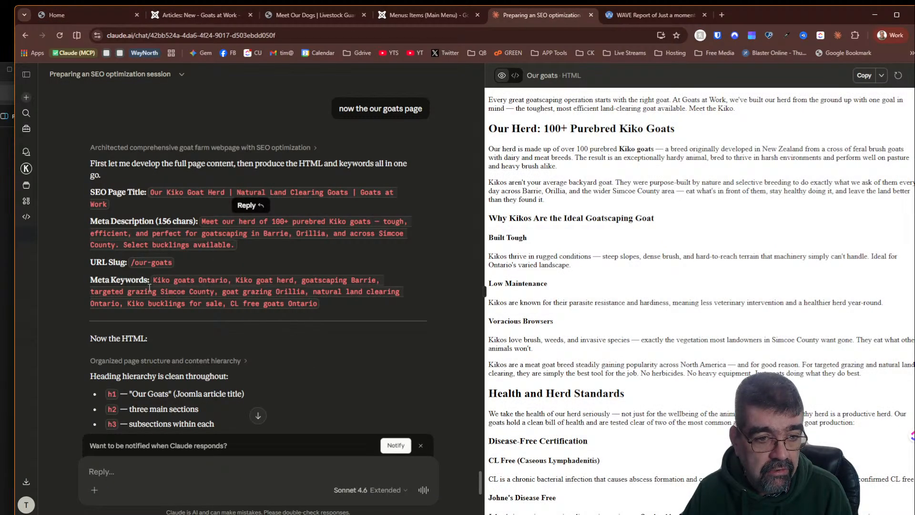
drag(151, 279, 287, 301)
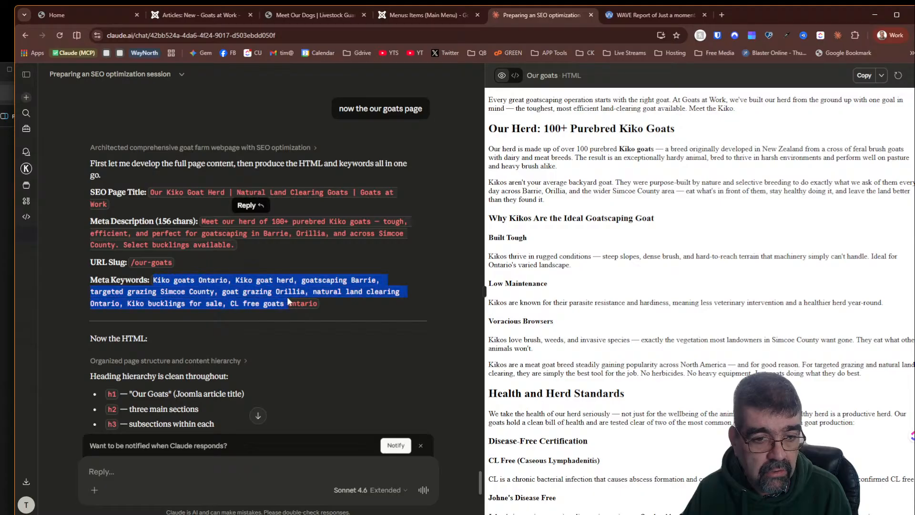
right_click(317, 305)
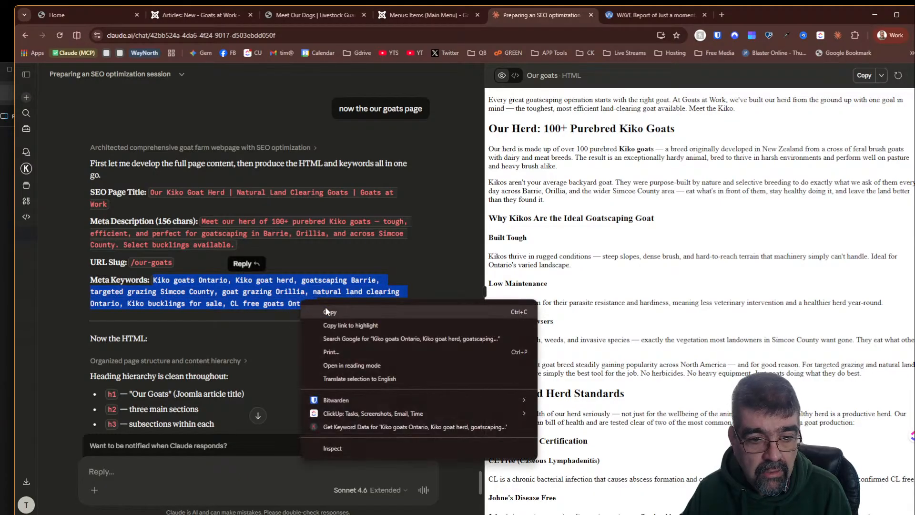
click(329, 310)
click(416, 16)
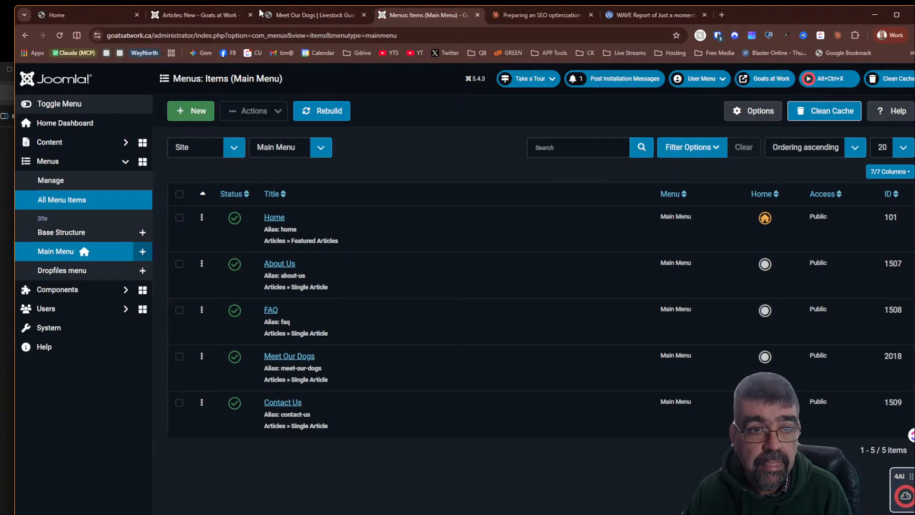
click(181, 18)
click(655, 380)
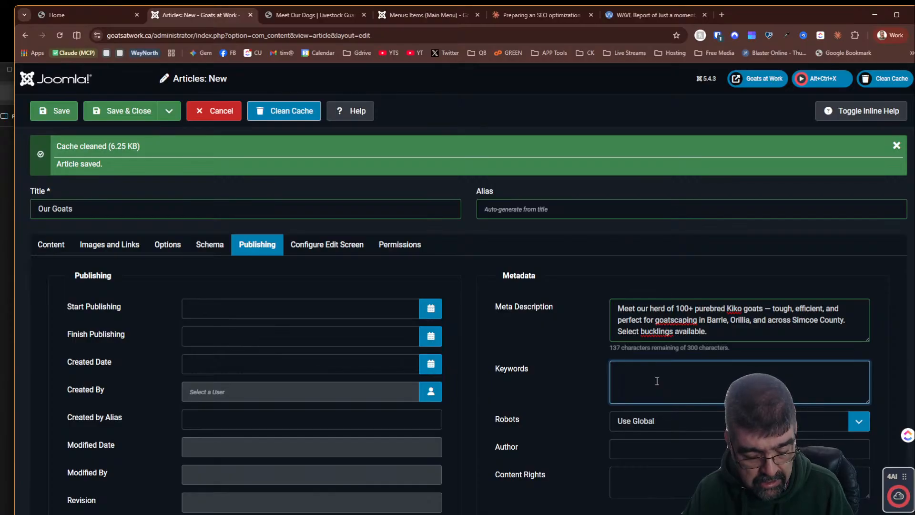
key(ctrl+v)
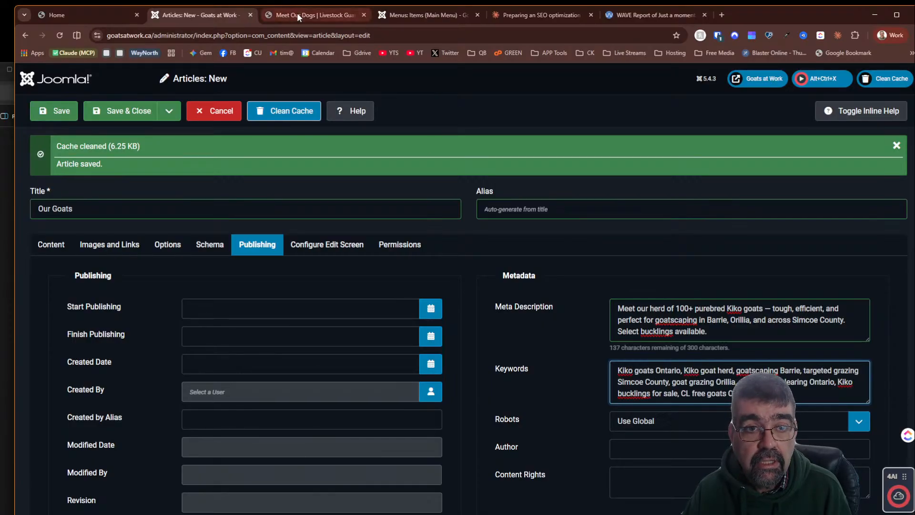
- Set the article's alias to our-goats, matching Claude's URL slug
click(529, 21)
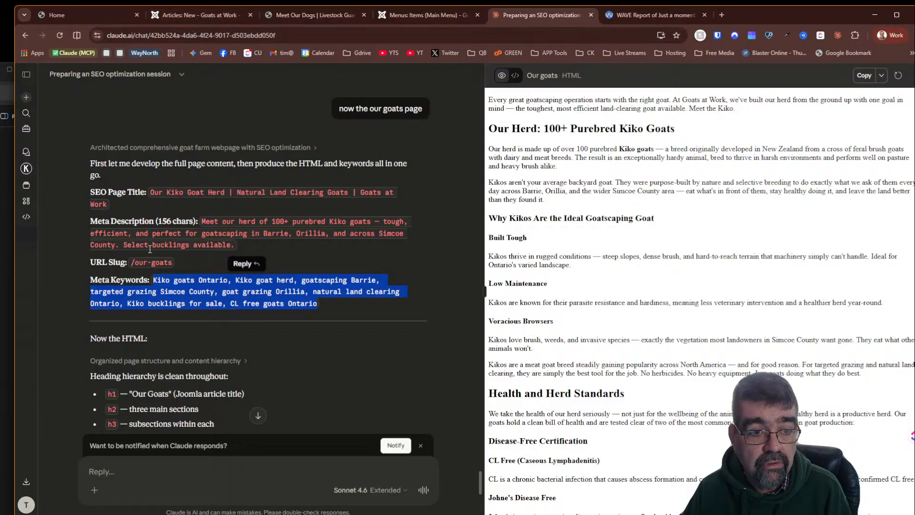
drag(136, 261, 174, 261)
right_click(173, 262)
click(210, 271)
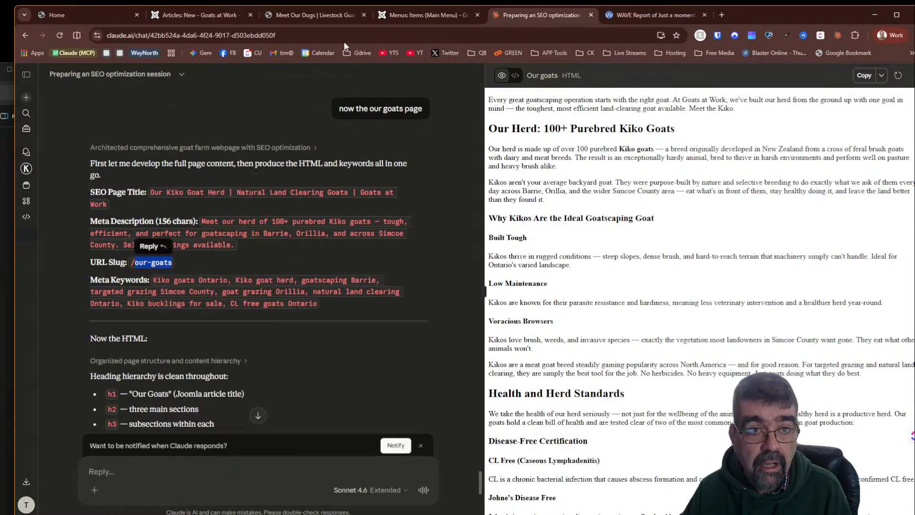
click(324, 22)
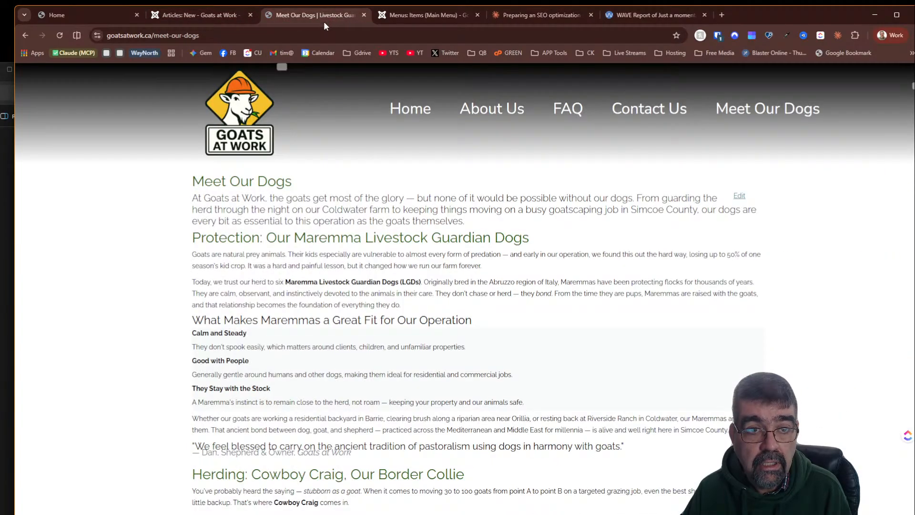
click(171, 13)
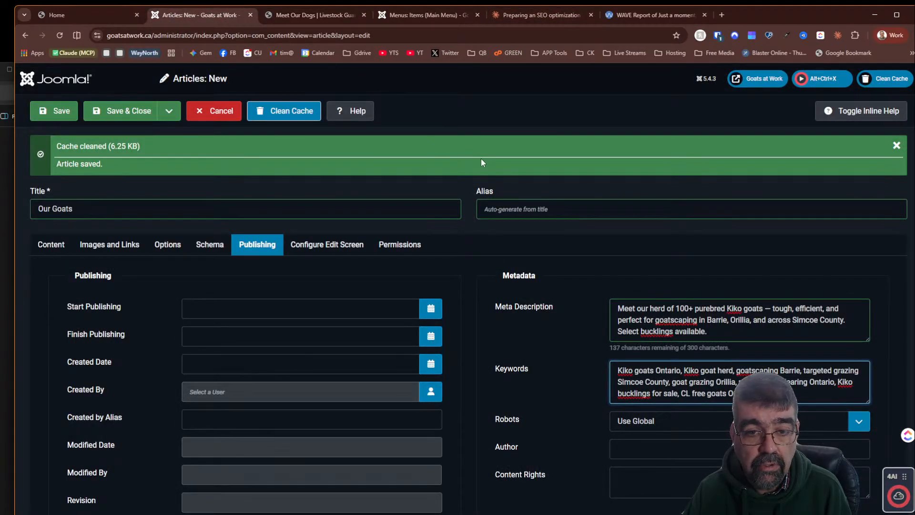
click(484, 208)
text(our-goats)
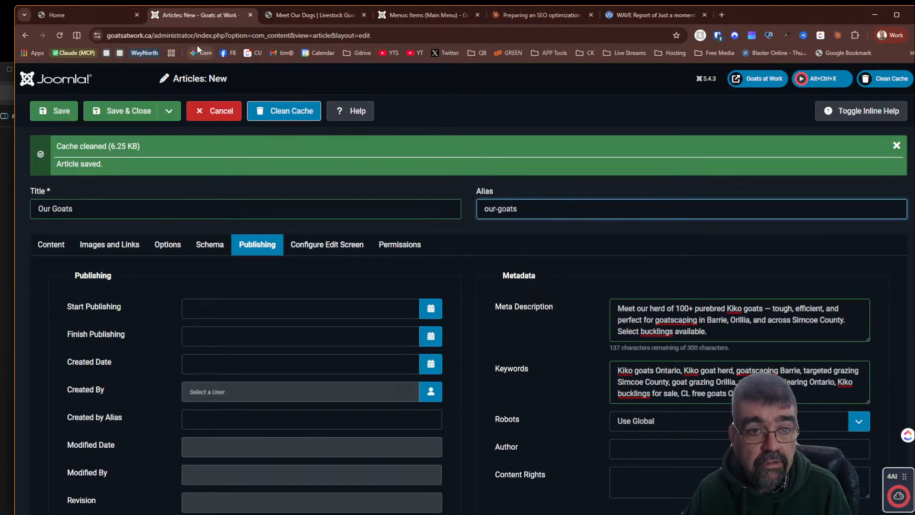
- Copy the Our Goats HTML code from Claude's generated artifact
click(543, 15)
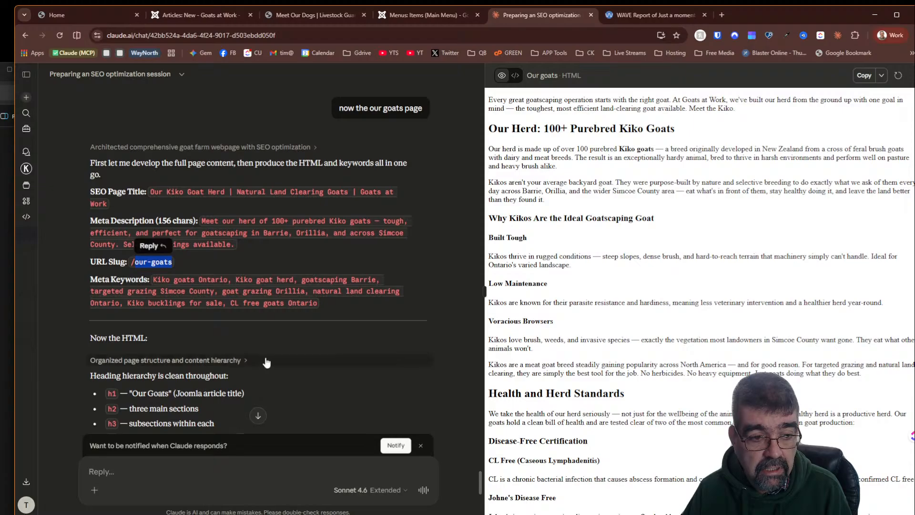
scroll(114, 263, down, 2)
scroll(141, 265, down, 2)
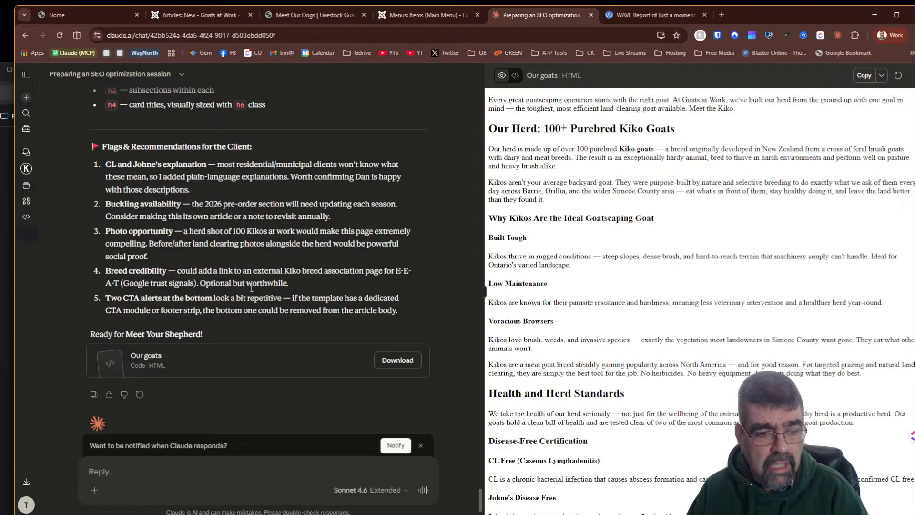
scroll(247, 286, down, 1)
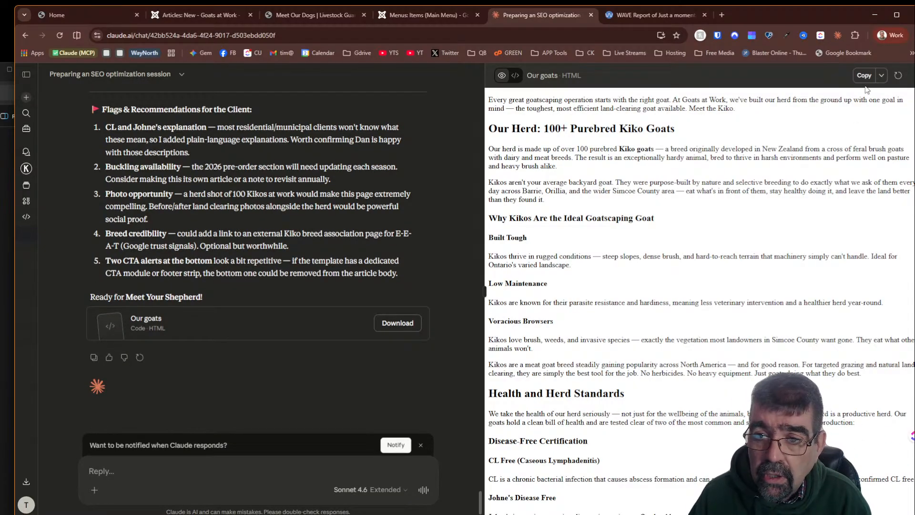
click(514, 75)
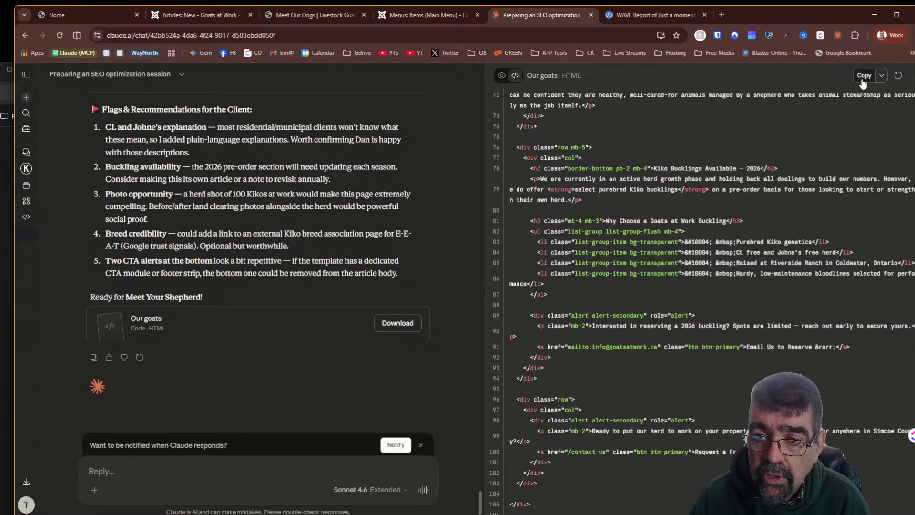
click(864, 75)
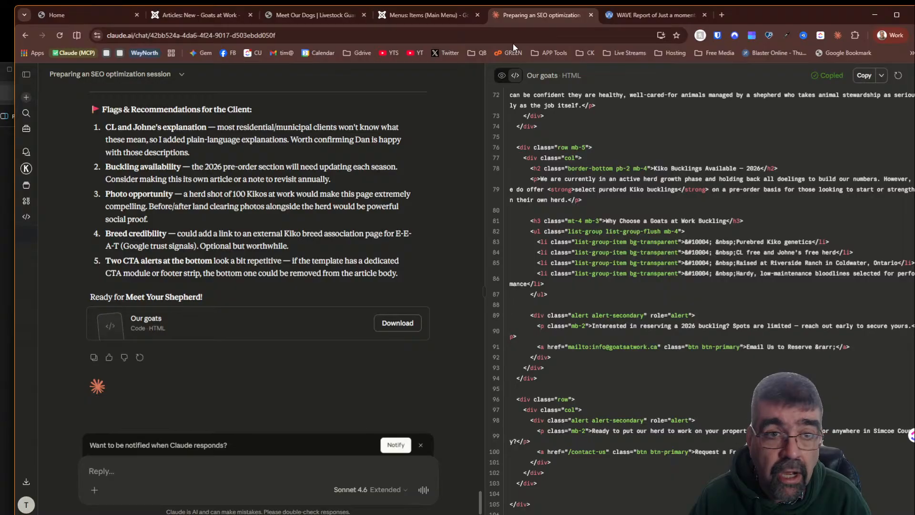
- Paste the Our Goats HTML into the article body's code view and switch back to the visual editor
click(207, 14)
click(51, 244)
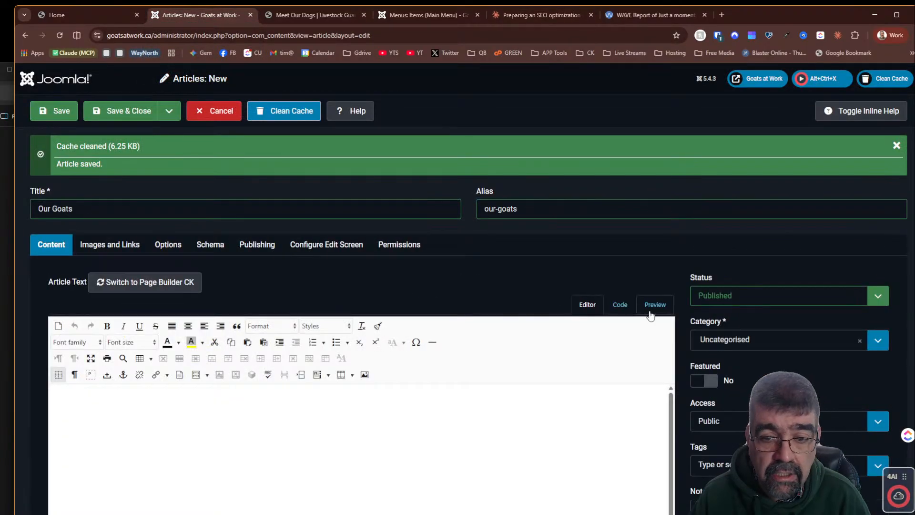
click(620, 305)
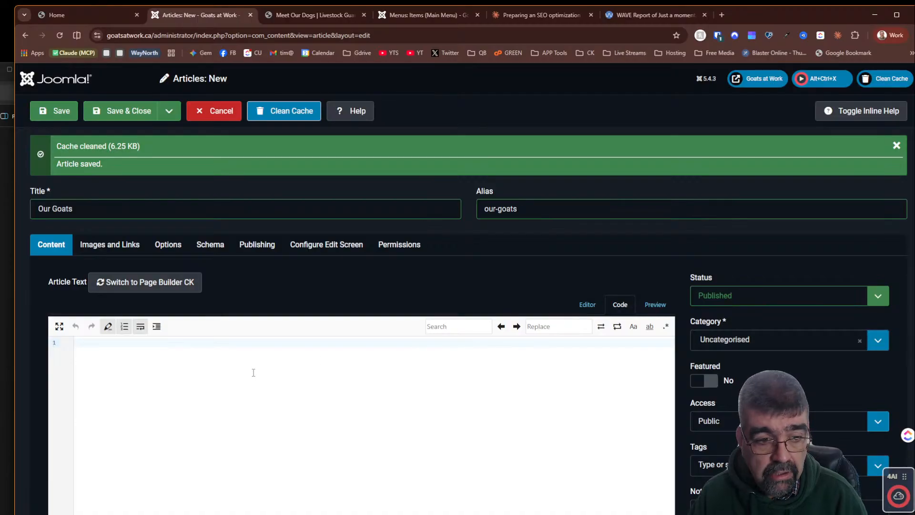
key(ctrl+v)
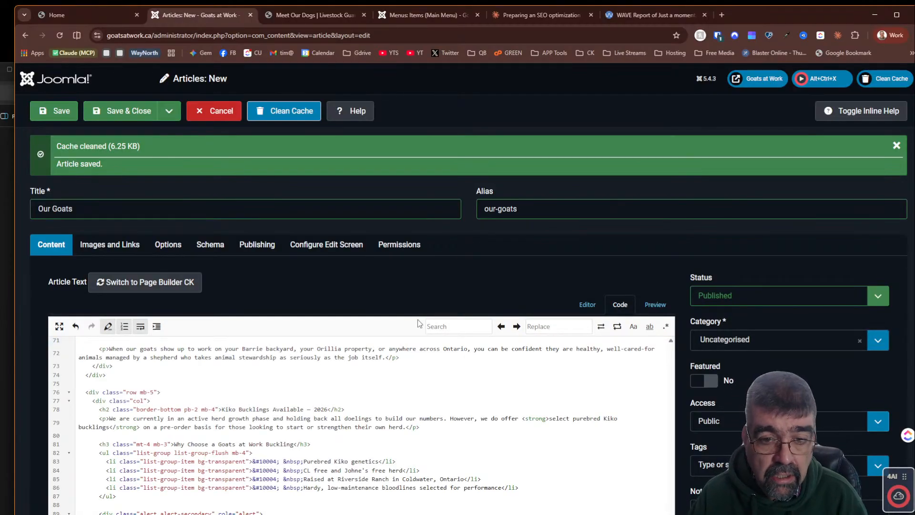
click(586, 305)
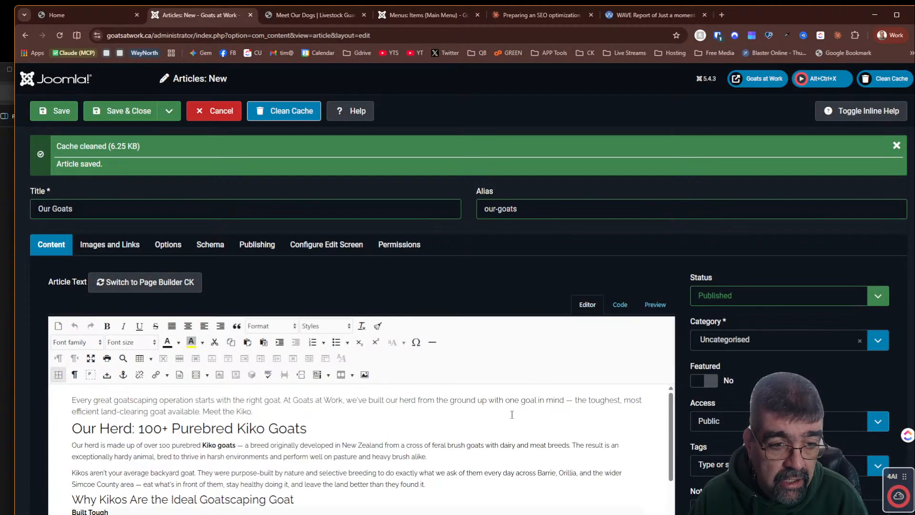
scroll(511, 414, down, 2)
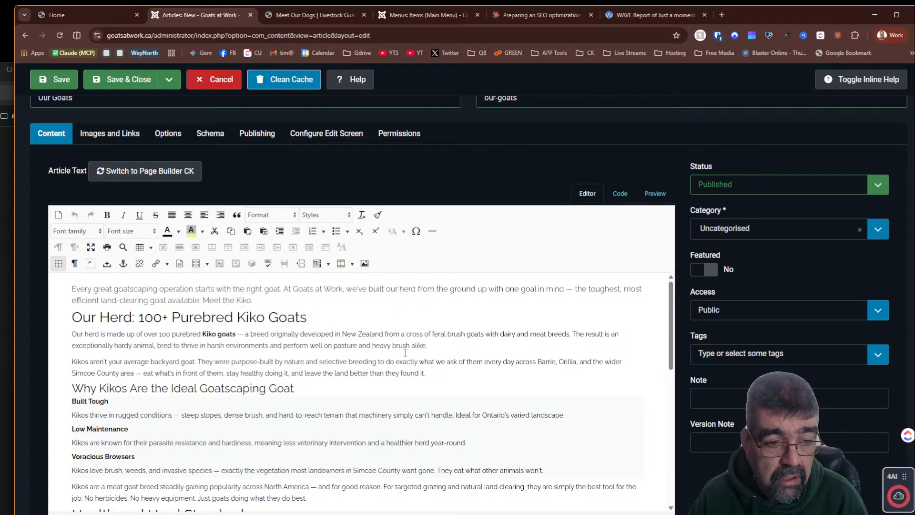
scroll(398, 374, down, 4)
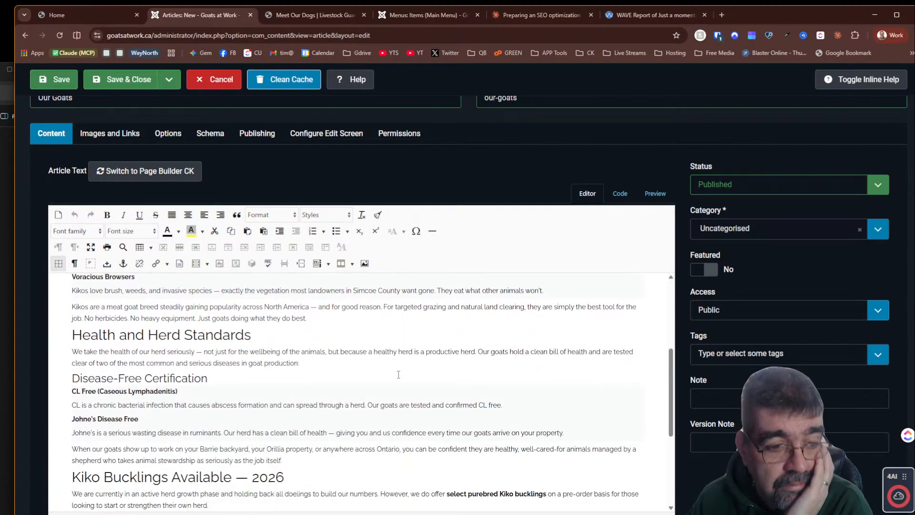
- Review the pasted Our Goats content in the article body and save the article
scroll(399, 375, down, 1)
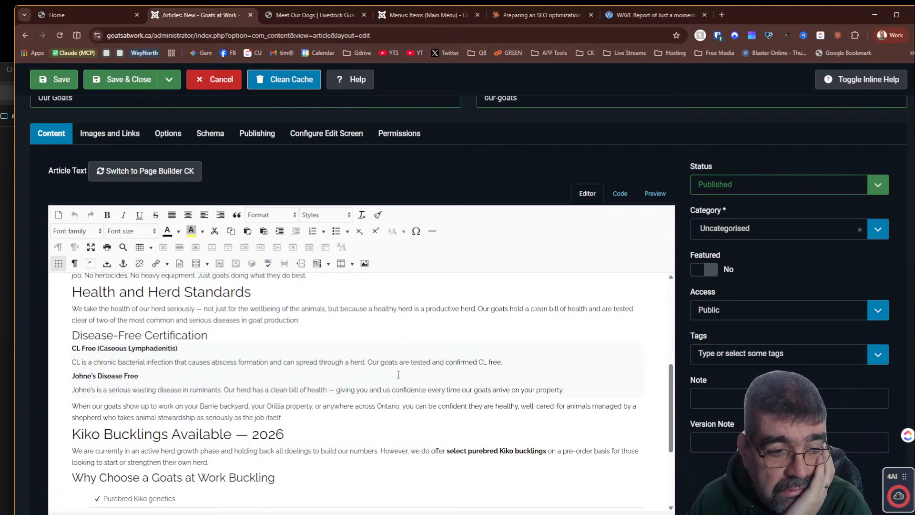
scroll(399, 375, down, 3)
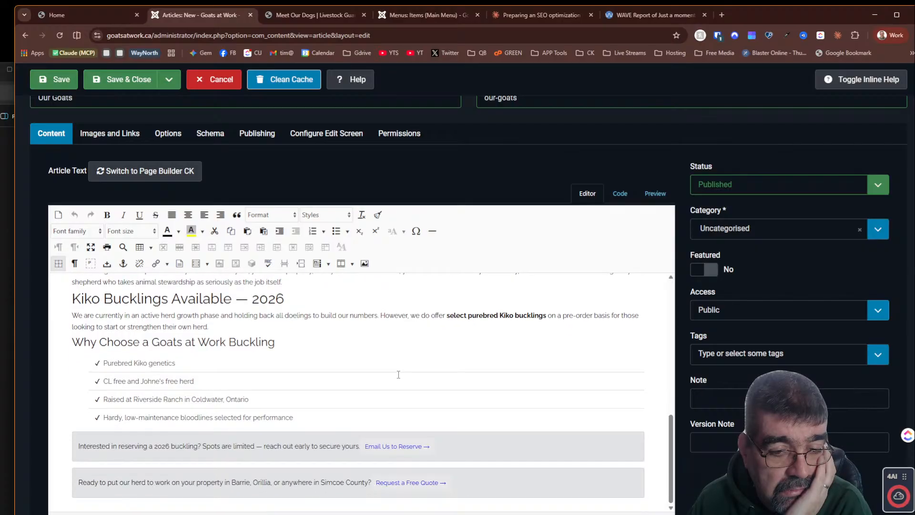
scroll(398, 374, up, 8)
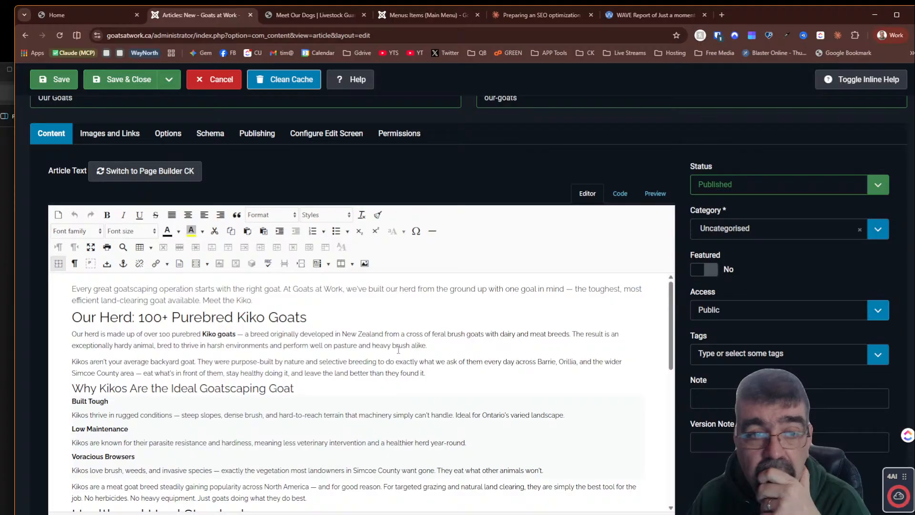
click(56, 86)
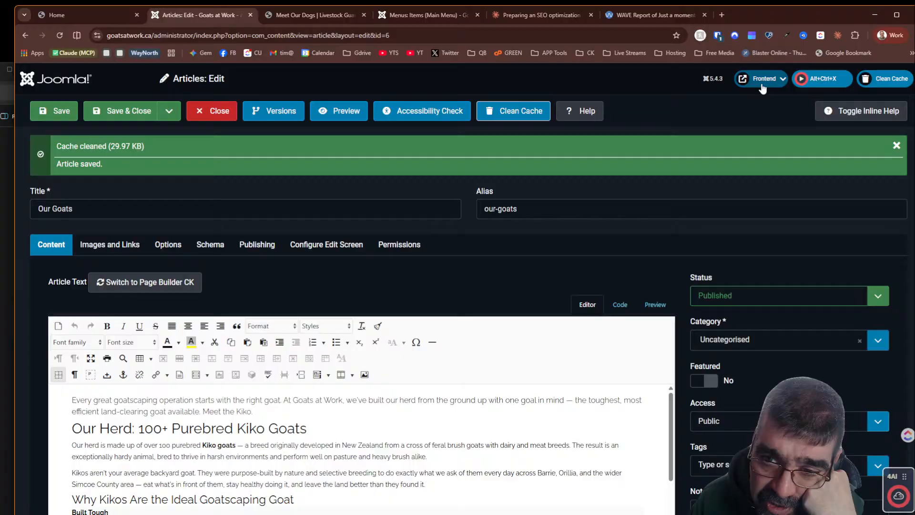
- Preview the saved Our Goats article on the live site and open the Meet Our Dogs page for comparison
click(764, 78)
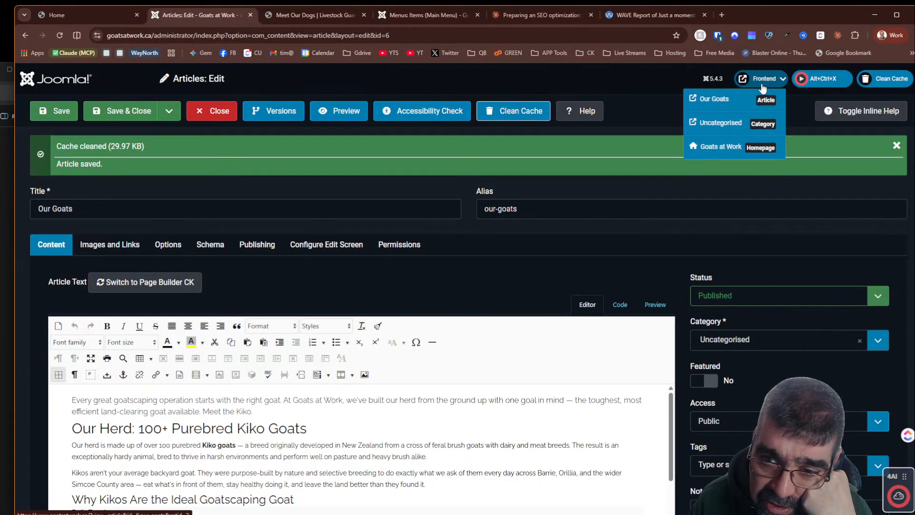
click(723, 105)
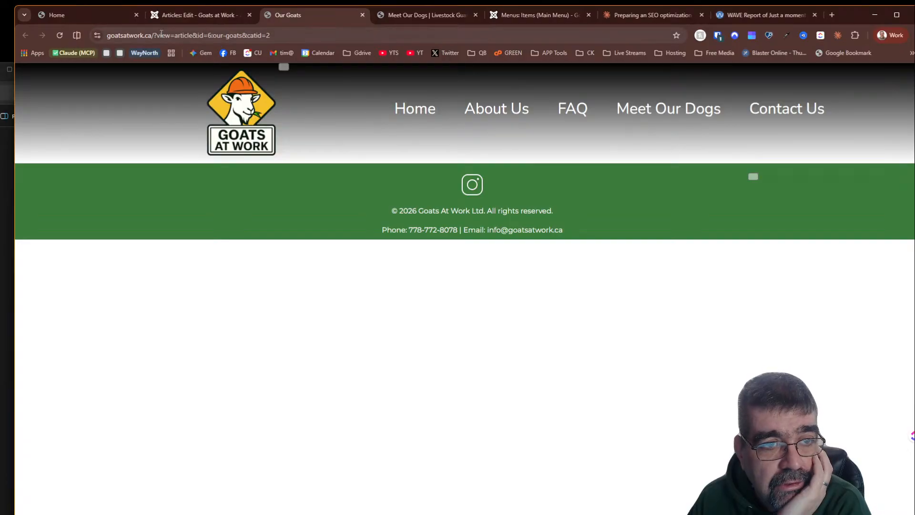
drag(154, 35, 356, 35)
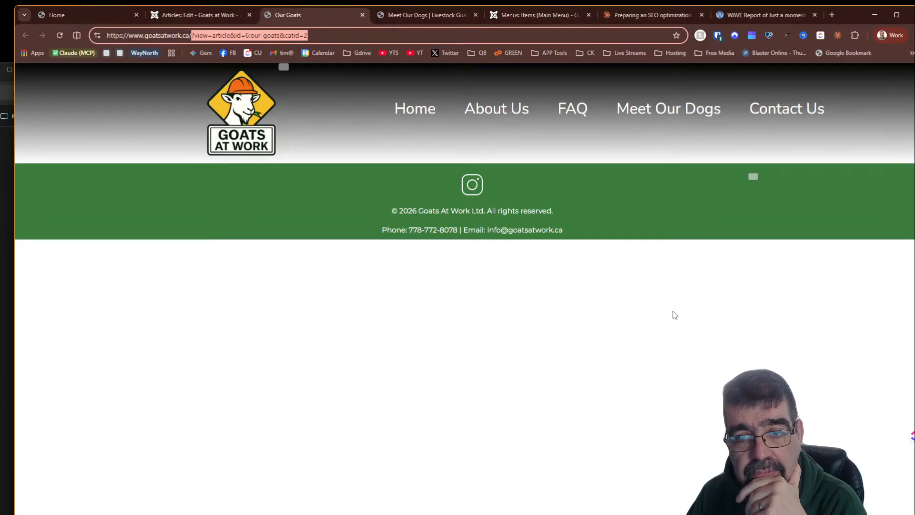
click(684, 116)
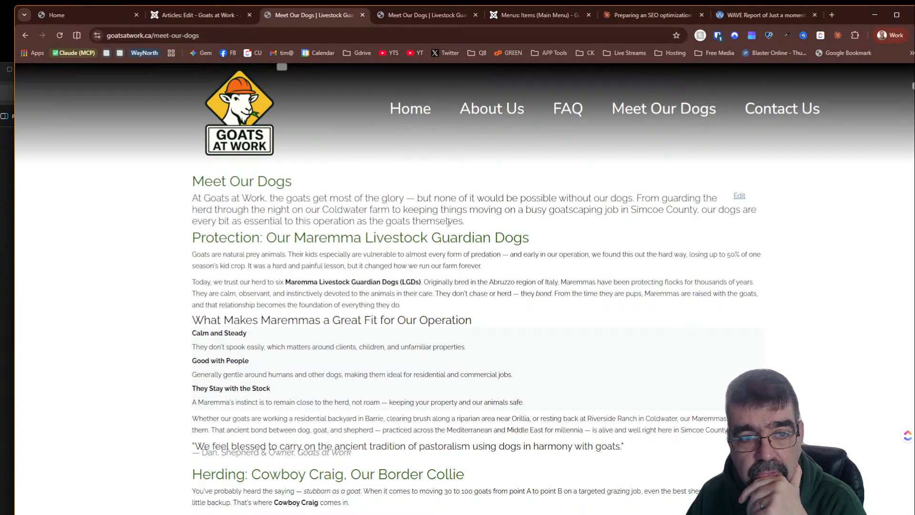
- Save and close the Our Goats article
click(174, 16)
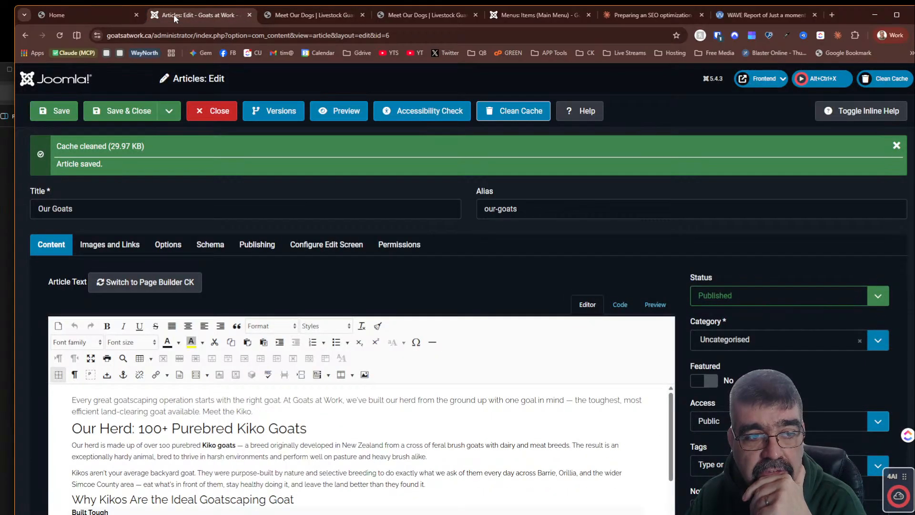
click(143, 111)
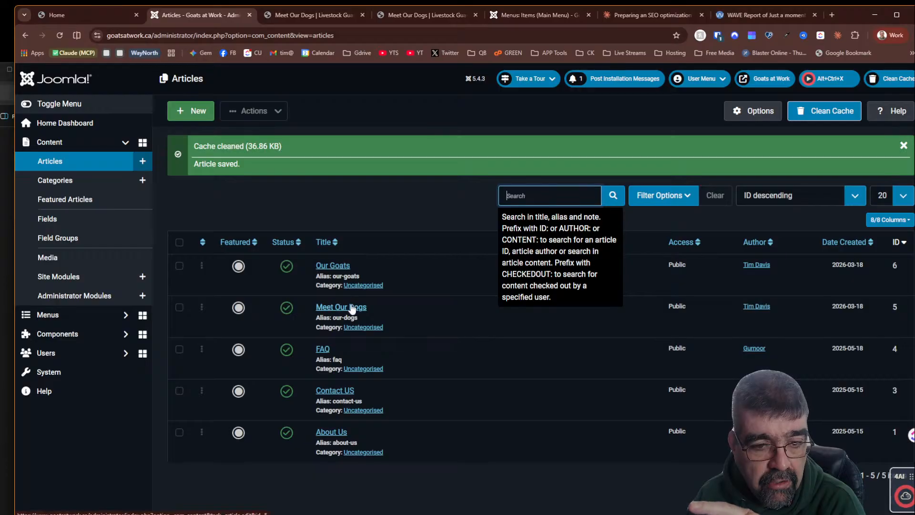
- Open the Meet Our Dogs article, view it on the frontend, and close it again
click(351, 307)
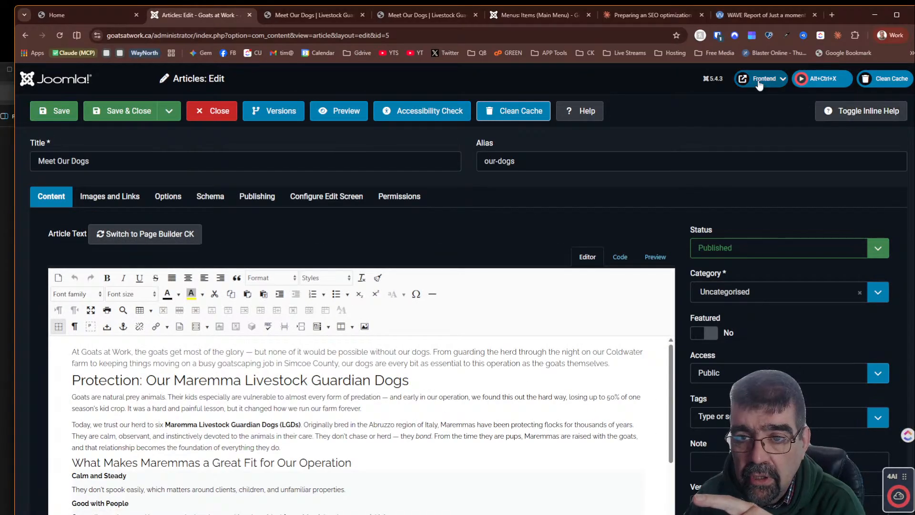
click(759, 85)
click(747, 96)
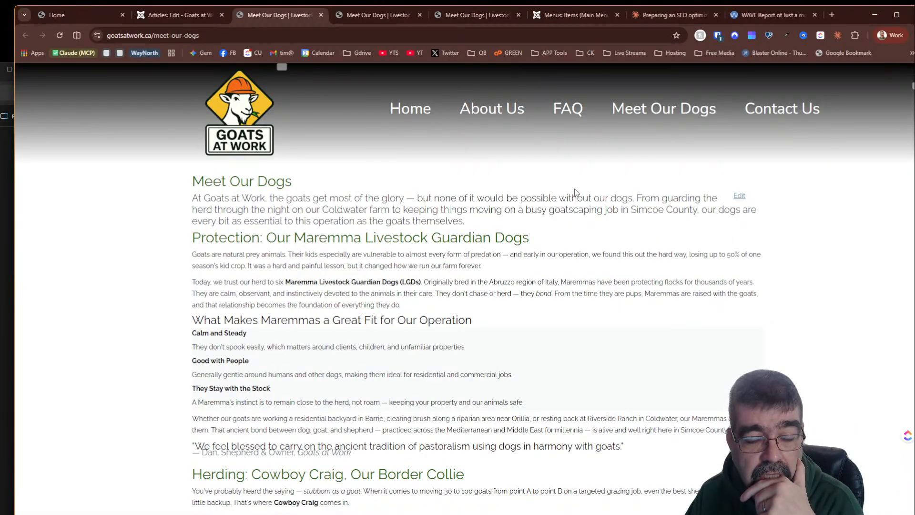
click(204, 12)
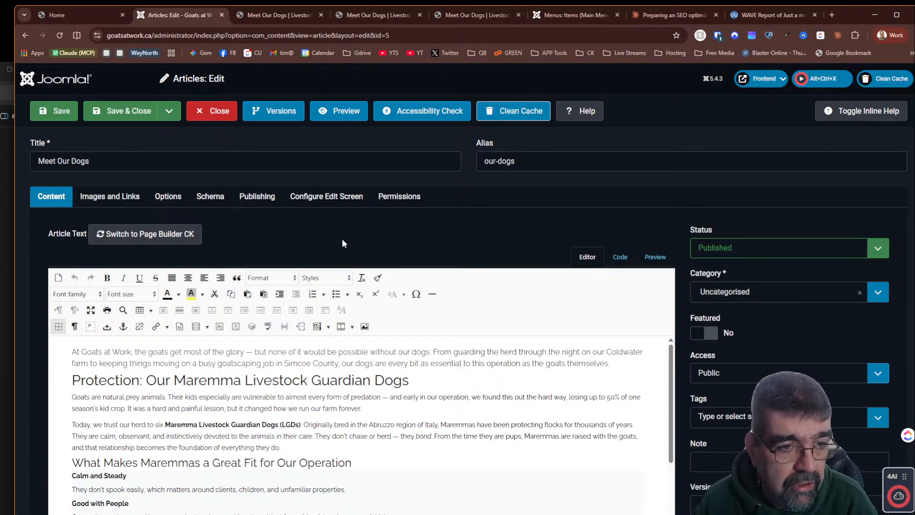
click(221, 115)
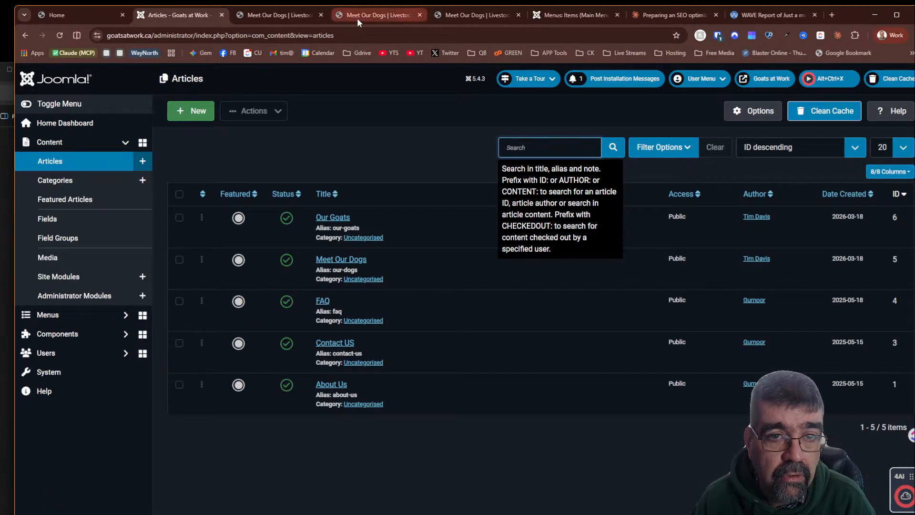
- Open the Meet Our Dogs main menu item and change its title to Meet Our Goats
click(576, 16)
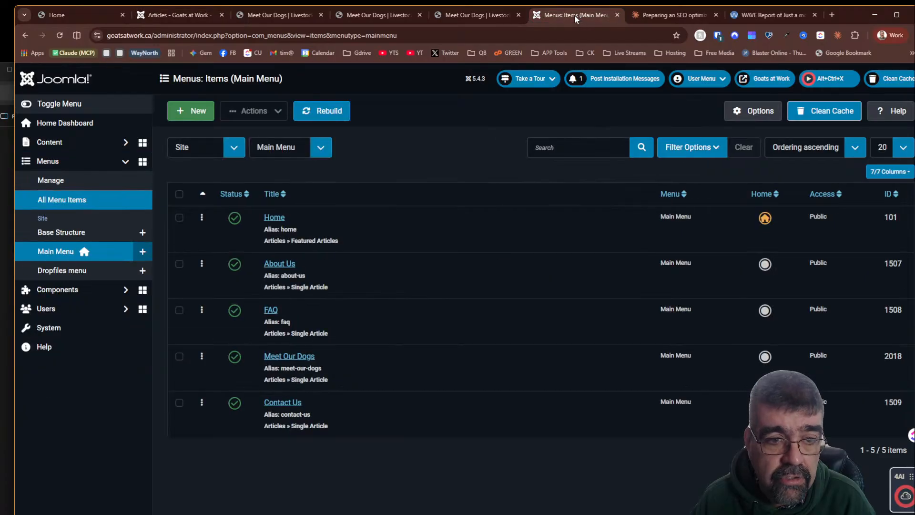
click(304, 356)
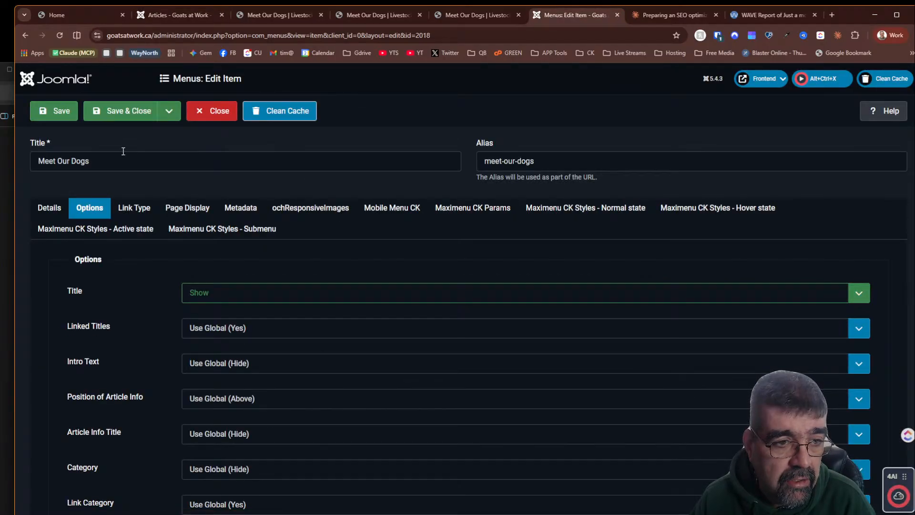
double_click(106, 166)
text(Goats)
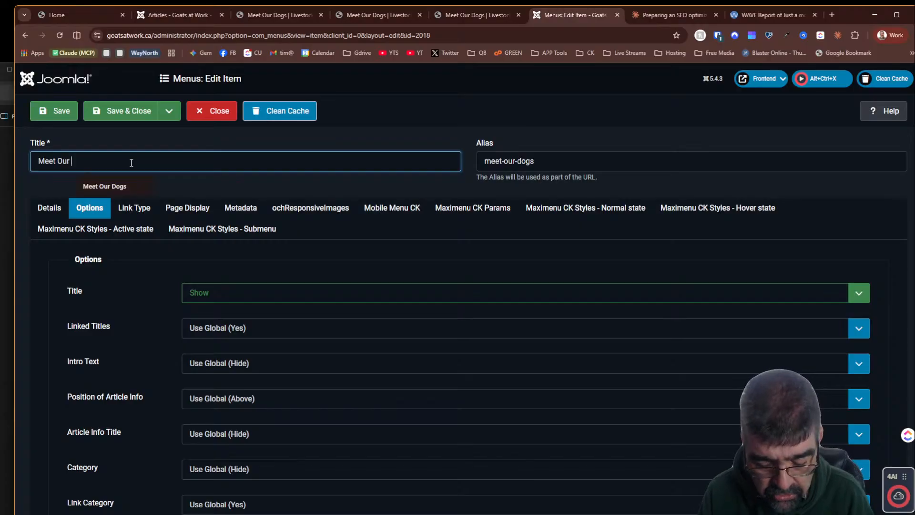
key(Tab)
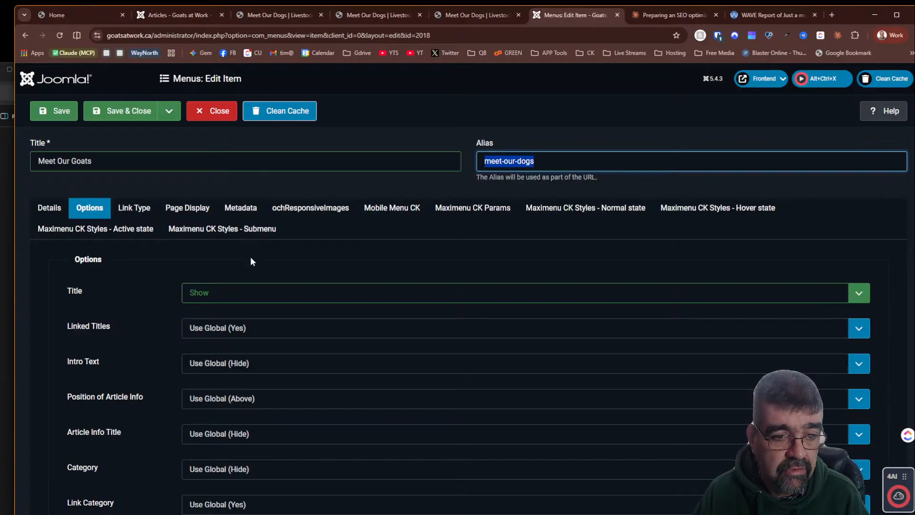
- Set the menu item's alias to meet-our-goats
click(513, 161)
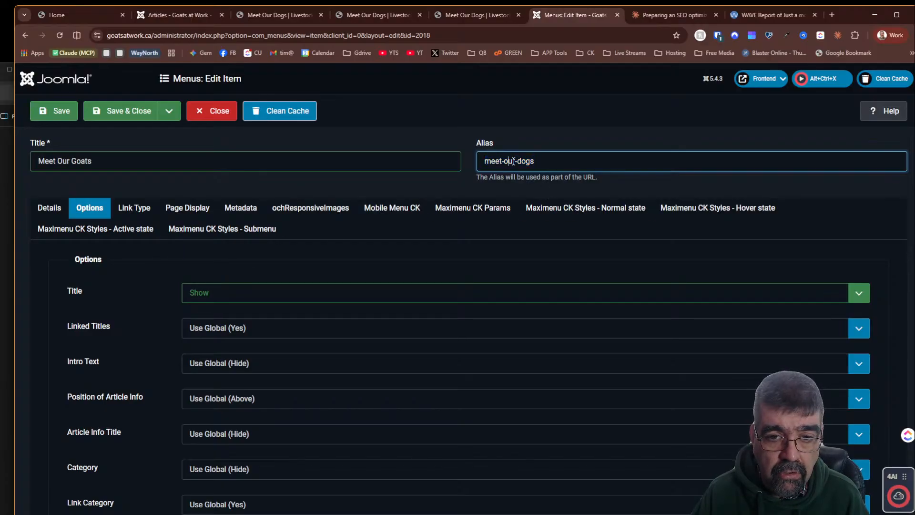
drag(518, 161, 559, 164)
text(goats)
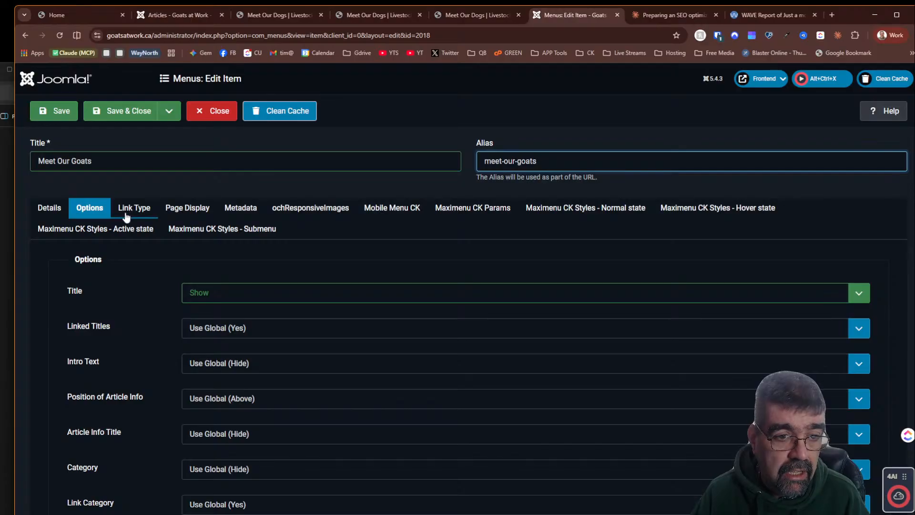
- Copy Claude's suggested SEO page title for the Our Goats page
click(175, 218)
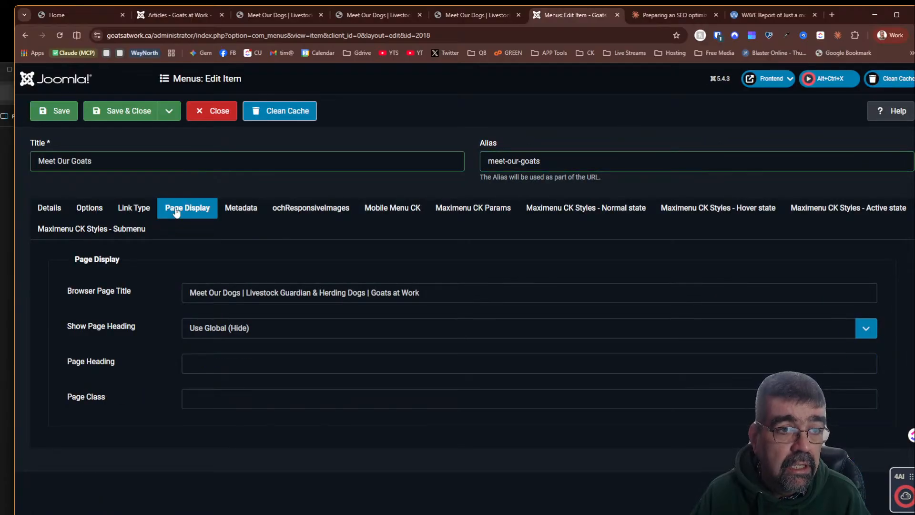
click(160, 19)
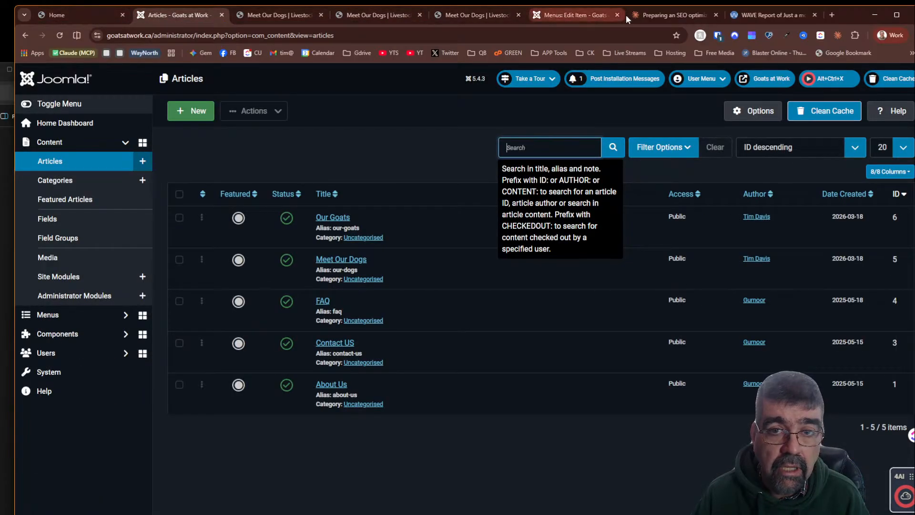
click(673, 15)
scroll(175, 155, up, 15)
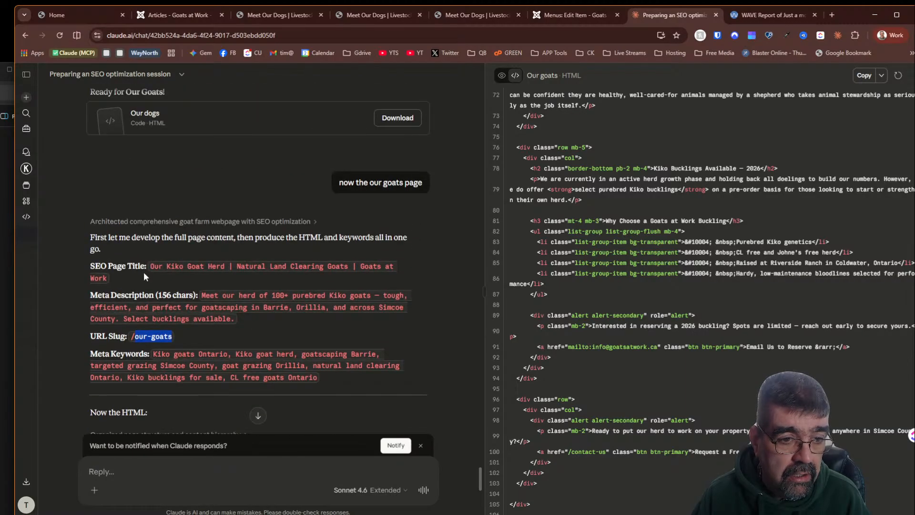
mouse_move(151, 266)
mouse_down()
mouse_move(128, 279)
mouse_move(137, 275)
mouse_up()
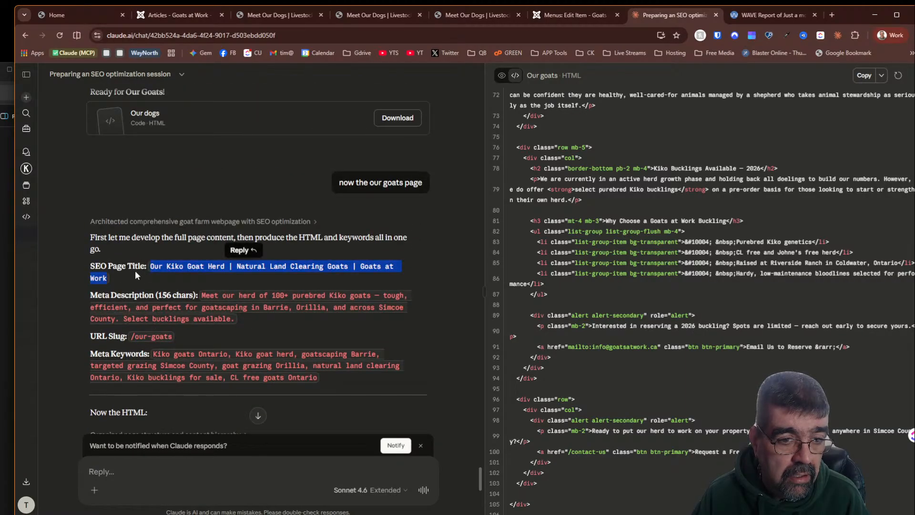
right_click(194, 265)
click(213, 273)
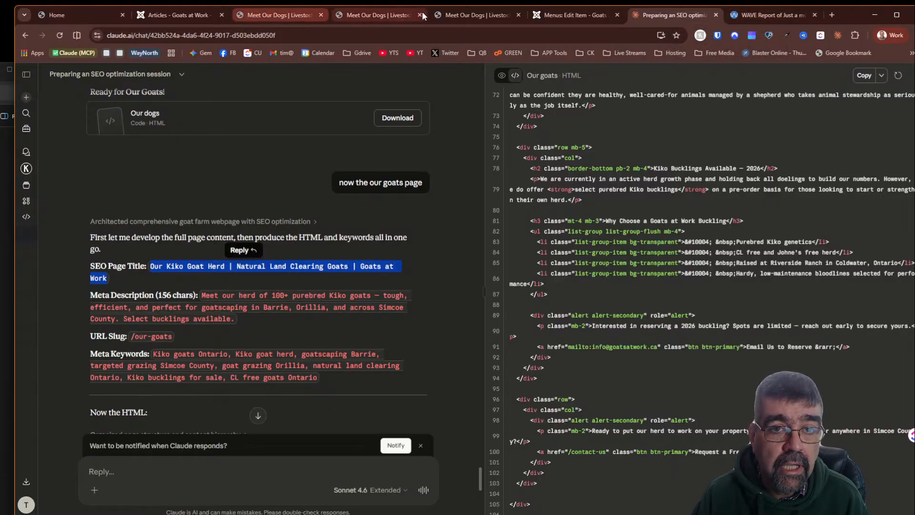
- Set the menu item's Browser Page Title to Our Kiko Goat Herd | Natural Land Clearing Goats | Goats at Work
click(533, 17)
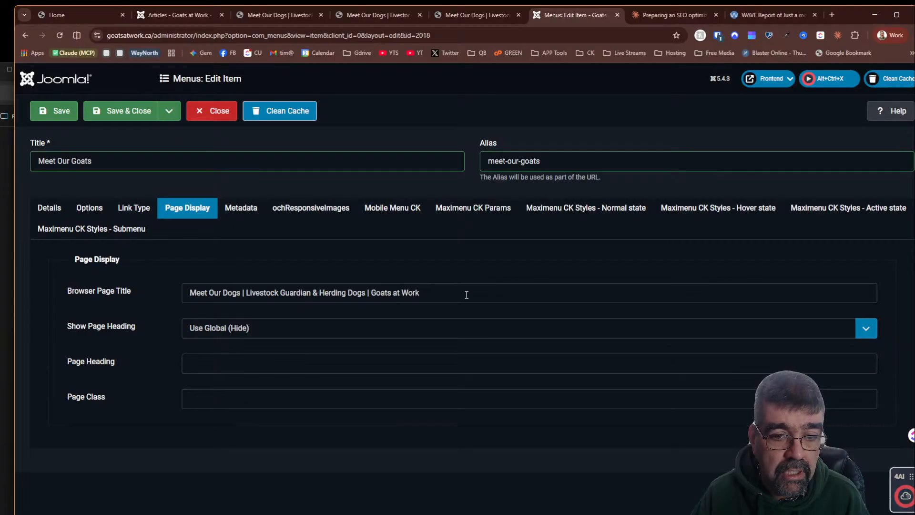
drag(466, 294, 102, 280)
key(ctrl+v)
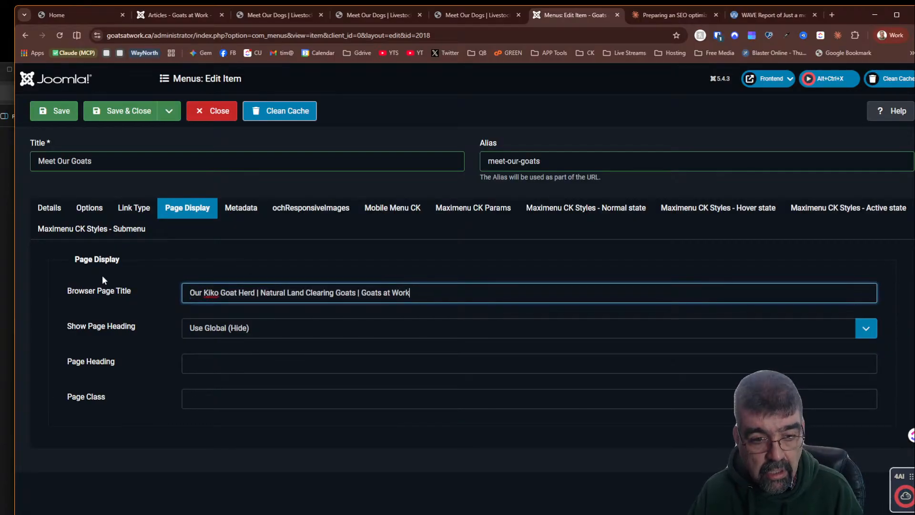
- Link the menu item to the Our Goats article instead of Meet Our Dogs and save it as a copy
click(53, 208)
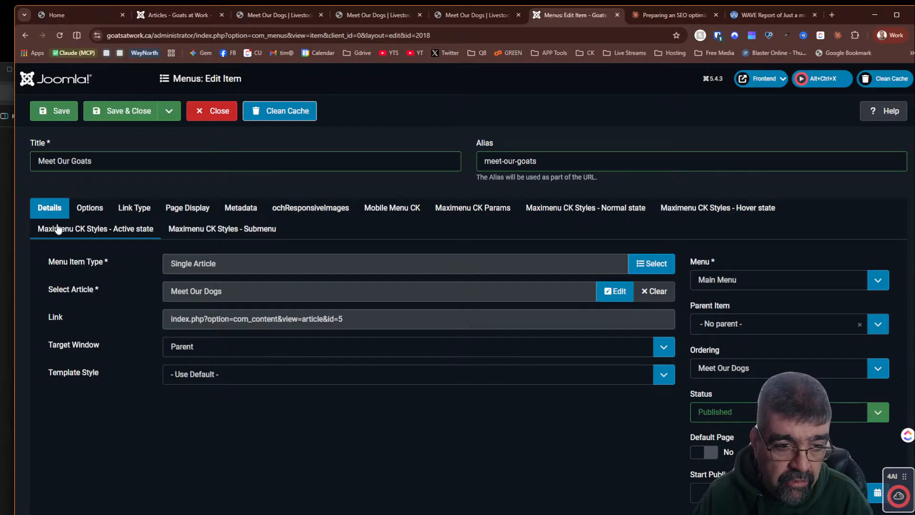
click(656, 291)
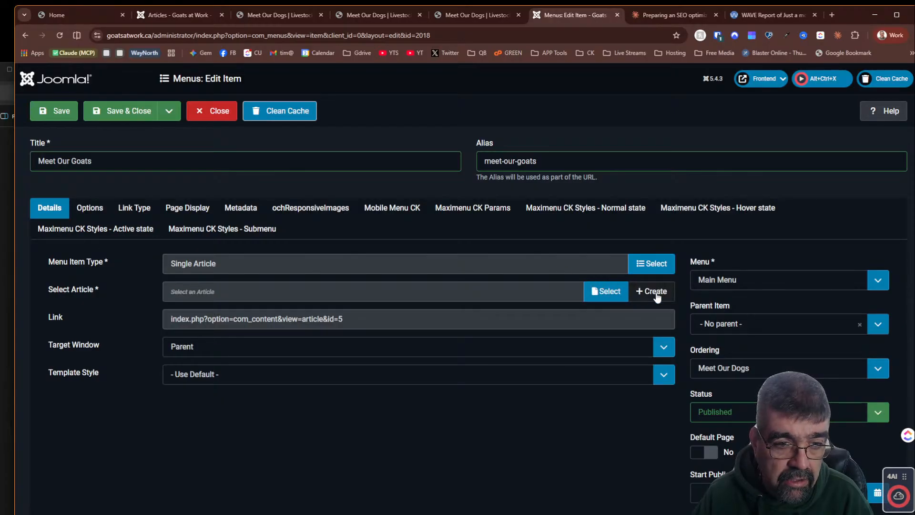
click(614, 288)
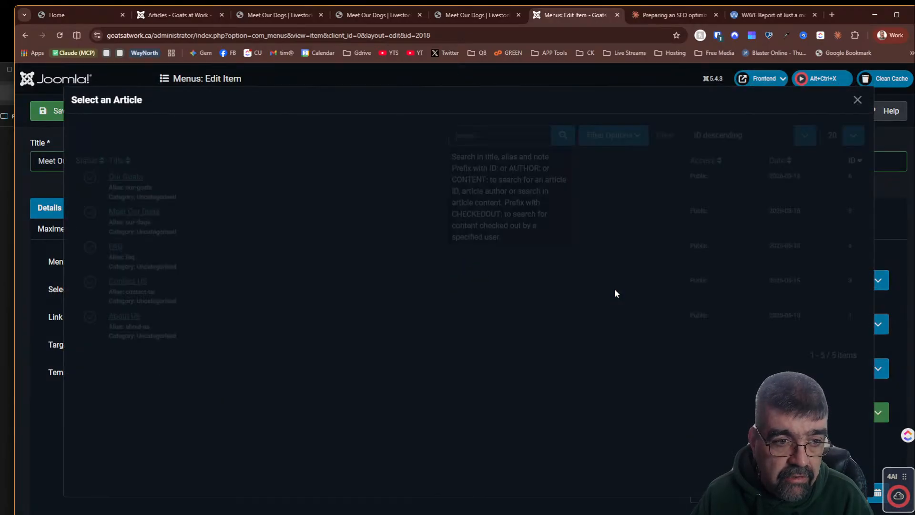
click(124, 177)
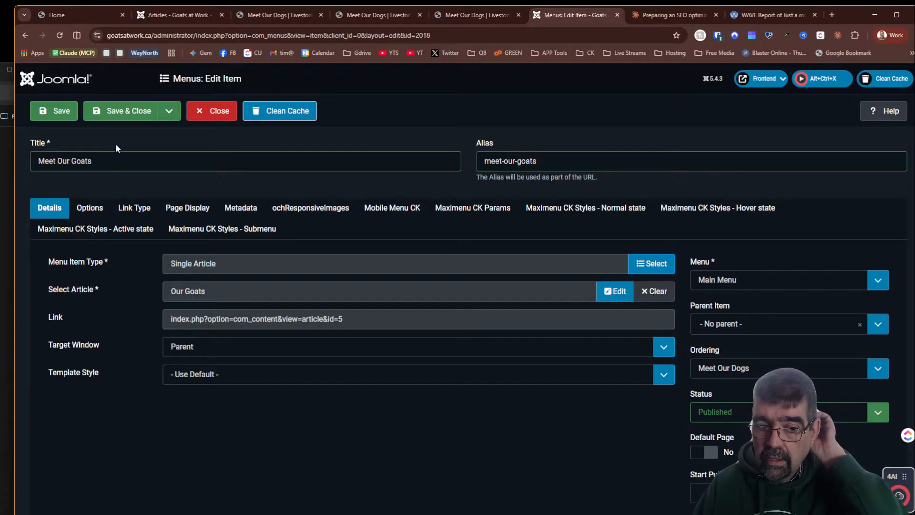
click(169, 117)
click(143, 152)
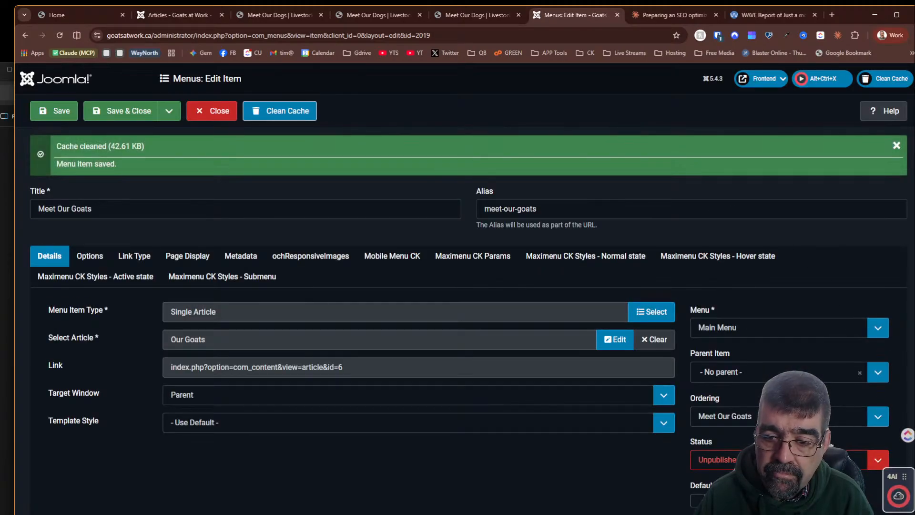
- Set the copied Meet Our Goats menu item's status to Published and save it
click(827, 459)
click(820, 476)
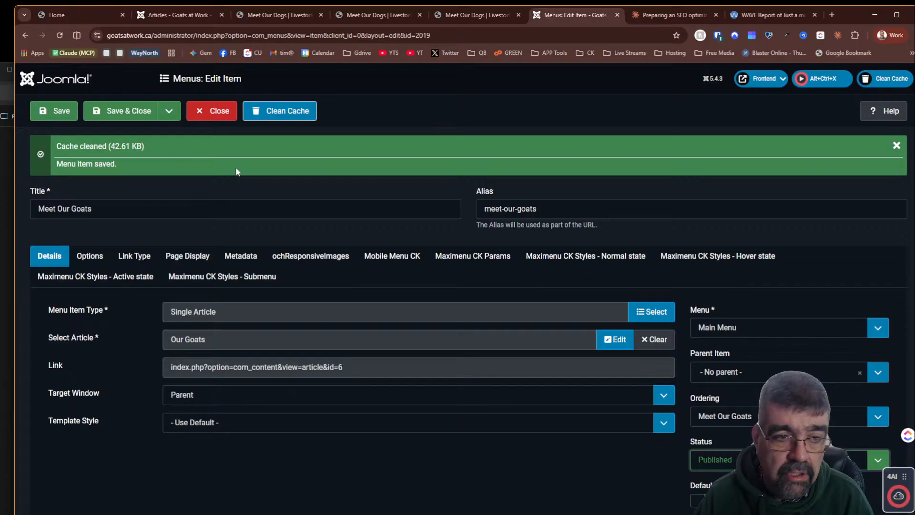
click(59, 115)
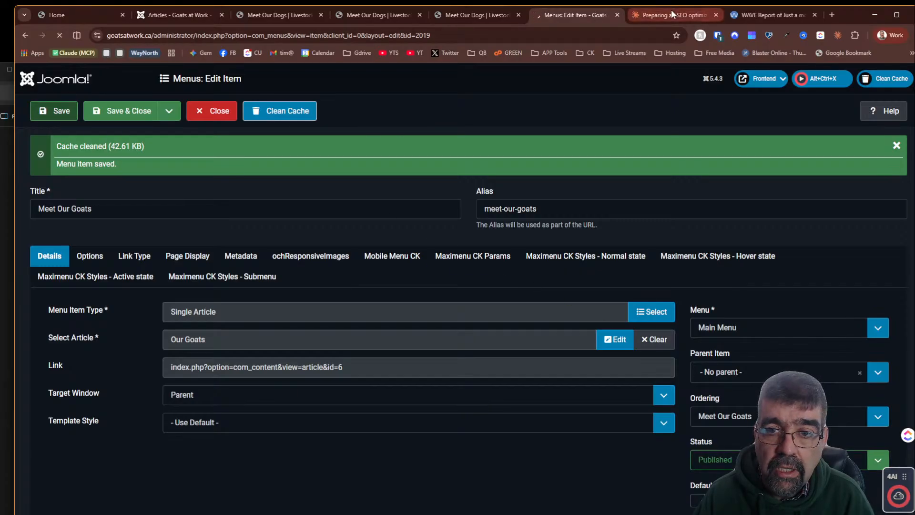
- Open the Meet Our Goats menu item on the live site and scroll through the published page
click(783, 78)
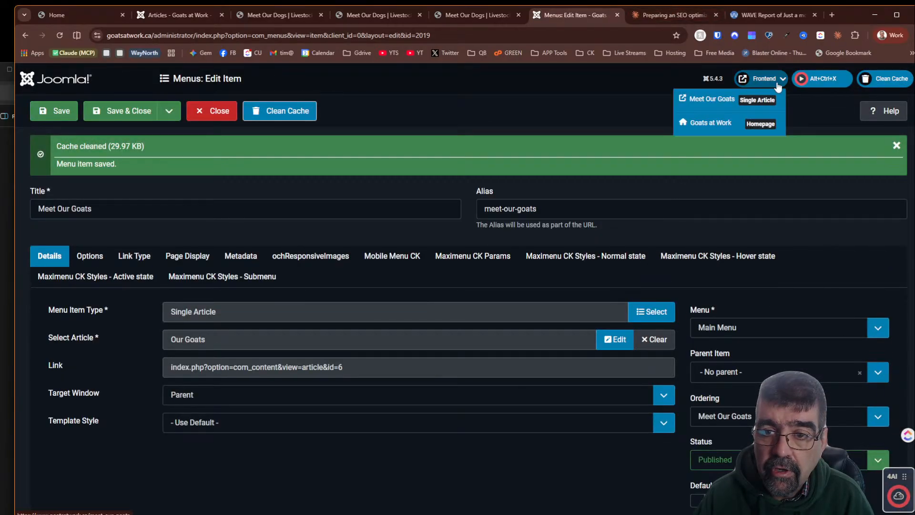
click(751, 99)
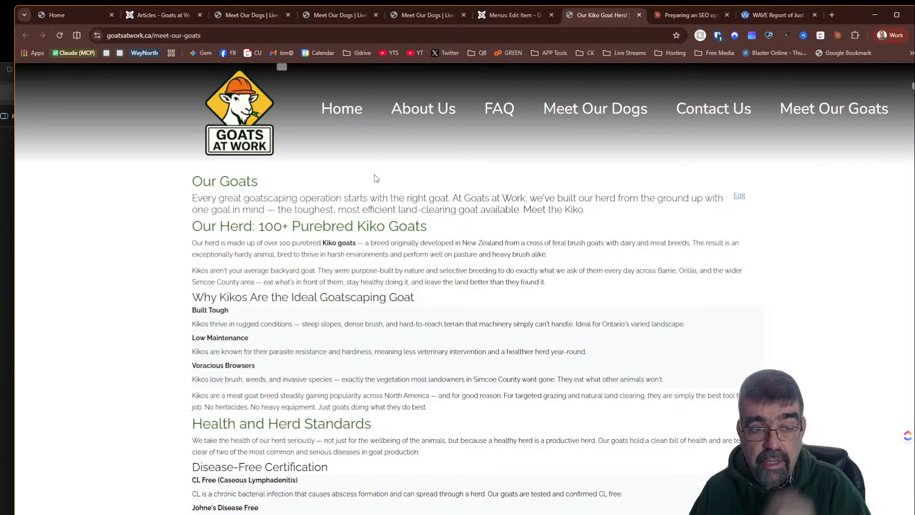
scroll(279, 177, down, 3)
scroll(279, 177, down, 5)
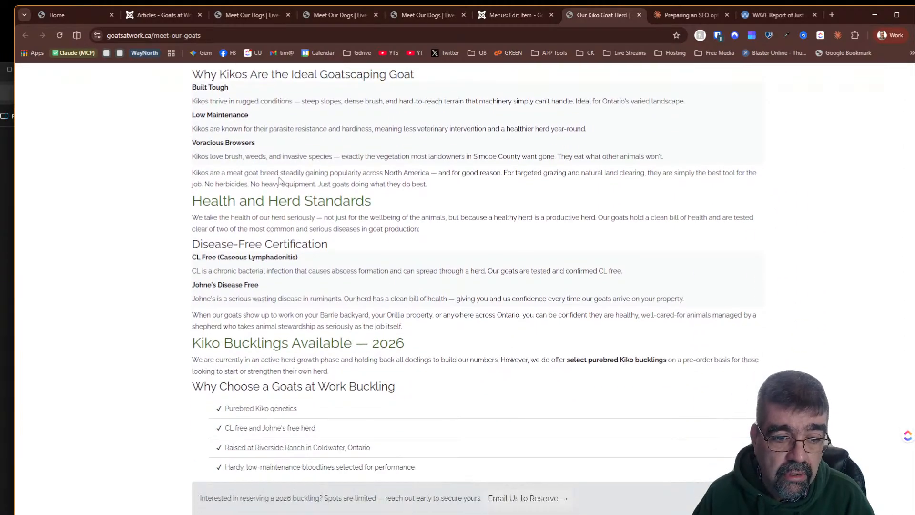
scroll(279, 177, up, 10)
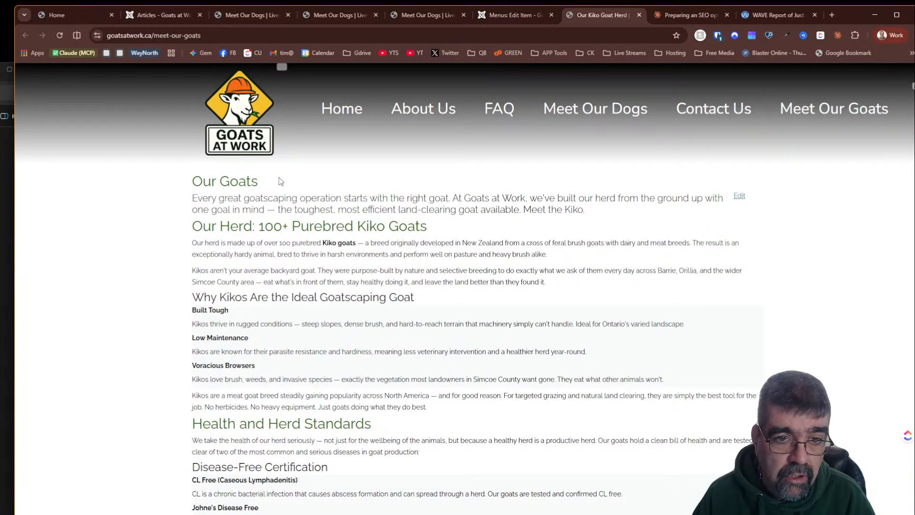
- Browse the About Us and Home pages, then return to Meet Our Goats and scroll through it again
click(422, 108)
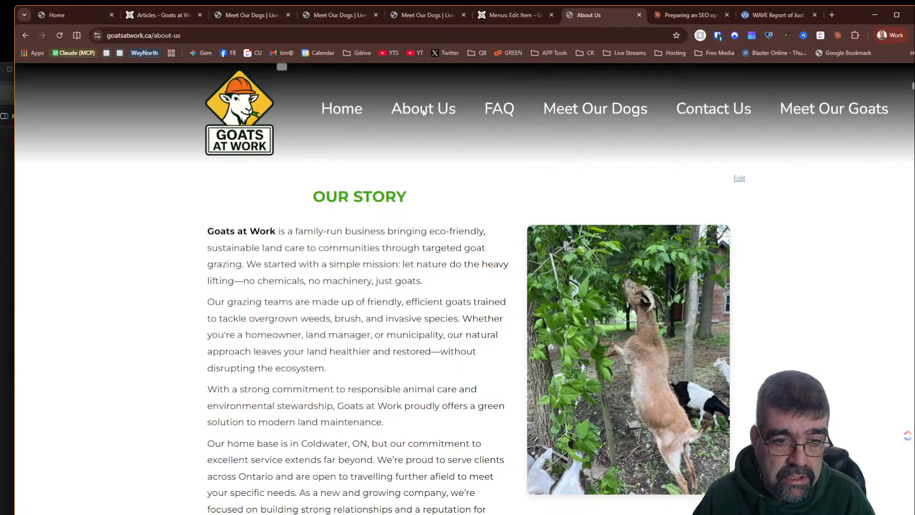
scroll(769, 343, down, 4)
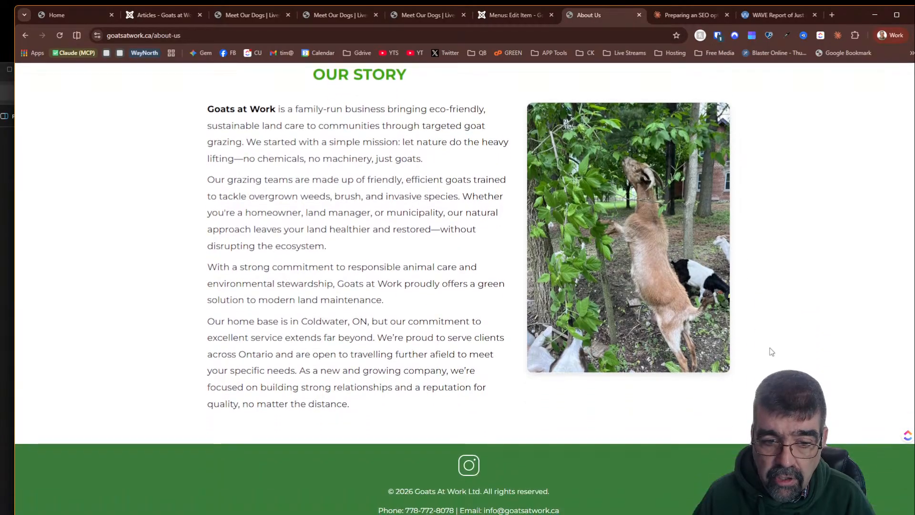
scroll(770, 353, up, 4)
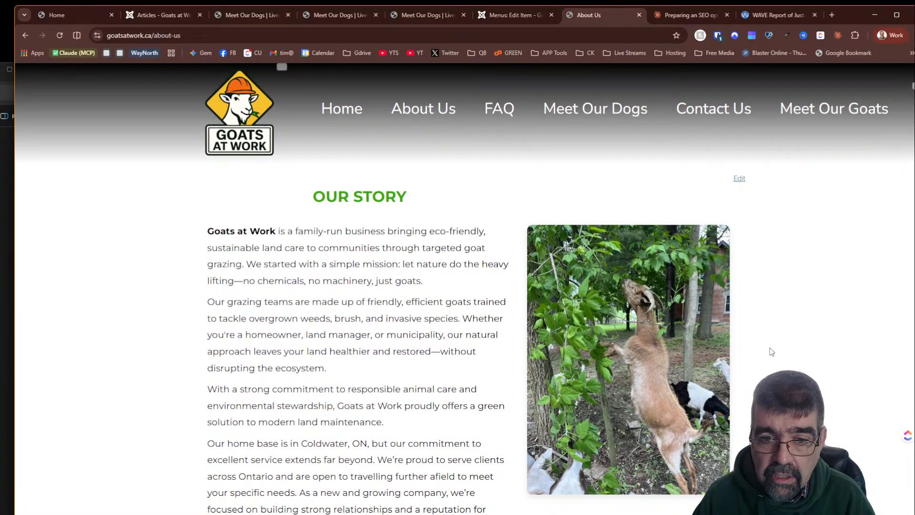
click(342, 109)
scroll(508, 250, down, 5)
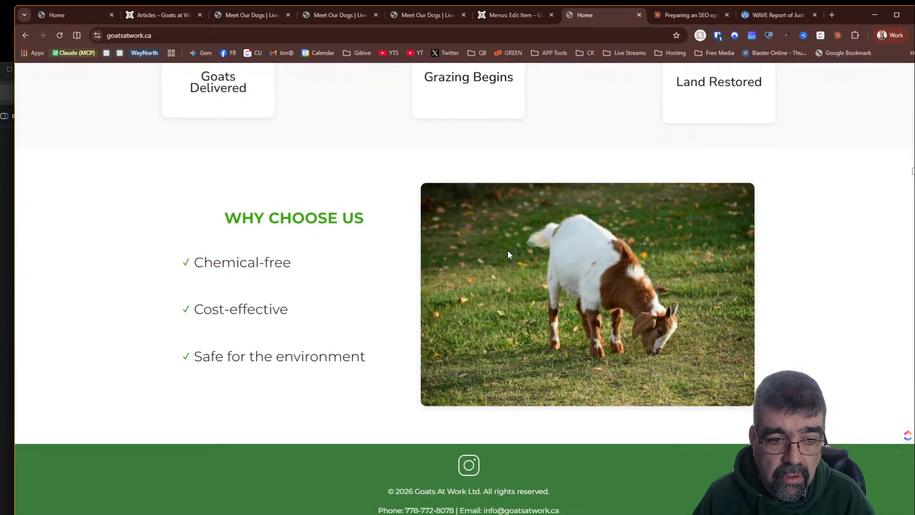
scroll(507, 250, up, 5)
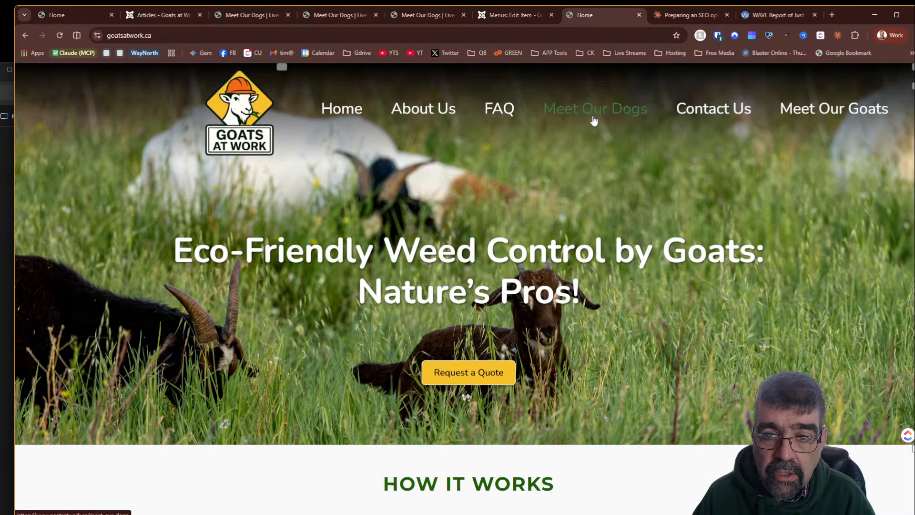
click(853, 118)
scroll(632, 228, down, 4)
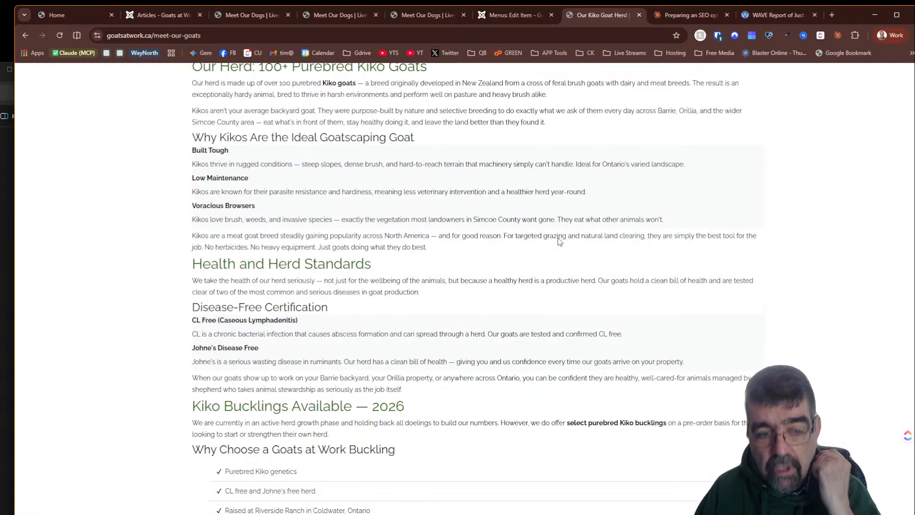
scroll(558, 222, down, 5)
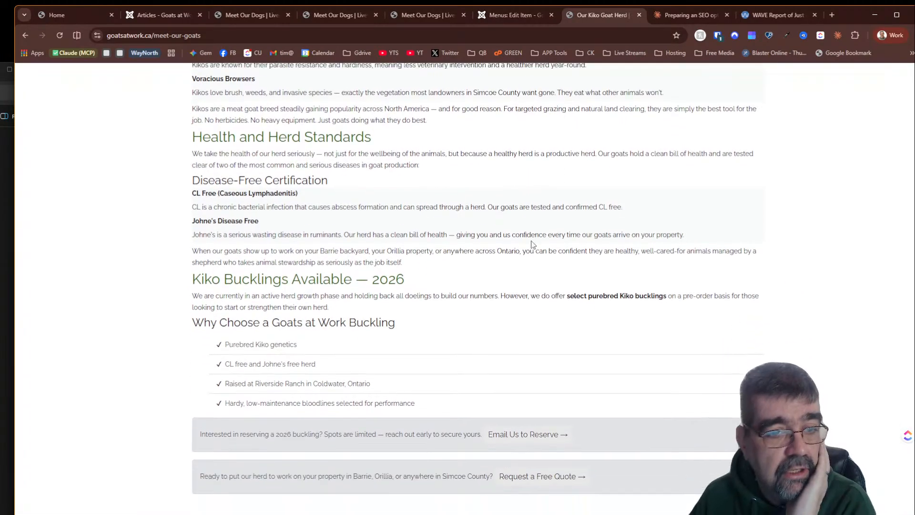
scroll(533, 245, up, 9)
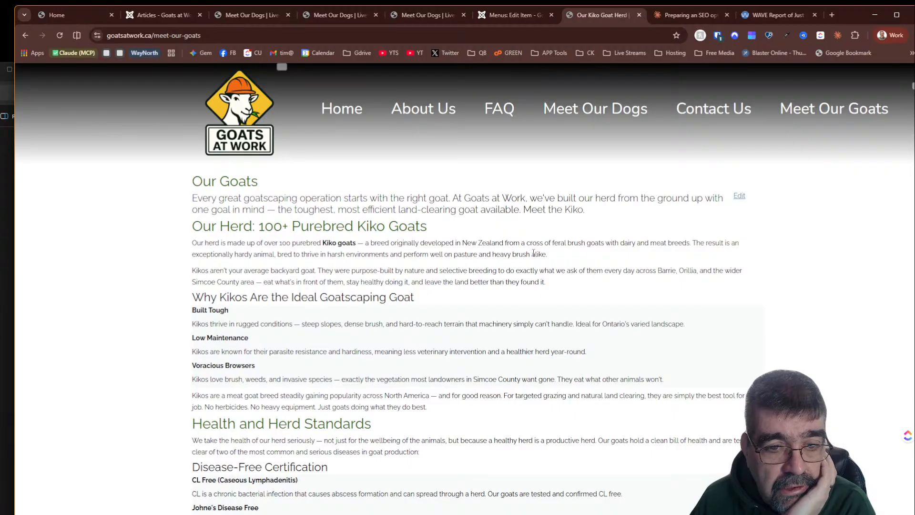
- Inspect the Meet Our Goats page's HTML structure with the element picker in developer tools
right_click(275, 200)
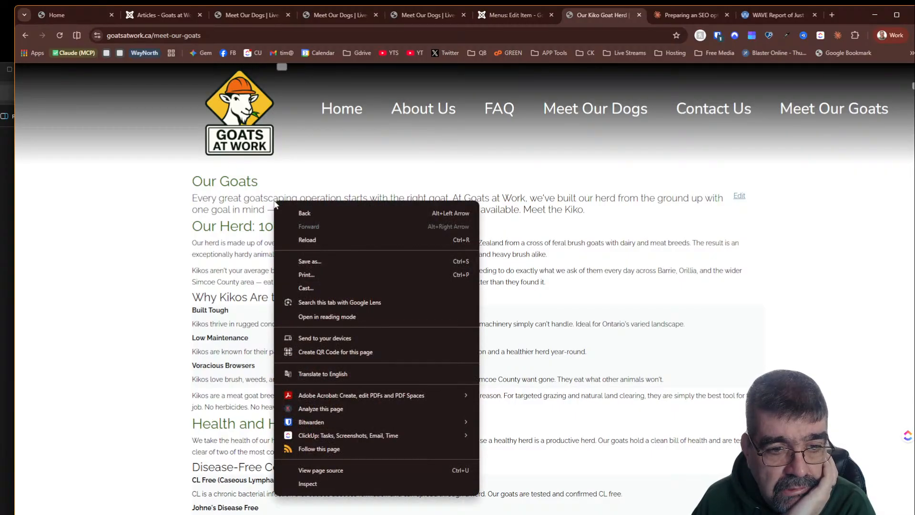
click(344, 490)
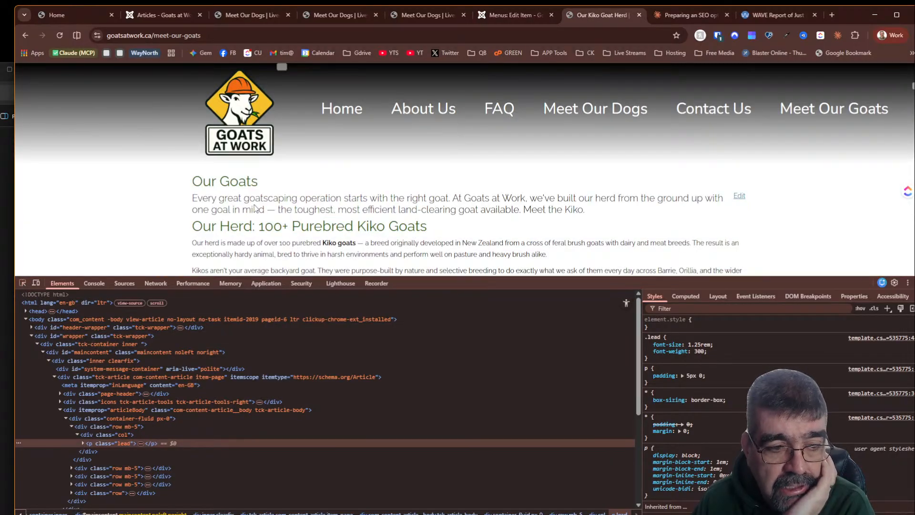
click(20, 284)
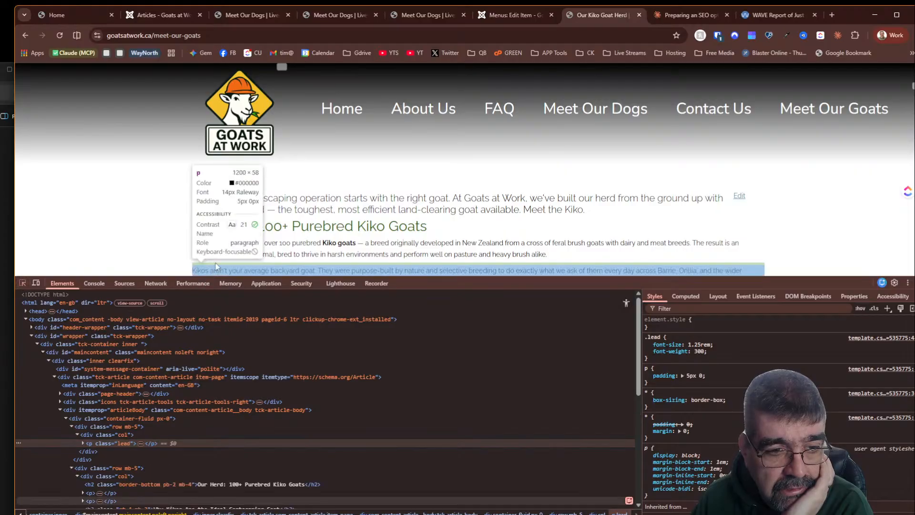
click(221, 257)
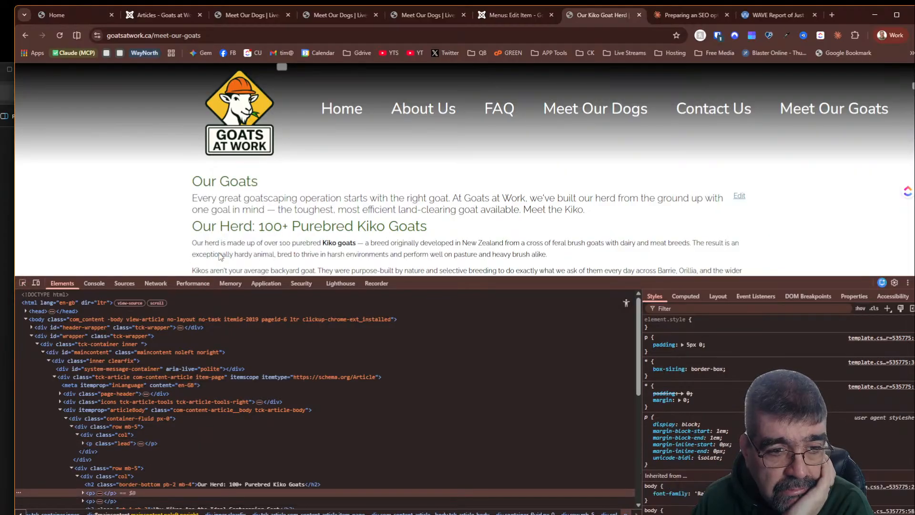
scroll(403, 223, down, 5)
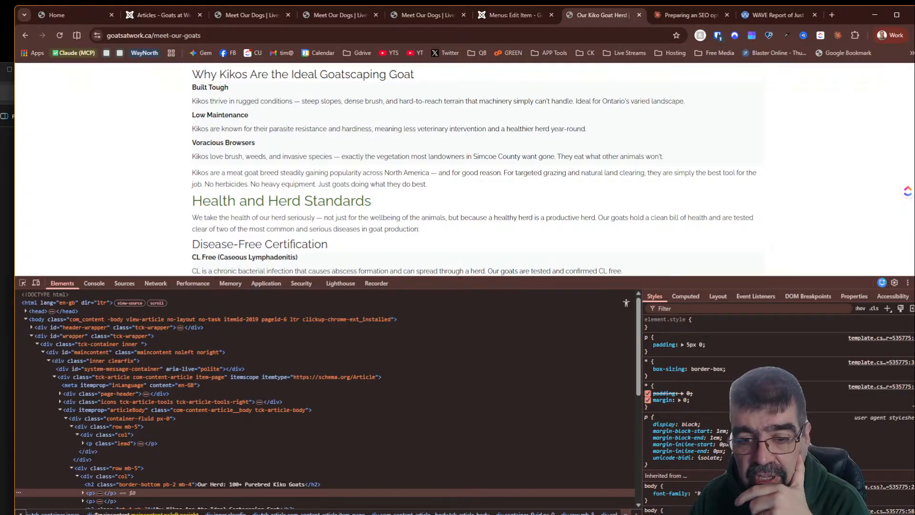
scroll(326, 176, up, 2)
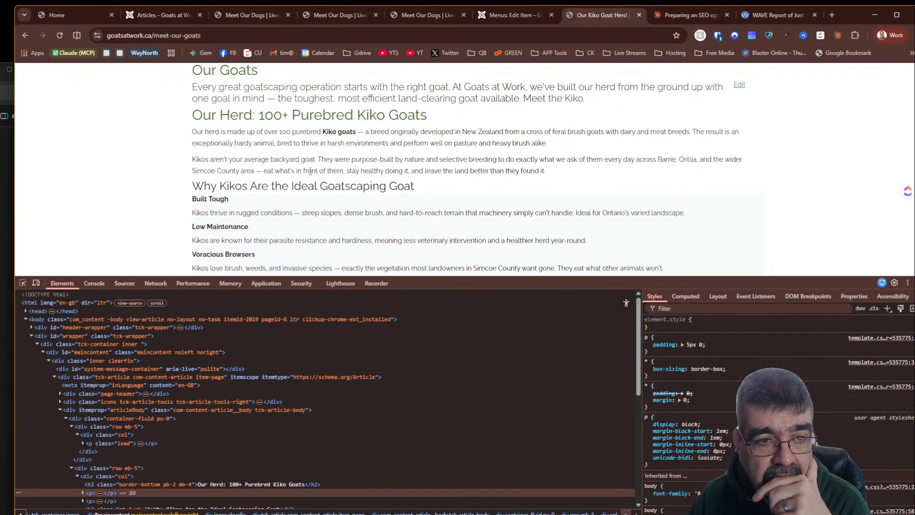
scroll(246, 167, up, 2)
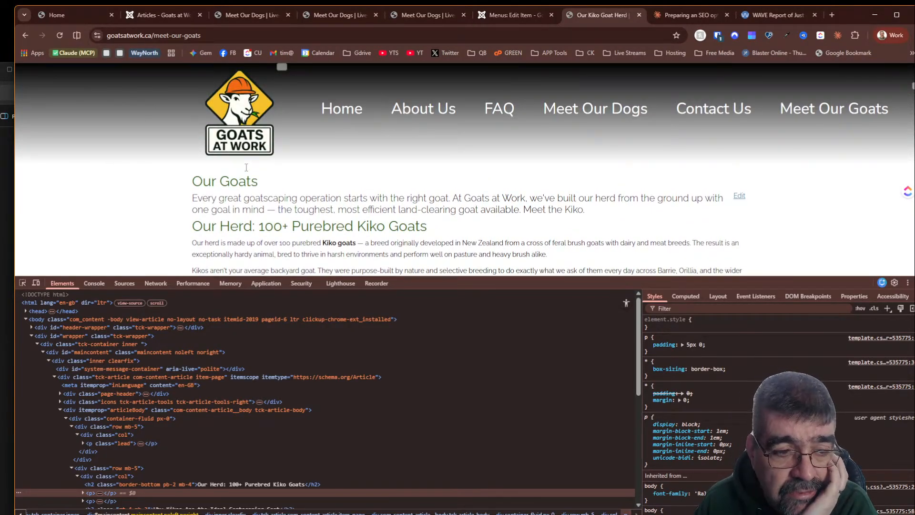
scroll(453, 221, down, 7)
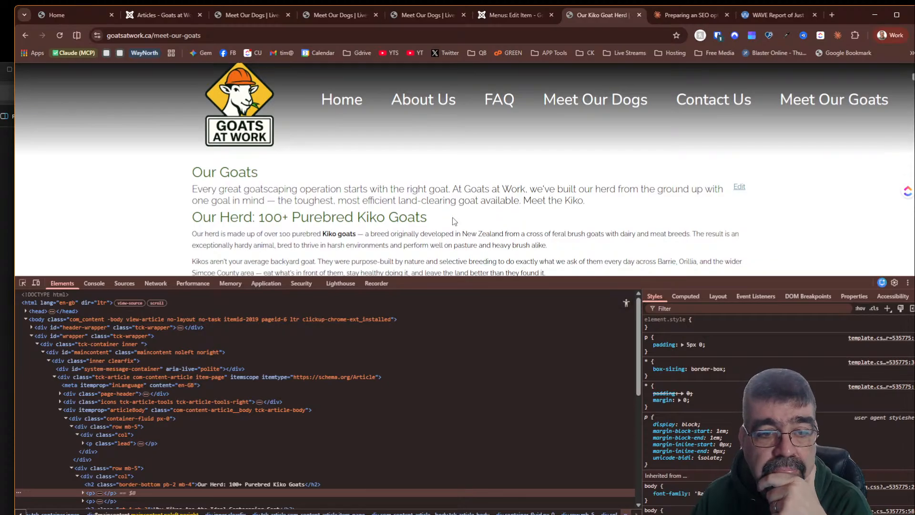
scroll(334, 227, up, 3)
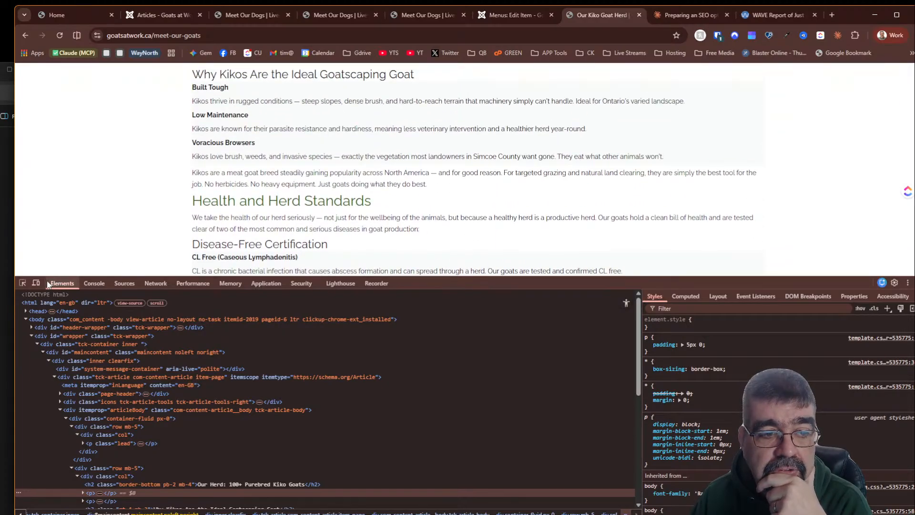
click(22, 283)
click(225, 206)
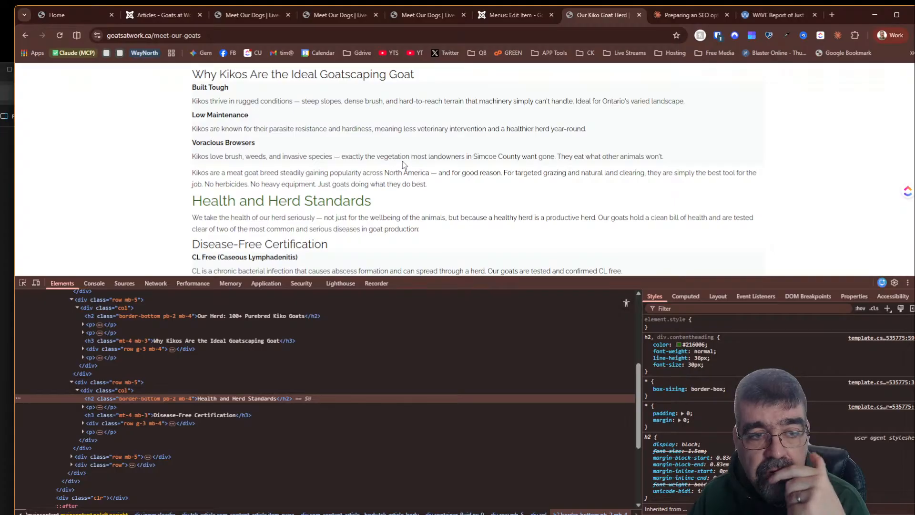
- View the page source and highlight the meta description line
scroll(402, 164, up, 5)
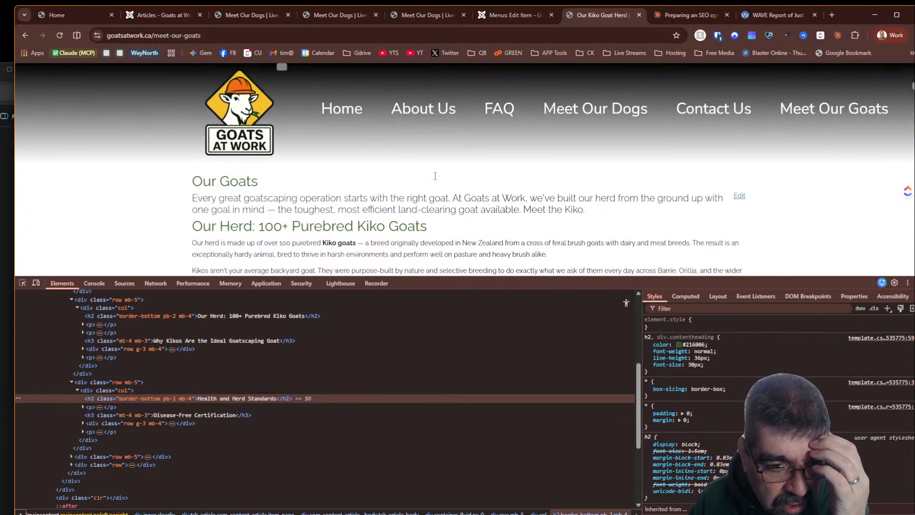
right_click(113, 187)
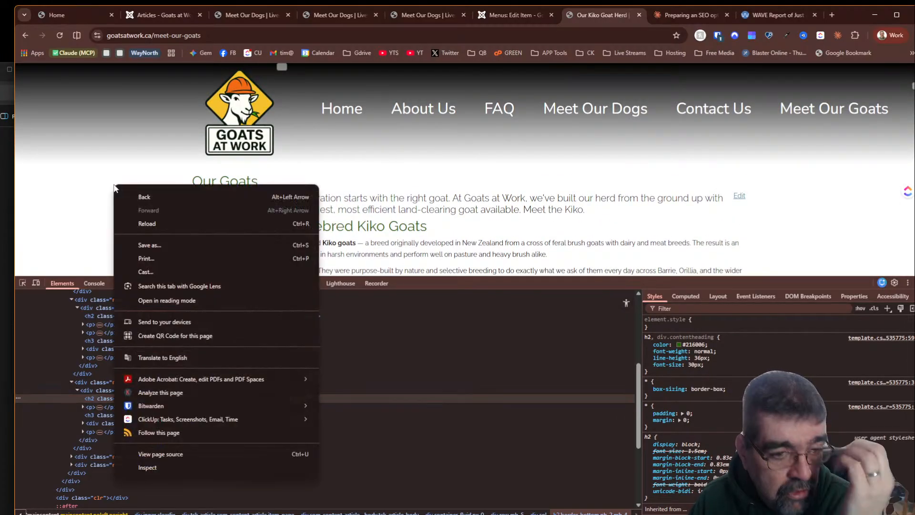
click(201, 450)
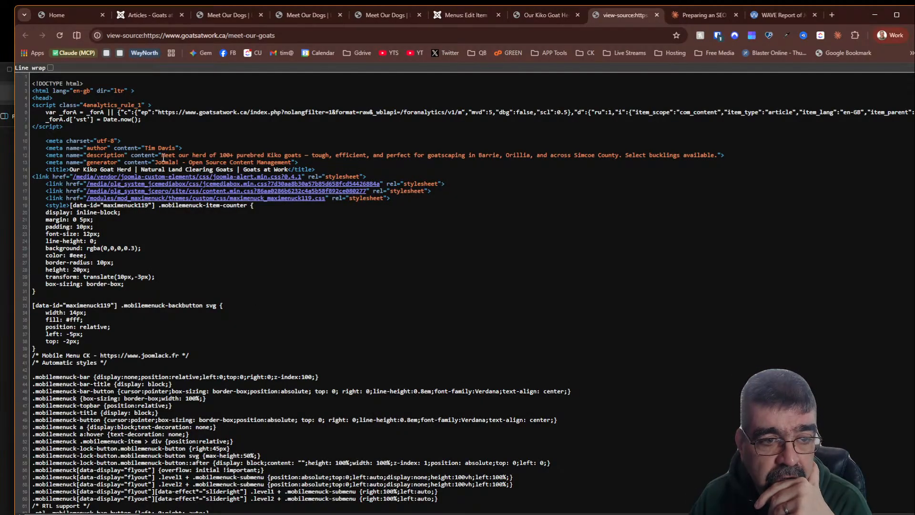
drag(163, 157, 378, 162)
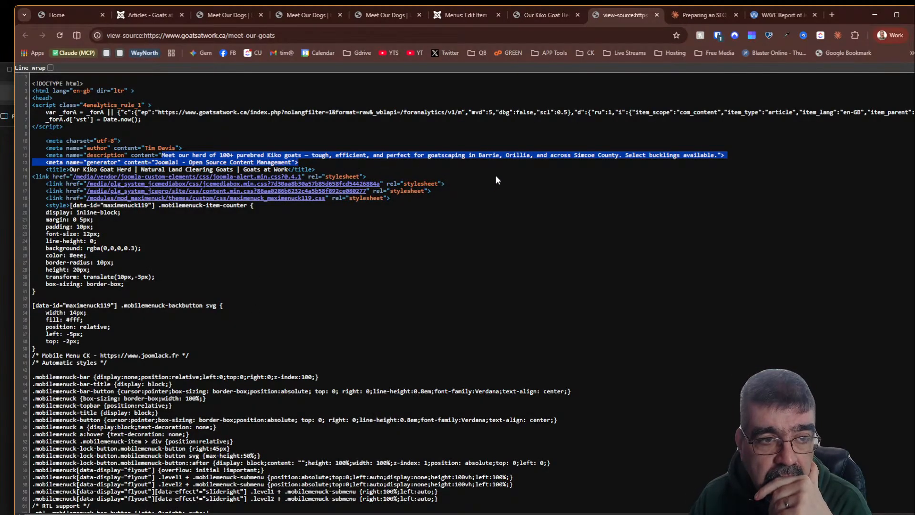
- Return to the Meet Our Goats page, scroll through its content and close developer tools
click(545, 15)
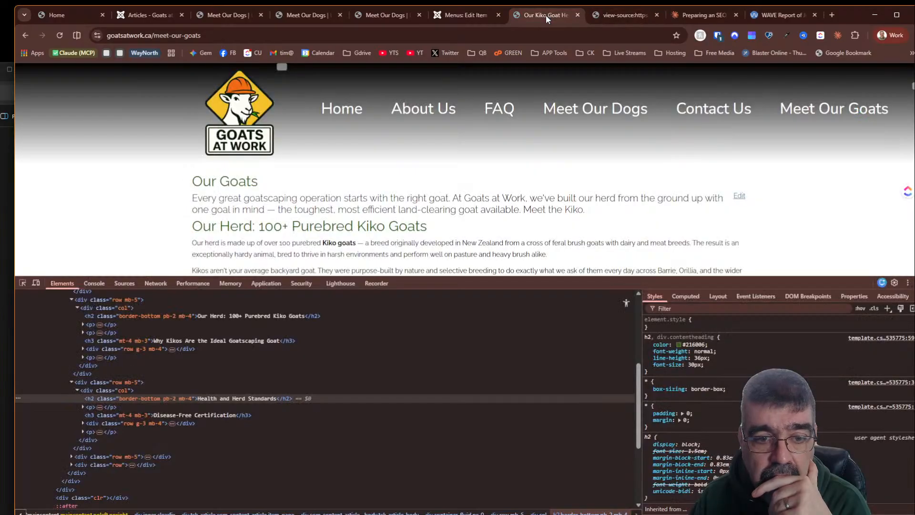
scroll(496, 167, down, 6)
scroll(496, 164, down, 2)
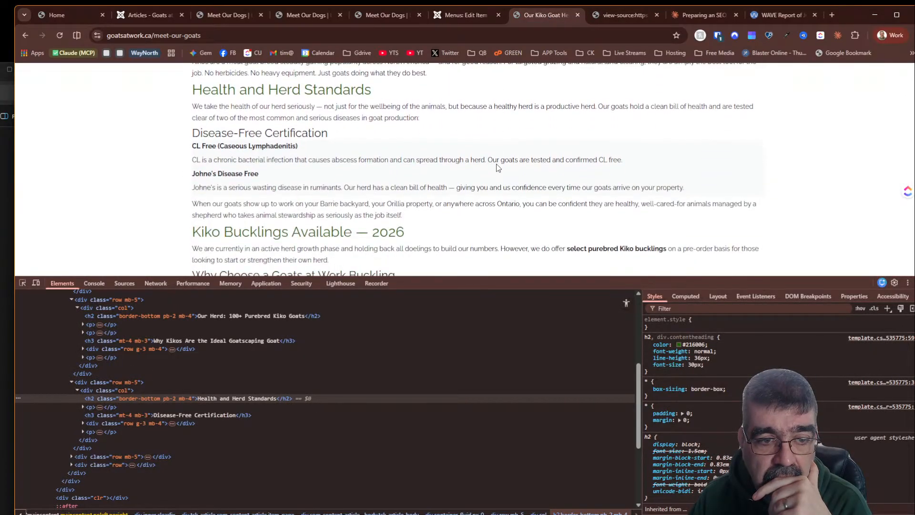
scroll(496, 164, down, 8)
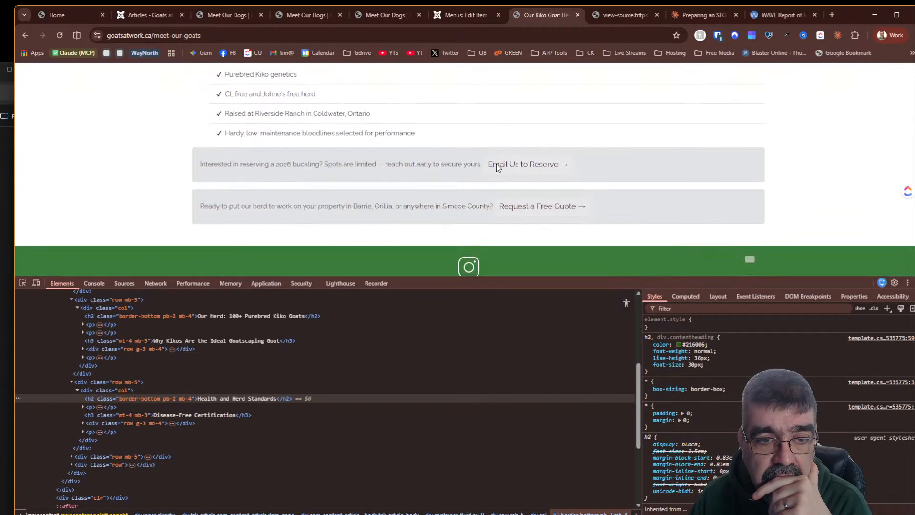
scroll(496, 167, up, 2)
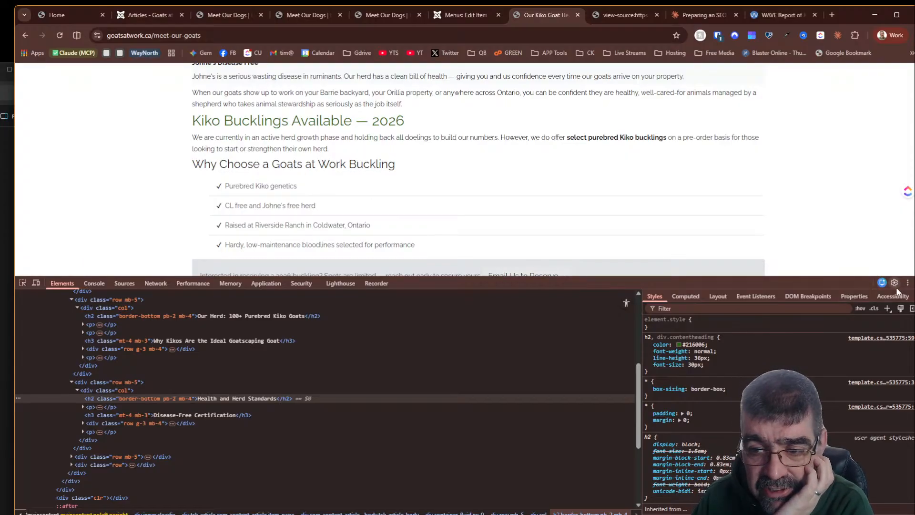
click(909, 283)
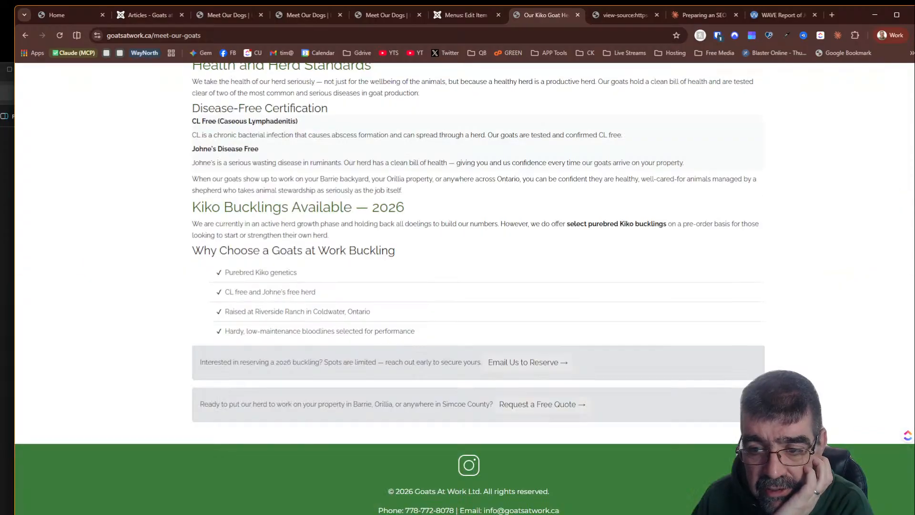
- Reply to Claude with "yes, next" to generate the next page's content
click(152, 16)
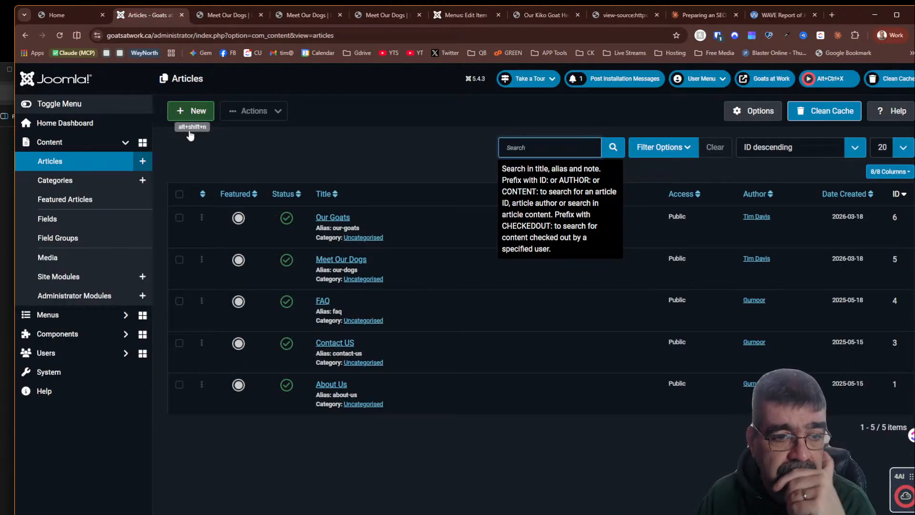
click(679, 16)
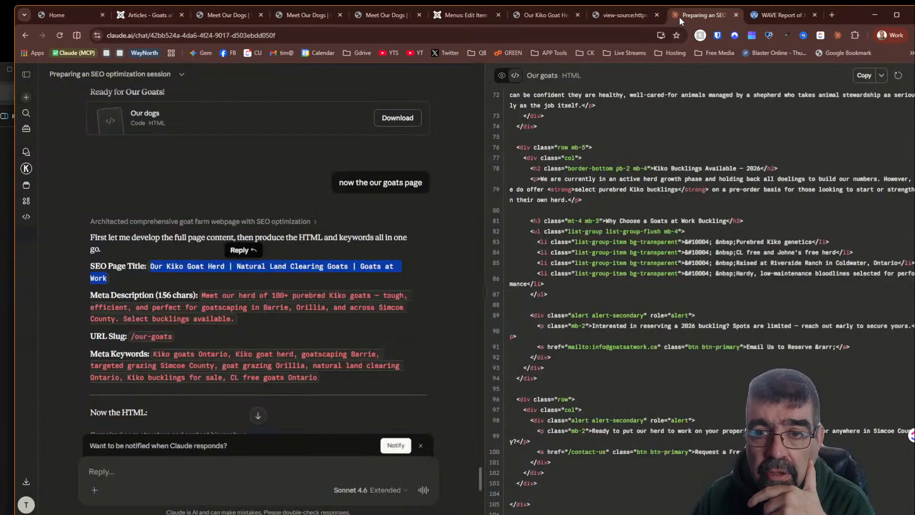
scroll(304, 227, down, 15)
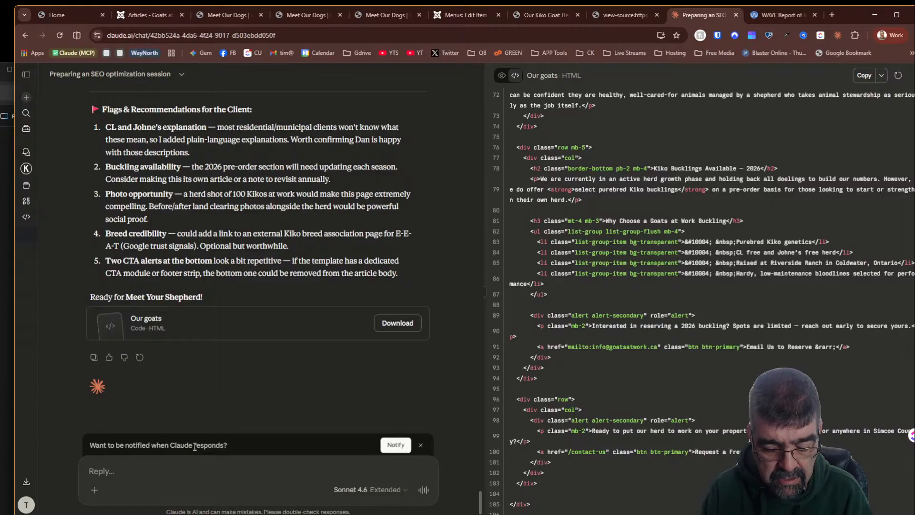
text(yes, next)
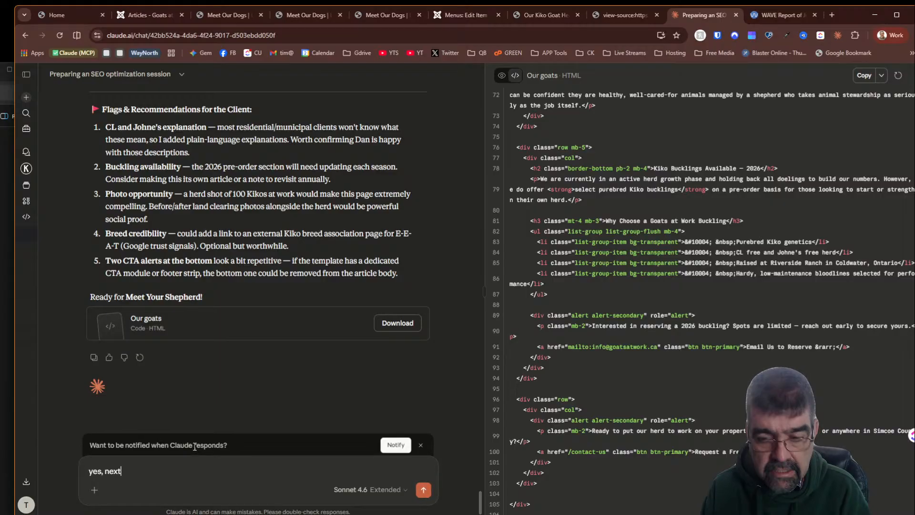
key(Return)
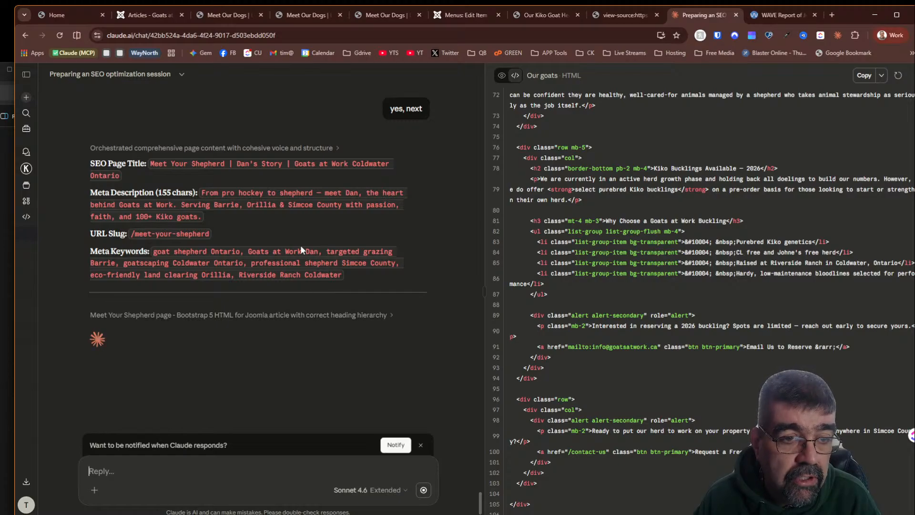
- Start a new article titled "Meet Your Shepherd"
click(123, 15)
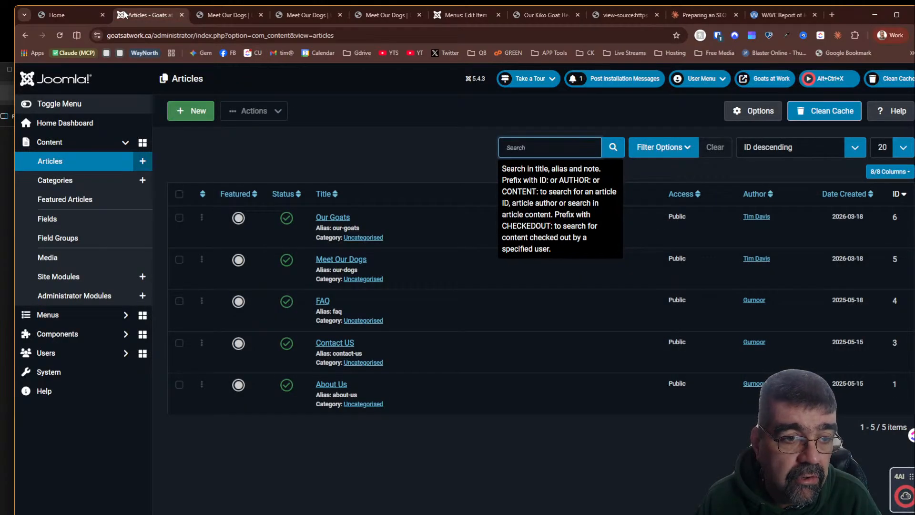
click(209, 111)
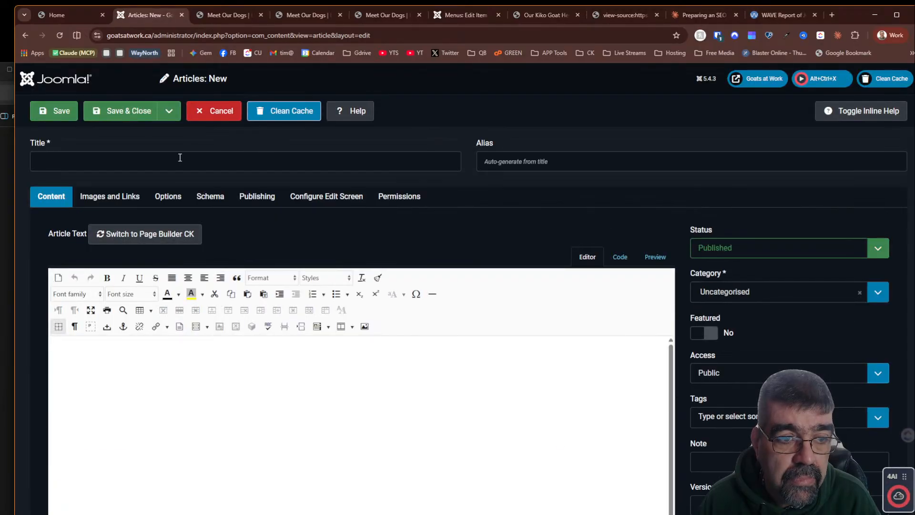
click(235, 157)
text(Meet )
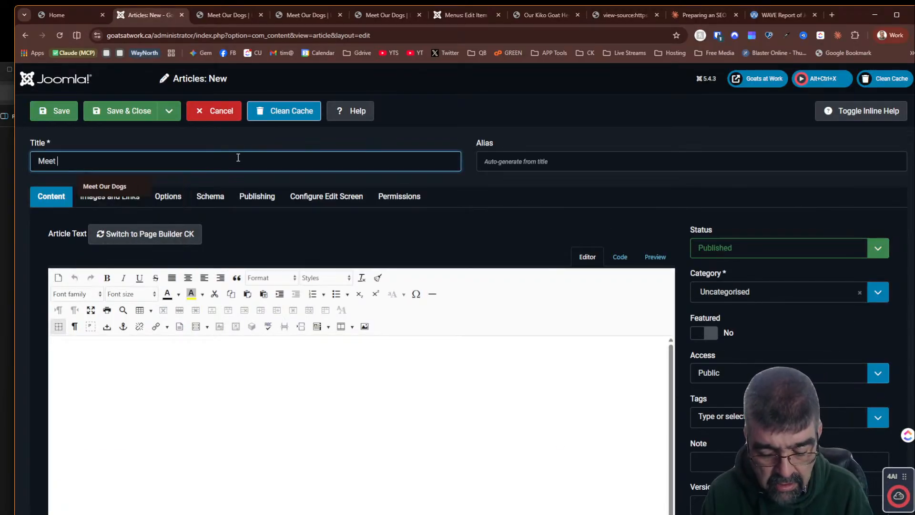
text(yoru Shepherd)
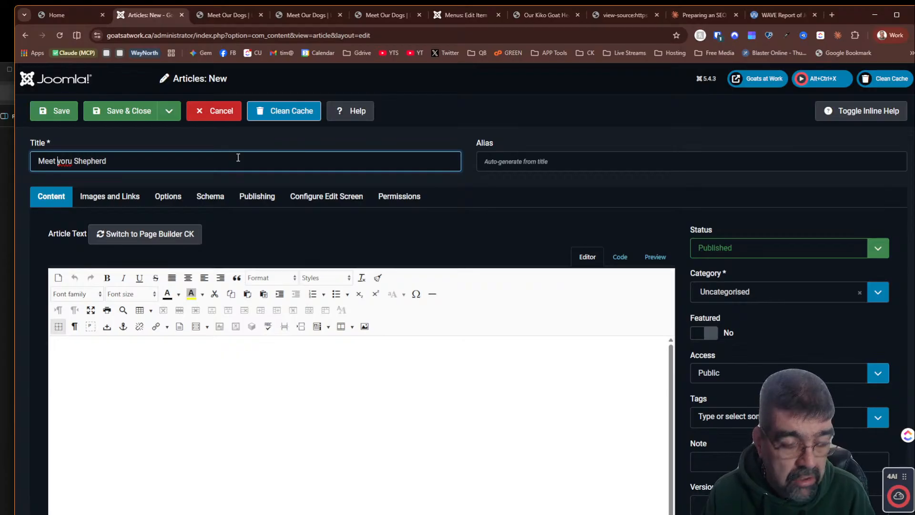
text(Y)
key(Delete)
key(Right)
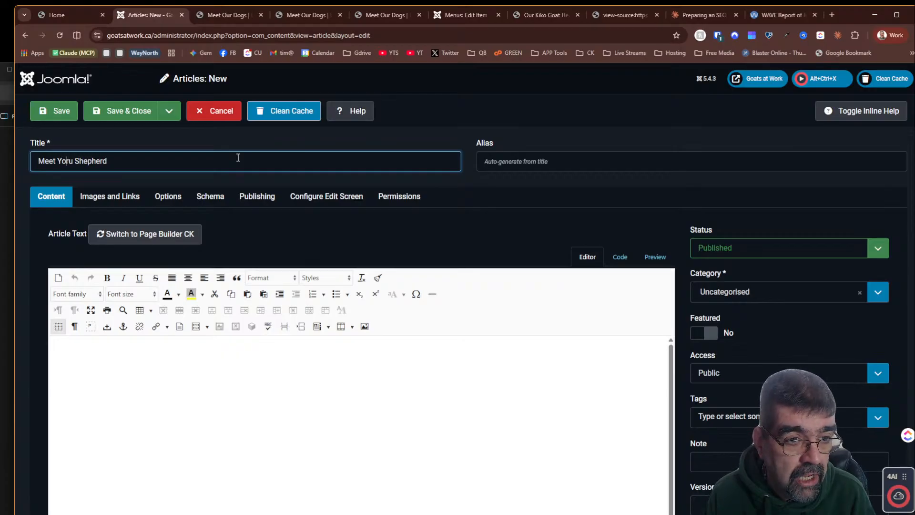
key(Delete)
key(Right)
text(r)
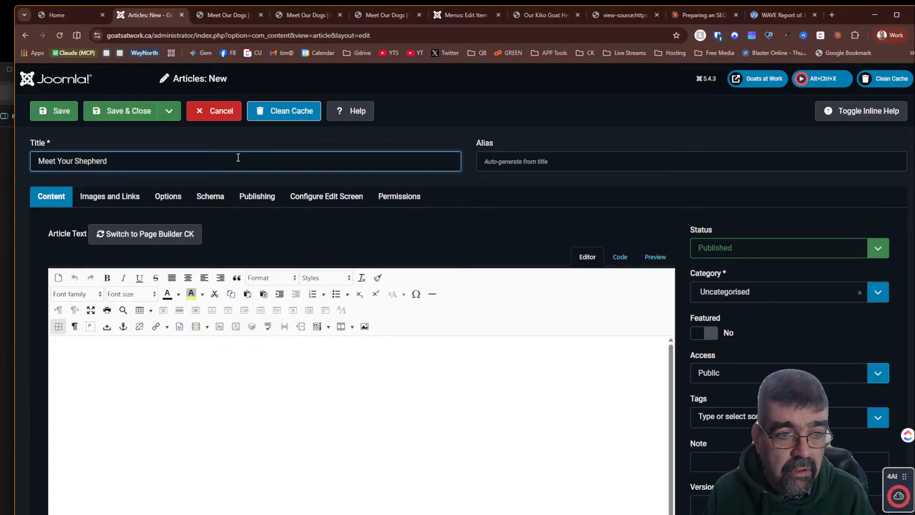
key(Tab)
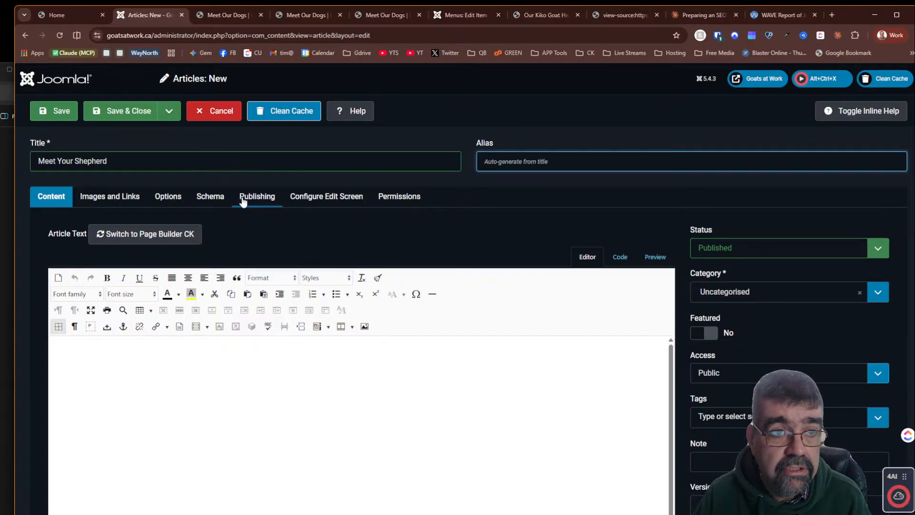
- Copy Claude's meta description for the shepherd page into the article's Meta Description field
click(696, 15)
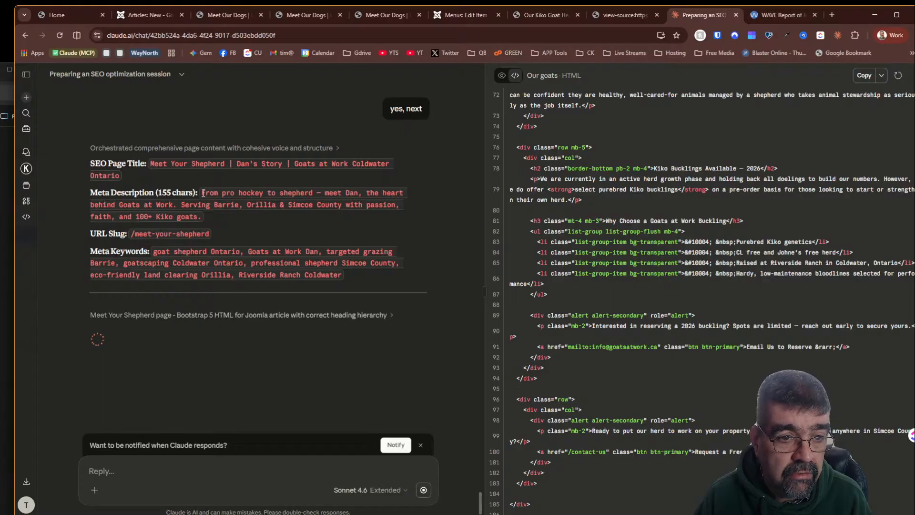
drag(202, 192, 205, 217)
right_click(190, 214)
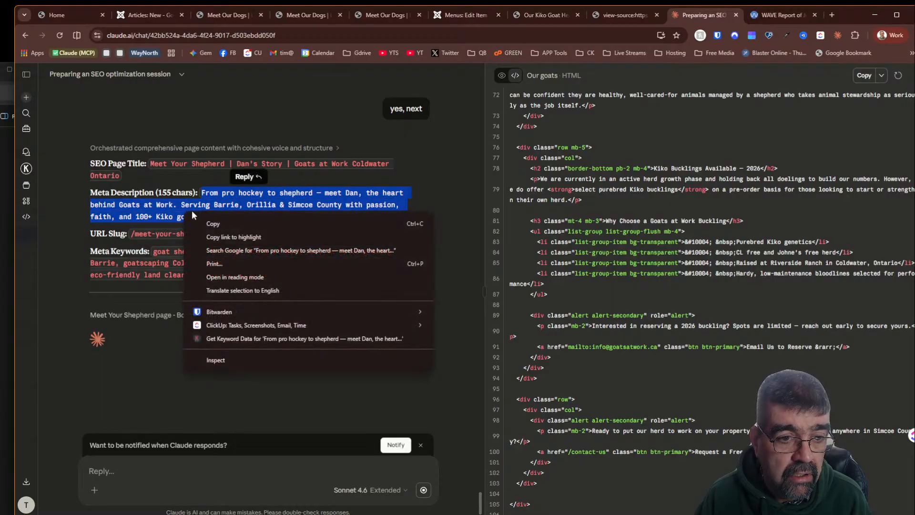
click(222, 227)
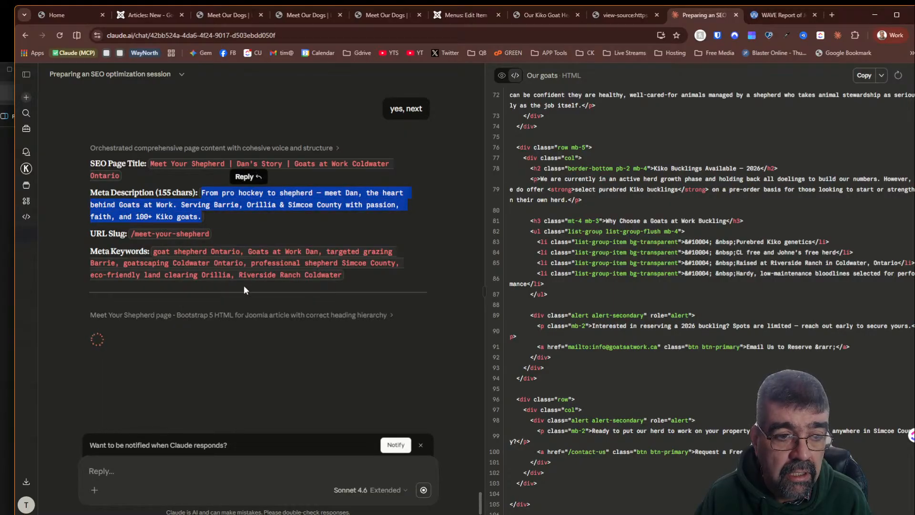
click(142, 15)
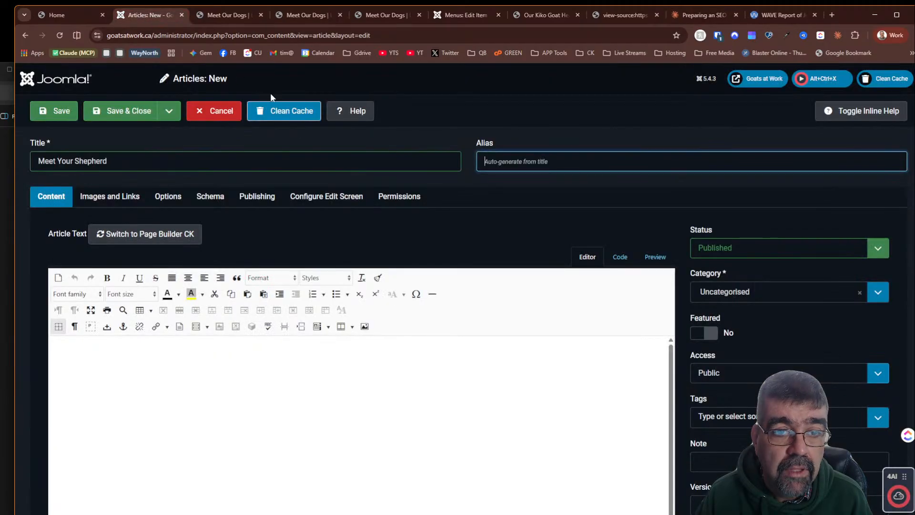
click(273, 202)
click(670, 270)
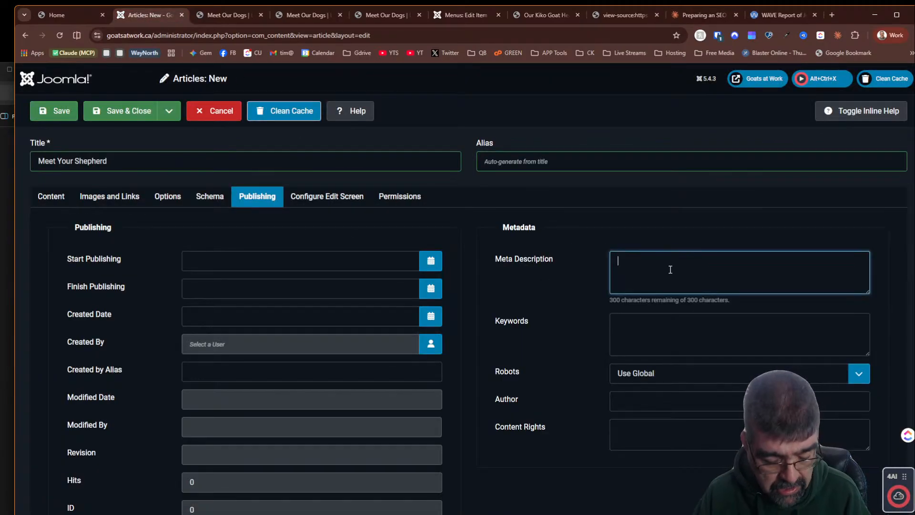
key(ctrl+v)
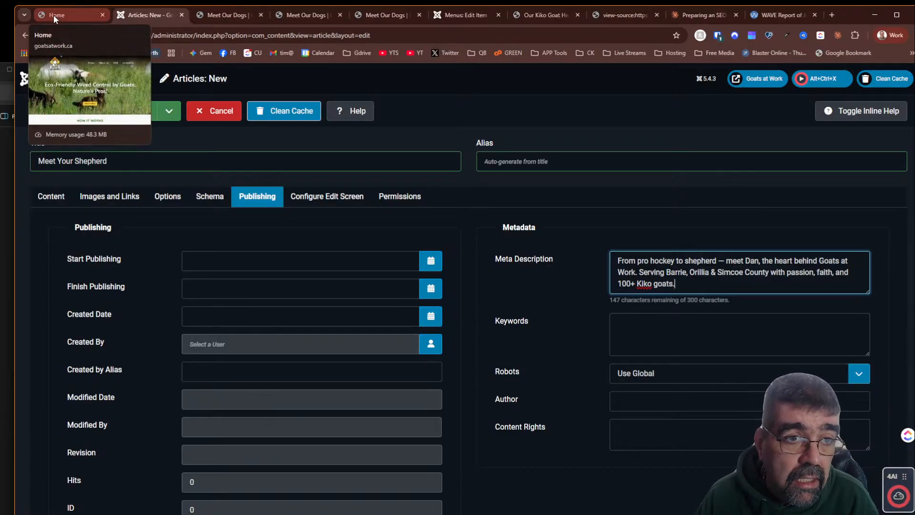
- Copy Claude's meta keywords for the shepherd page into the article's Keywords field
click(696, 15)
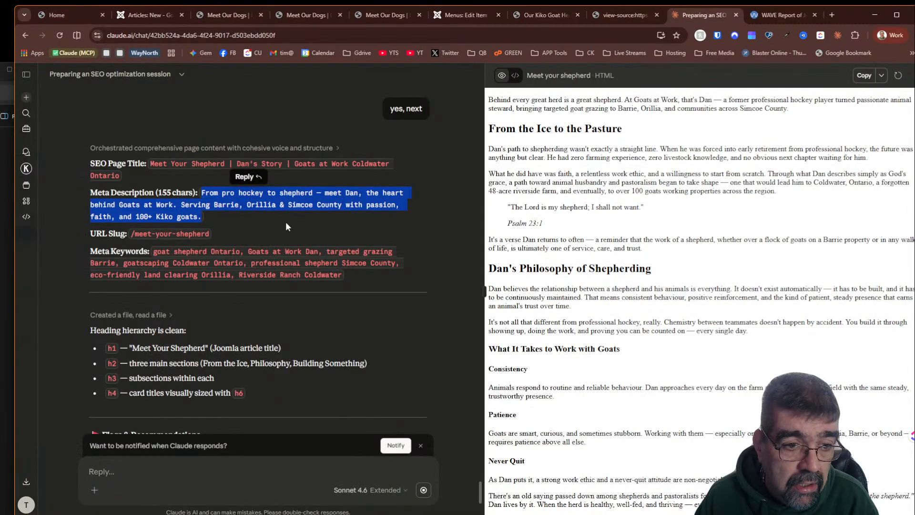
drag(156, 255, 342, 277)
right_click(342, 277)
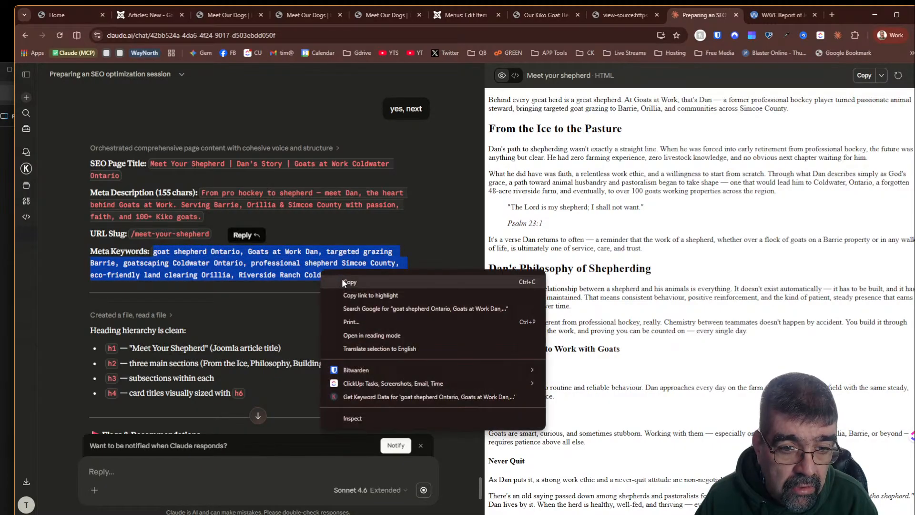
click(341, 278)
click(341, 275)
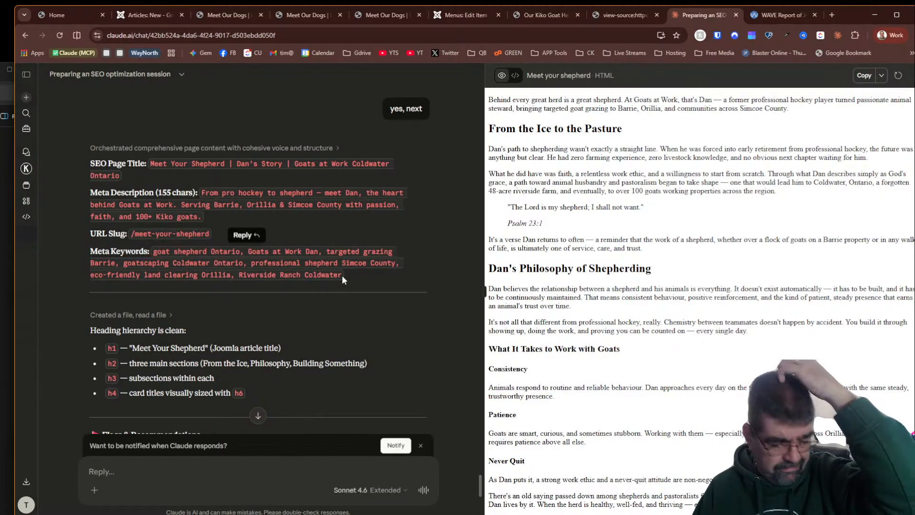
click(129, 14)
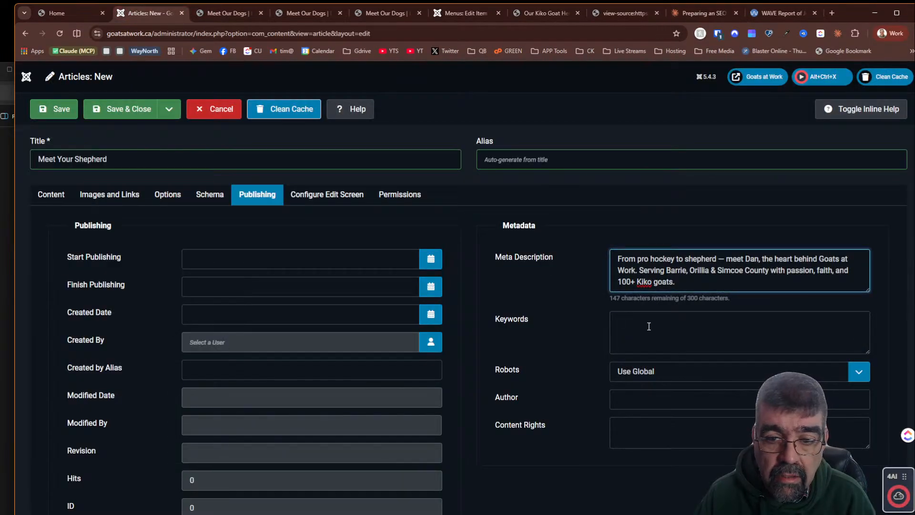
click(649, 326)
key(ctrl+v)
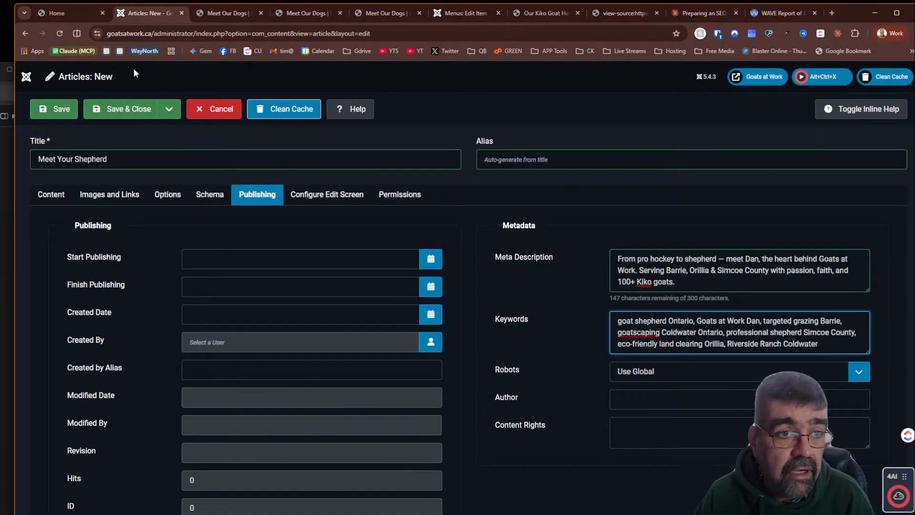
- Copy the Meet Your Shepherd HTML from Claude into the article's code view and save the article
click(68, 12)
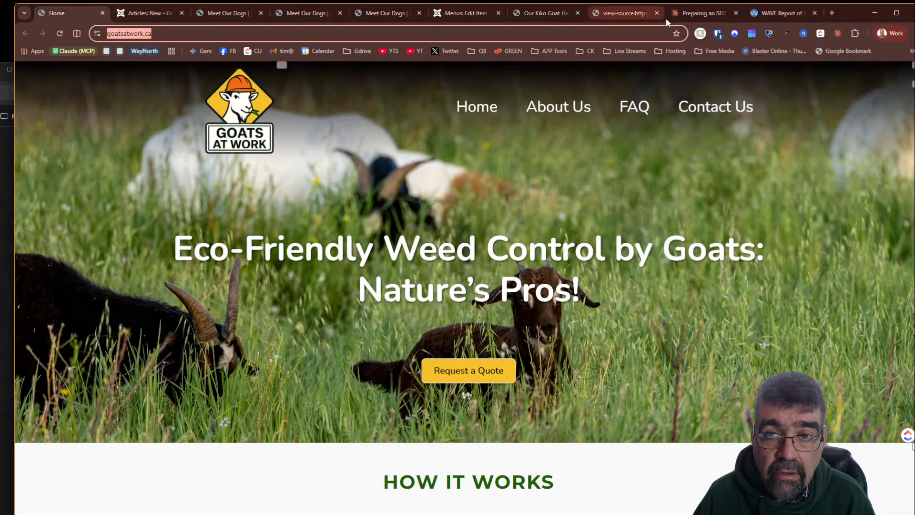
click(678, 16)
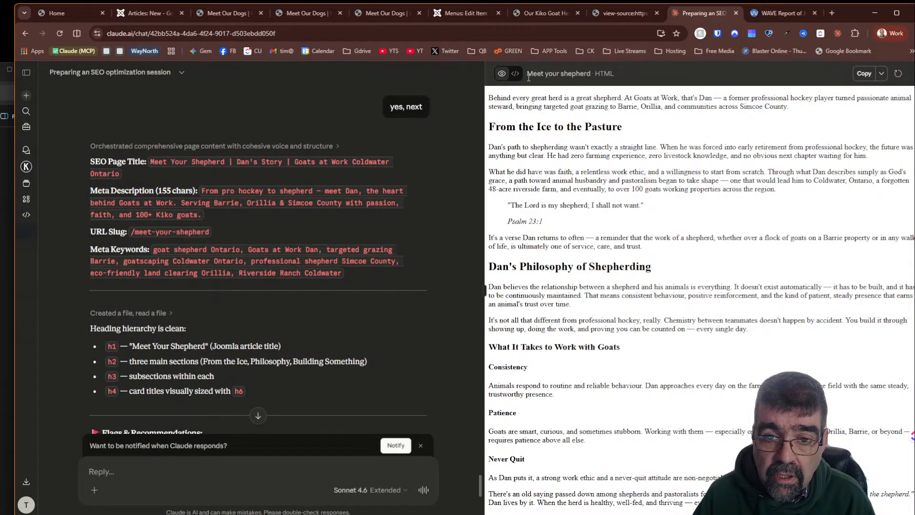
click(514, 78)
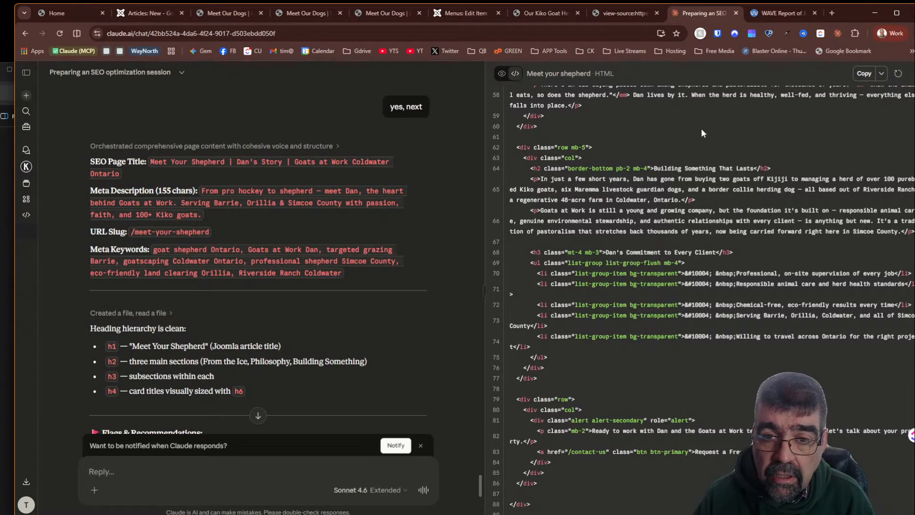
scroll(701, 128, up, 15)
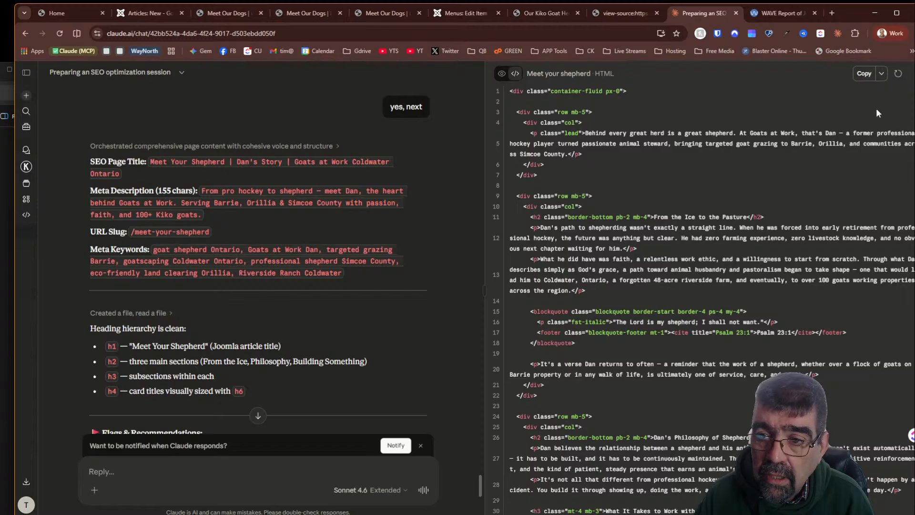
click(862, 74)
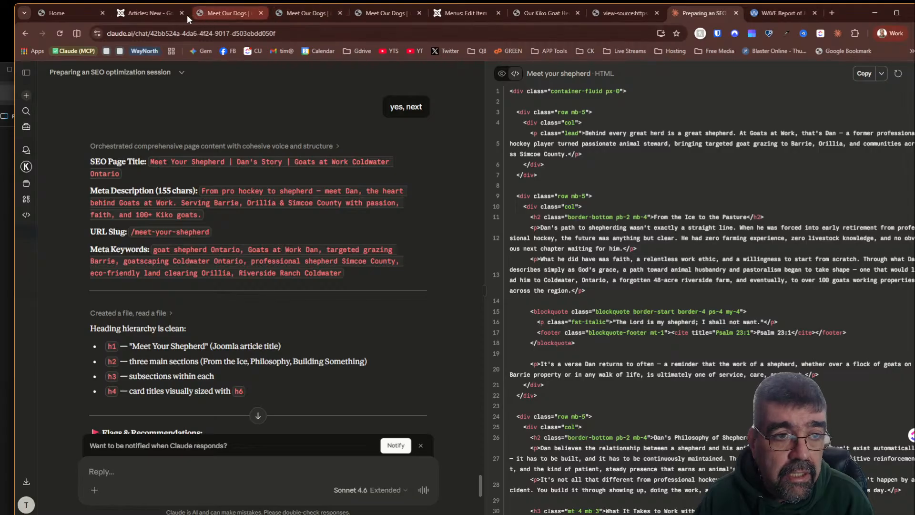
click(135, 17)
click(43, 203)
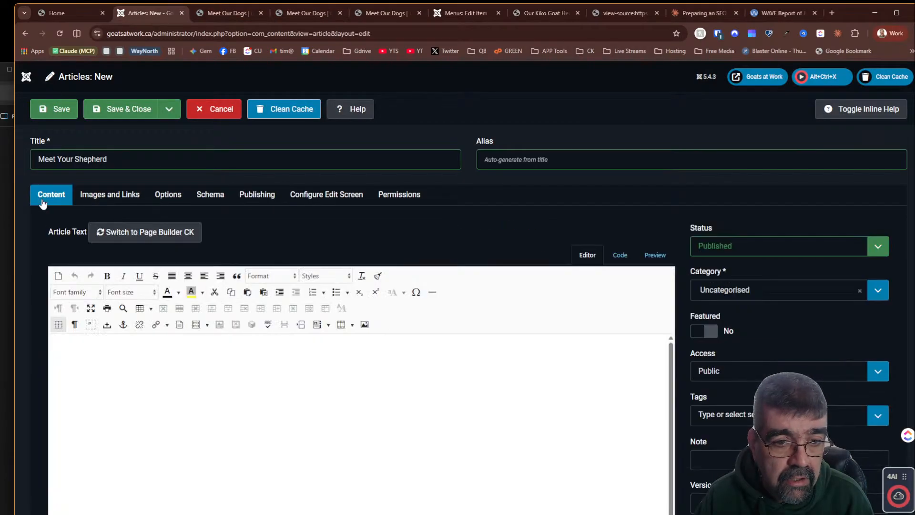
click(620, 255)
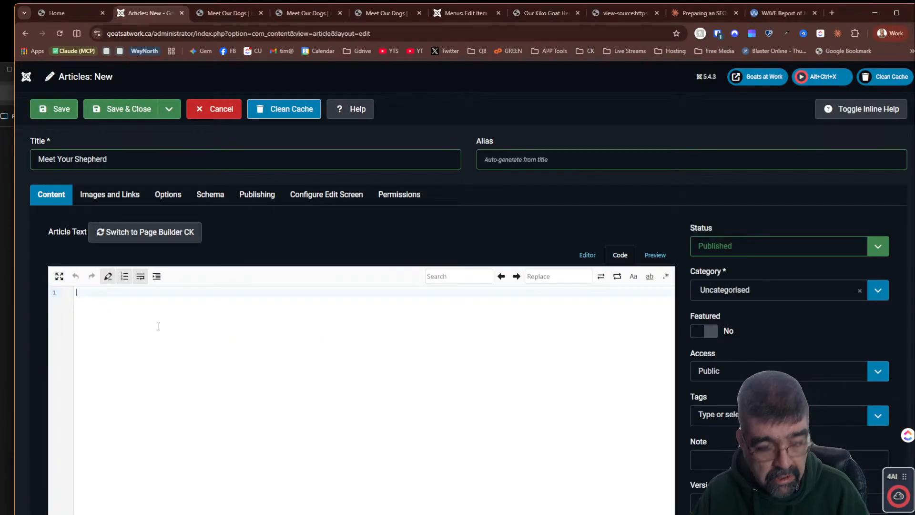
key(ctrl+v)
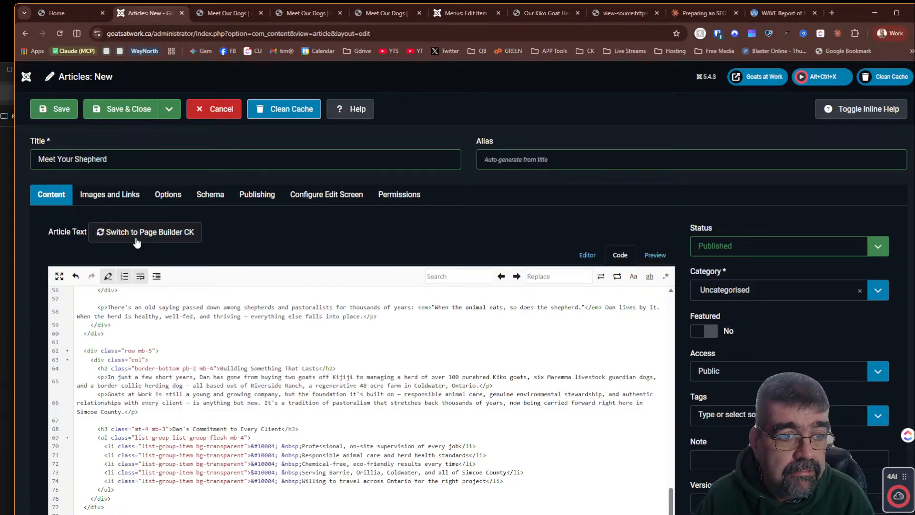
click(57, 110)
- Close the Meet Our Goats menu item and start a new menu item titled "Meet Your Shepherd"
click(462, 13)
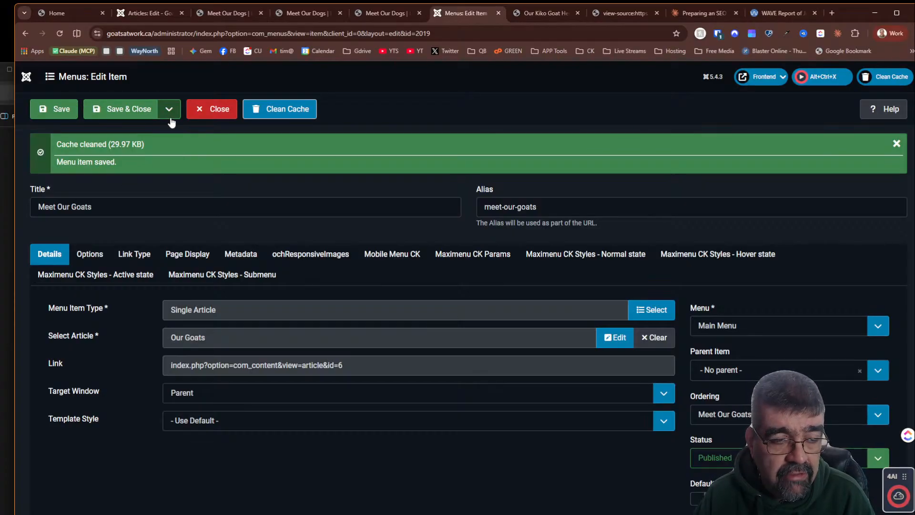
click(218, 110)
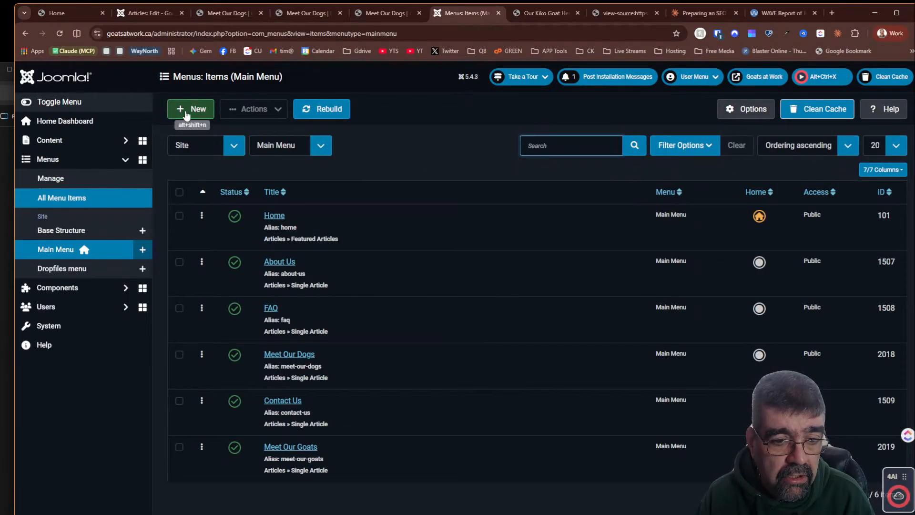
click(186, 112)
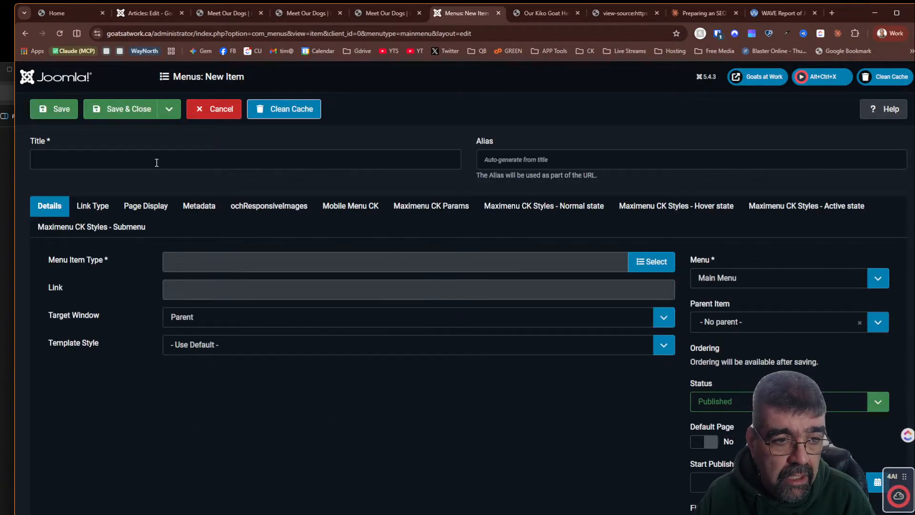
click(156, 163)
text(Meet)
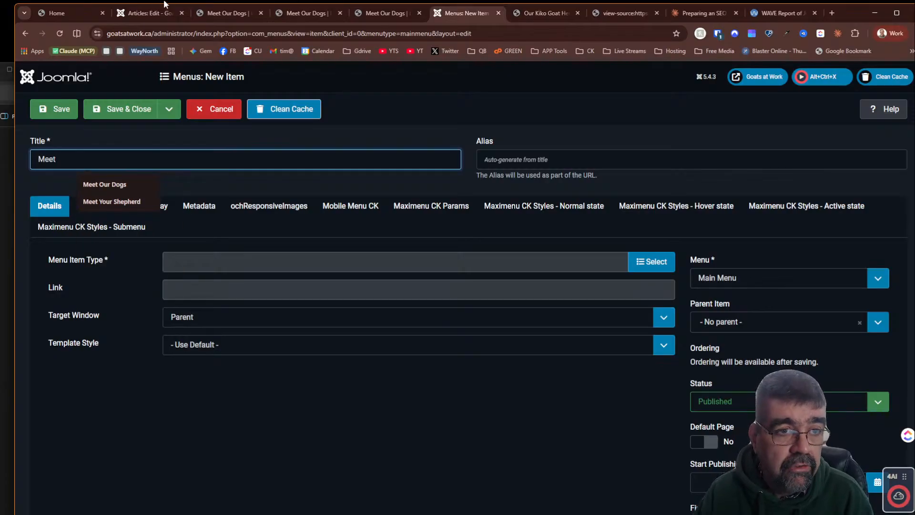
click(64, 11)
click(139, 14)
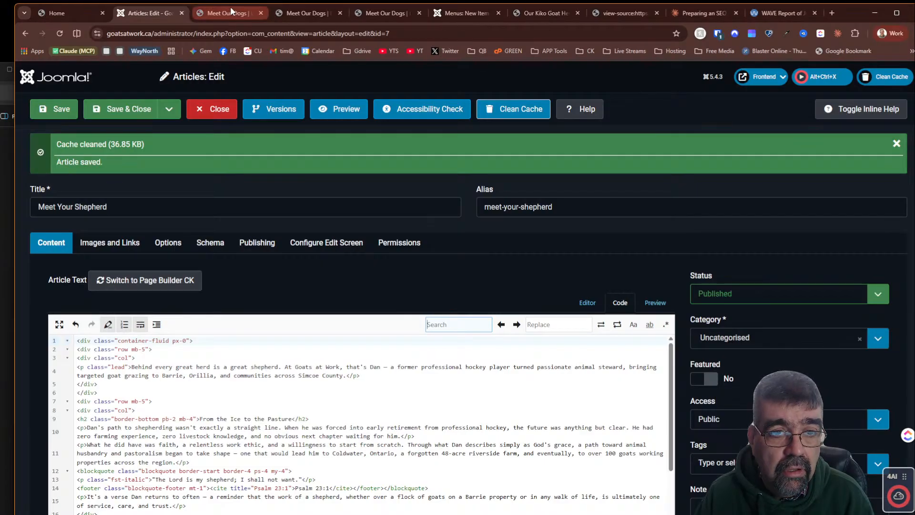
click(462, 13)
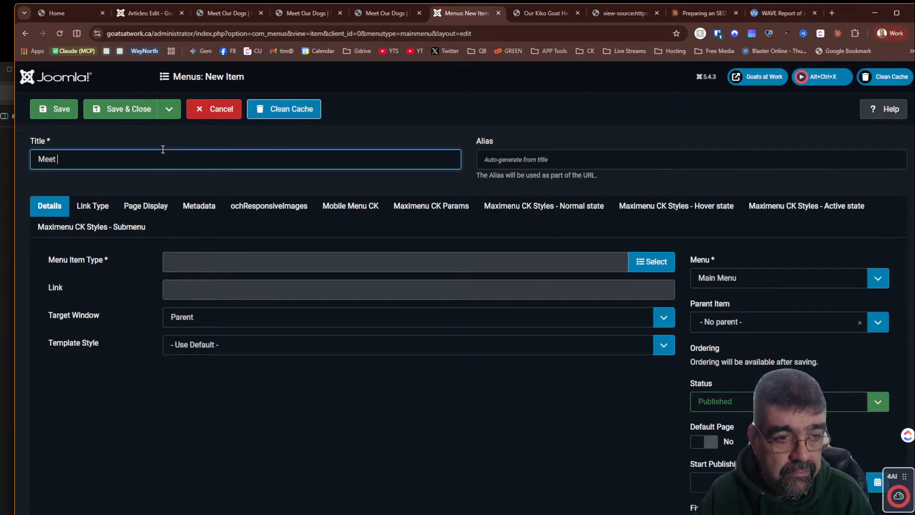
text(Your)
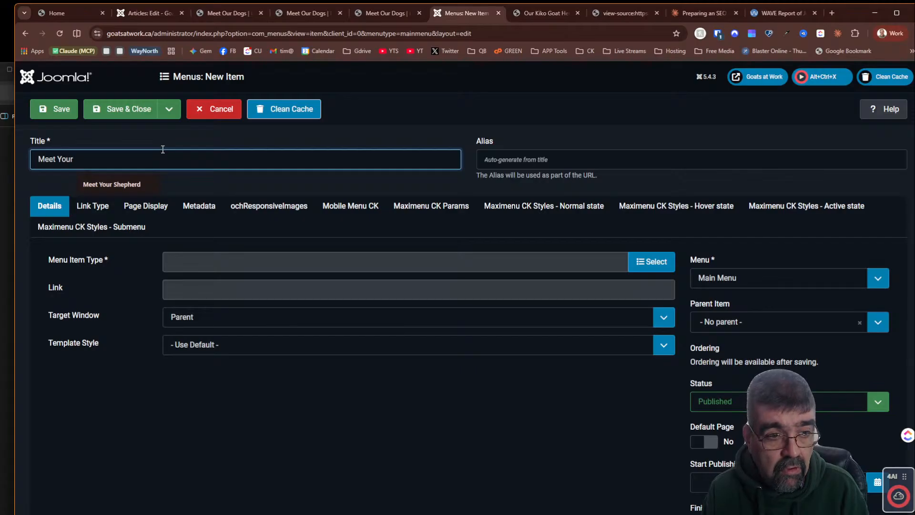
text( Shep)
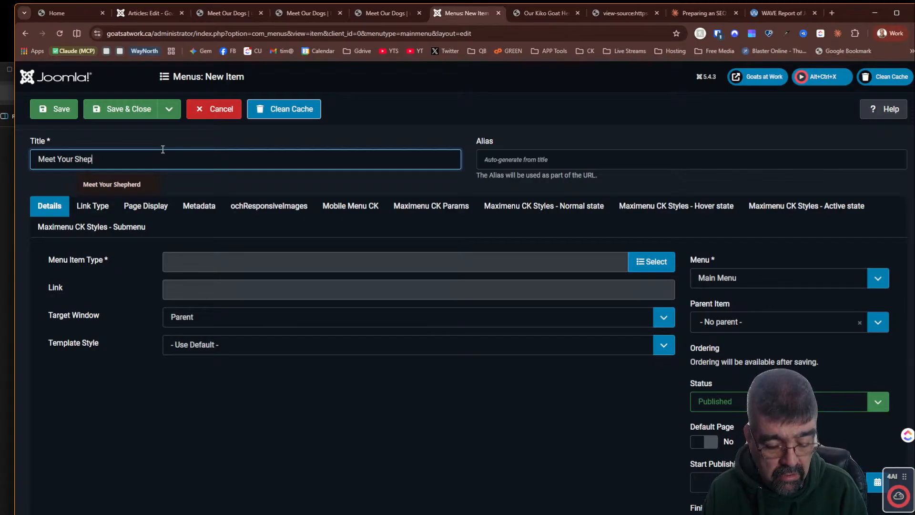
text(herd)
key(Tab)
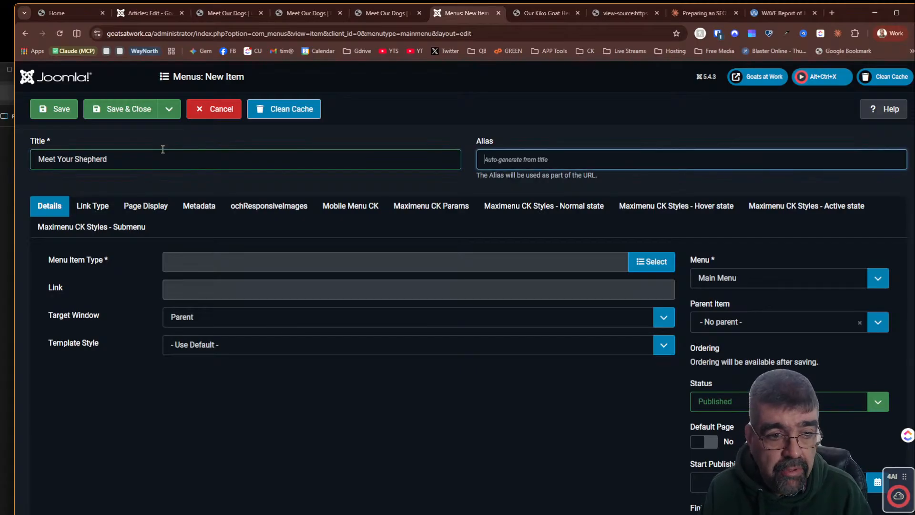
- Set the menu item type to Single Article and select the Meet Your Shepherd article
click(650, 261)
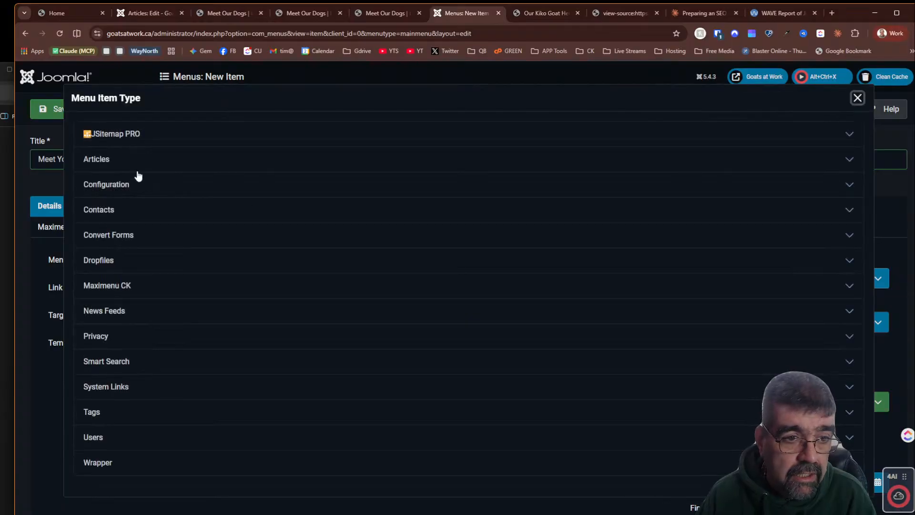
click(101, 163)
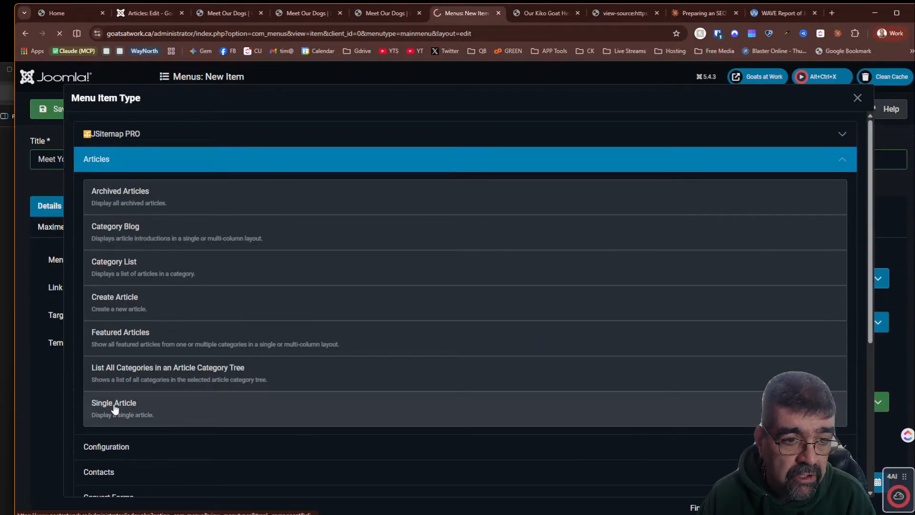
click(115, 405)
click(601, 294)
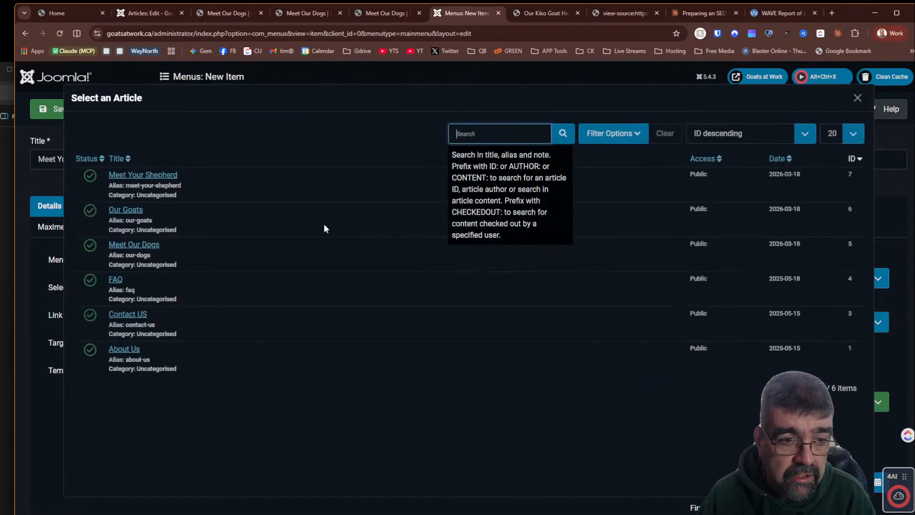
click(140, 175)
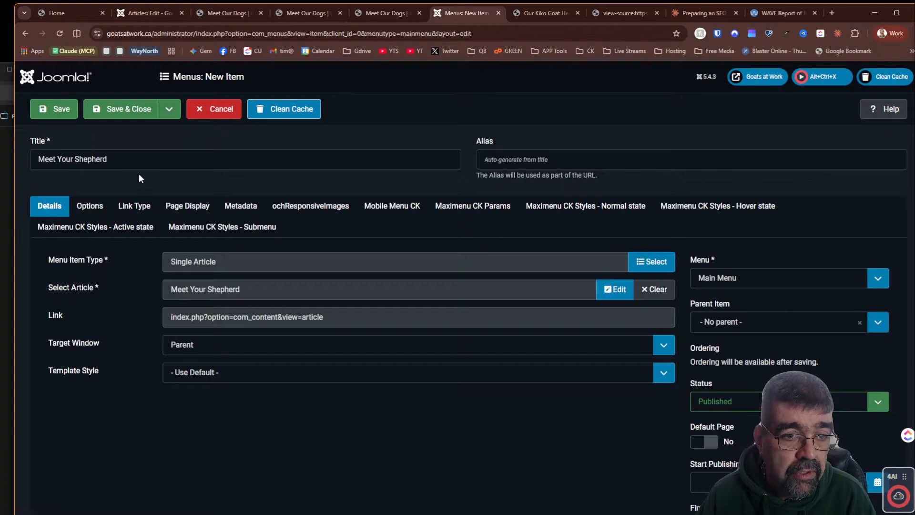
- Copy Claude's SEO page title for the shepherd page into the menu item's Browser Page Title field
click(696, 13)
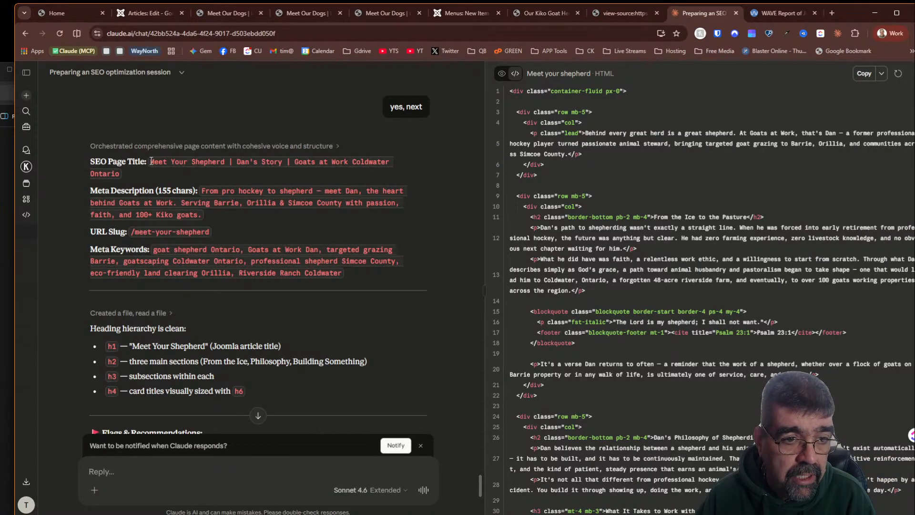
drag(150, 163, 123, 177)
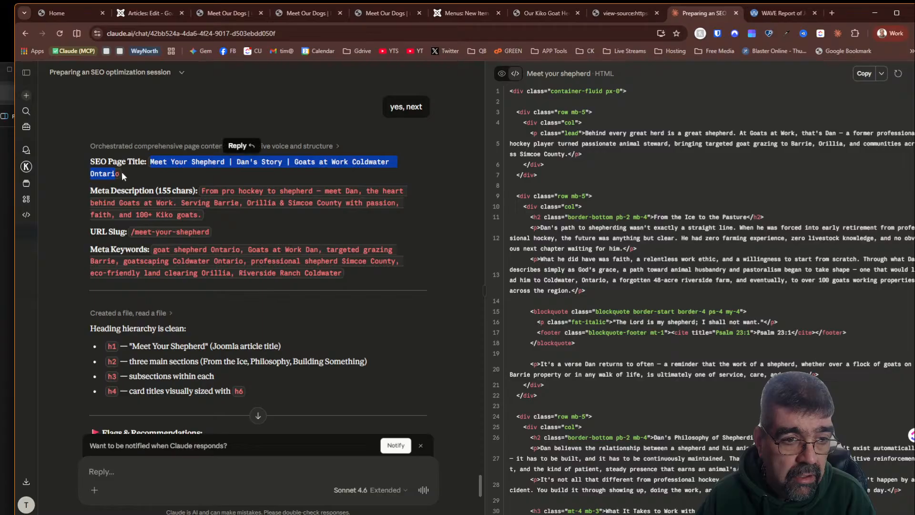
click(138, 166)
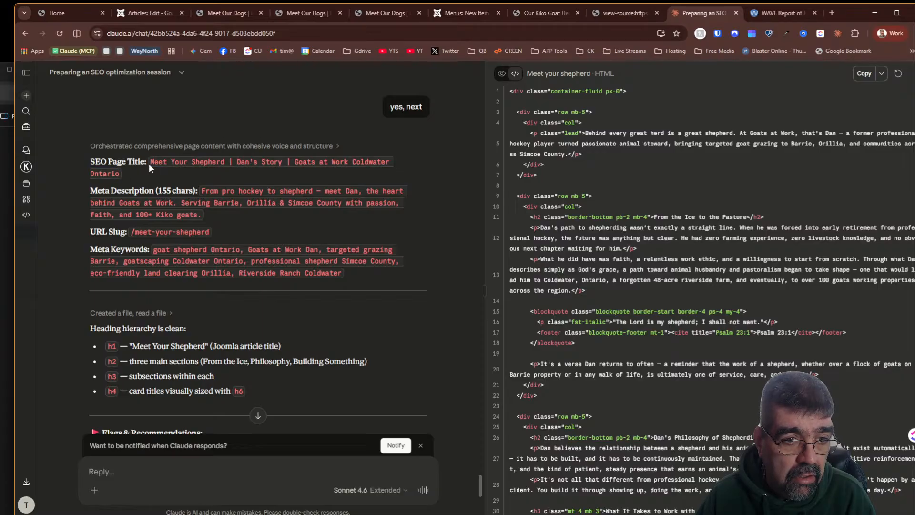
drag(152, 162, 131, 176)
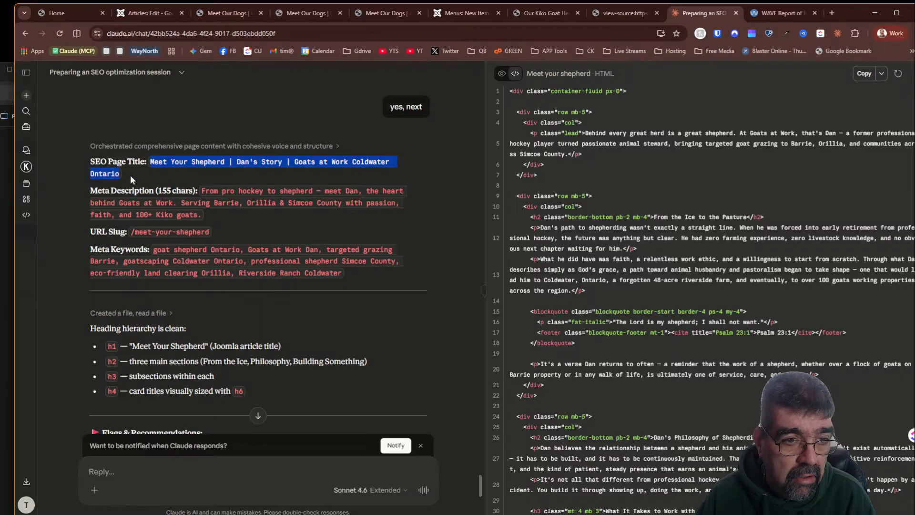
right_click(171, 162)
click(198, 175)
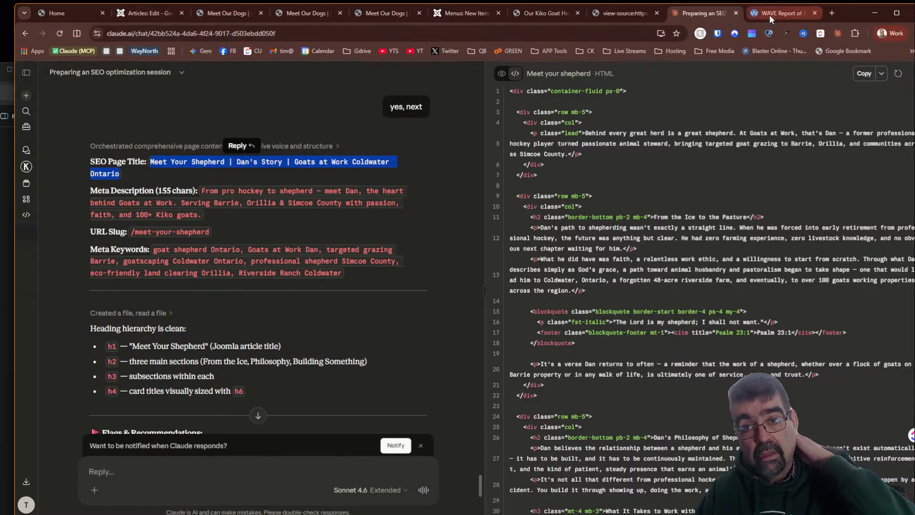
click(457, 14)
click(176, 209)
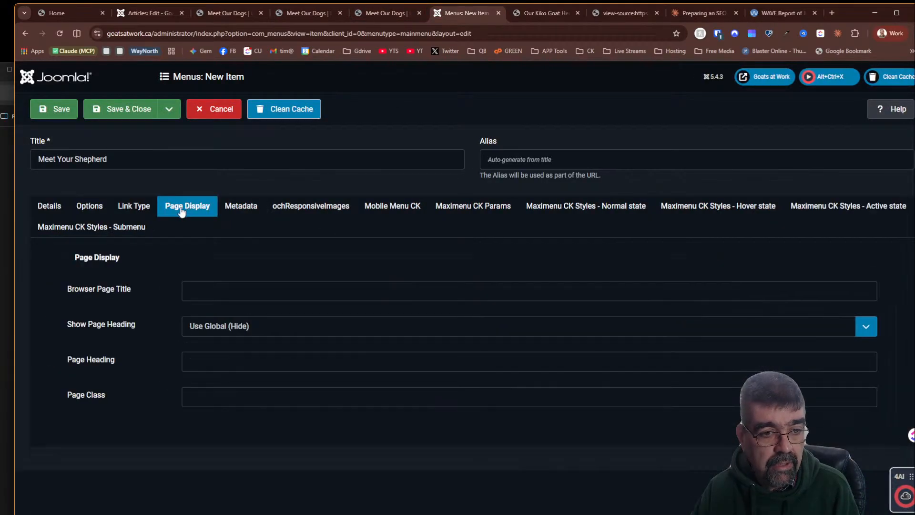
click(196, 290)
key(ctrl+v)
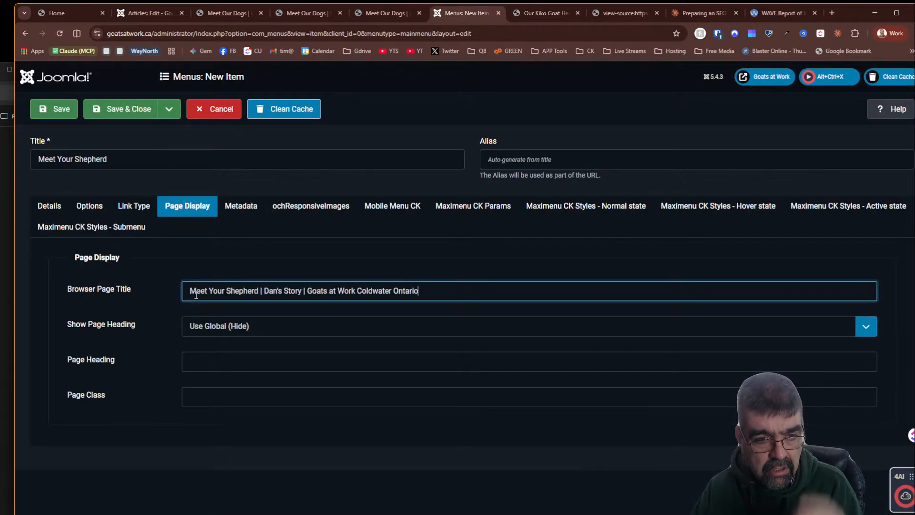
- Save the menu item and review the Meet Your Shepherd page on the live site
click(59, 205)
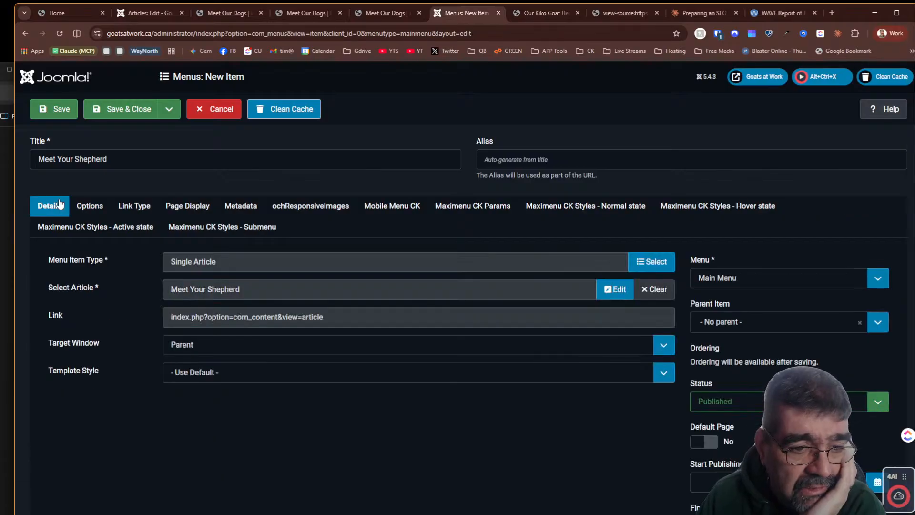
click(58, 113)
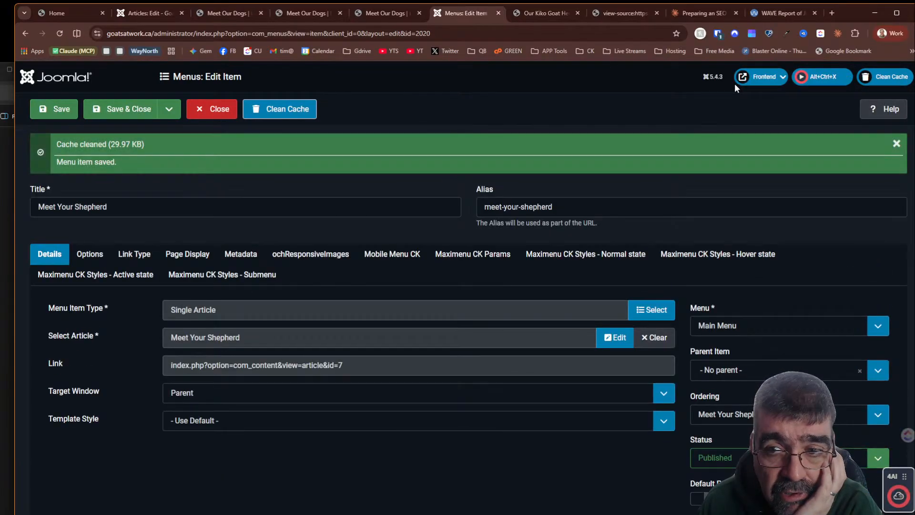
click(772, 77)
click(705, 94)
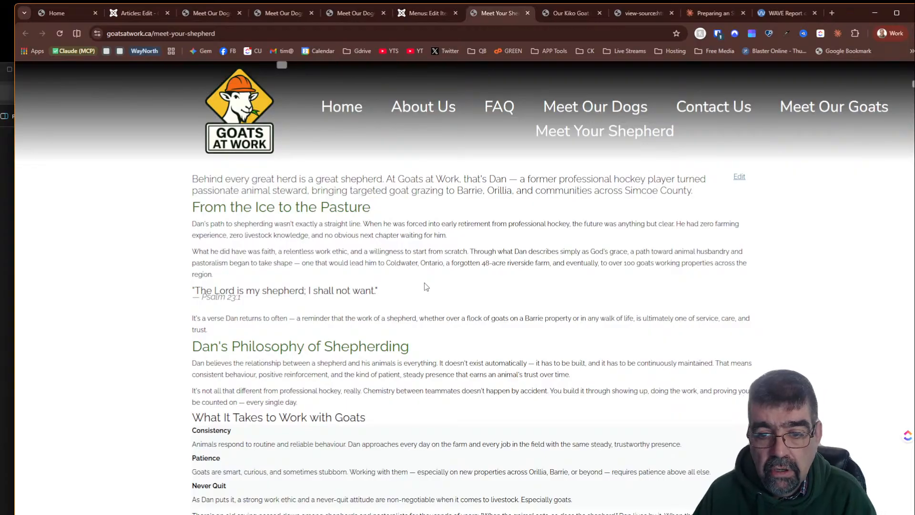
scroll(424, 283, down, 2)
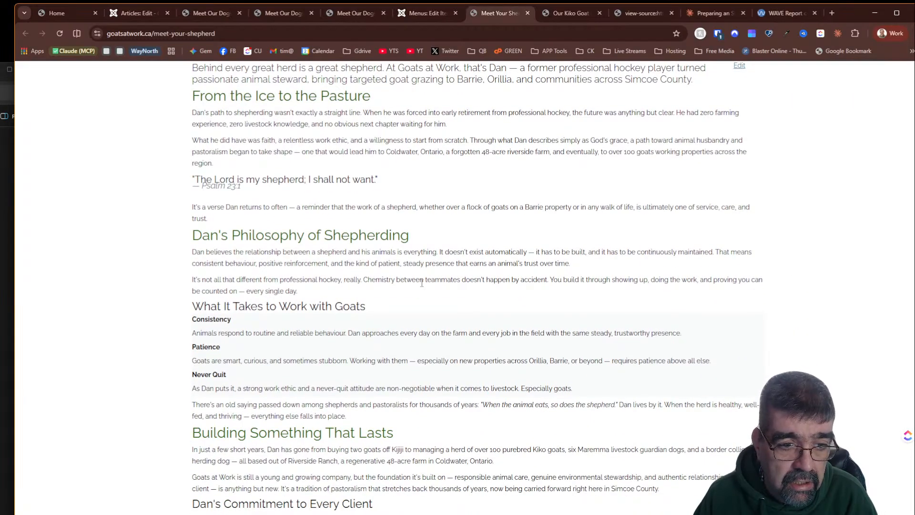
scroll(421, 282, down, 4)
scroll(421, 282, up, 4)
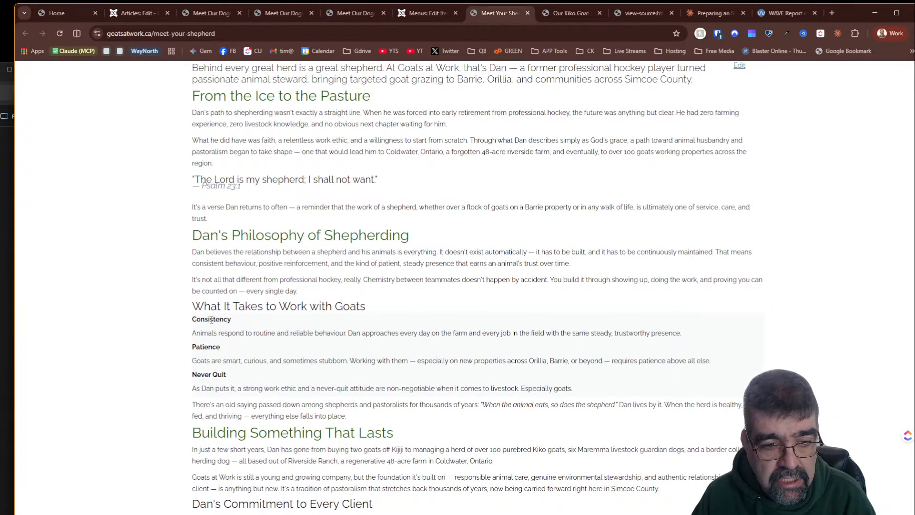
scroll(524, 229, up, 2)
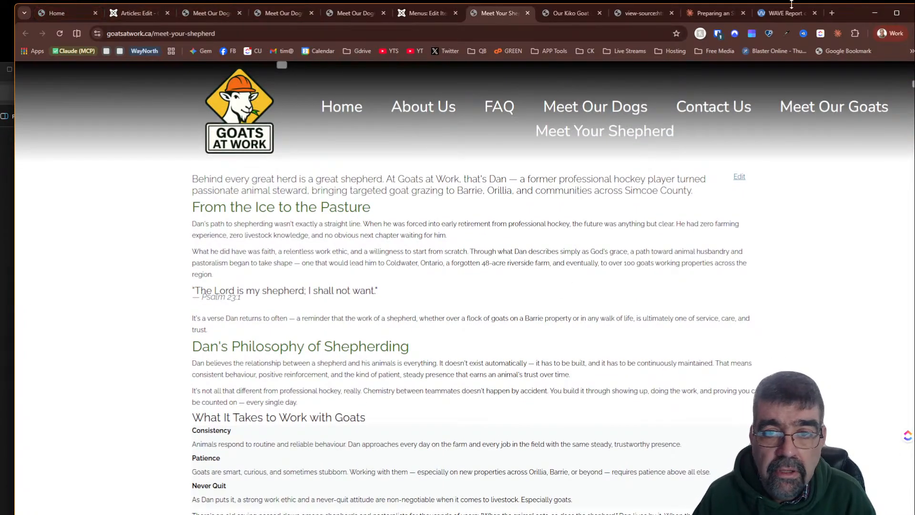
- Ask Claude to add internal links wherever it sees opportunities as it builds the article
click(717, 13)
scroll(367, 197, down, 5)
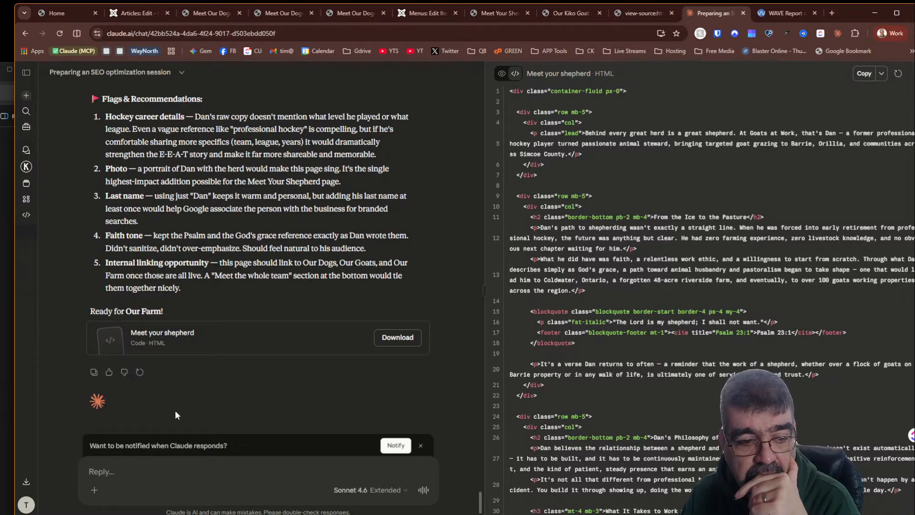
click(171, 470)
text(If)
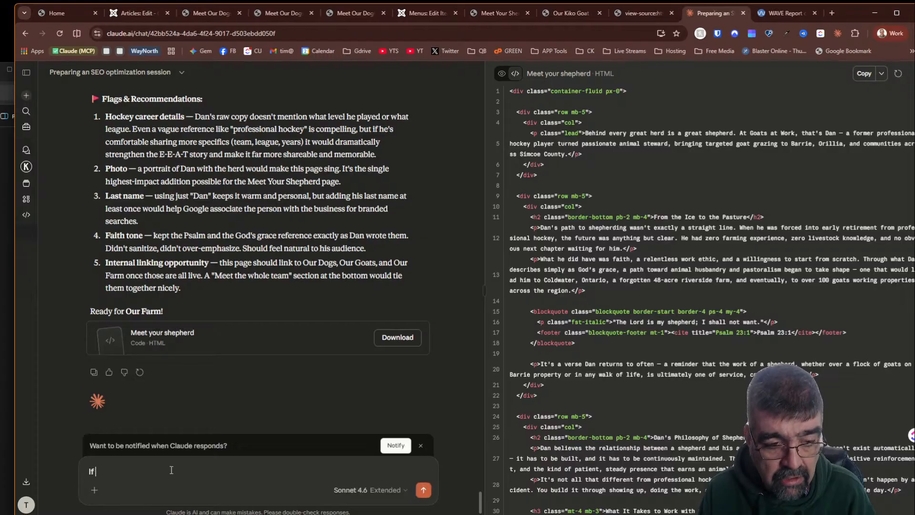
text( you see)
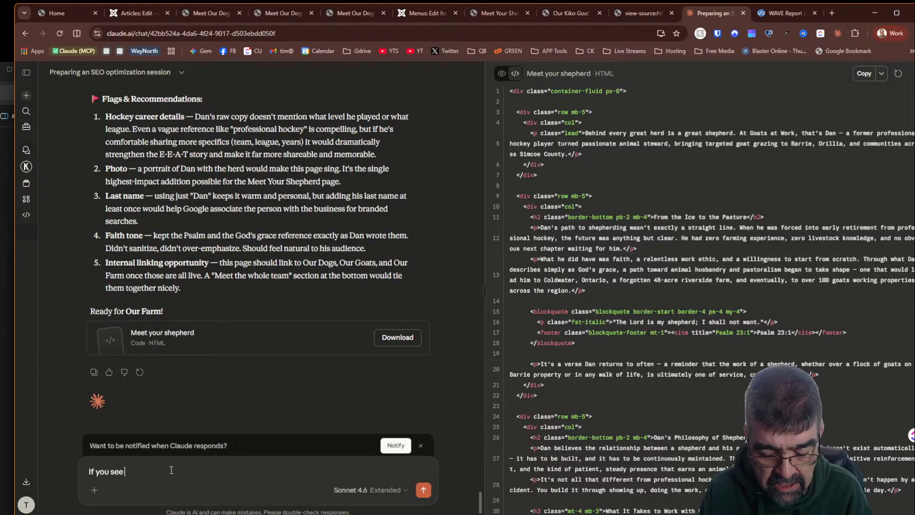
text( opportunities)
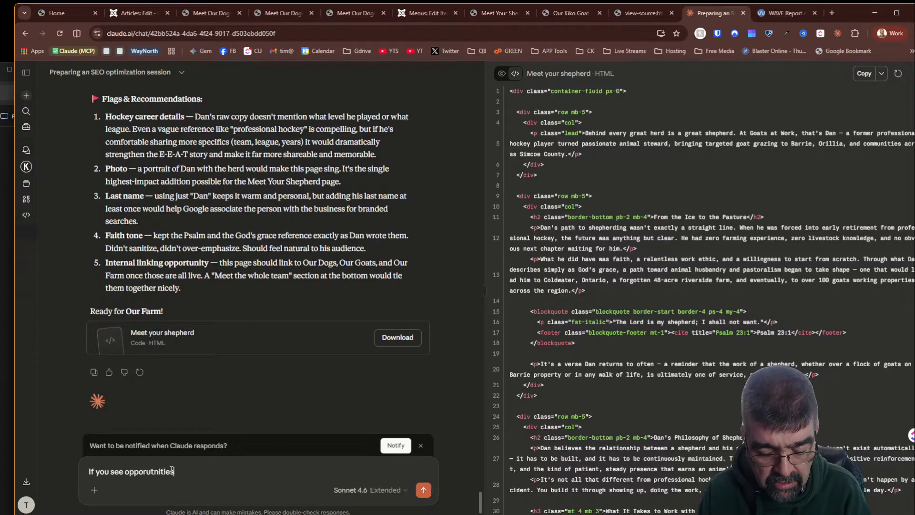
text( for internal link)
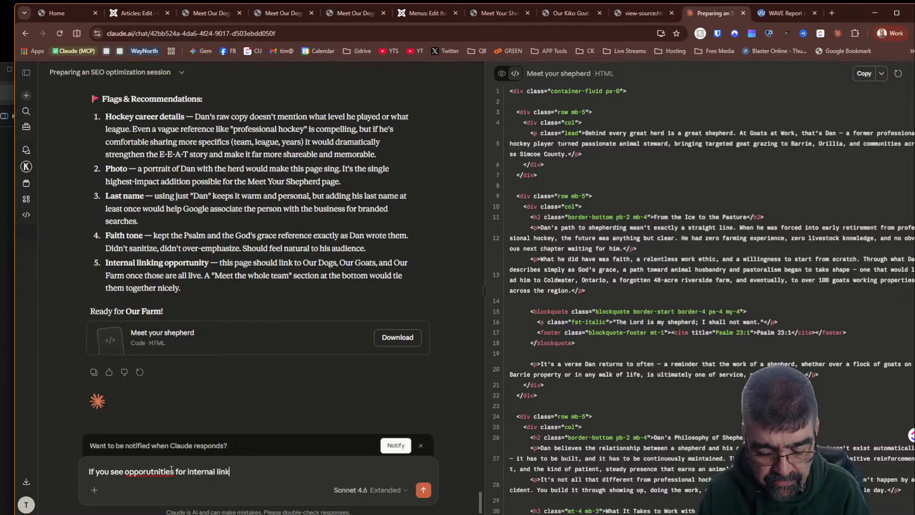
text(ing - jsut do)
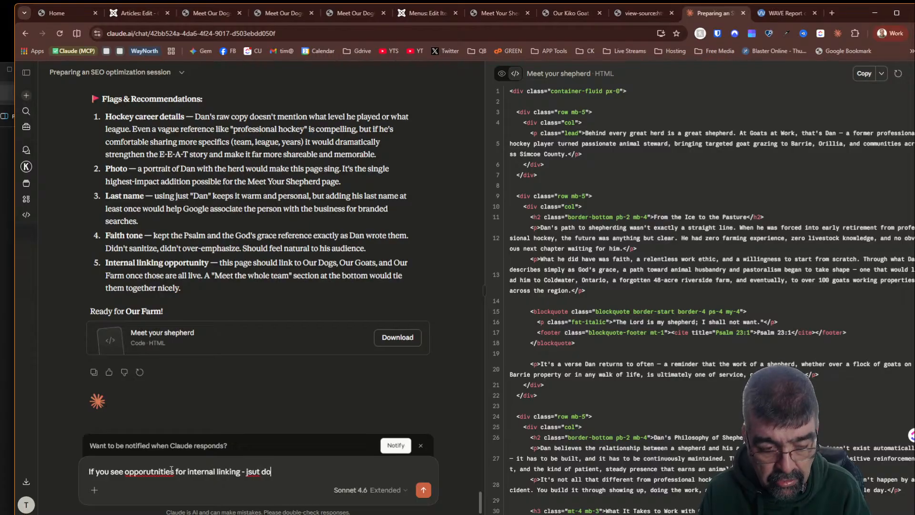
text( it as )
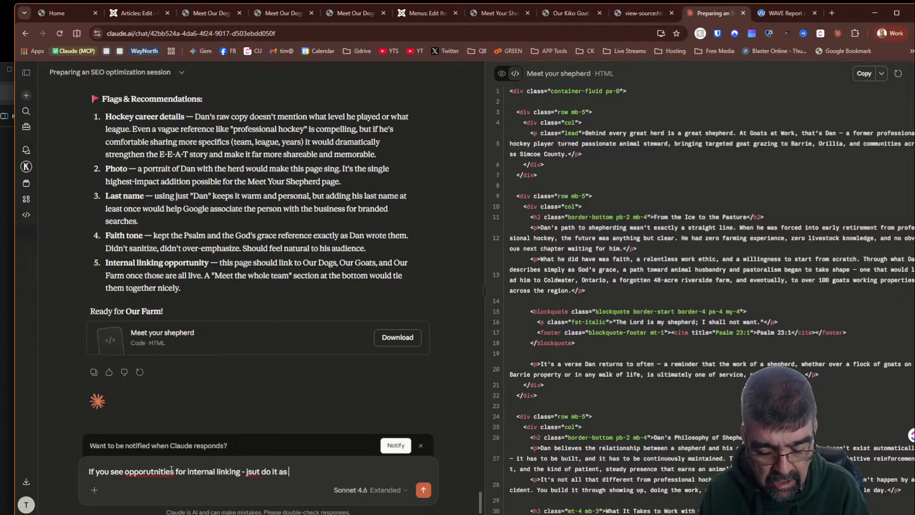
text(you make the art)
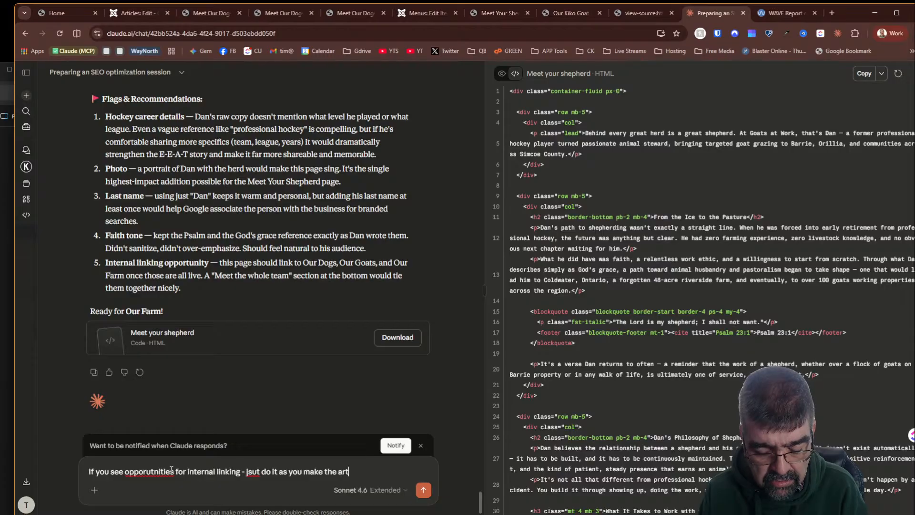
text(ciel)
key(Left)
key(Left)
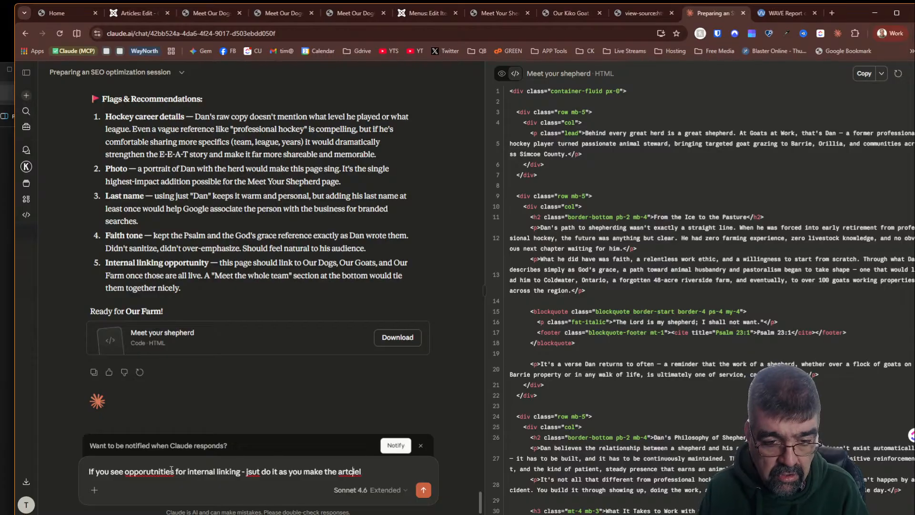
key(BackSpace)
key(BackSpace)
text(icl)
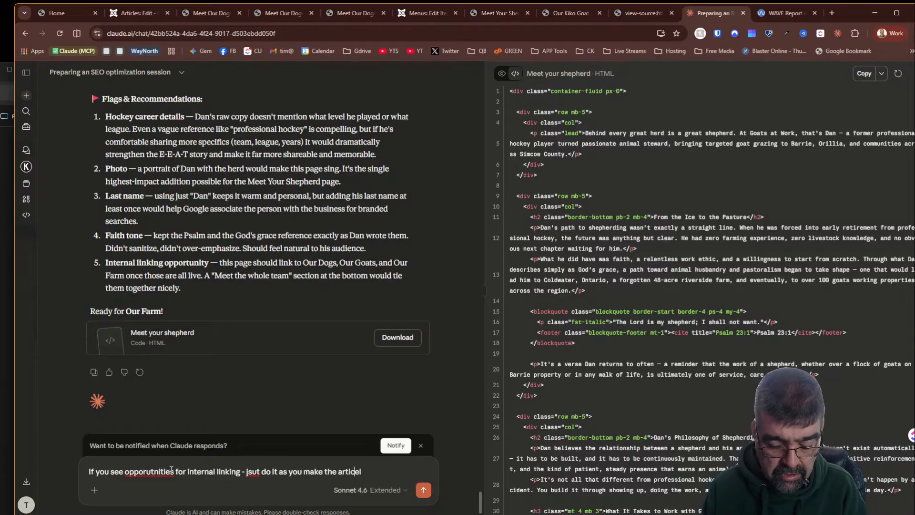
key(Delete)
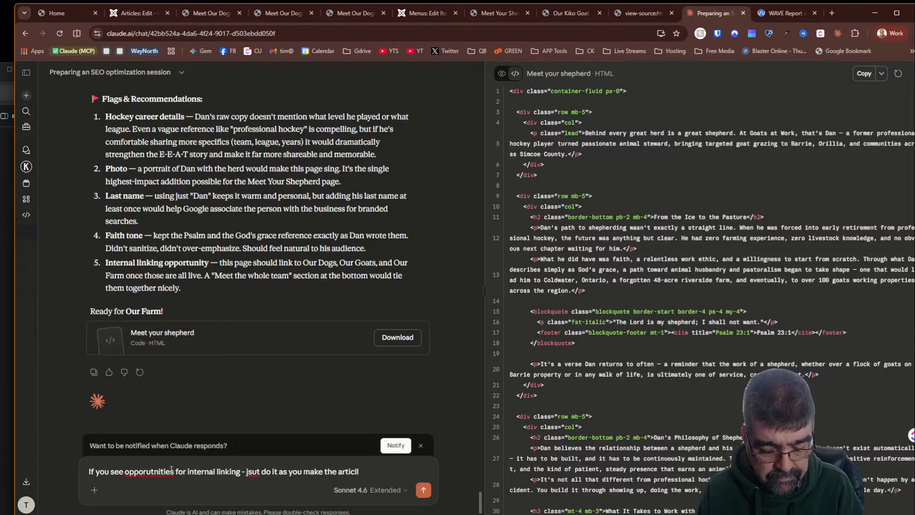
text(e)
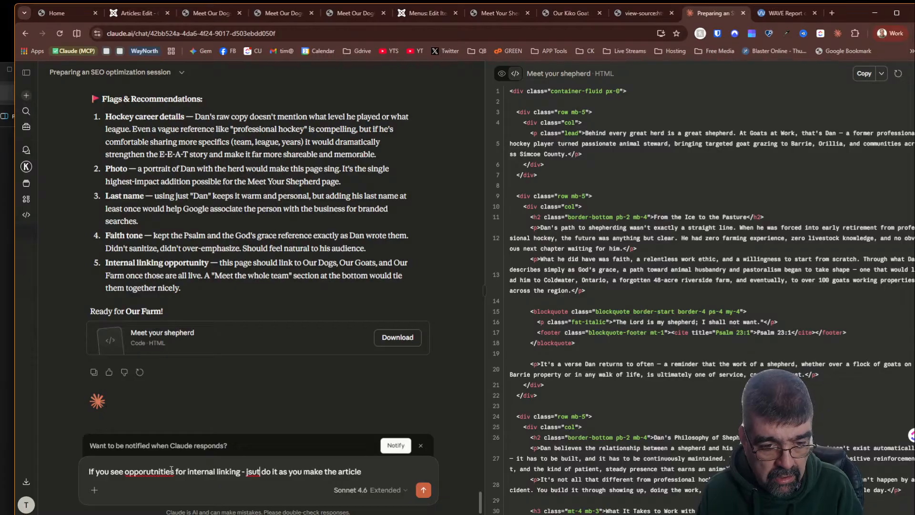
key(Delete)
key(Right)
text(s)
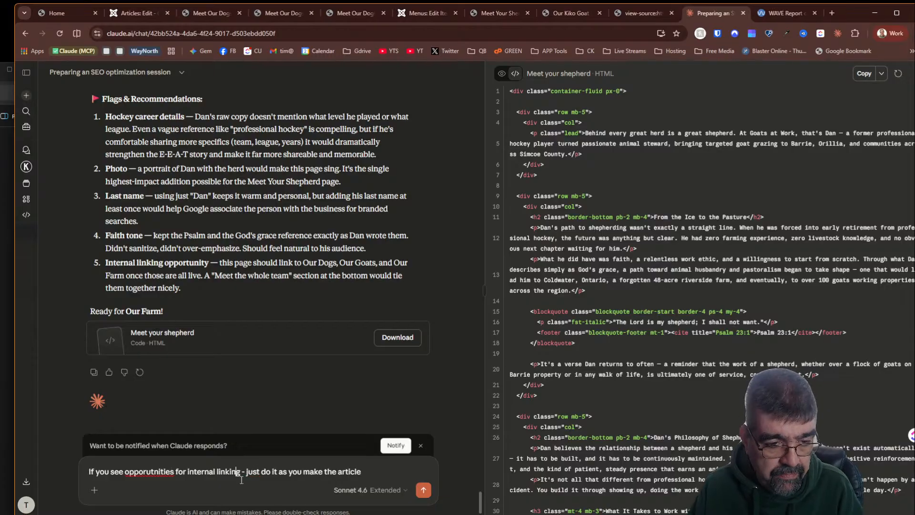
right_click(172, 471)
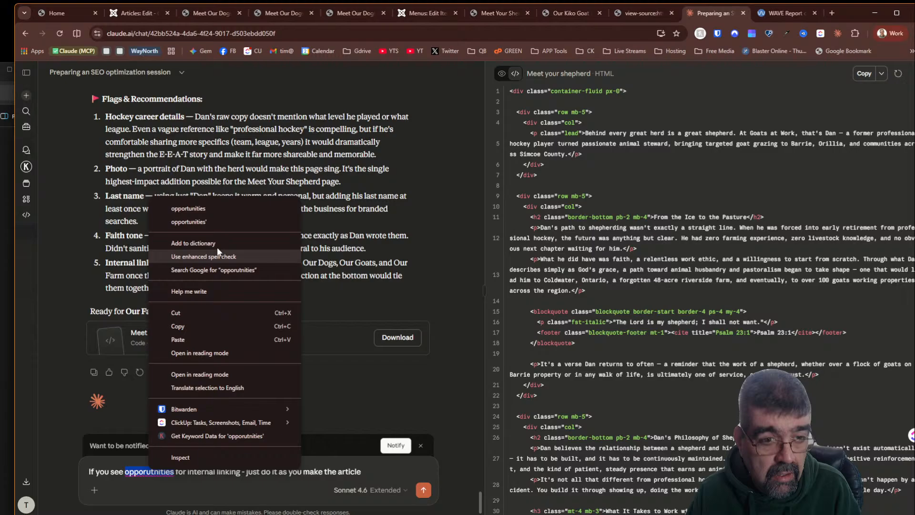
click(215, 206)
click(422, 490)
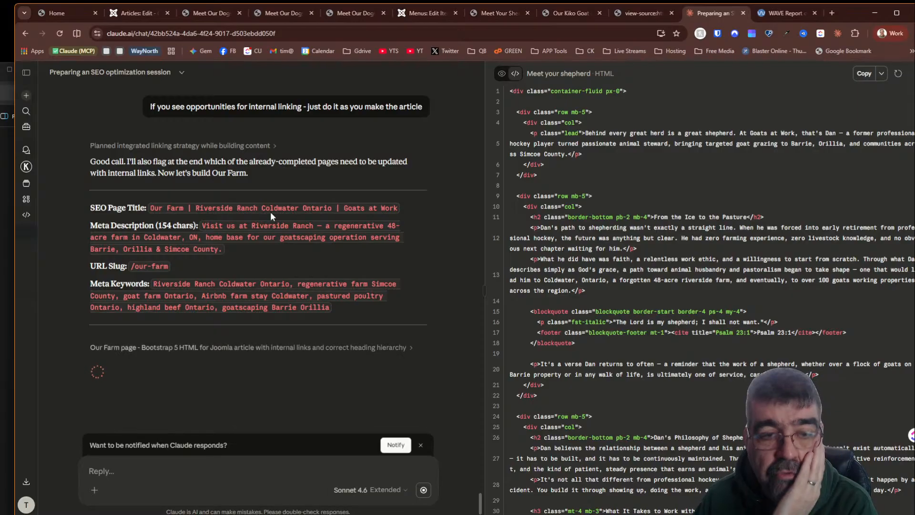
- Close the Meet Your Shepherd article editor and move the Claude chat tab next to the Home tab
click(133, 15)
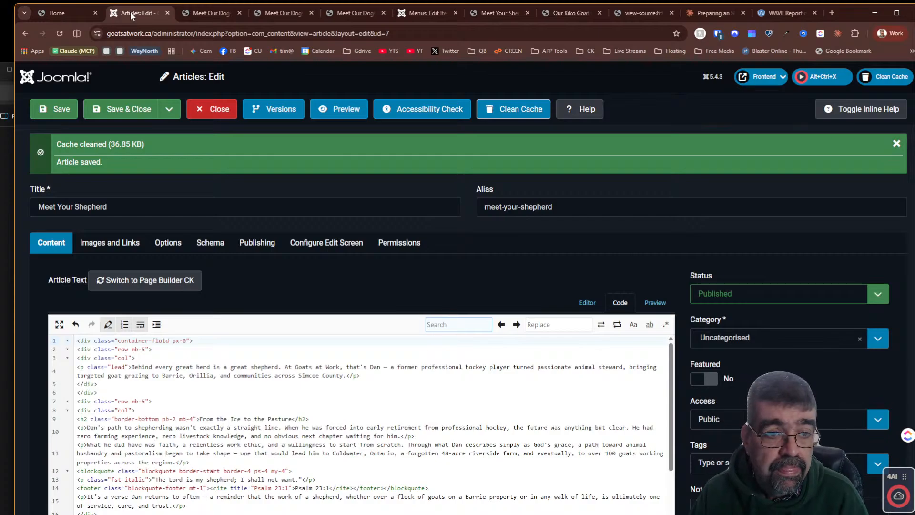
click(197, 109)
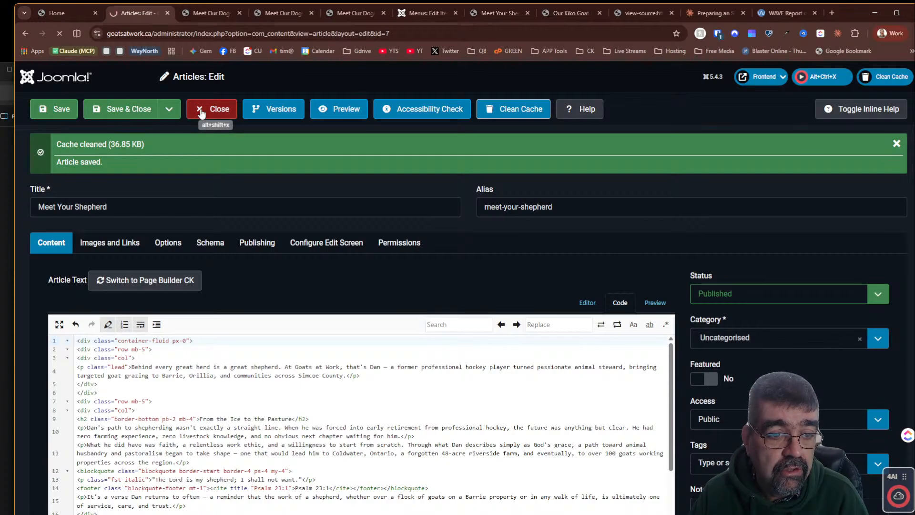
click(62, 12)
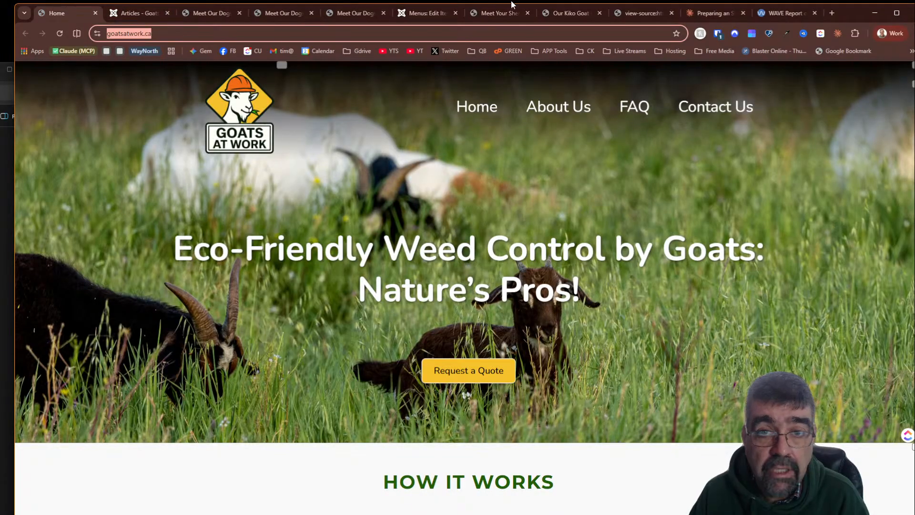
click(699, 12)
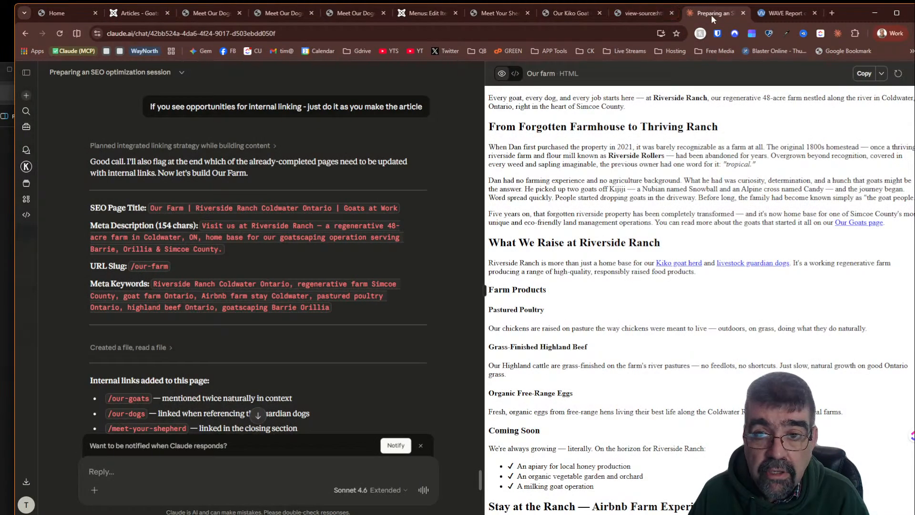
drag(711, 15, 127, 14)
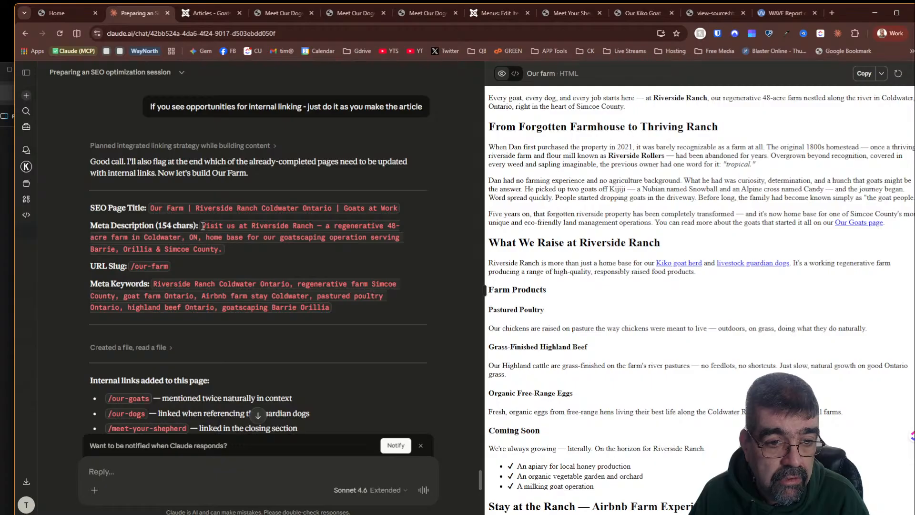
- Copy Claude's Our Farm meta description and start a new article titled "Our Farm"
drag(202, 226, 218, 246)
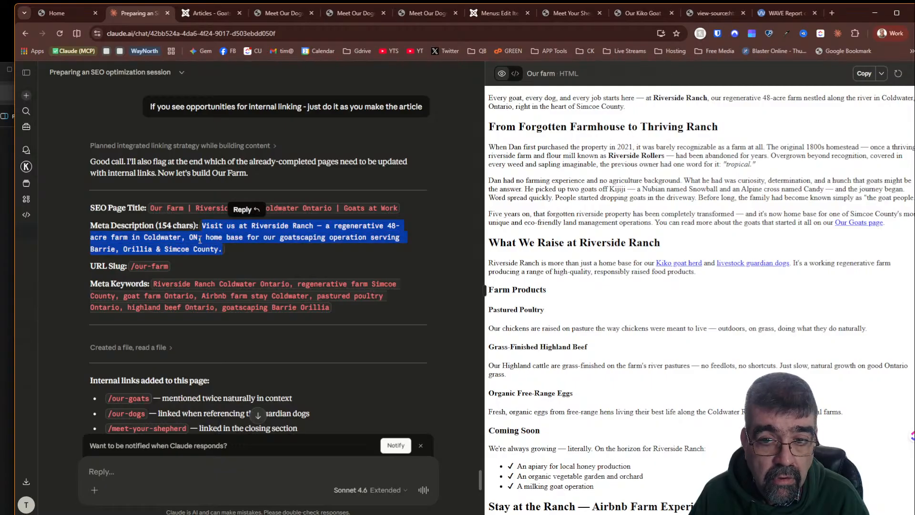
right_click(200, 240)
click(211, 244)
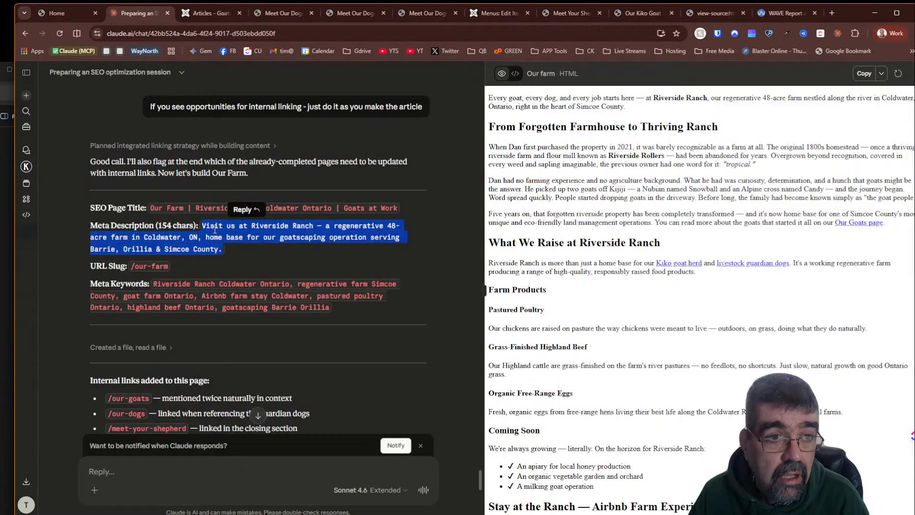
click(65, 16)
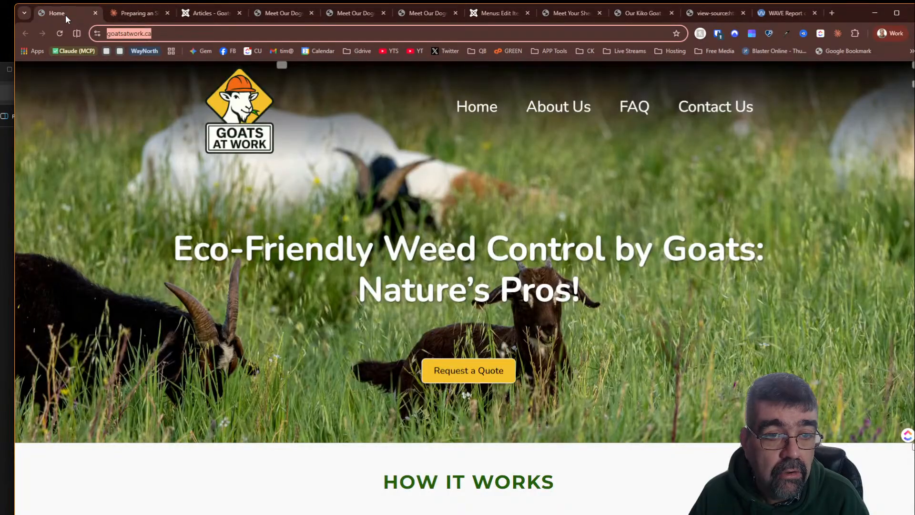
click(208, 15)
click(189, 114)
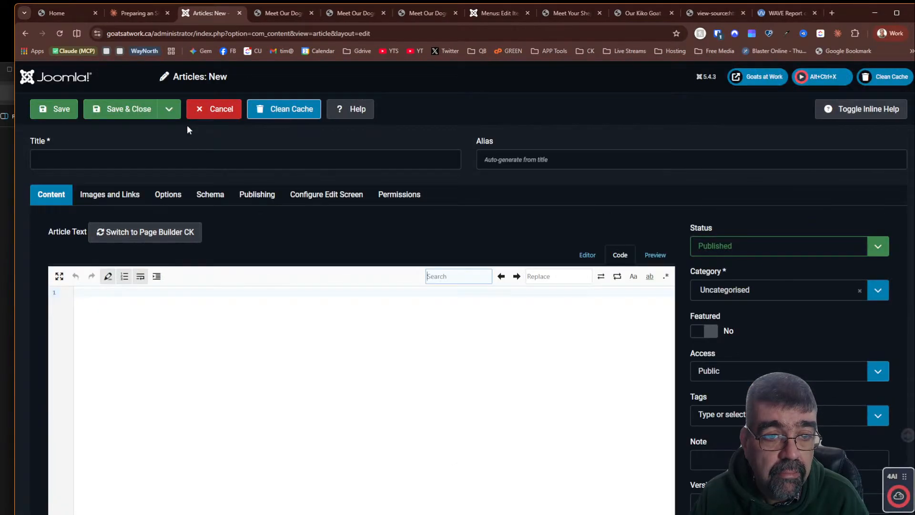
click(190, 157)
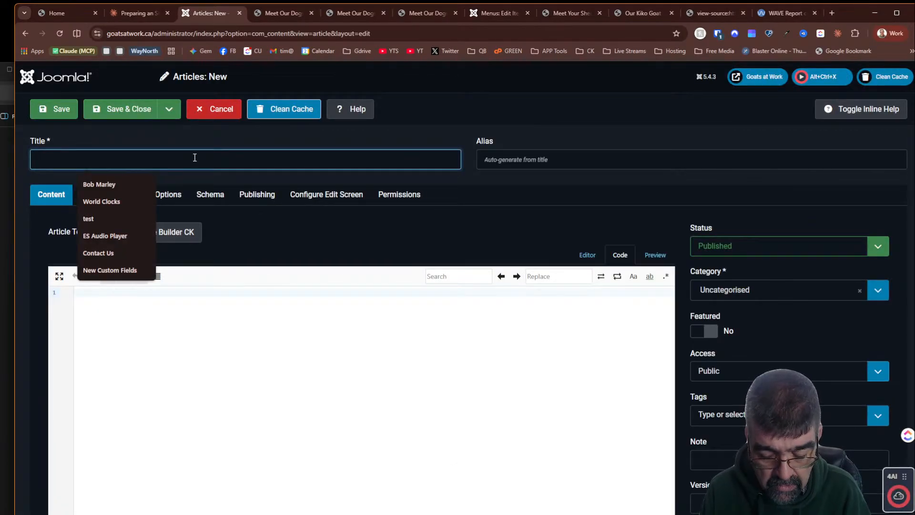
text(Our Farm)
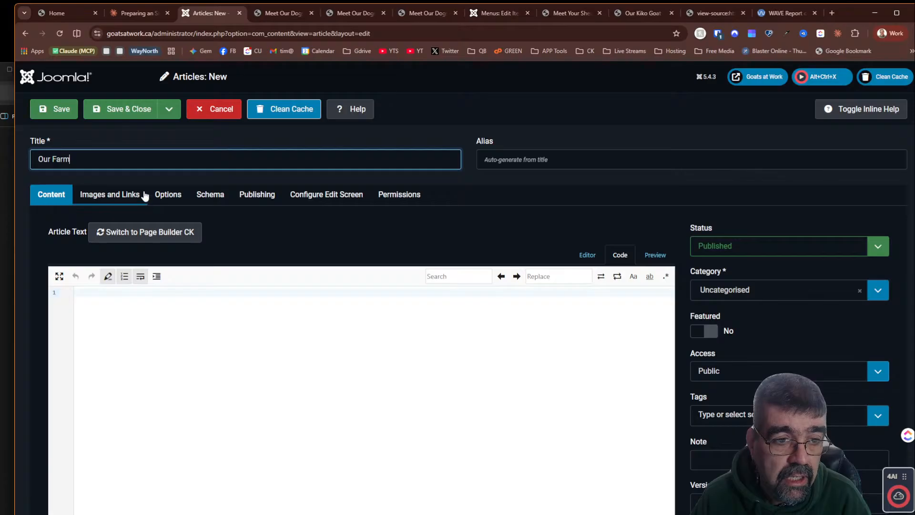
- Paste the copied meta description into the Our Farm article's Meta Description field
click(257, 194)
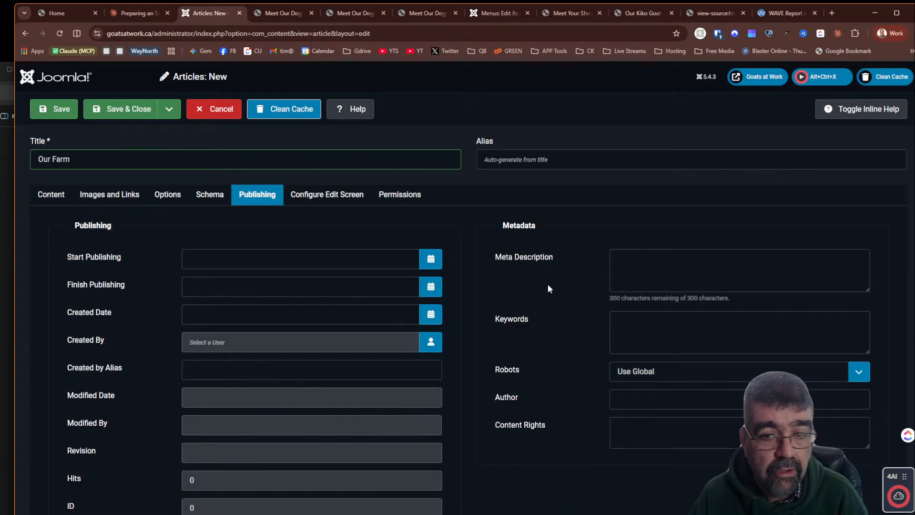
click(688, 278)
key(ctrl+v)
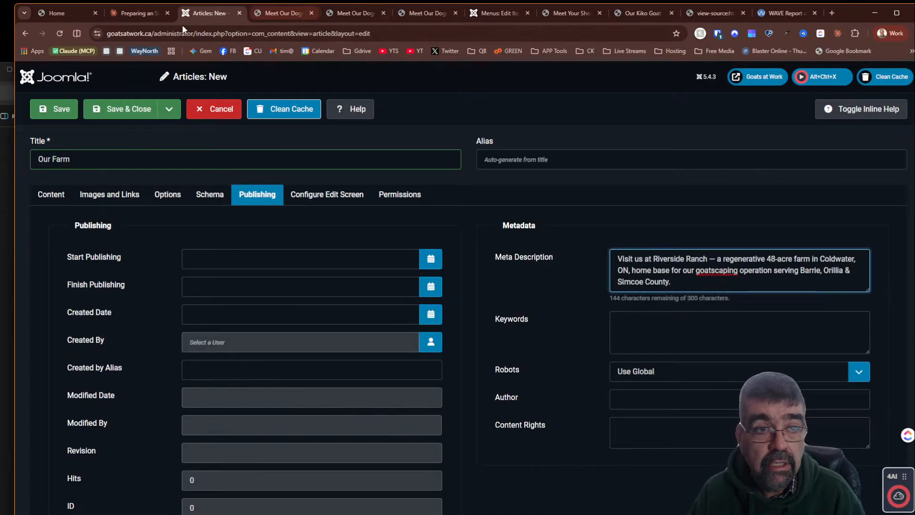
- Copy Claude's Our Farm meta keywords and paste them into the article's Keywords field
click(129, 13)
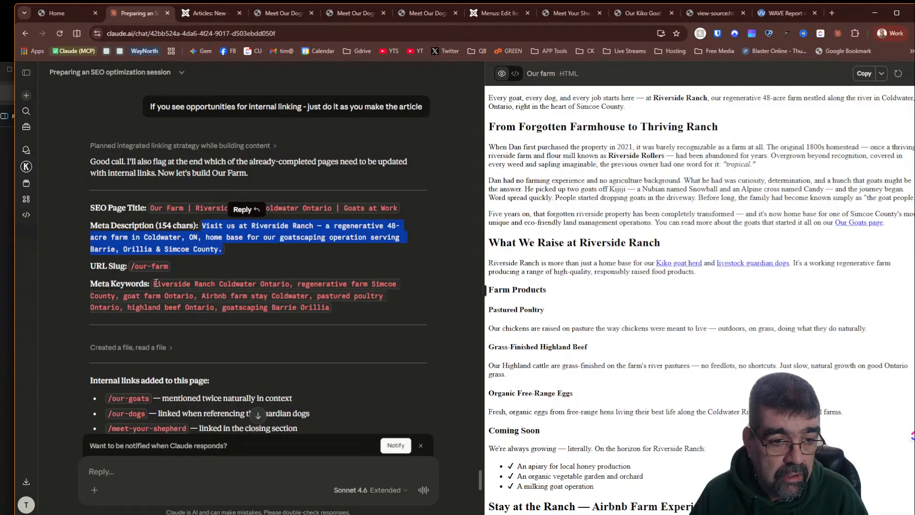
drag(155, 282, 329, 308)
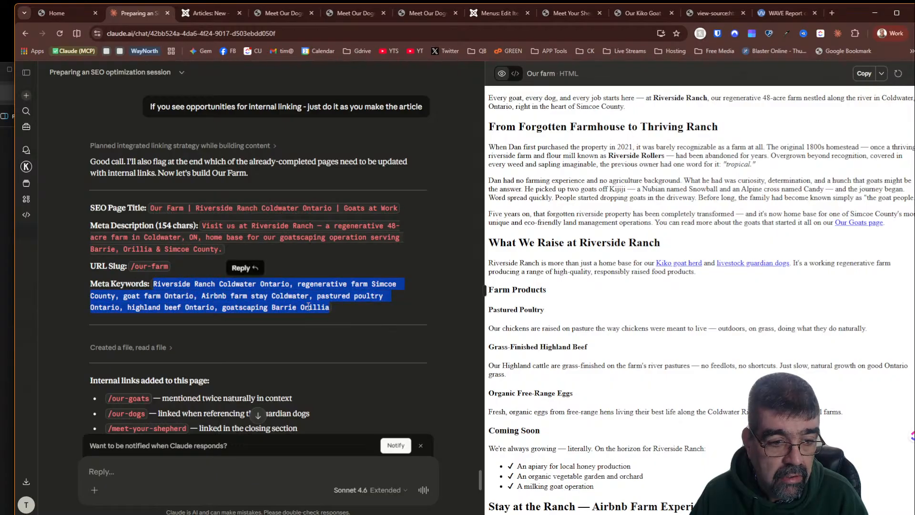
right_click(308, 305)
click(338, 322)
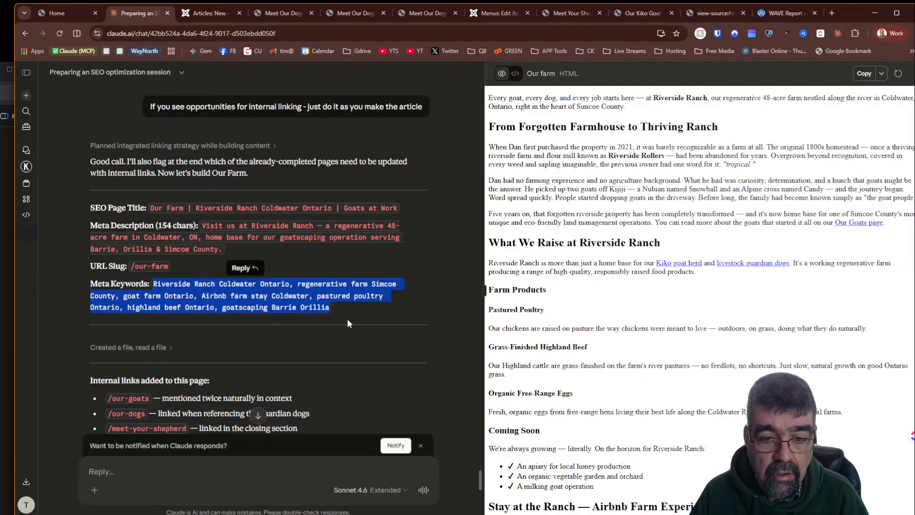
scroll(756, 313, down, 5)
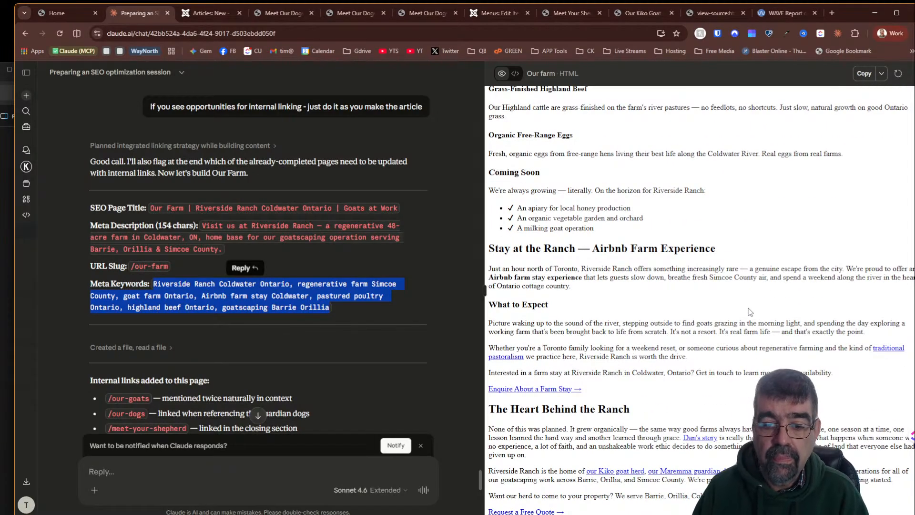
scroll(751, 313, up, 2)
scroll(748, 312, up, 3)
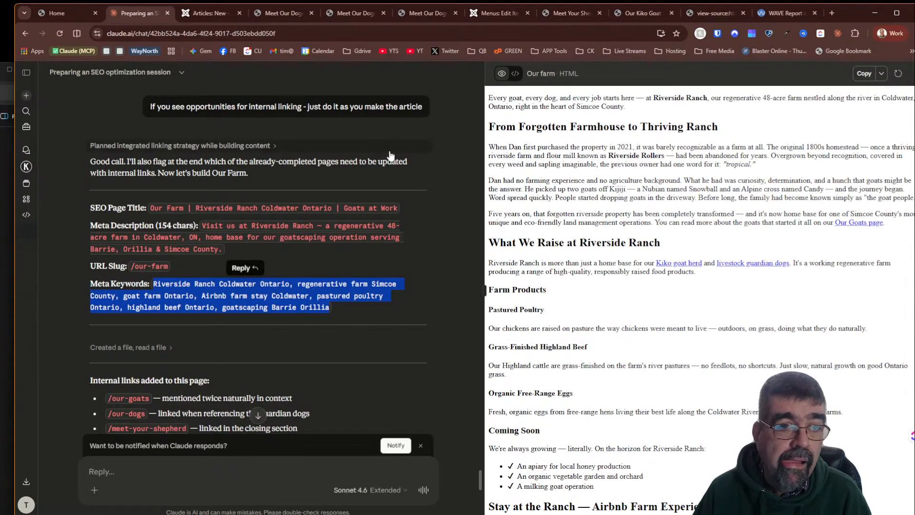
click(202, 16)
click(634, 328)
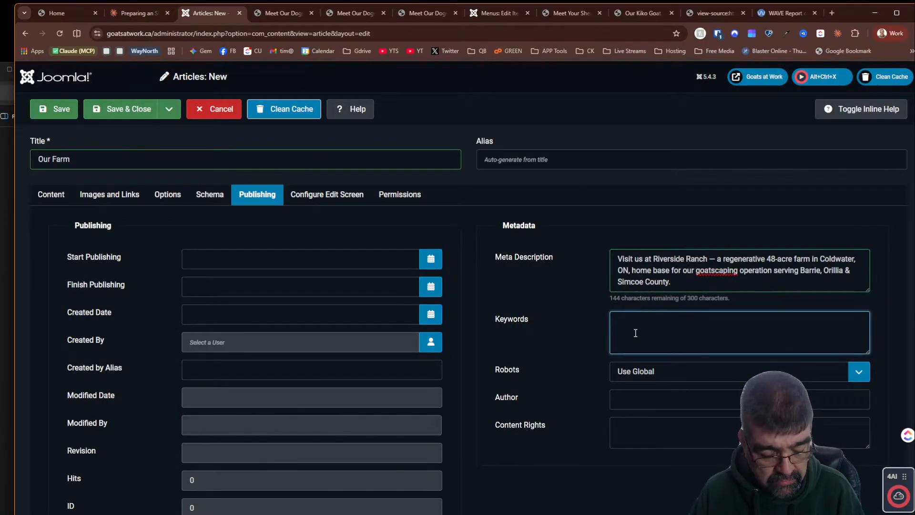
key(ctrl+v)
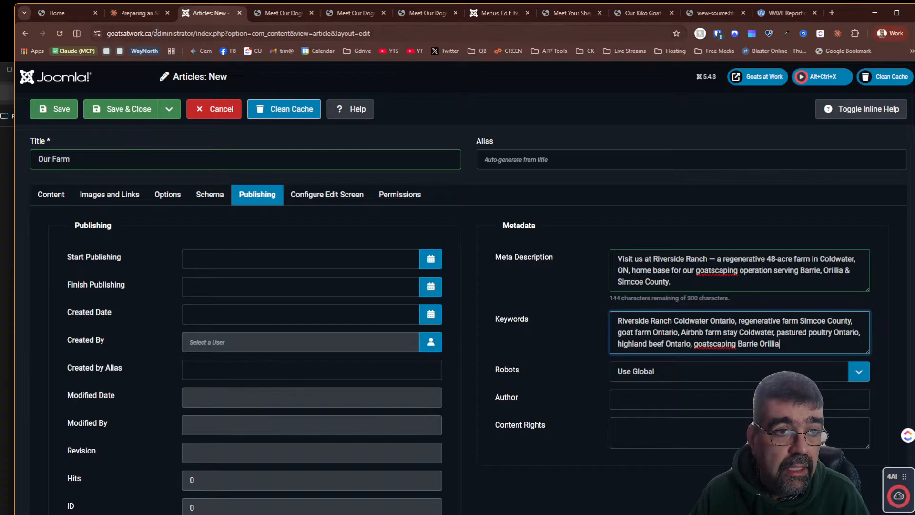
- Copy Claude's Our Farm HTML code and paste it into the new article's content in code view
mouse_move(77, 14)
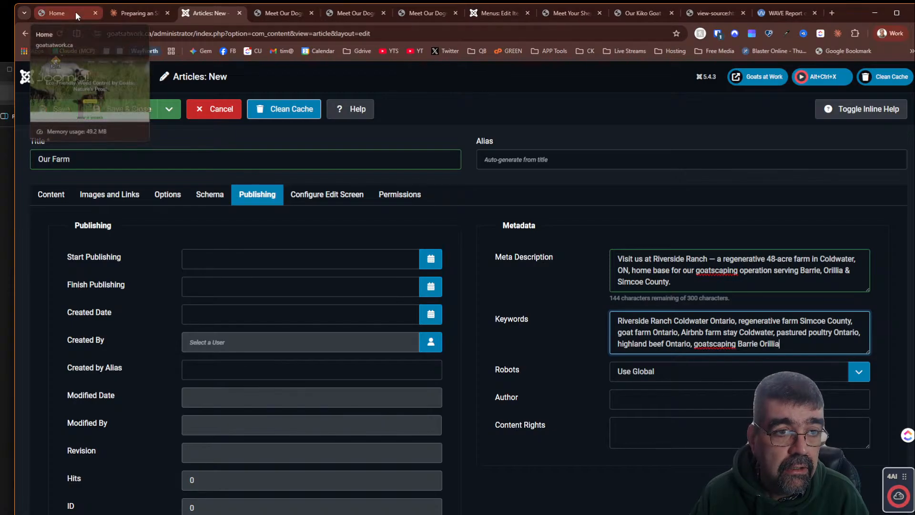
click(138, 14)
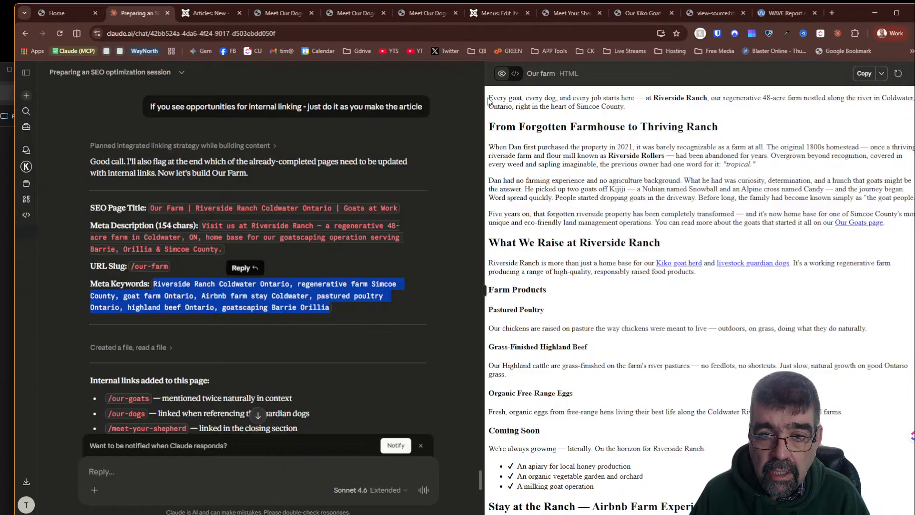
click(515, 73)
click(863, 75)
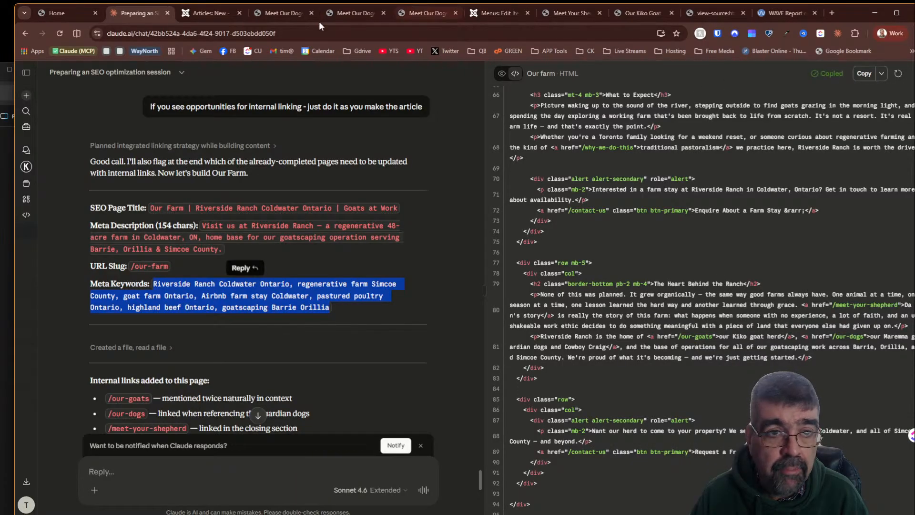
click(206, 13)
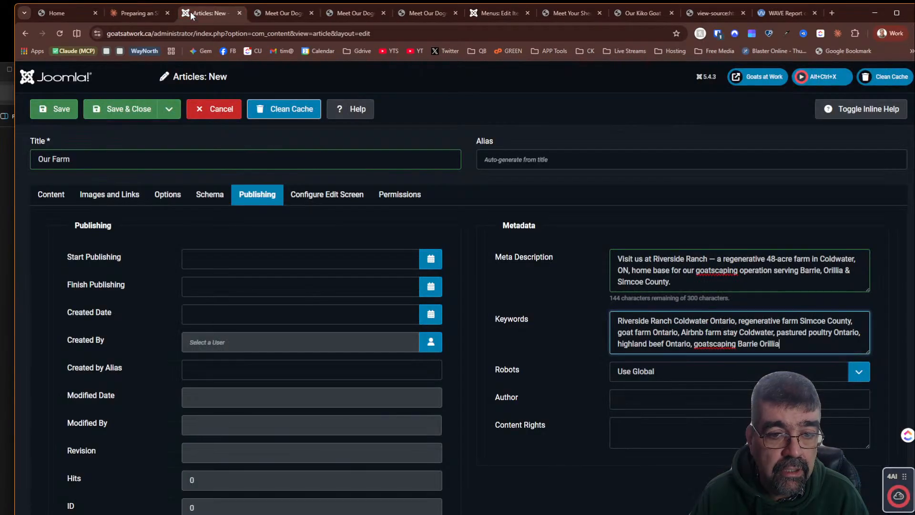
click(48, 193)
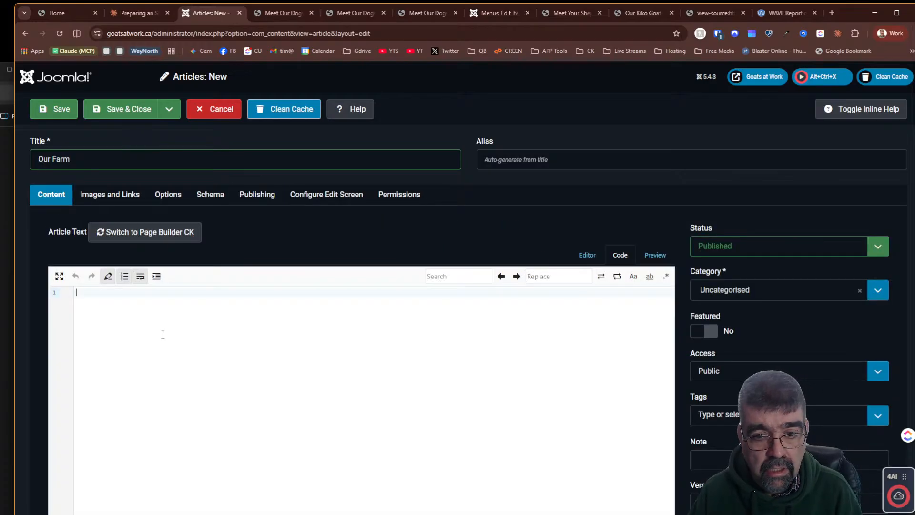
key(ctrl+v)
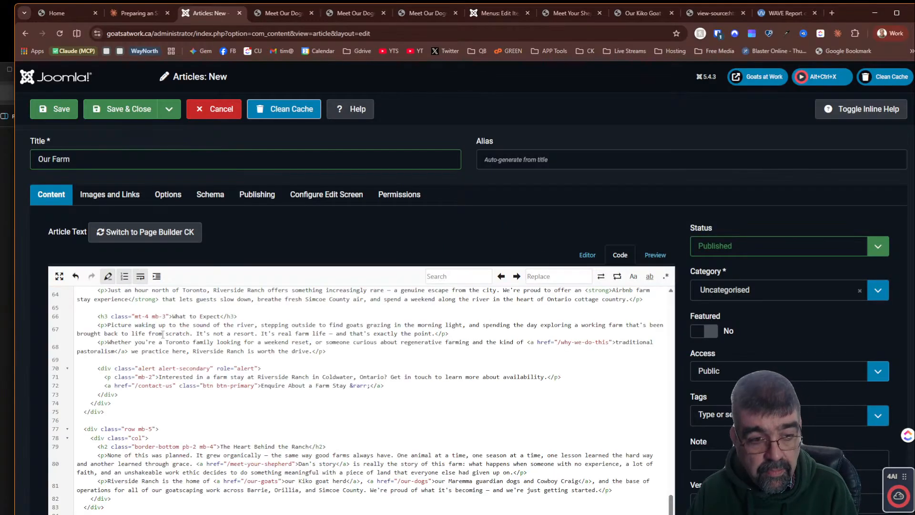
- Switch the article to the visual editor and scroll through the pasted Our Farm content
click(588, 255)
scroll(591, 229, down, 3)
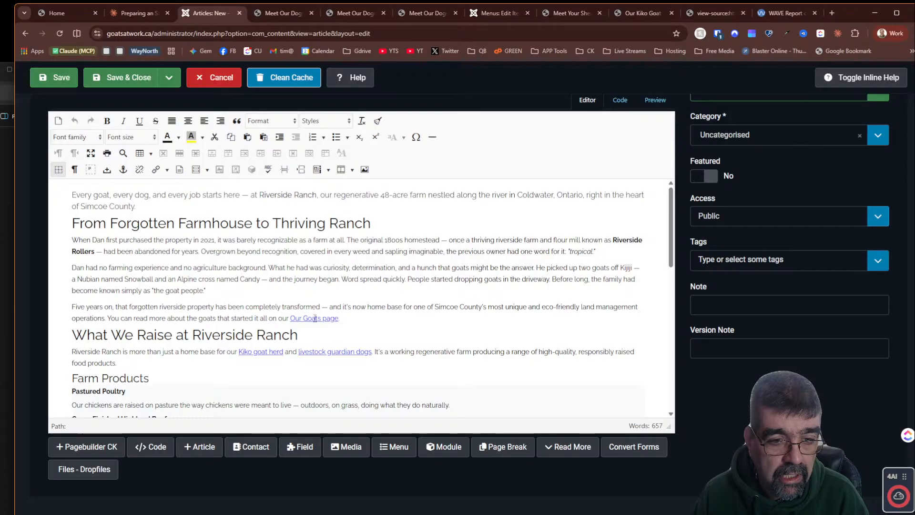
scroll(451, 310, down, 2)
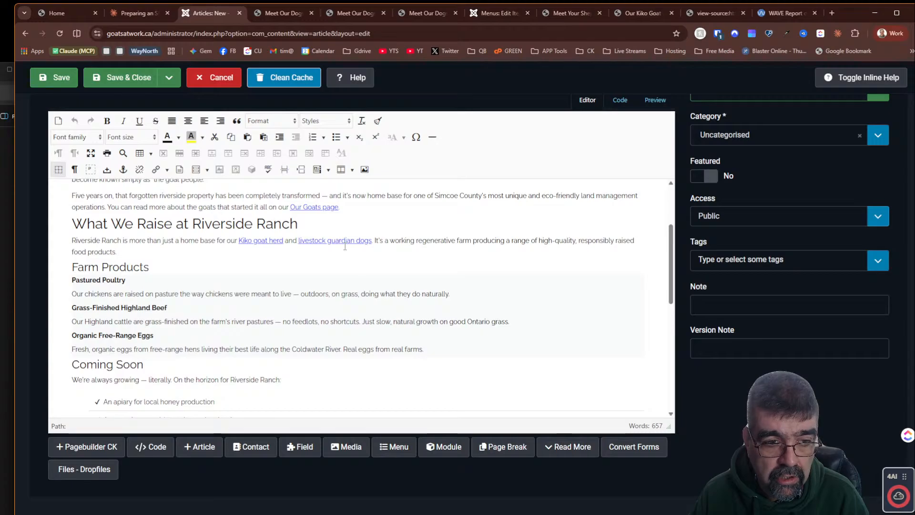
scroll(348, 246, down, 2)
scroll(358, 248, down, 4)
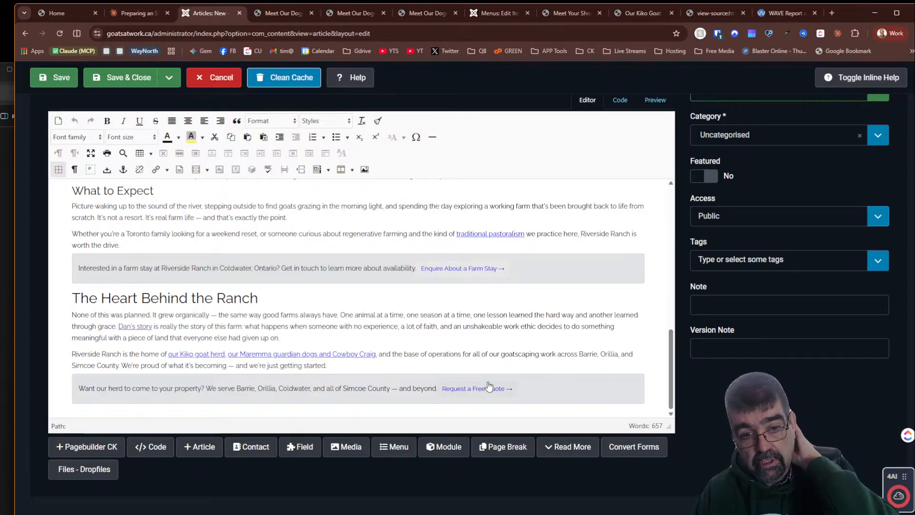
scroll(488, 385, up, 12)
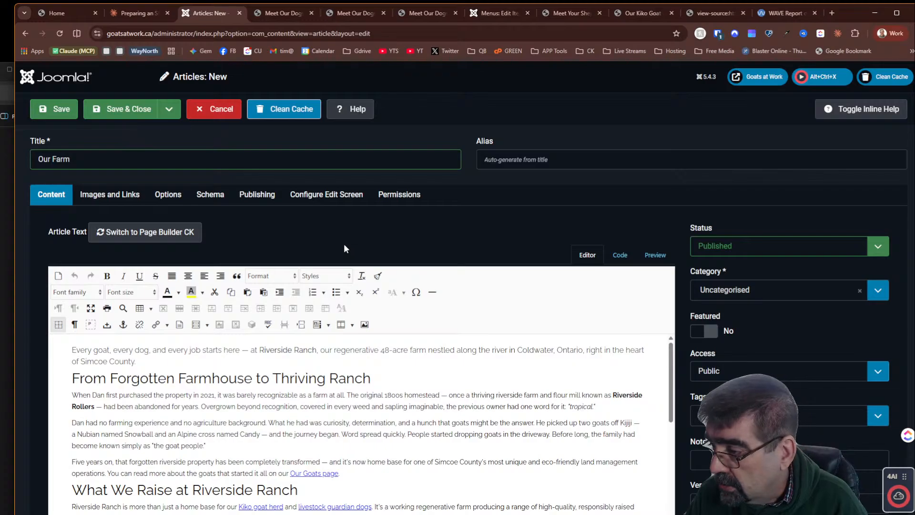
scroll(354, 245, down, 3)
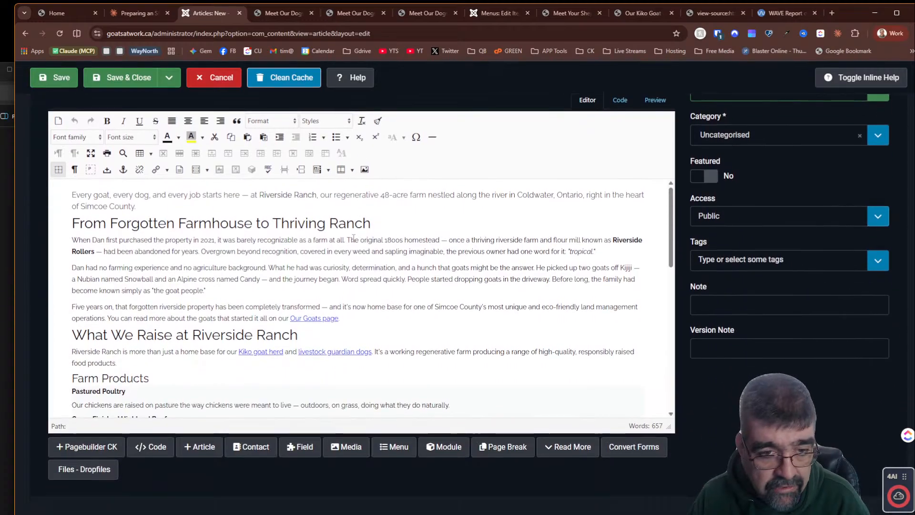
- Inspect the Our Goats page link's settings and review the article's remaining text and links
click(318, 317)
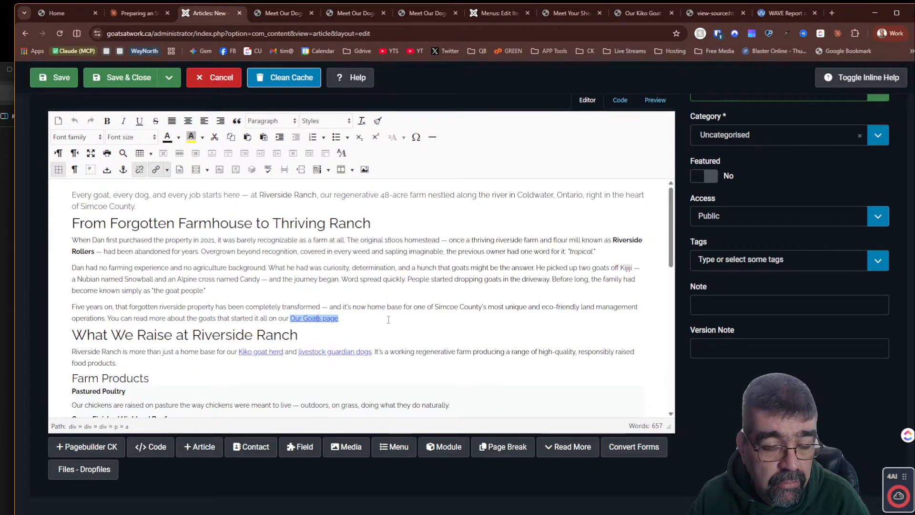
click(155, 170)
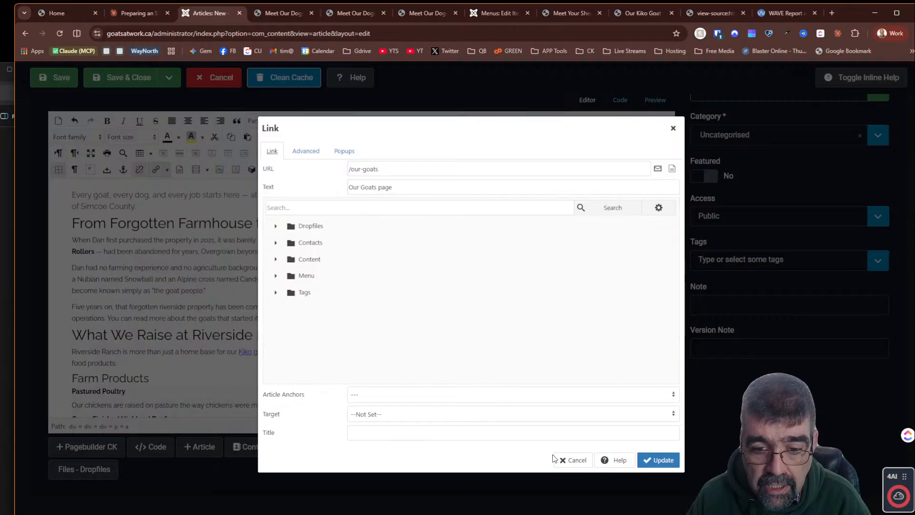
click(575, 460)
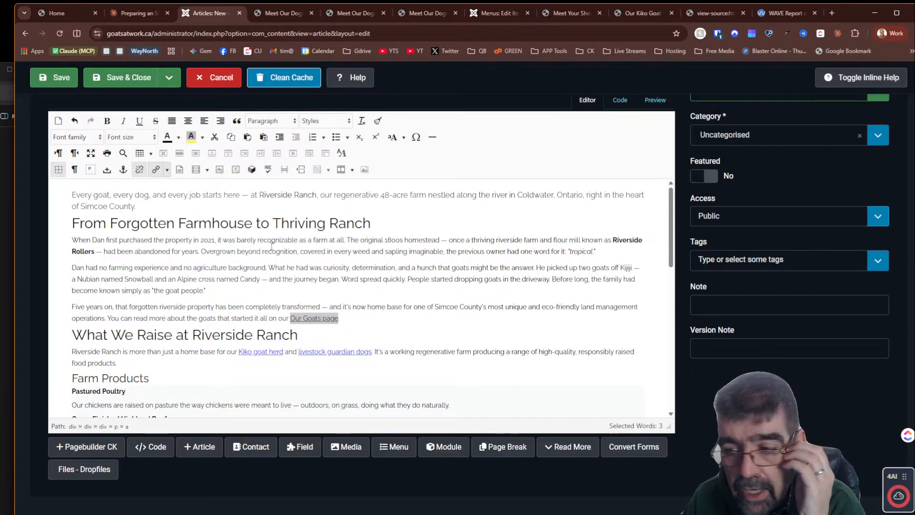
scroll(271, 246, down, 15)
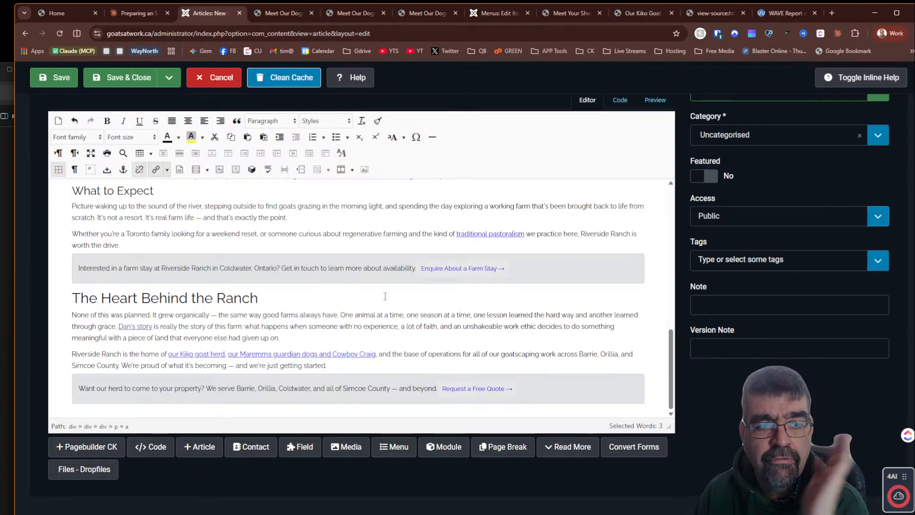
scroll(385, 296, up, 10)
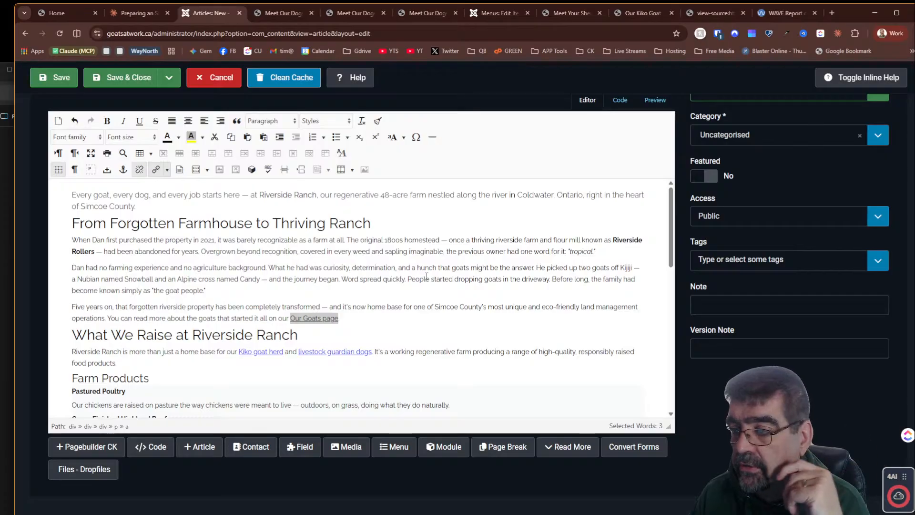
scroll(418, 290, down, 10)
scroll(418, 290, up, 10)
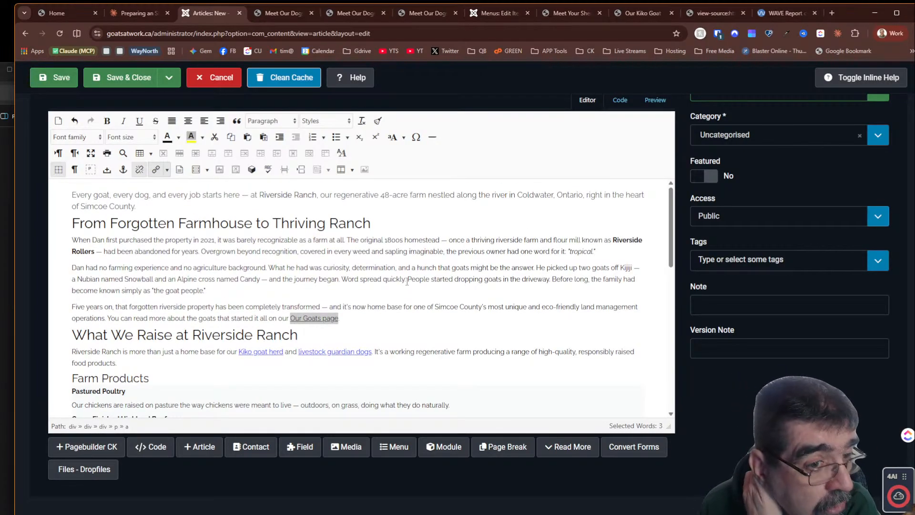
scroll(407, 281, down, 8)
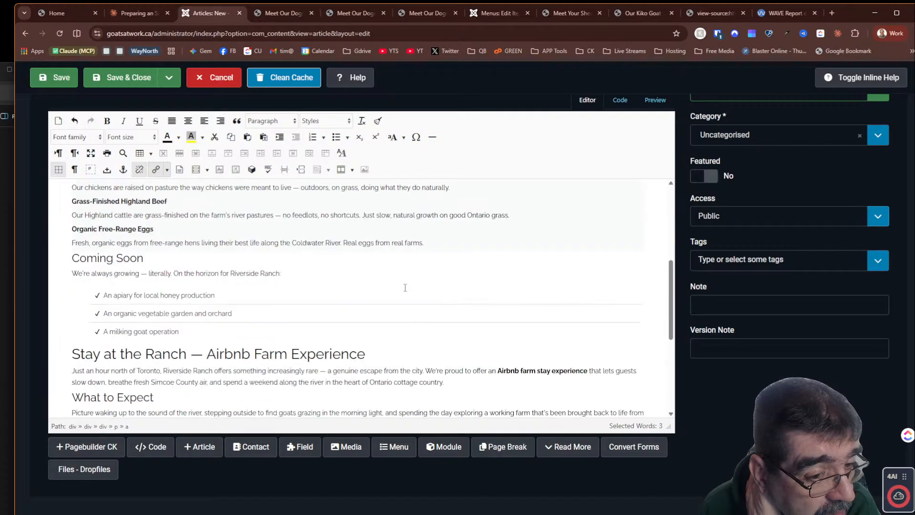
scroll(405, 286, up, 7)
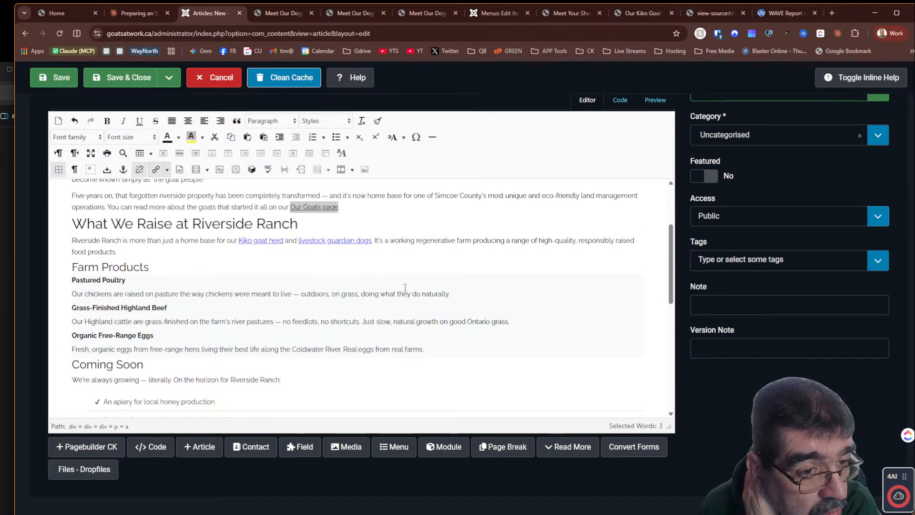
scroll(405, 286, up, 3)
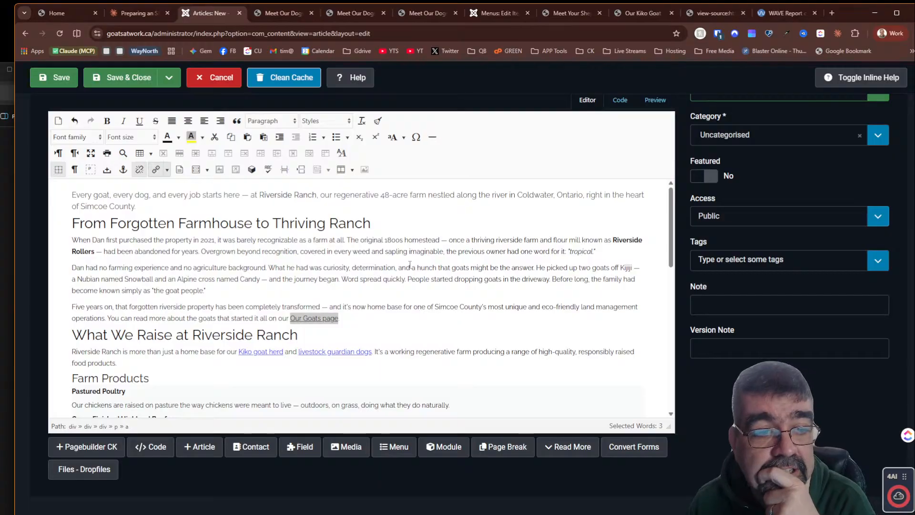
- Save and close the Our Farm article, then close the two Meet Our Dogs browser tabs
click(126, 81)
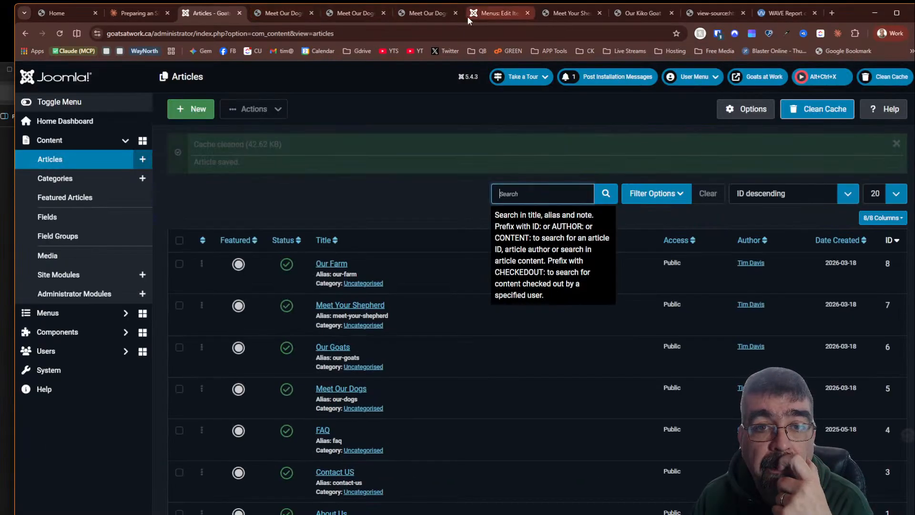
click(304, 10)
click(311, 13)
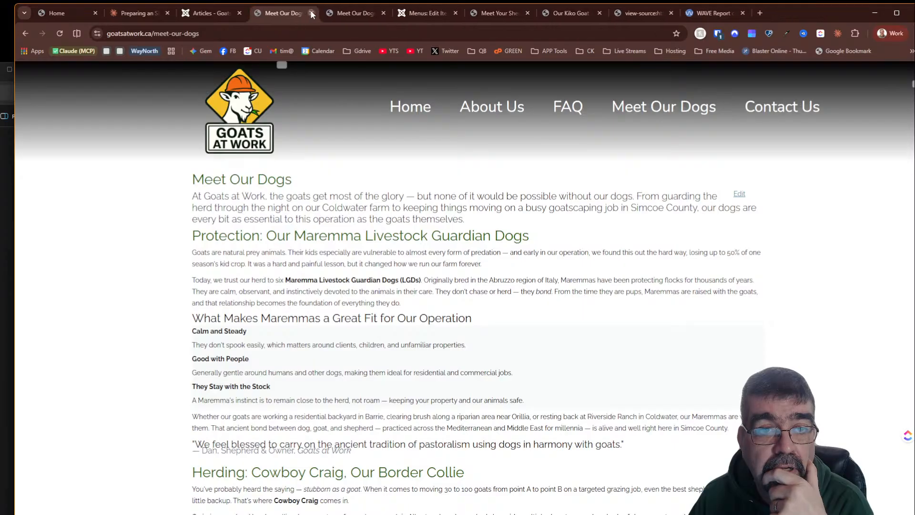
click(311, 12)
click(311, 13)
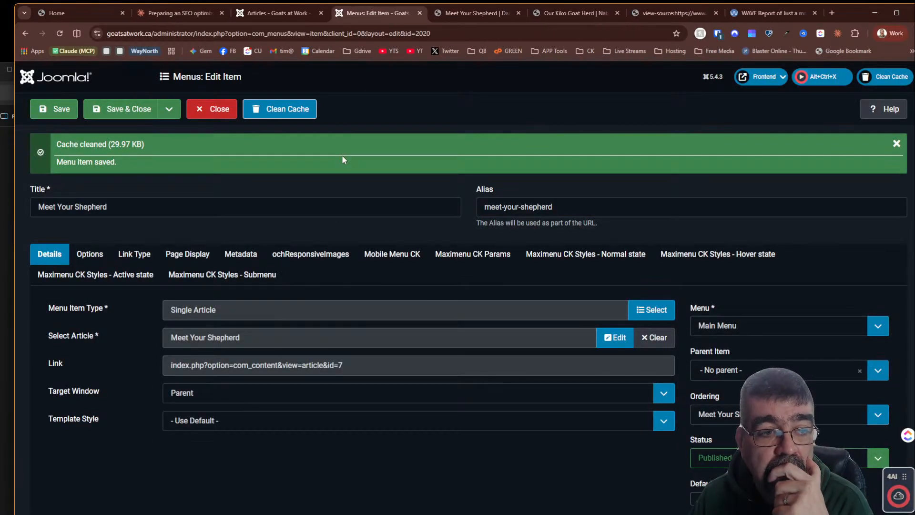
- Close the Meet Your Shepherd menu item and start a new Main Menu item titled "Our Farm"
click(220, 110)
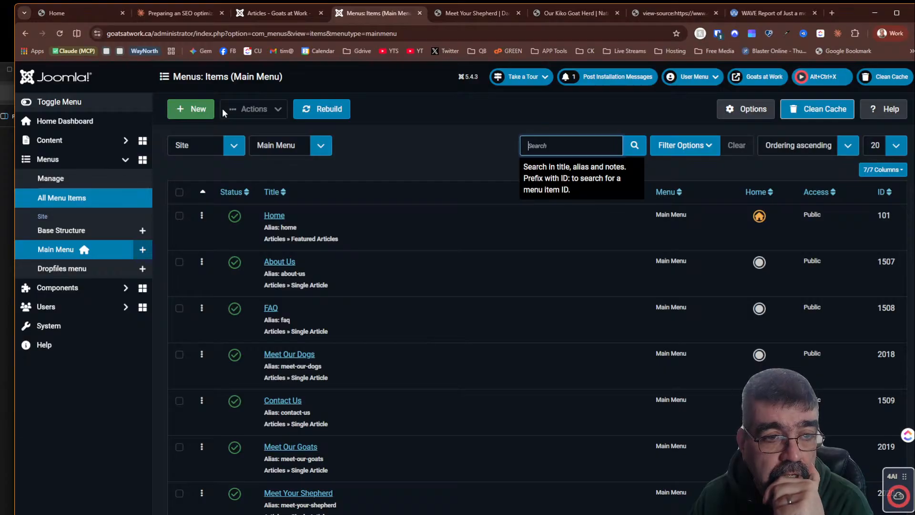
click(197, 108)
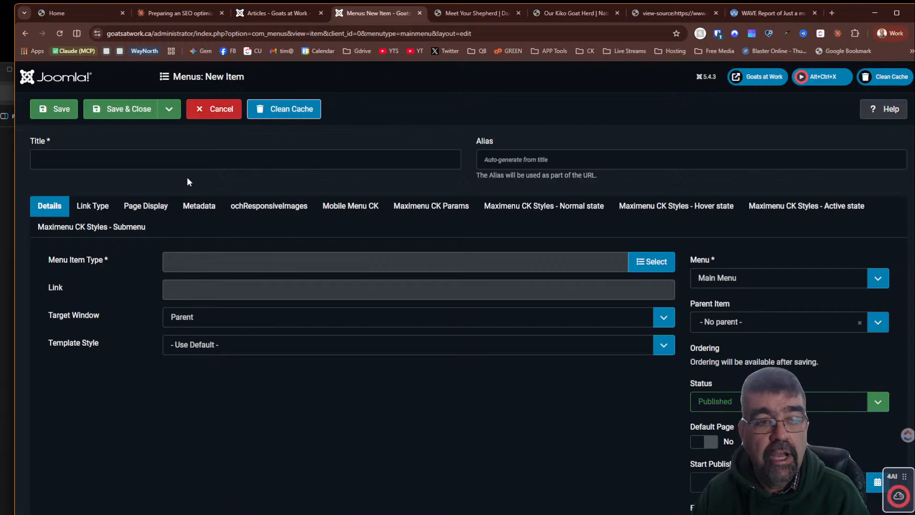
click(192, 159)
text(Our Farm)
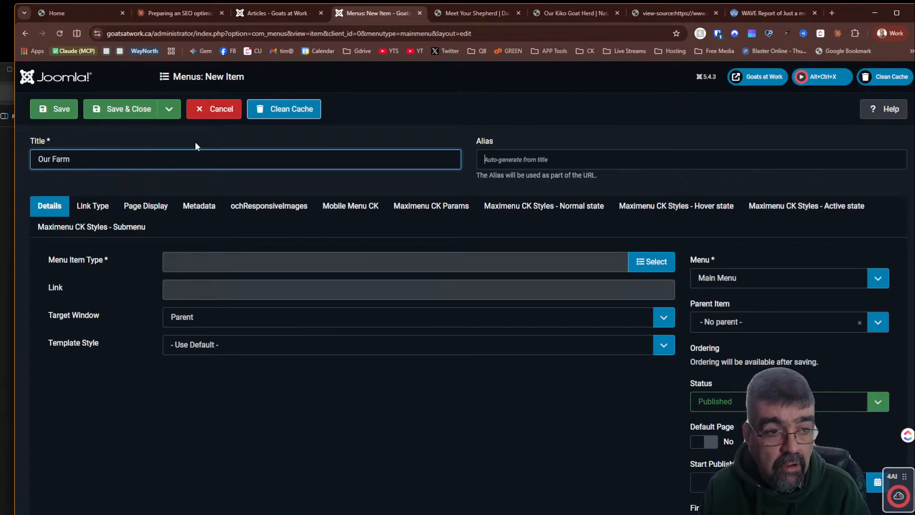
key(Tab)
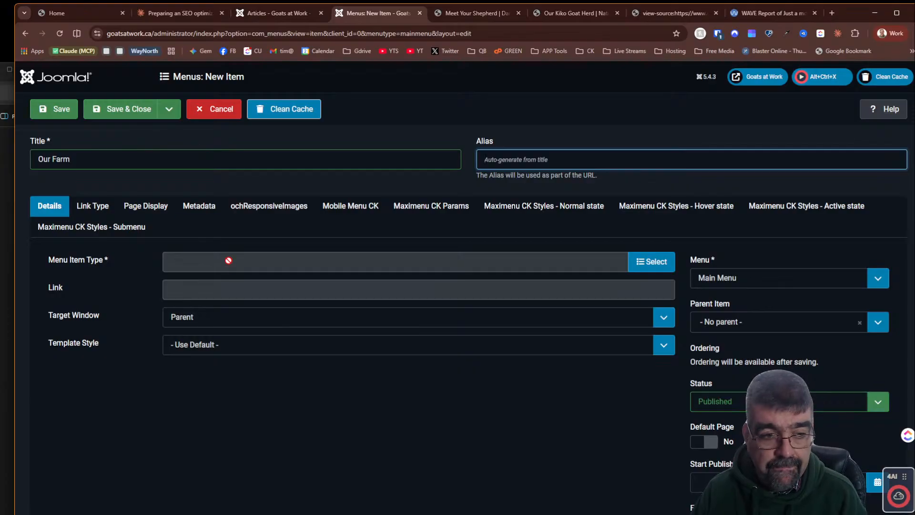
- Set the menu item type to Articles Single Article and select the Our Farm article
click(649, 262)
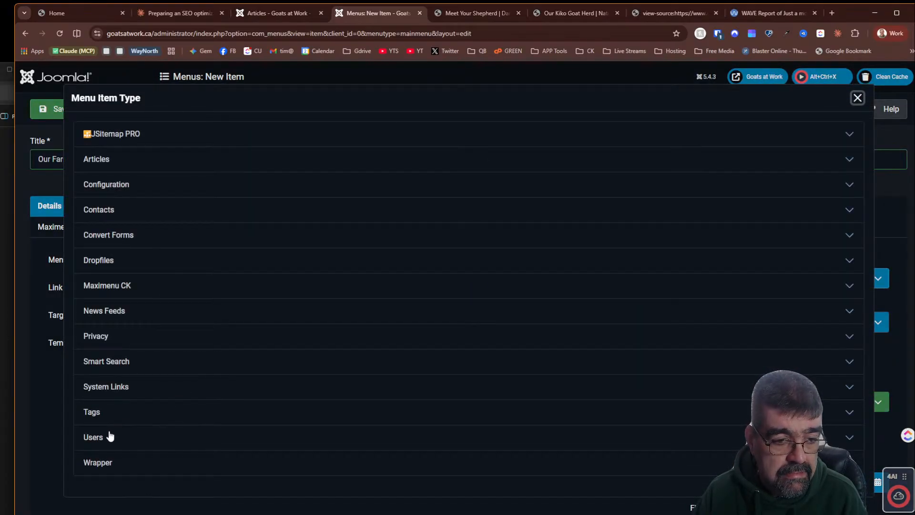
click(79, 160)
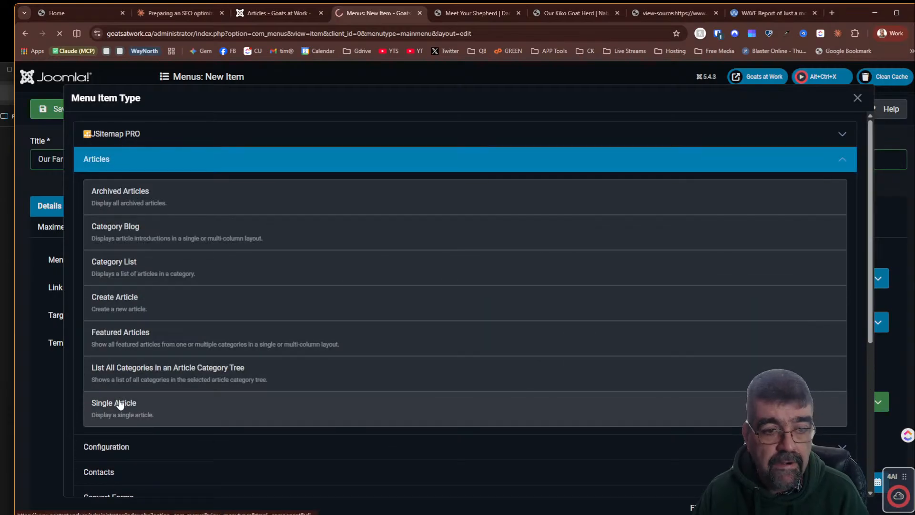
click(120, 404)
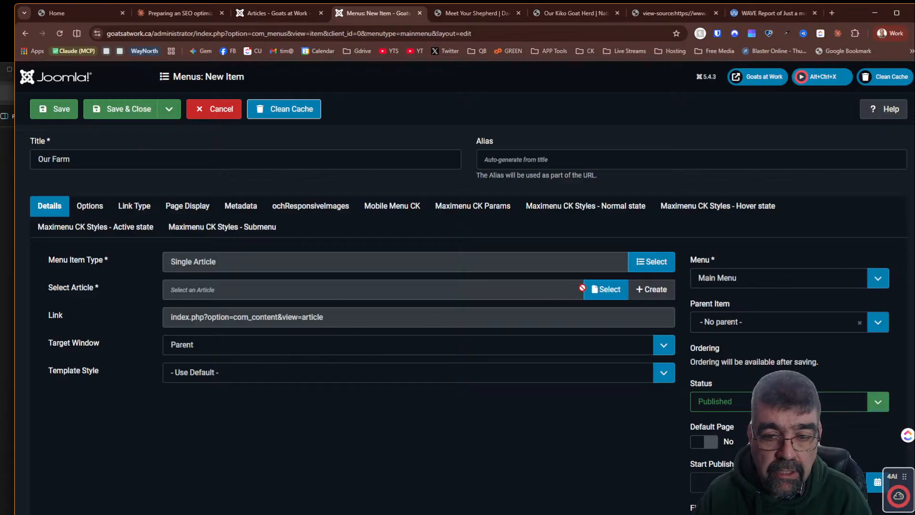
click(604, 289)
click(134, 177)
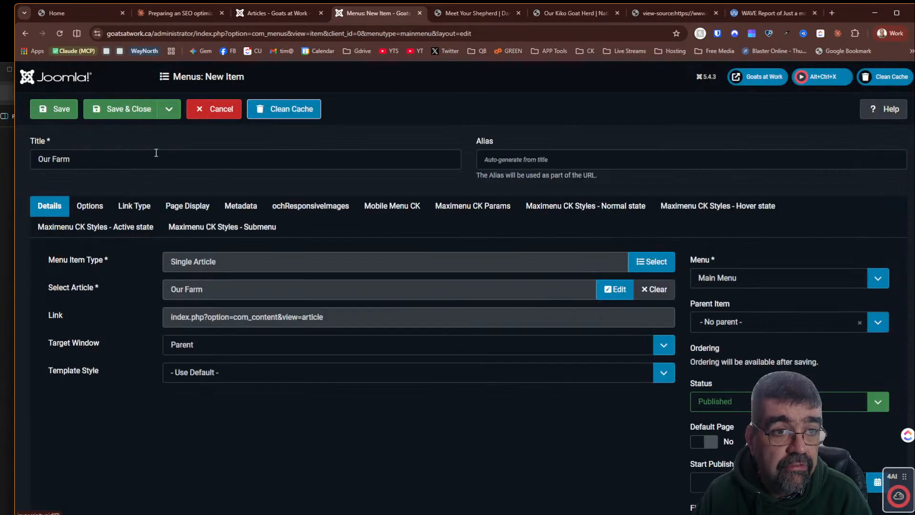
- Copy the SEO page title from Claude and paste it as the Our Farm menu item's Browser Page Title
click(178, 13)
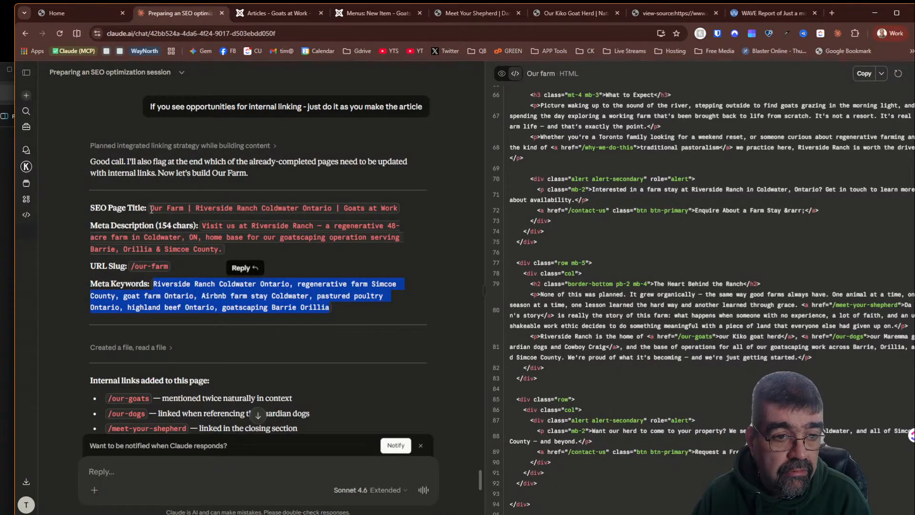
drag(151, 209, 401, 205)
right_click(377, 210)
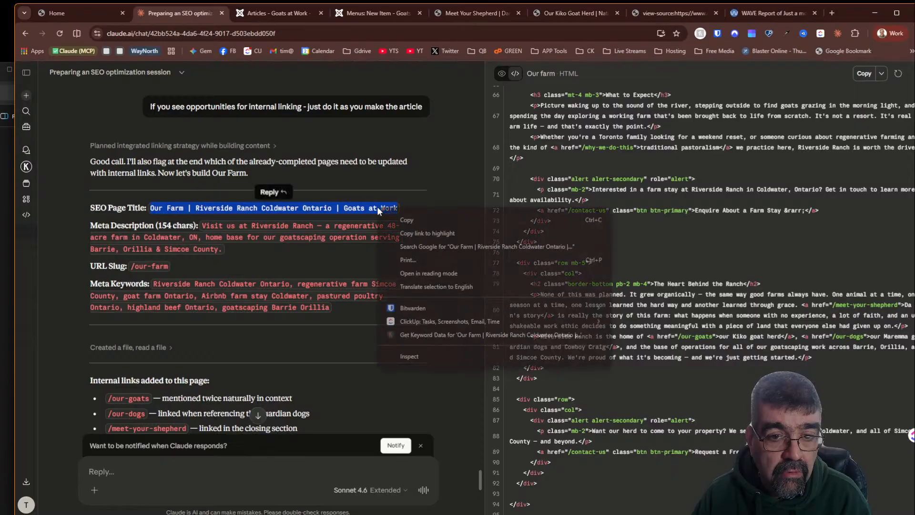
click(401, 220)
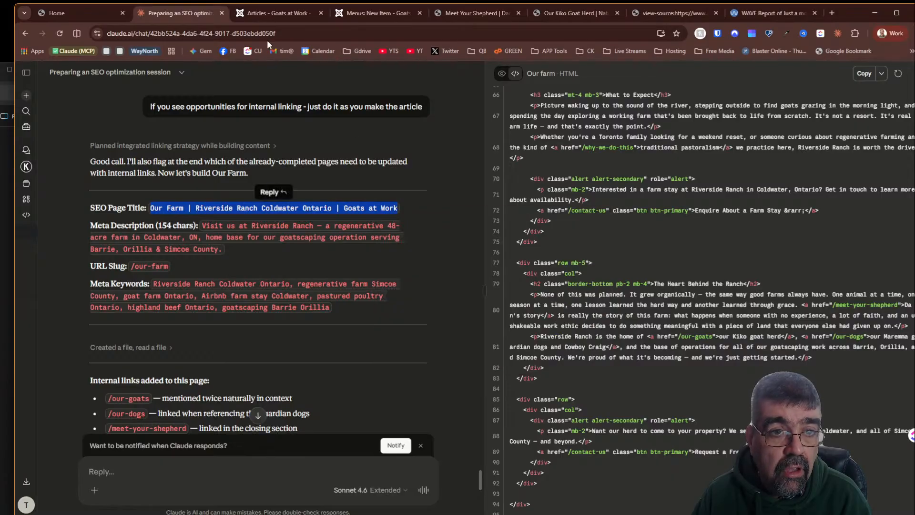
click(359, 6)
click(187, 215)
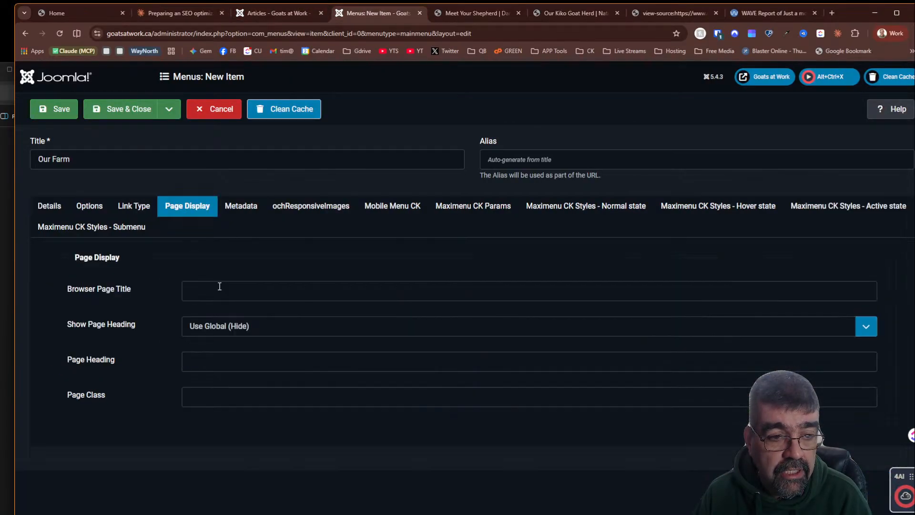
click(215, 289)
key(ctrl+v)
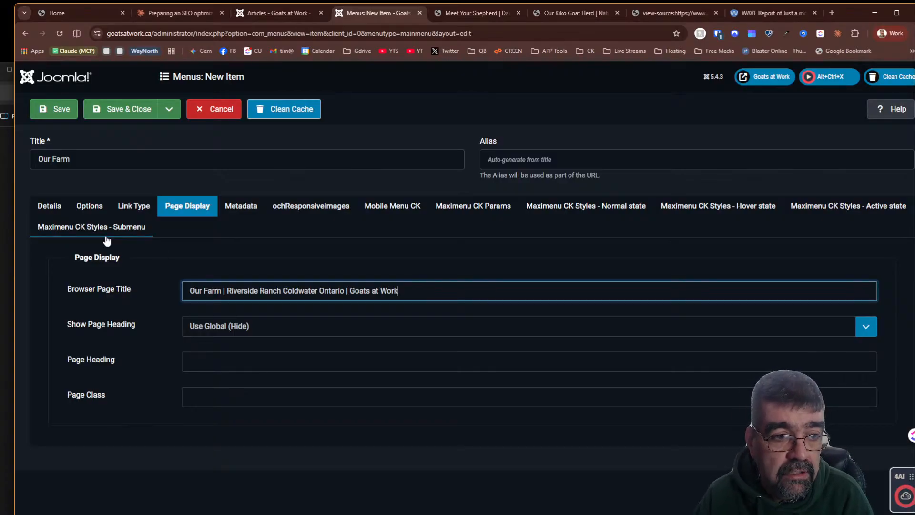
- Copy the Our Farm artifact, start a new article, paste the content into its editor, and undo the paste
click(52, 208)
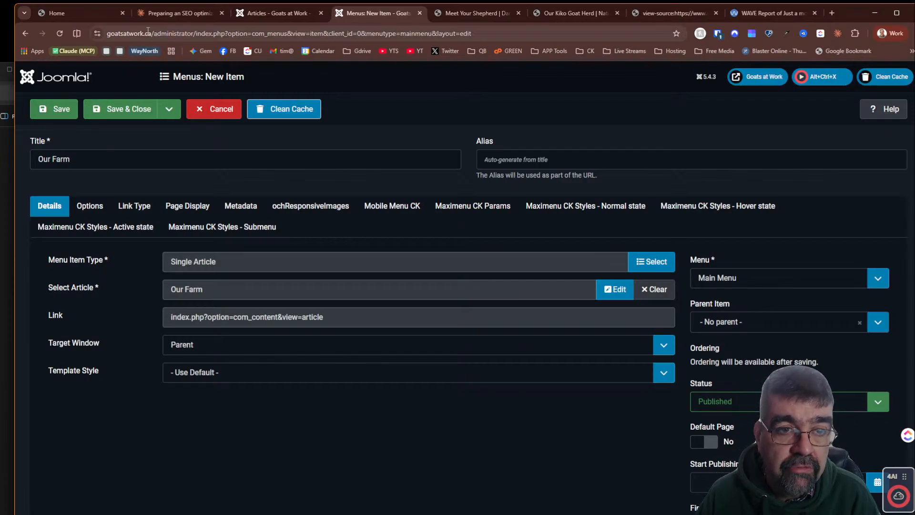
click(185, 16)
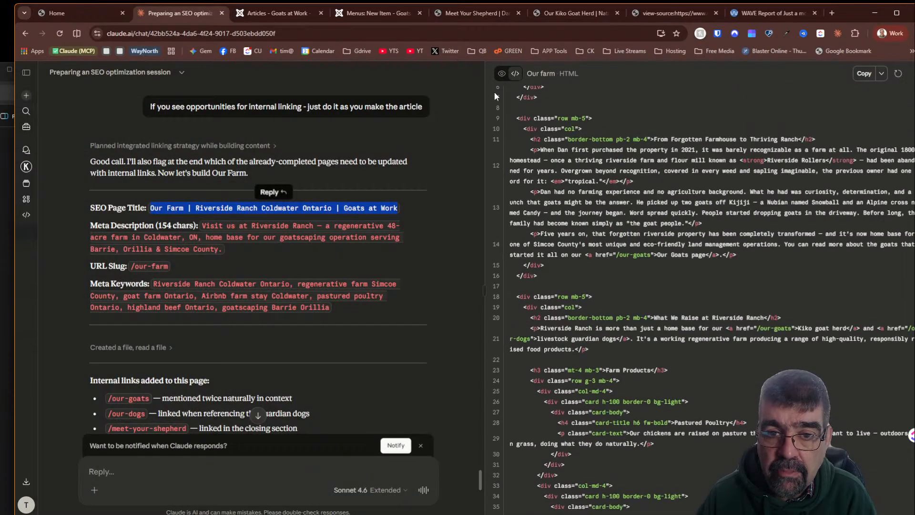
click(501, 73)
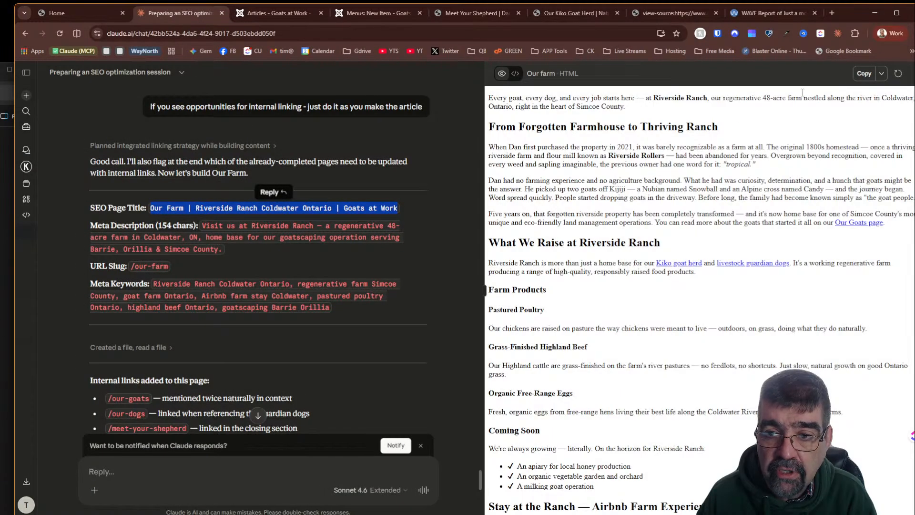
click(862, 74)
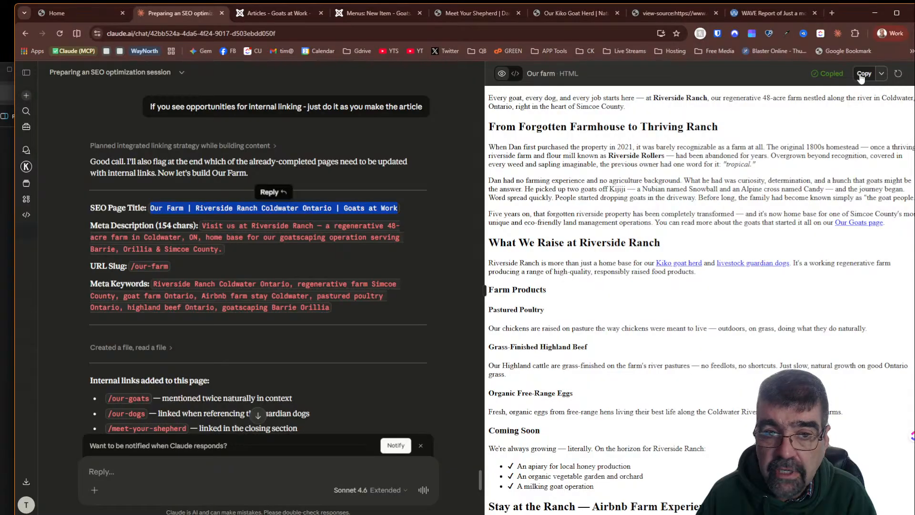
click(289, 13)
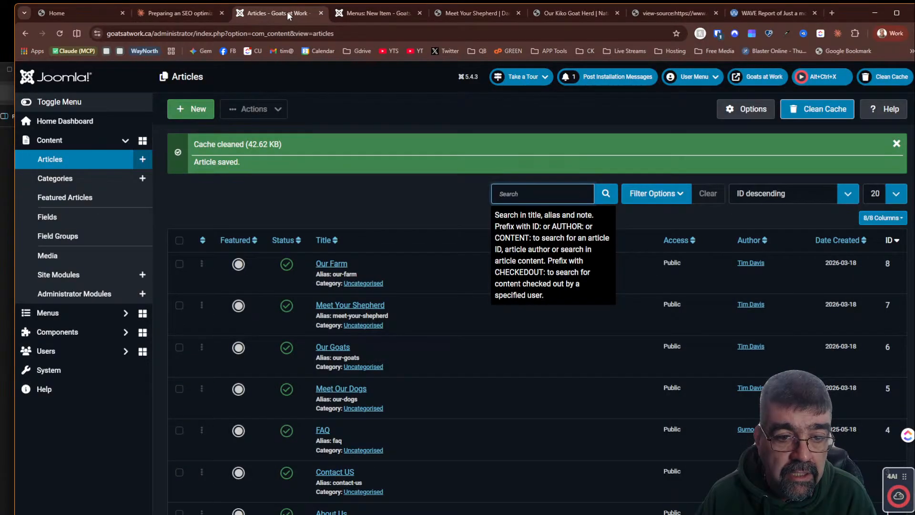
click(190, 109)
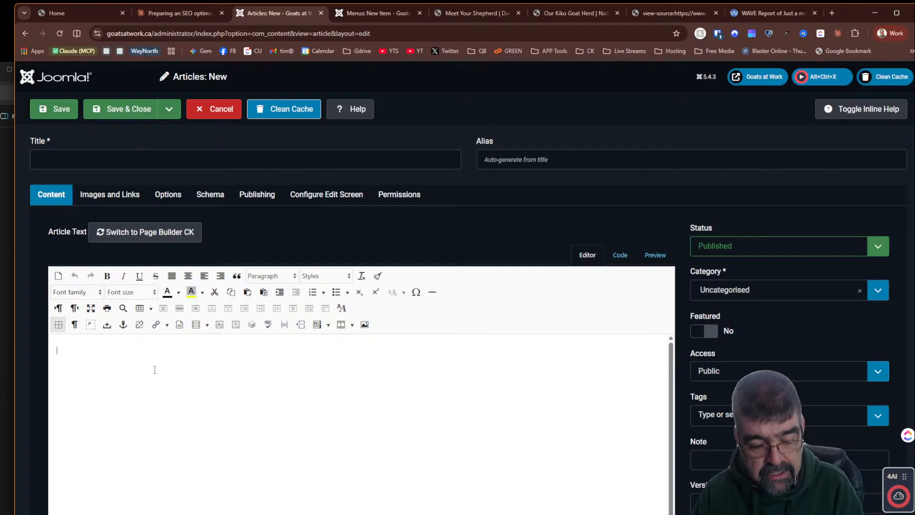
key(ctrl+v)
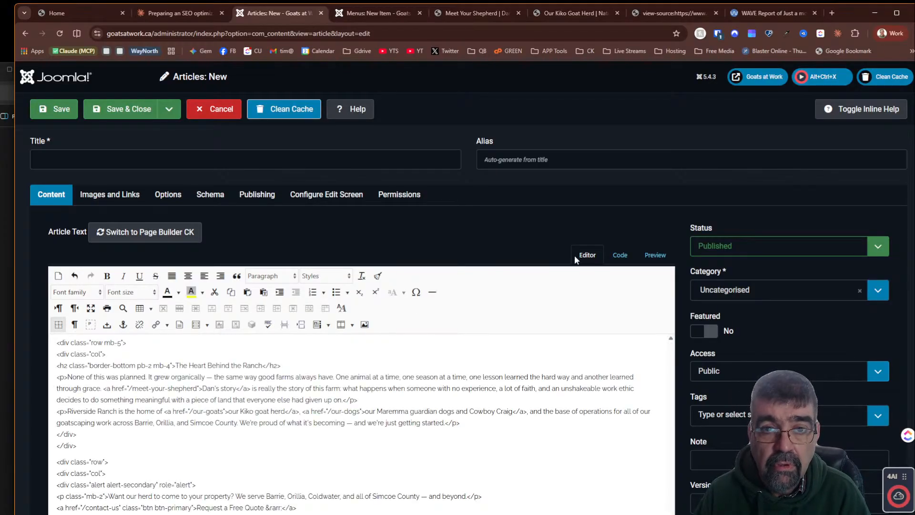
key(ctrl+z)
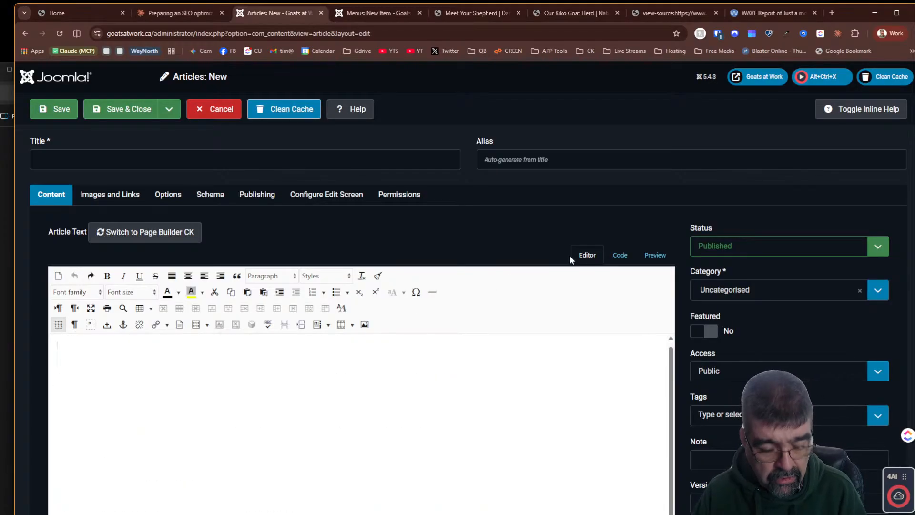
- Examine the clipboard history and the artifact's copy options
click(196, 12)
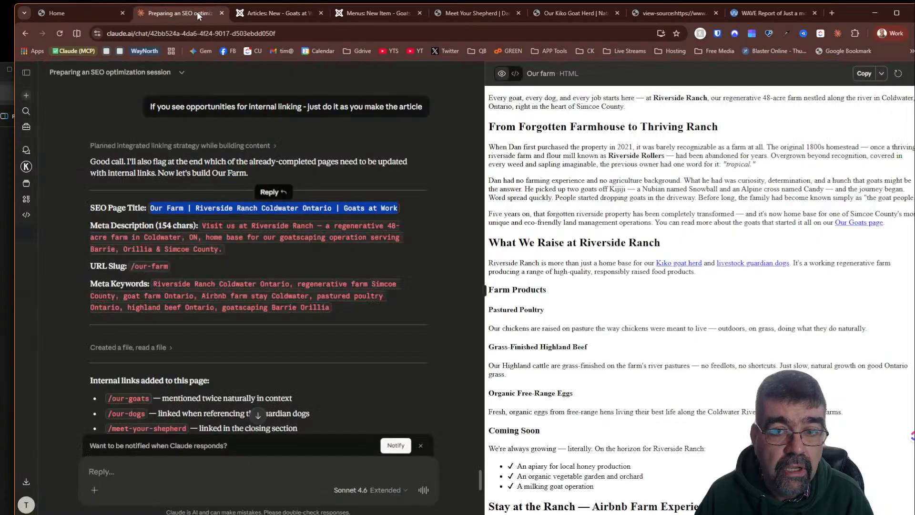
click(864, 73)
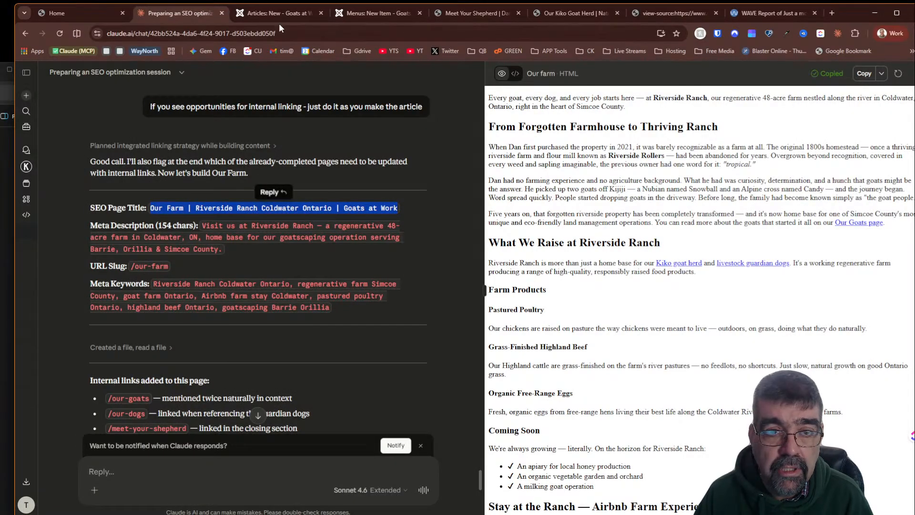
key(super+v)
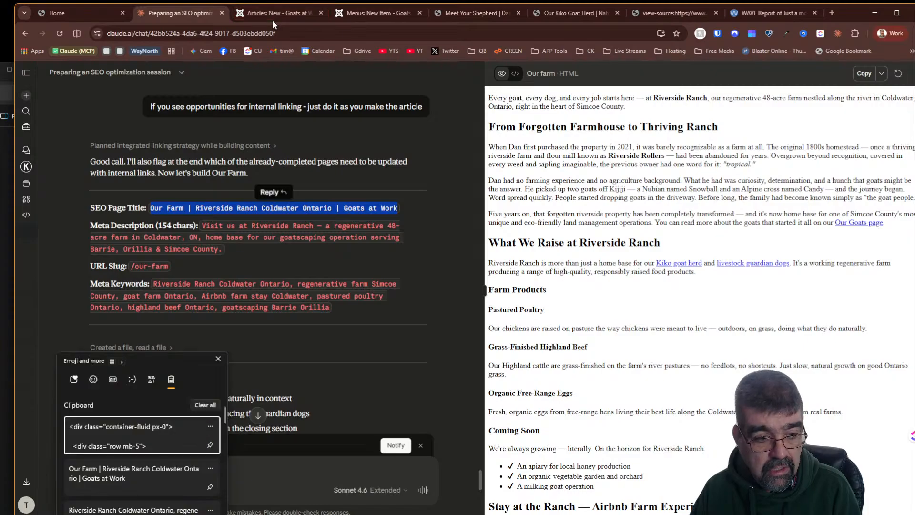
click(742, 137)
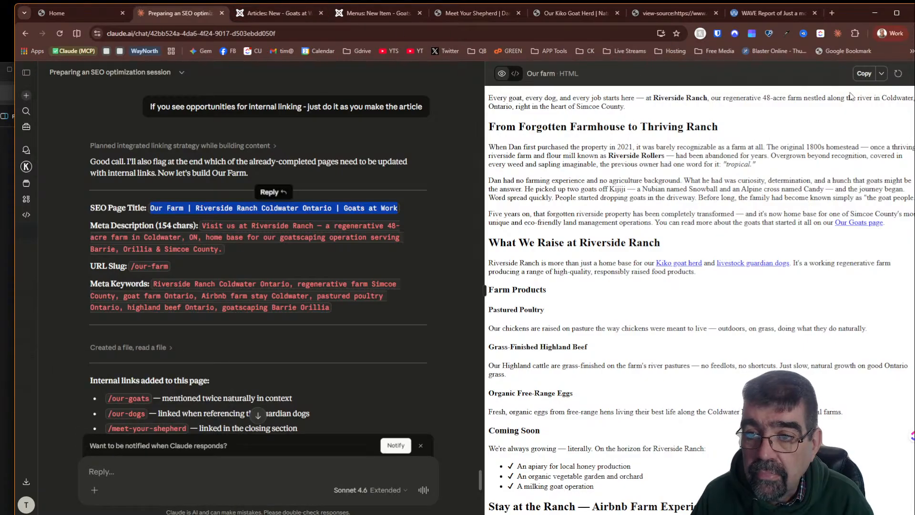
click(882, 74)
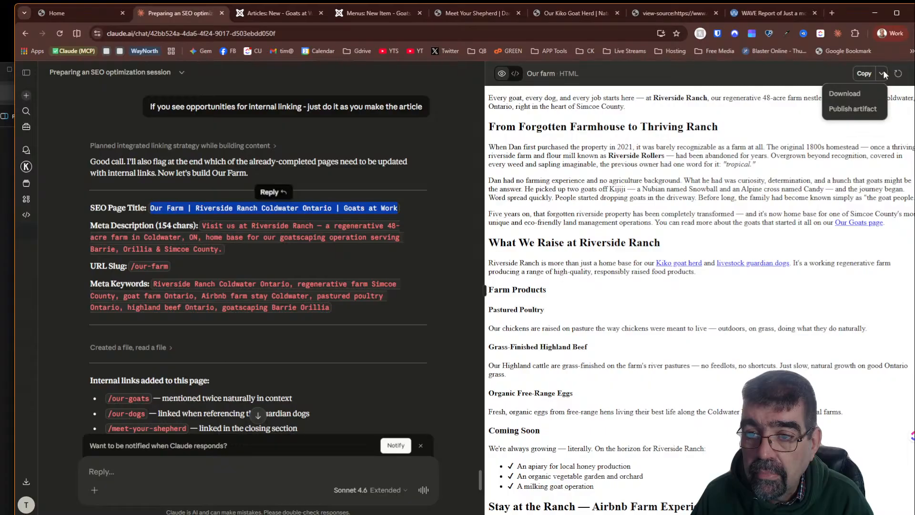
click(781, 142)
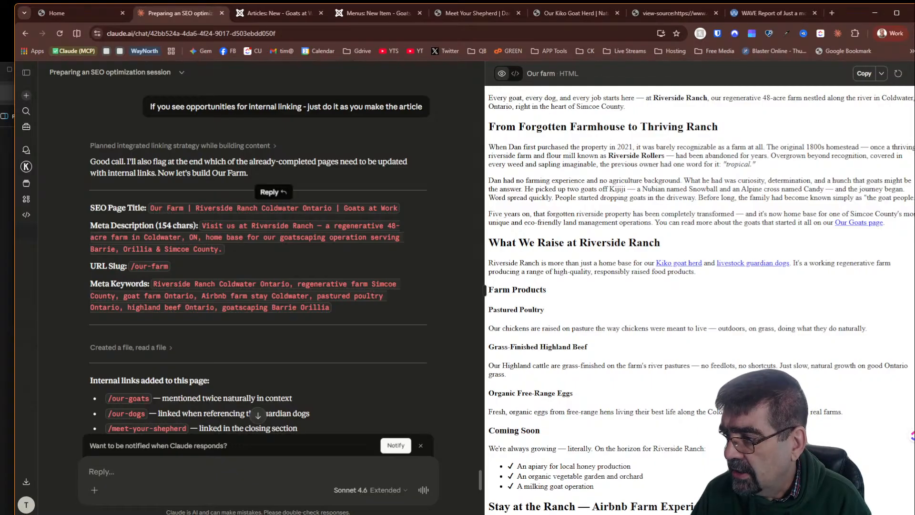
click(881, 74)
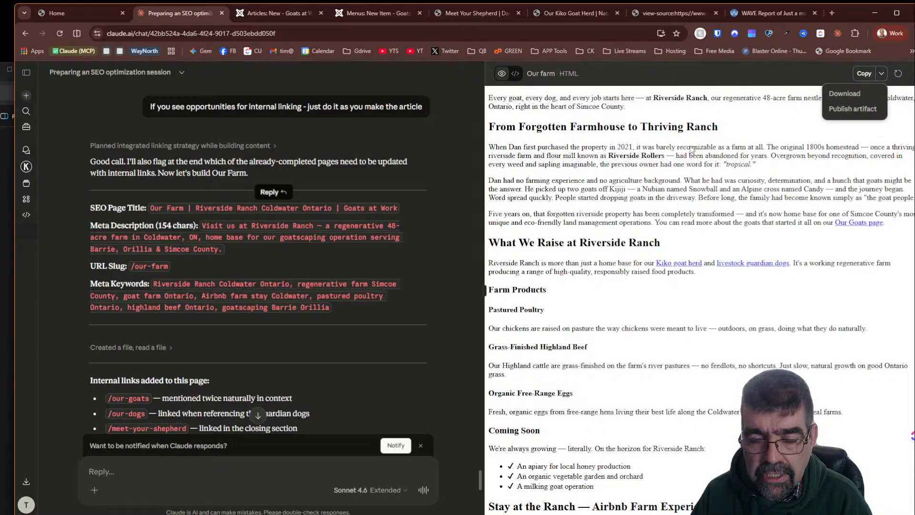
click(509, 115)
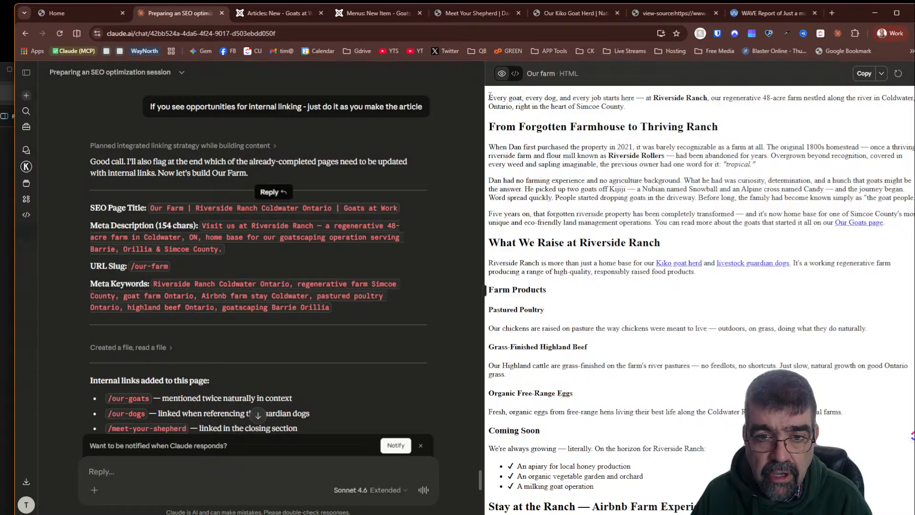
- Copy the rendered Our Farm content from the artifact preview and paste it into the new article
drag(491, 95, 771, 511)
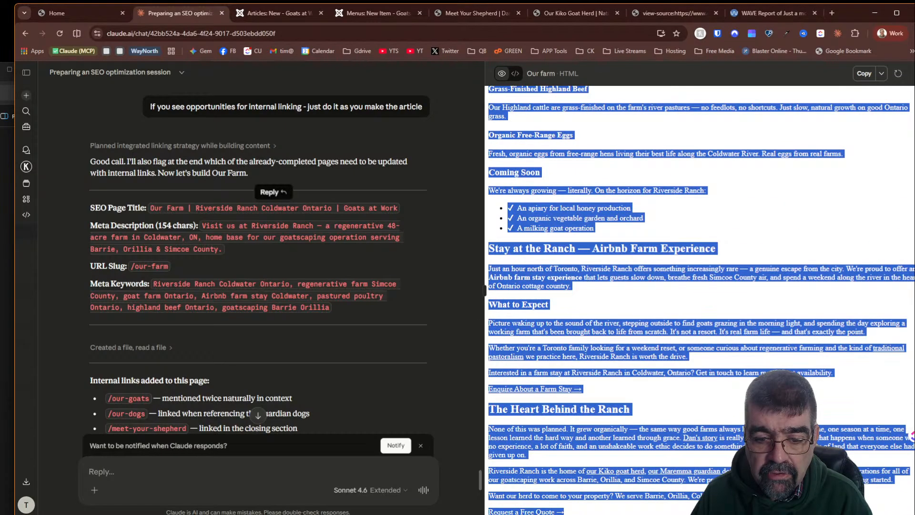
right_click(581, 262)
click(609, 270)
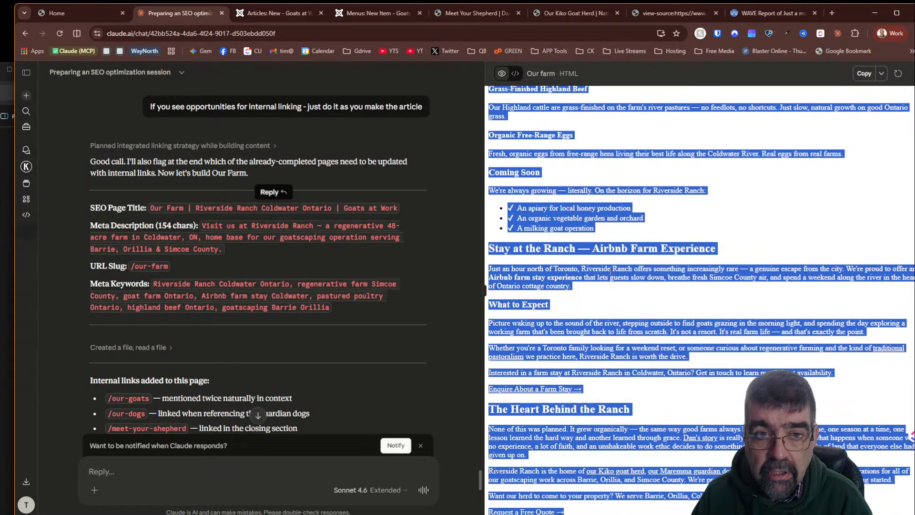
click(280, 14)
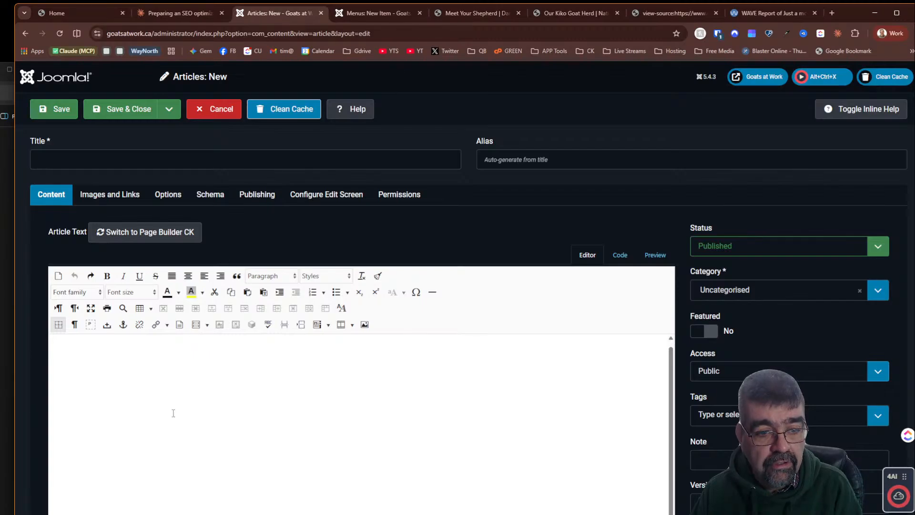
key(ctrl+v)
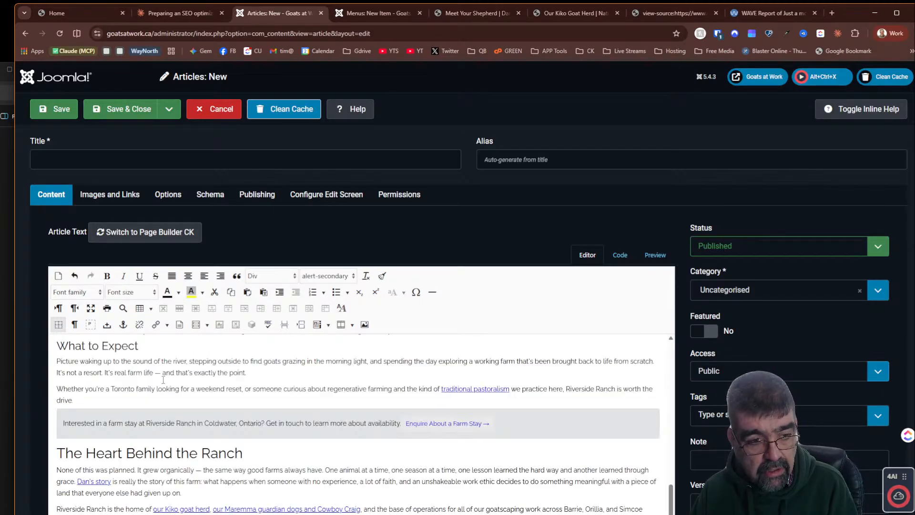
- Review the pasted article content throughout, then cancel the new article
scroll(238, 310, down, 3)
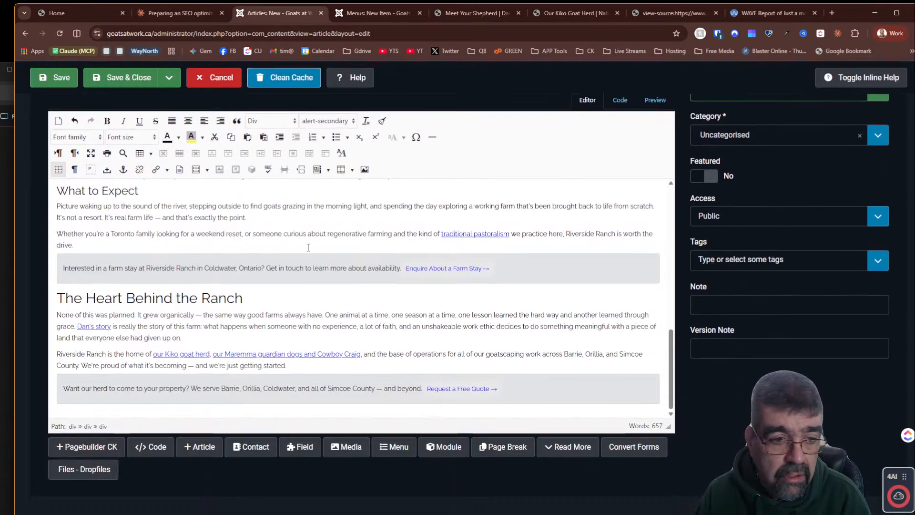
scroll(307, 248, up, 6)
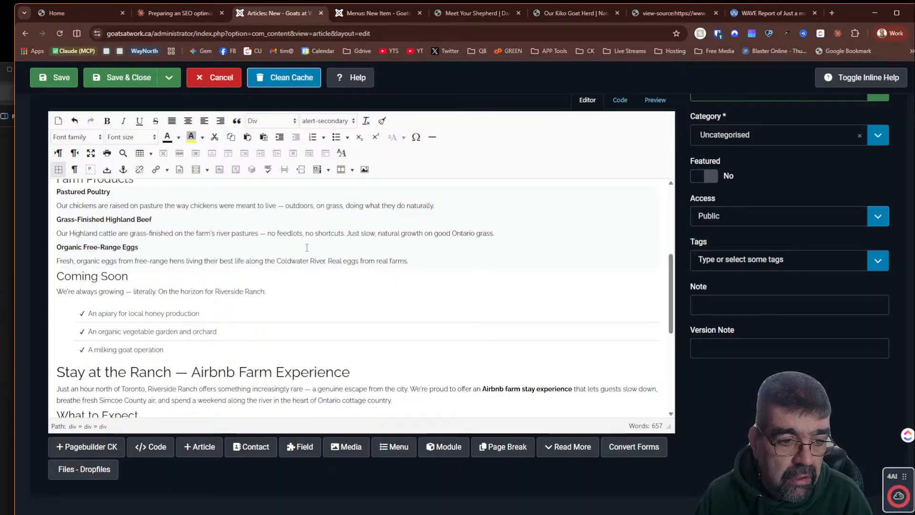
scroll(307, 247, down, 3)
scroll(307, 247, up, 5)
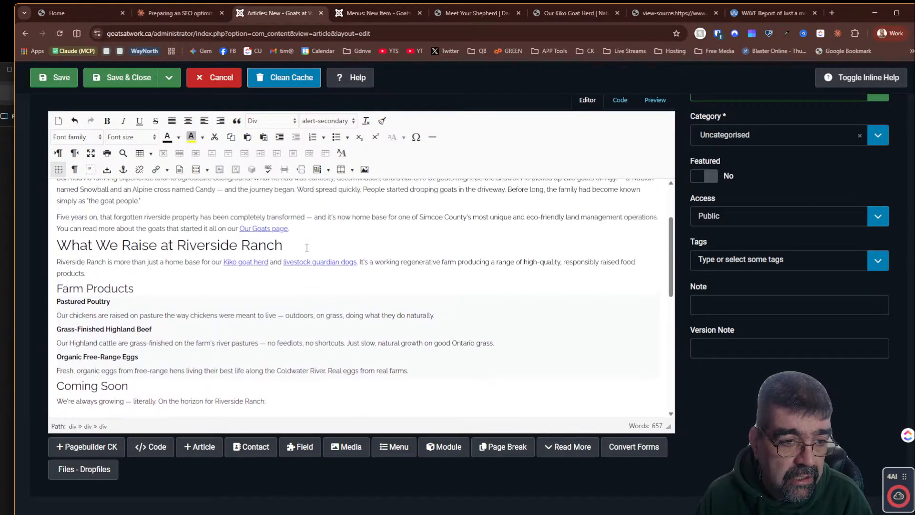
scroll(307, 247, up, 3)
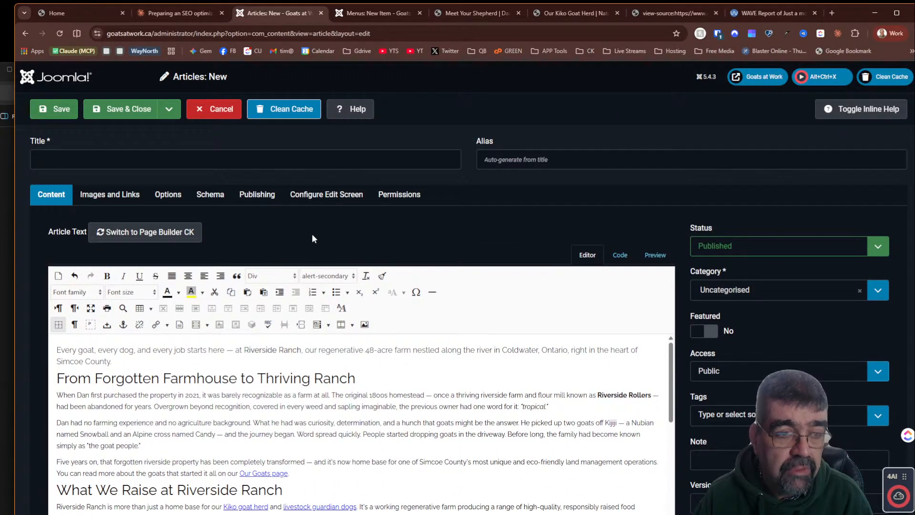
scroll(312, 233, down, 3)
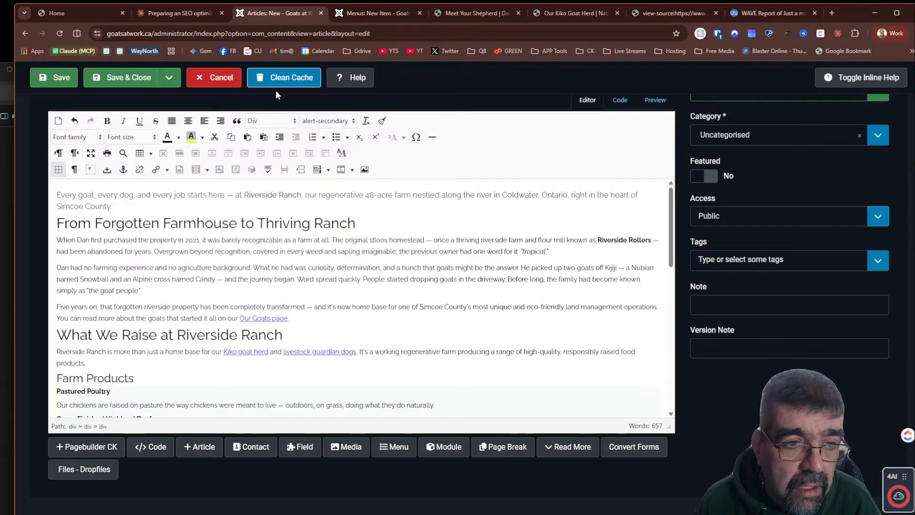
click(214, 78)
- Save the Our Farm menu item and open the Our Farm page on the frontend to review it
click(392, 11)
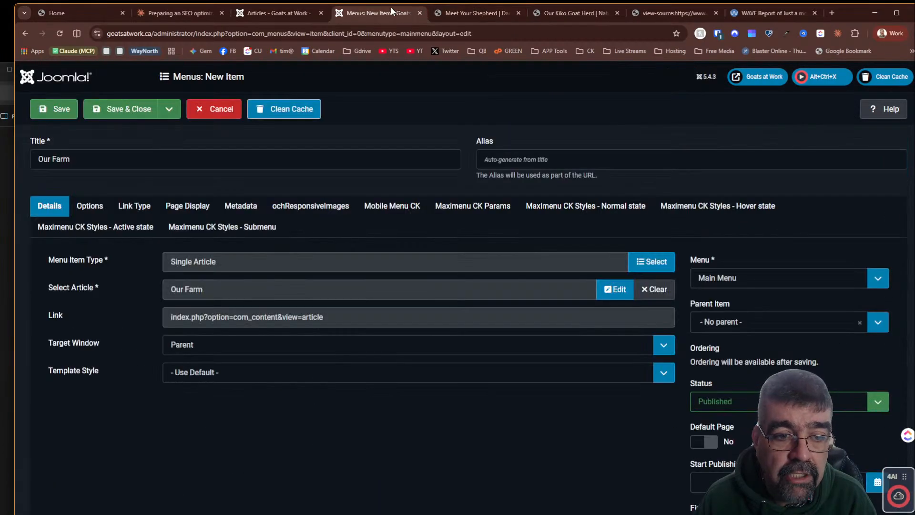
click(188, 212)
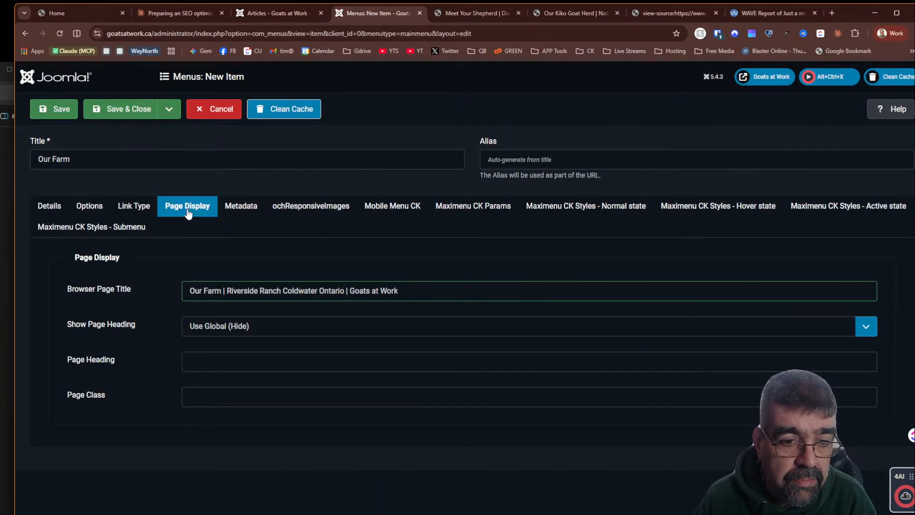
click(50, 205)
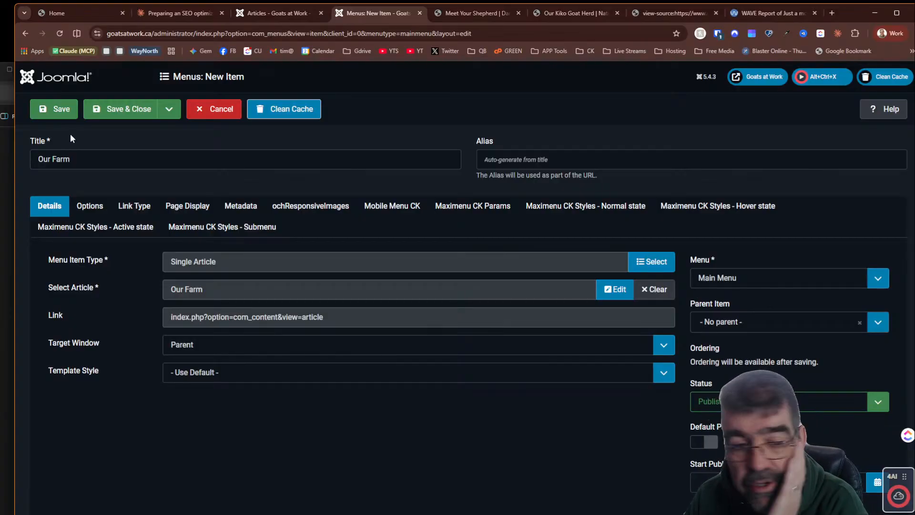
click(45, 110)
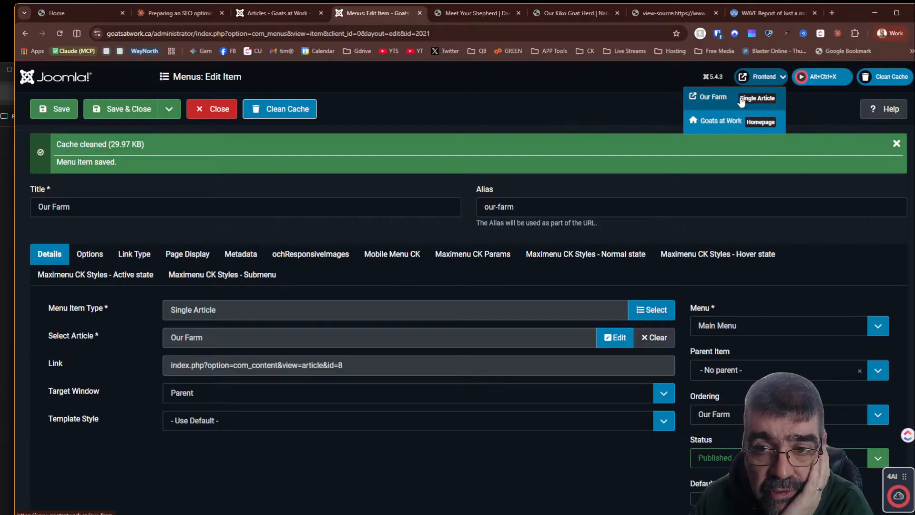
click(739, 97)
scroll(484, 198, down, 7)
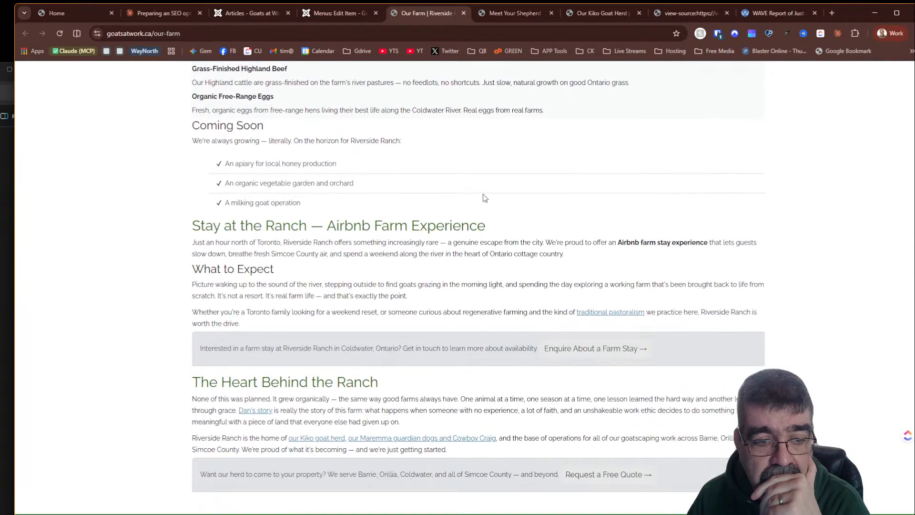
- Examine the published Our Farm page's sections, text and internal links on the frontend
scroll(484, 197, down, 2)
scroll(484, 197, up, 9)
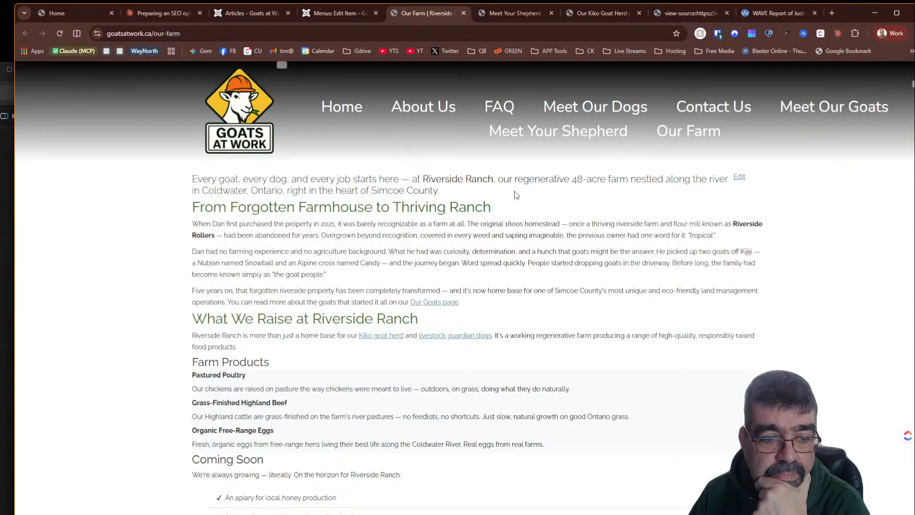
scroll(515, 195, down, 4)
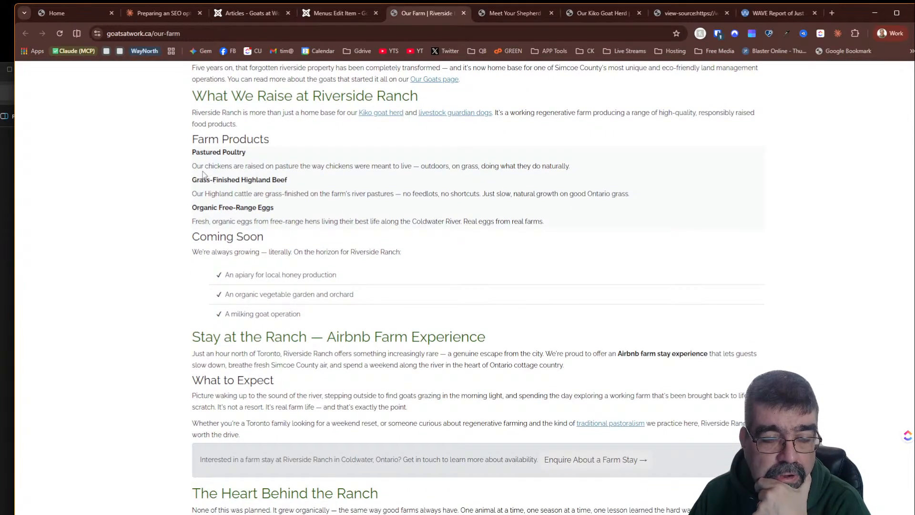
double_click(195, 166)
click(217, 183)
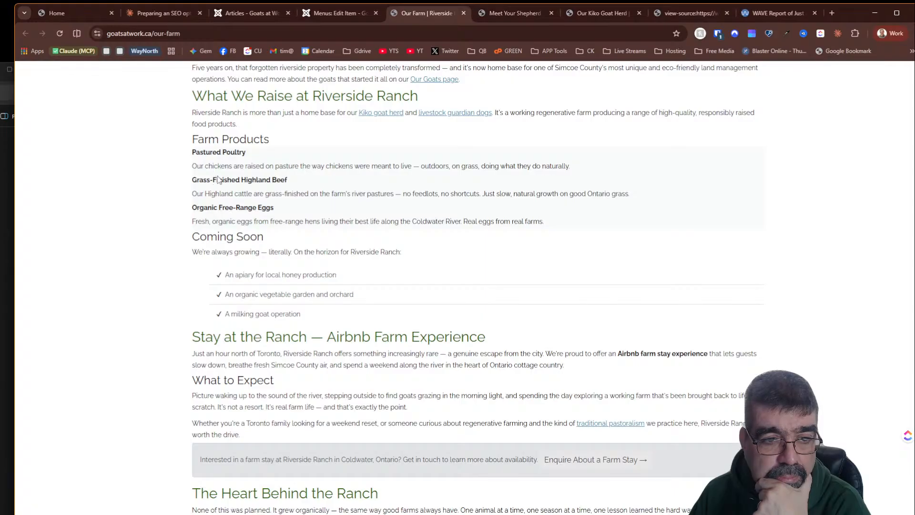
scroll(501, 253, down, 4)
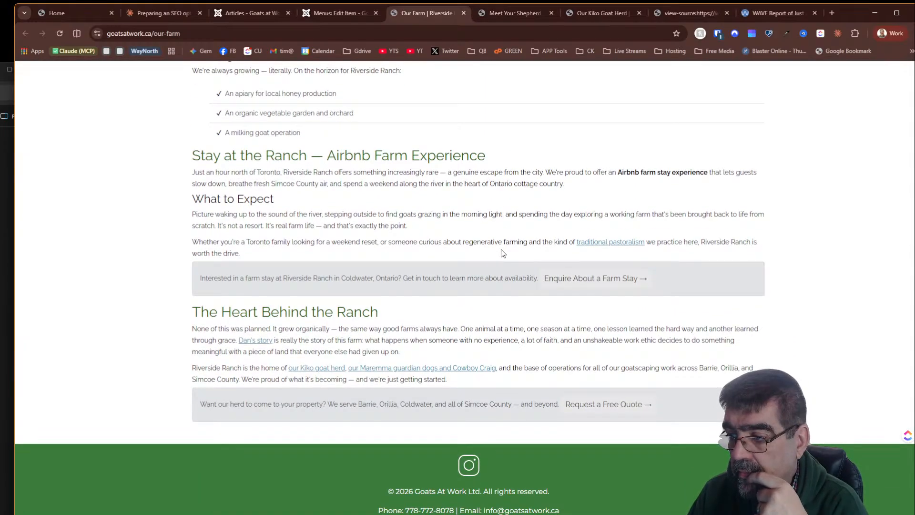
scroll(501, 253, up, 7)
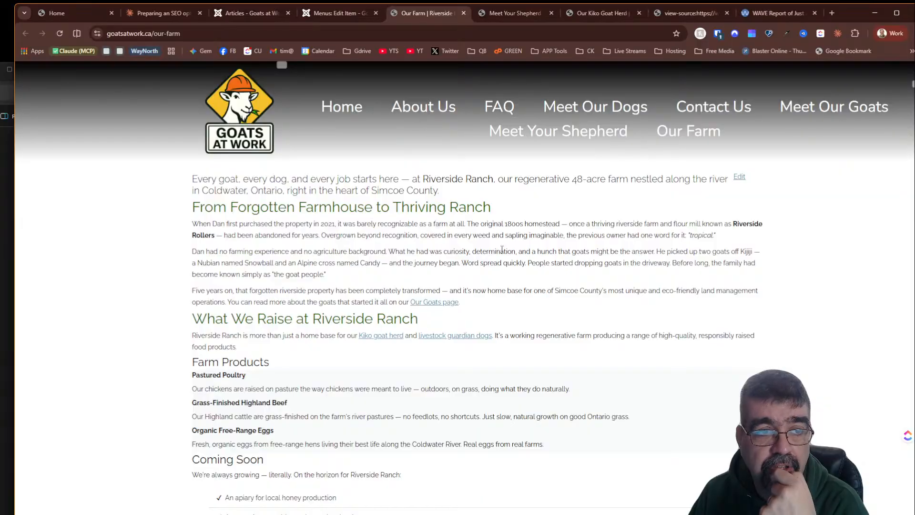
- Publish the Our farm artifact to the web from the Claude chat and copy its public link
click(154, 11)
click(881, 73)
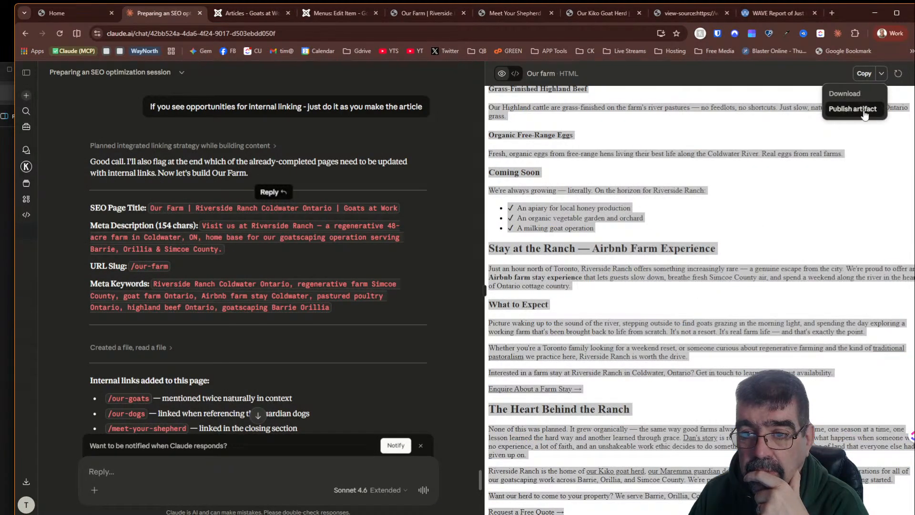
click(841, 109)
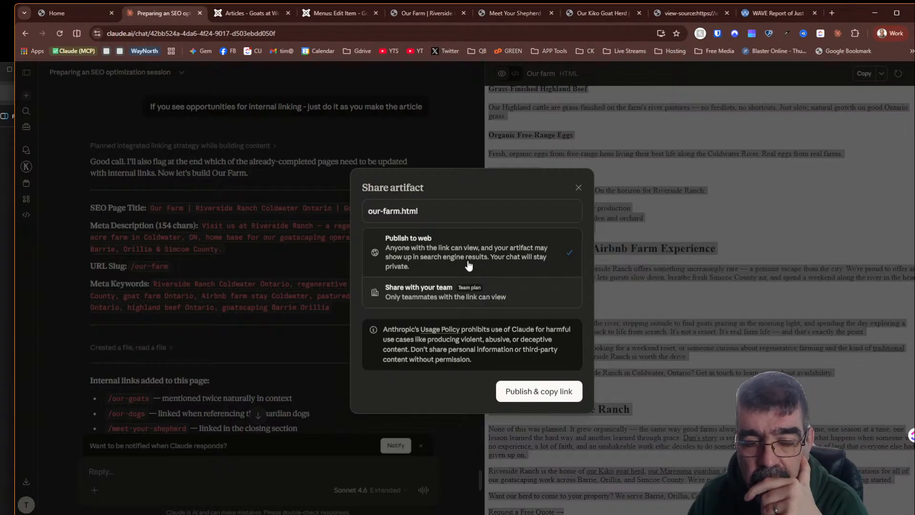
click(536, 392)
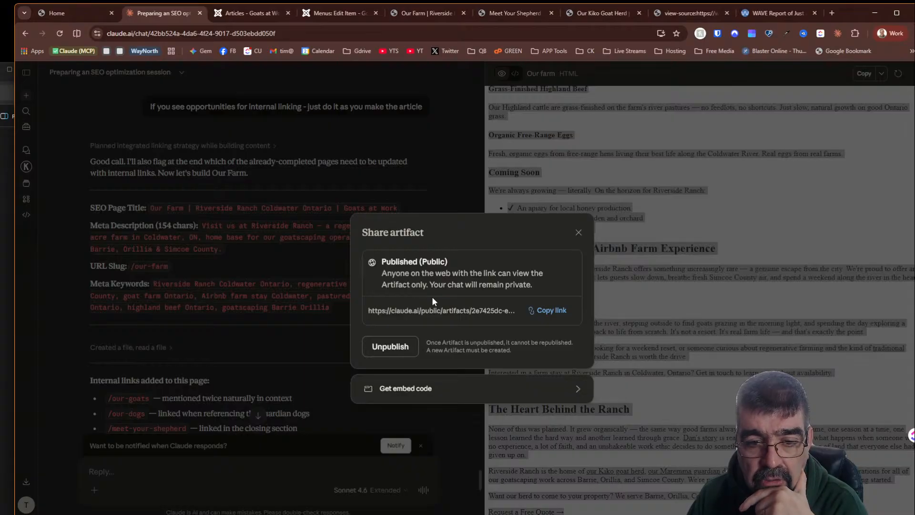
click(546, 310)
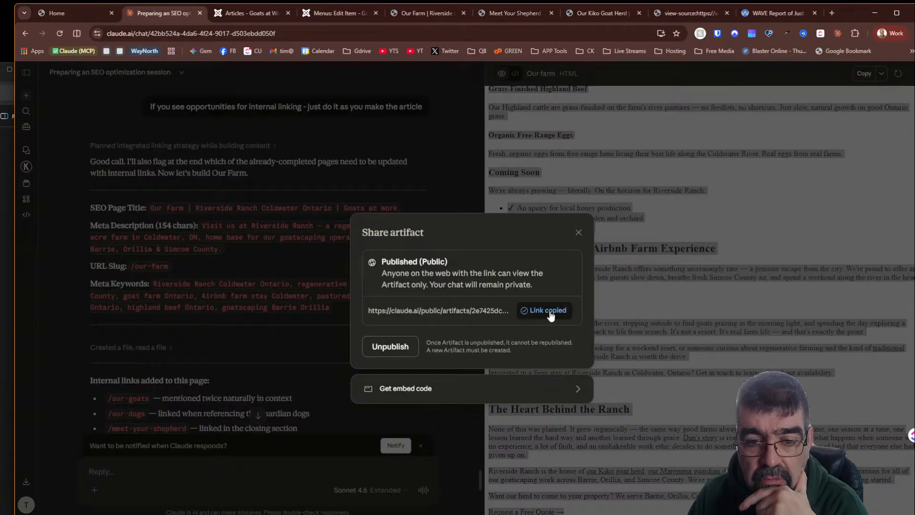
- Open the copied public artifact link in a new tab and review the published page
click(831, 12)
click(531, 32)
key(ctrl+v)
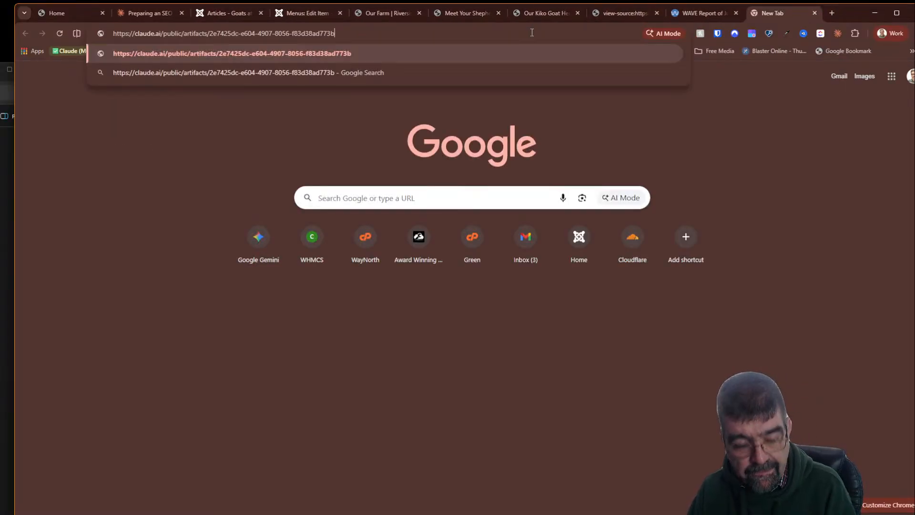
key(Return)
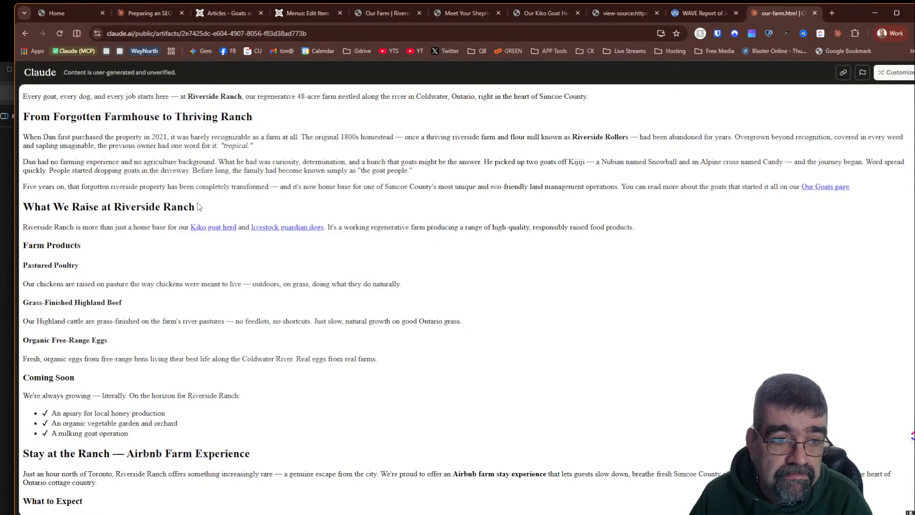
scroll(198, 205, down, 3)
scroll(193, 209, up, 4)
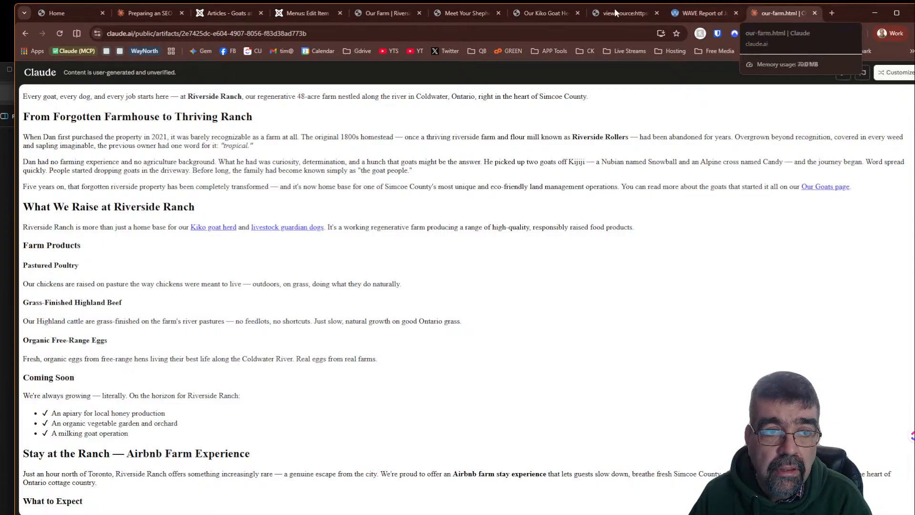
- Close the share dialog and ask Claude "side track questoin - what is an artifiact here in claude"
click(134, 14)
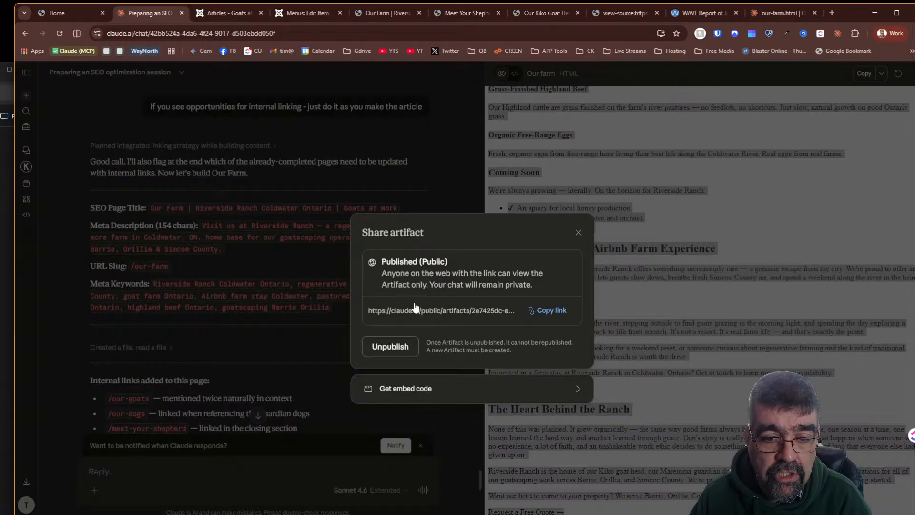
click(578, 232)
click(220, 478)
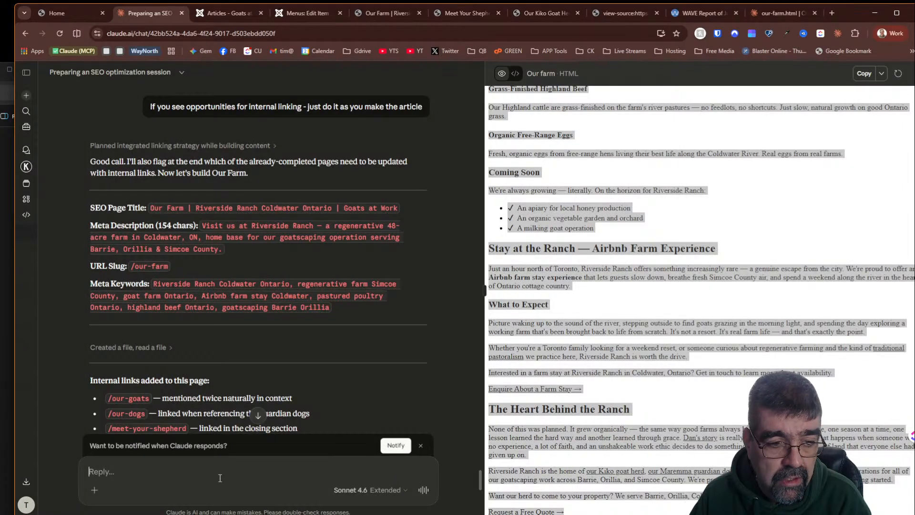
scroll(219, 477, down, 7)
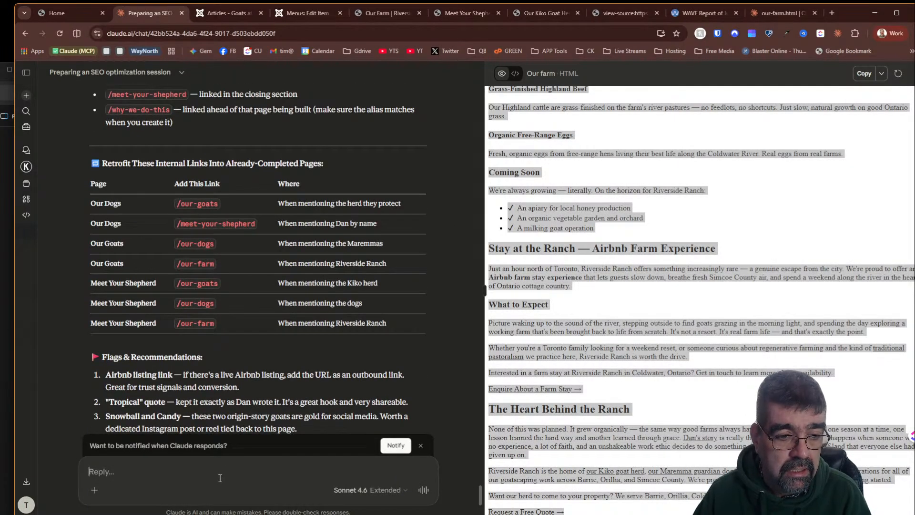
scroll(219, 477, down, 4)
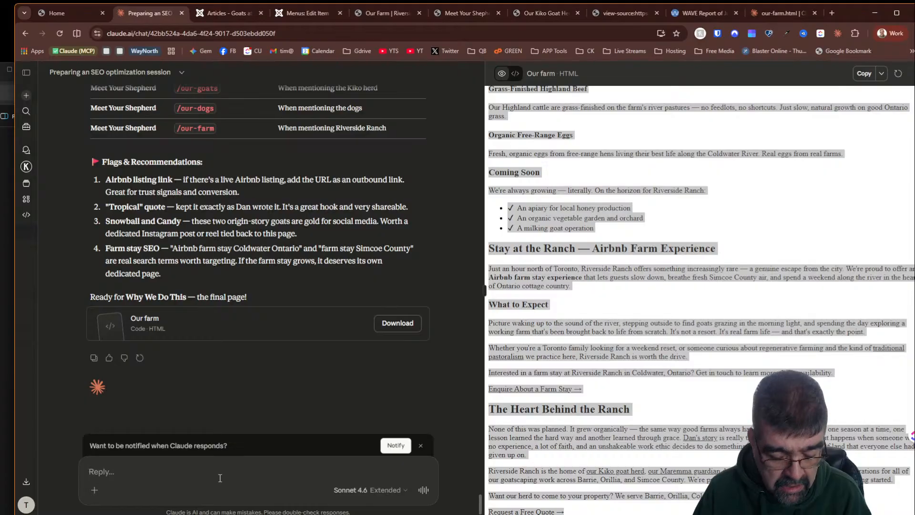
text(side tr)
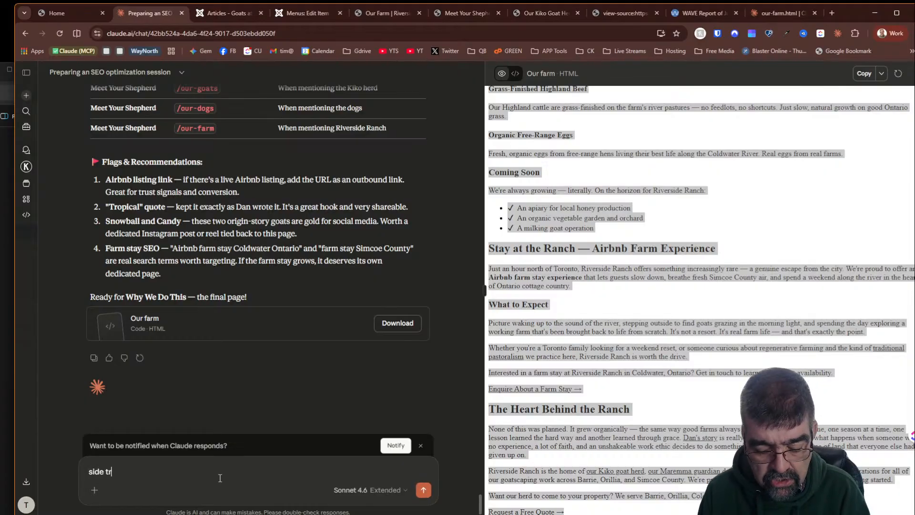
text(ack )
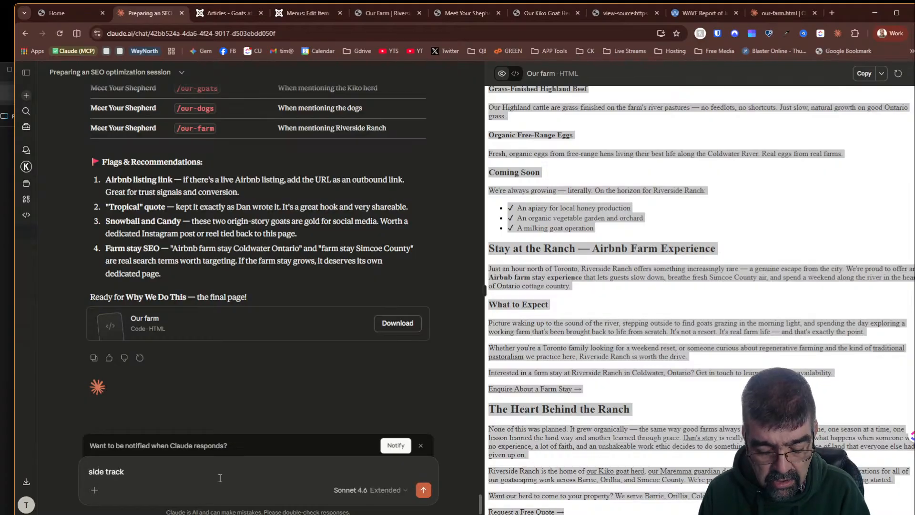
text(questoin - what i)
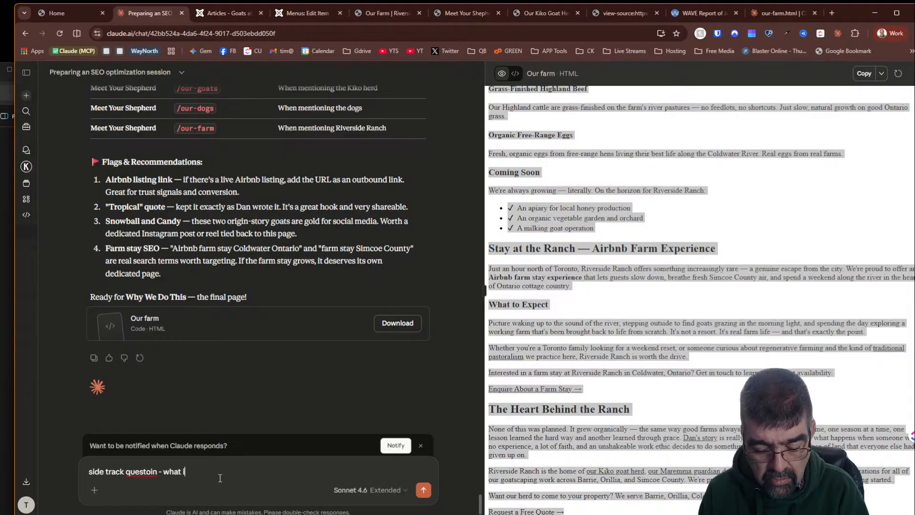
text(s an artifcatg)
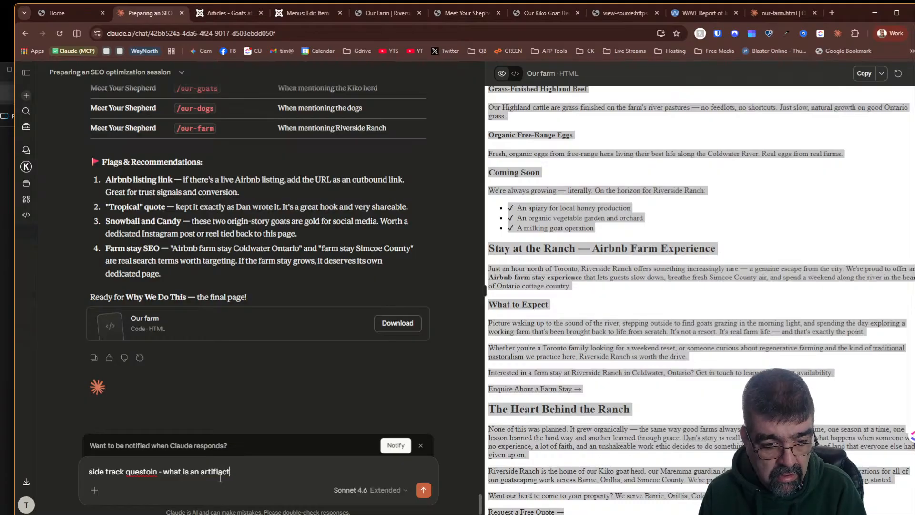
text(here in cluad)
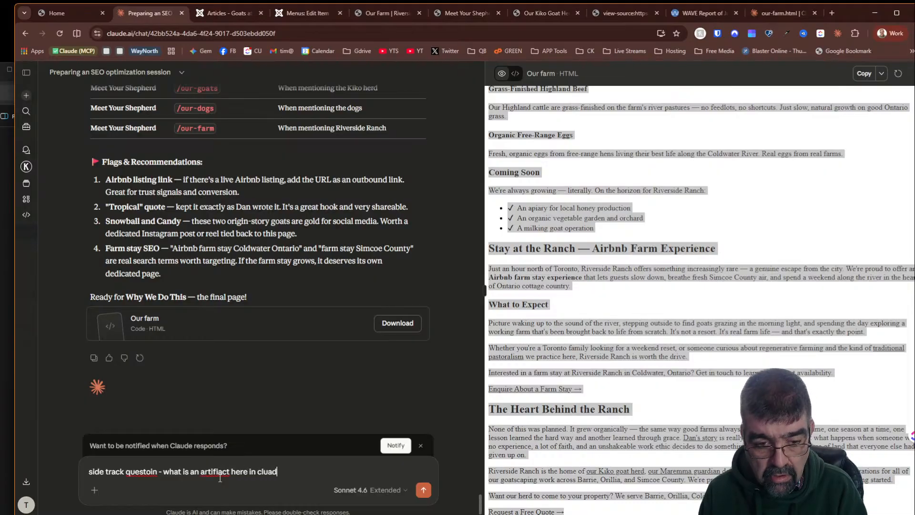
key(BackSpace)
key(BackSpace)
key(BackSpace)
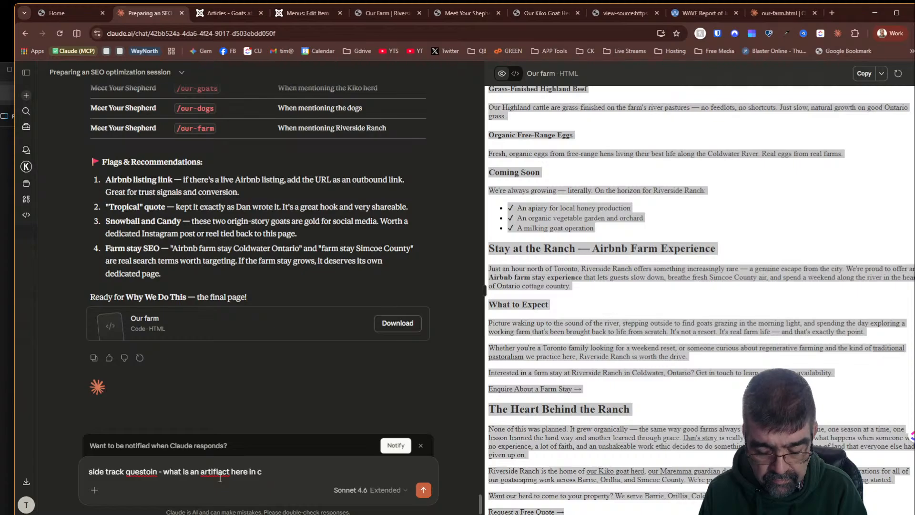
text(laude)
key(Return)
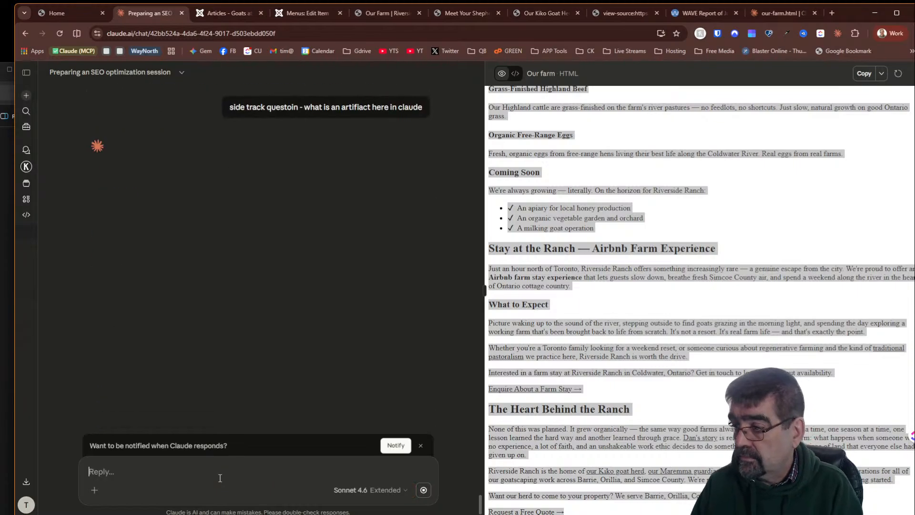
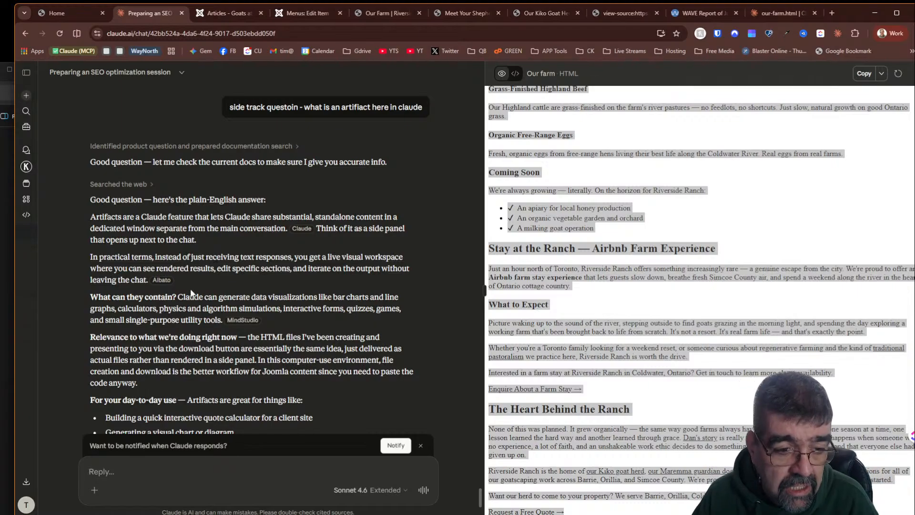
- Ask Claude "how do i use artifacts if I published them - what does that do?"
scroll(192, 283, down, 2)
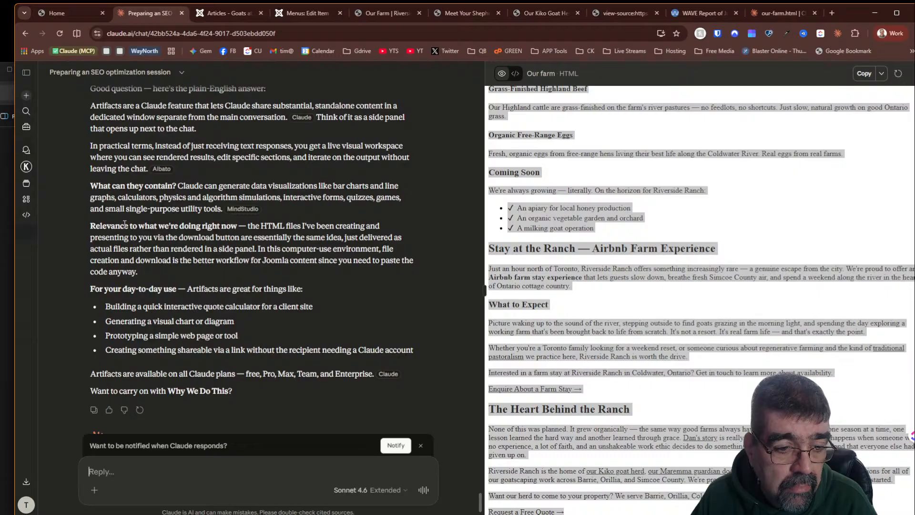
text(how)
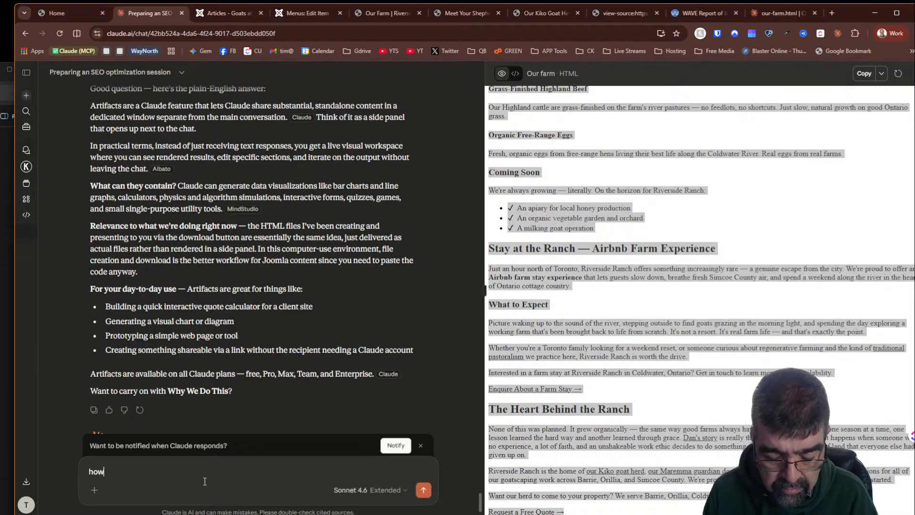
text( do i use )
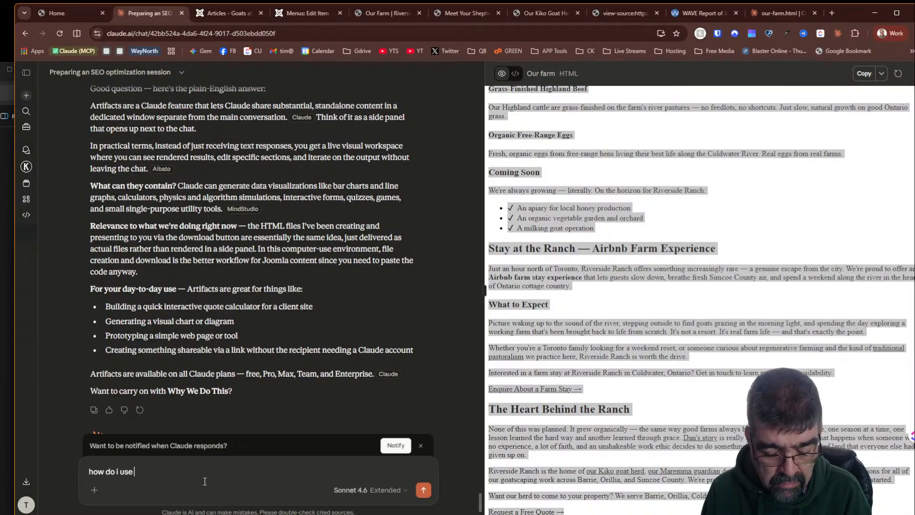
text(artifacts i)
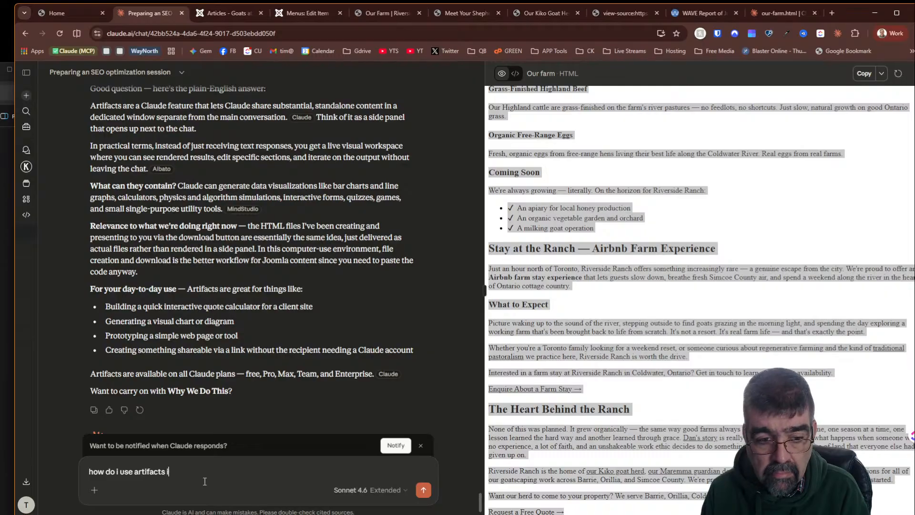
text(f I ahve)
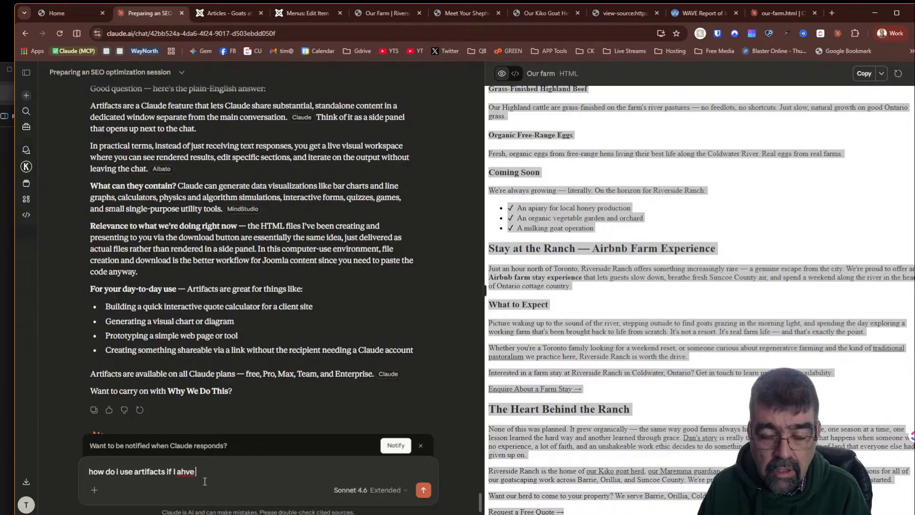
click(881, 74)
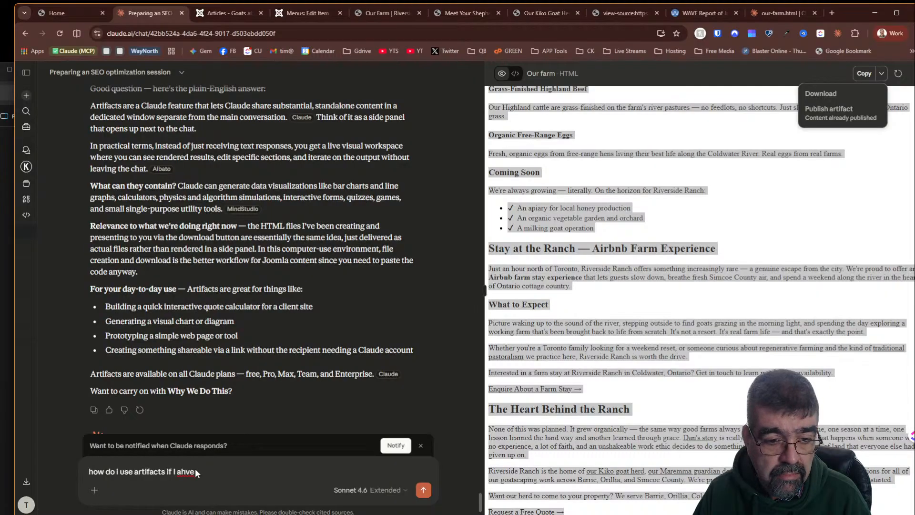
double_click(182, 473)
text(pu)
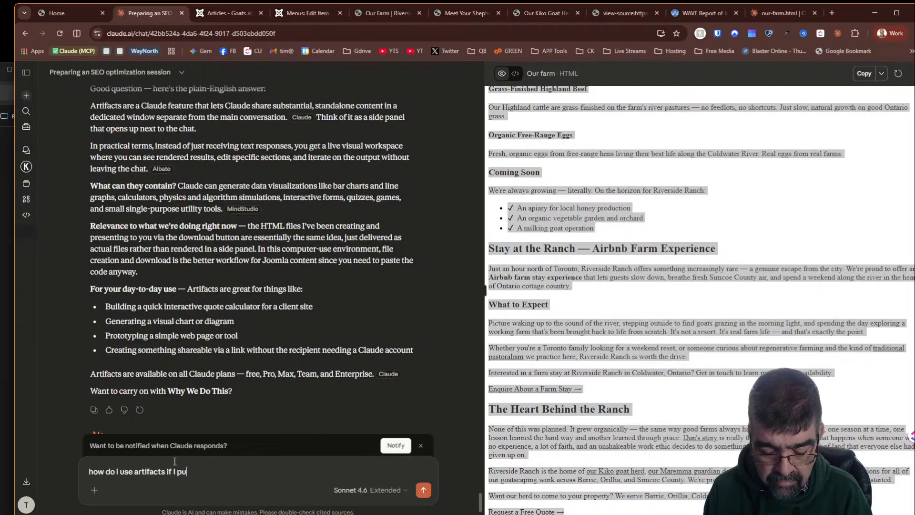
text(blished them )
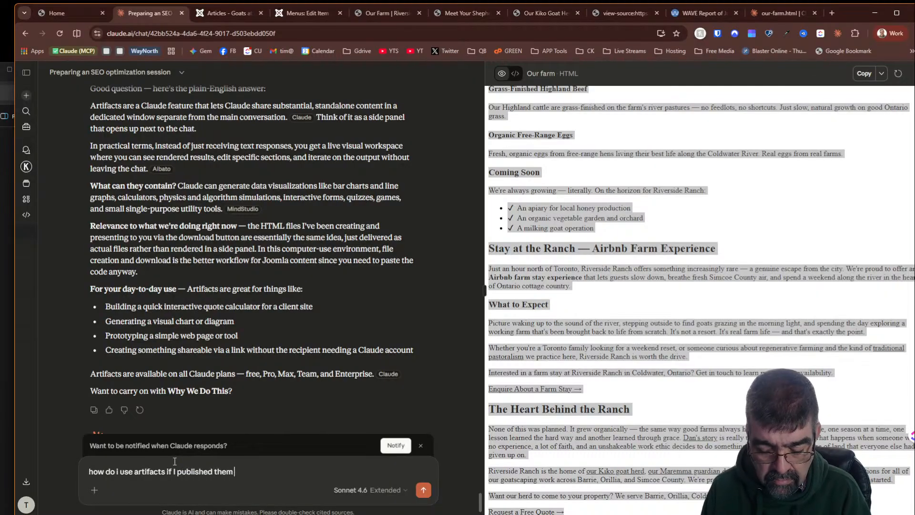
text(- what does that do?)
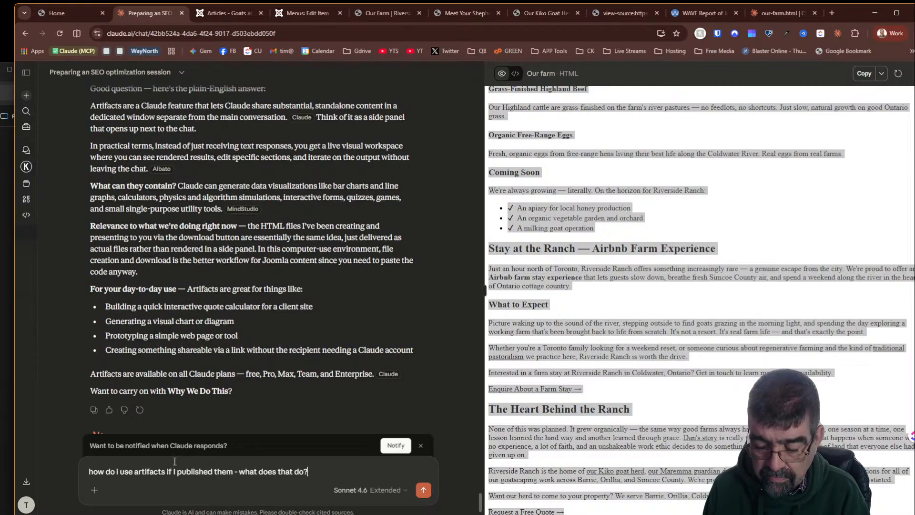
key(Return)
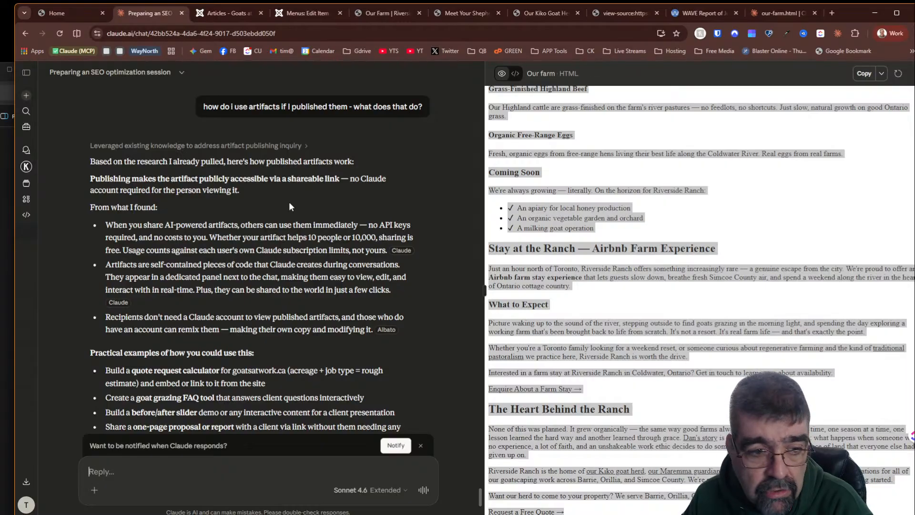
- Reply "yes, lat page now" so Claude generates the Why We Do This page
scroll(289, 201, down, 2)
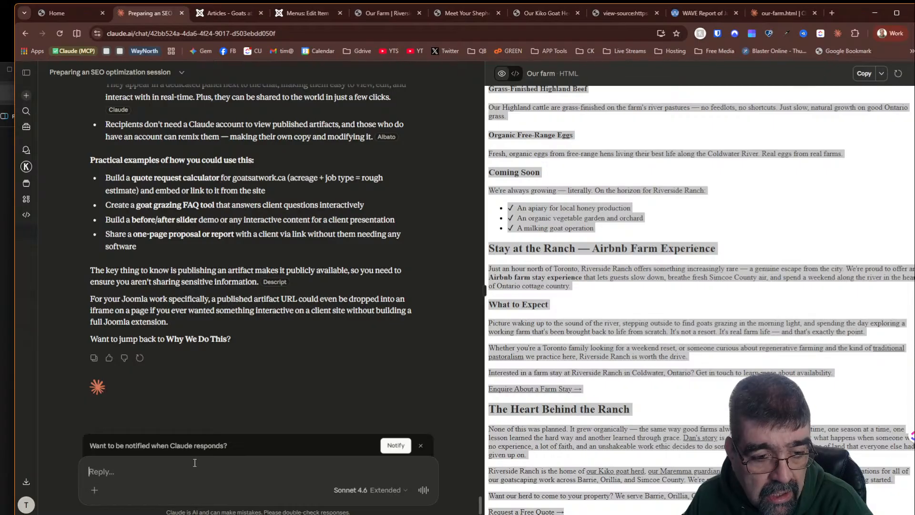
text(ye)
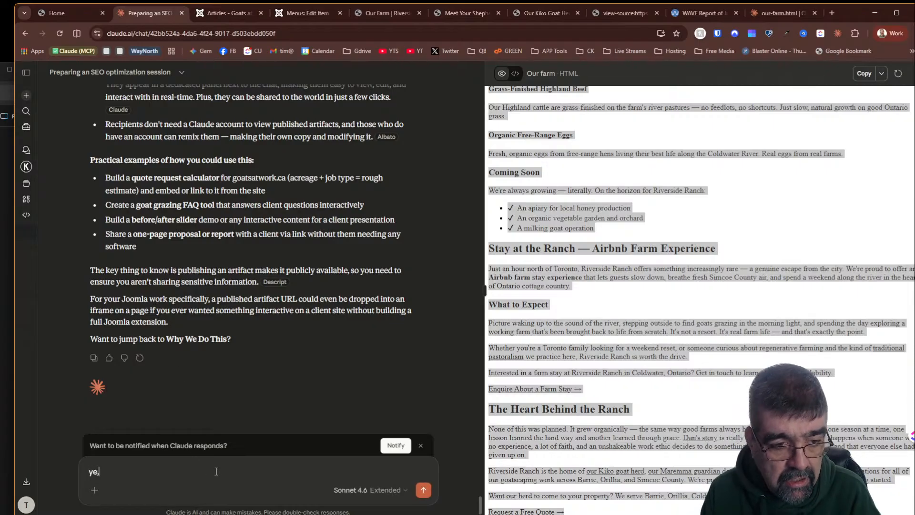
key(BackSpace)
key(BackSpace)
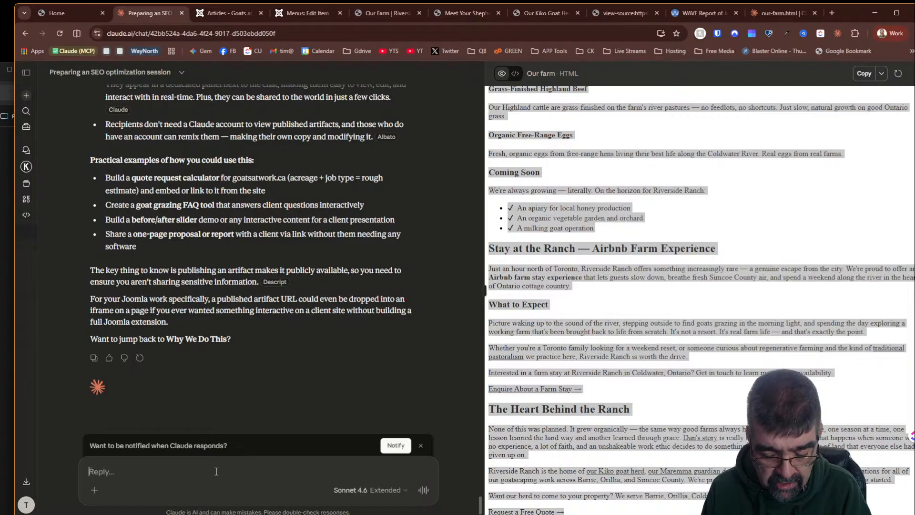
text(yes, lat page )
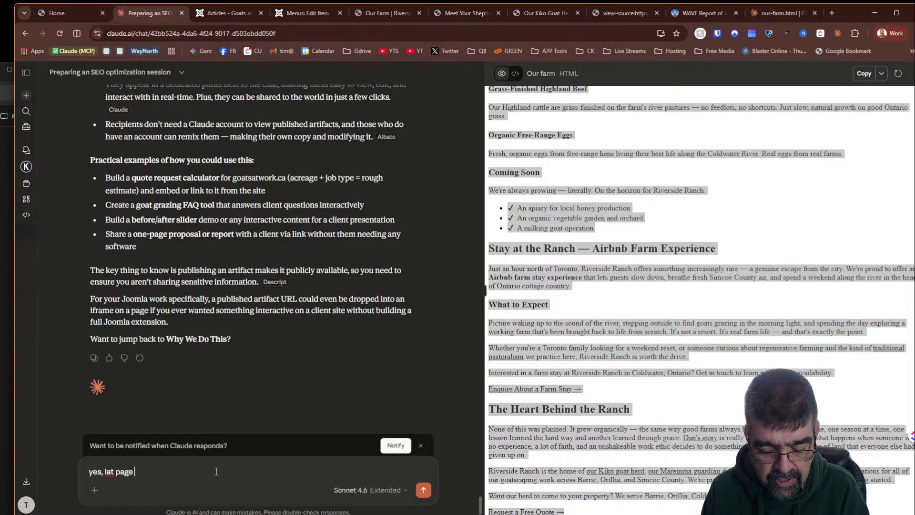
text(now)
key(Return)
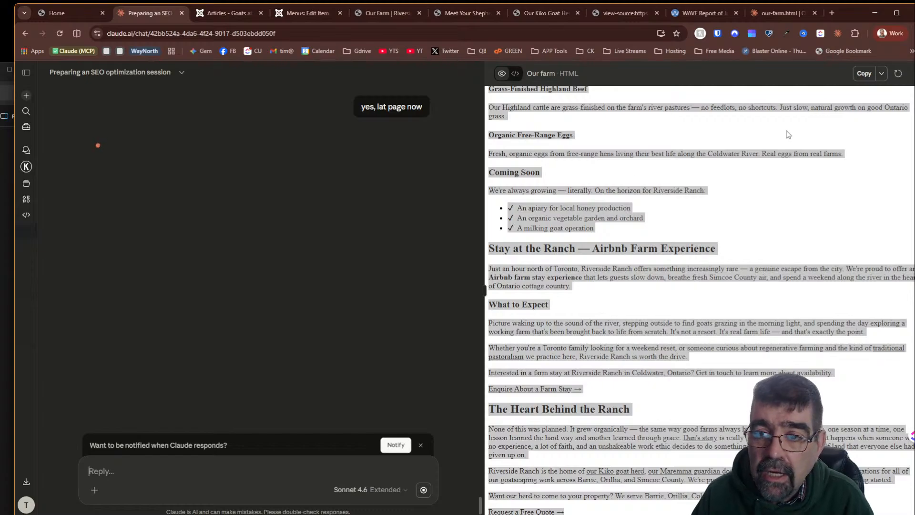
- Inspect the published Our Farm artifact page and its Customize Artifact option, cancelling the dialog
click(881, 73)
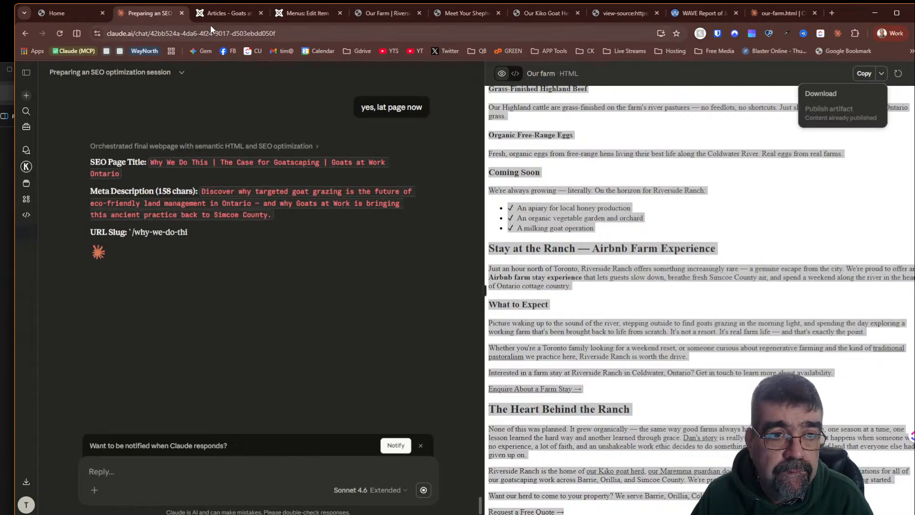
click(781, 13)
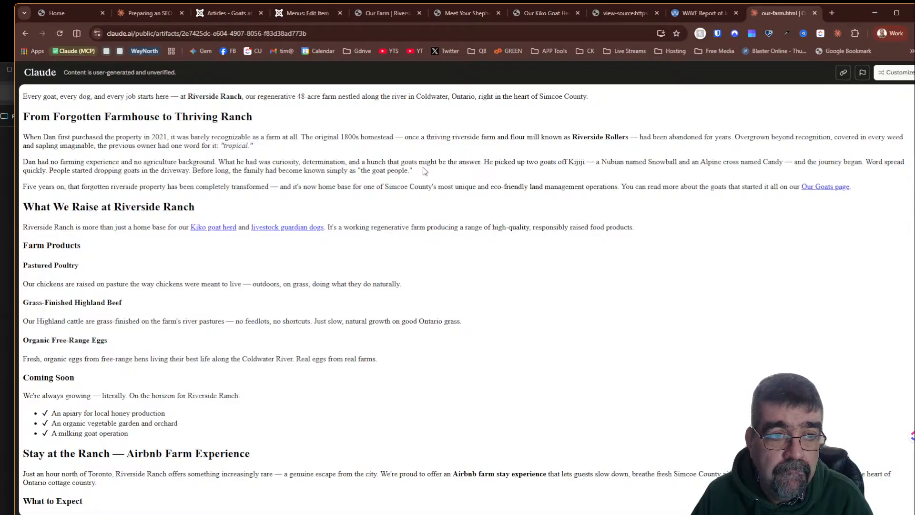
click(888, 71)
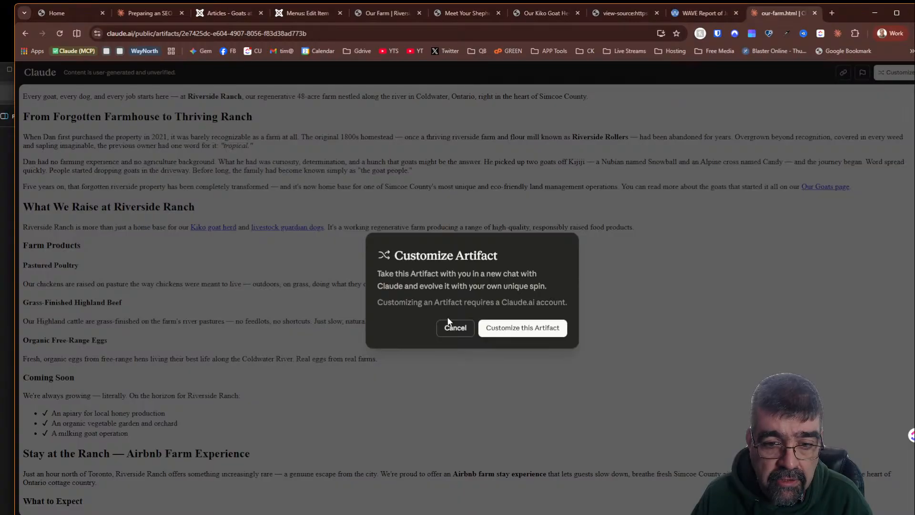
click(450, 329)
scroll(437, 305, down, 3)
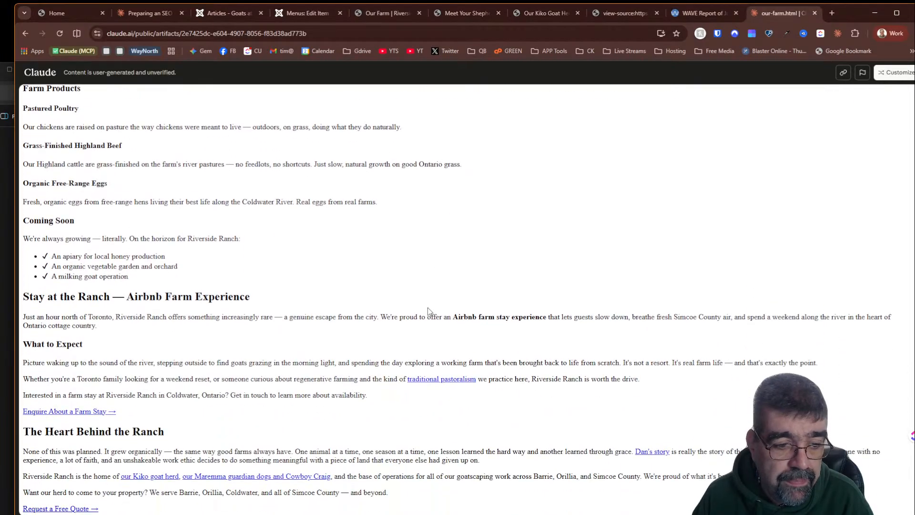
scroll(438, 305, up, 3)
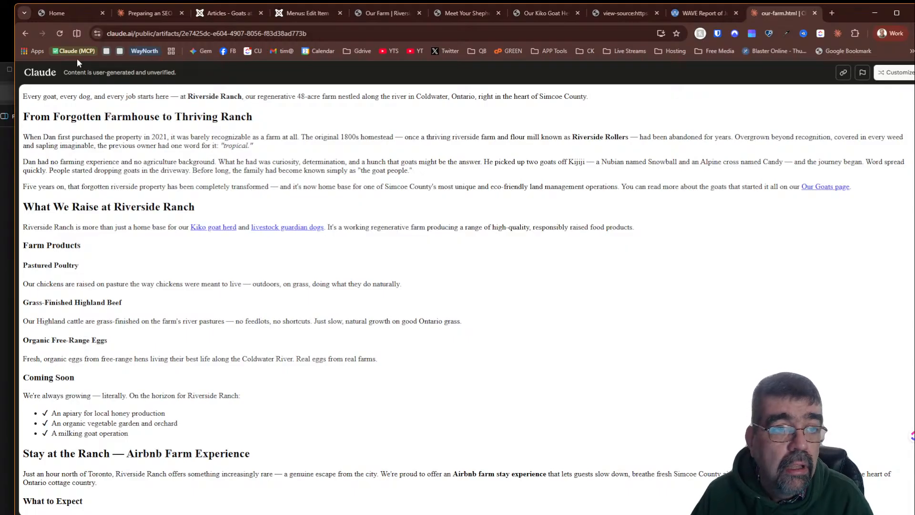
click(712, 13)
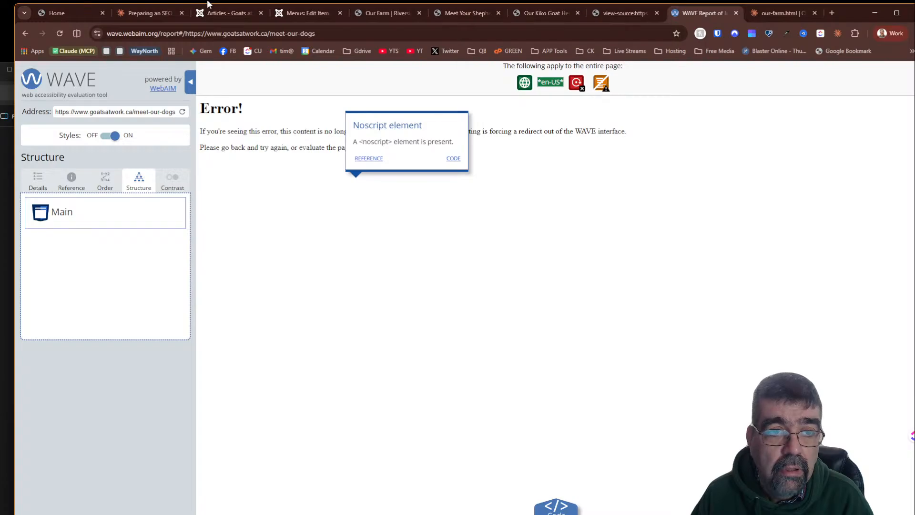
click(133, 13)
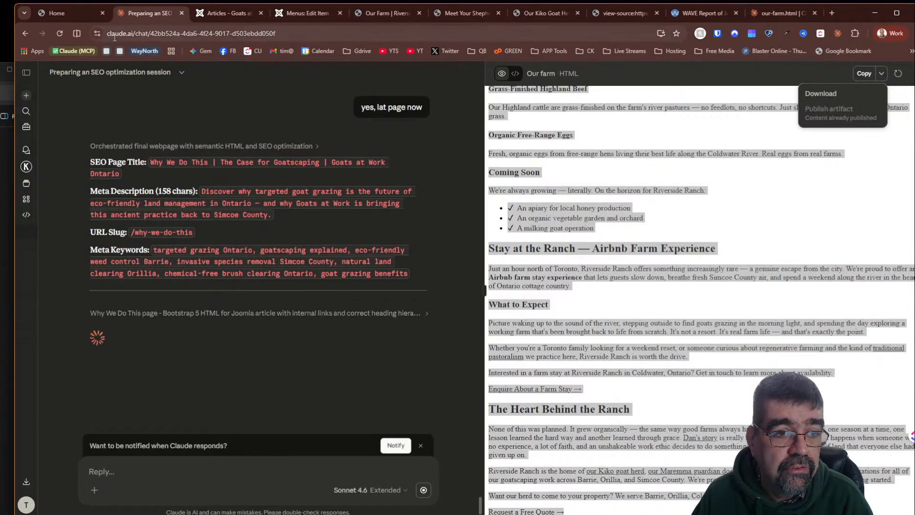
- Create a new Joomla article titled "Why We Do this"
click(223, 14)
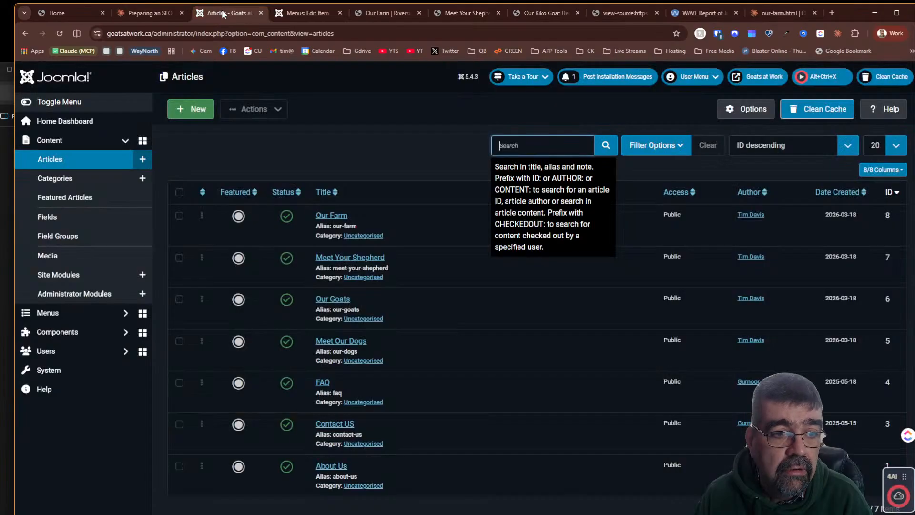
click(196, 107)
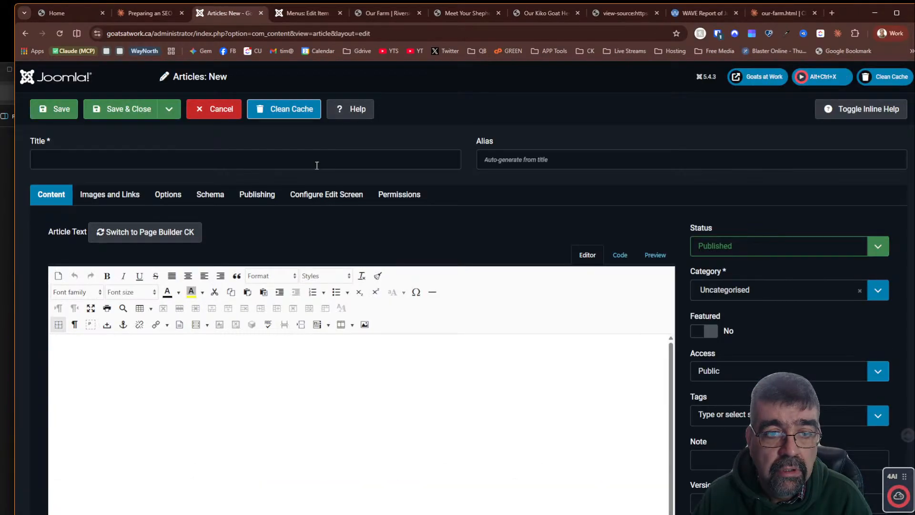
click(285, 156)
text(W)
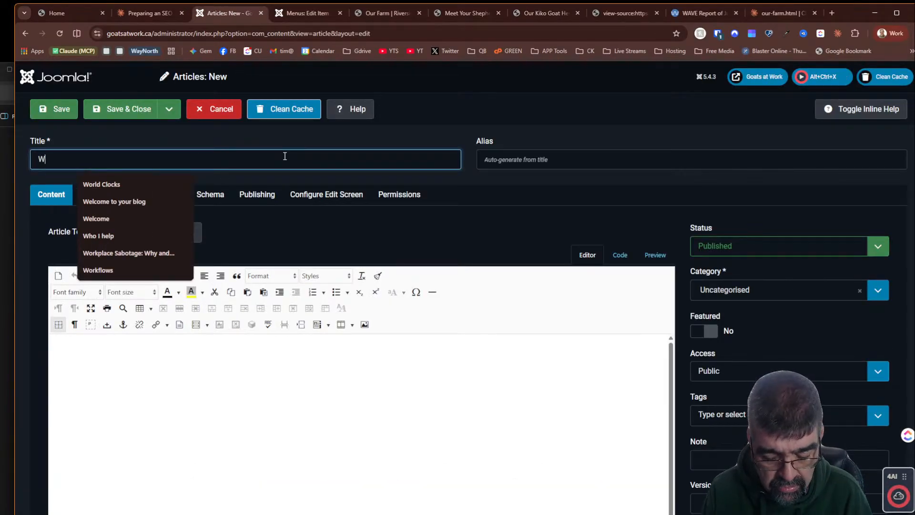
text(hy We Do this)
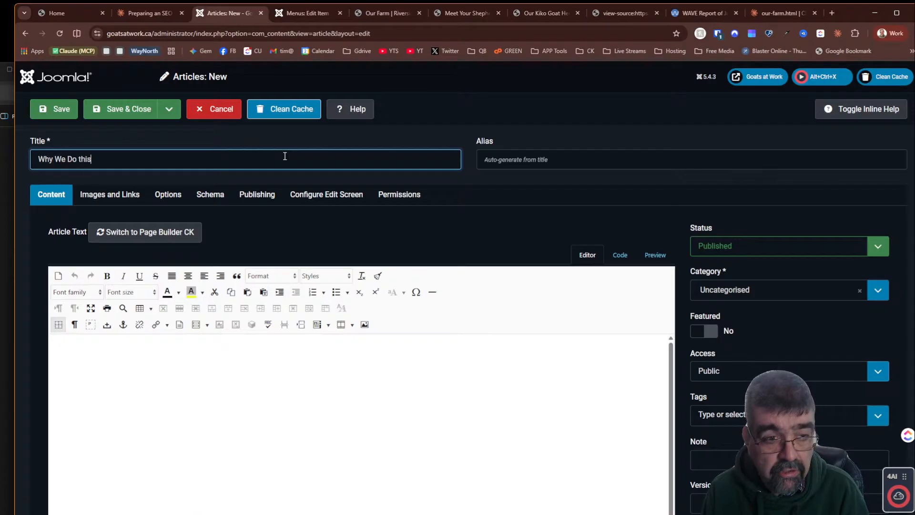
- Copy Claude's meta description for the page and paste it into the article's Meta Description field
click(143, 13)
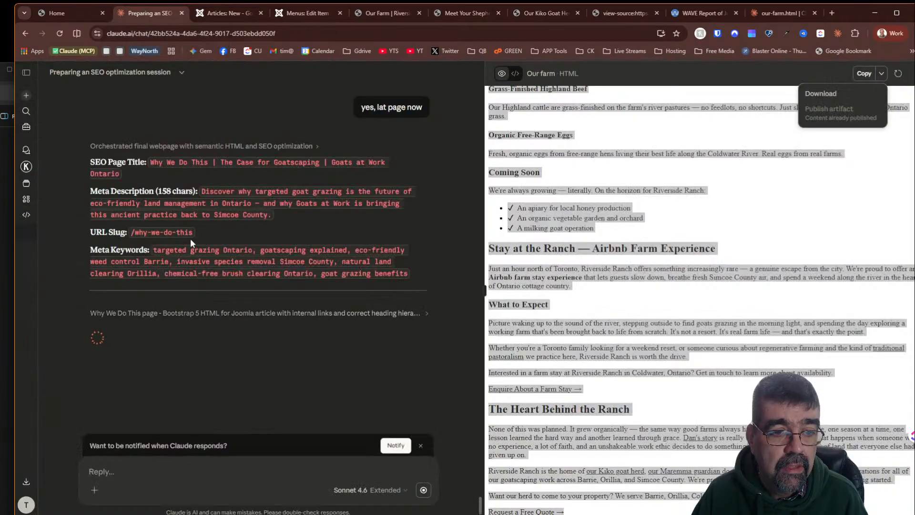
click(200, 190)
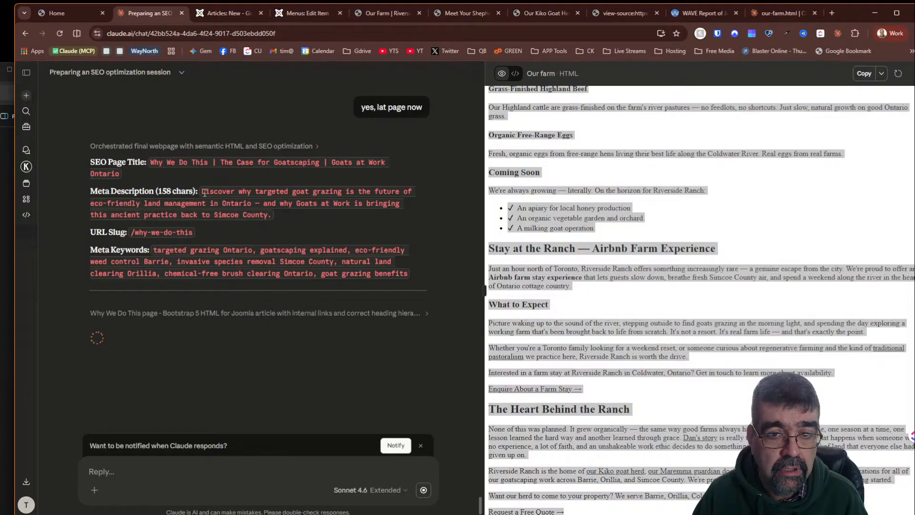
triple_click(254, 208)
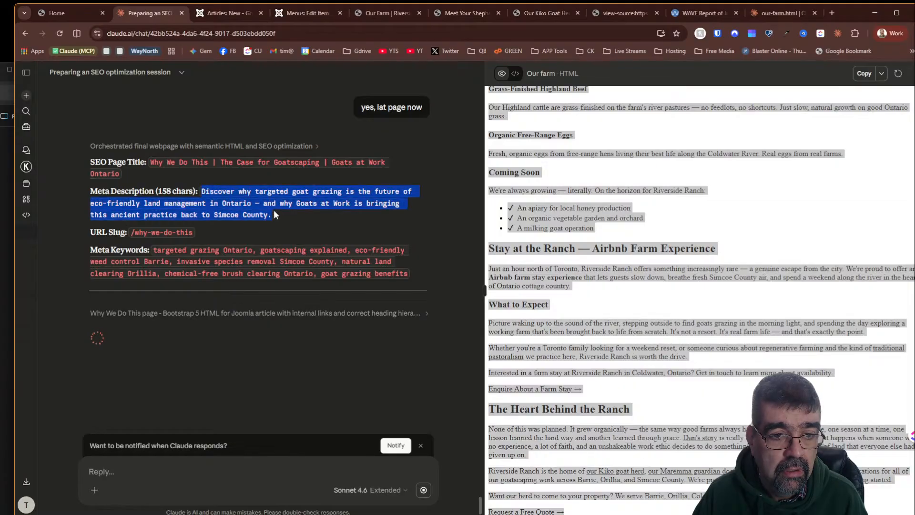
right_click(255, 208)
click(259, 219)
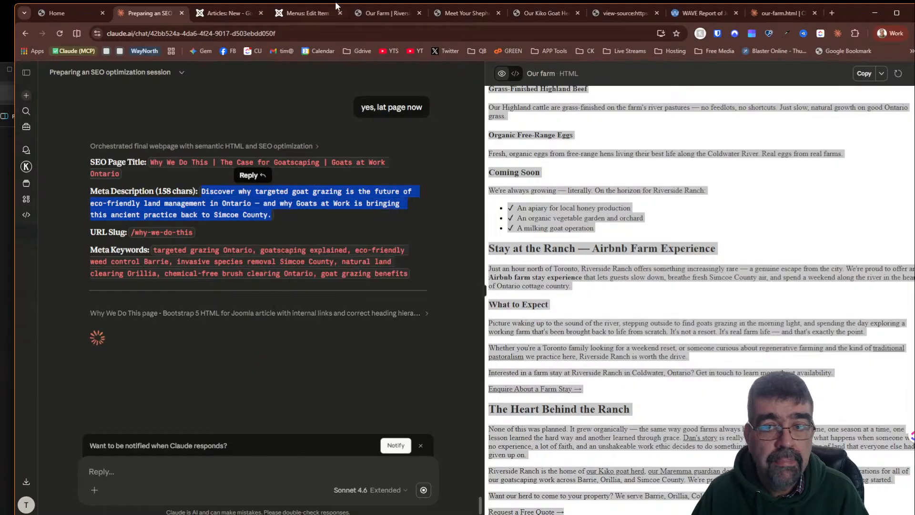
click(224, 12)
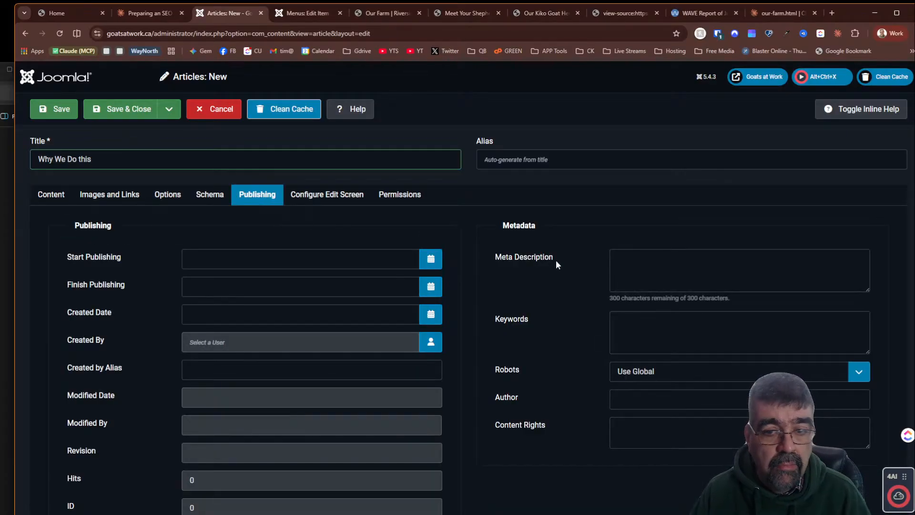
click(637, 266)
key(ctrl+v)
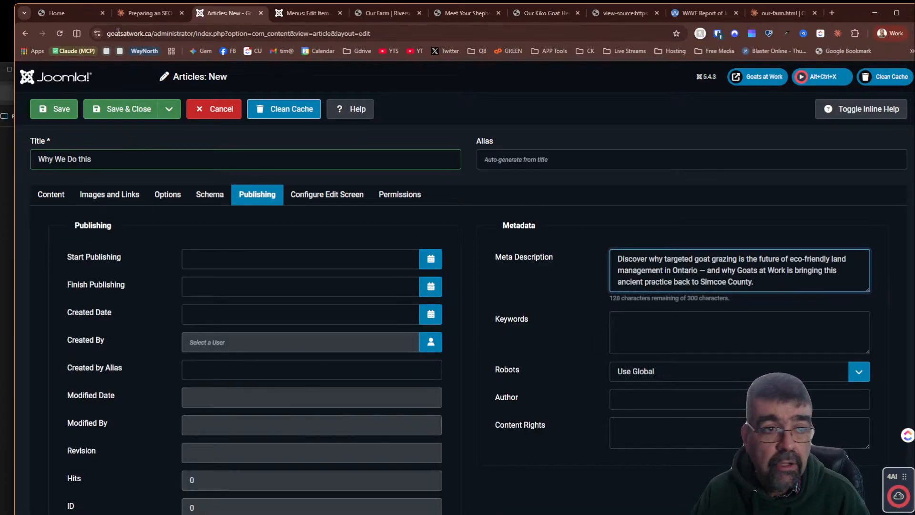
- Copy Claude's meta keywords for the page and paste them into the article's Keywords field
click(146, 12)
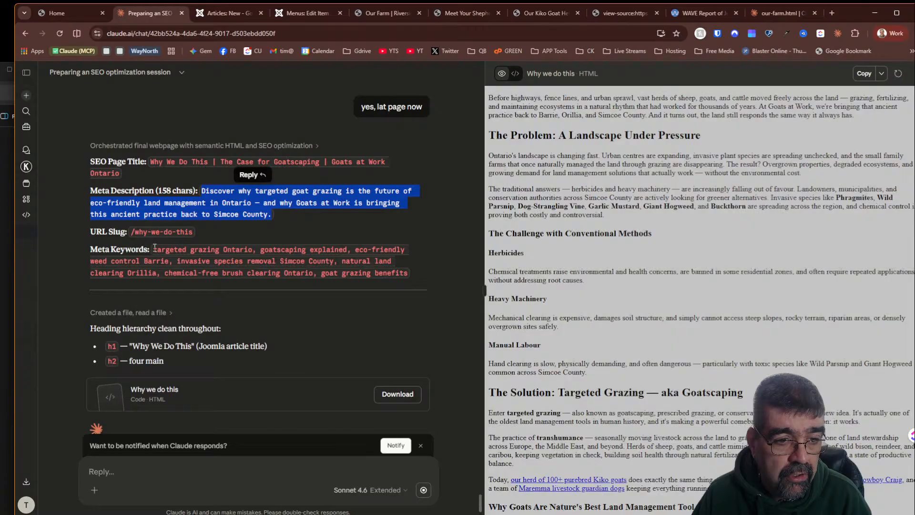
drag(153, 249, 407, 274)
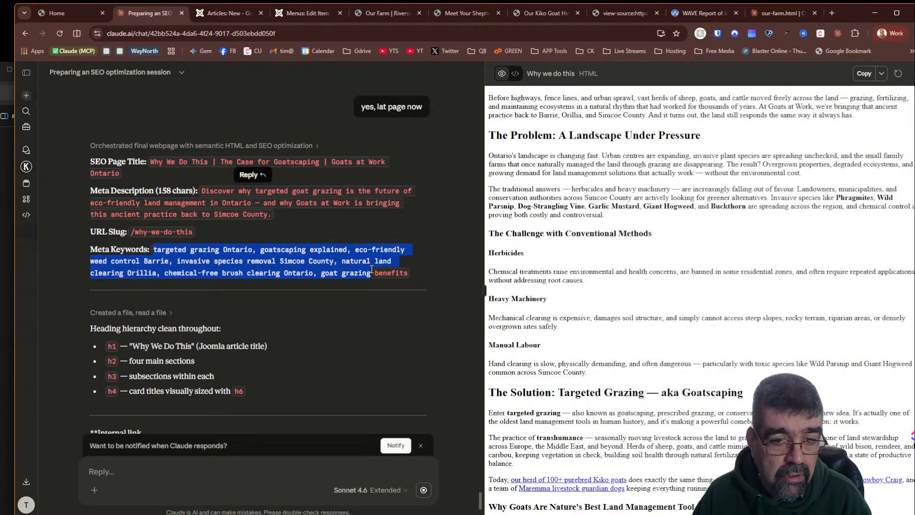
right_click(406, 274)
click(392, 282)
click(235, 14)
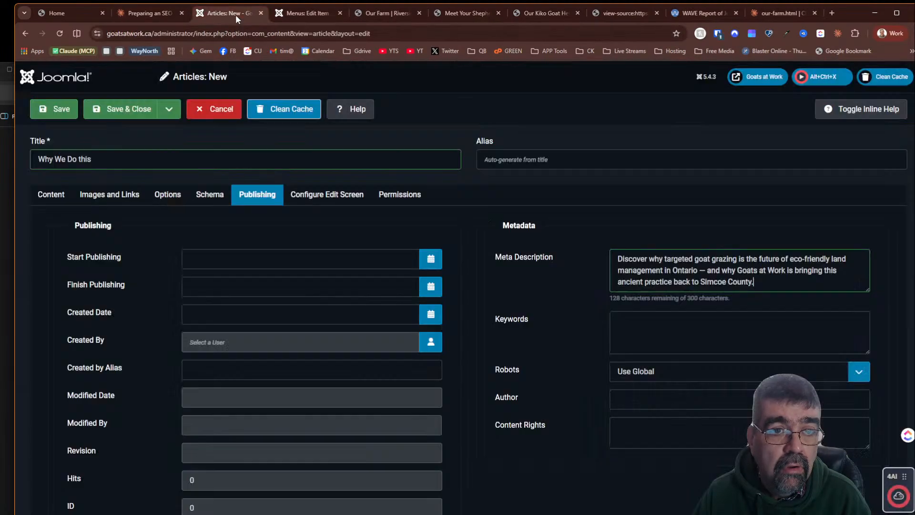
click(642, 336)
key(ctrl+v)
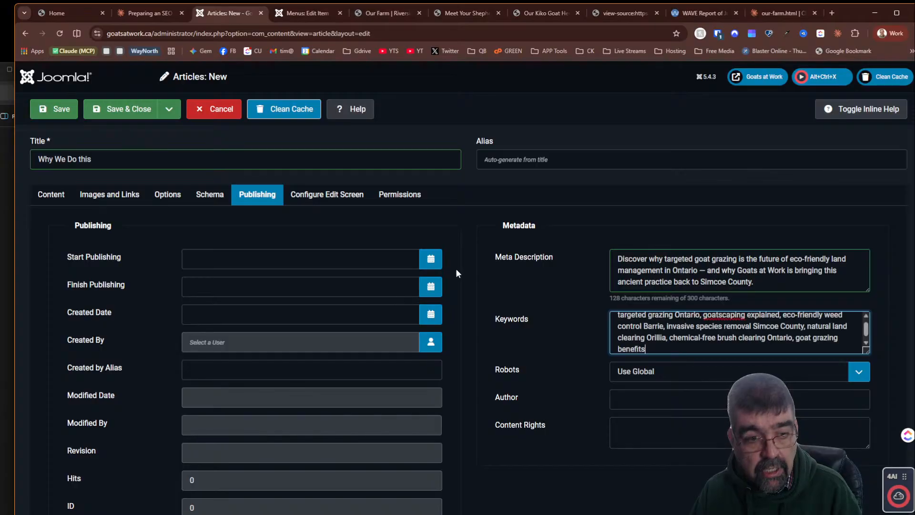
- Copy the Why We Do This HTML from Claude's artifact and paste it into the article text in code view
click(50, 195)
click(127, 13)
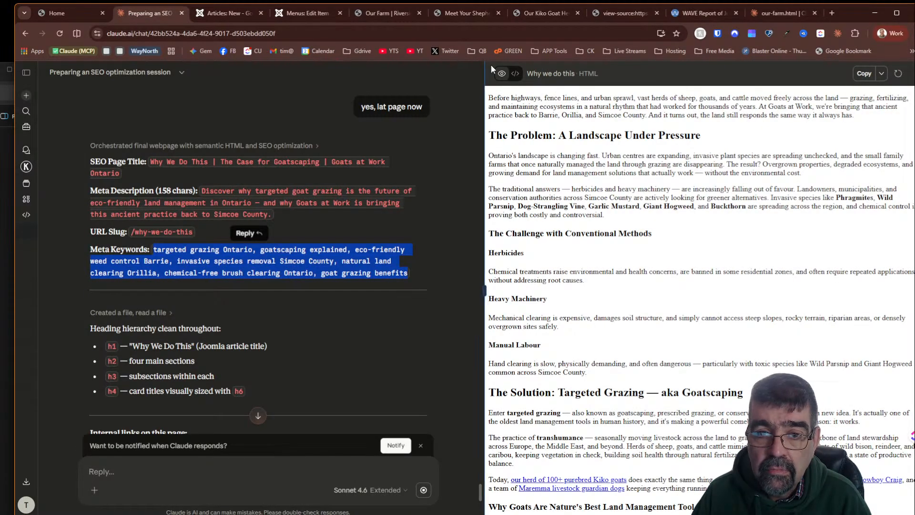
click(515, 74)
click(862, 75)
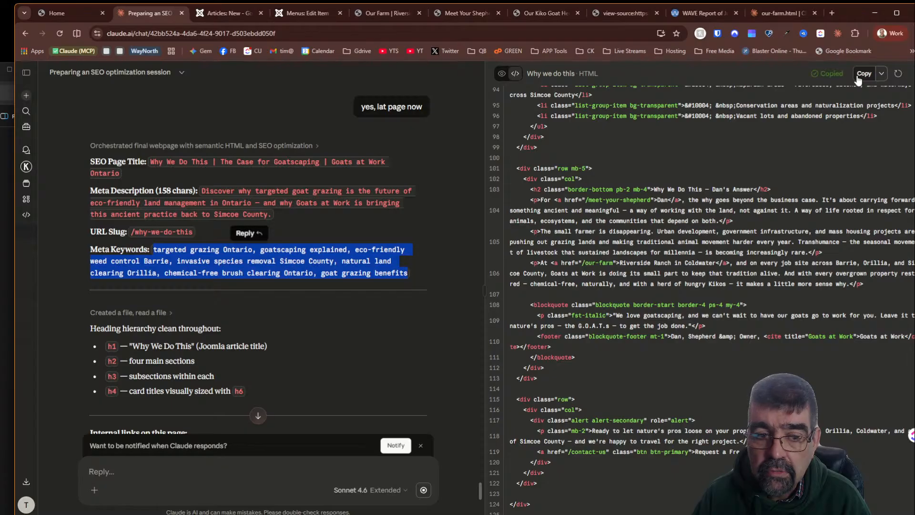
click(227, 13)
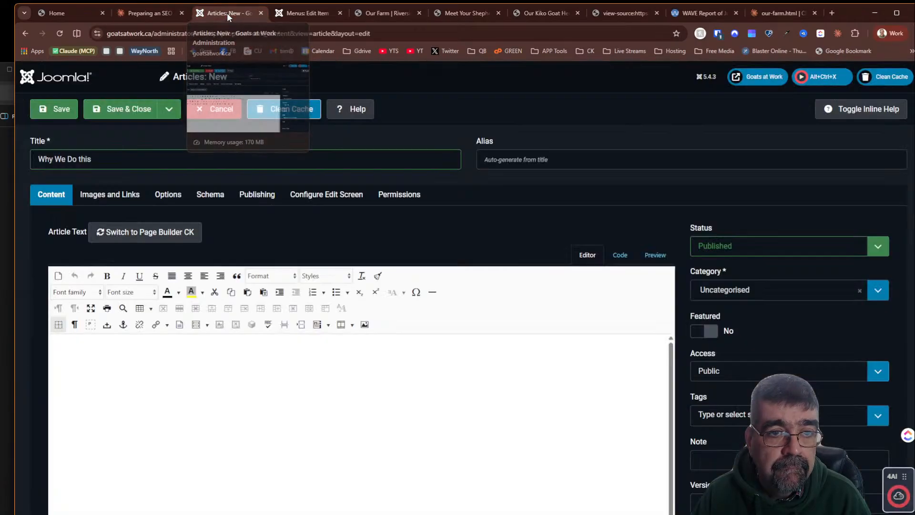
click(620, 255)
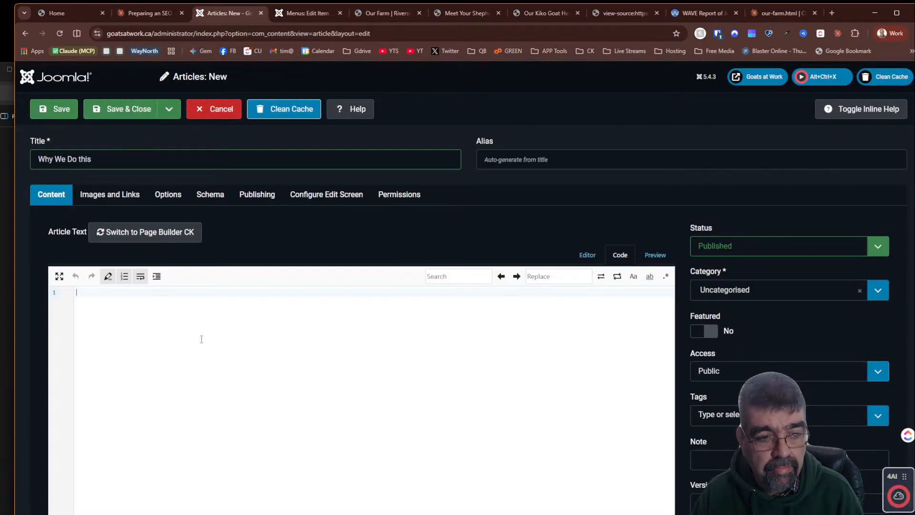
key(ctrl+v)
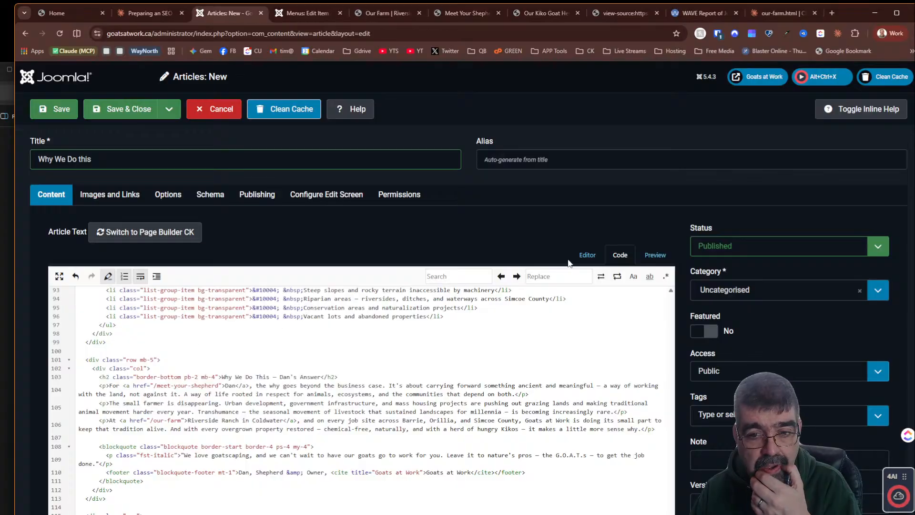
- Review the pasted content in the visual editor, then save and close the article
click(587, 255)
scroll(446, 363, down, 20)
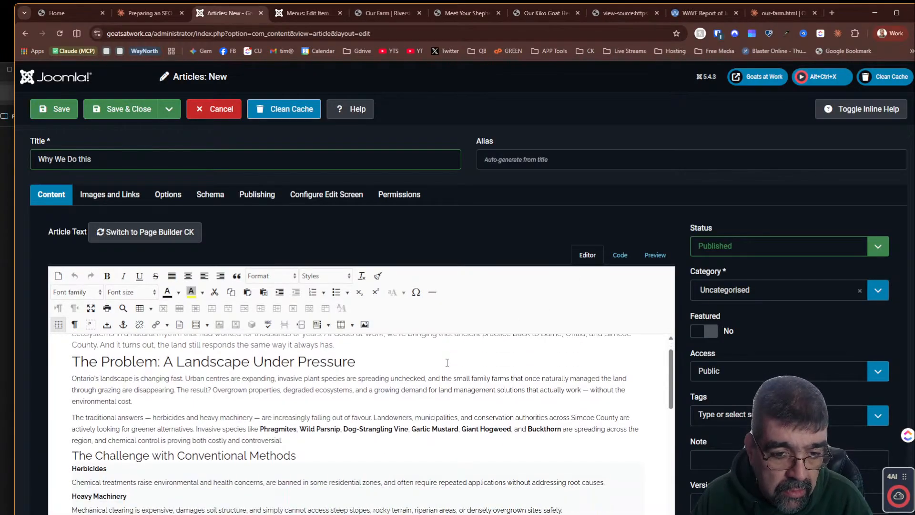
scroll(445, 365, down, 3)
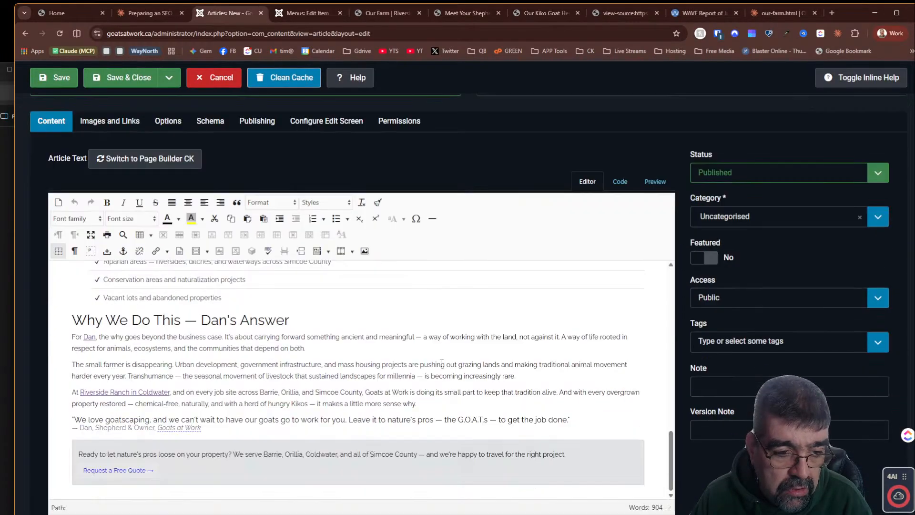
scroll(442, 363, up, 20)
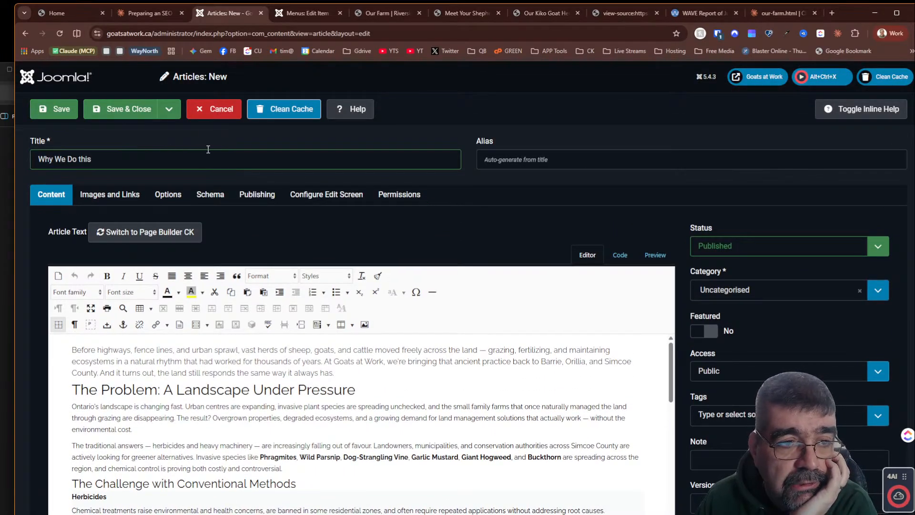
click(111, 118)
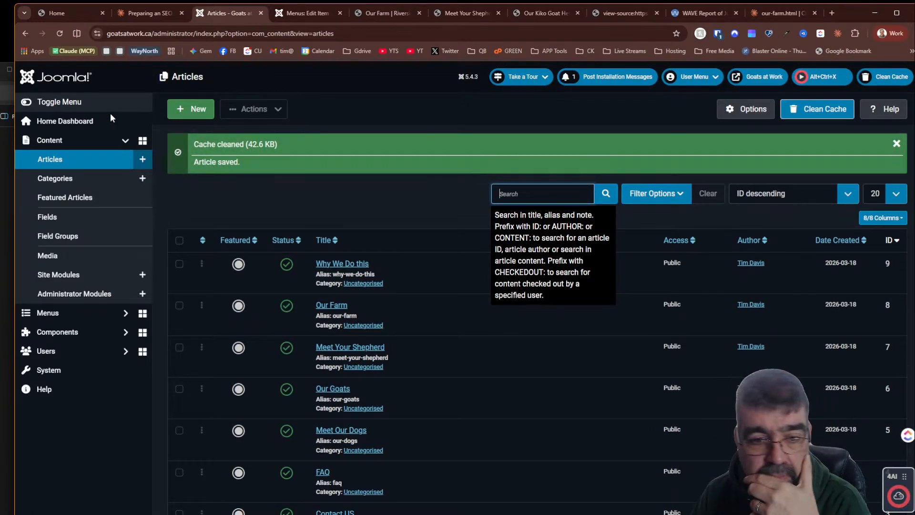
- Close the Our Farm menu item and start a new main-menu item titled "Why We Do this"
click(404, 205)
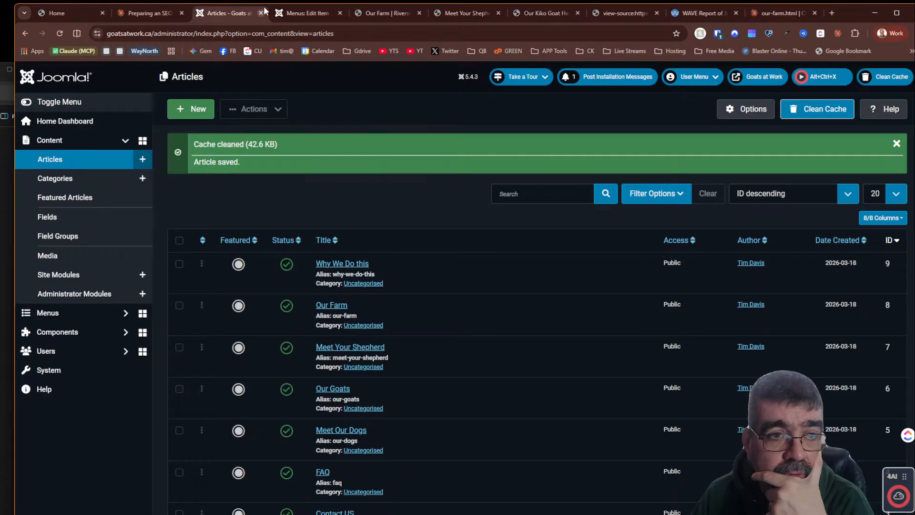
click(310, 11)
click(212, 110)
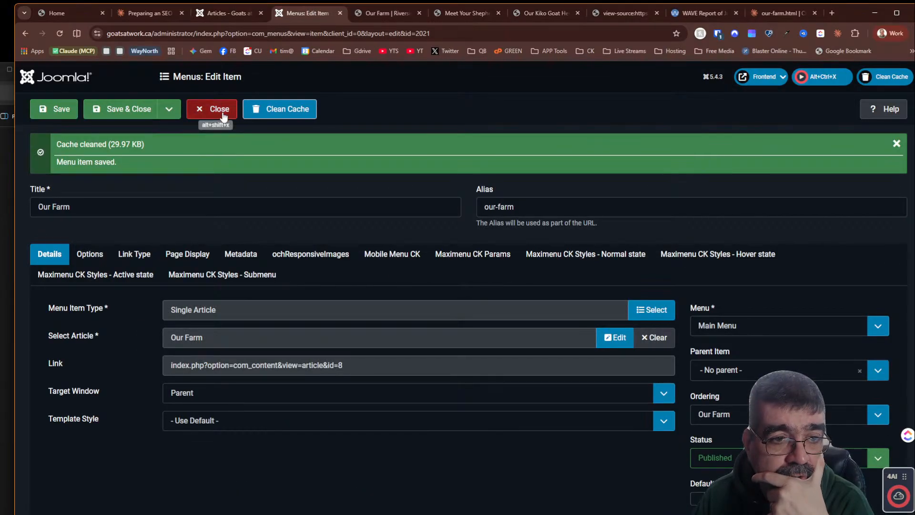
click(182, 112)
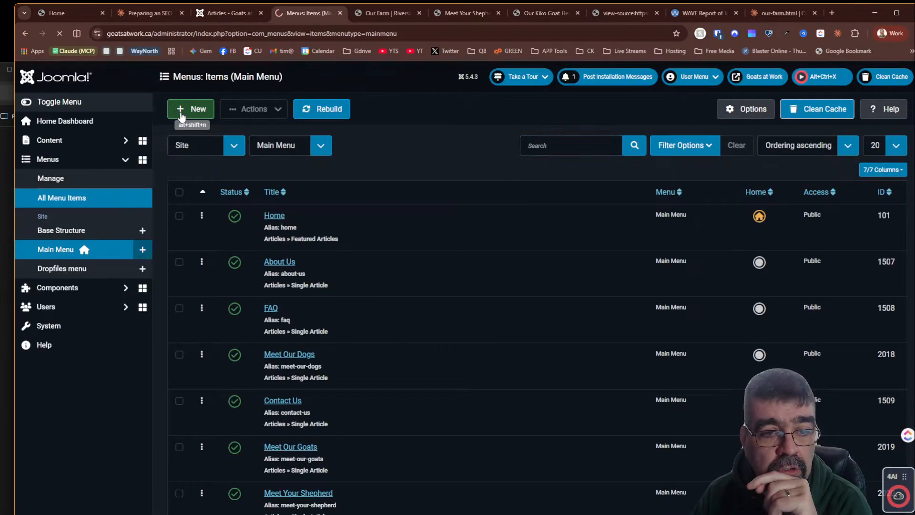
click(97, 153)
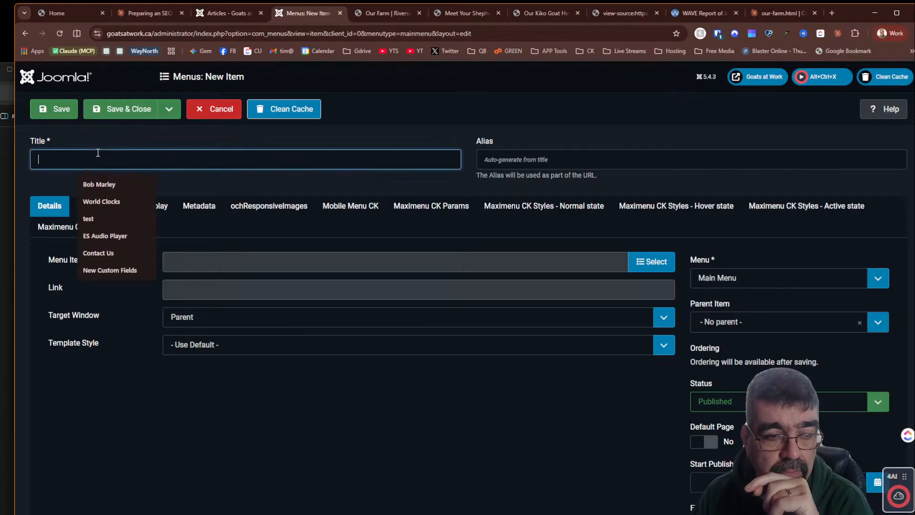
text(Why We)
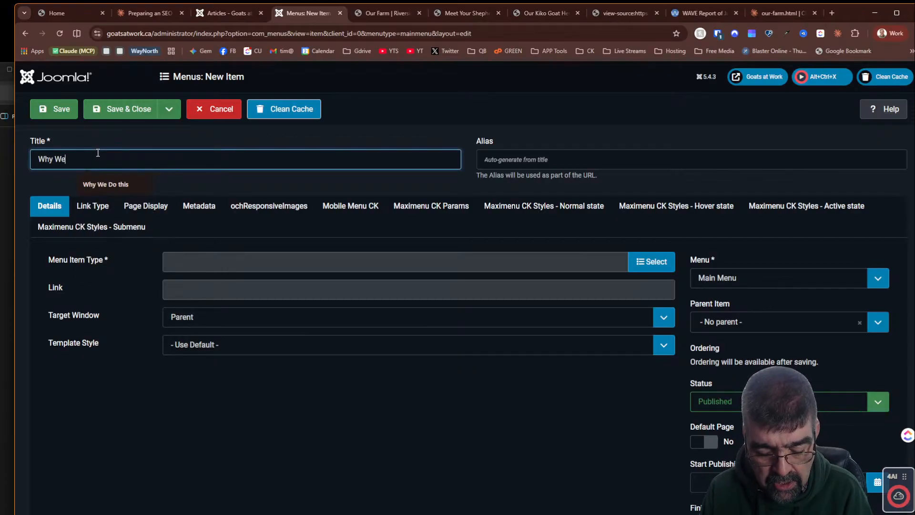
text( Do this)
key(Tab)
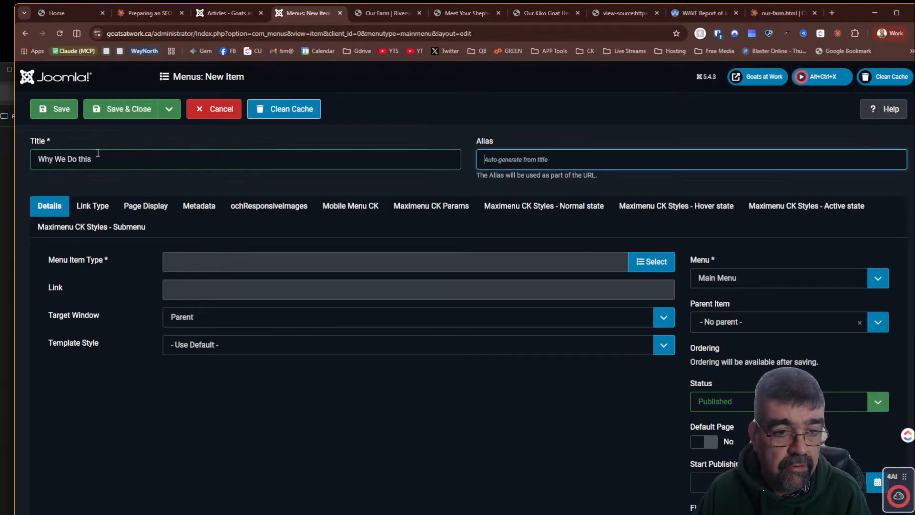
- Set the menu item type to Single Article and select the Why We Do this article
click(650, 262)
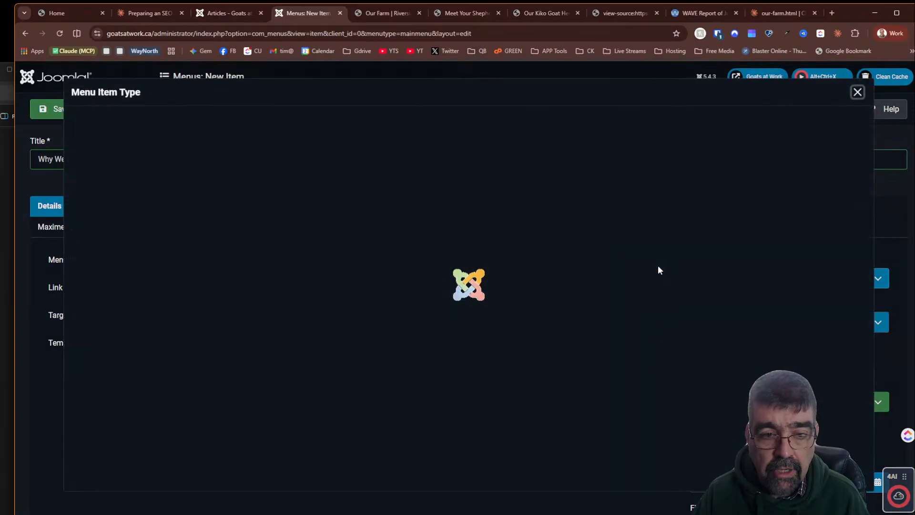
click(114, 161)
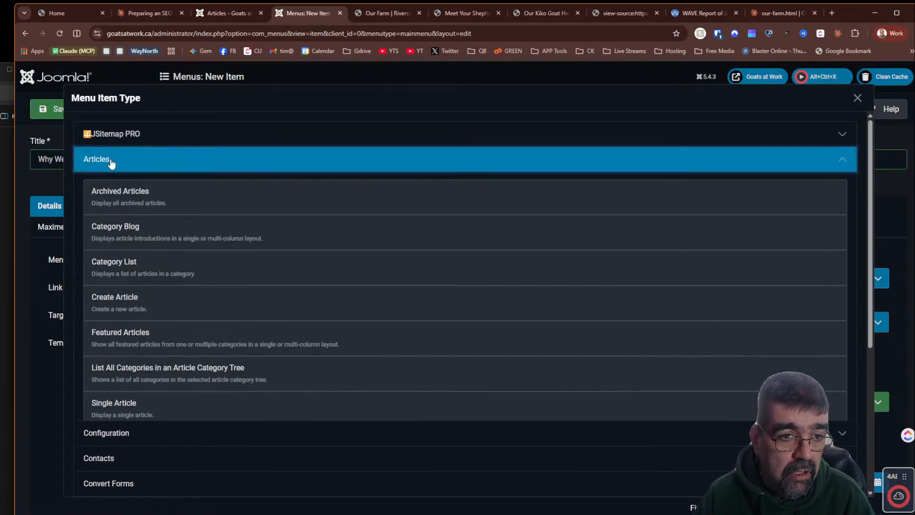
click(122, 412)
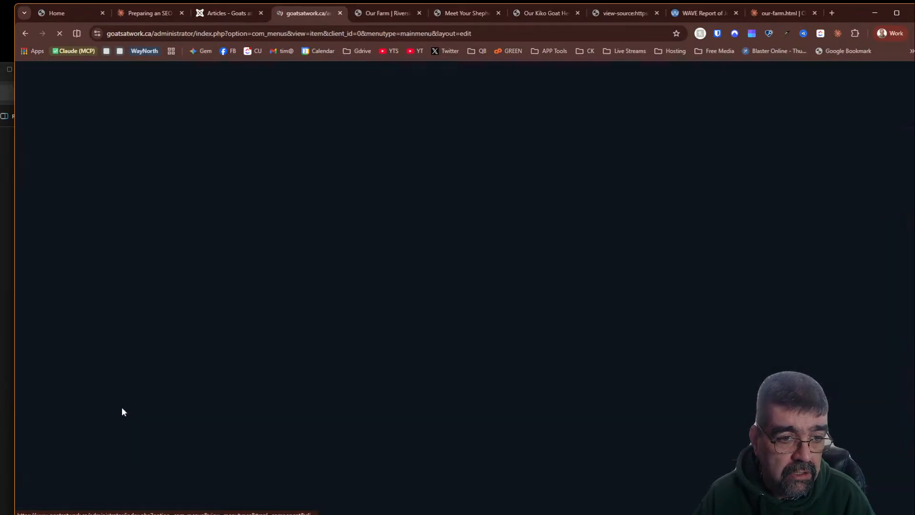
click(593, 289)
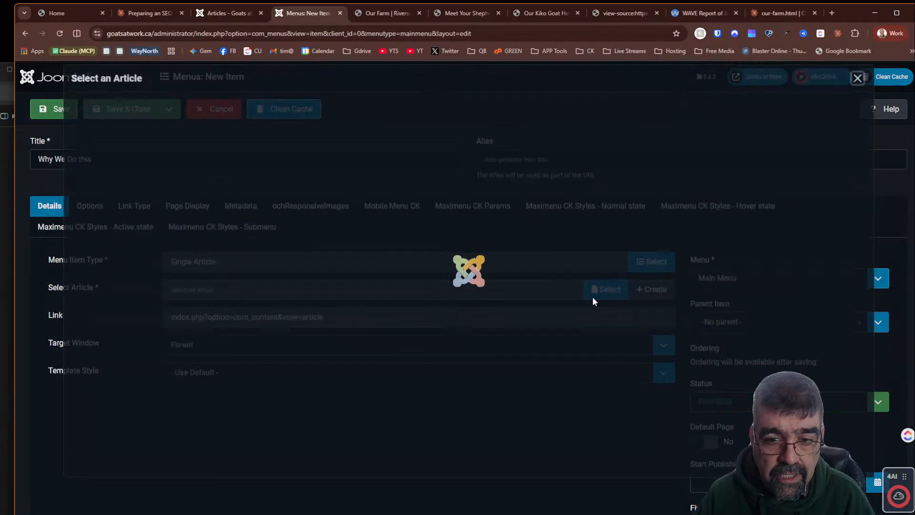
click(143, 175)
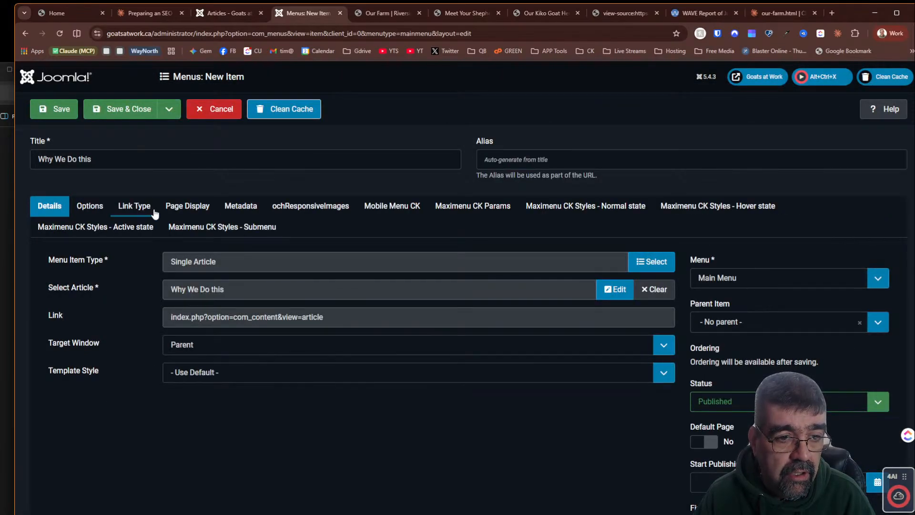
- Copy Claude's SEO page title into the menu item's Browser Page Title, then save and close the item
click(185, 211)
click(143, 13)
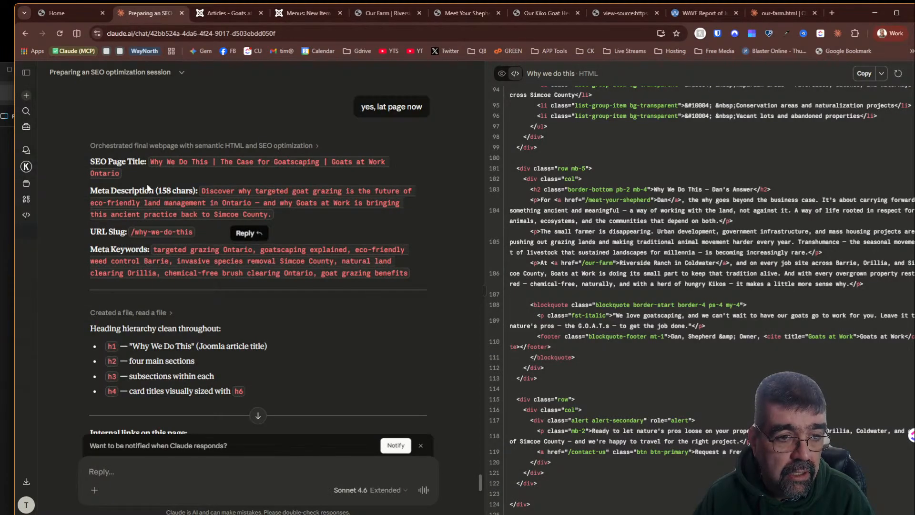
drag(151, 162, 116, 173)
right_click(128, 175)
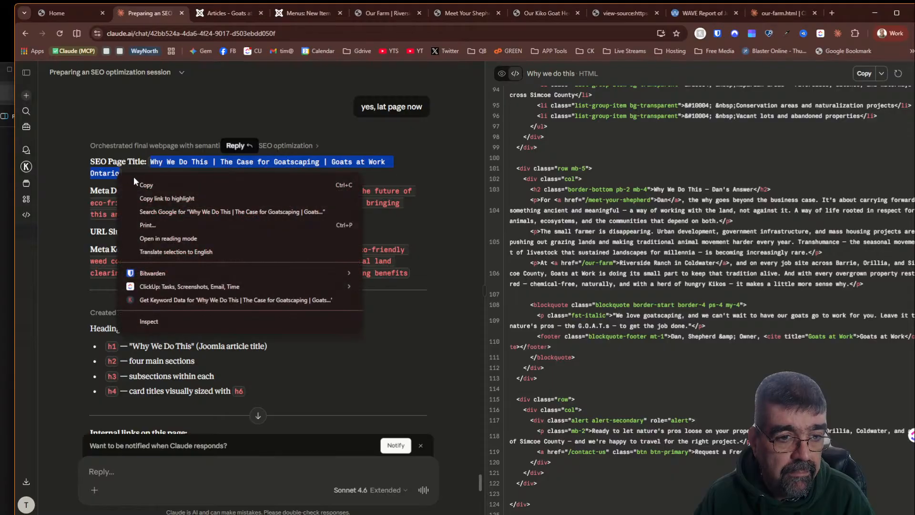
click(141, 183)
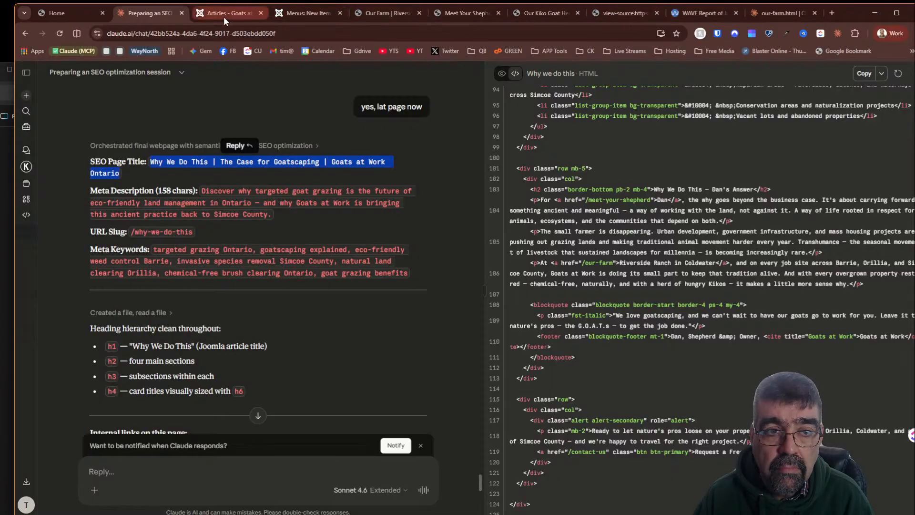
click(288, 14)
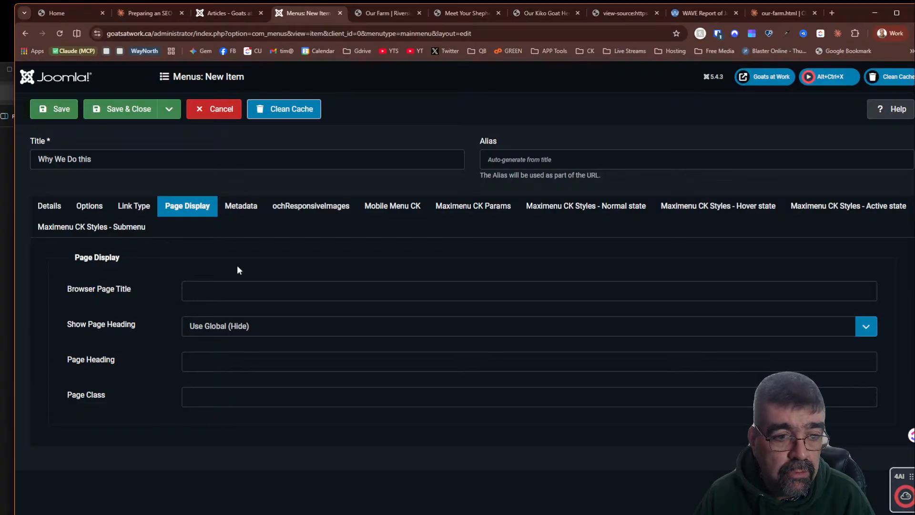
click(235, 290)
key(ctrl+v)
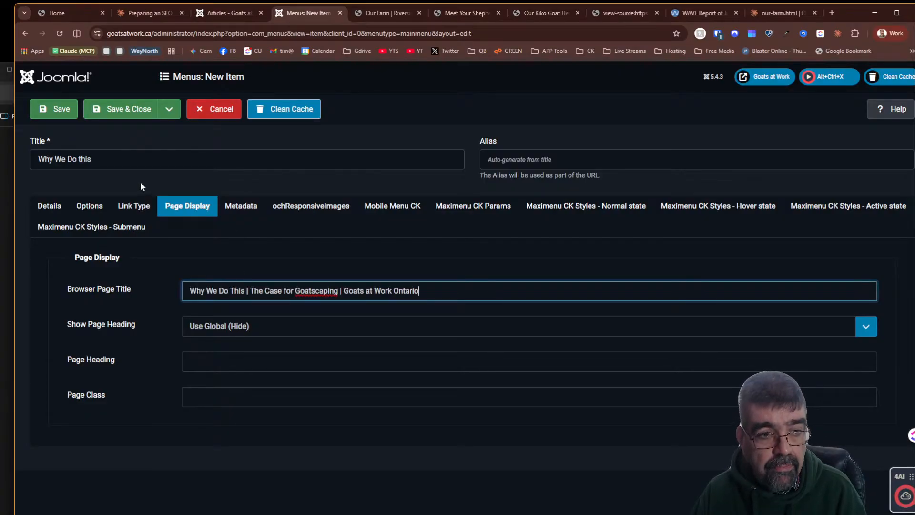
click(122, 112)
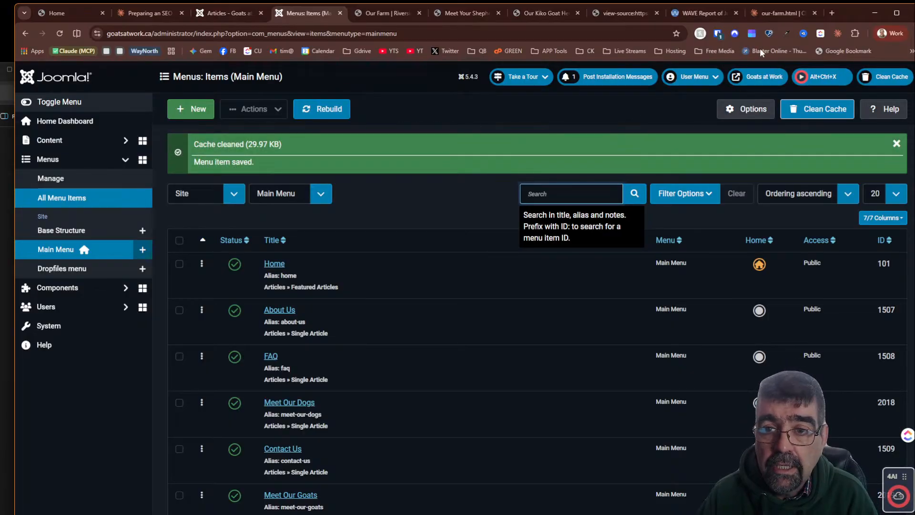
- Reload the live site and open the new Why We Do this page to review it
click(386, 13)
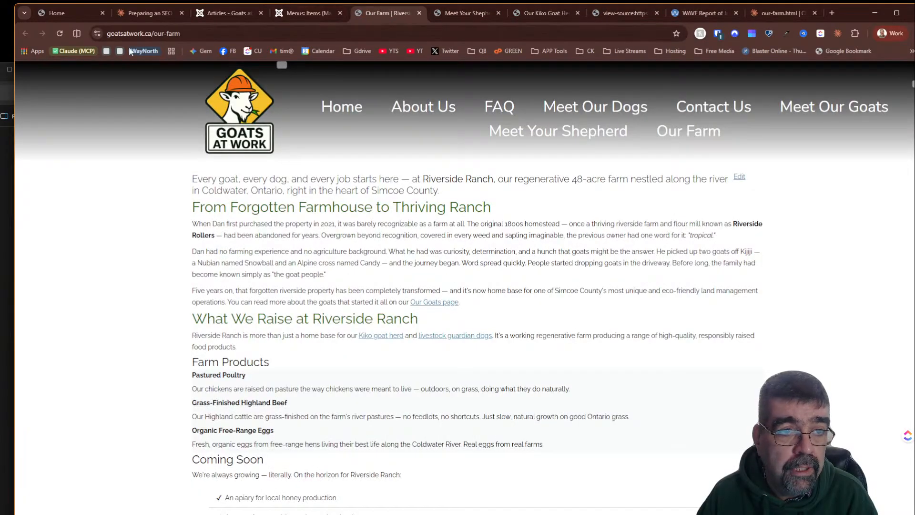
click(60, 33)
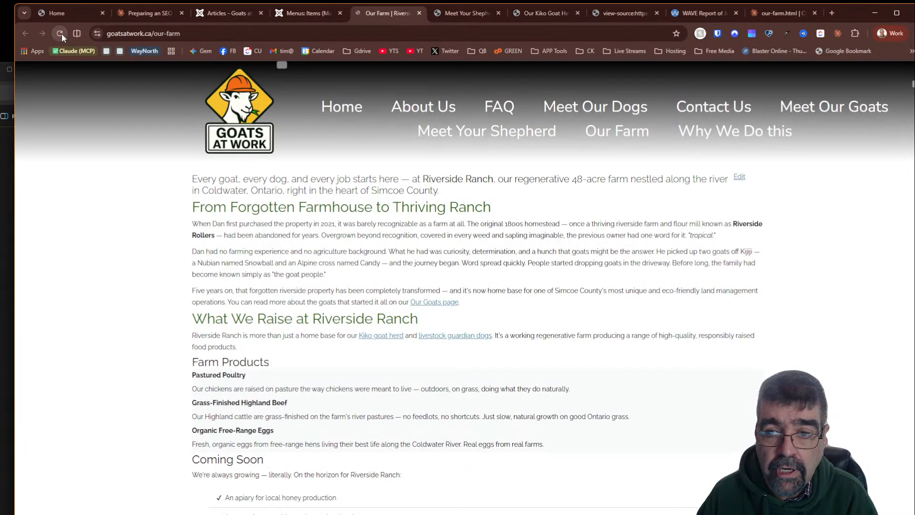
click(722, 131)
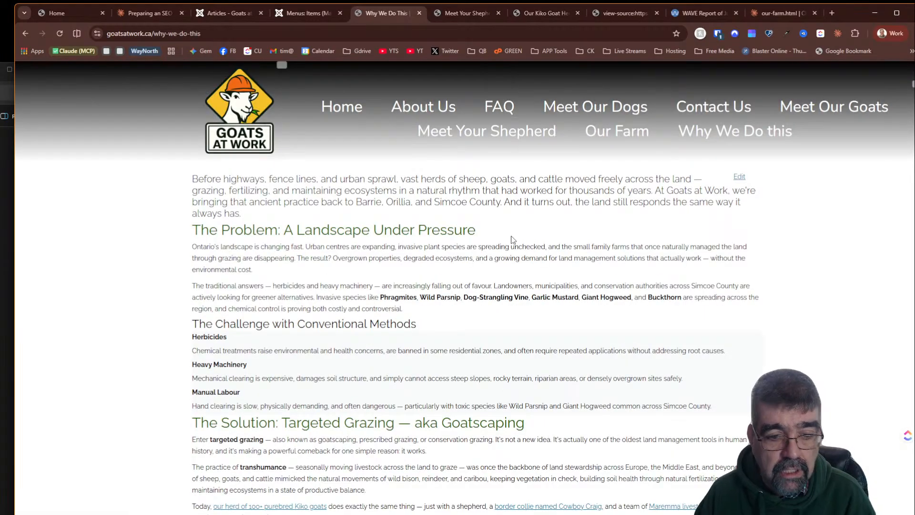
scroll(513, 240, down, 6)
scroll(512, 239, down, 5)
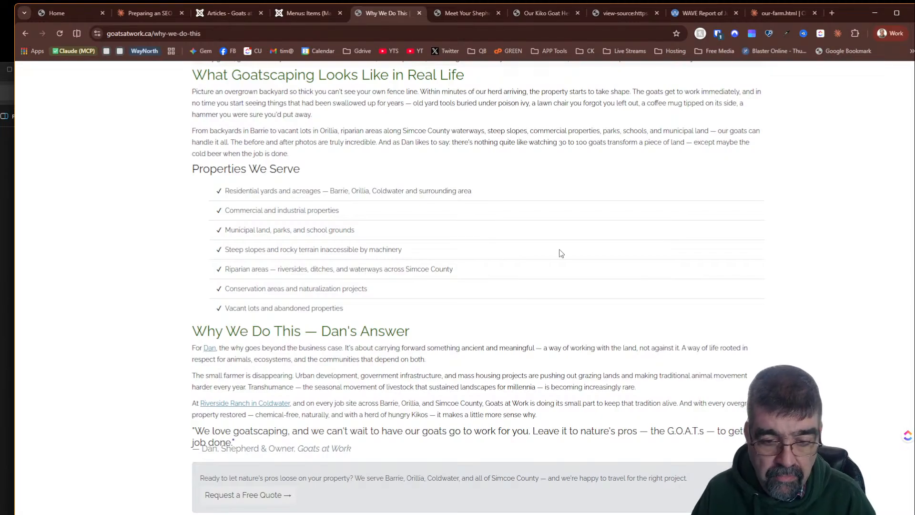
scroll(581, 281, down, 2)
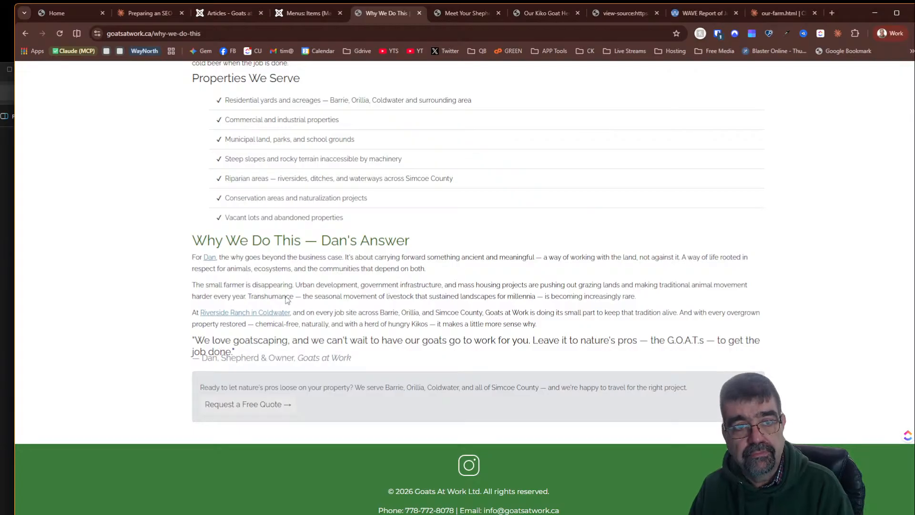
- Copy the Why We Do this page URL and run a WAVE accessibility report on it
click(213, 28)
key(ctrl+c)
right_click(214, 27)
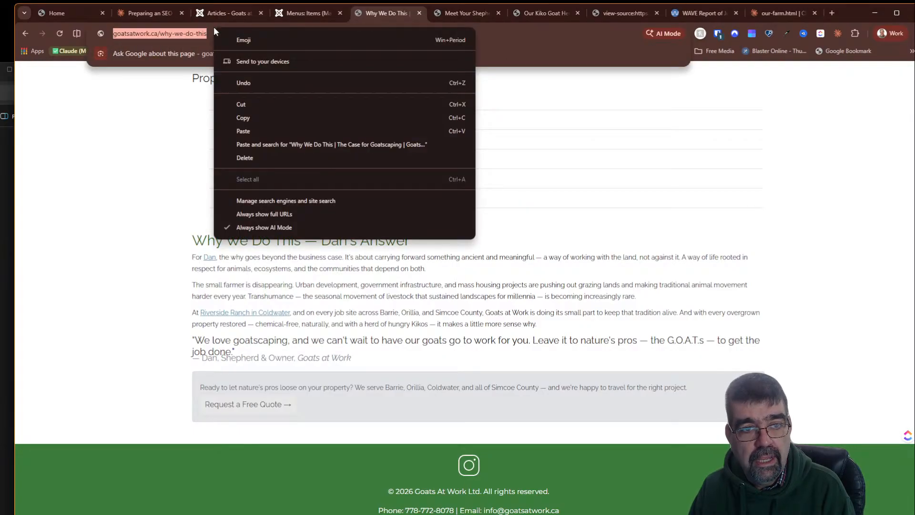
click(271, 118)
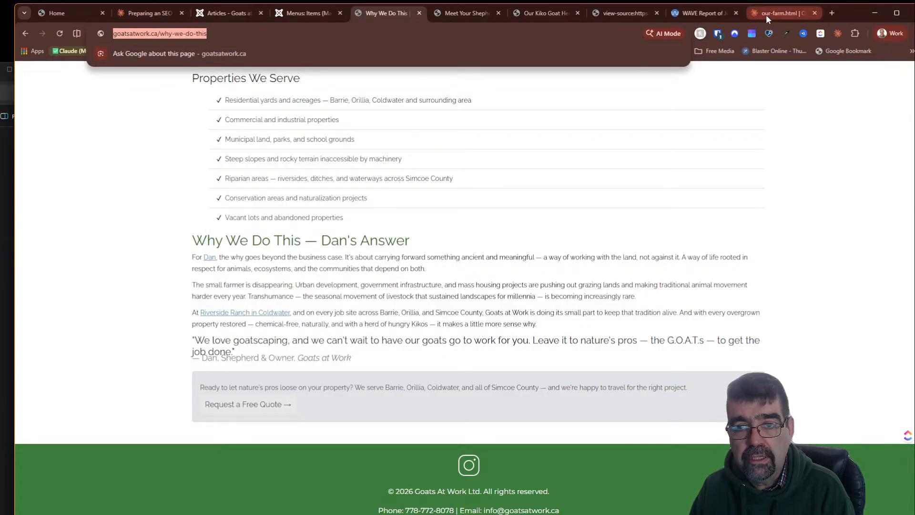
click(705, 13)
triple_click(136, 111)
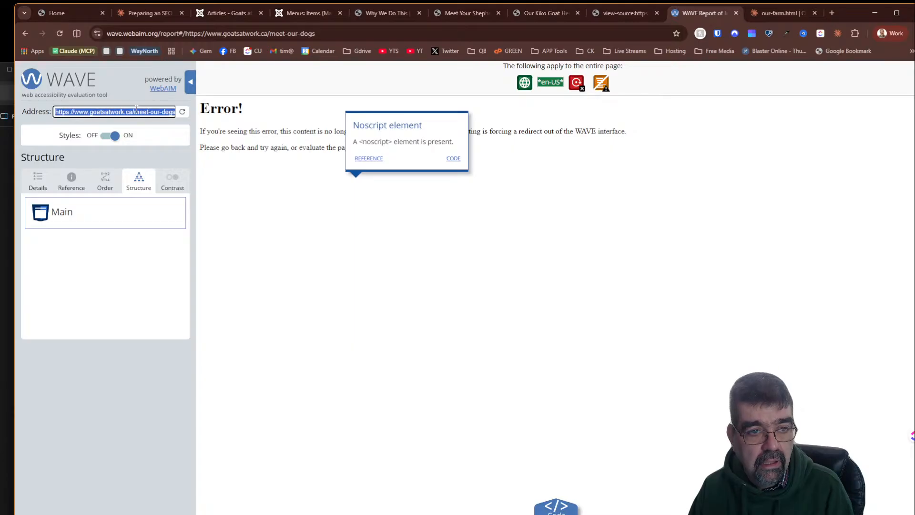
key(ctrl+v)
key(Return)
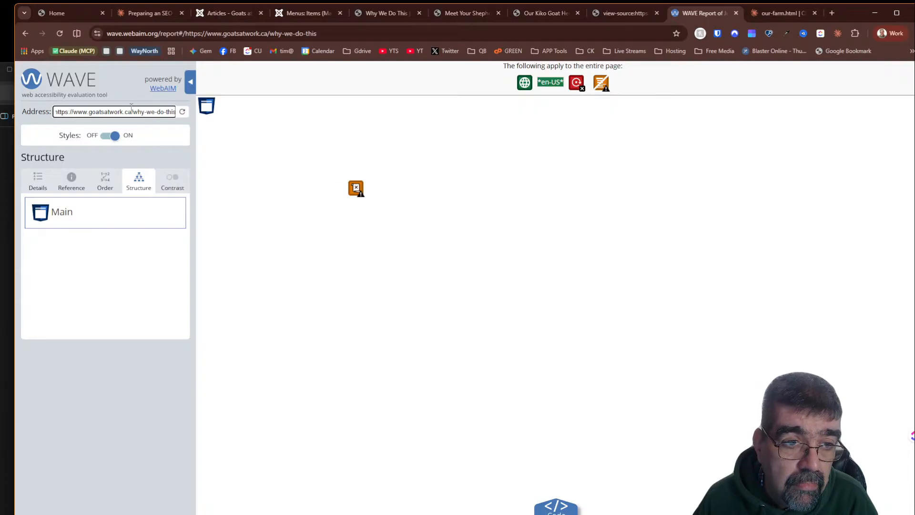
drag(131, 108, 344, 126)
key(BackSpace)
key(Return)
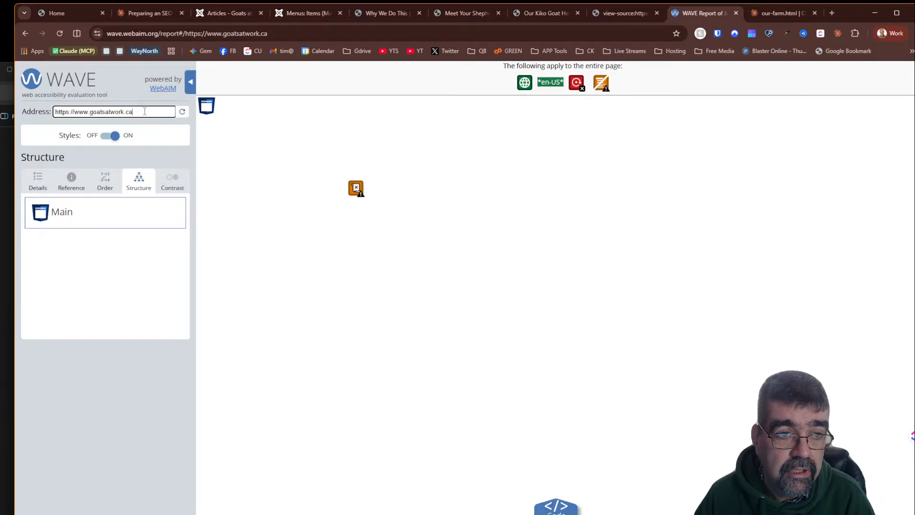
double_click(92, 110)
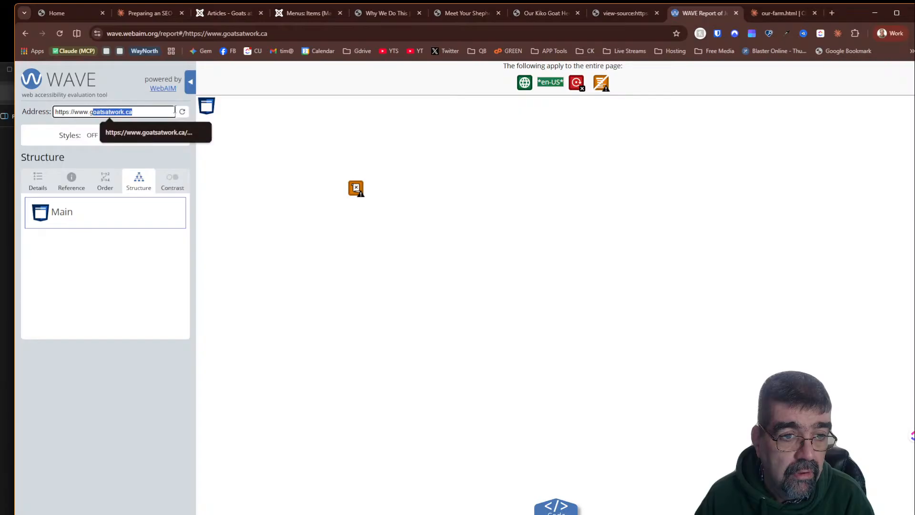
text(cyber)
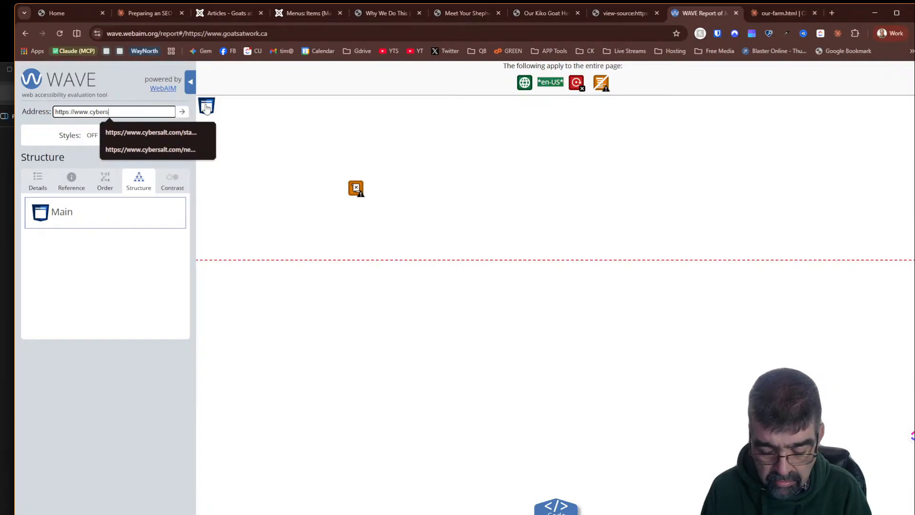
text(salt.com)
key(Return)
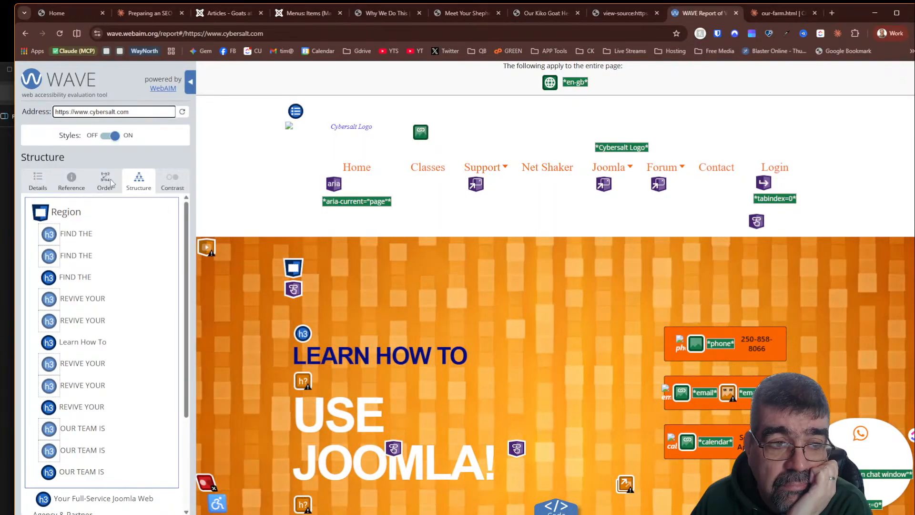
scroll(121, 253, down, 2)
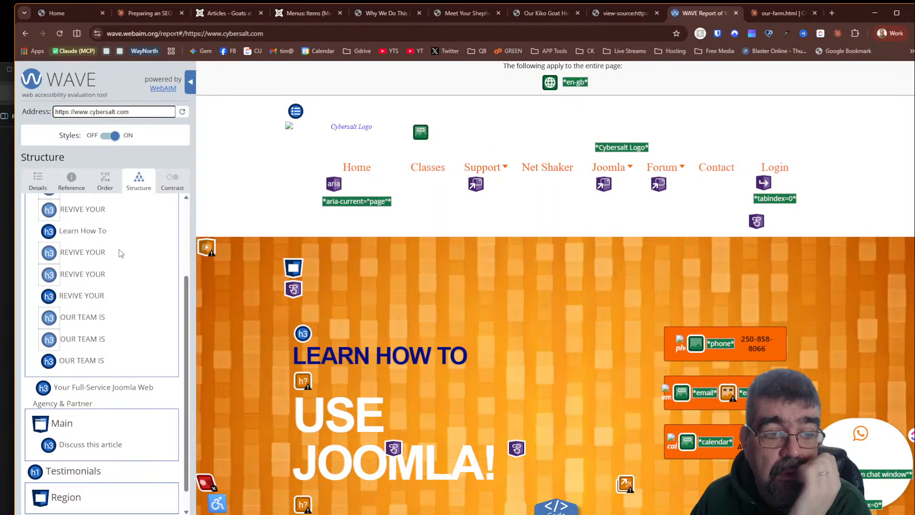
scroll(121, 225, down, 1)
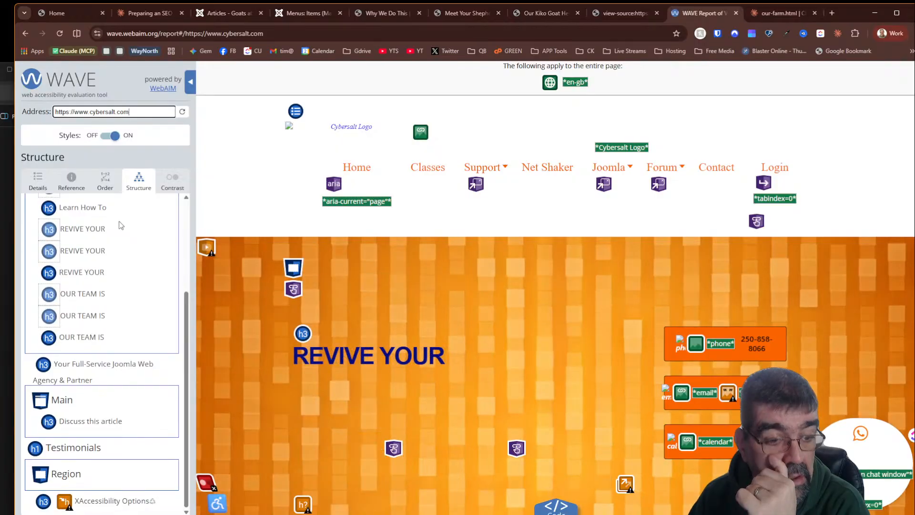
scroll(121, 228, up, 3)
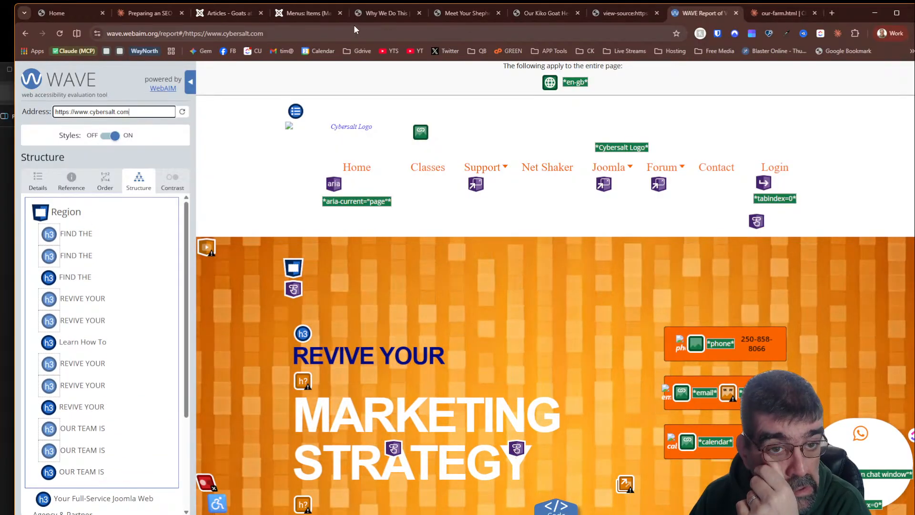
- Ask Claude "let's do the services page and services area" in the SEO session chat
click(736, 15)
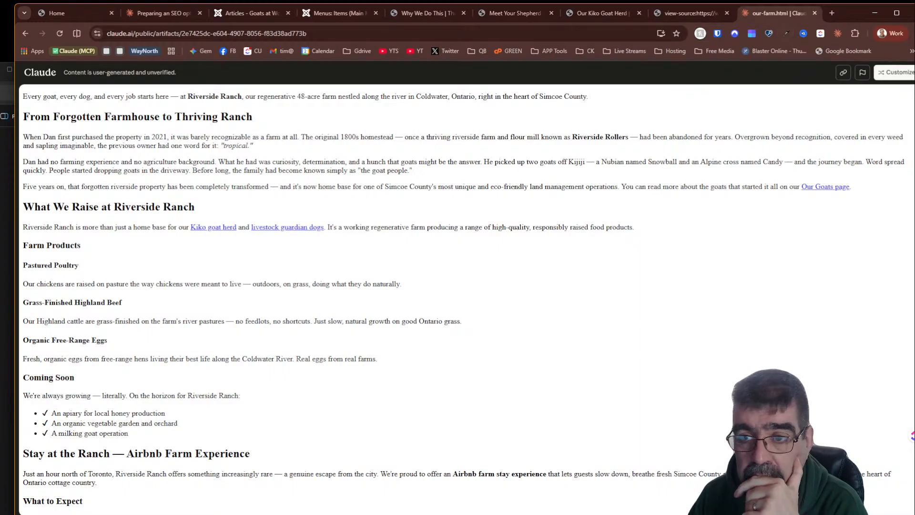
click(143, 13)
click(203, 481)
scroll(198, 320, down, 8)
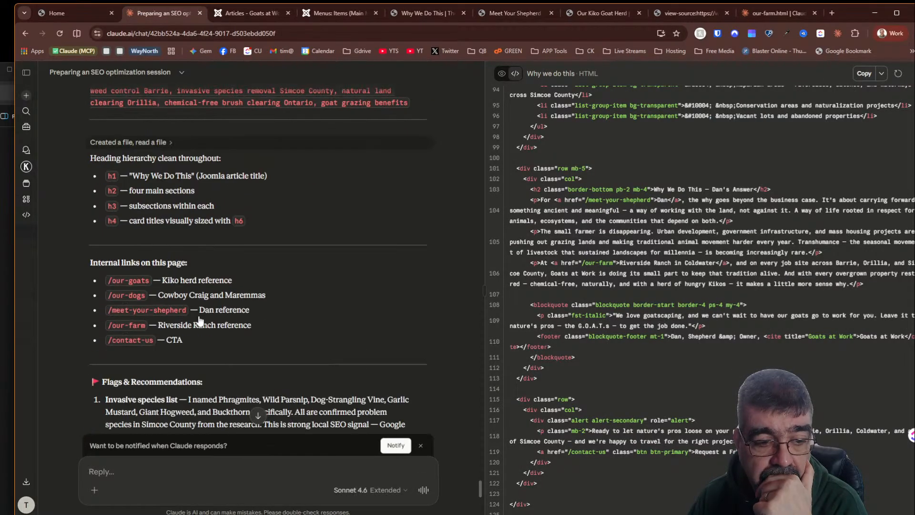
scroll(198, 320, down, 3)
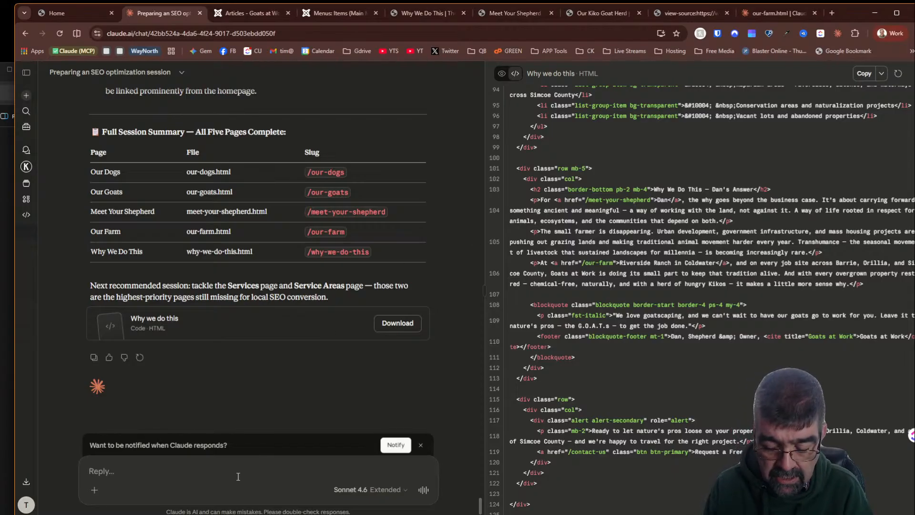
text(let's do the serv)
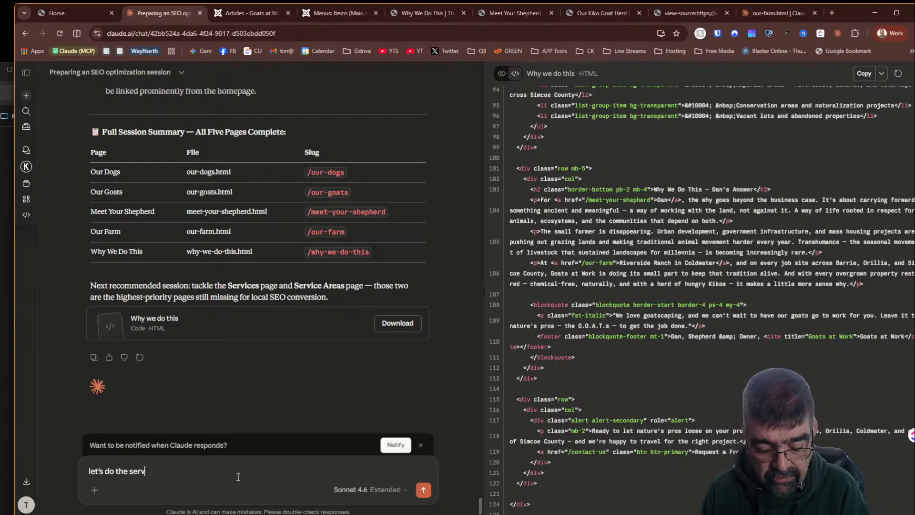
text(ices page)
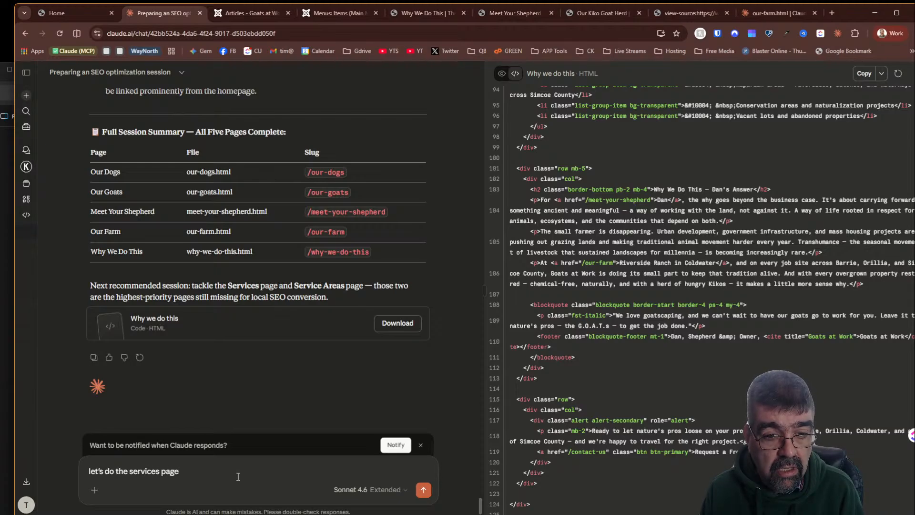
text( and services)
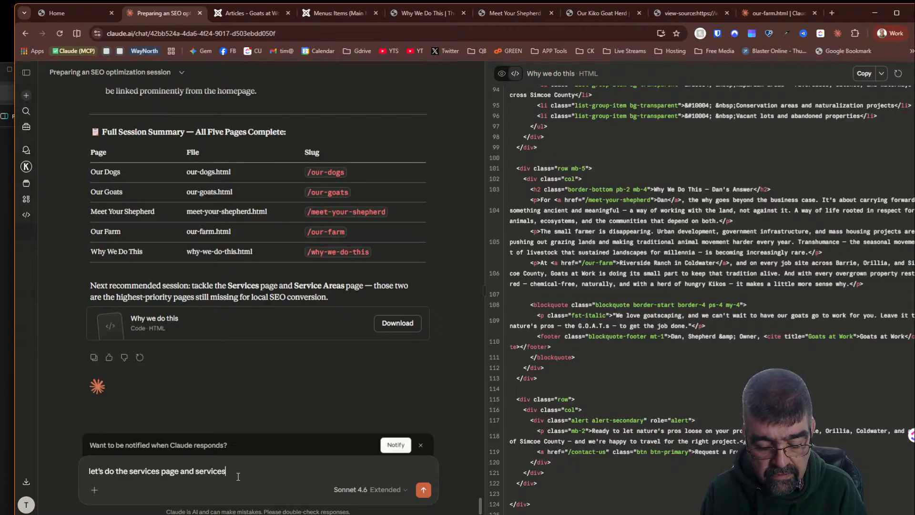
text( area)
key(Return)
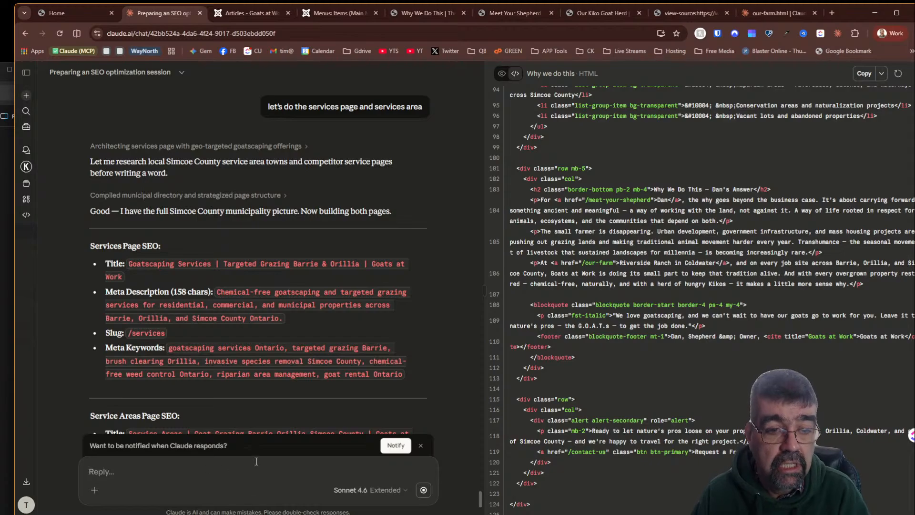
- Review Claude's Services and Service Areas SEO details alongside the Joomla articles list and live page
scroll(234, 182, down, 1)
scroll(232, 182, down, 1)
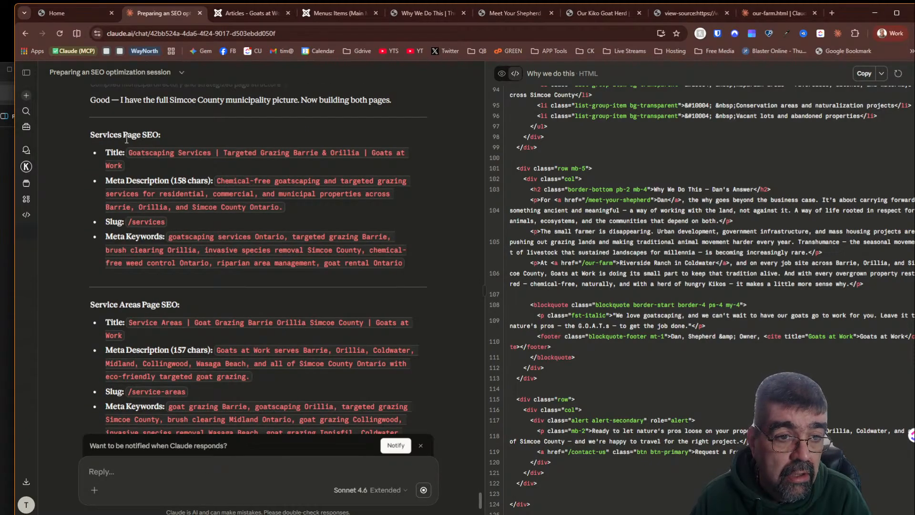
click(248, 13)
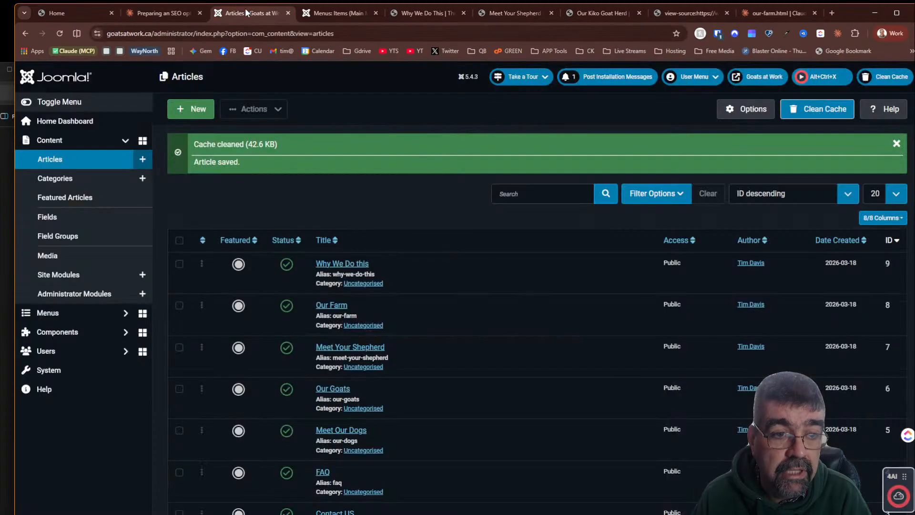
scroll(494, 299, down, 2)
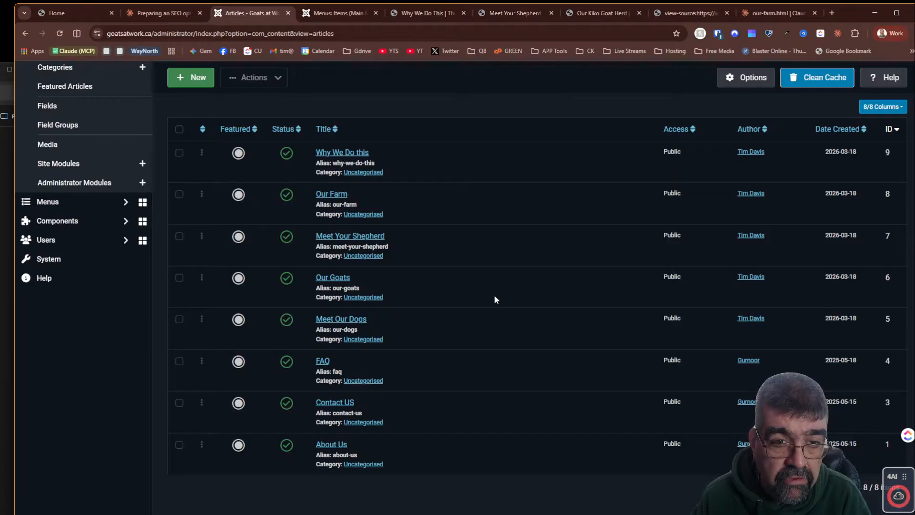
scroll(494, 295, up, 2)
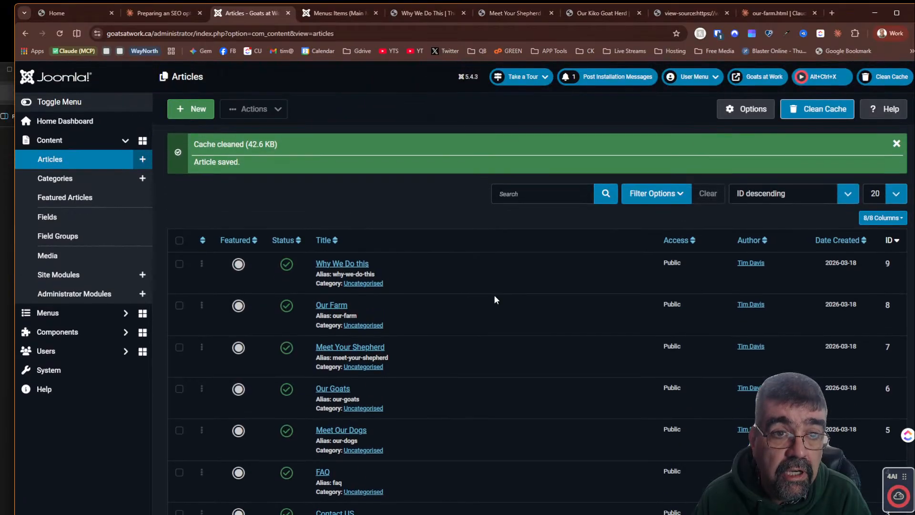
click(407, 21)
scroll(553, 195, up, 15)
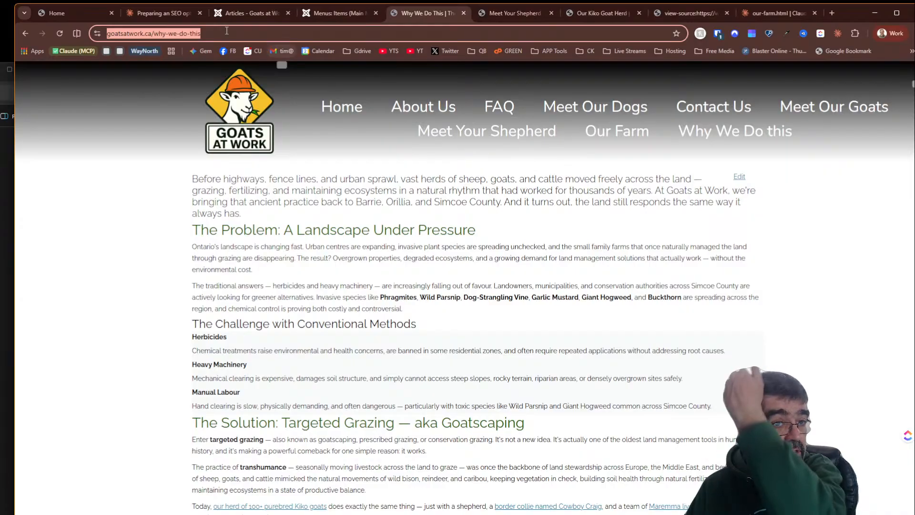
click(166, 13)
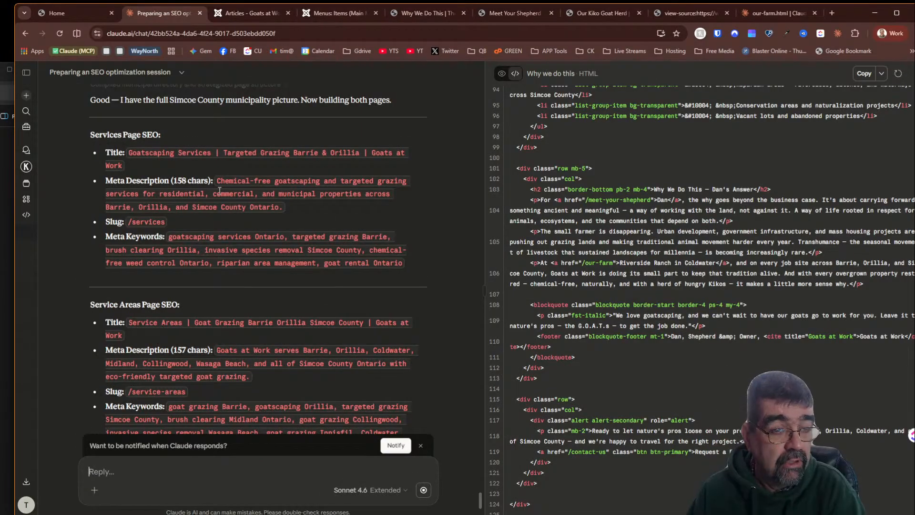
scroll(218, 186, down, 3)
scroll(224, 204, up, 5)
scroll(676, 224, up, 8)
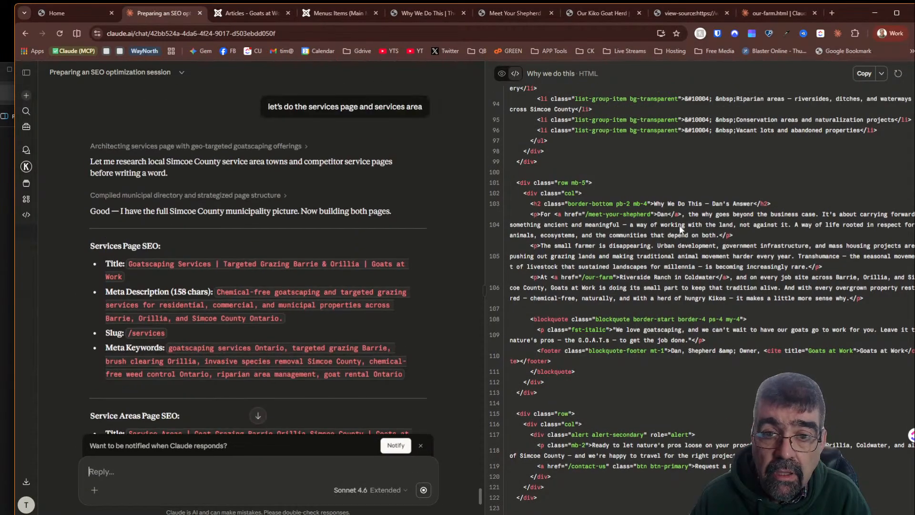
scroll(677, 224, up, 6)
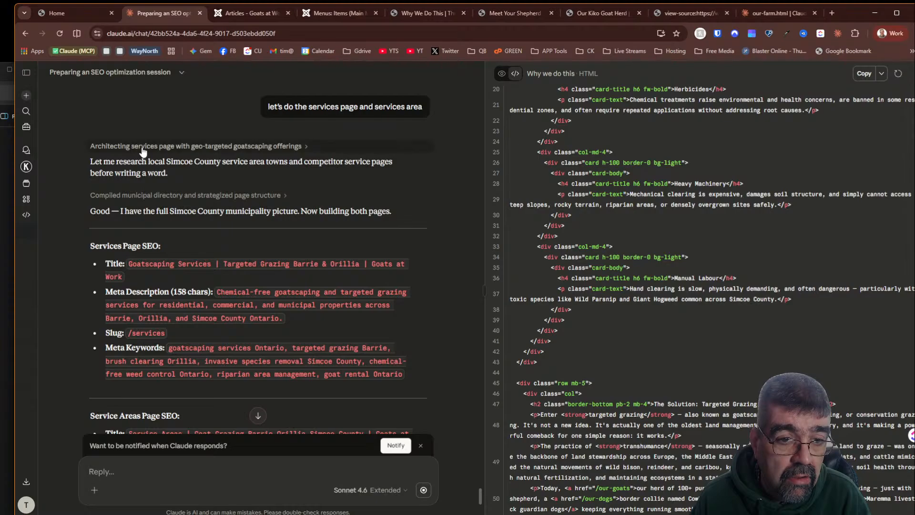
scroll(141, 148, down, 5)
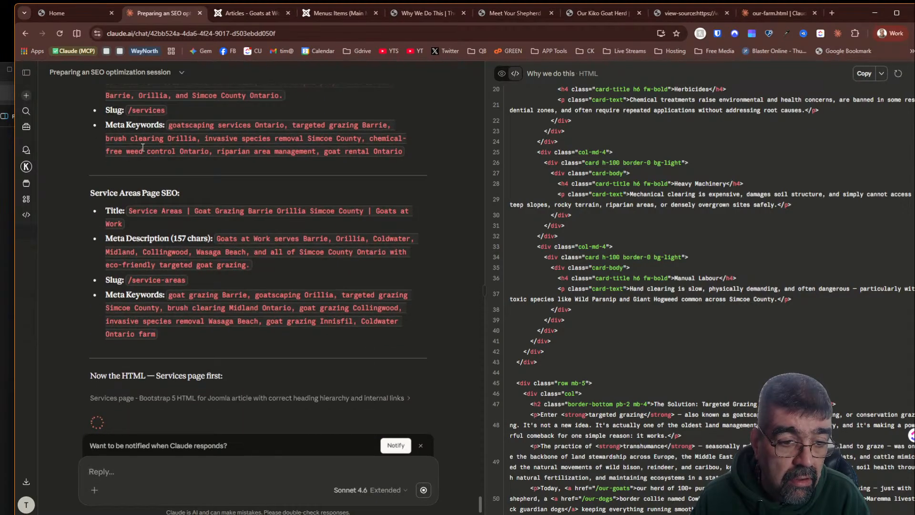
scroll(142, 148, up, 3)
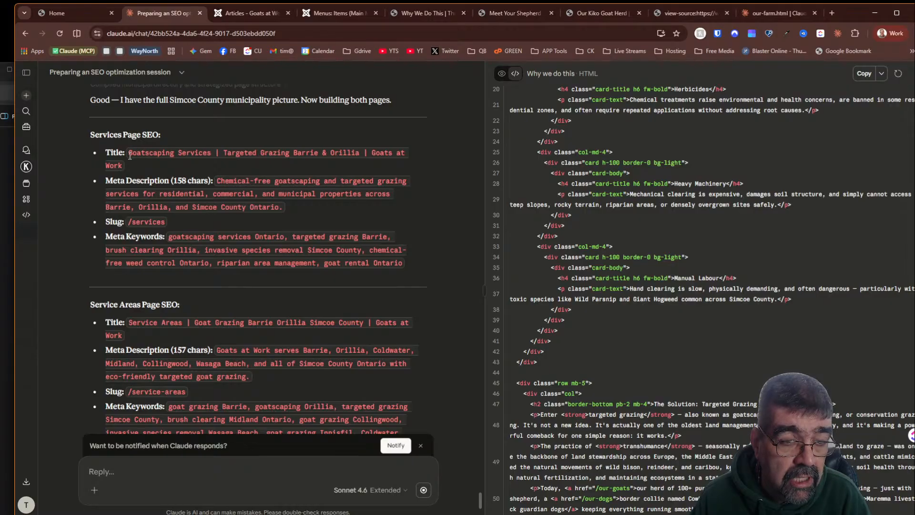
- Copy "Goatscaping Services" from Claude's suggested Services page title
drag(130, 156, 207, 157)
right_click(207, 158)
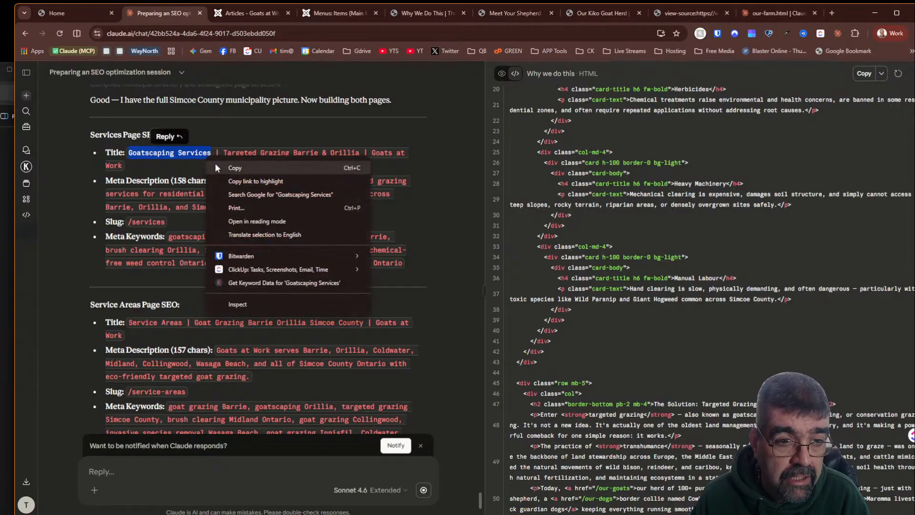
click(220, 166)
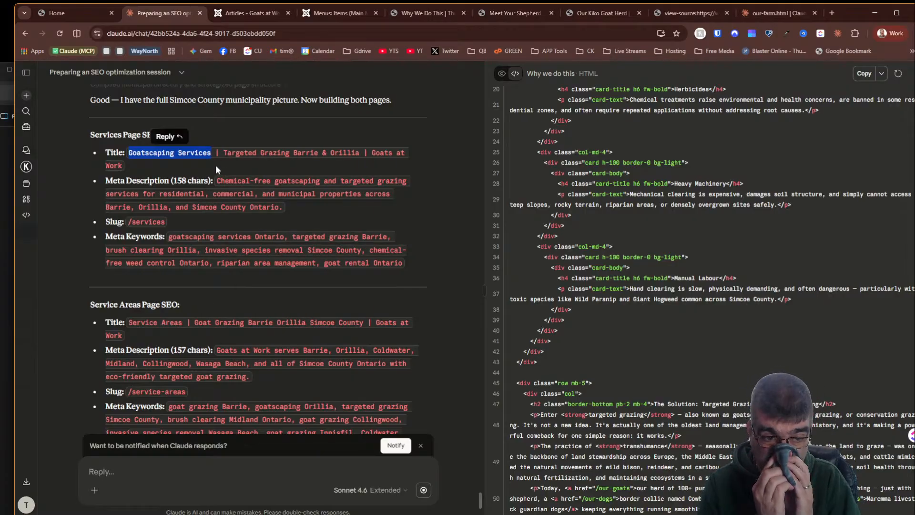
- Create a new Joomla article titled Services
click(240, 13)
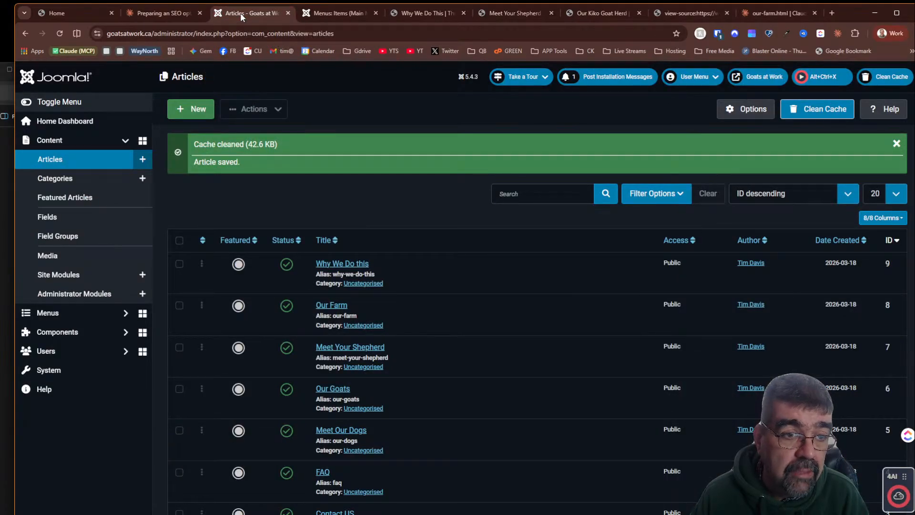
click(181, 107)
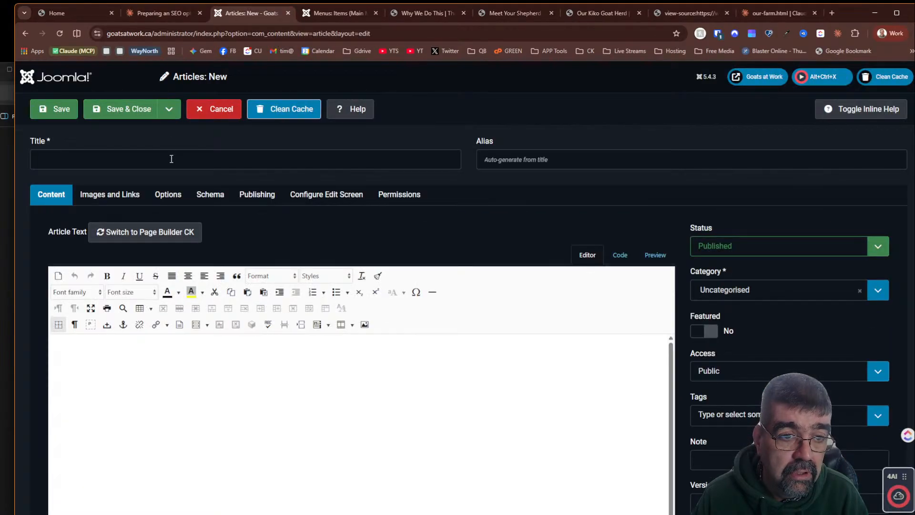
click(175, 158)
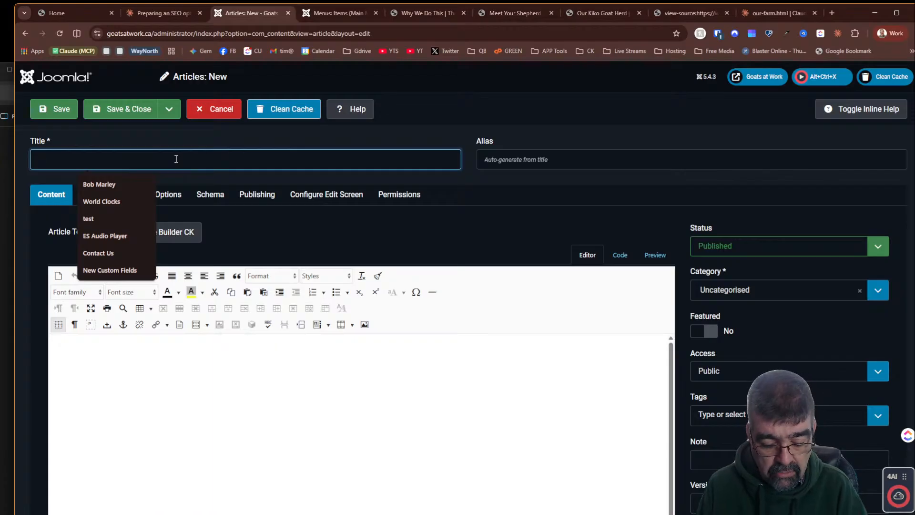
text(Services)
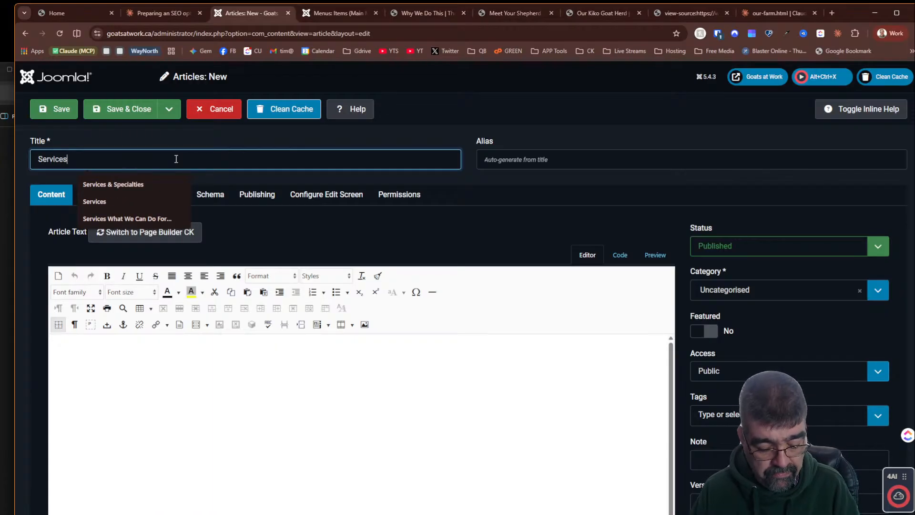
text(Goat Scap)
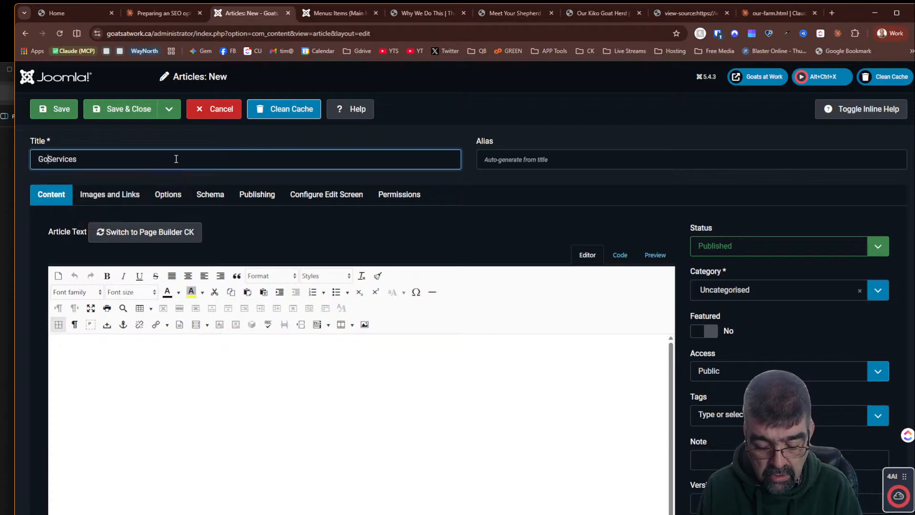
text(ing)
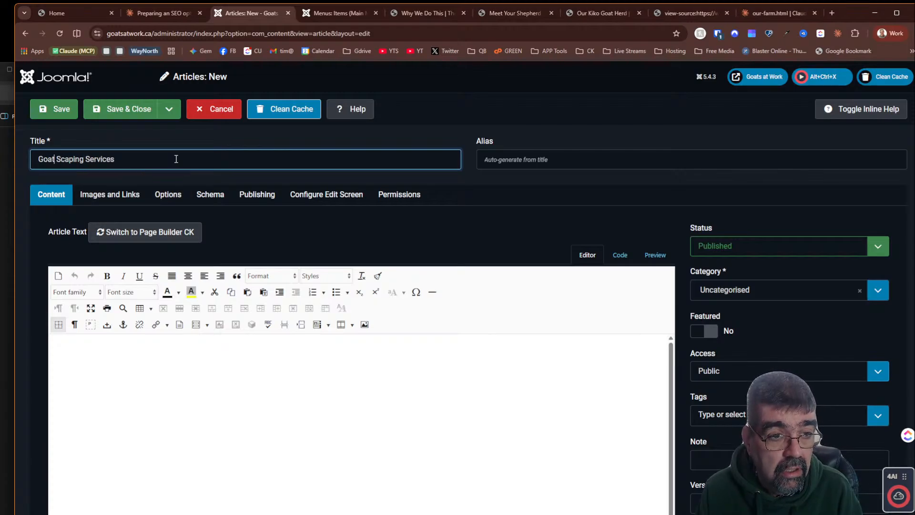
- Try changing the article title to Goatscaping Services, then revert it to Services
key(Delete)
key(Delete)
text(s)
key(Tab)
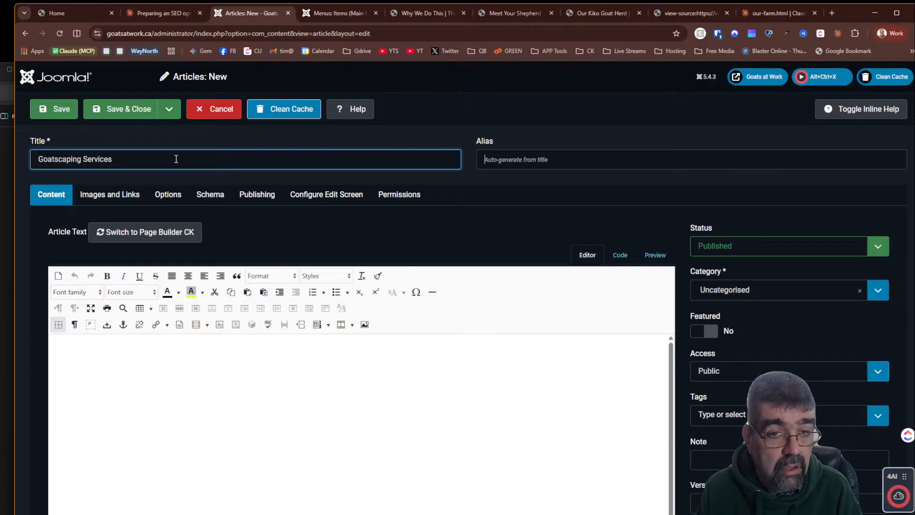
click(162, 13)
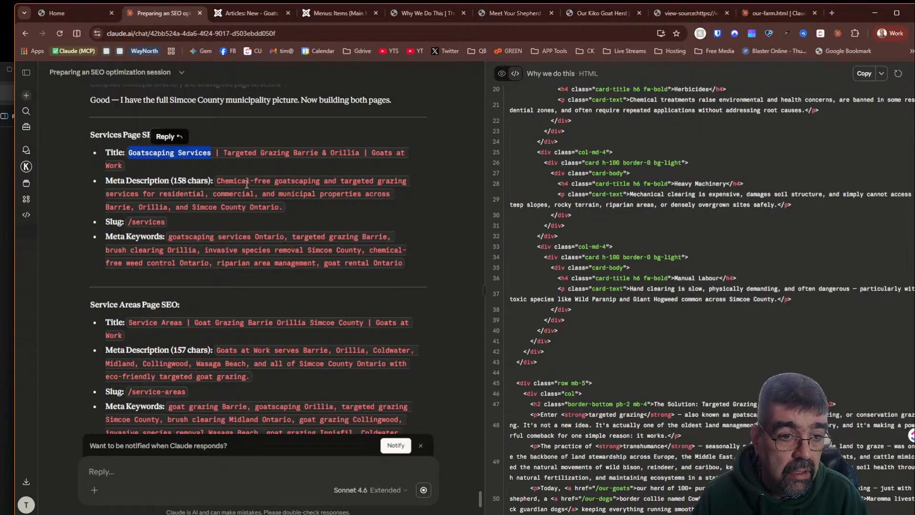
click(228, 13)
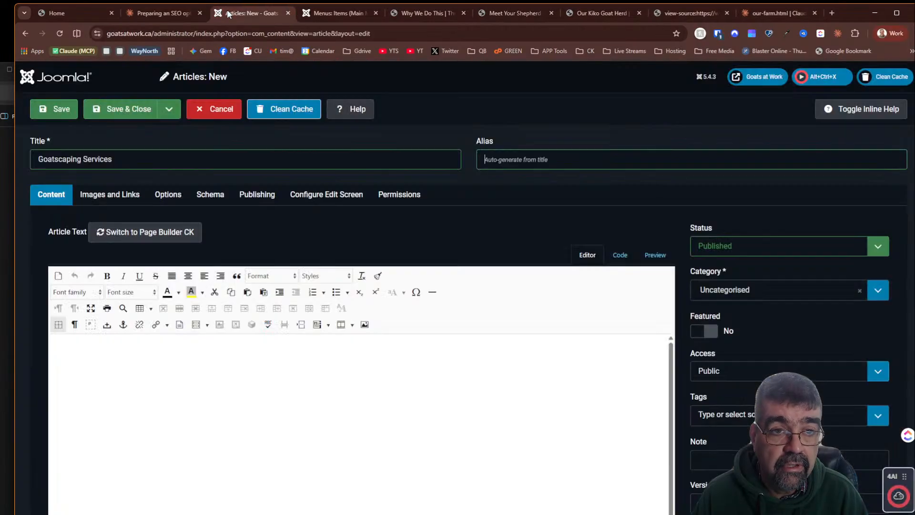
drag(84, 158, 34, 158)
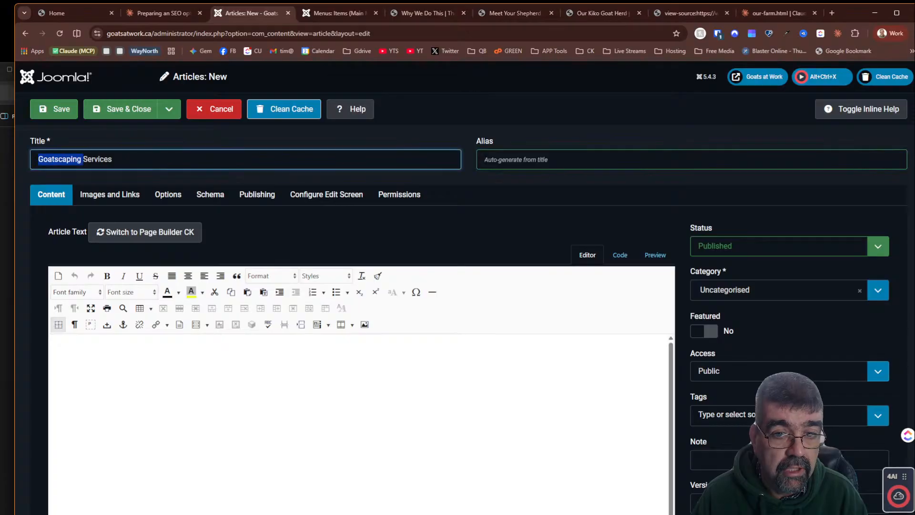
key(BackSpace)
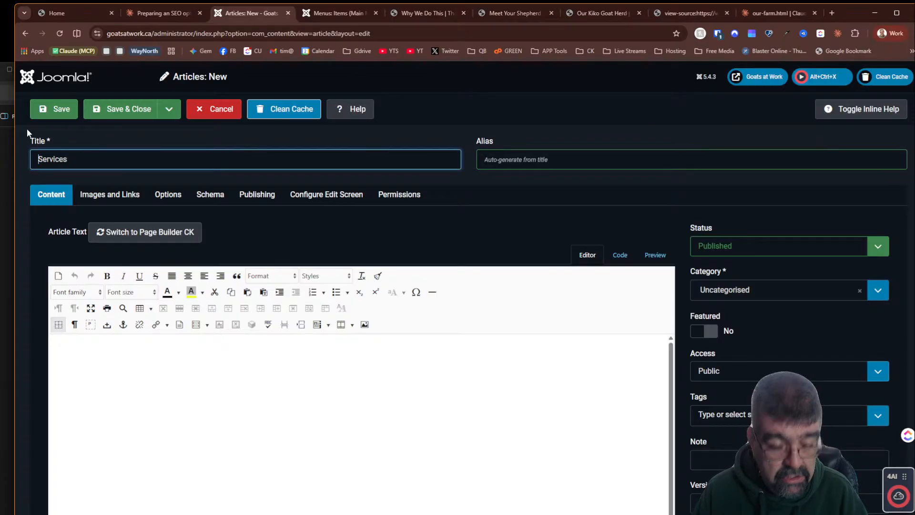
- Copy Claude's Services meta description into the article's Meta Description field
click(157, 12)
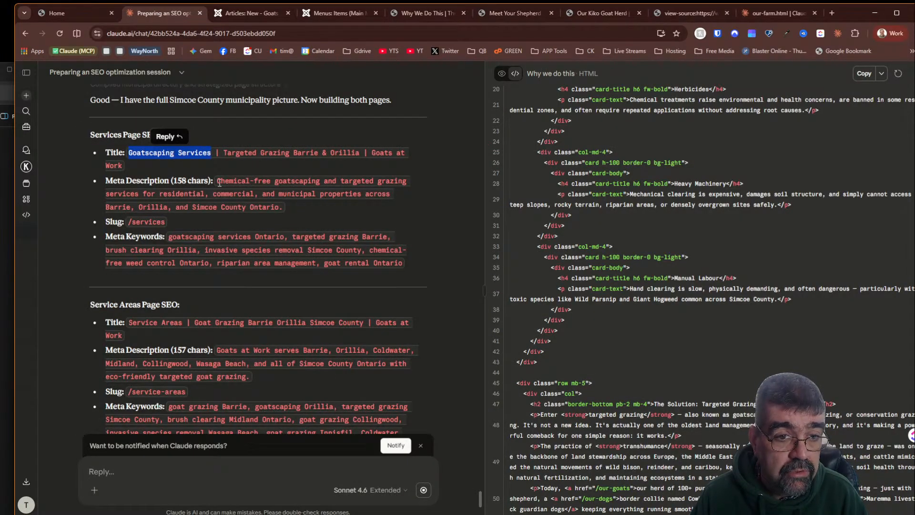
drag(218, 183, 284, 209)
right_click(284, 209)
click(287, 215)
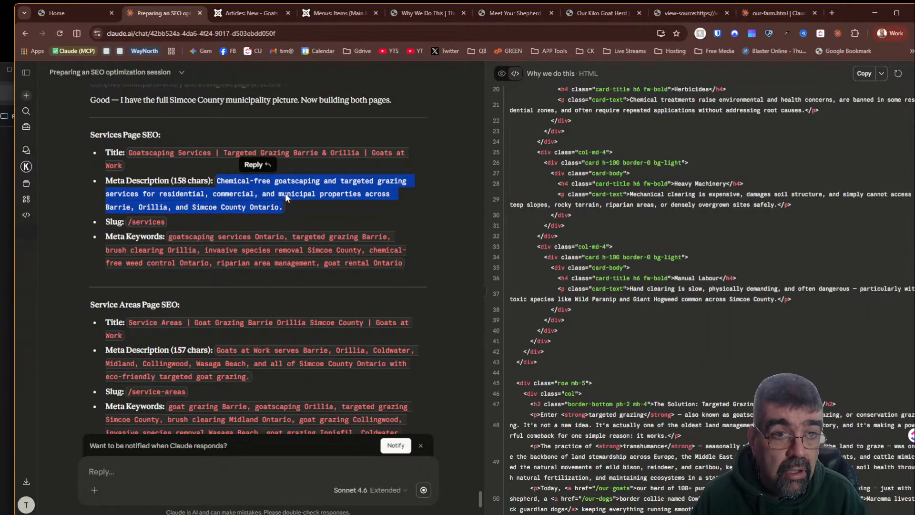
click(233, 15)
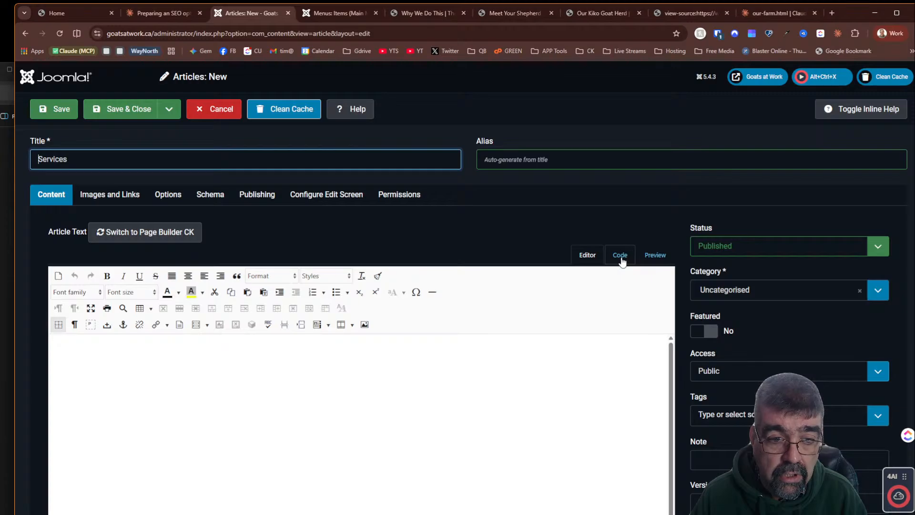
click(257, 195)
click(672, 275)
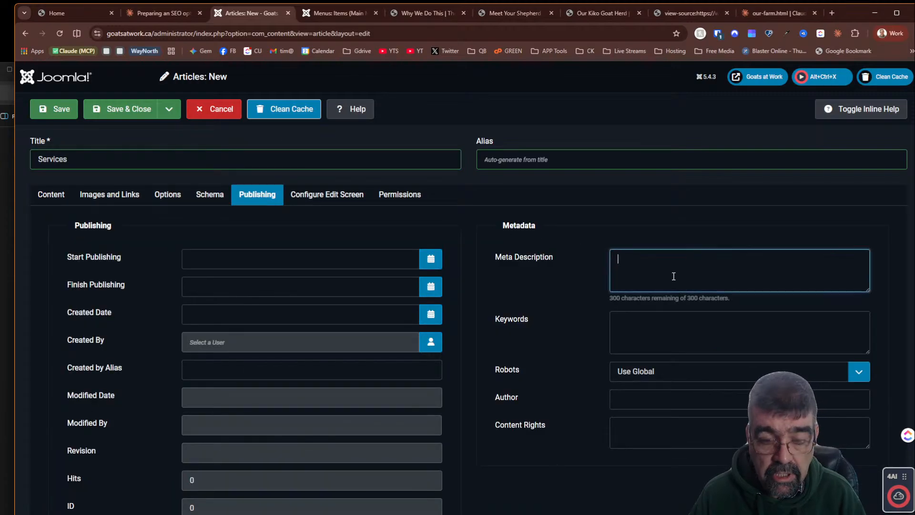
key(ctrl+v)
- Copy Claude's Services meta keywords into the article's Keywords field
click(150, 15)
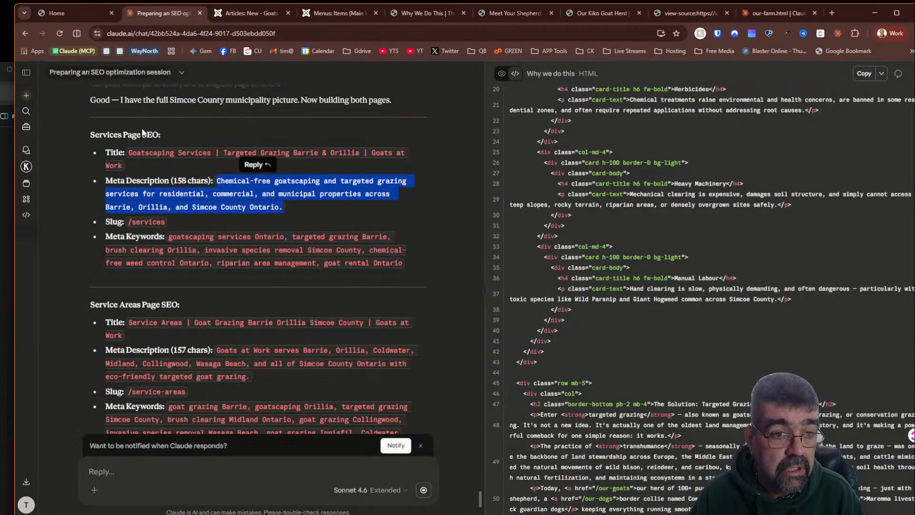
drag(168, 237, 402, 267)
right_click(402, 266)
click(421, 270)
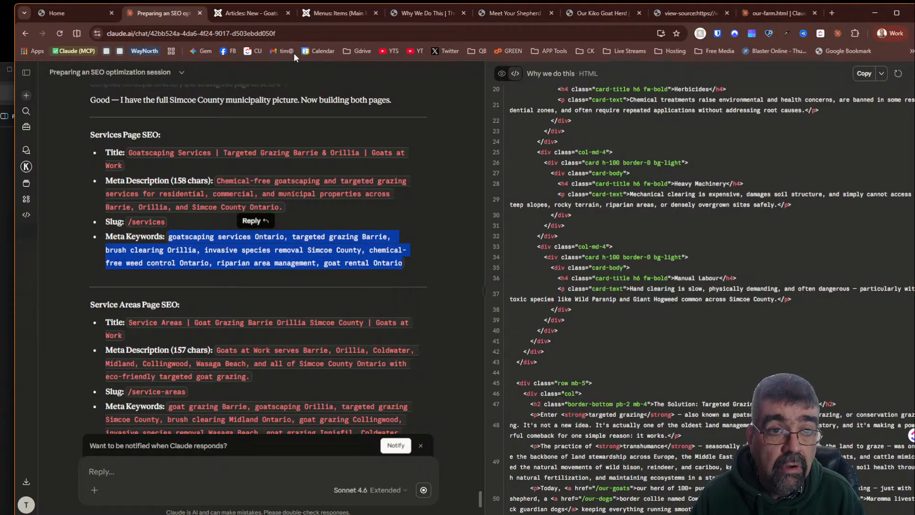
click(255, 11)
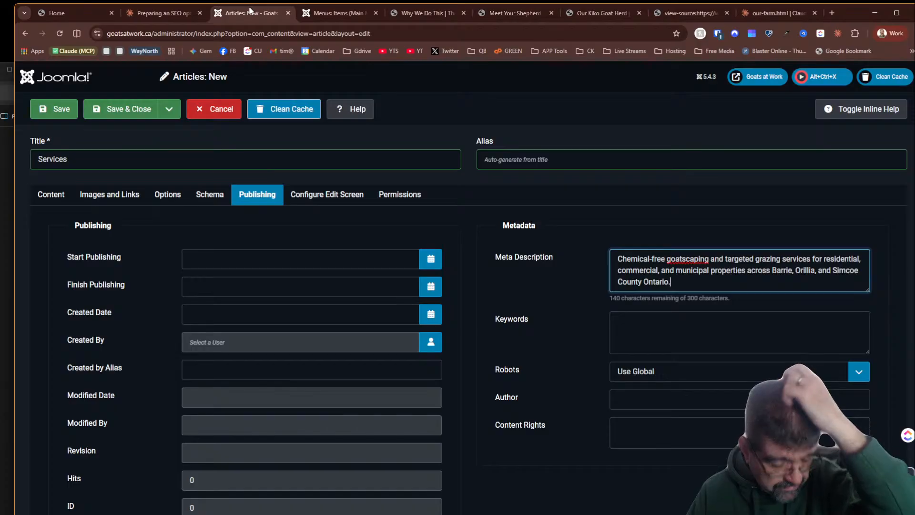
click(692, 345)
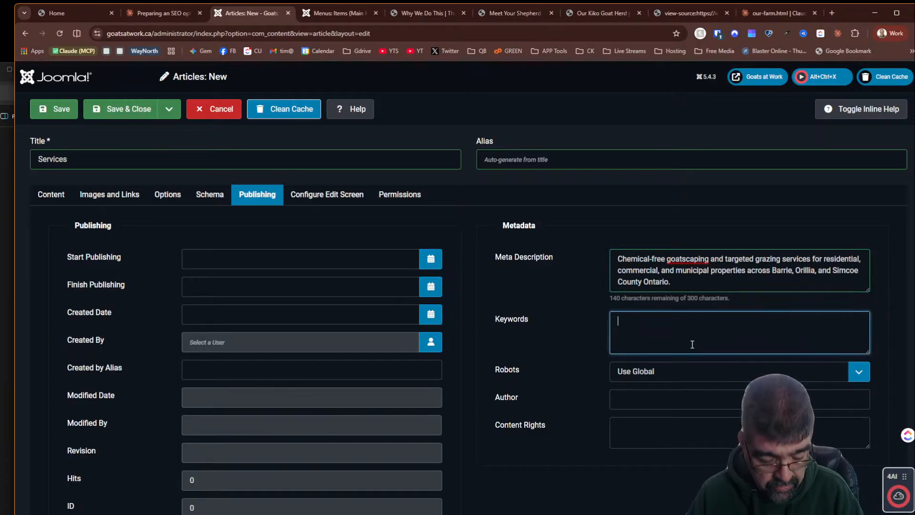
key(ctrl+v)
- Copy the Services page HTML from Claude's artifact and paste it into the article's code editor
click(156, 13)
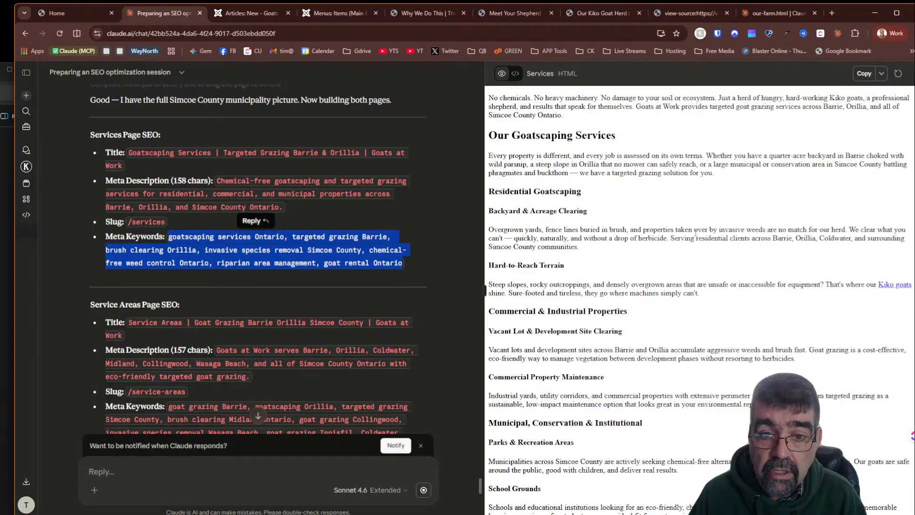
scroll(618, 219, down, 7)
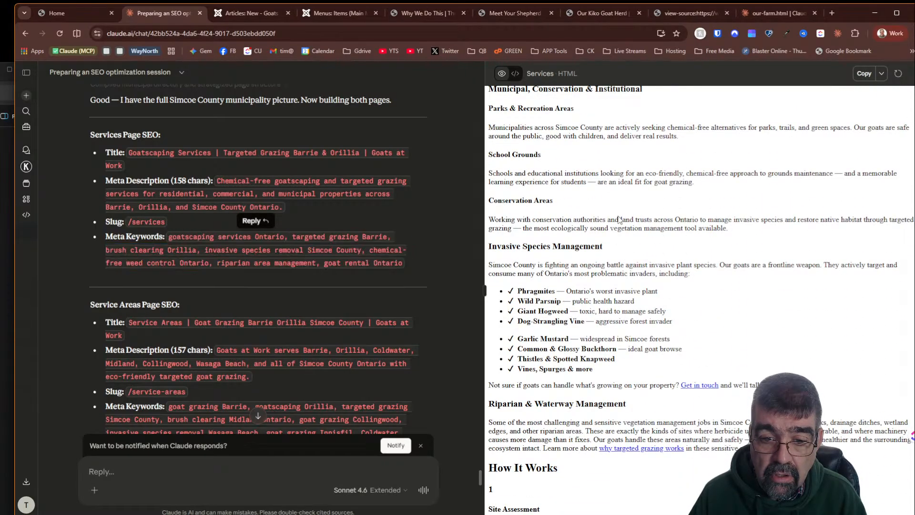
scroll(618, 219, down, 8)
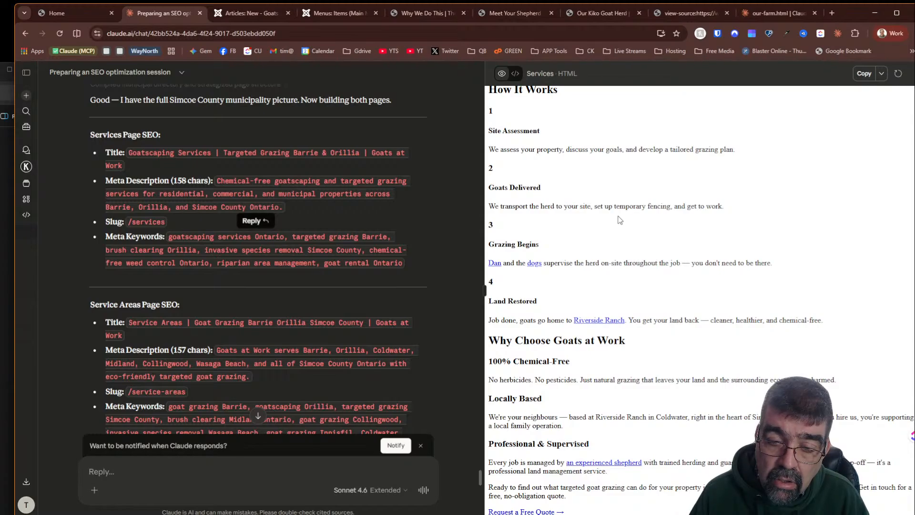
scroll(624, 200, up, 15)
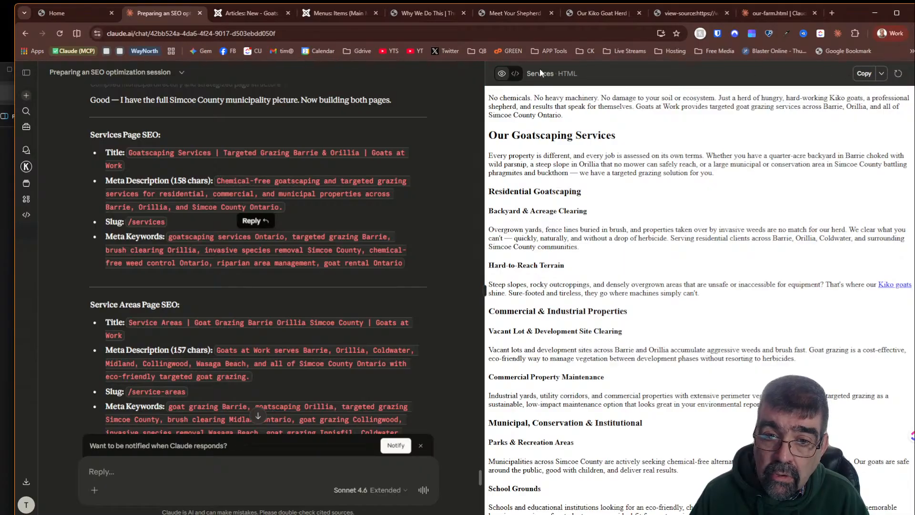
click(516, 74)
click(863, 74)
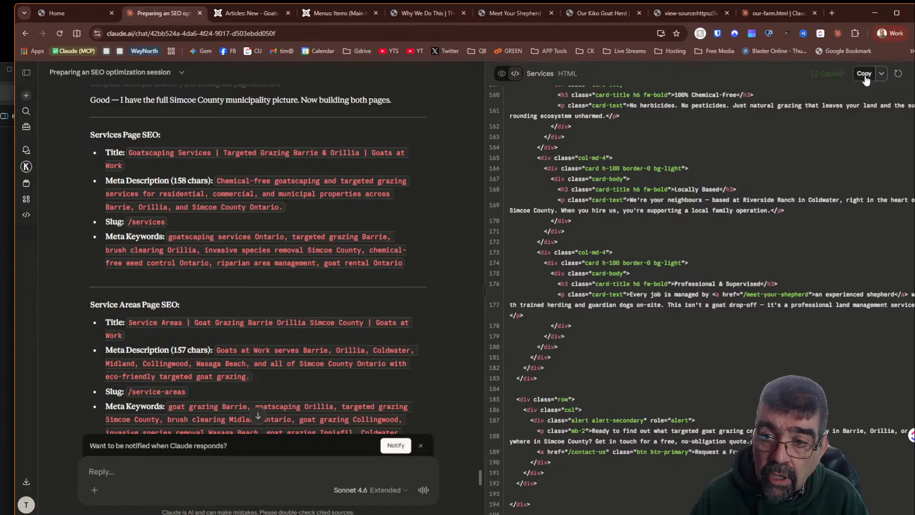
click(253, 13)
click(51, 194)
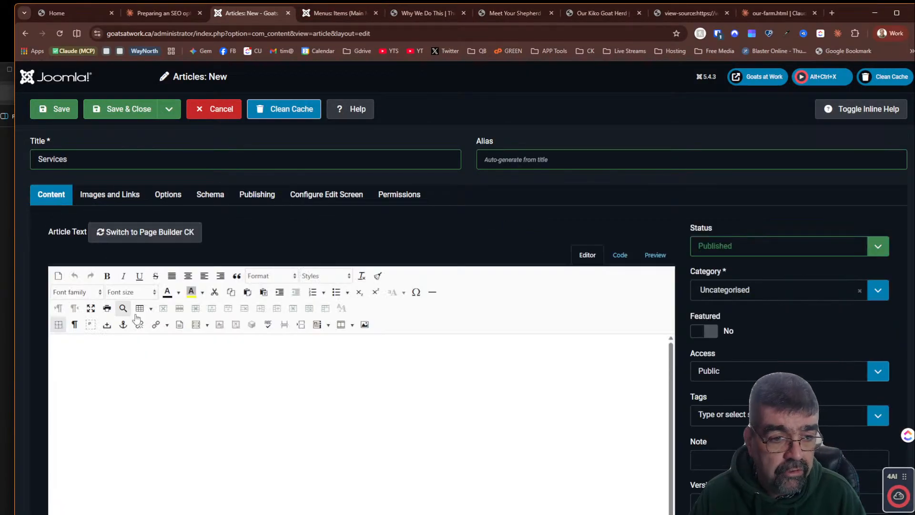
click(620, 254)
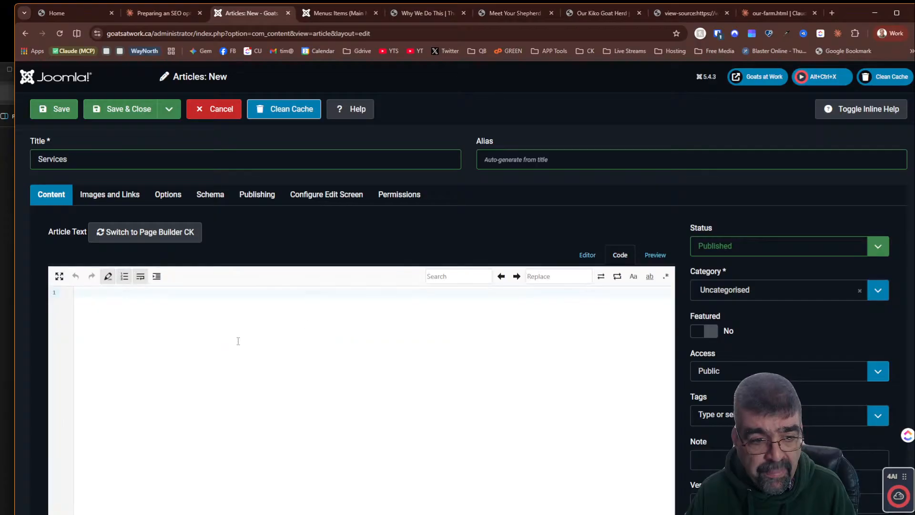
key(ctrl+v)
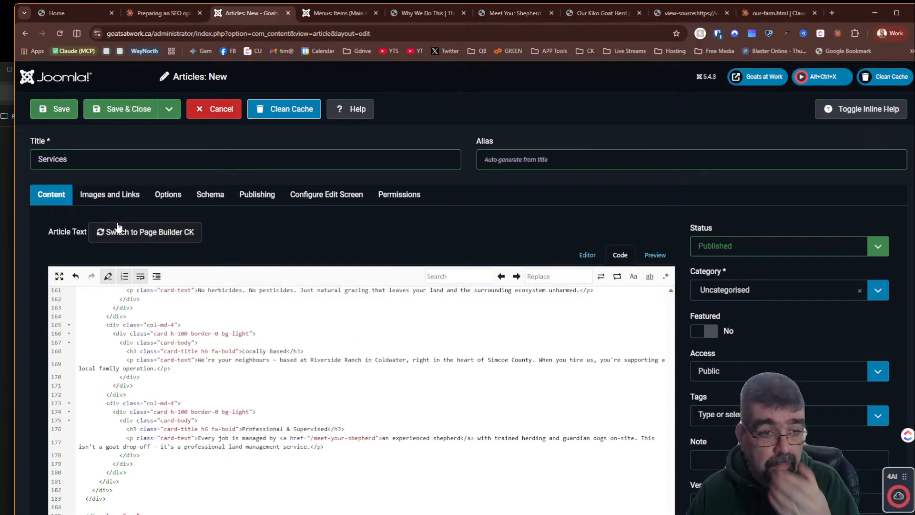
- Review the pasted Services content in the visual editor, then save and close the article
click(575, 257)
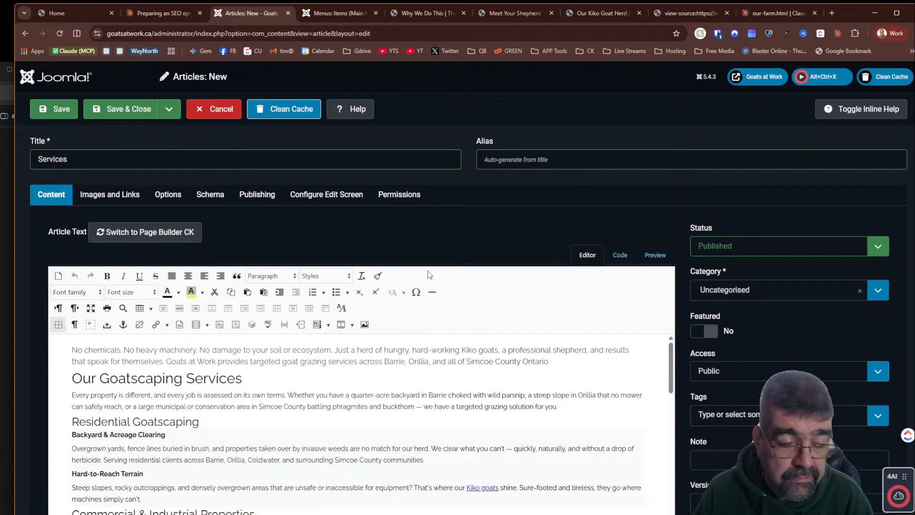
scroll(426, 272, down, 3)
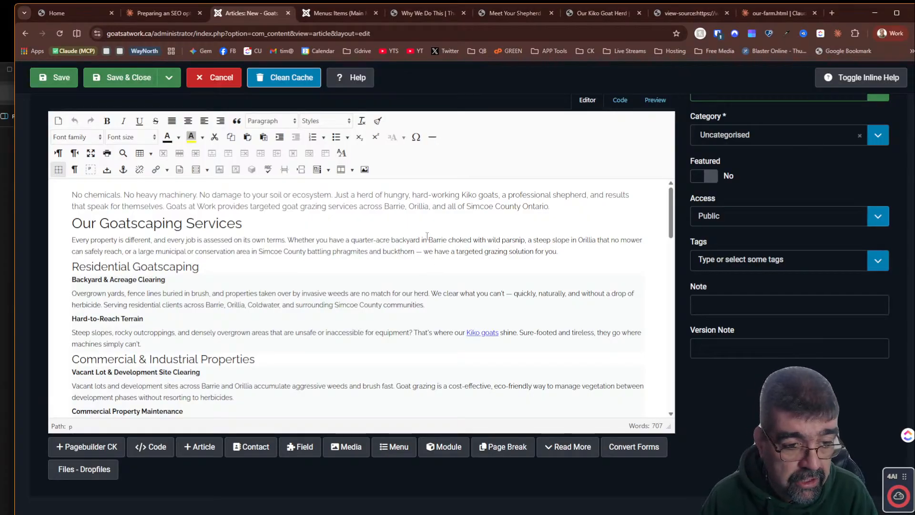
scroll(401, 270, down, 3)
scroll(401, 271, down, 10)
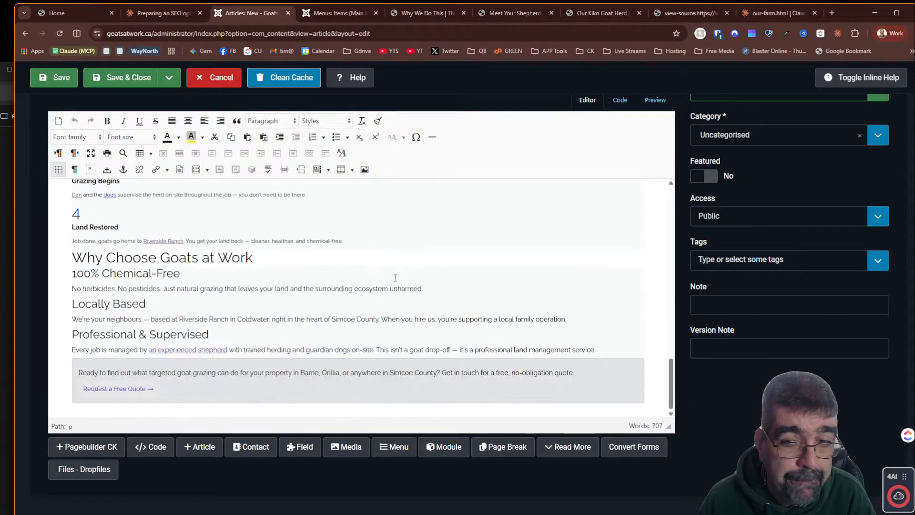
scroll(398, 274, up, 13)
scroll(395, 278, up, 3)
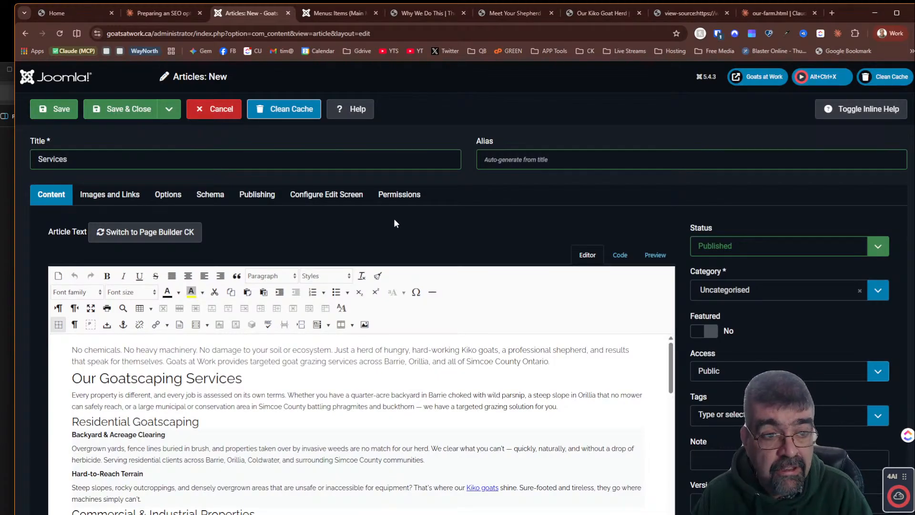
click(108, 110)
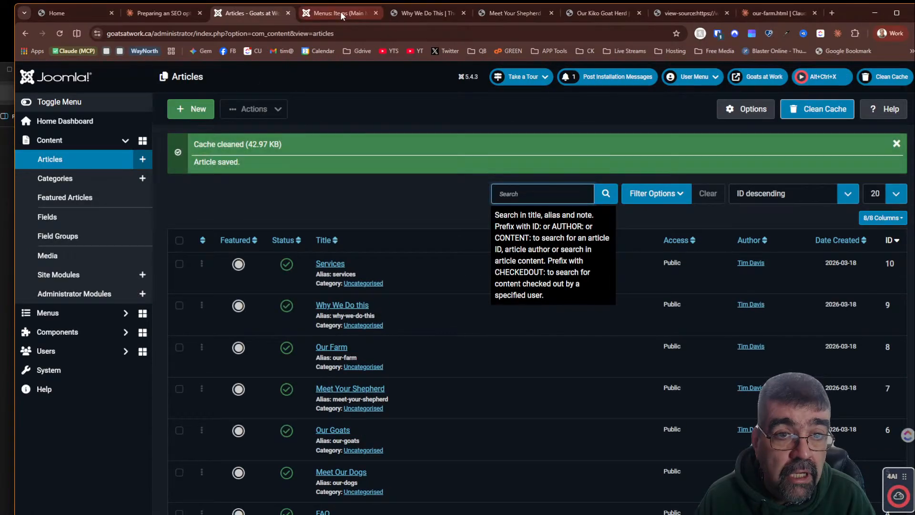
- Start a new Main Menu item titled Services
click(341, 15)
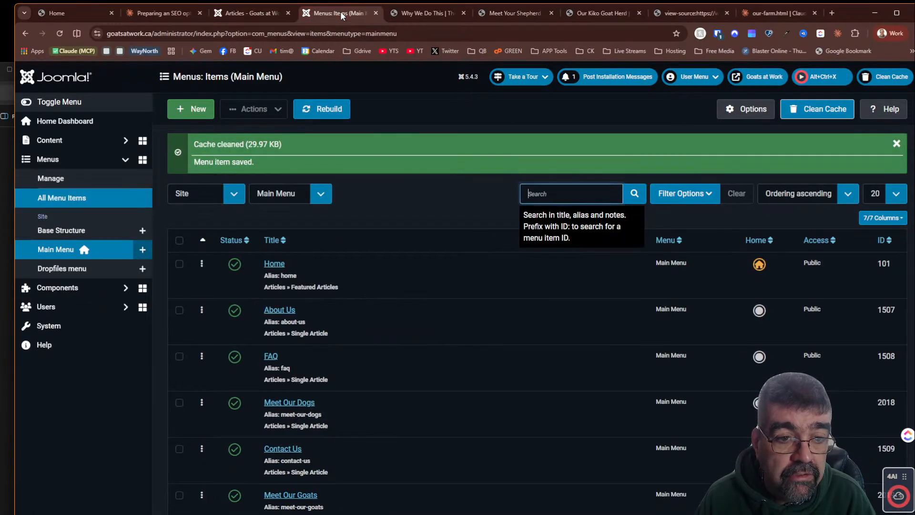
click(178, 109)
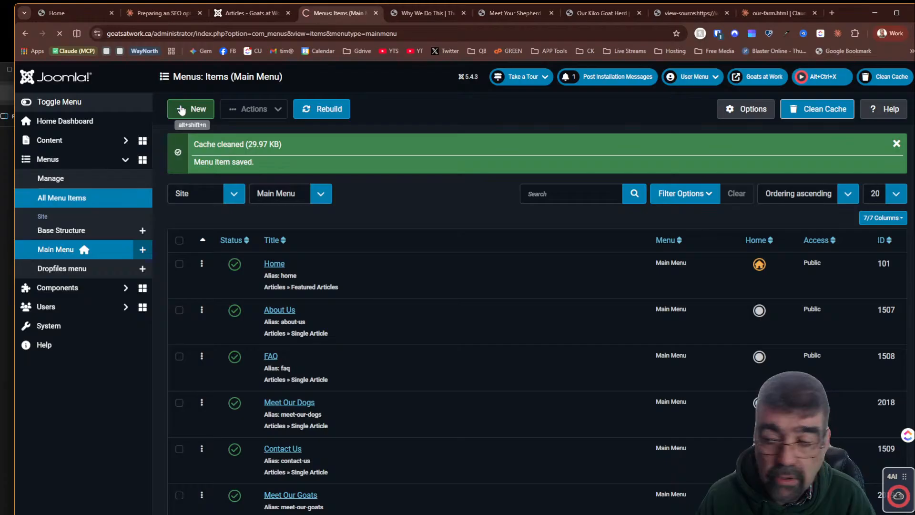
click(151, 159)
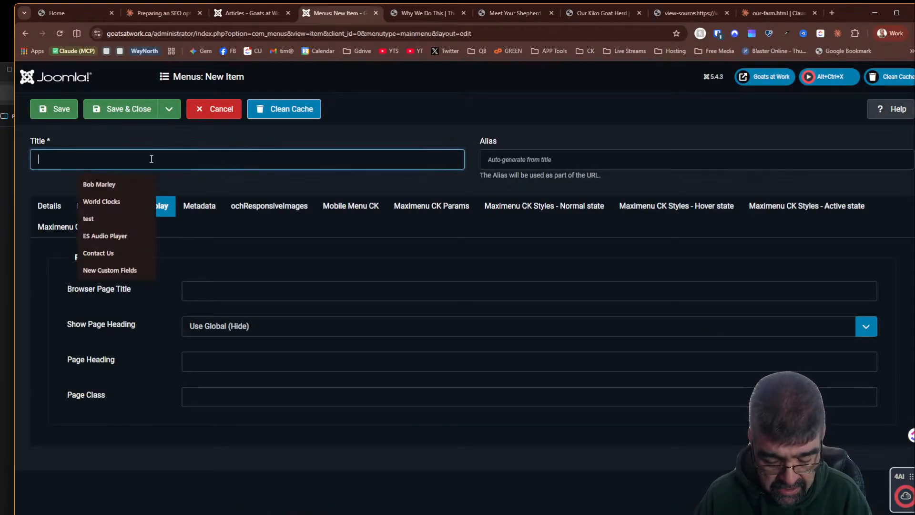
text(Services)
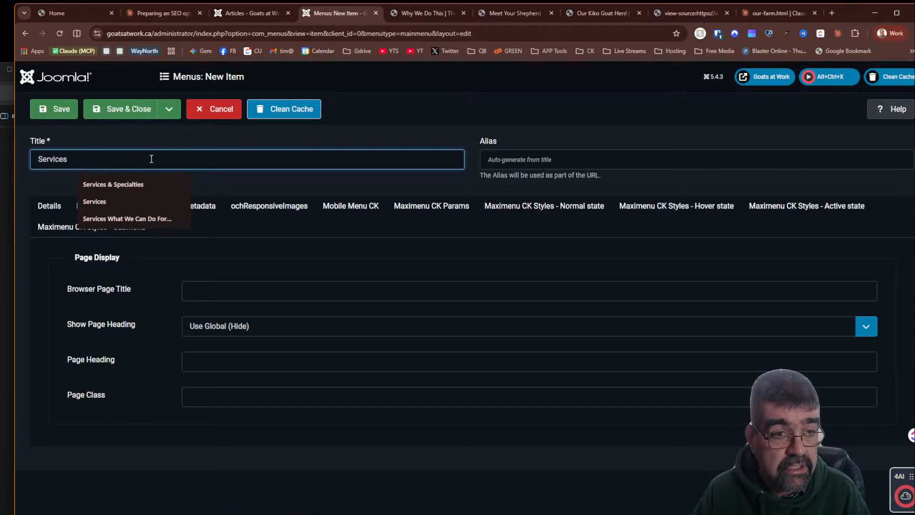
key(Tab)
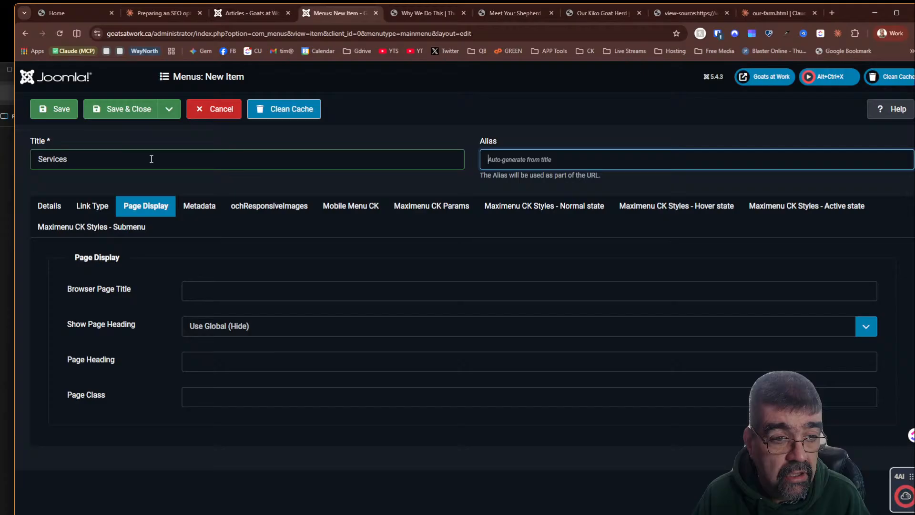
- Copy the Services page title from Claude's SEO suggestions for the menu item's browser page title
click(50, 206)
click(143, 206)
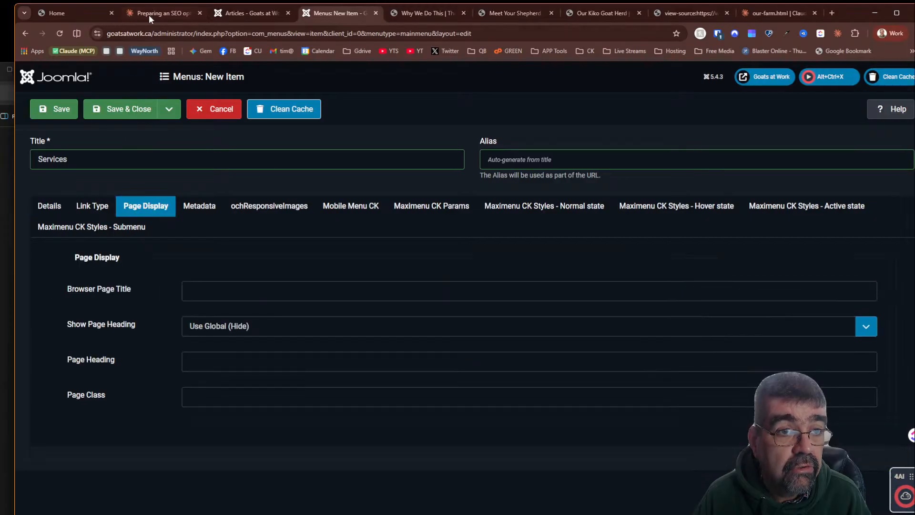
click(153, 13)
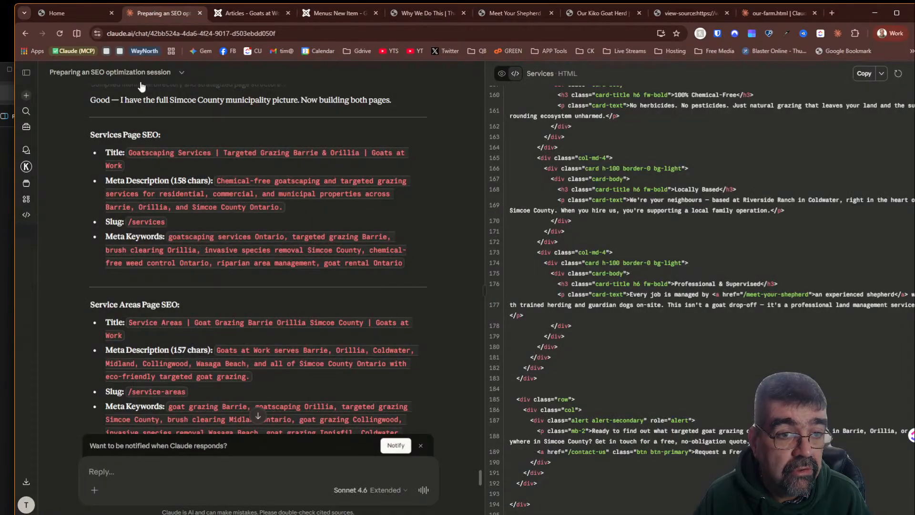
drag(129, 151, 122, 163)
right_click(130, 153)
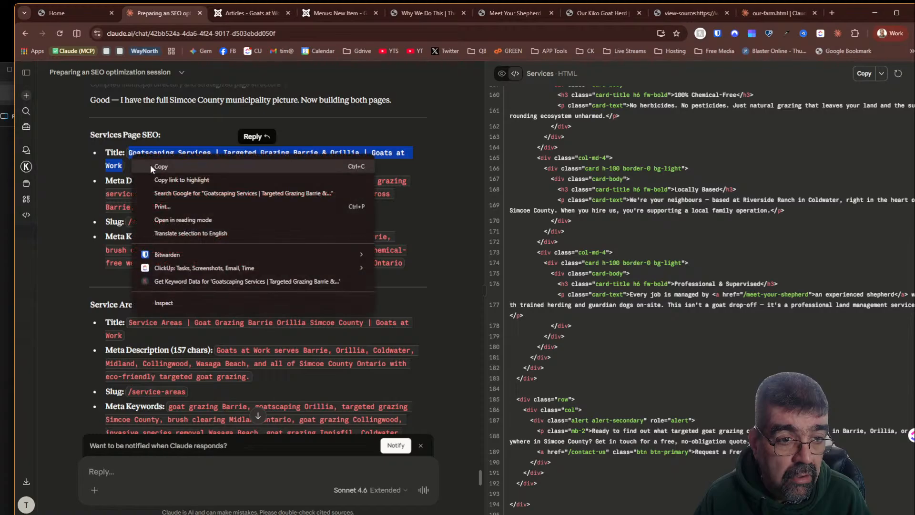
click(150, 164)
key(alt+Tab)
key(alt+Tab)
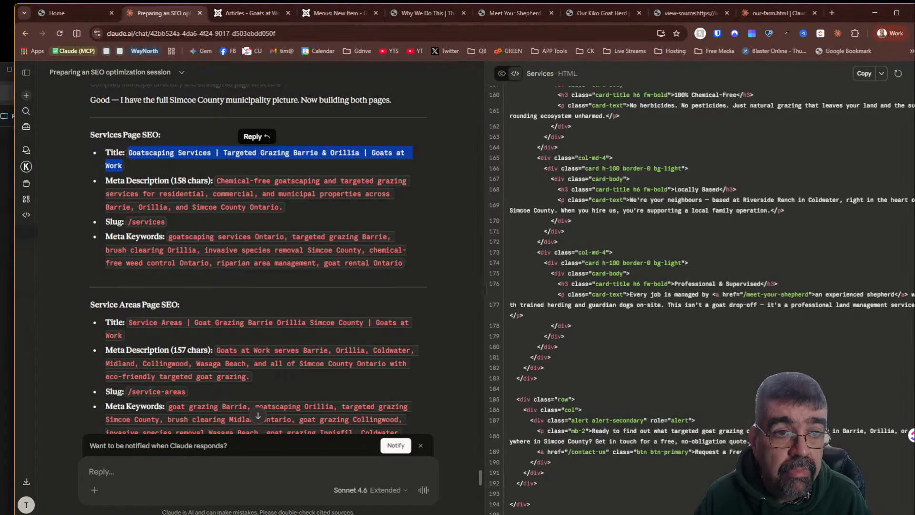
click(340, 15)
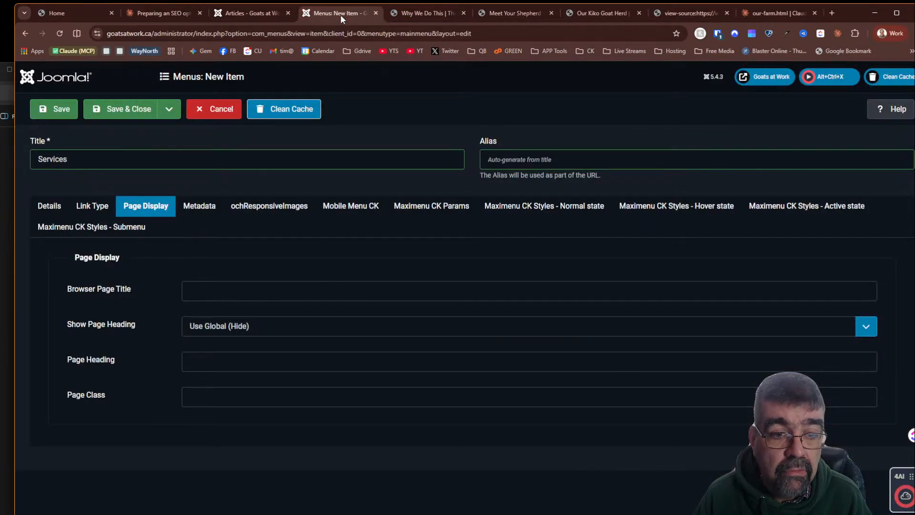
- Set the menu item type to Single Article, link it to the Services article, and save and close
click(275, 284)
click(49, 206)
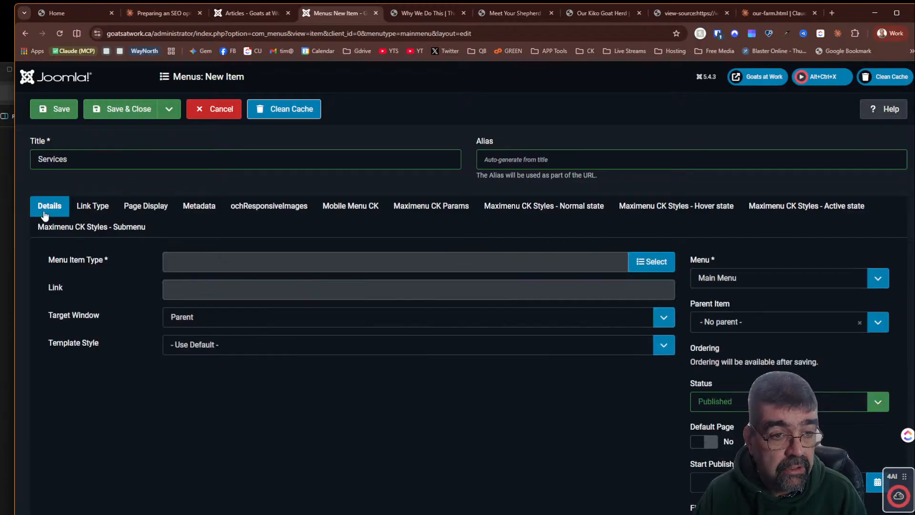
click(647, 260)
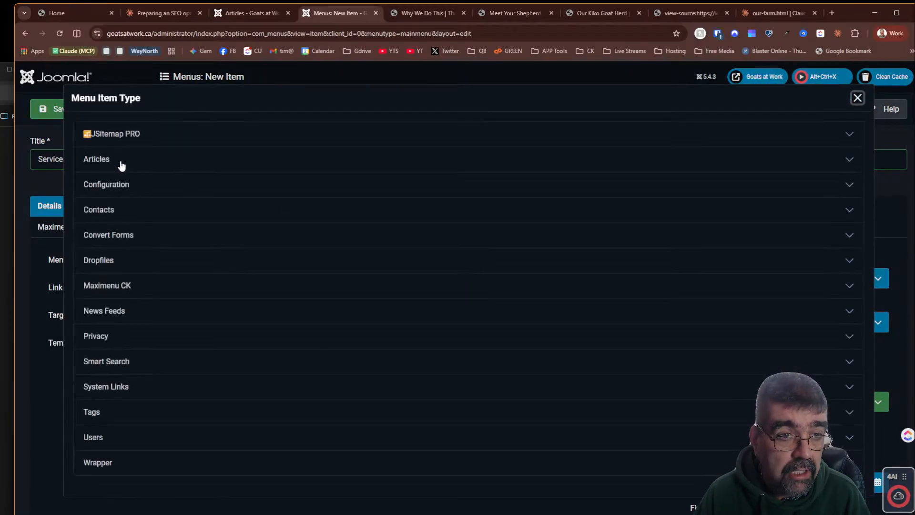
click(116, 161)
click(146, 410)
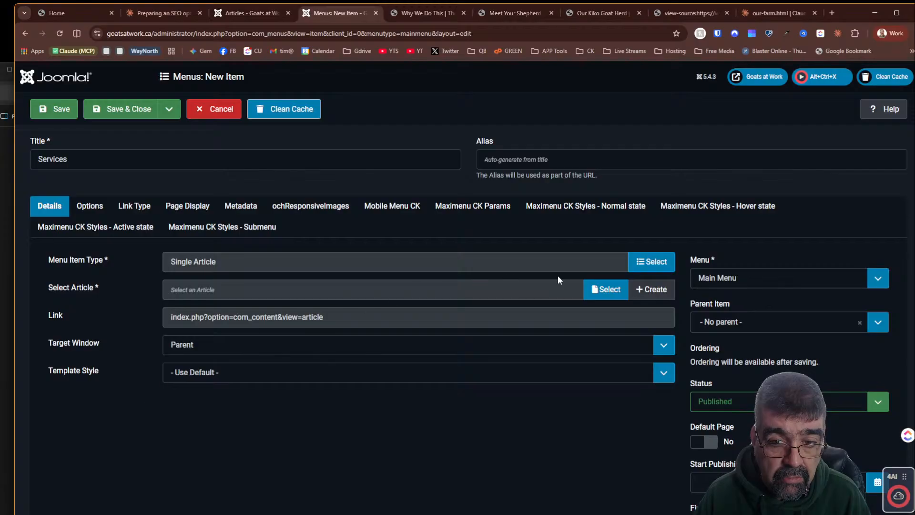
click(593, 290)
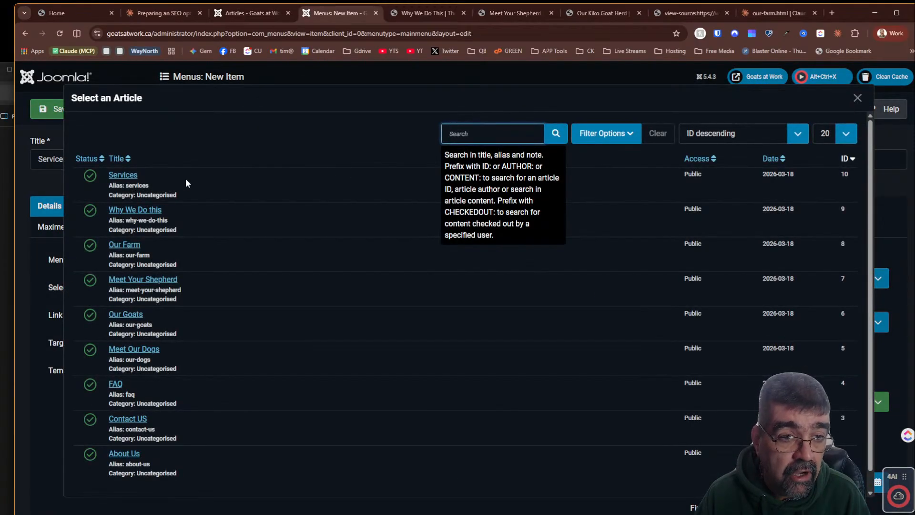
click(122, 176)
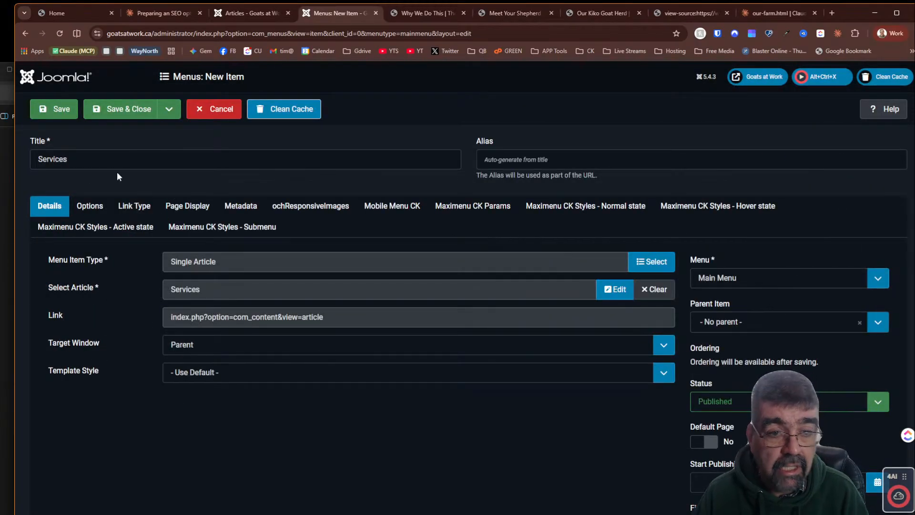
click(117, 112)
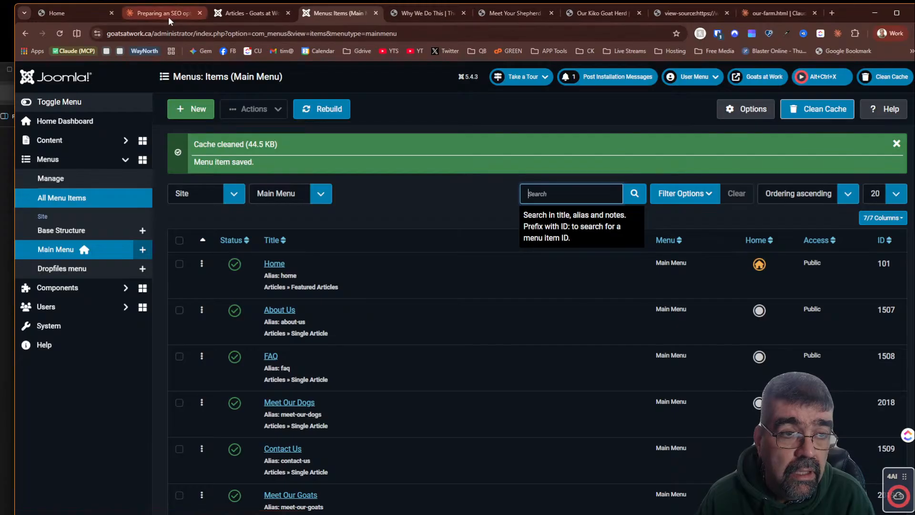
- Copy the Service Areas page title from Claude's SEO suggestions
mouse_move(169, 14)
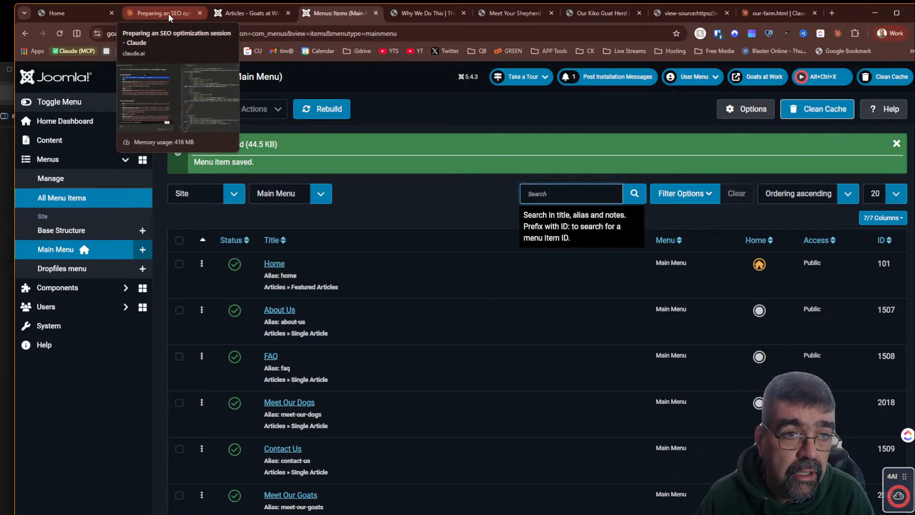
click(168, 15)
scroll(252, 234, down, 2)
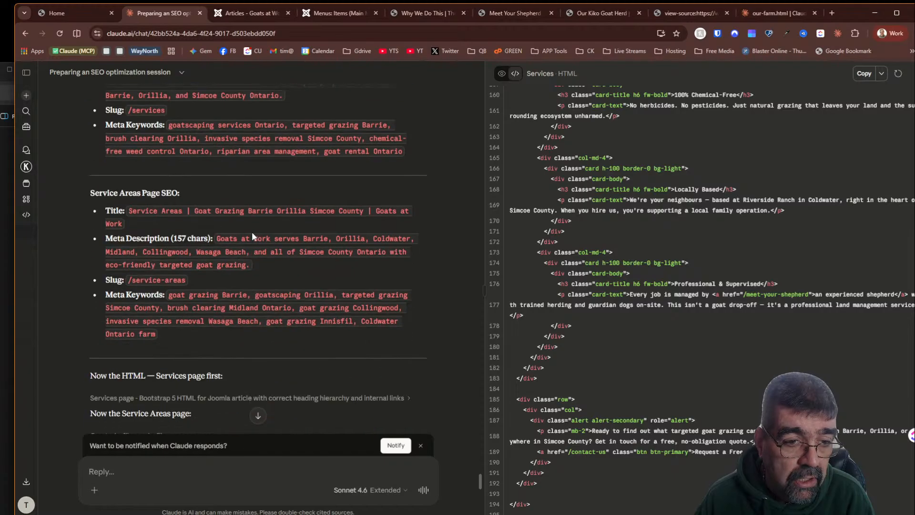
drag(129, 212, 181, 213)
click(143, 213)
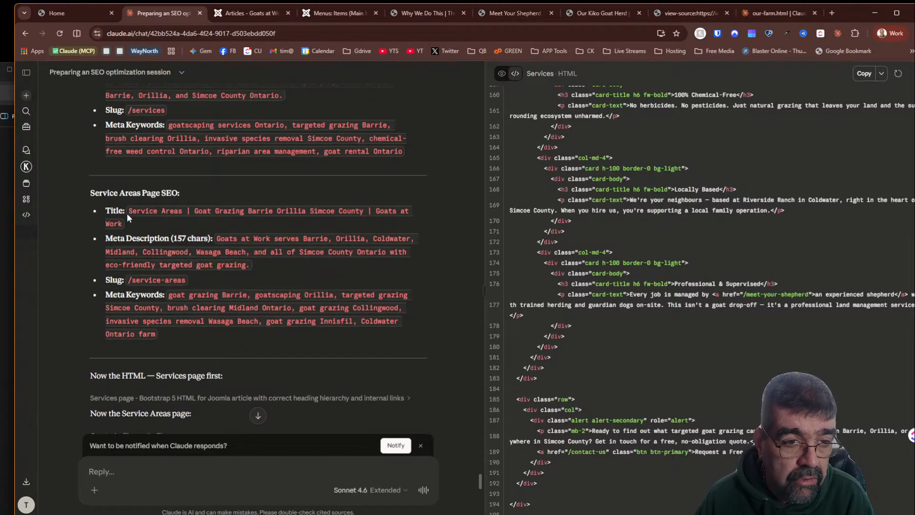
drag(129, 211, 143, 223)
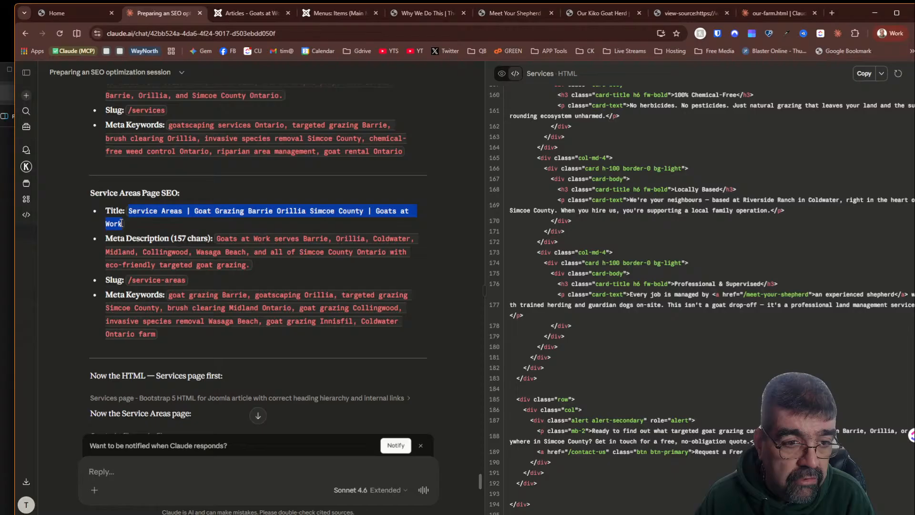
right_click(170, 213)
click(187, 222)
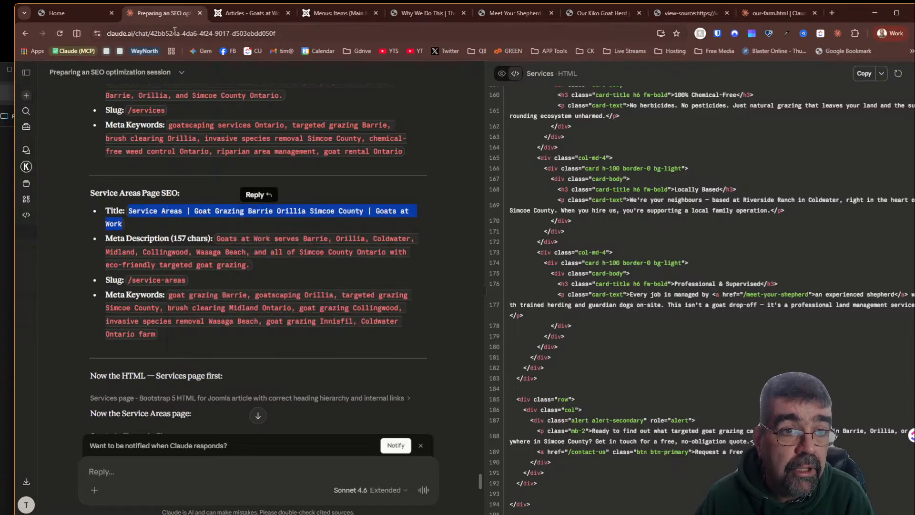
- Start another new Main Menu item titled Service Areas
click(229, 14)
click(335, 13)
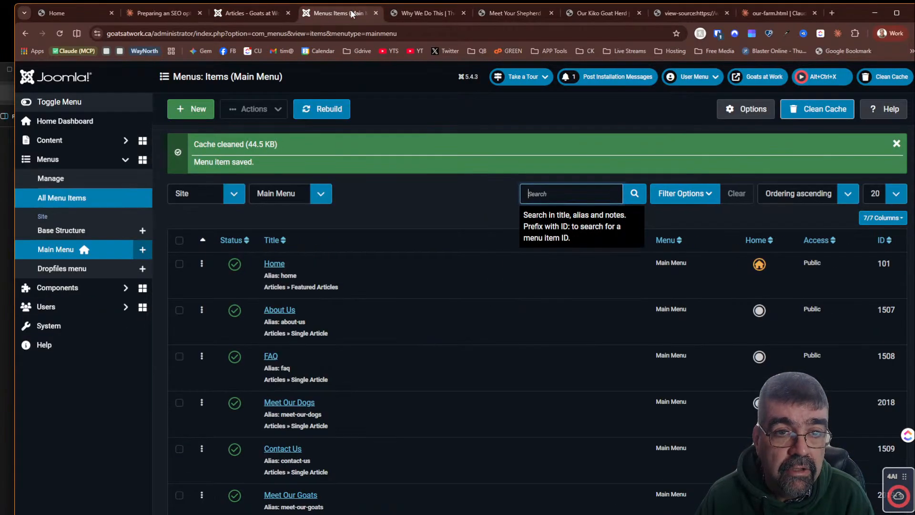
click(191, 112)
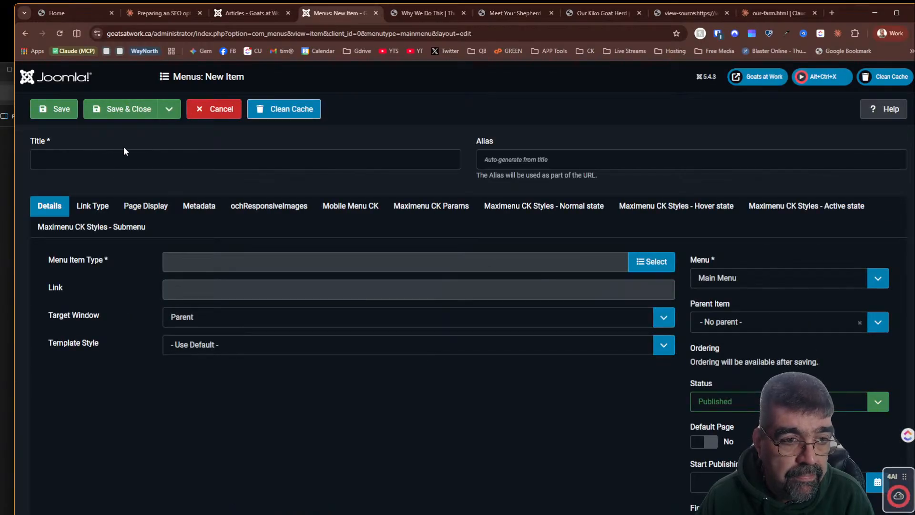
click(124, 152)
text(Se)
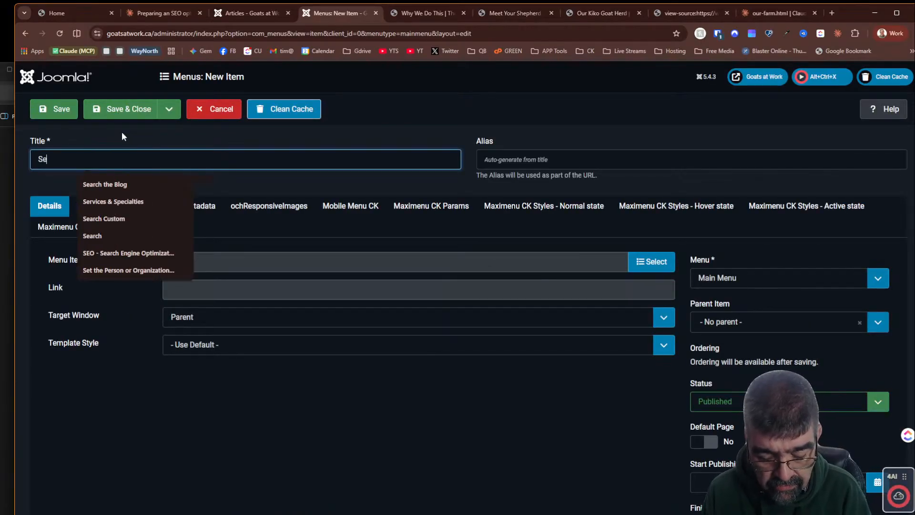
text(rvice Are)
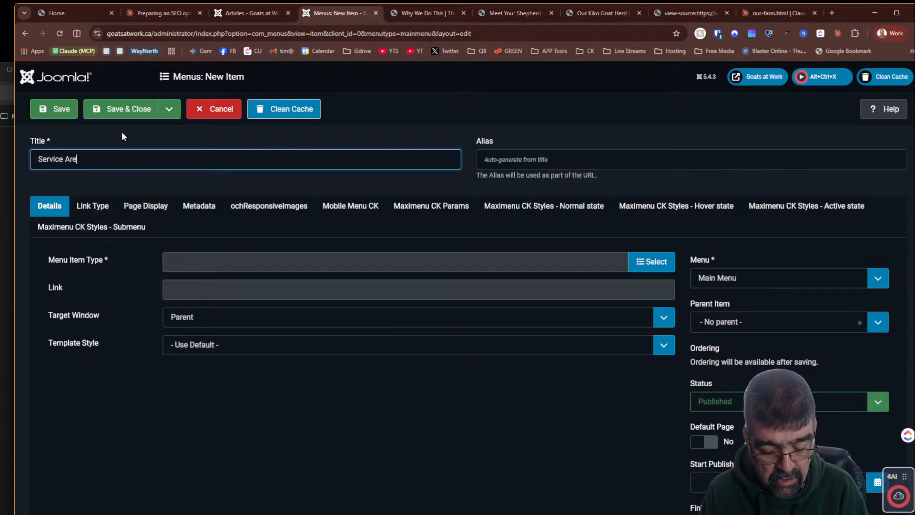
text(as)
key(Tab)
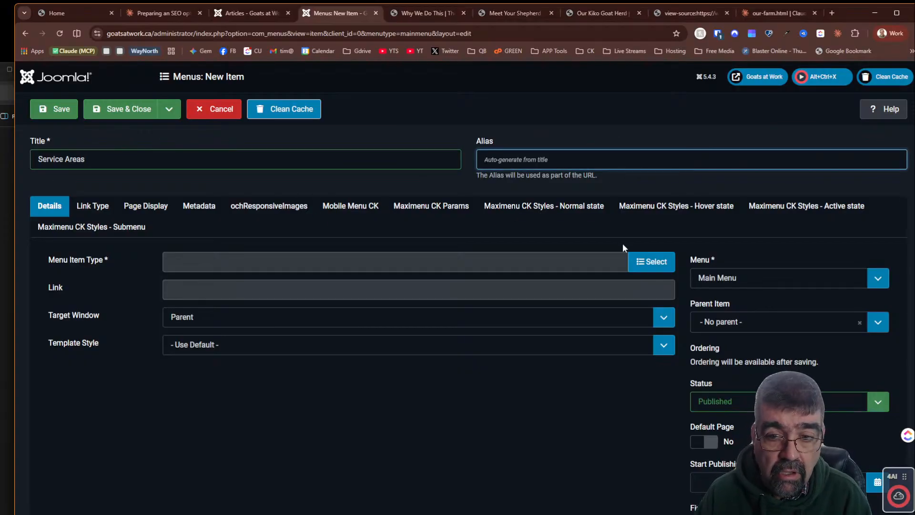
- Set the item's type to Single Article and paste the copied title as its Browser Page Title
click(654, 261)
click(105, 164)
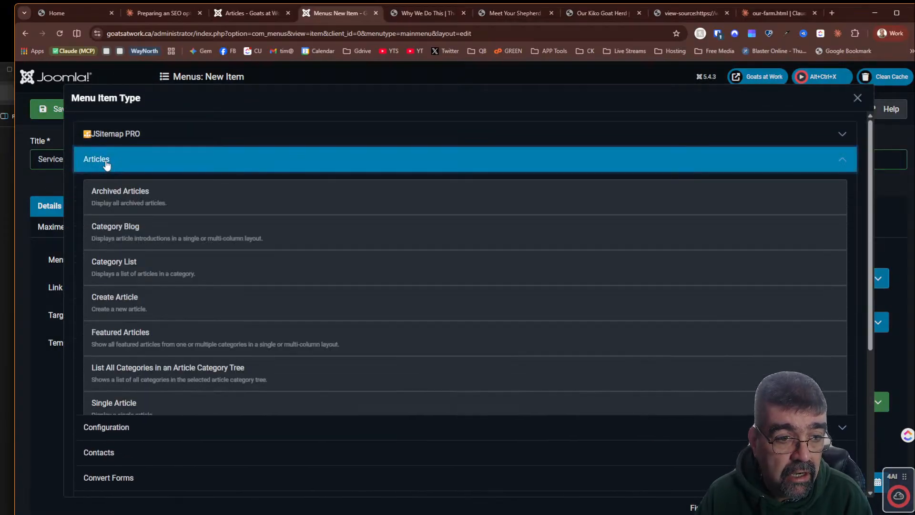
click(98, 408)
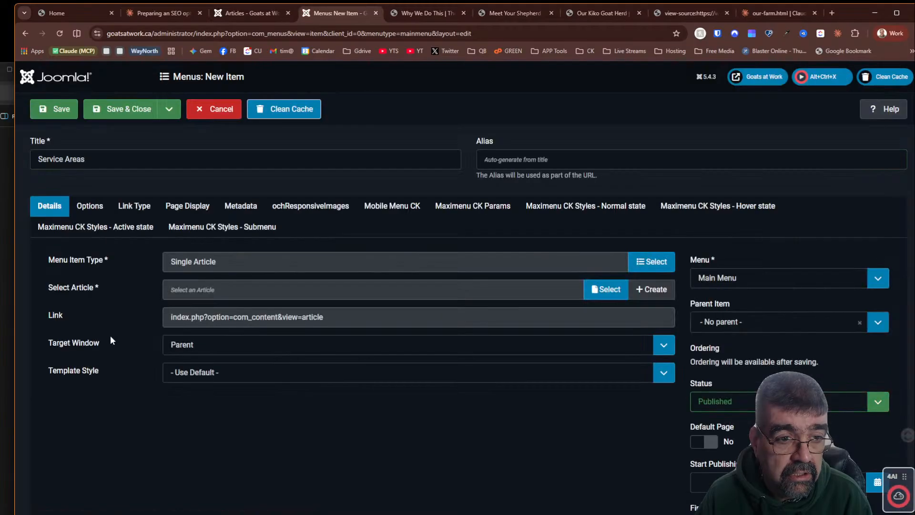
click(178, 210)
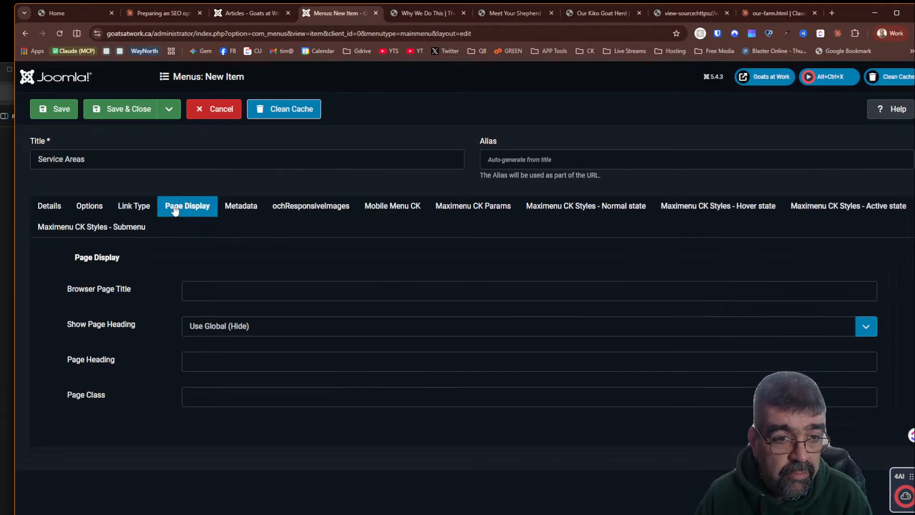
click(212, 289)
text(Service Areas | Goat Grazing Barrie Orillia Simcoe County | Goats at Work)
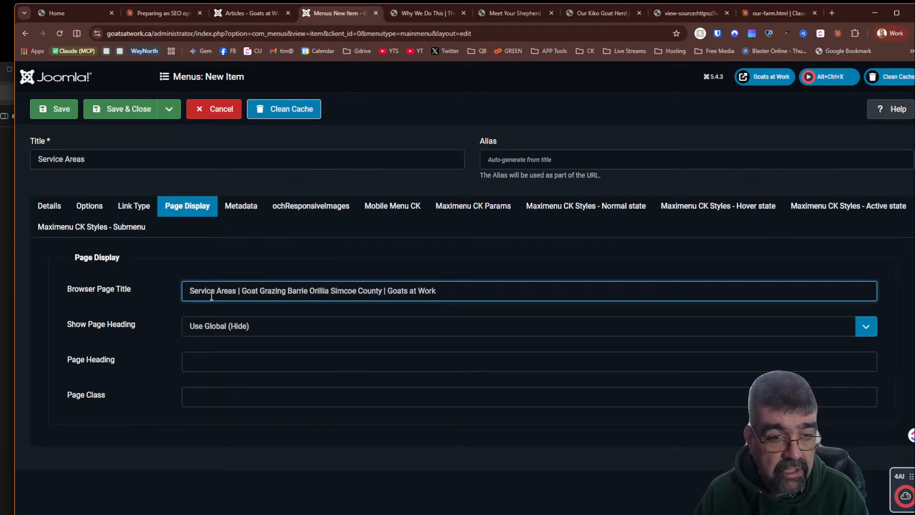
- Create a new article titled Service Areas from the menu item's article selector
click(48, 205)
click(651, 290)
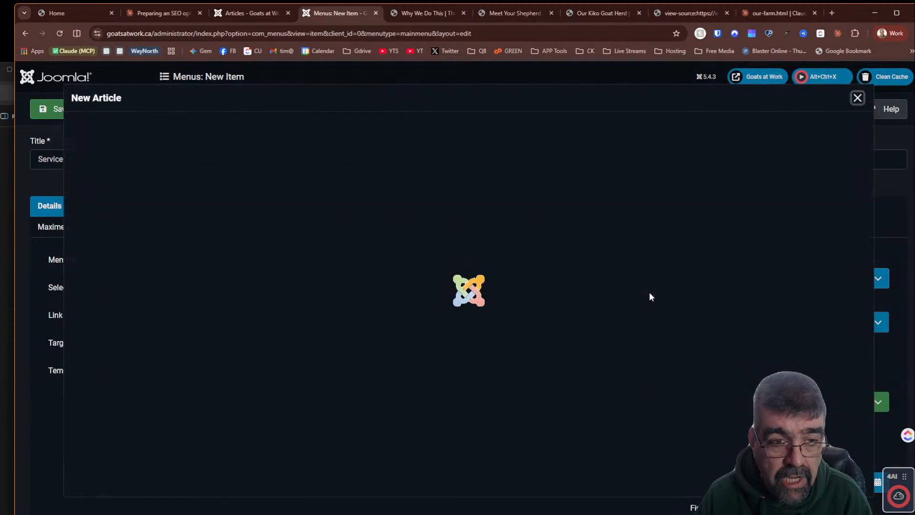
click(144, 181)
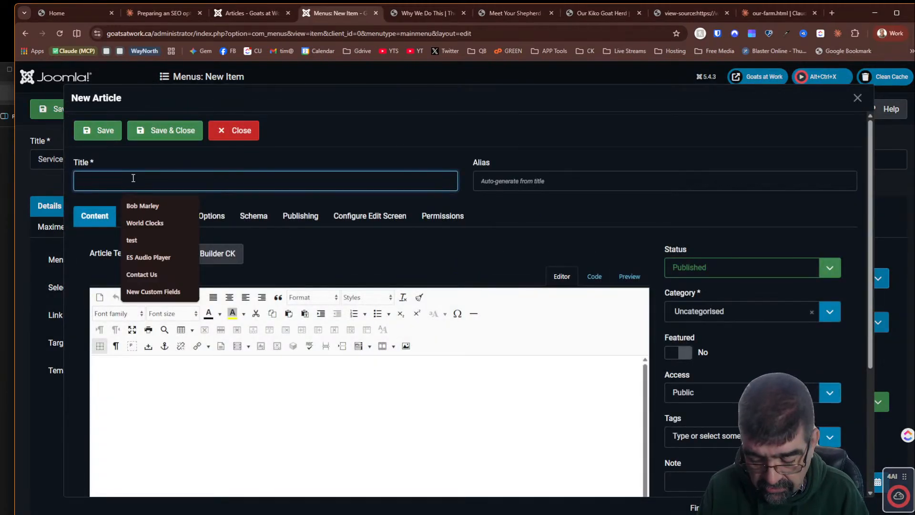
text(Service Areas)
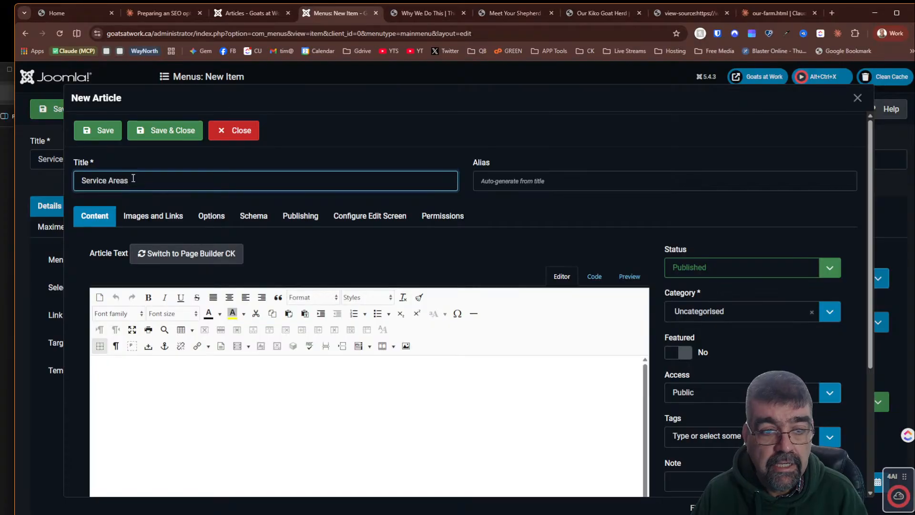
- Copy the Service Areas meta description from Claude's SEO suggestions and paste it into the new article's Meta Description
click(135, 14)
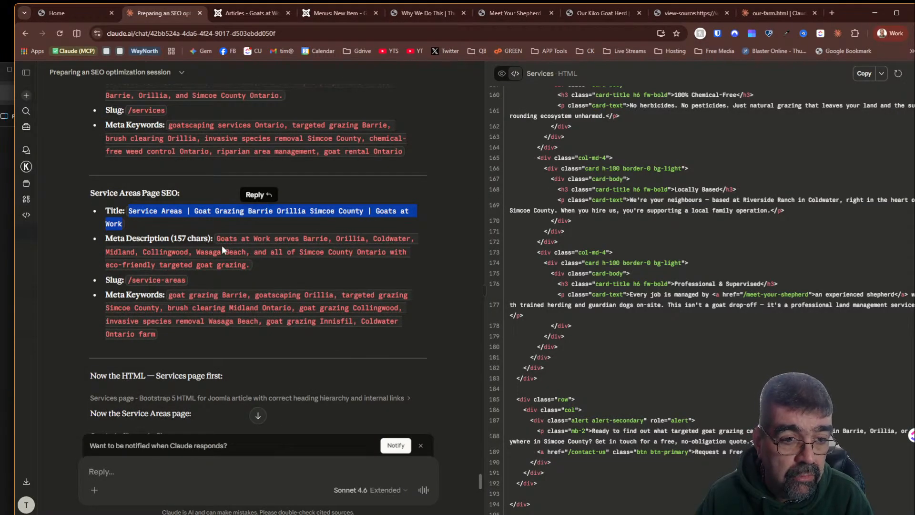
drag(216, 237, 240, 264)
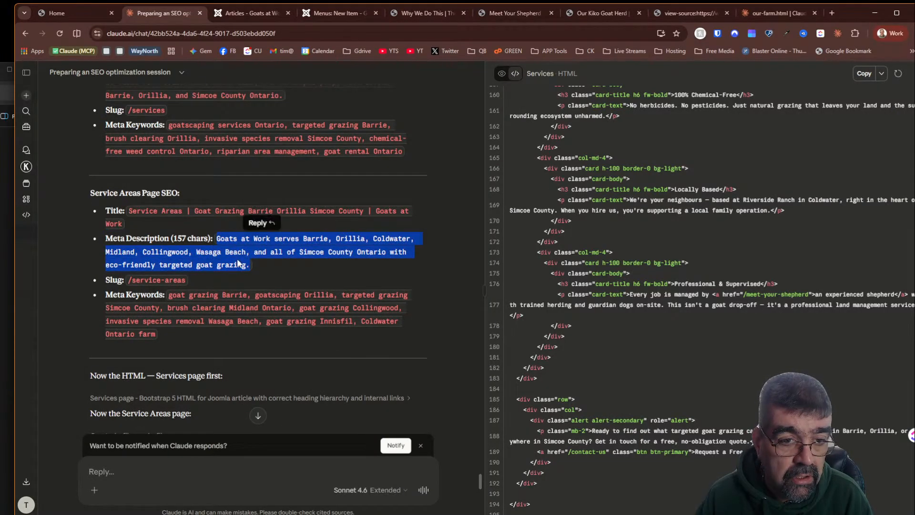
right_click(247, 254)
click(252, 263)
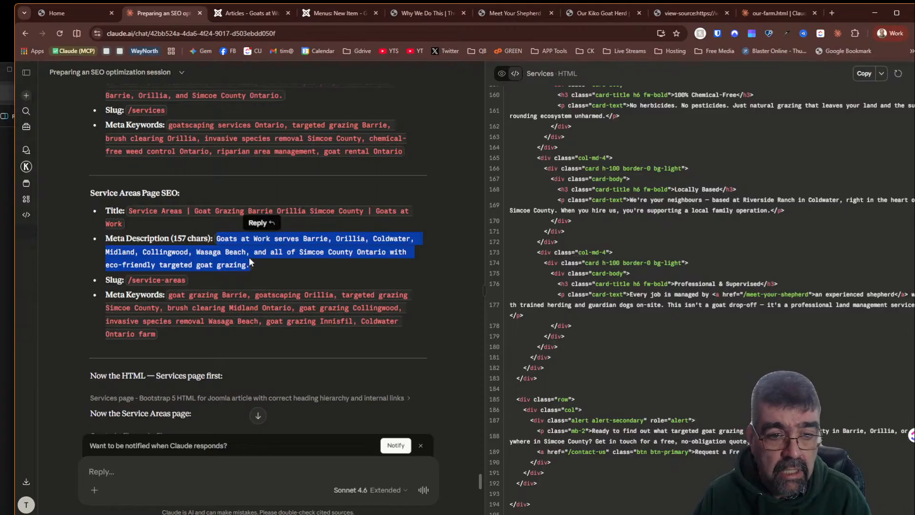
click(222, 16)
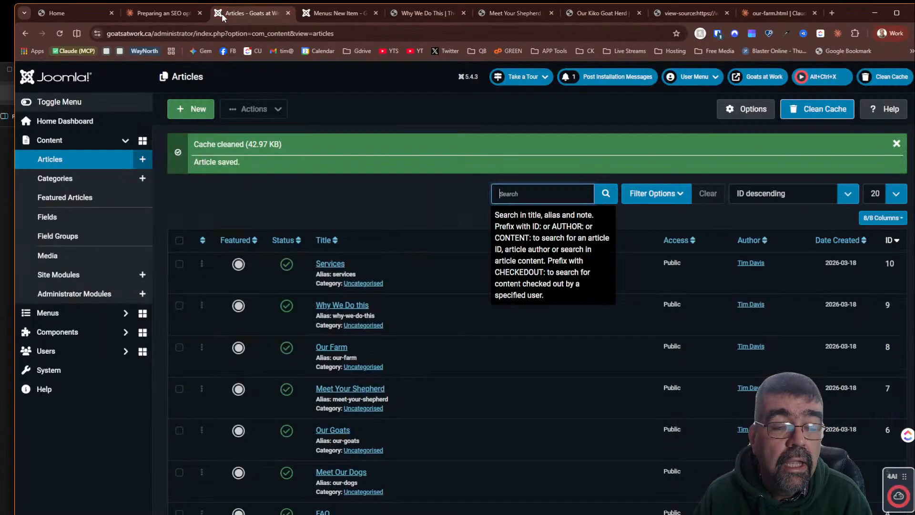
click(309, 12)
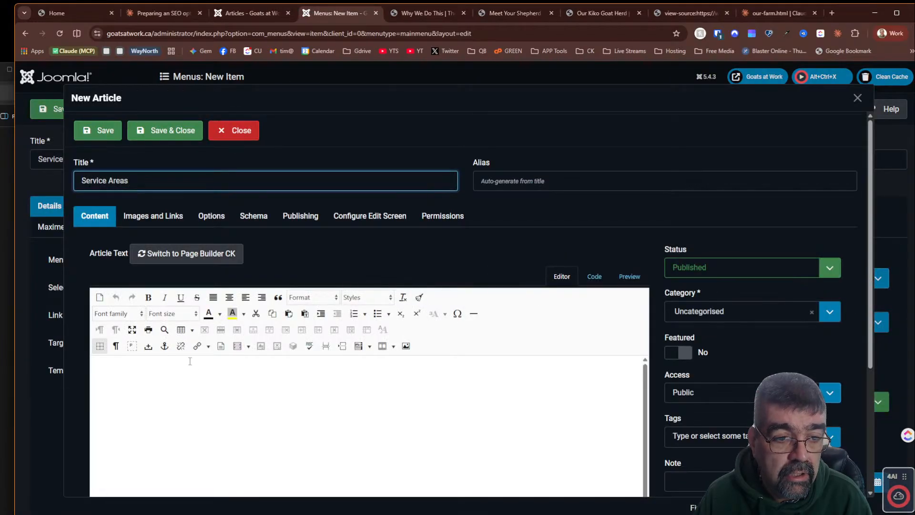
click(293, 223)
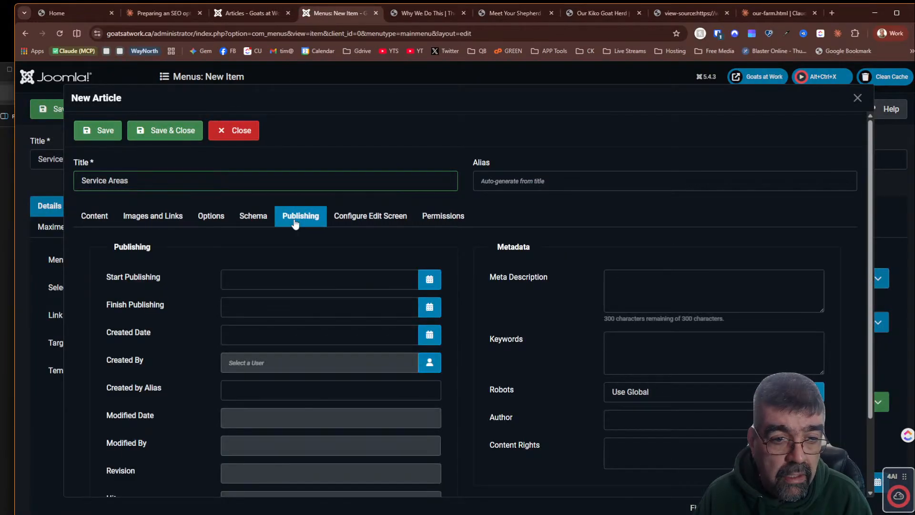
click(657, 296)
key(ctrl+v)
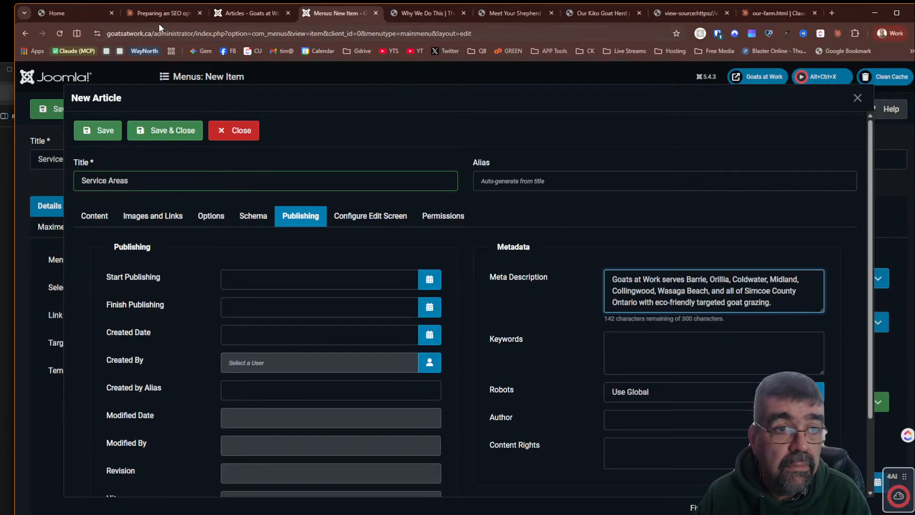
- Copy the Service Areas meta keywords from Claude and paste them into the article's Keywords field
click(245, 13)
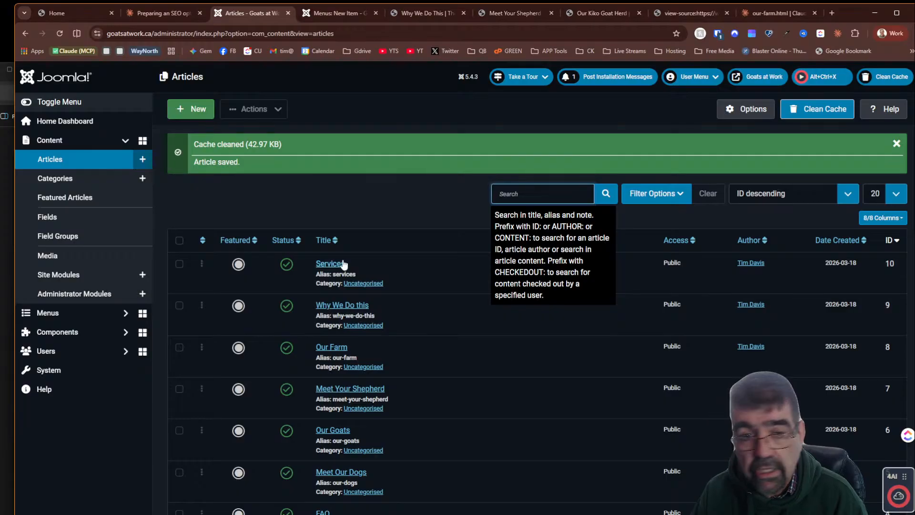
click(180, 16)
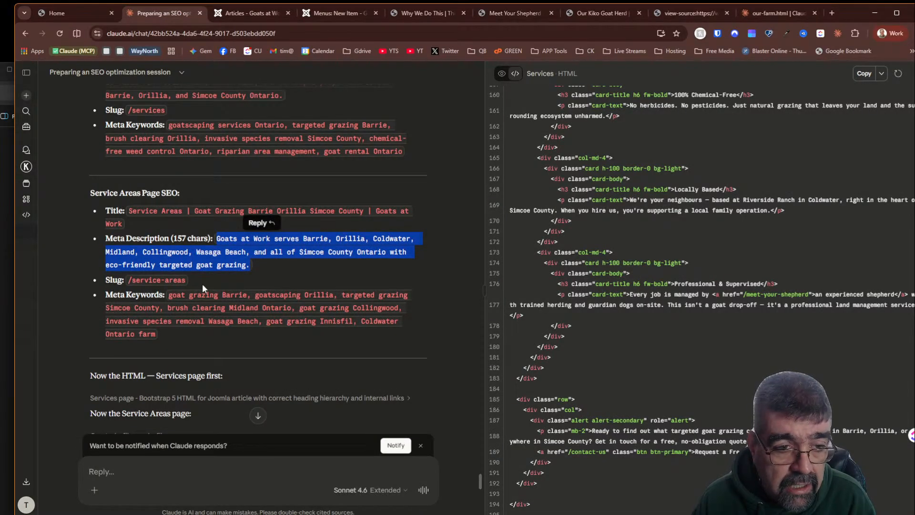
drag(170, 295, 184, 329)
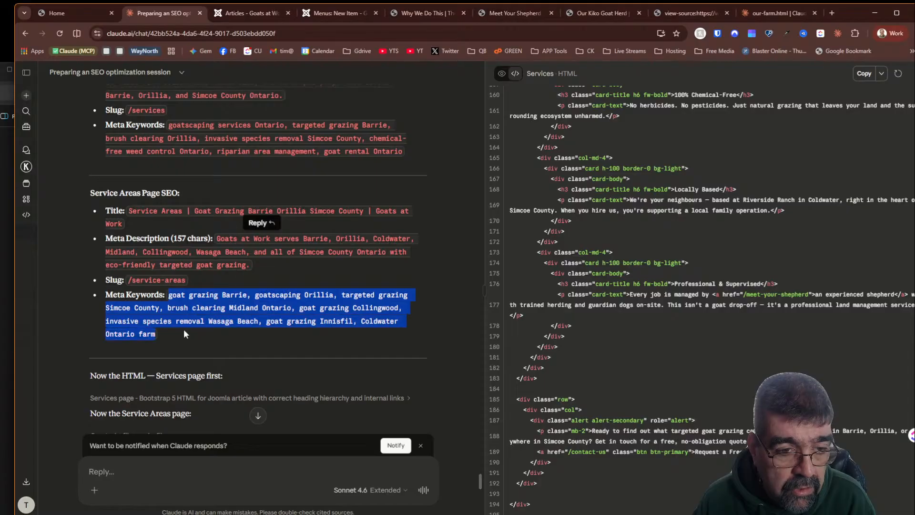
right_click(213, 305)
click(242, 318)
click(318, 13)
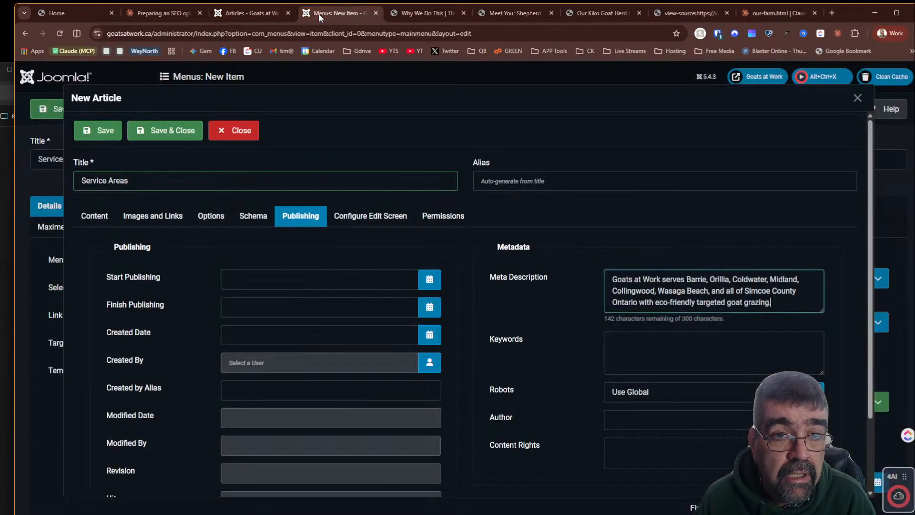
click(640, 345)
key(ctrl+v)
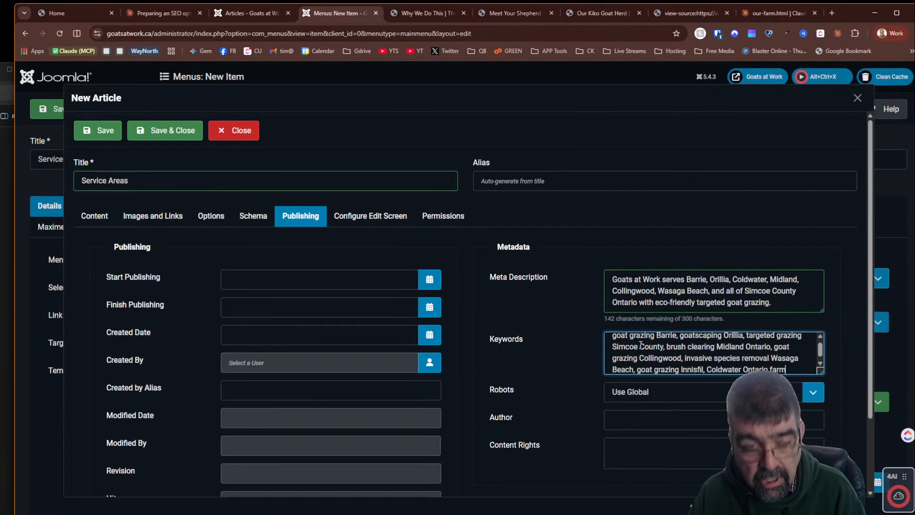
- Copy the HTML from Claude's Services artifact and paste it into the article body in code view
click(167, 13)
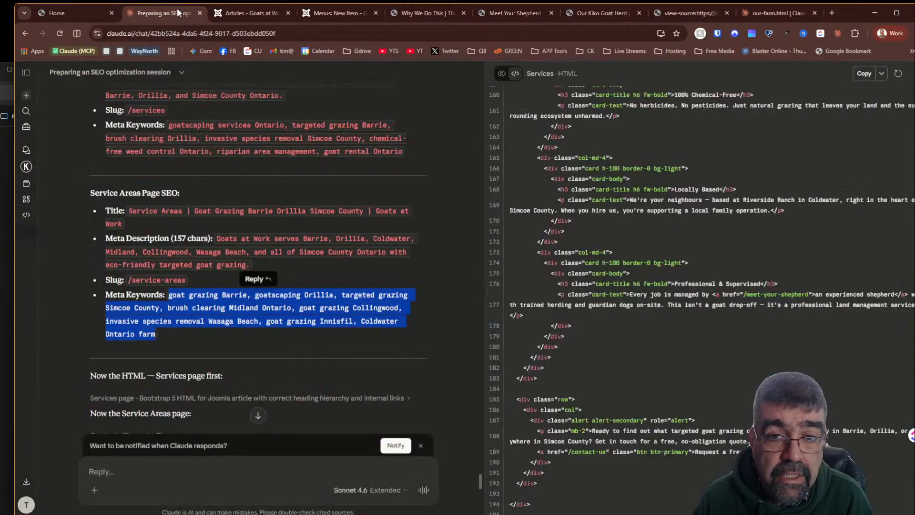
scroll(738, 134, up, 20)
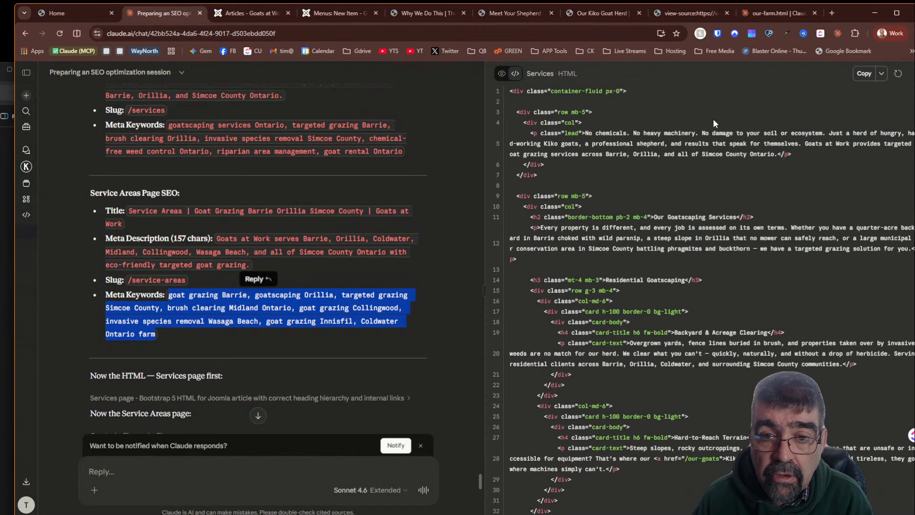
scroll(254, 219, down, 5)
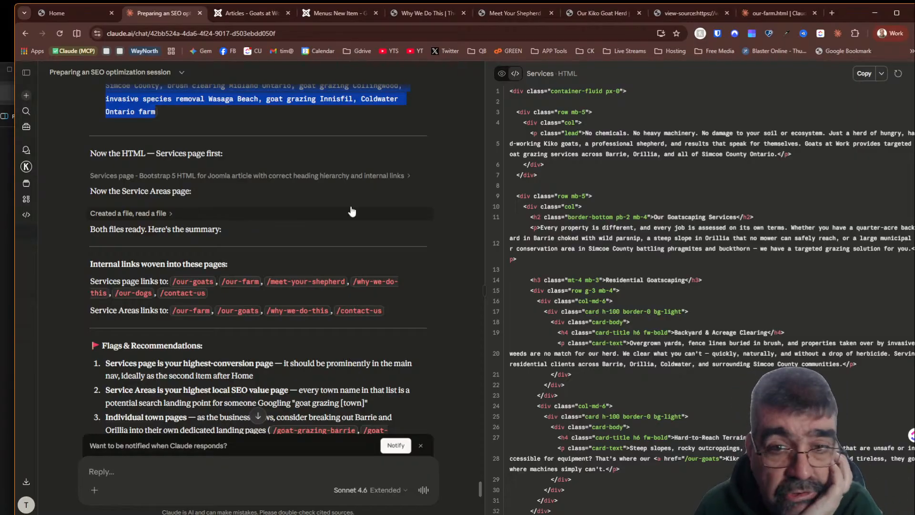
click(543, 73)
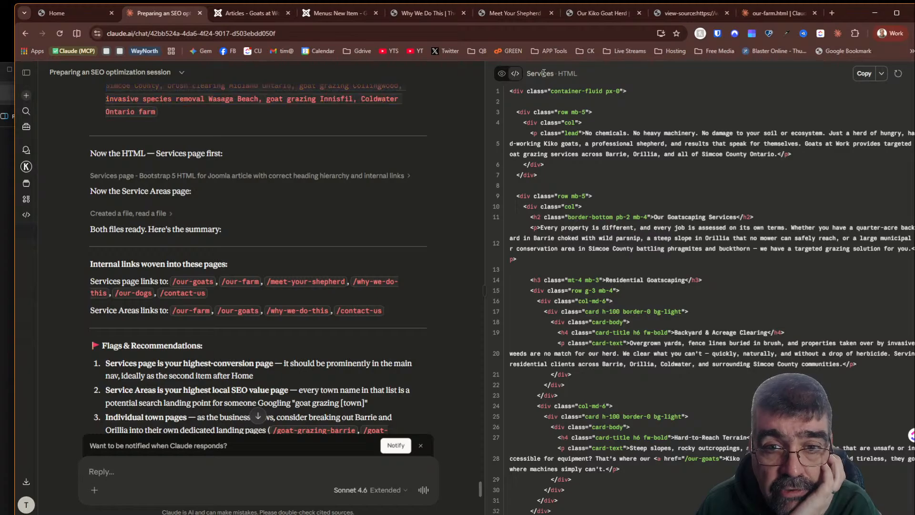
scroll(334, 132, up, 3)
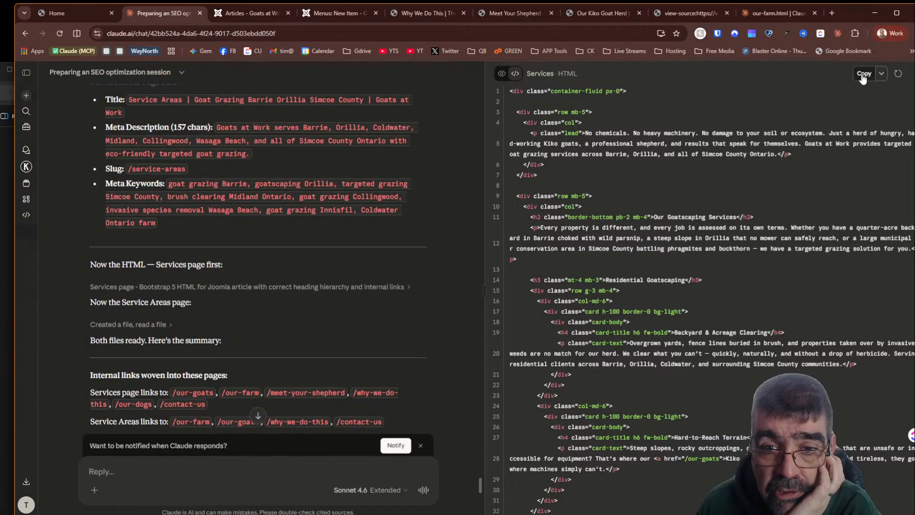
click(329, 13)
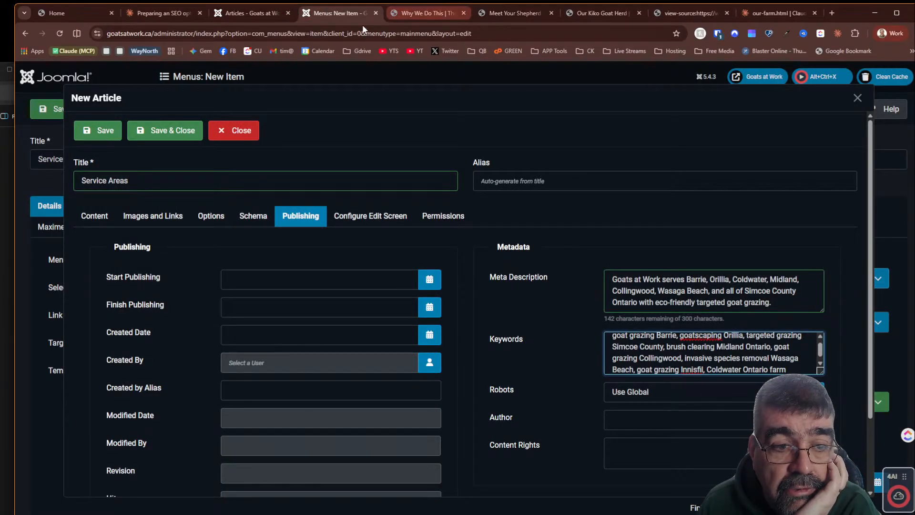
click(98, 220)
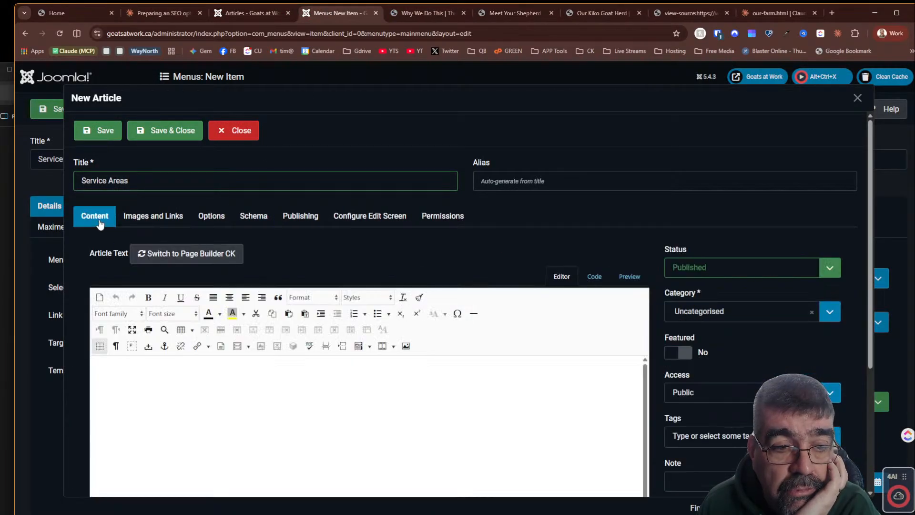
click(594, 277)
key(ctrl+v)
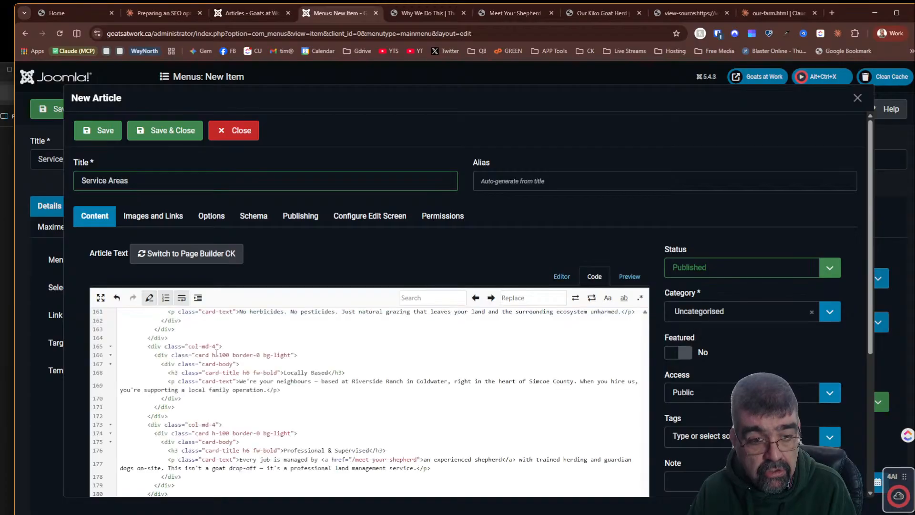
- Review the pasted content in the visual editor and save and close the Service Areas article
click(554, 277)
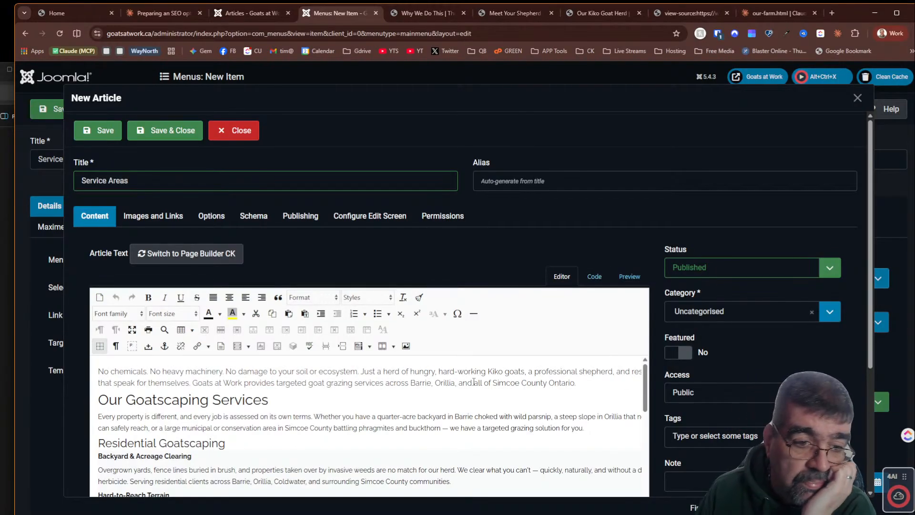
scroll(467, 404, down, 15)
scroll(467, 405, down, 3)
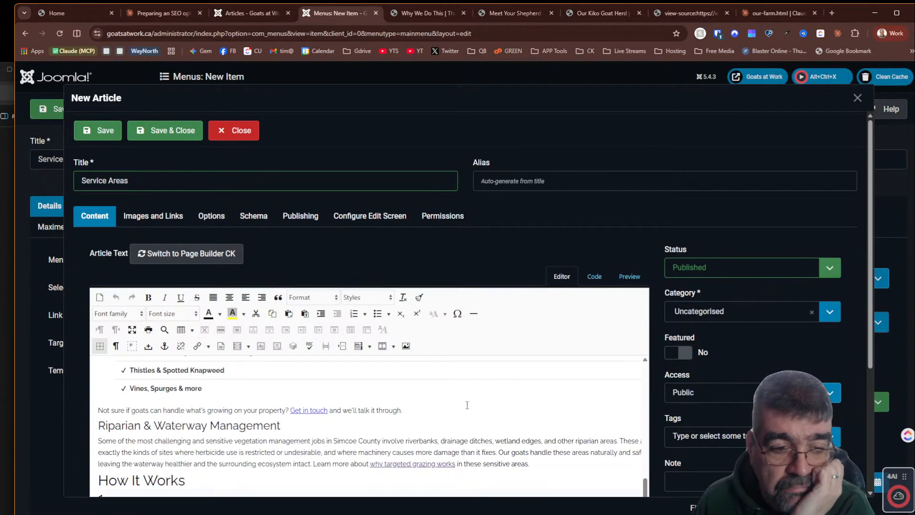
scroll(467, 405, up, 3)
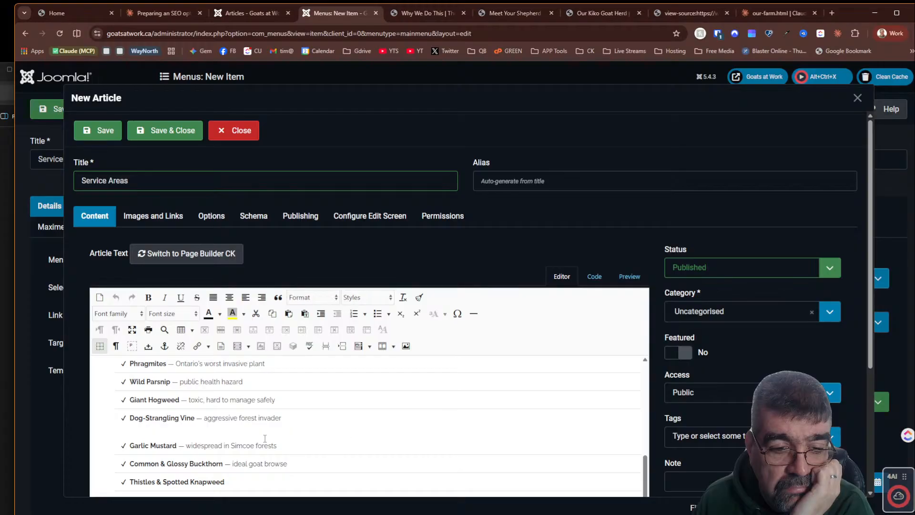
scroll(348, 428, up, 10)
scroll(389, 442, down, 3)
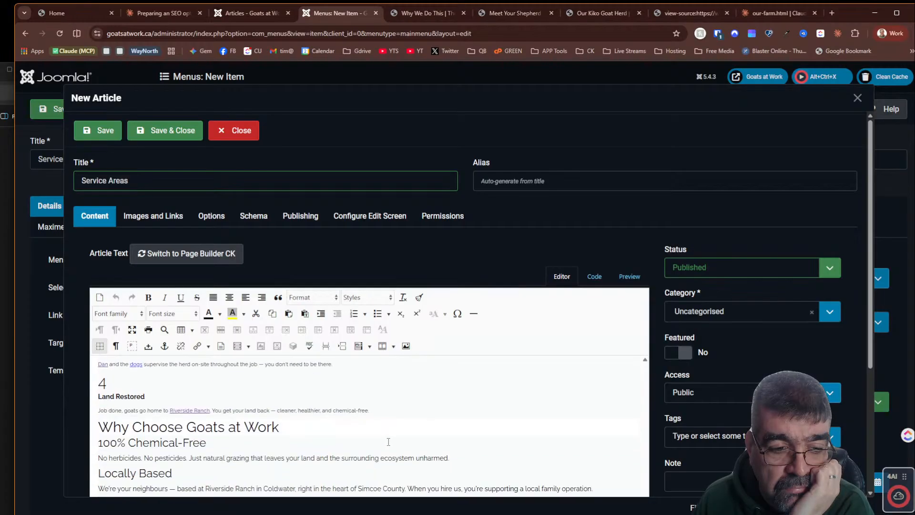
scroll(388, 442, down, 4)
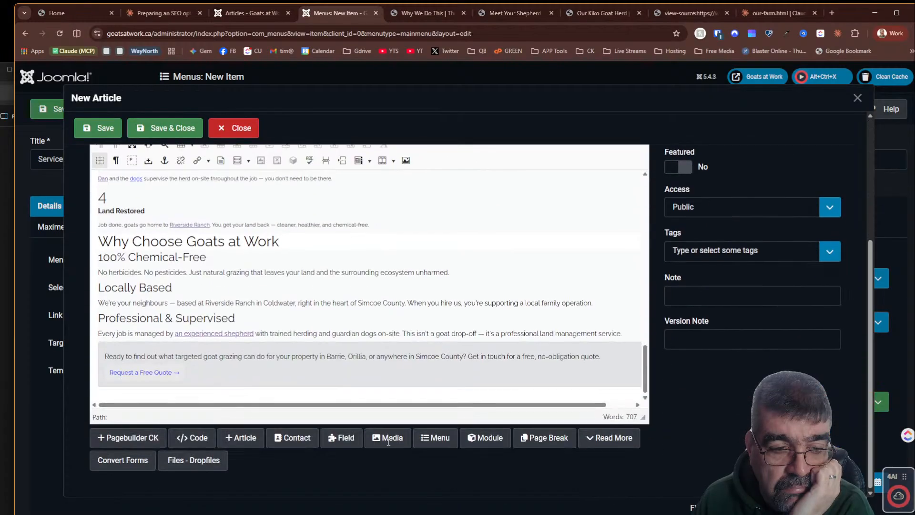
scroll(473, 275, up, 15)
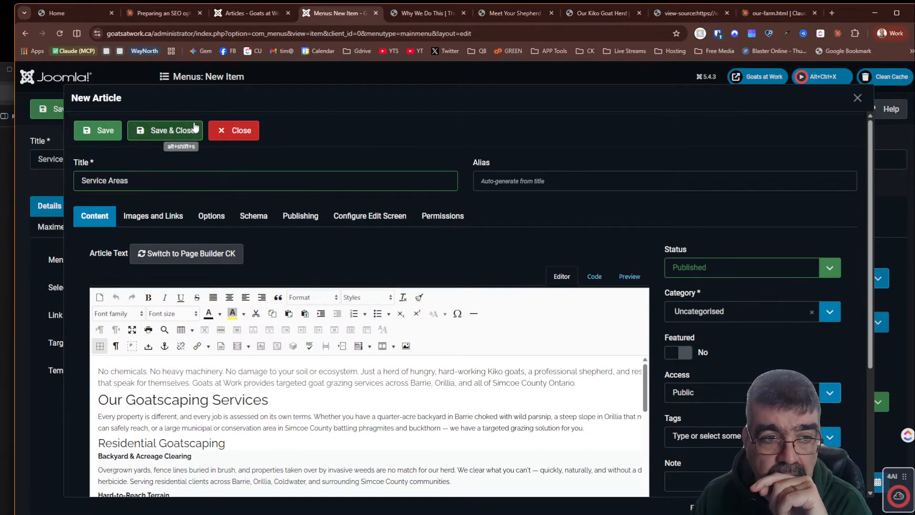
click(185, 131)
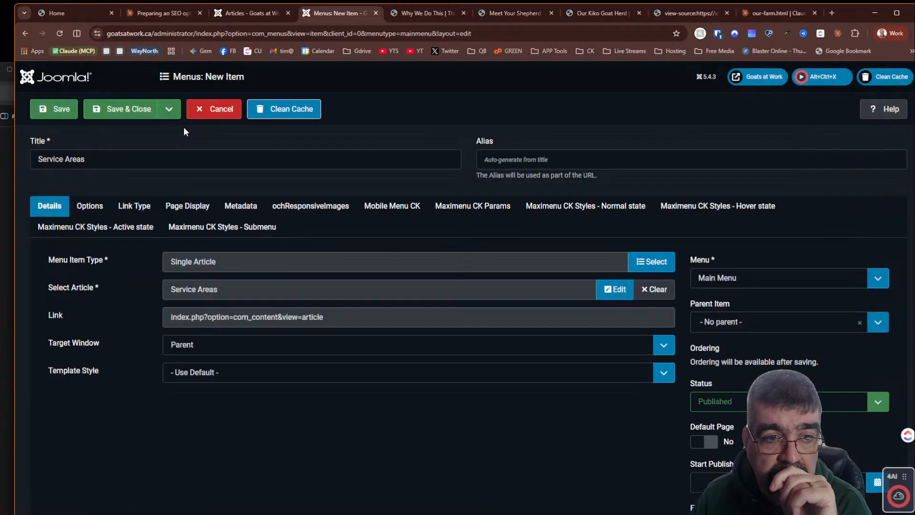
- Save and close the Service Areas menu item and reload the live site page
click(138, 112)
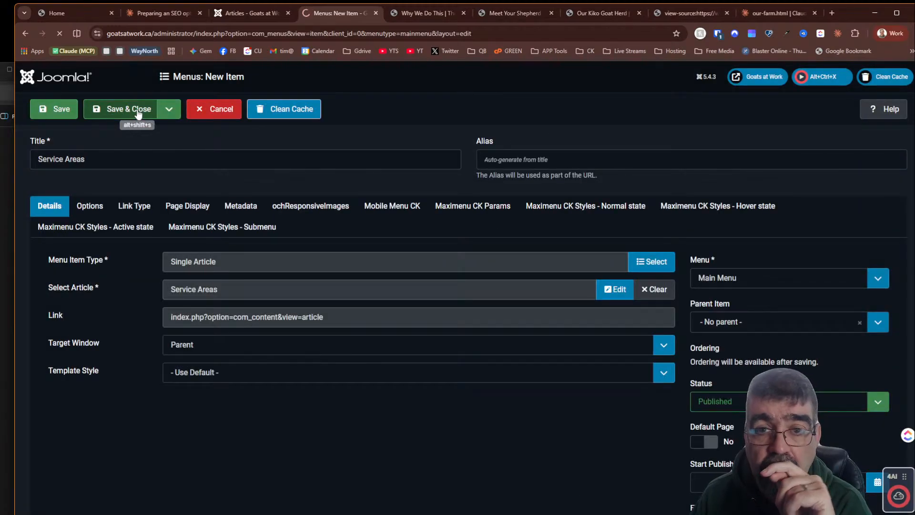
click(424, 13)
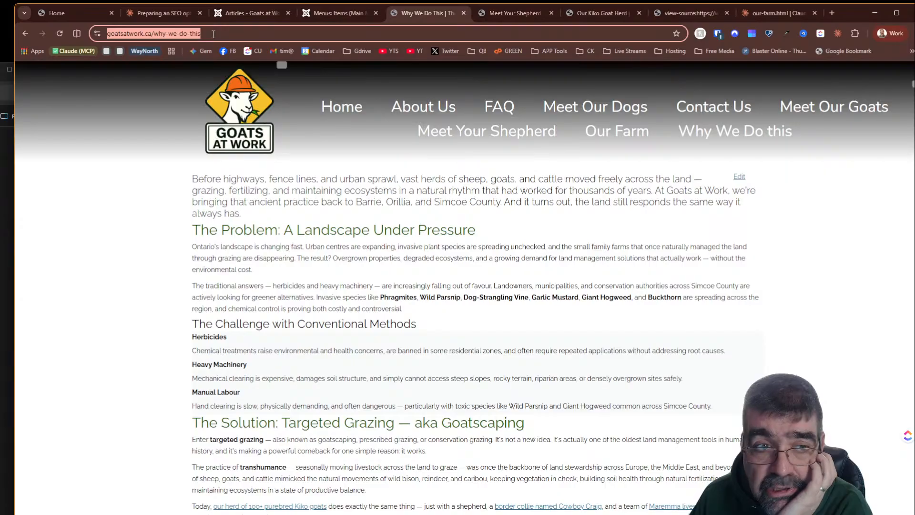
click(59, 33)
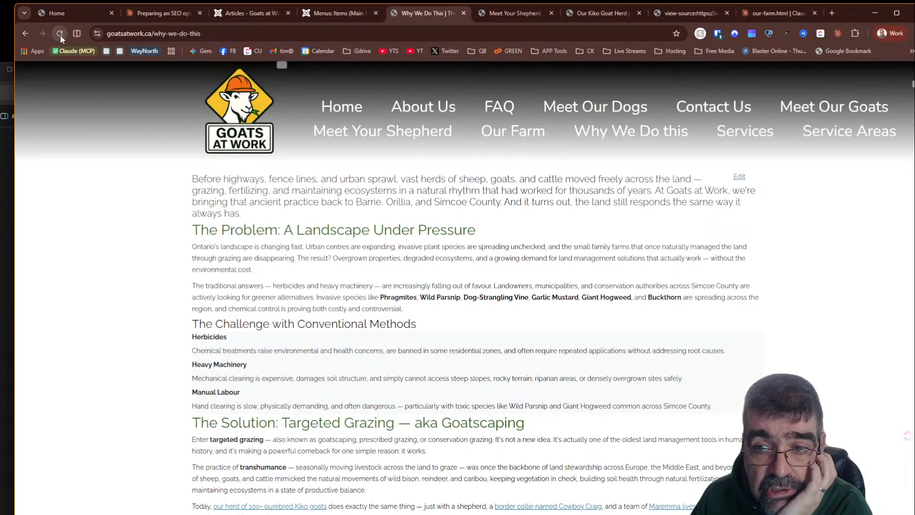
- Open the Services and Service Areas pages on the live site and scroll through their content
click(744, 132)
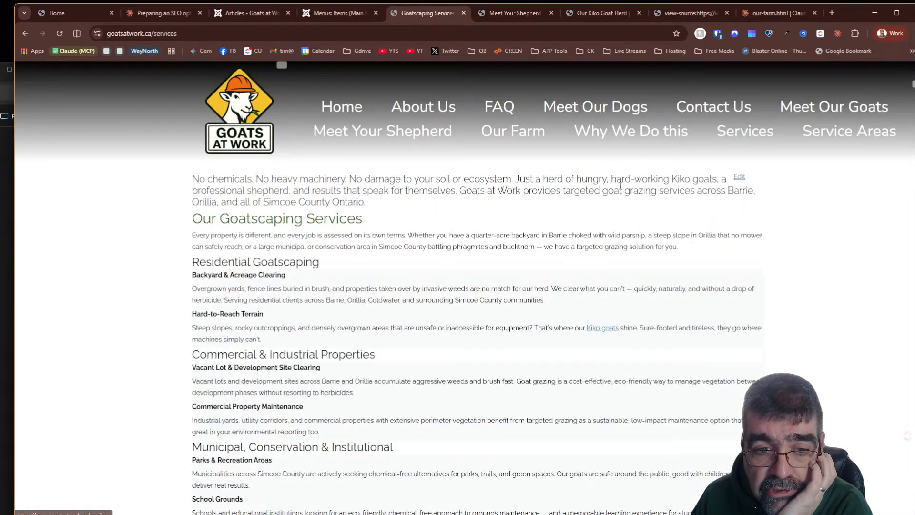
scroll(560, 210, down, 15)
scroll(560, 210, up, 20)
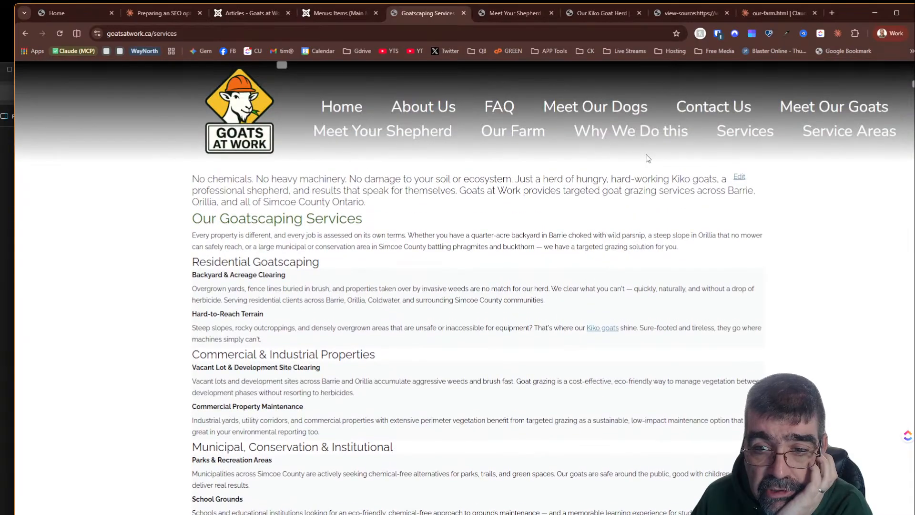
click(828, 132)
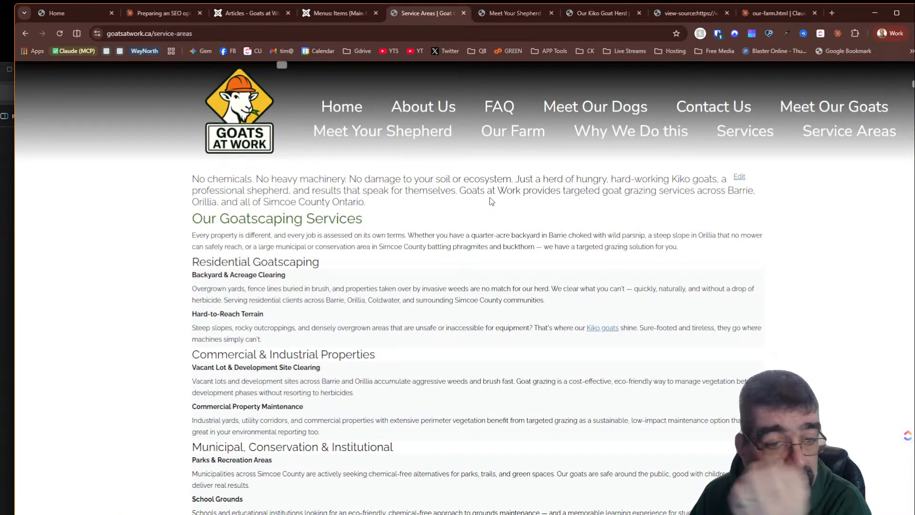
scroll(491, 200, down, 15)
scroll(491, 201, down, 1)
scroll(498, 204, up, 6)
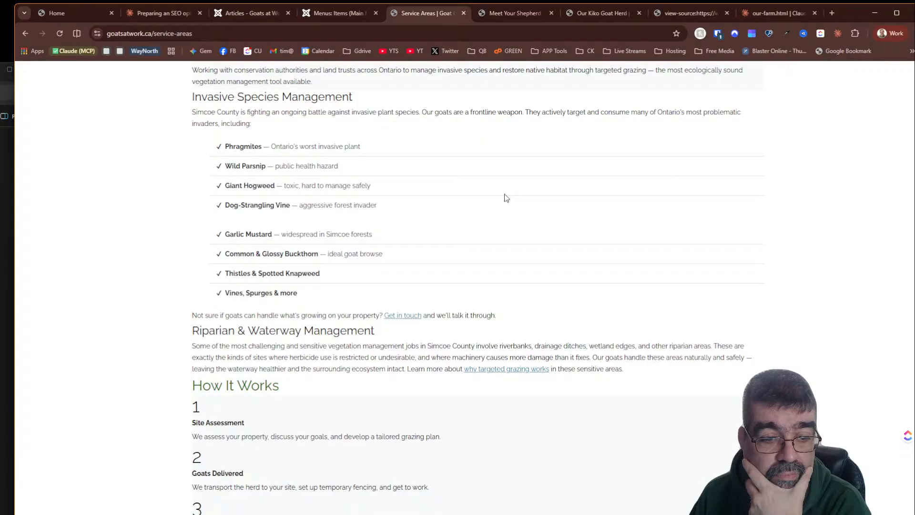
scroll(506, 198, up, 10)
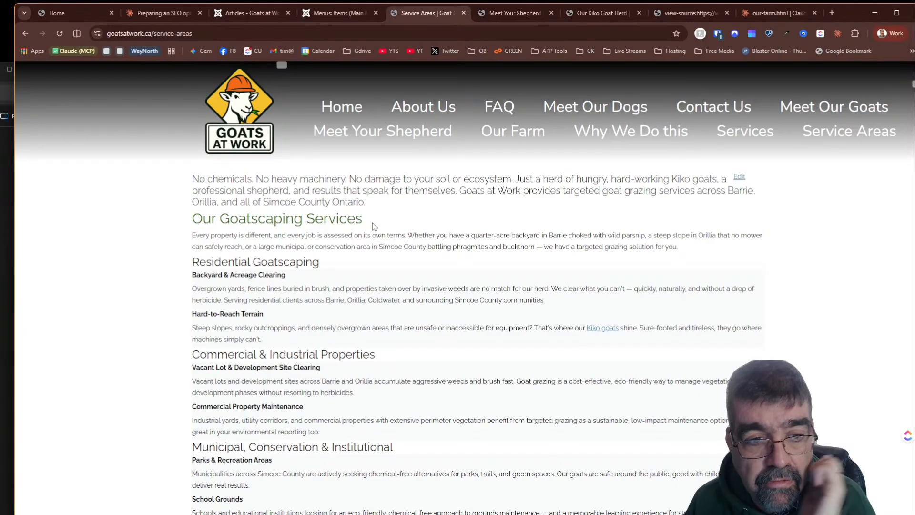
- Review Claude's summary of internal links, recommendations and the completed page inventory in the chat
click(160, 18)
scroll(270, 190, down, 3)
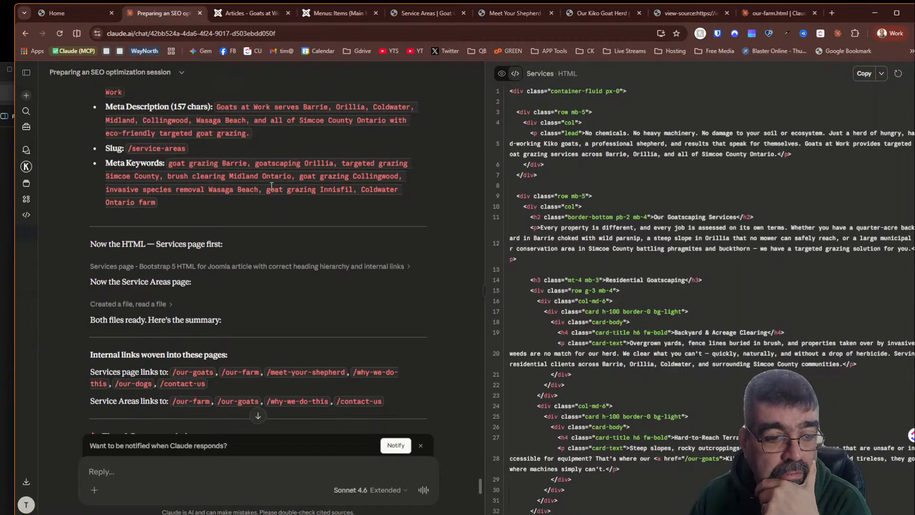
scroll(270, 190, down, 7)
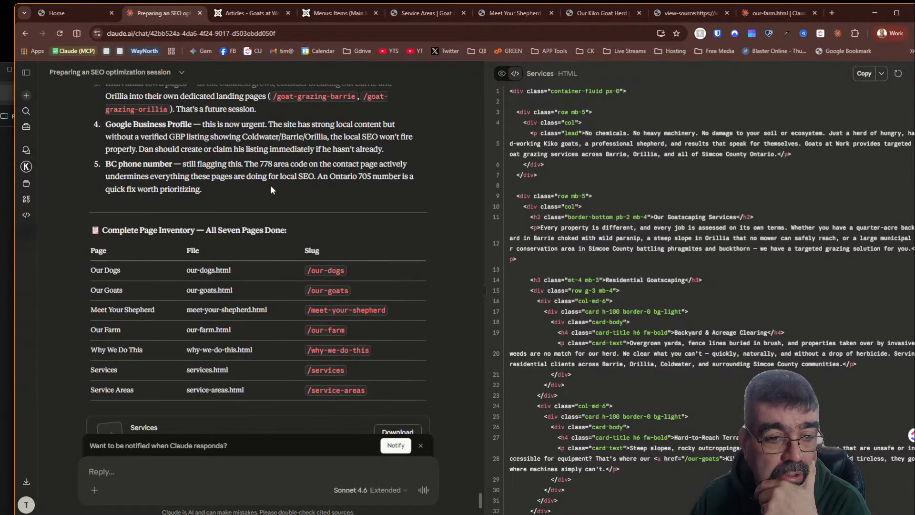
scroll(270, 190, down, 4)
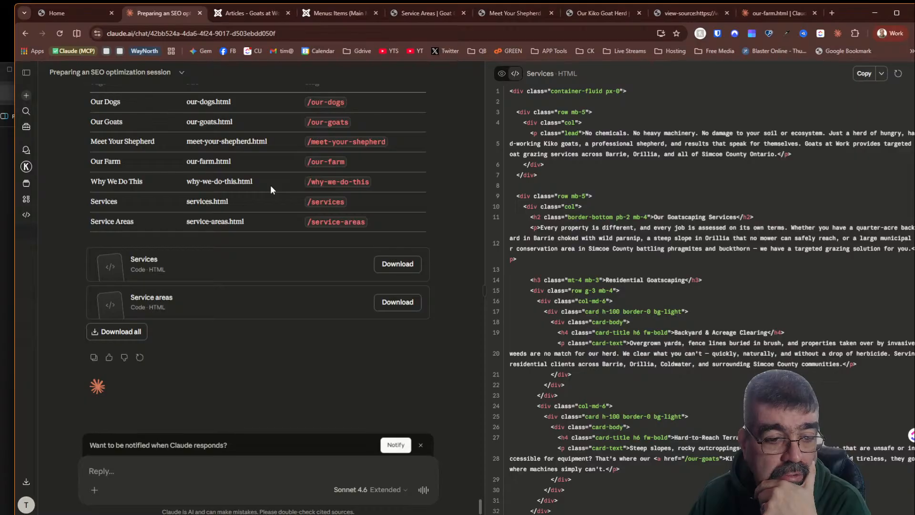
scroll(296, 206, up, 10)
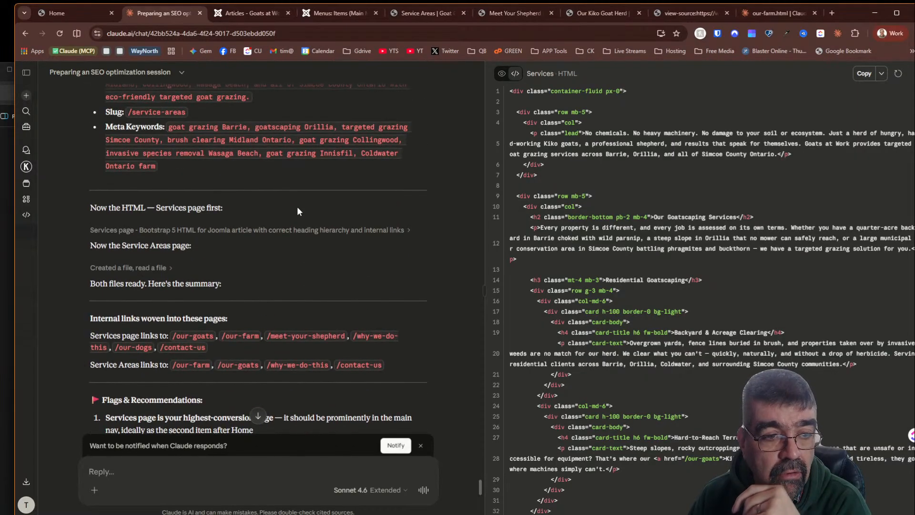
scroll(297, 207, down, 3)
scroll(291, 219, down, 7)
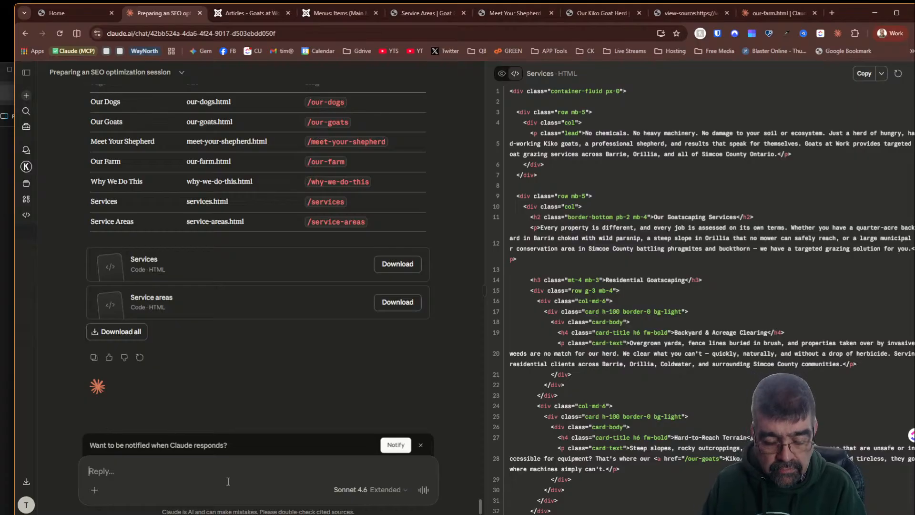
- Ask Claude "before we continue - how to i unpublish an artifact"
text(Grea)
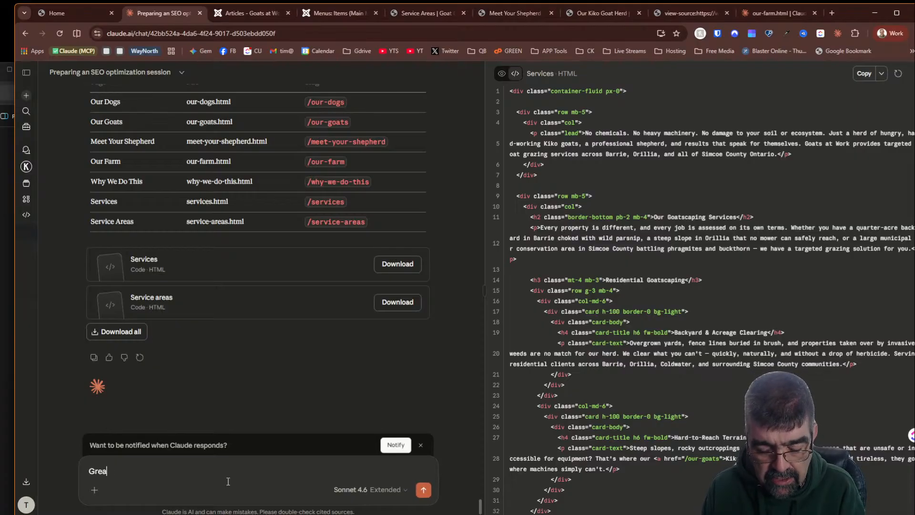
key(BackSpace)
key(BackSpace)
key(BackSpace)
key(BackSpace)
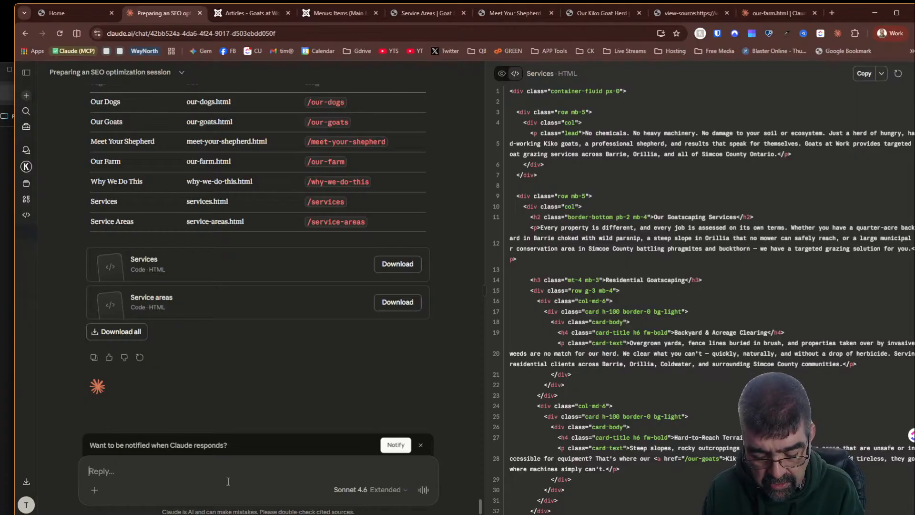
text(before we)
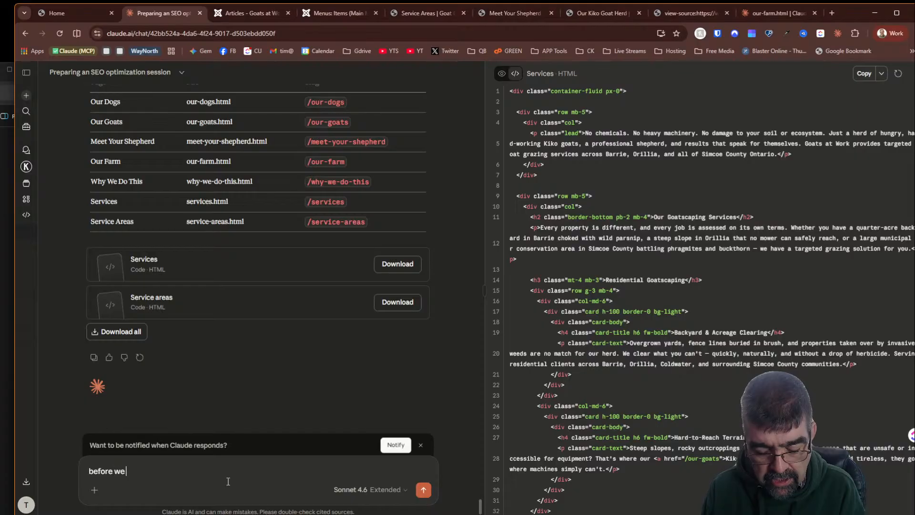
text( continue - how to i unp)
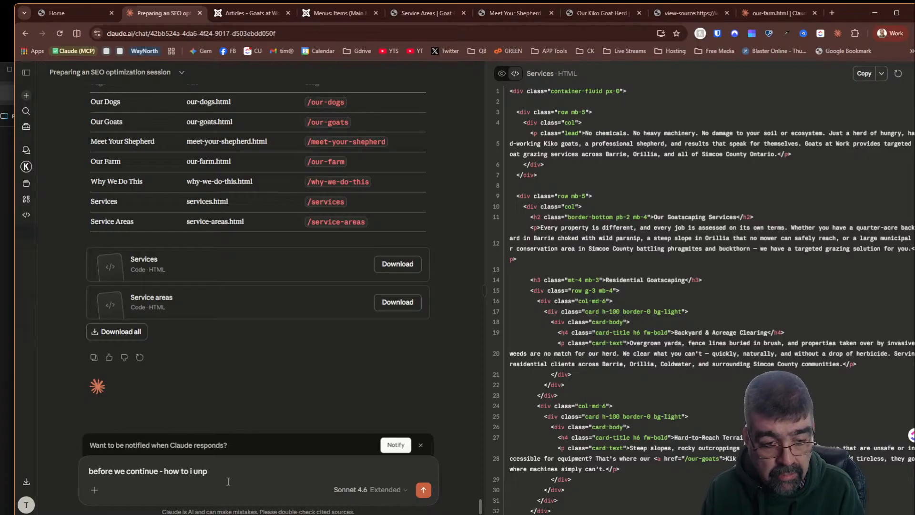
text(ublish an )
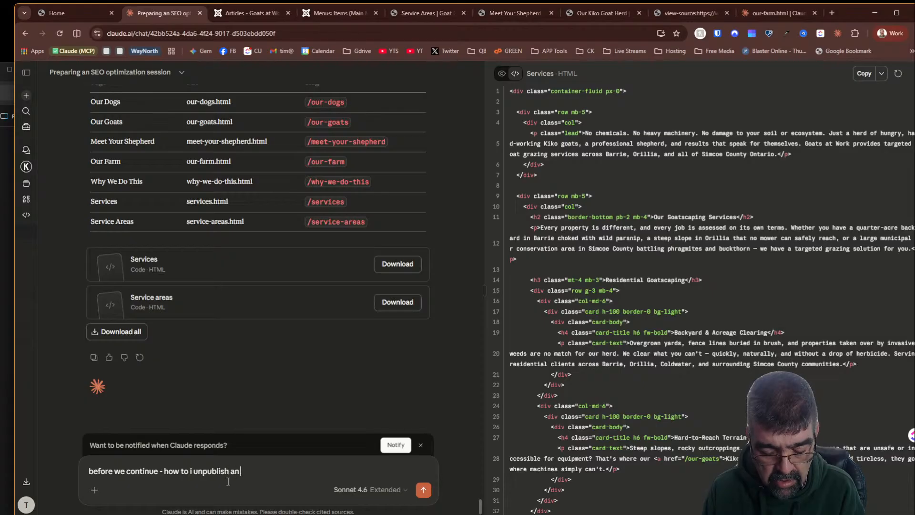
text(artifact)
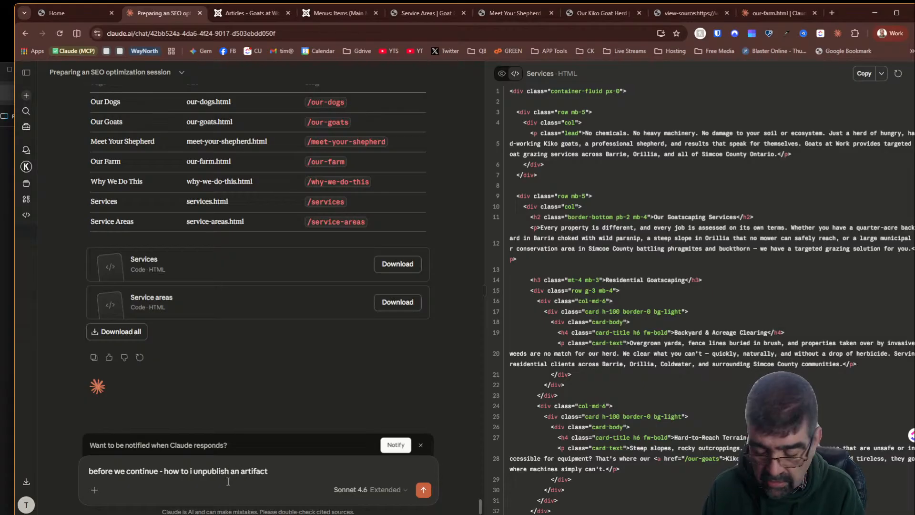
key(Return)
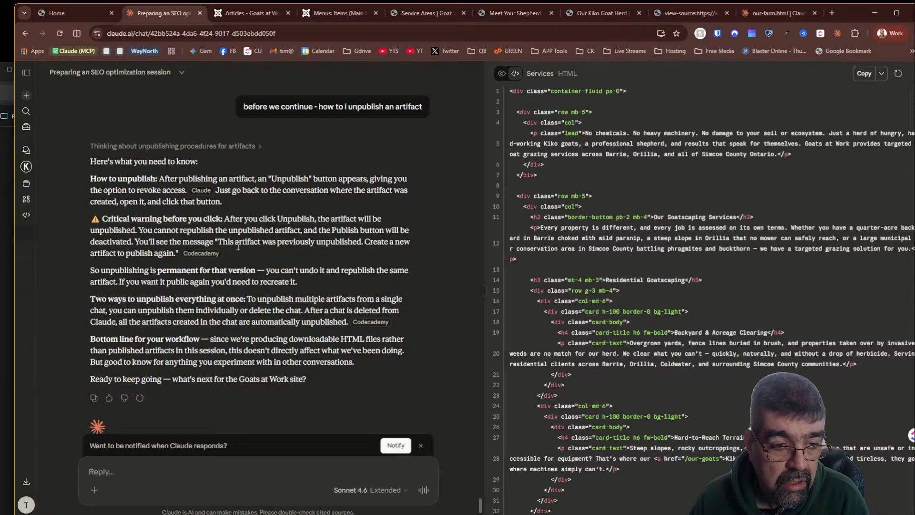
- Read Claude's answer and look over the live Meet Our Goats, Meet Your Shepherd pages and the published our-farm artifact
scroll(238, 246, down, 1)
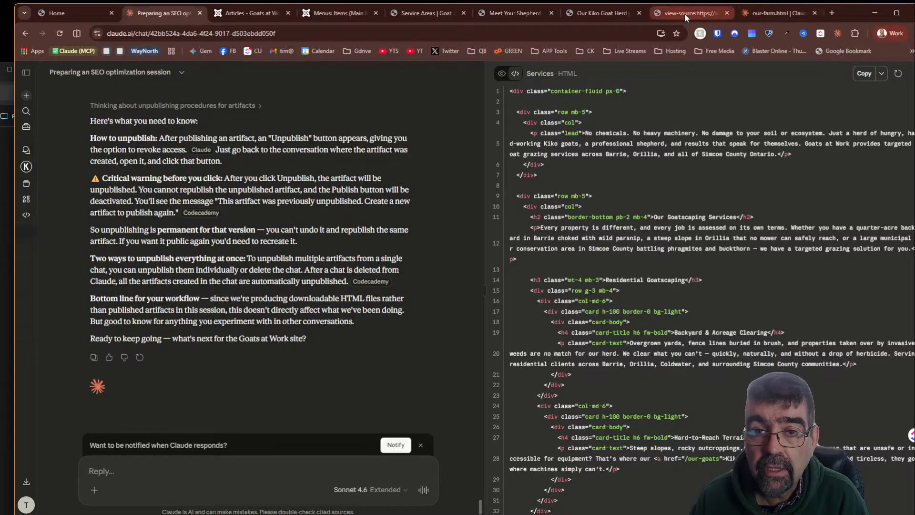
click(586, 16)
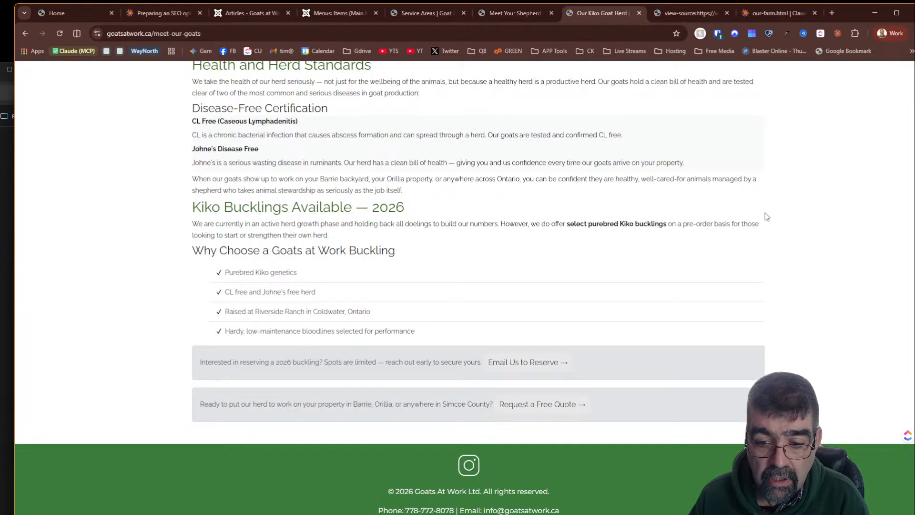
scroll(762, 253, up, 8)
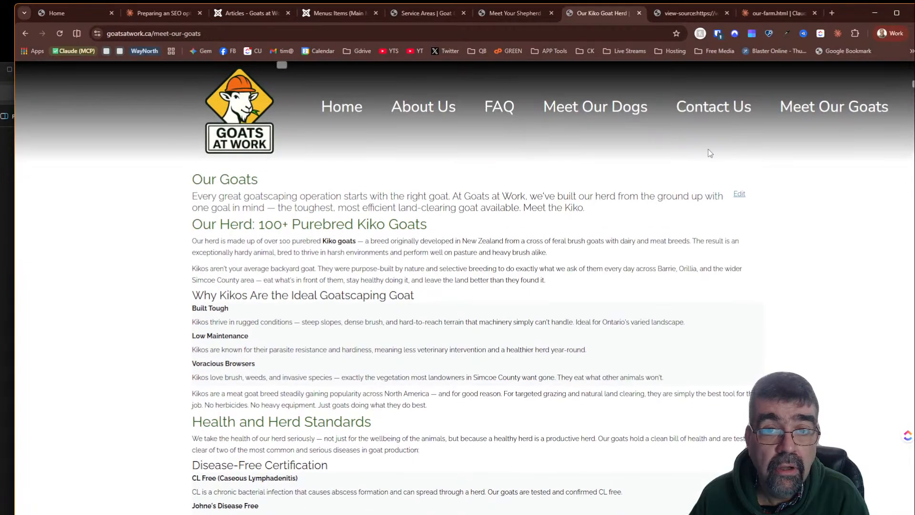
click(496, 15)
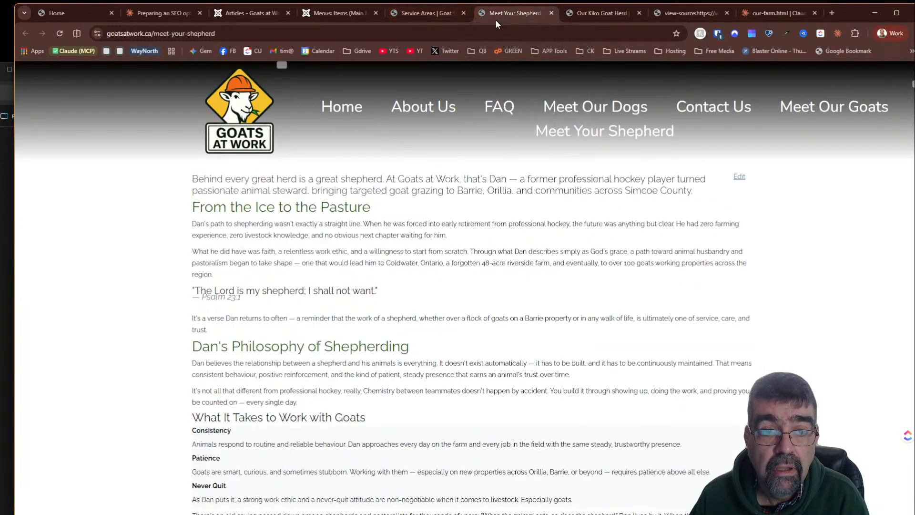
click(686, 17)
click(772, 16)
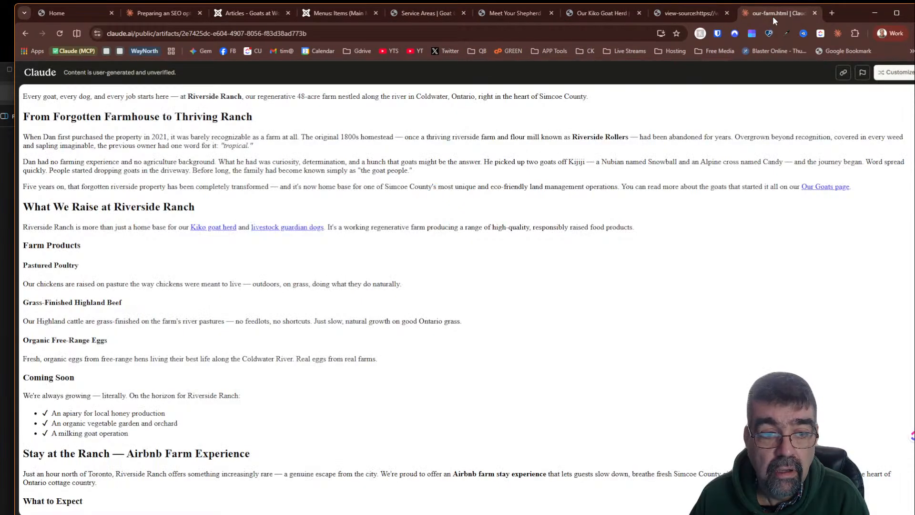
scroll(745, 222, down, 3)
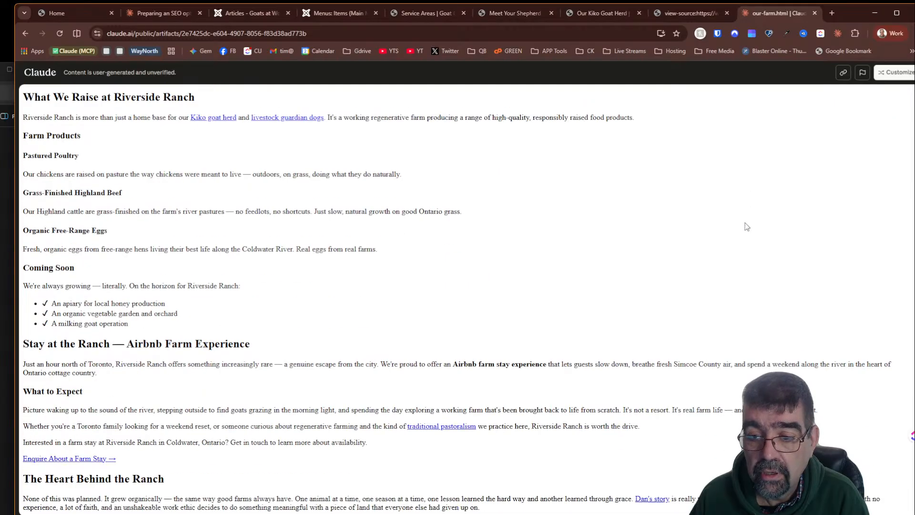
scroll(745, 226, up, 3)
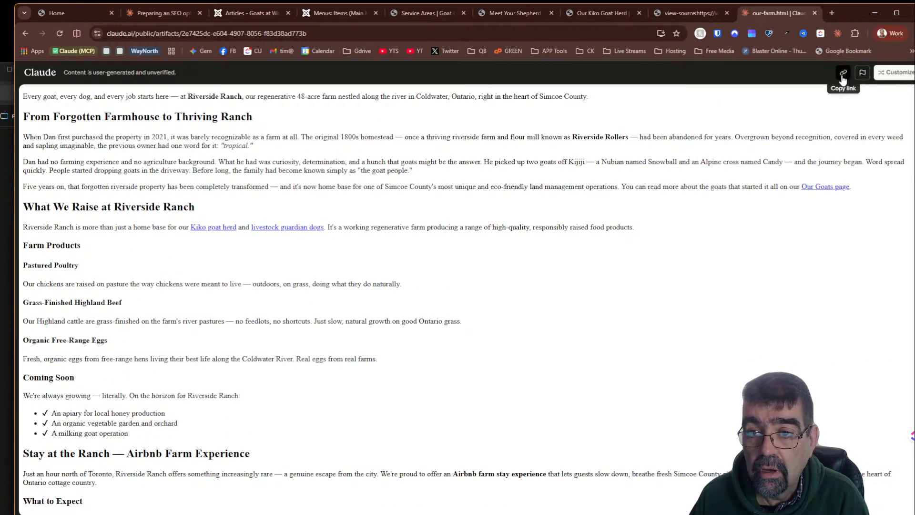
click(899, 74)
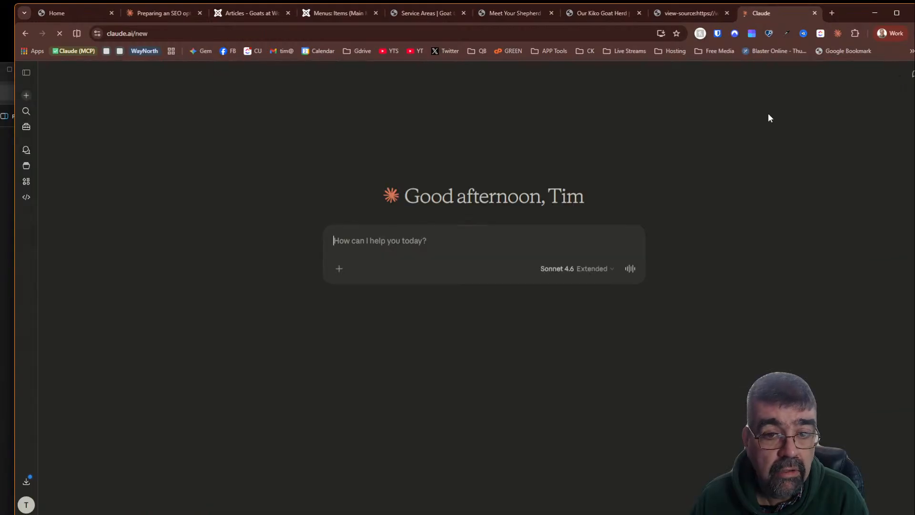
right_click(664, 168)
click(633, 158)
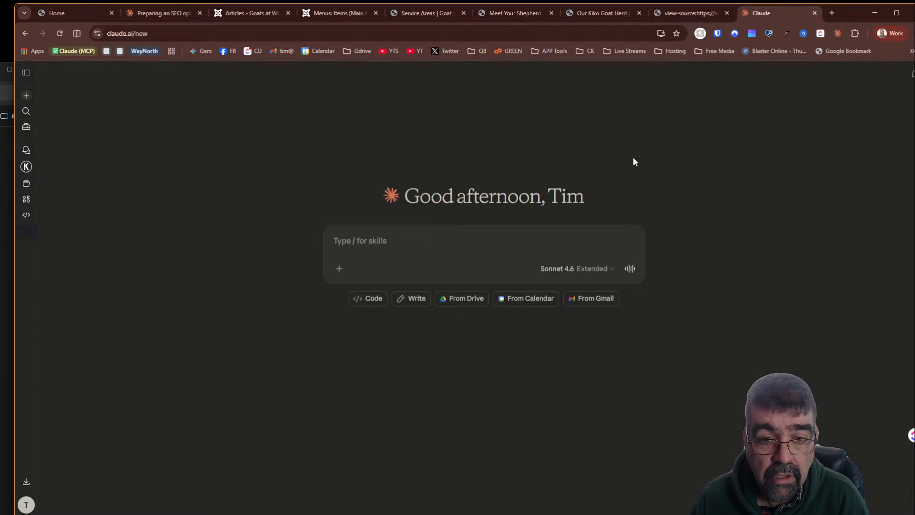
click(22, 32)
click(148, 18)
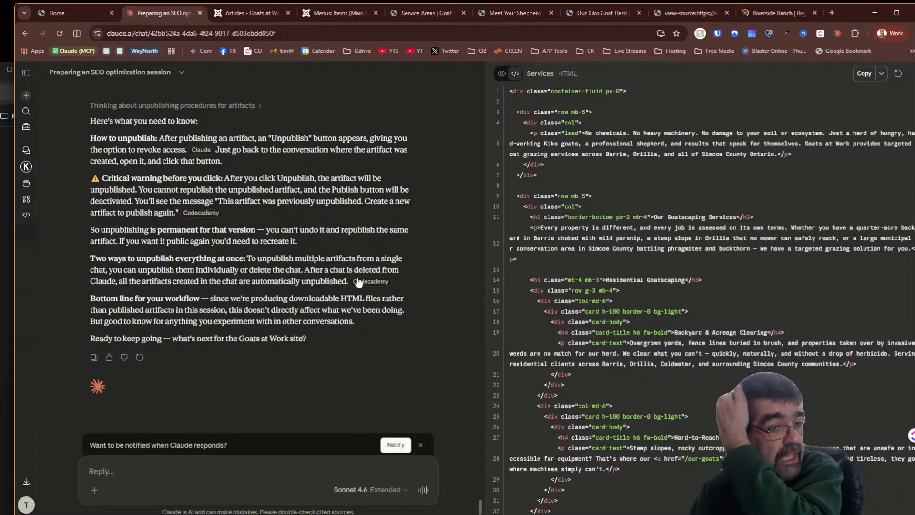
- Copy the Flags & Recommendations heading from Claude's summary
mouse_move(358, 282)
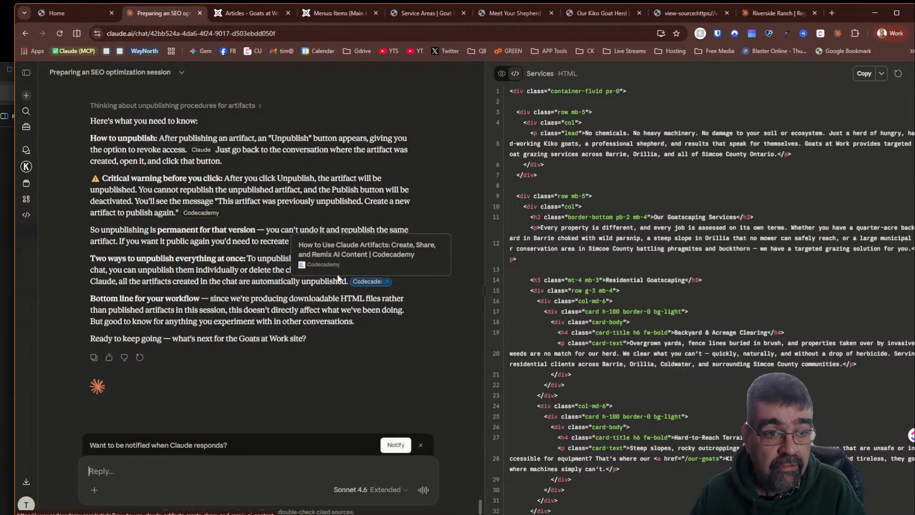
scroll(333, 271, up, 15)
scroll(309, 266, up, 3)
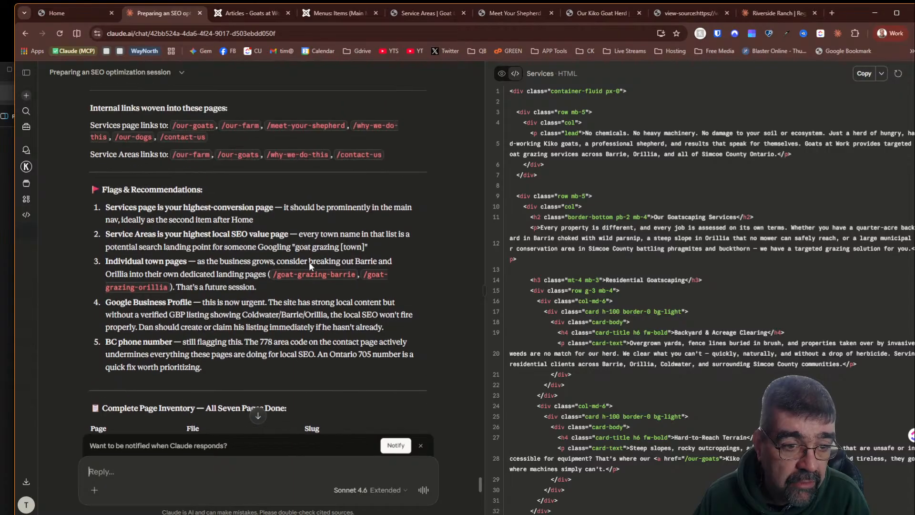
drag(208, 190, 91, 189)
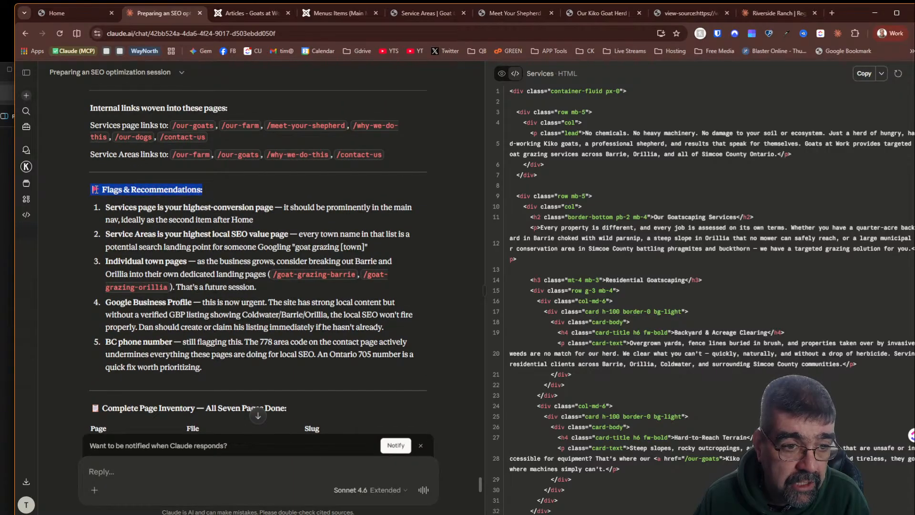
right_click(120, 188)
click(138, 198)
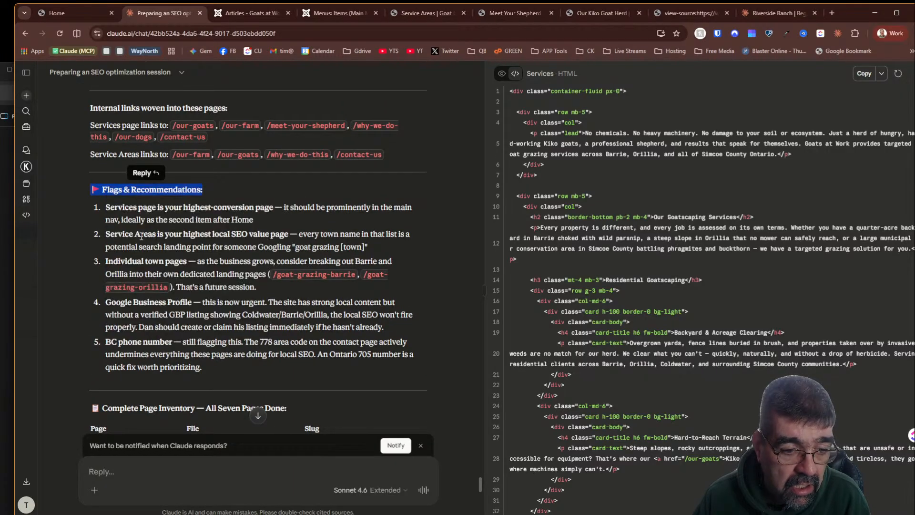
- Ask Claude to draft a report on this work noting the Flags & Recommendations for each page, with fixes now and a client feedback list
click(150, 474)
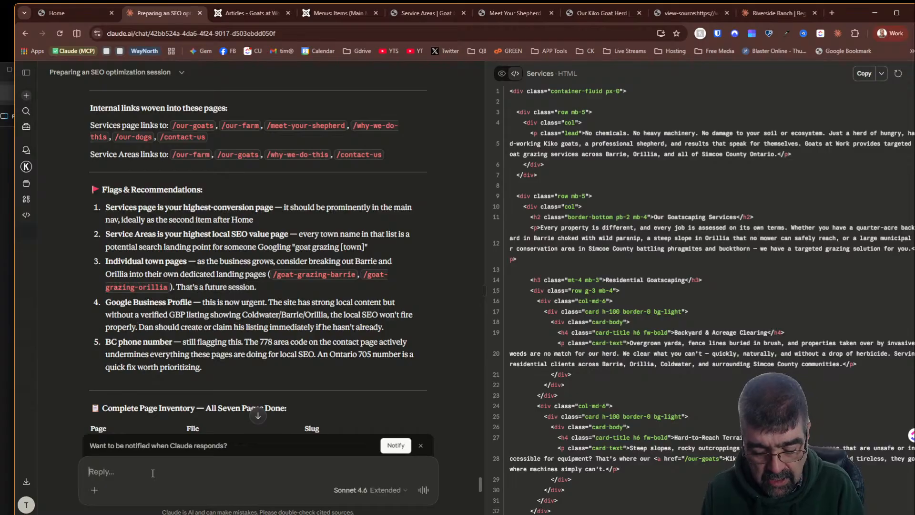
text(let's dr)
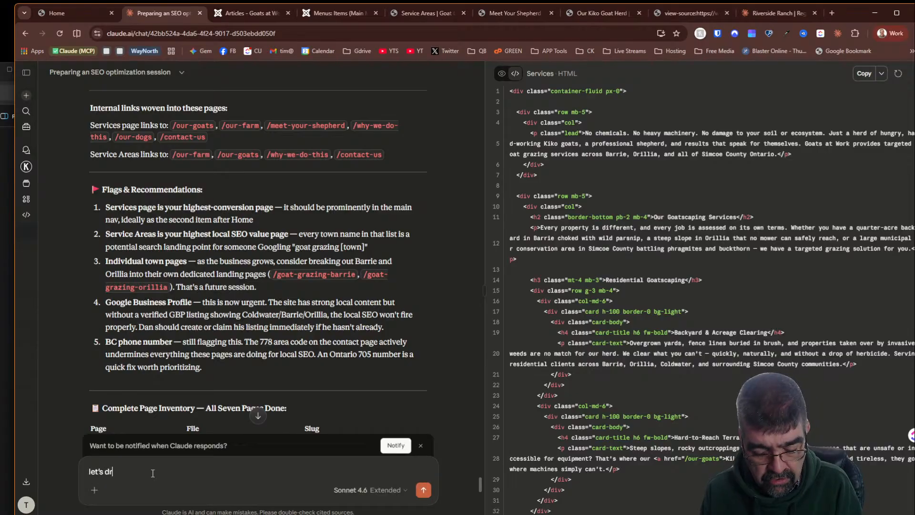
text(aft a re)
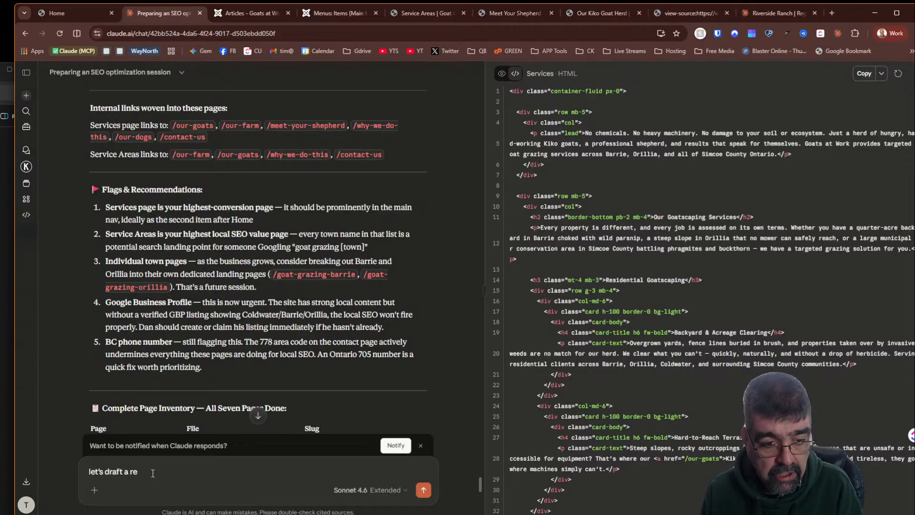
text(port on )
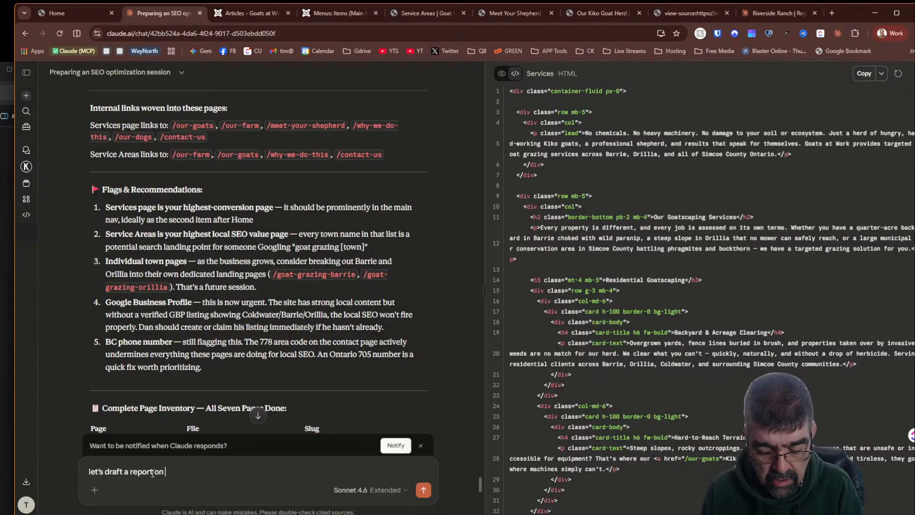
text(this work -)
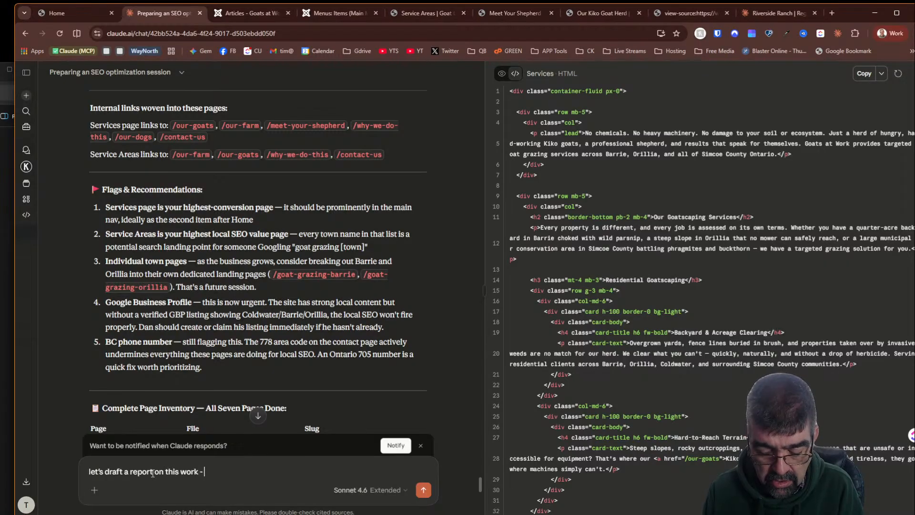
text( noti)
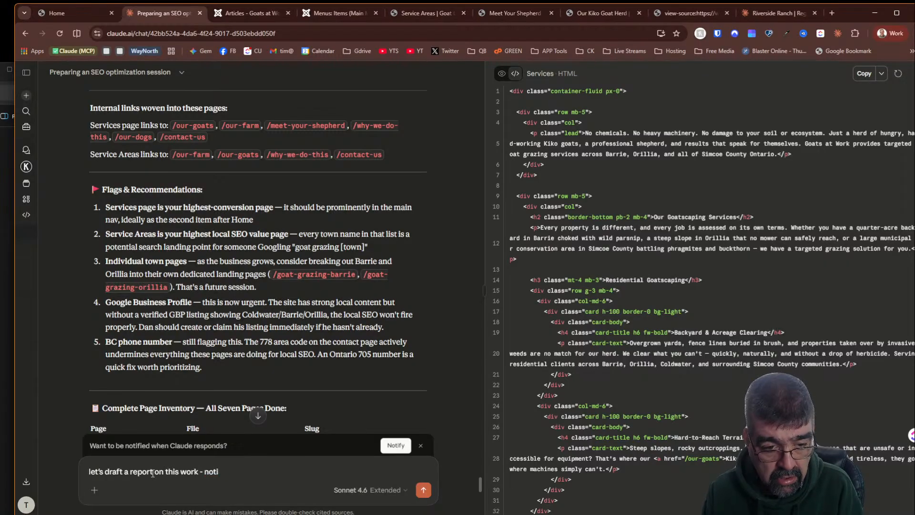
text(gnng the)
key(ctrl+v)
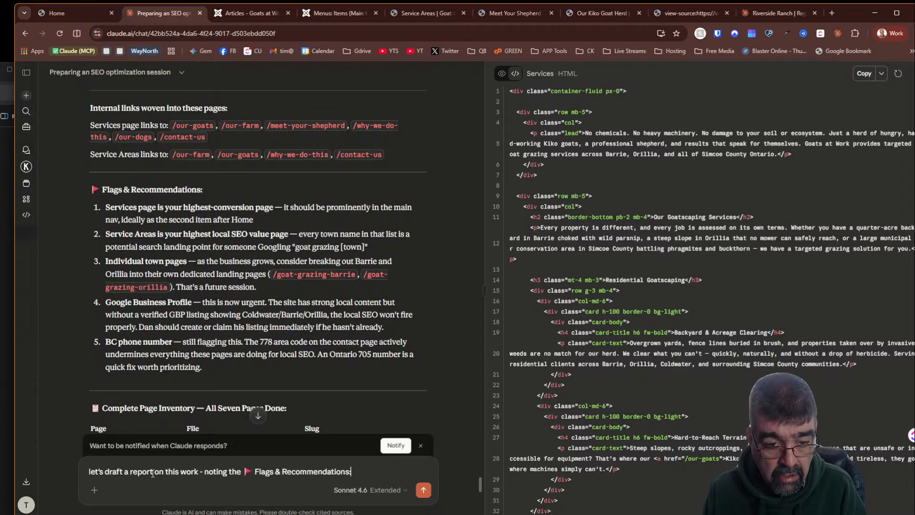
text(for each)
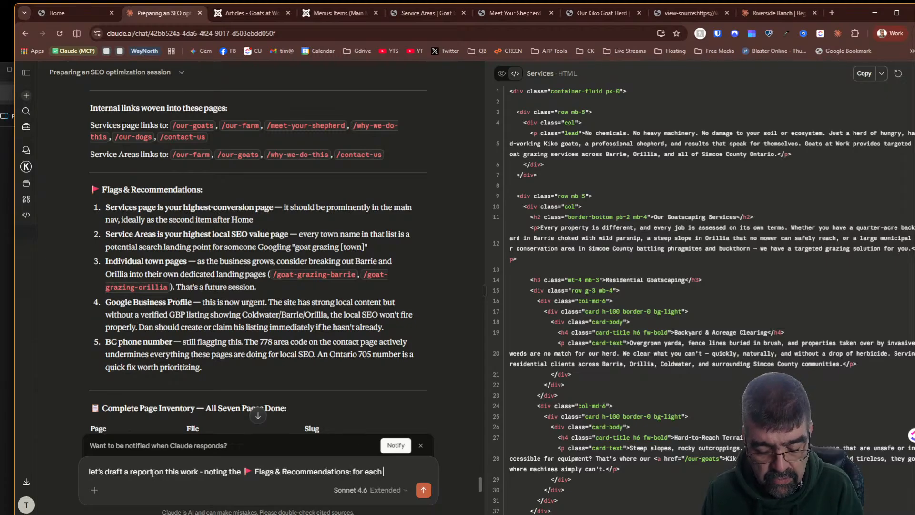
text( page. We c)
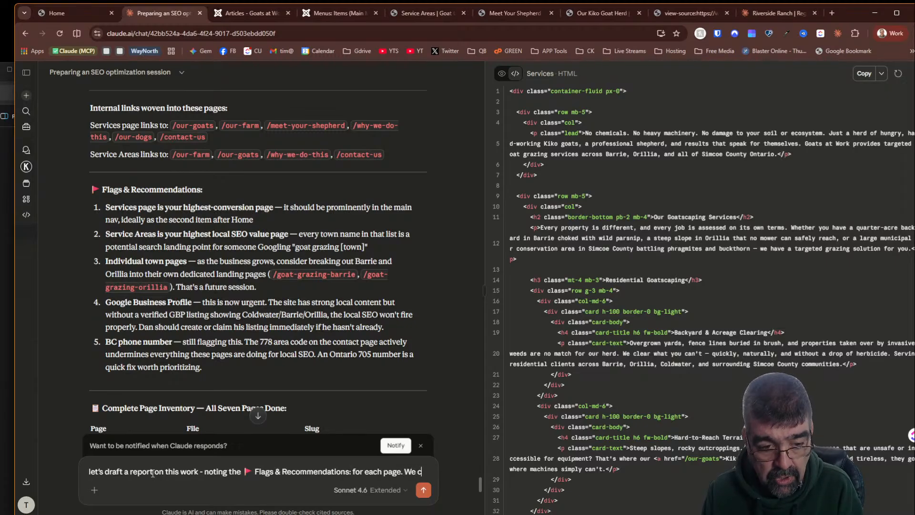
text(an fix w)
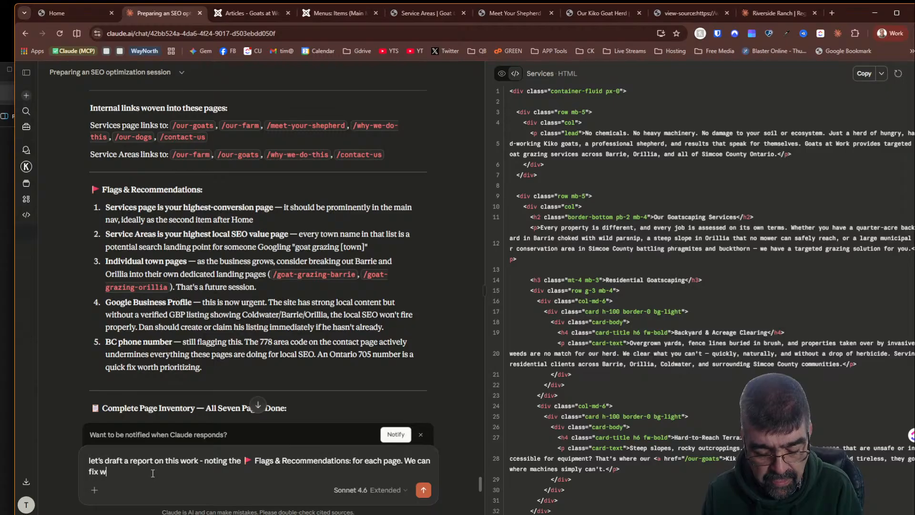
text(hat ewe need to)
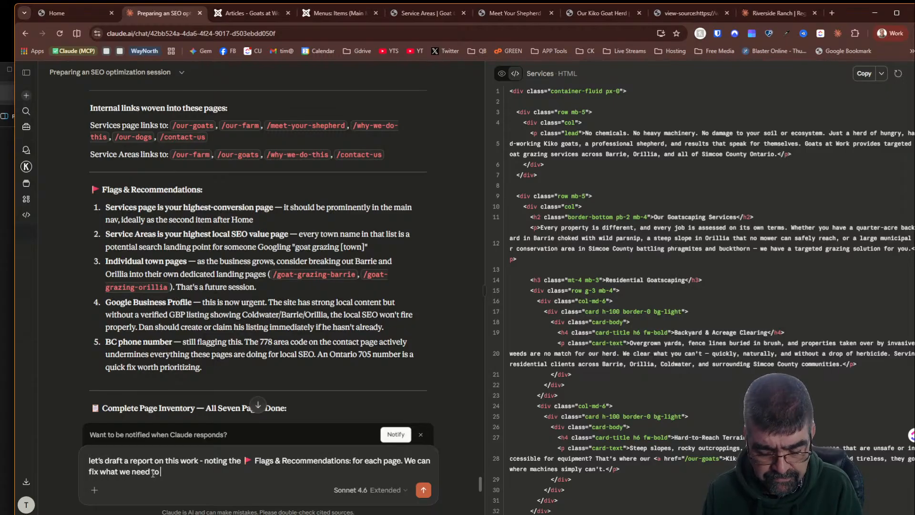
text( now, and also)
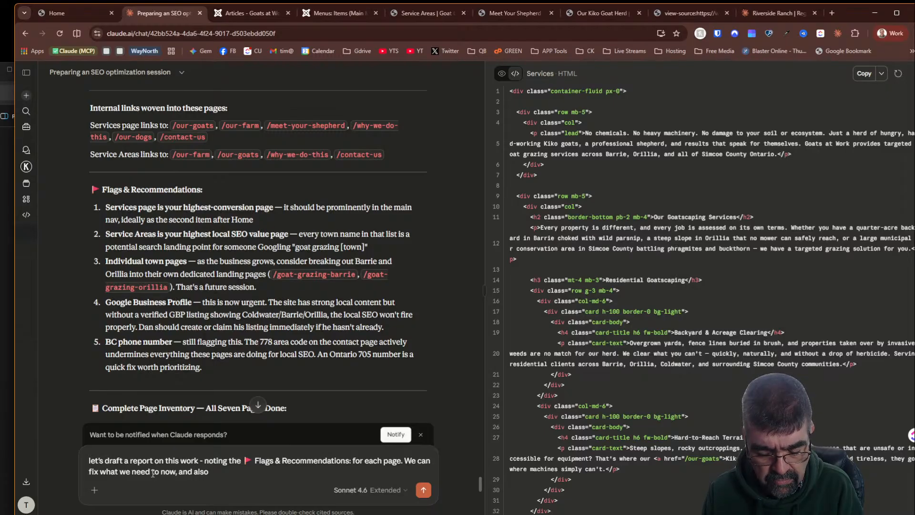
text( have a list for)
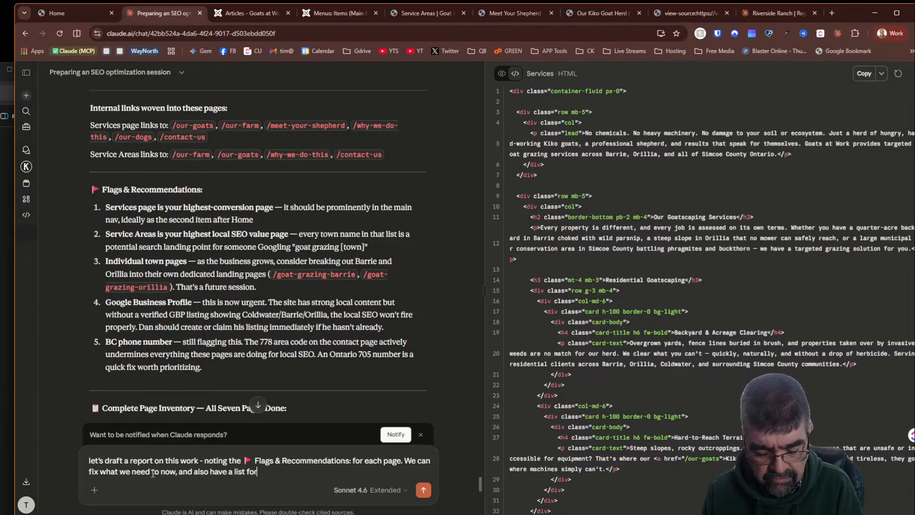
text( the)
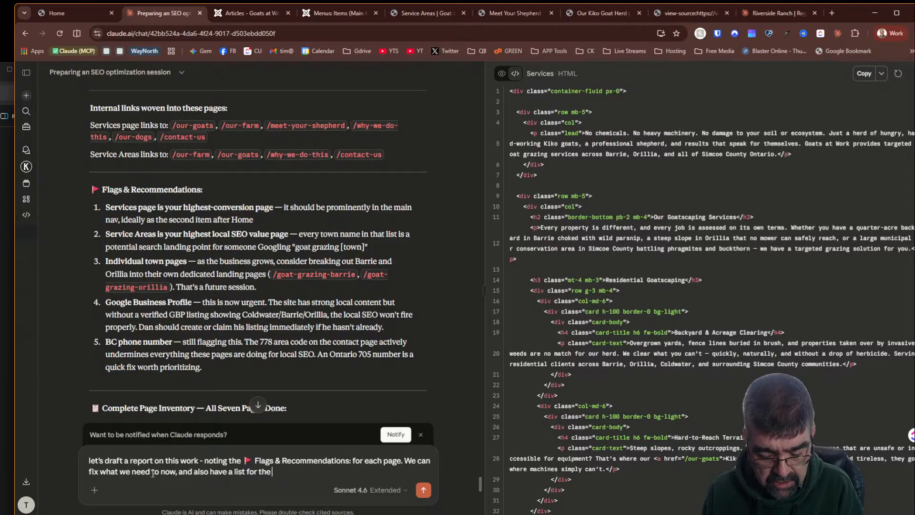
text( client to gie)
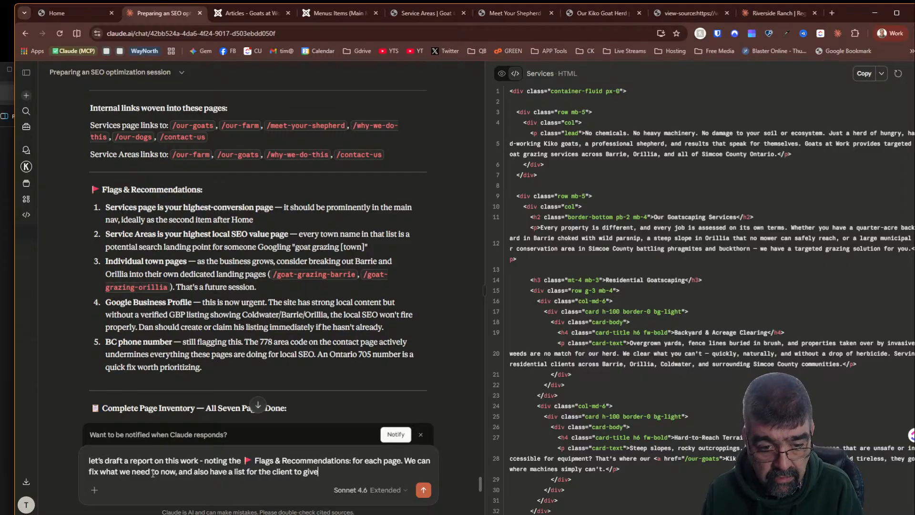
text( feedback on)
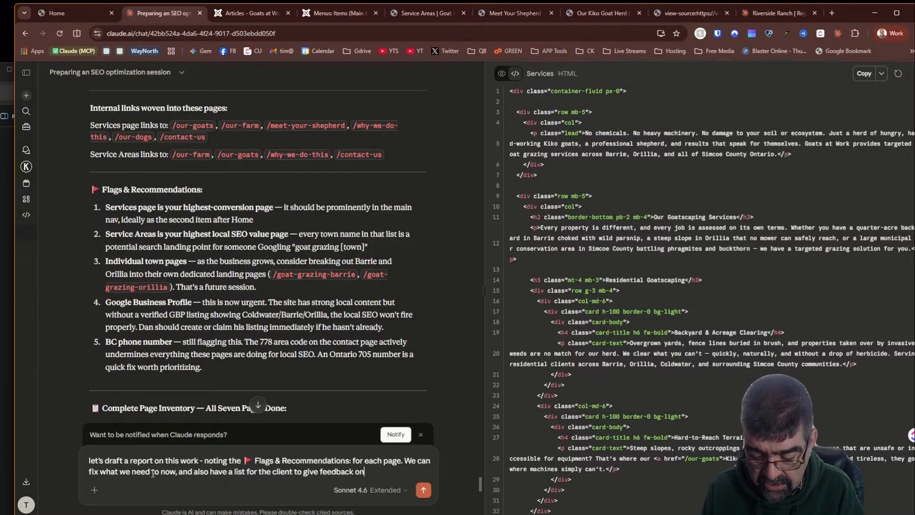
key(Return)
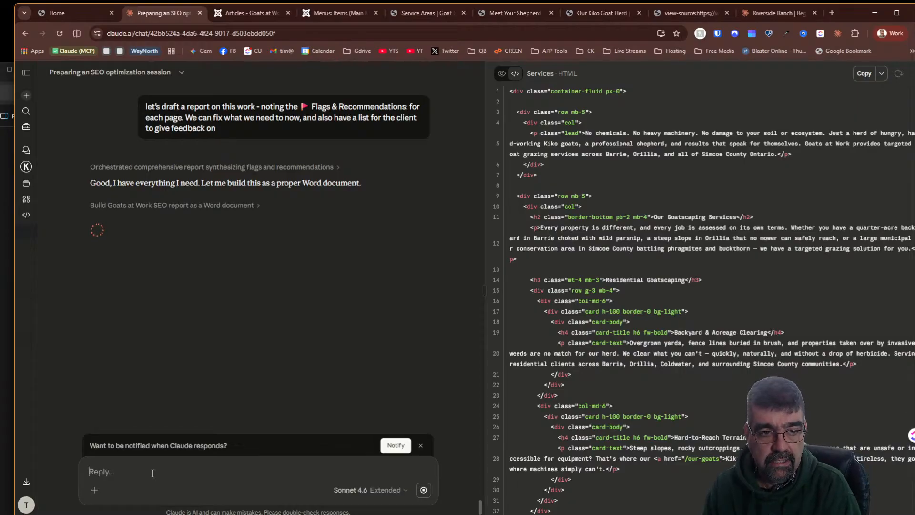
- Stop Claude's Word document build and ask it to draft the report here in Claude, making a document only when ready
click(423, 490)
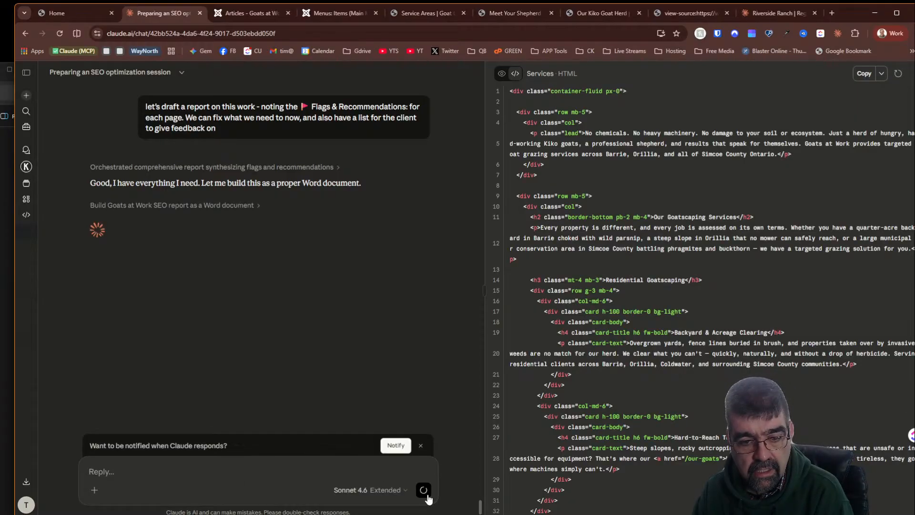
click(254, 464)
text(J)
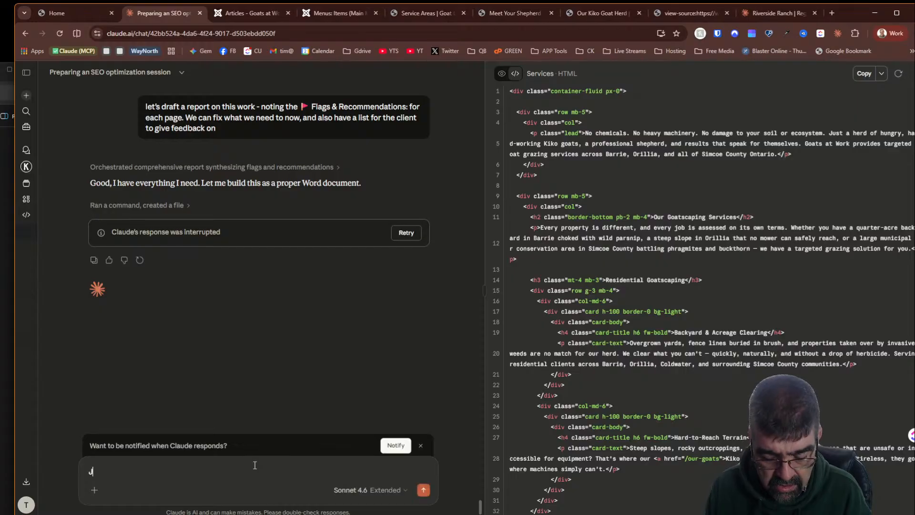
text(sut do it as as draft here in claude - when)
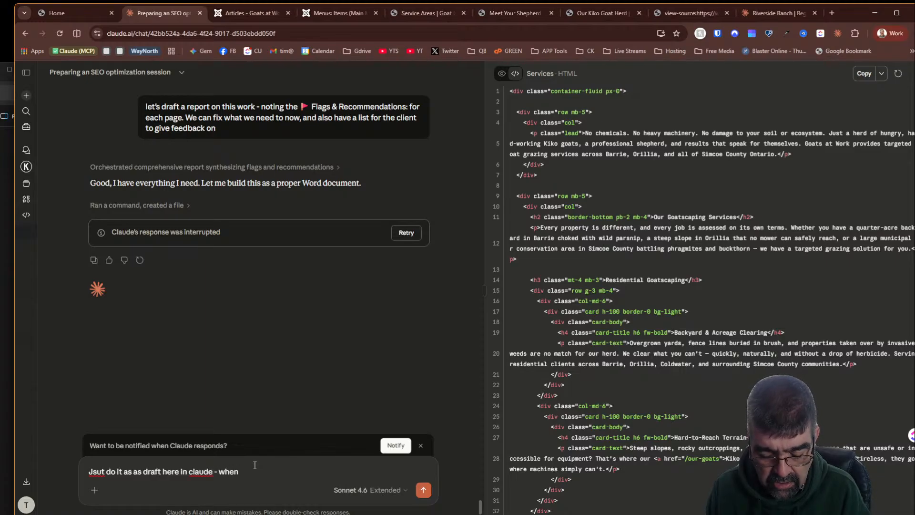
text(I am ready )
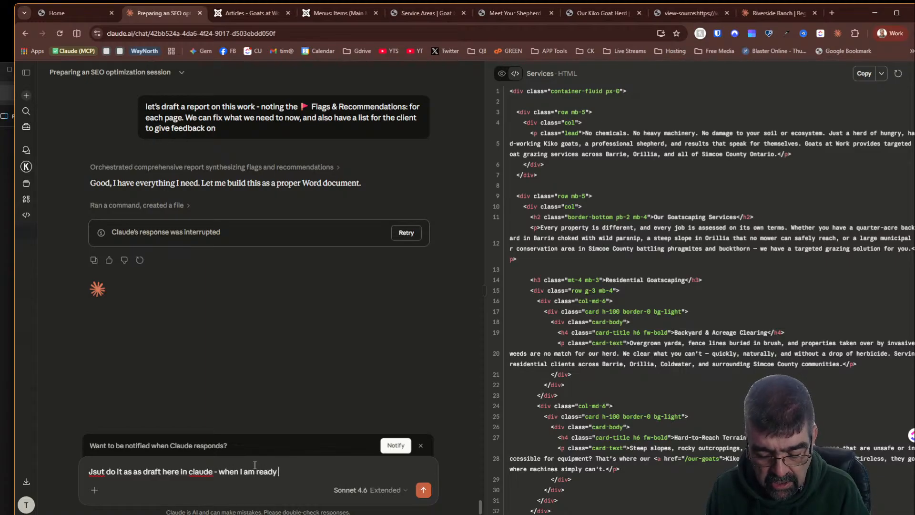
text(we)
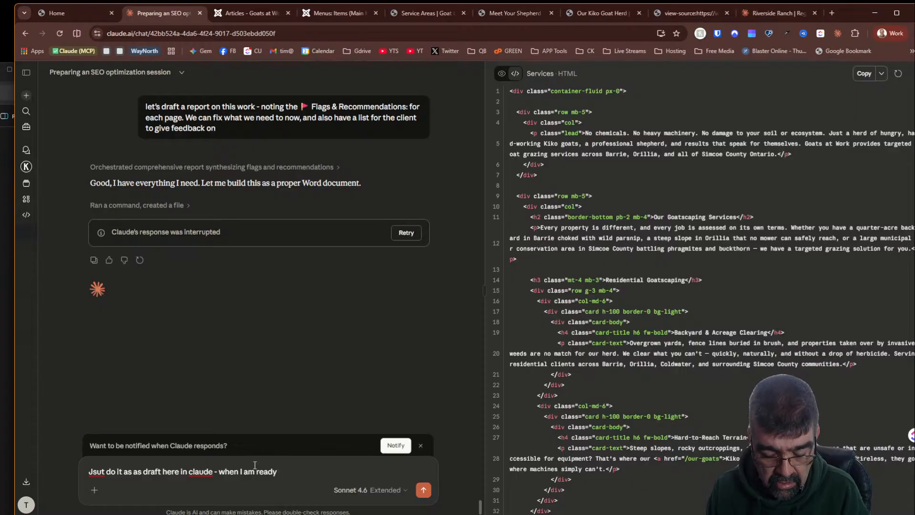
text( can make a document)
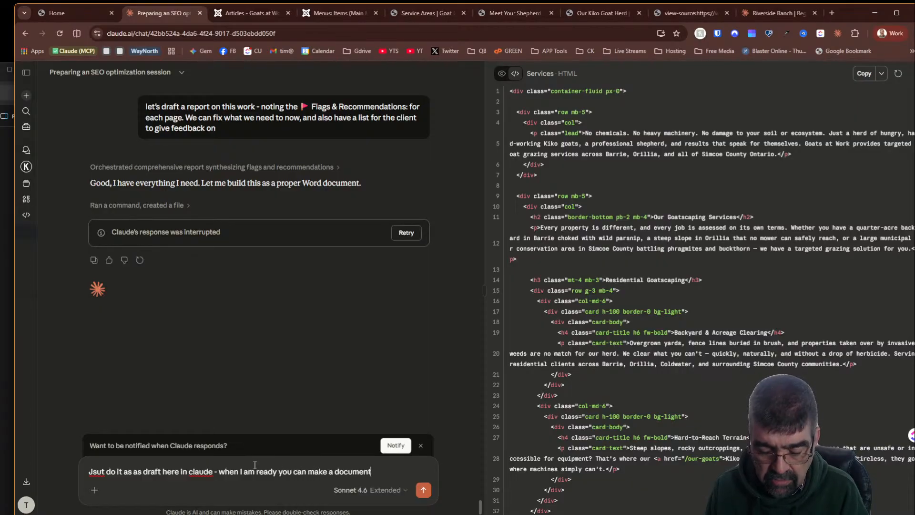
key(Return)
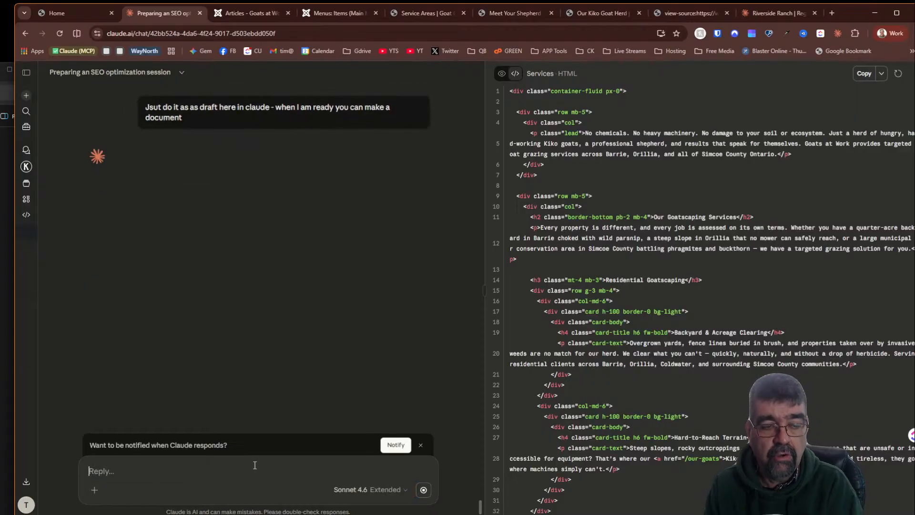
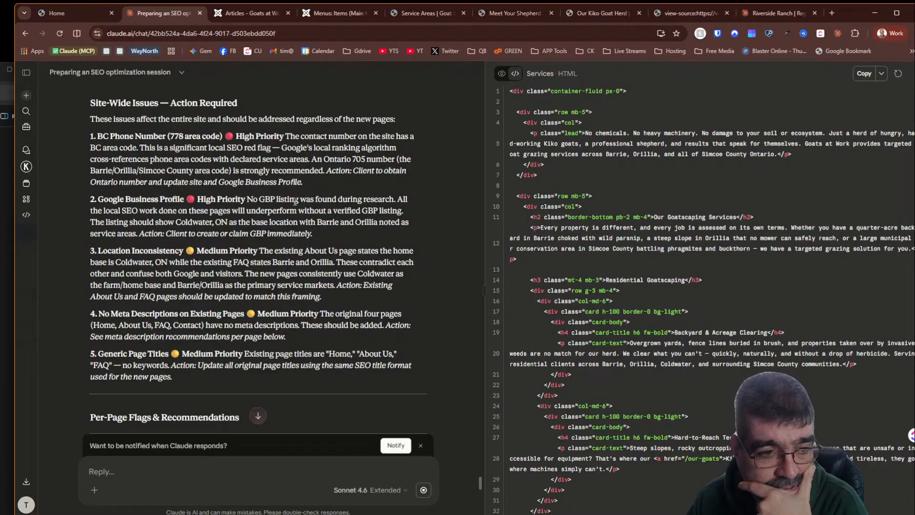
- Open a new tab and search Google for goats at work coldwater
click(831, 13)
click(370, 197)
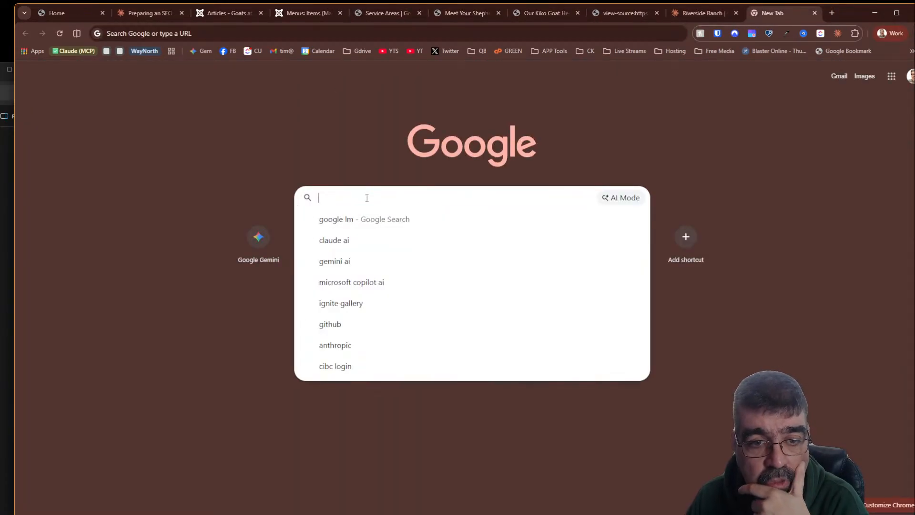
text(goats )
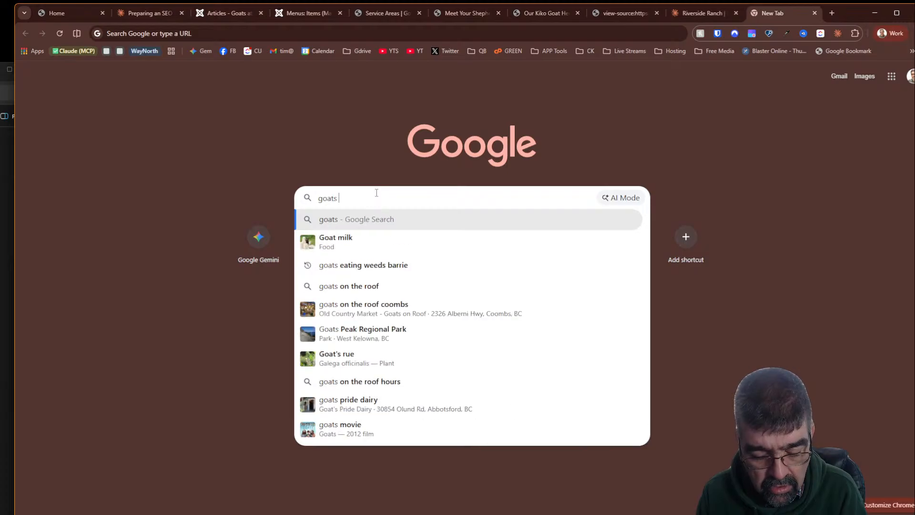
text(at work coldwater)
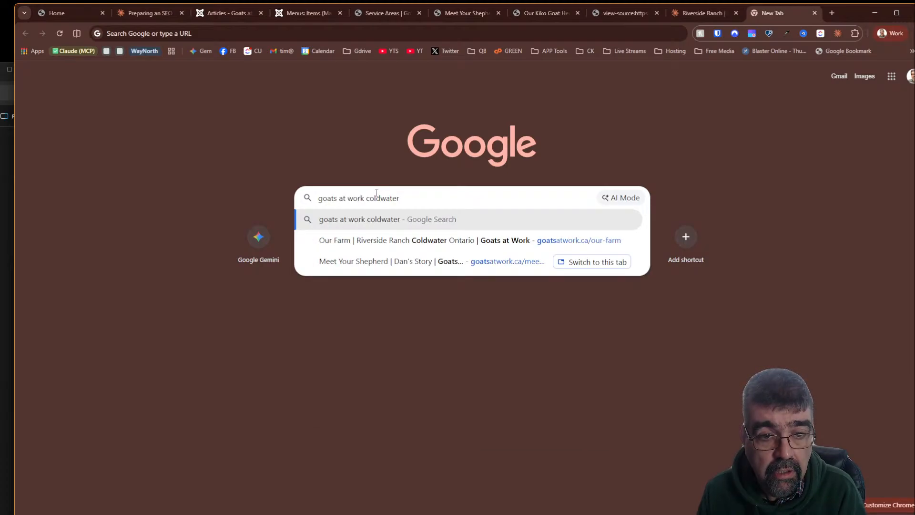
key(Return)
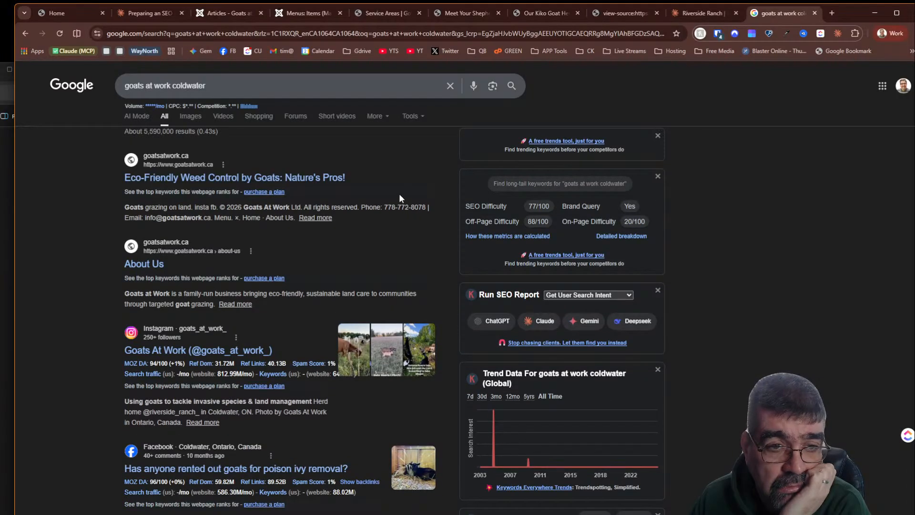
- Refine the search to goats at work coldwater map and scroll through the results
click(233, 89)
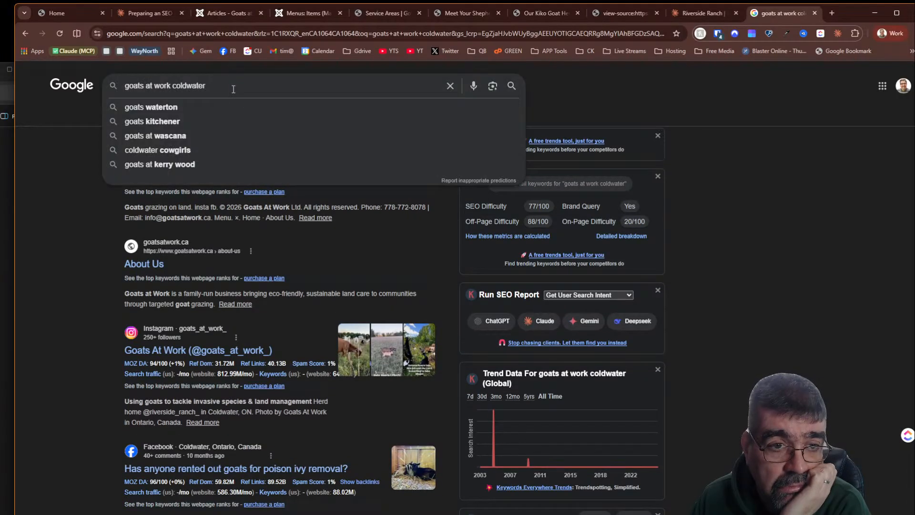
click(678, 94)
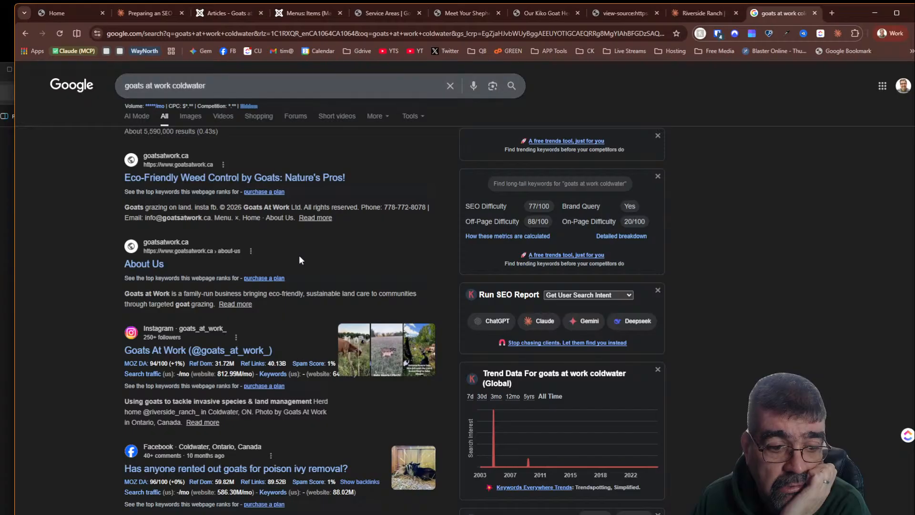
scroll(299, 255, down, 5)
scroll(299, 255, up, 5)
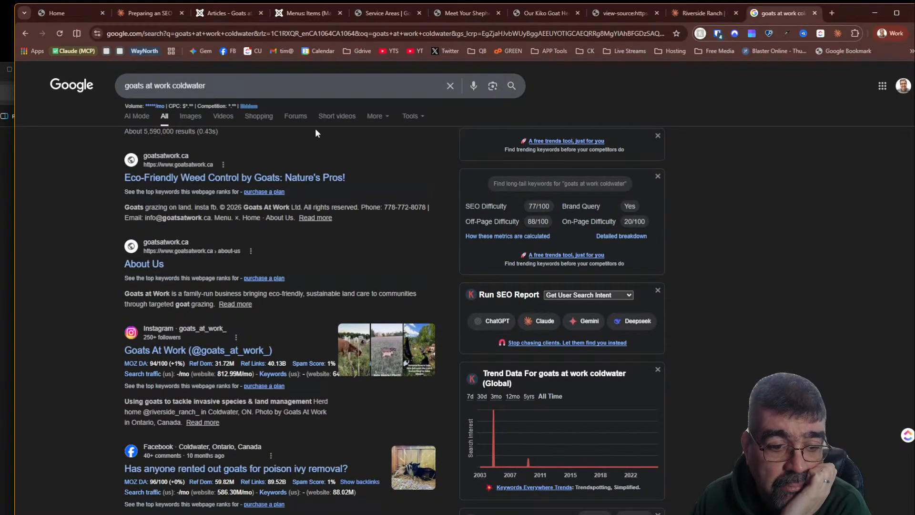
click(314, 84)
text(m)
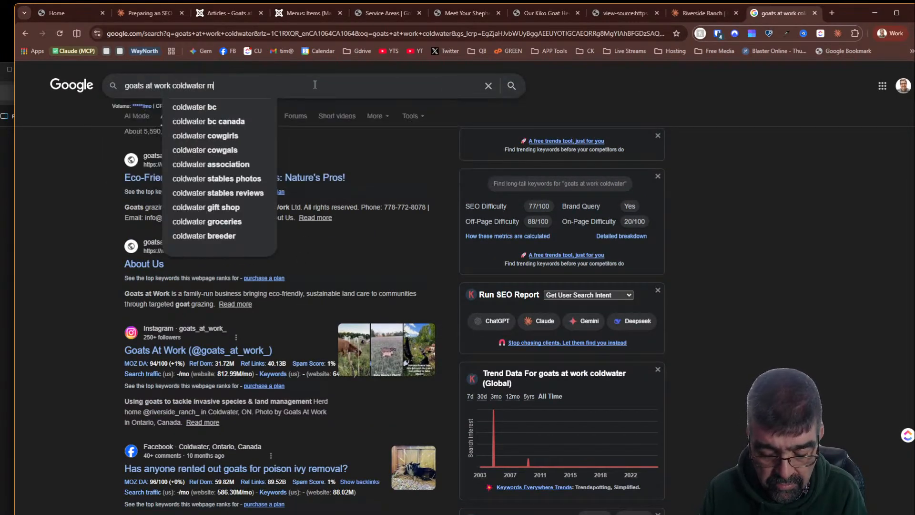
text(ap)
key(Return)
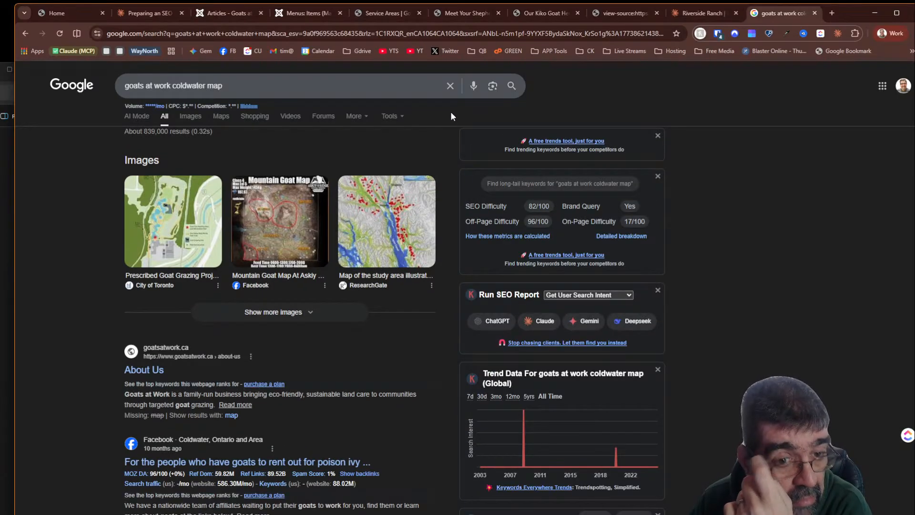
scroll(296, 148, down, 5)
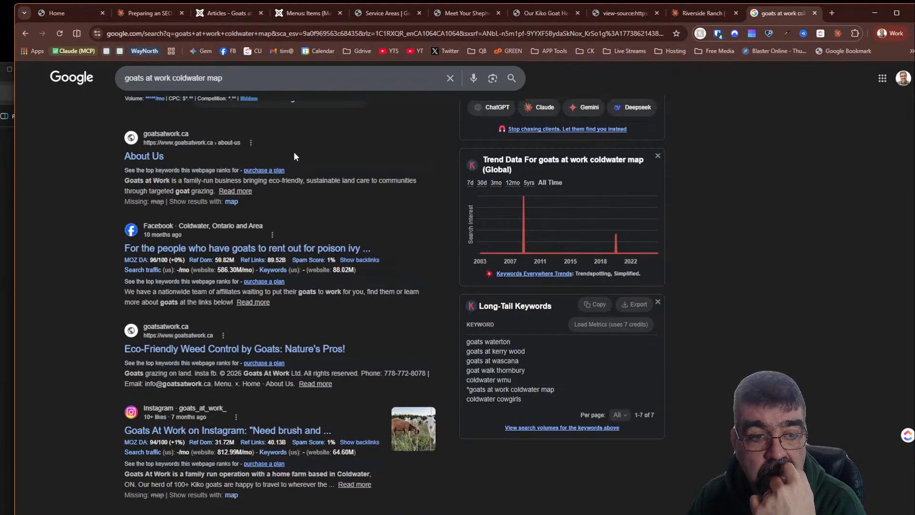
scroll(293, 151, up, 5)
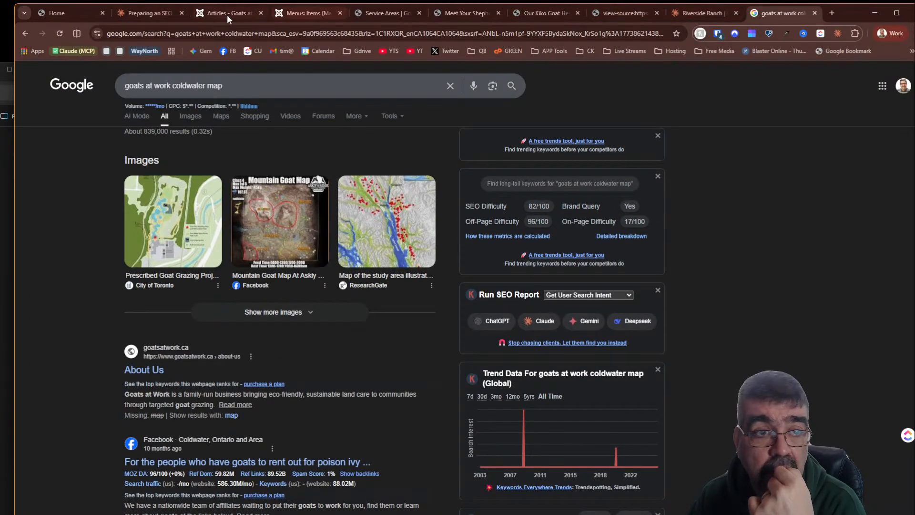
- Return to the SEO chat and read through the per-page flags and recommendations in the report
click(142, 13)
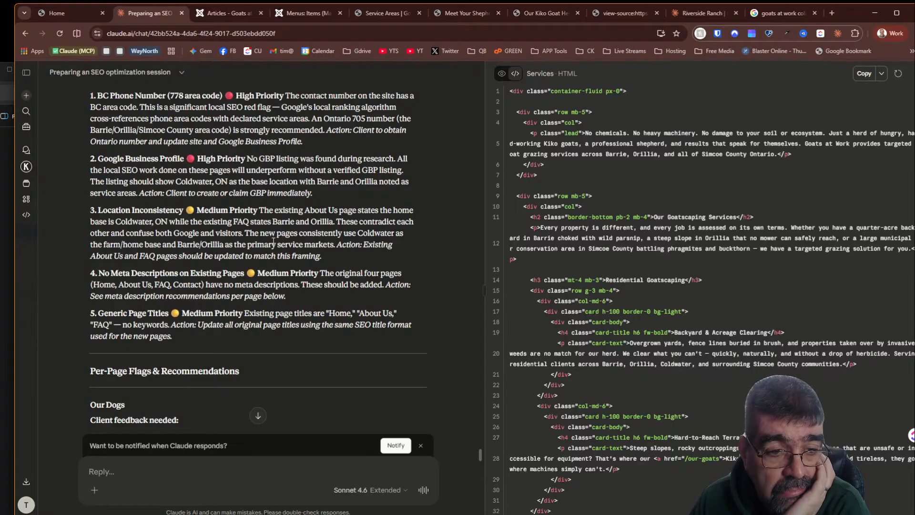
scroll(273, 242, down, 3)
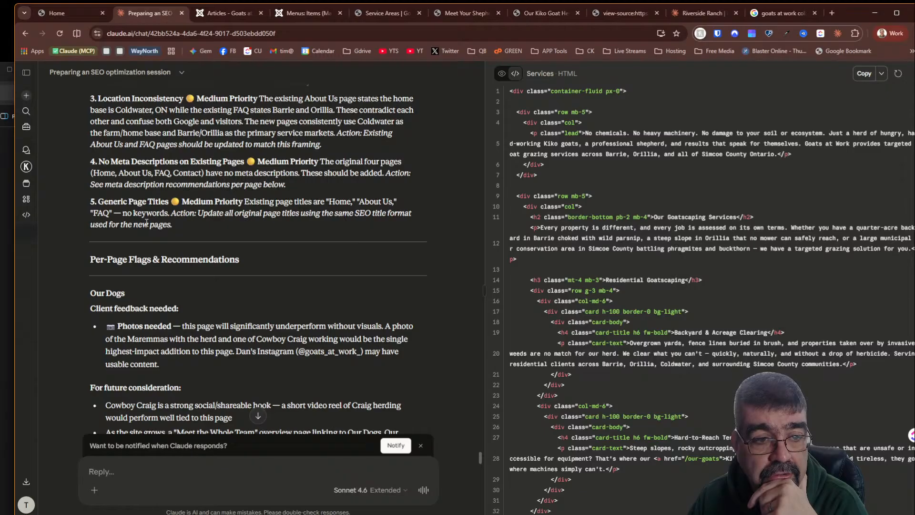
scroll(237, 222, down, 2)
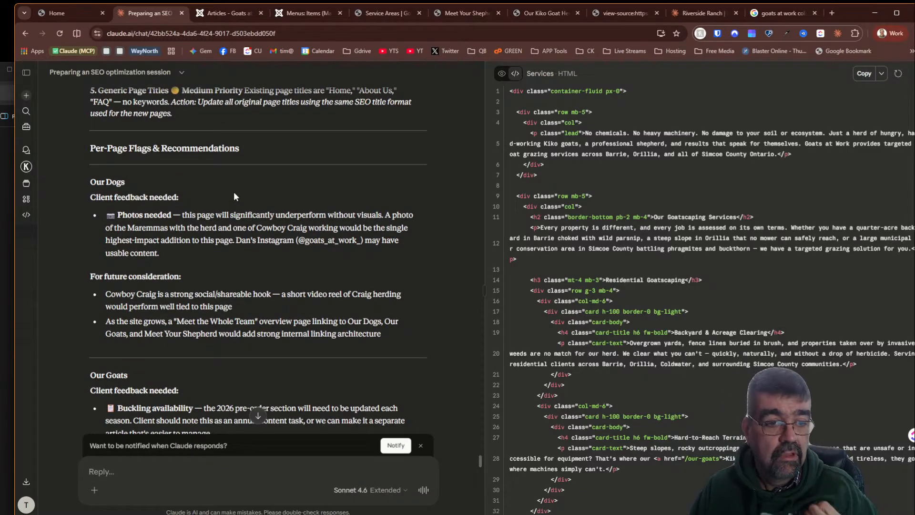
scroll(234, 190, down, 1)
scroll(234, 190, down, 2)
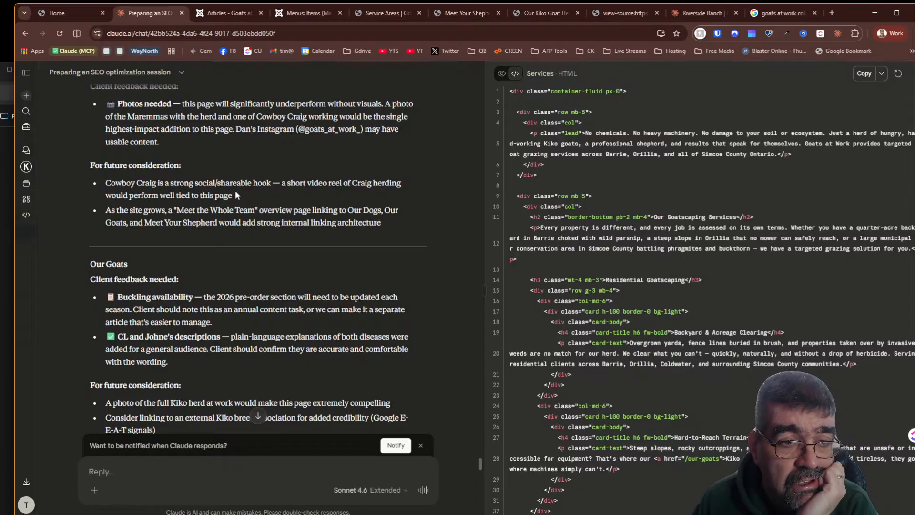
scroll(233, 191, down, 2)
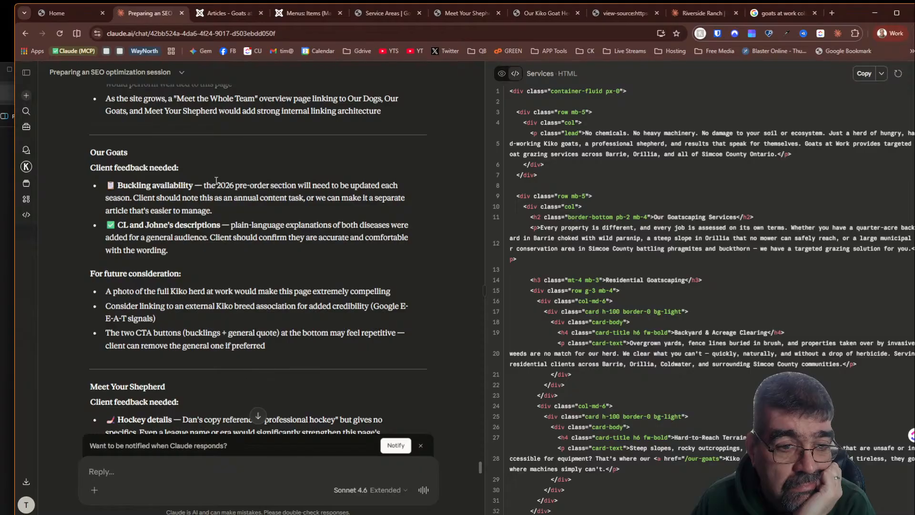
scroll(216, 181, down, 2)
scroll(217, 181, up, 2)
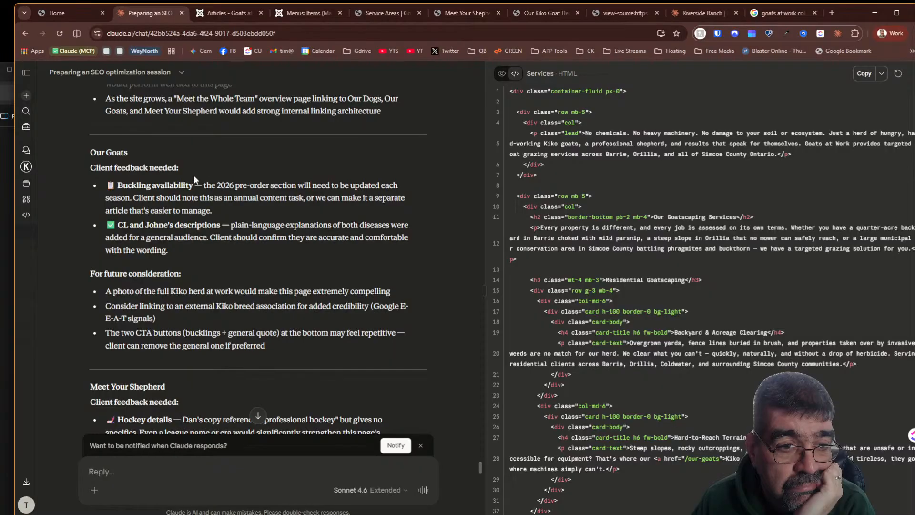
scroll(282, 194, down, 2)
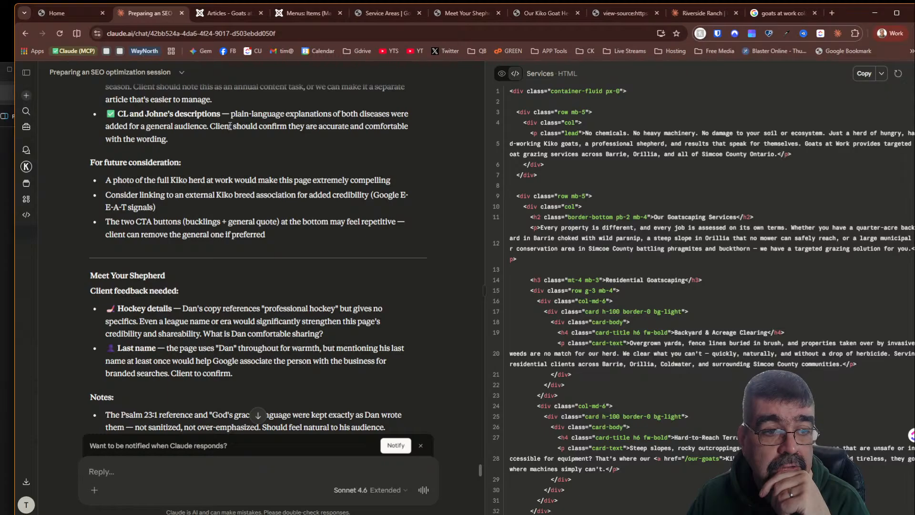
scroll(230, 126, down, 2)
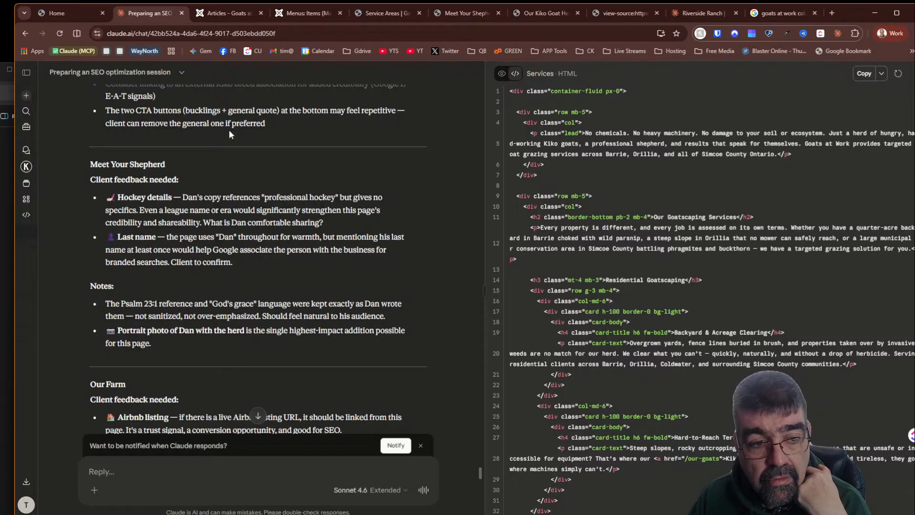
scroll(230, 134, down, 2)
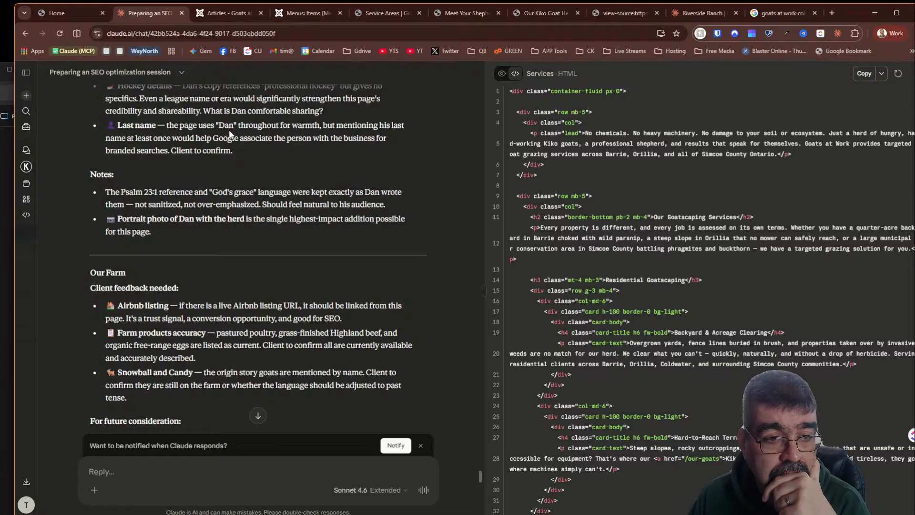
scroll(229, 133, down, 2)
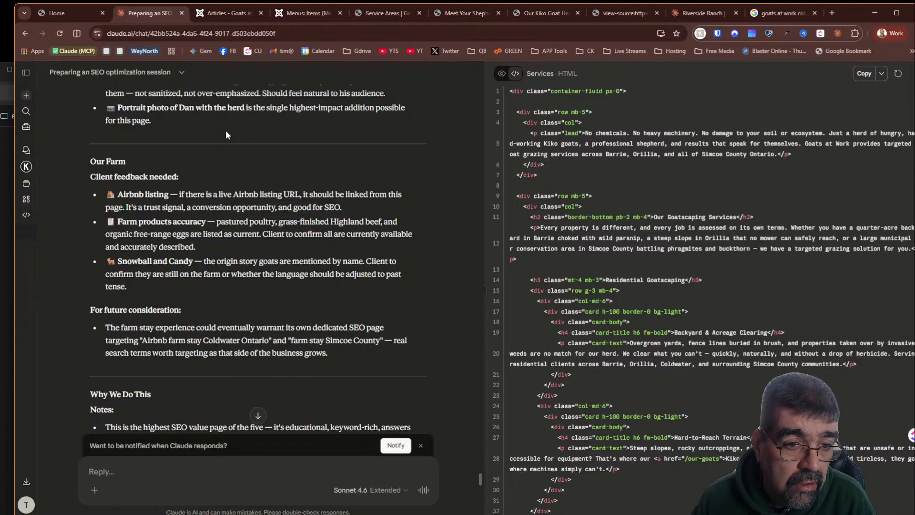
scroll(226, 135, down, 2)
scroll(225, 135, down, 2)
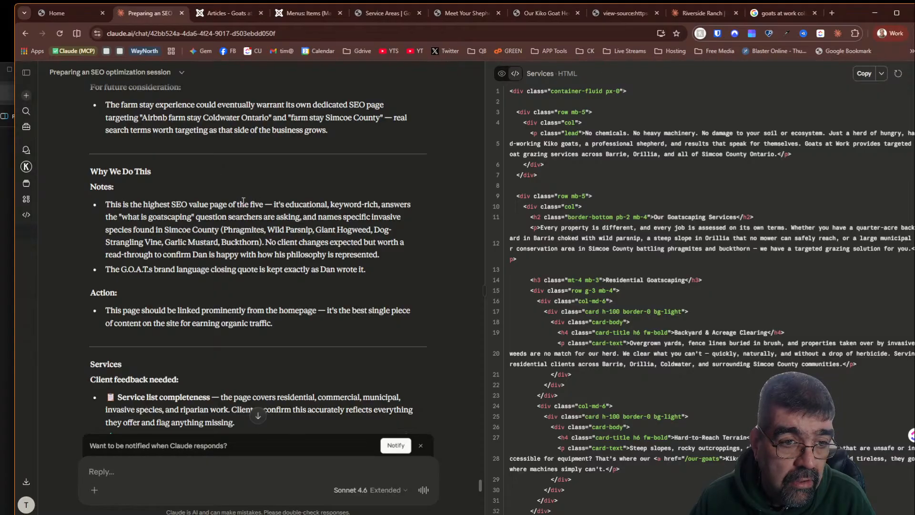
scroll(243, 200, down, 2)
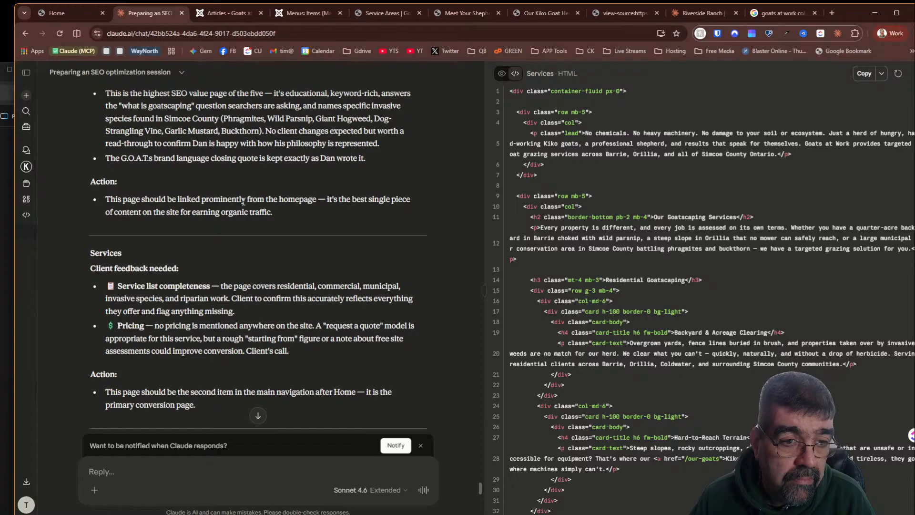
scroll(243, 200, down, 2)
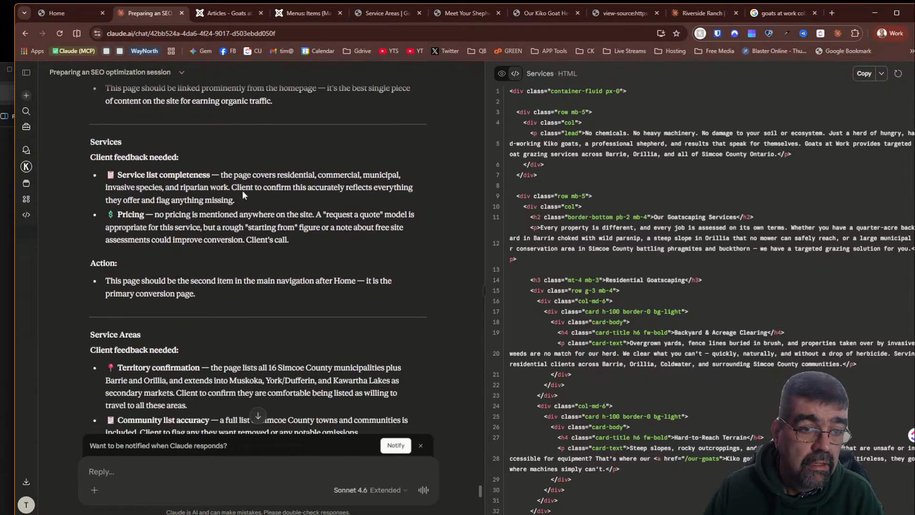
- Jump to the end of the chat and send the reply "Dan has sent me photos - no need to refer to that"
click(258, 415)
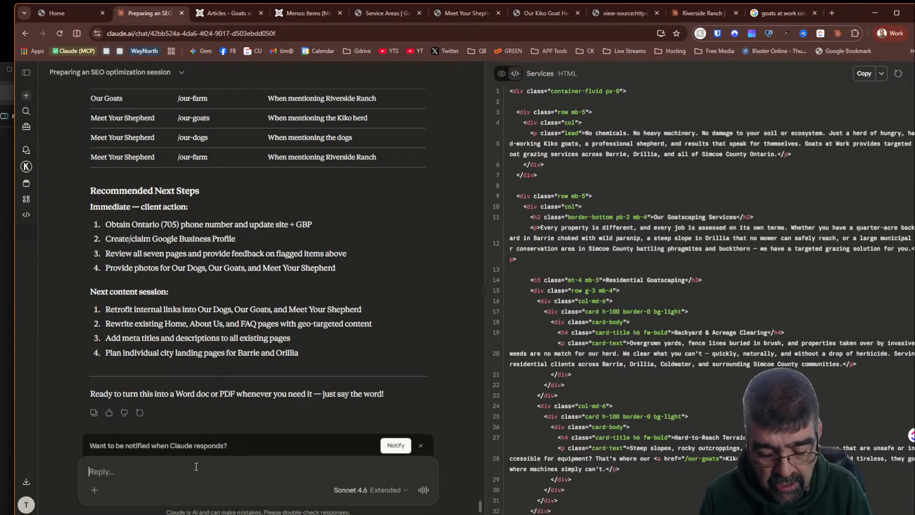
text(Dan h)
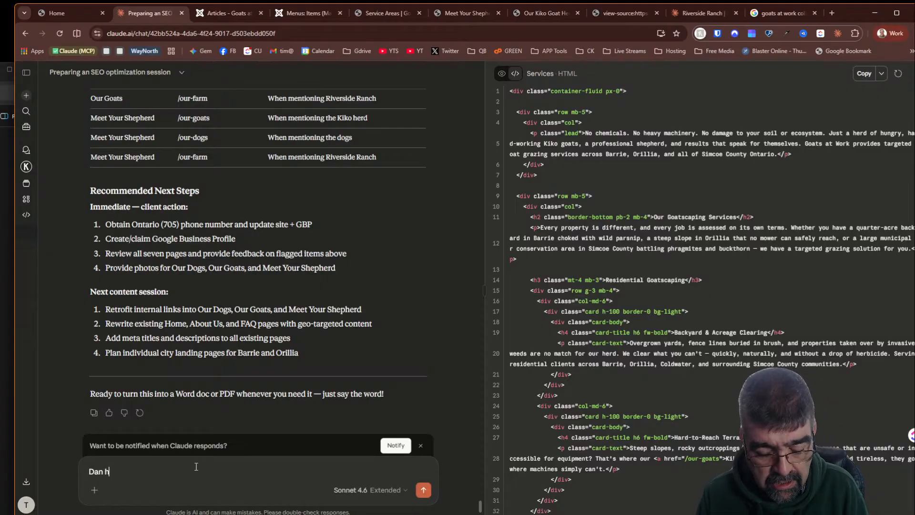
text(as sent me photos )
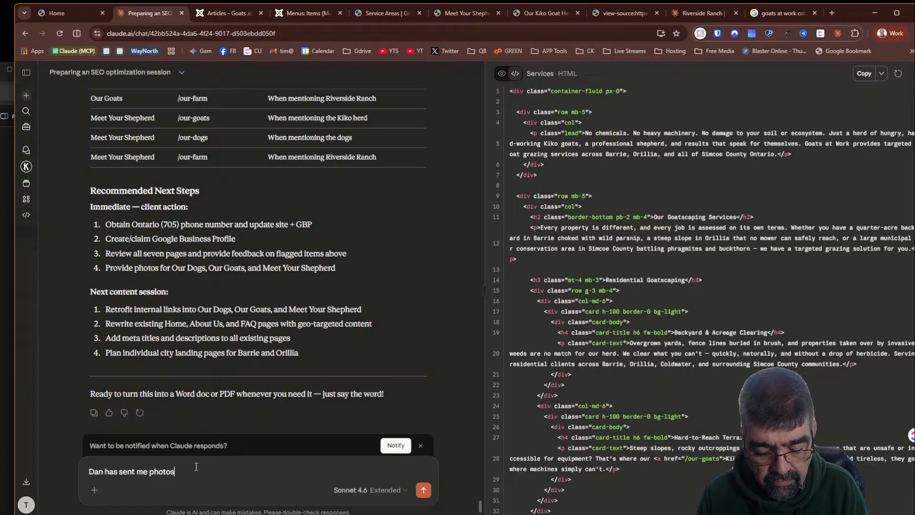
text(- no need )
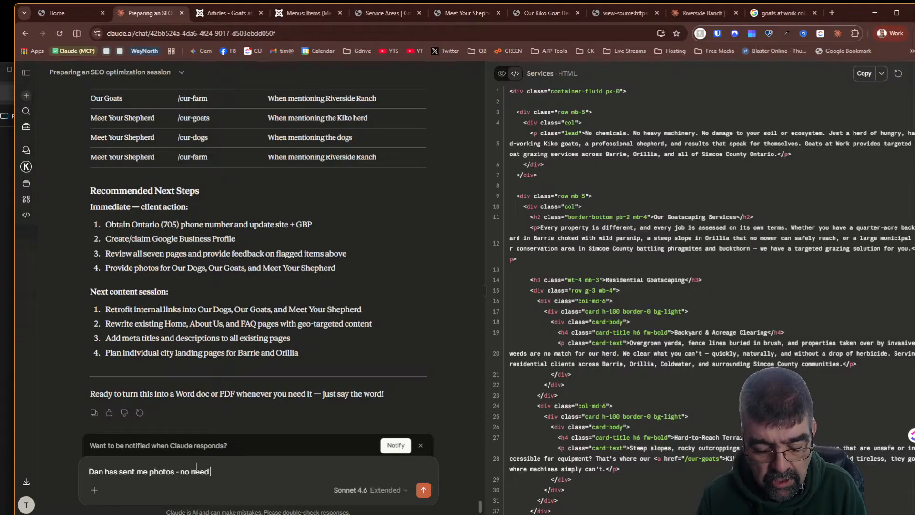
text(to refer to )
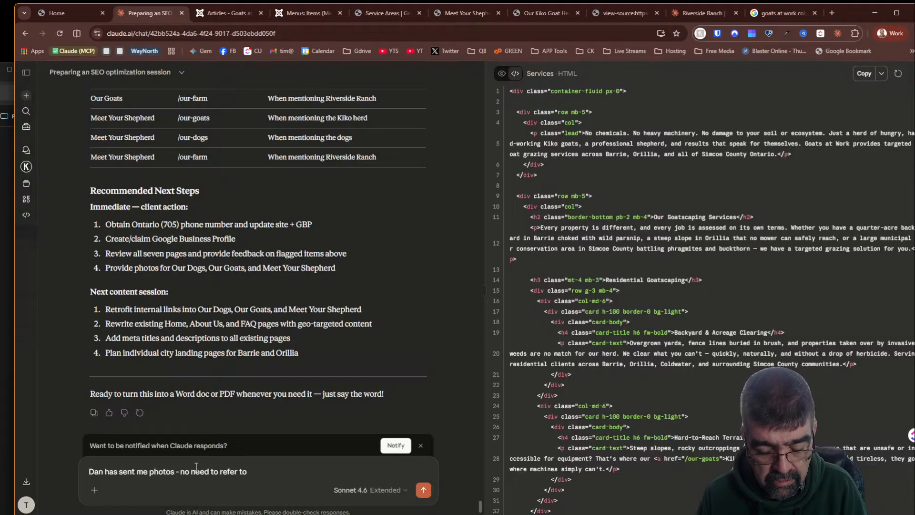
text(that)
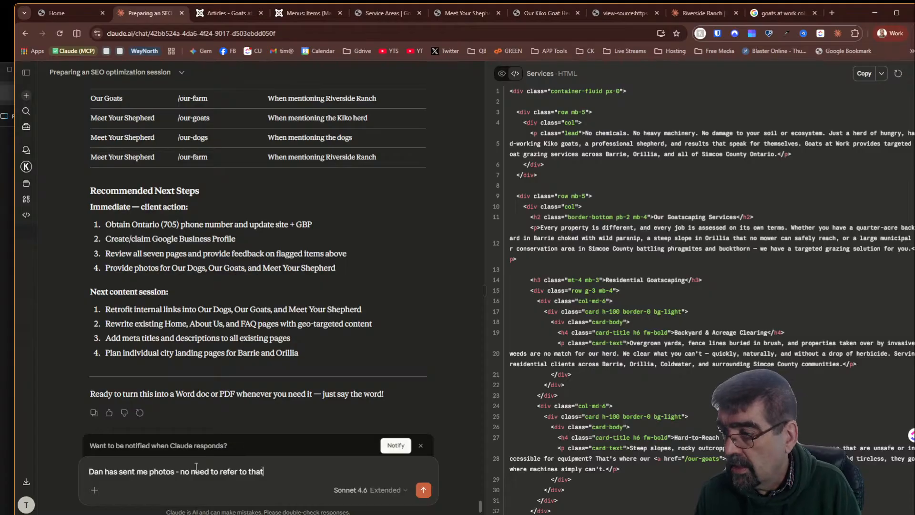
key(Return)
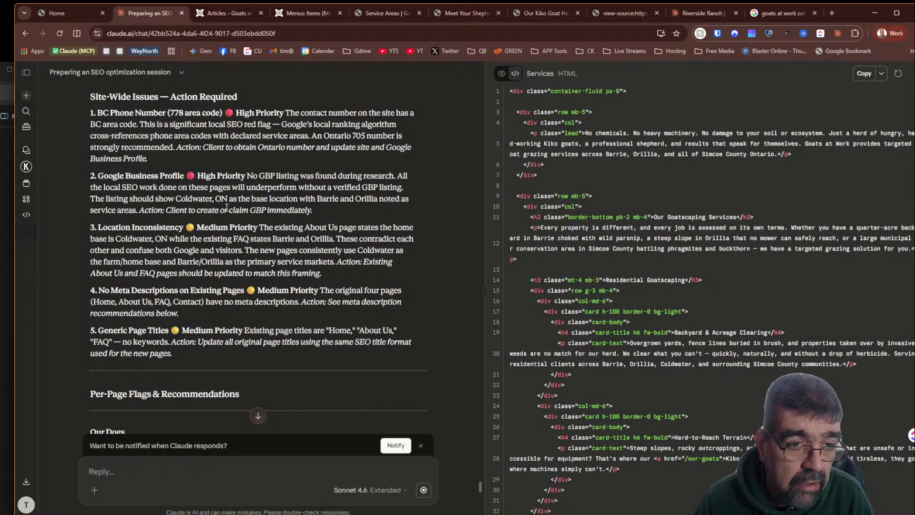
- Search for google business profile in a new tab and open the Google Business Profile page
click(832, 13)
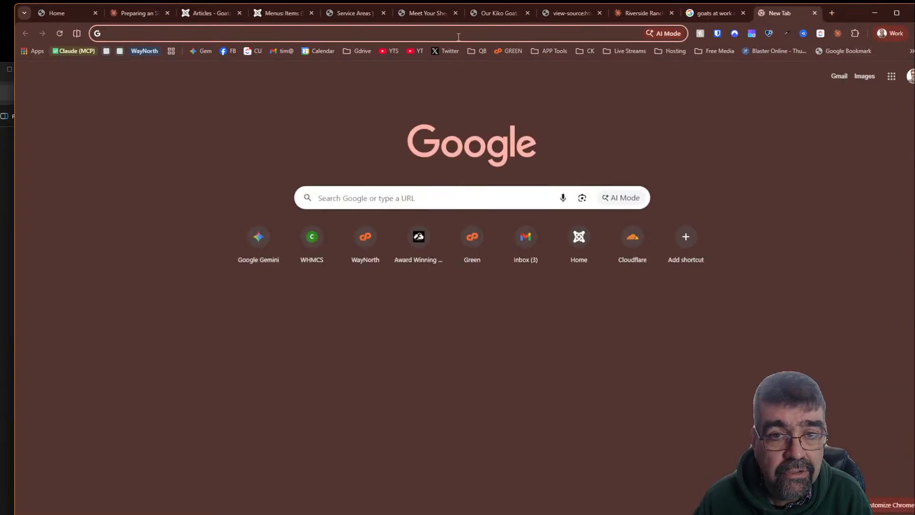
click(476, 31)
text(google bu)
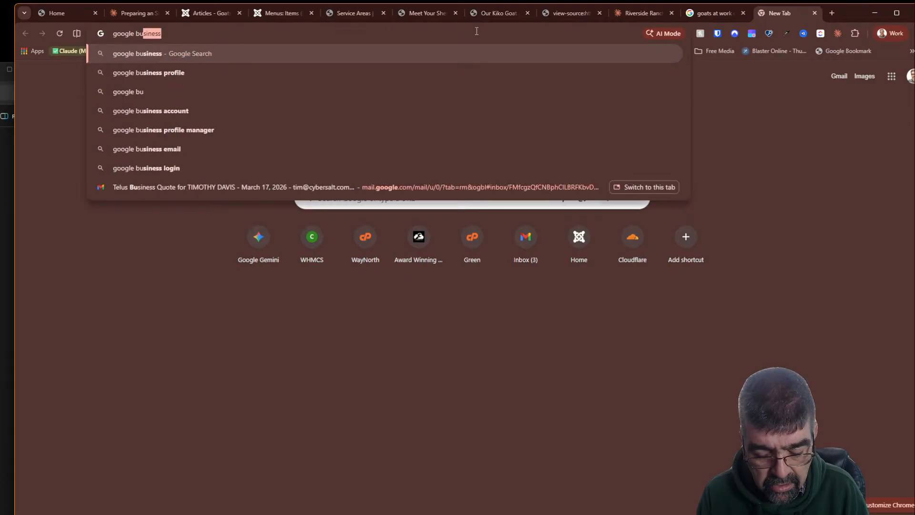
text(siness)
key(Return)
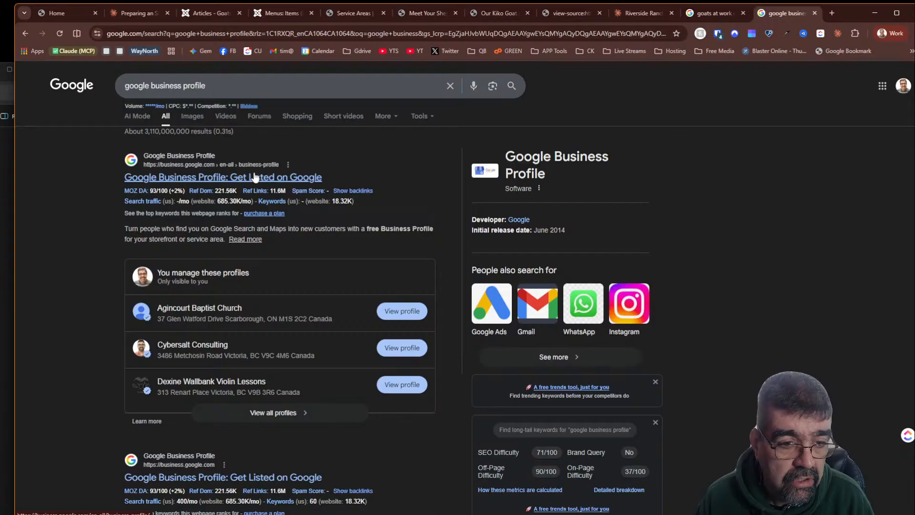
click(255, 178)
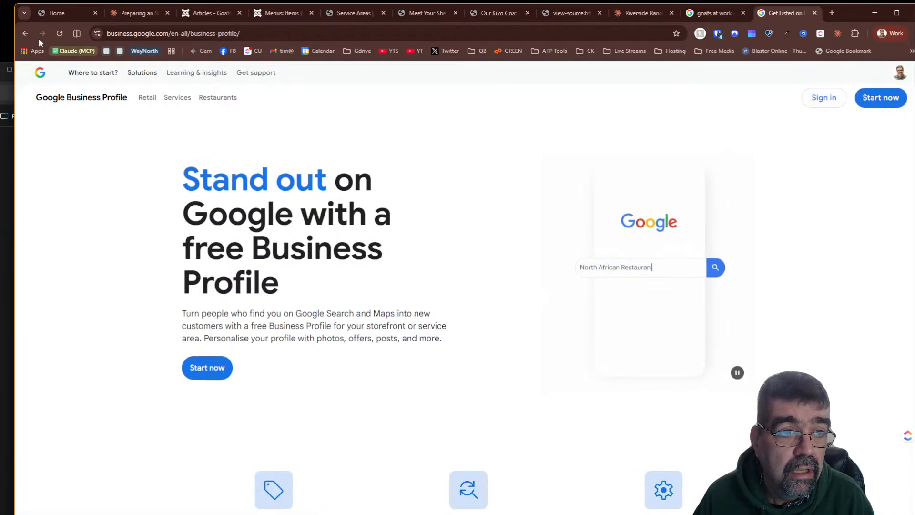
- Open the Google Business Profile Manager from the search results and start verification for Goats At Work, expanding more options
click(25, 33)
scroll(384, 183, down, 2)
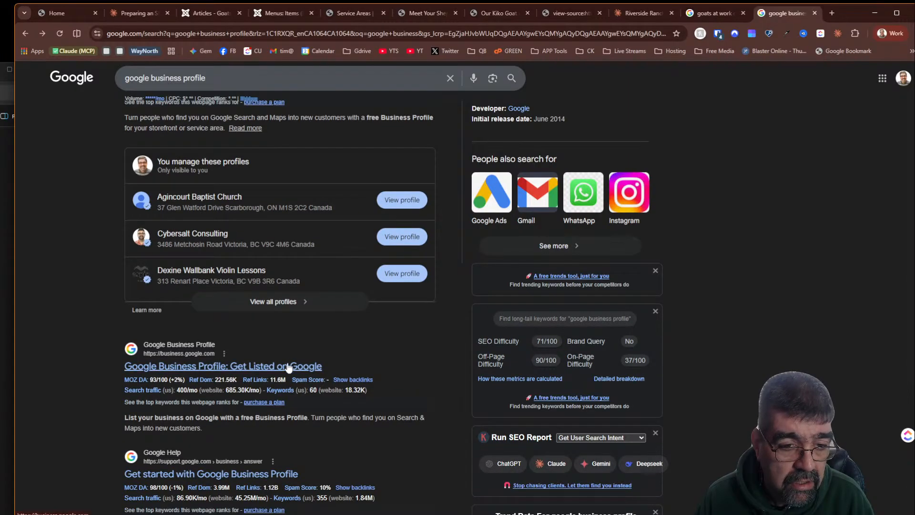
click(289, 364)
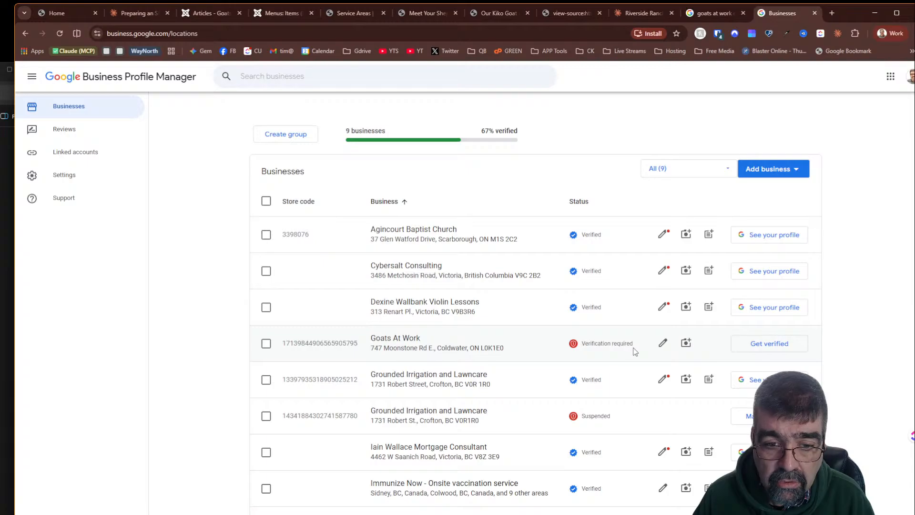
scroll(627, 347, down, 2)
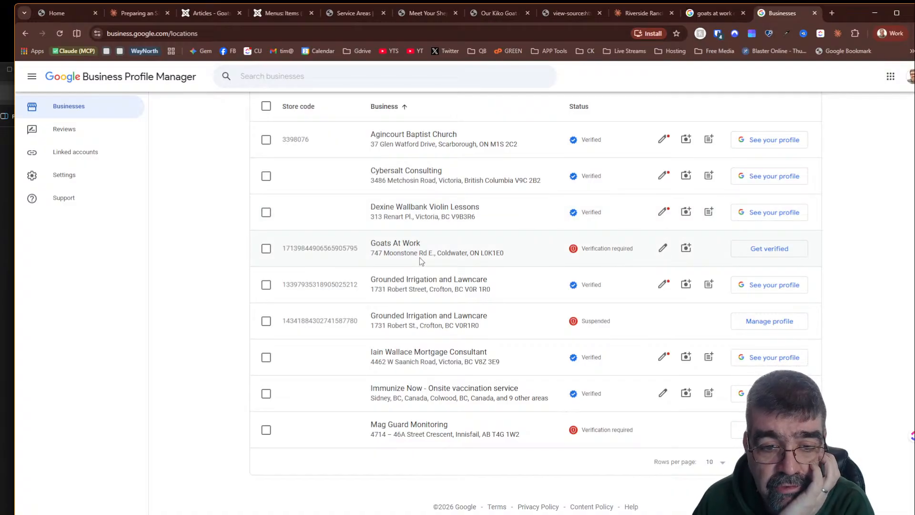
click(781, 250)
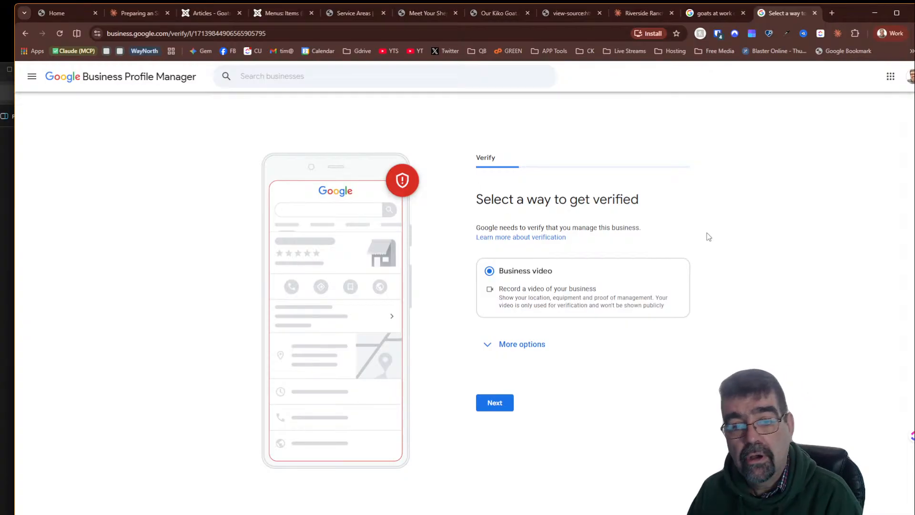
click(488, 344)
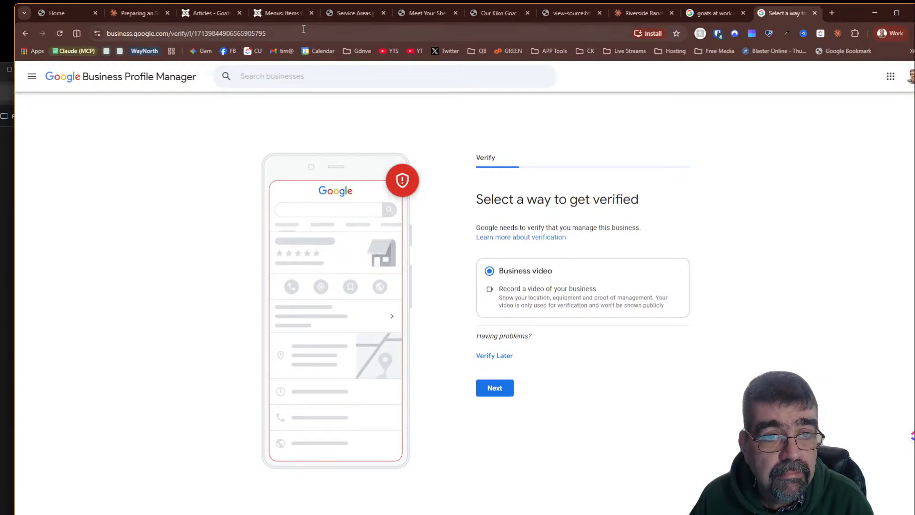
- Open the Goats at Work FAQ page and expand each question to review its answer
click(340, 16)
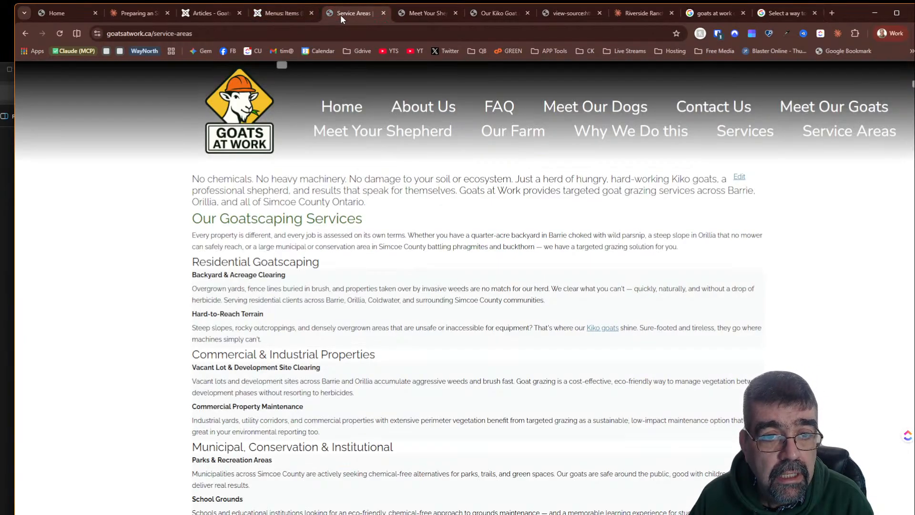
click(497, 108)
click(314, 245)
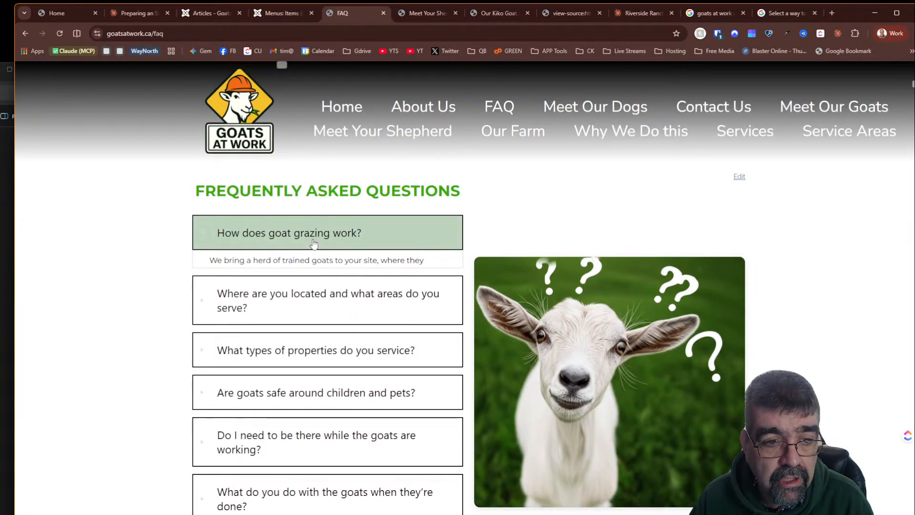
click(313, 244)
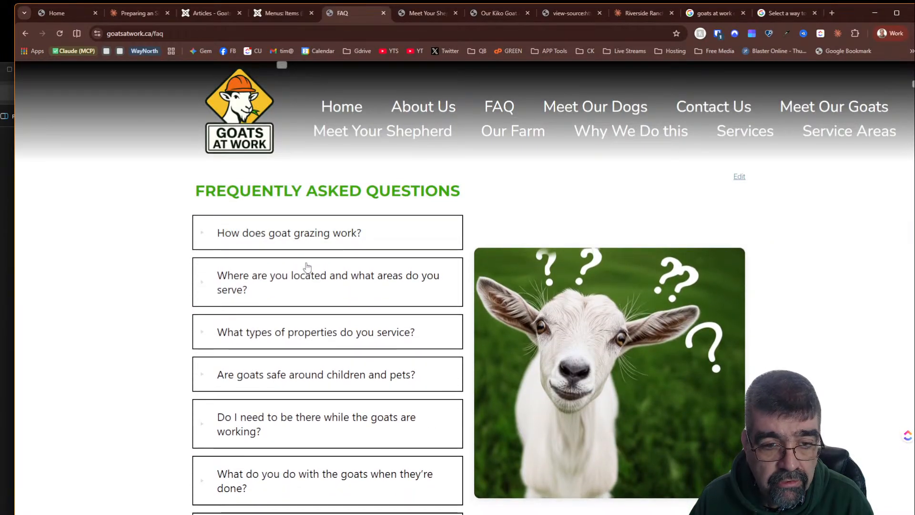
click(307, 280)
click(307, 280)
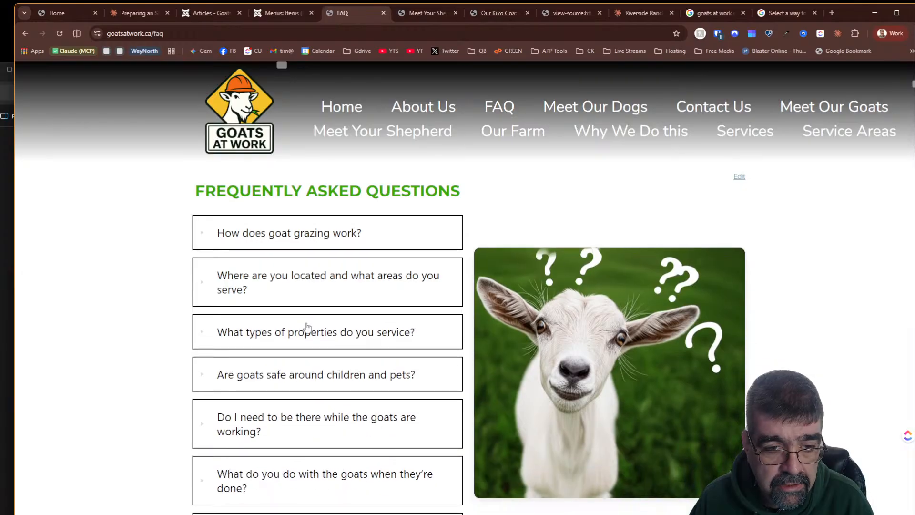
click(307, 329)
click(307, 328)
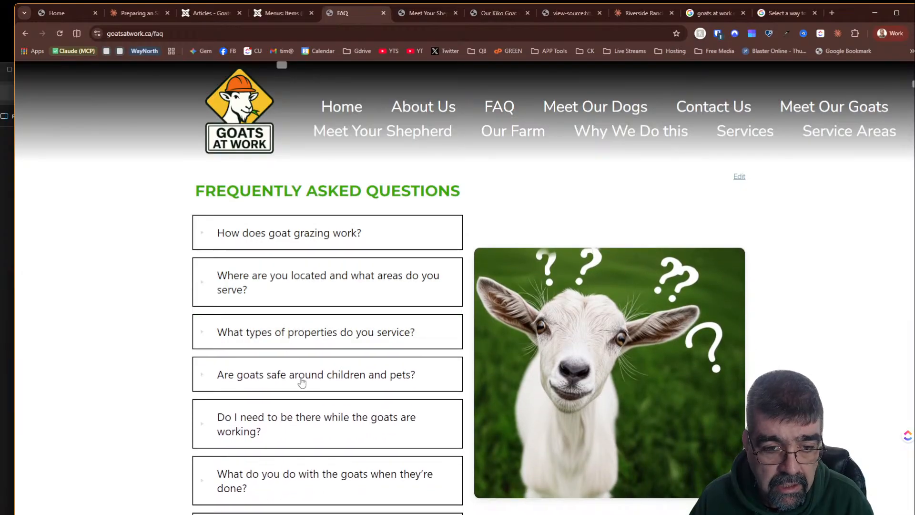
click(301, 378)
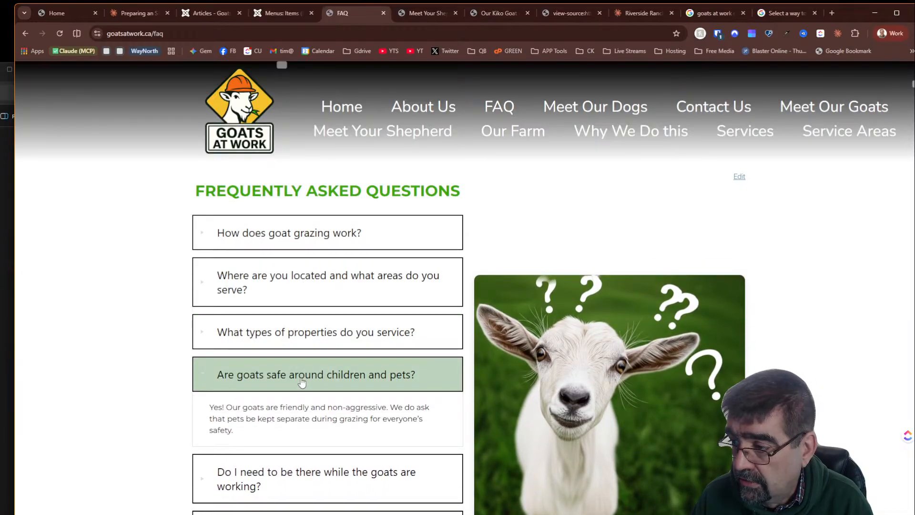
click(301, 379)
click(299, 418)
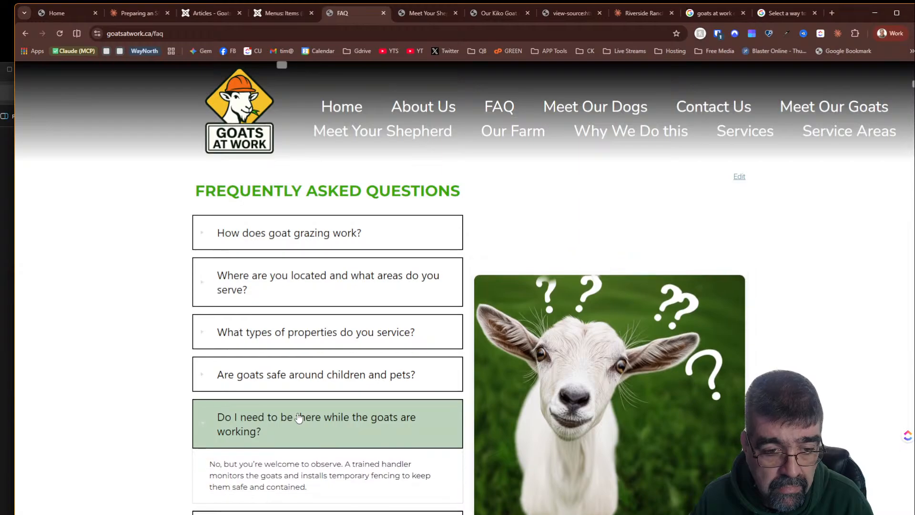
click(299, 417)
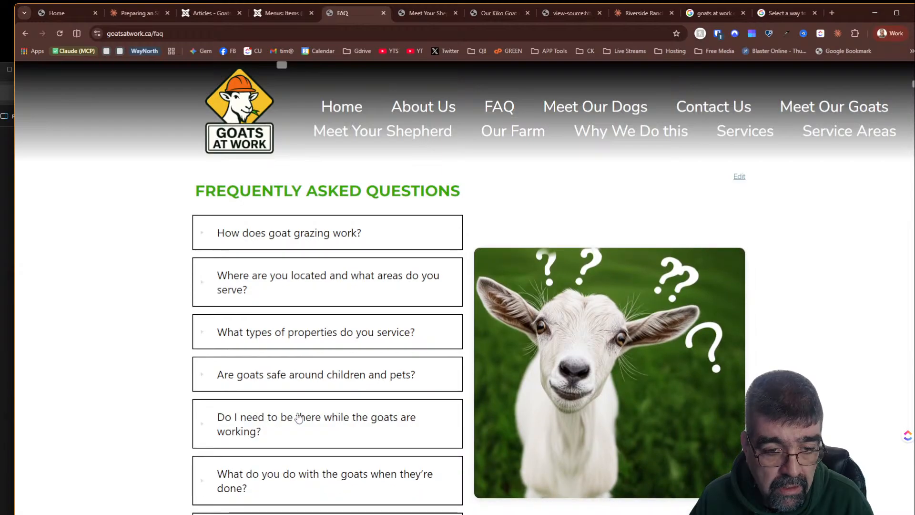
- Return to the SEO chat and dictate a reply that the Business Profile exists but needs the client's farm video for verification
click(115, 14)
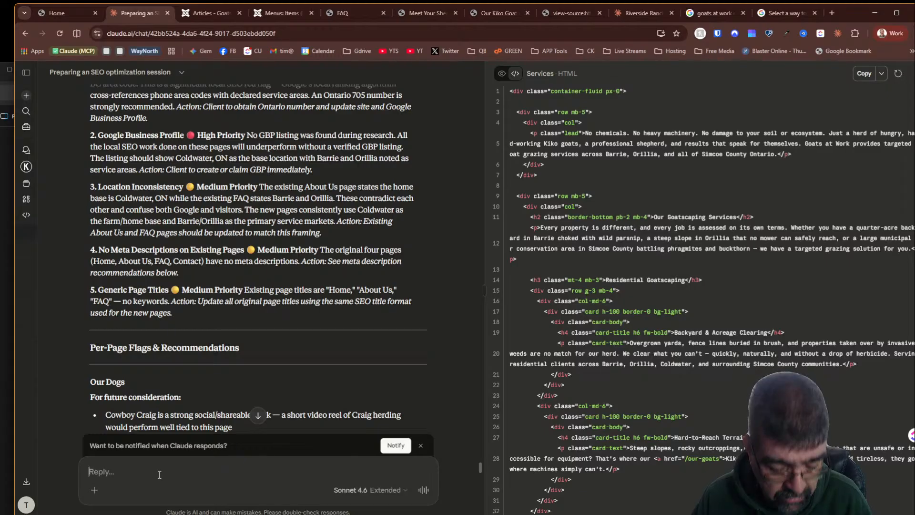
key(super+h)
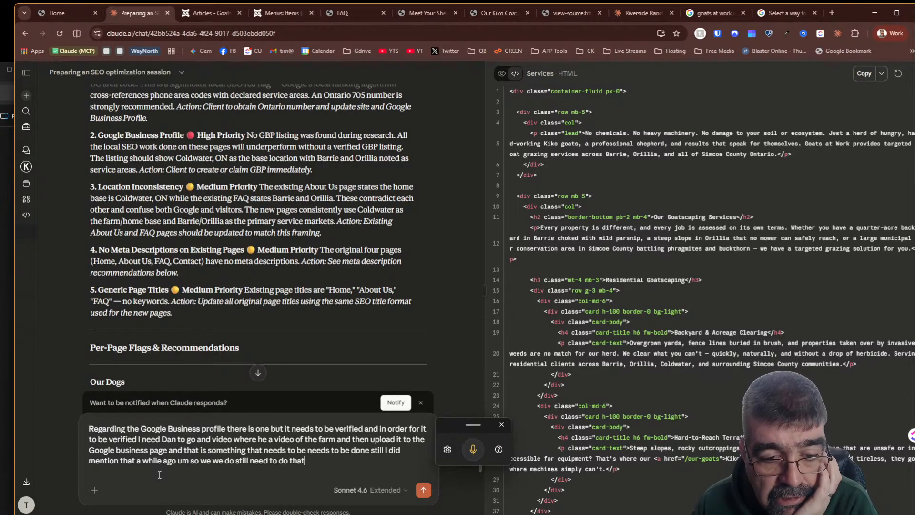
key(Return)
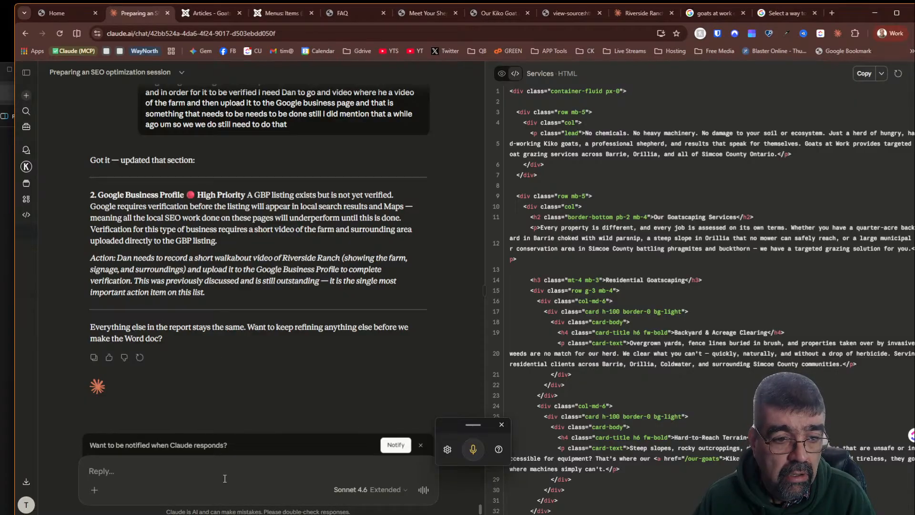
- Send the reply "keep refining" to continue improving the report
text(k)
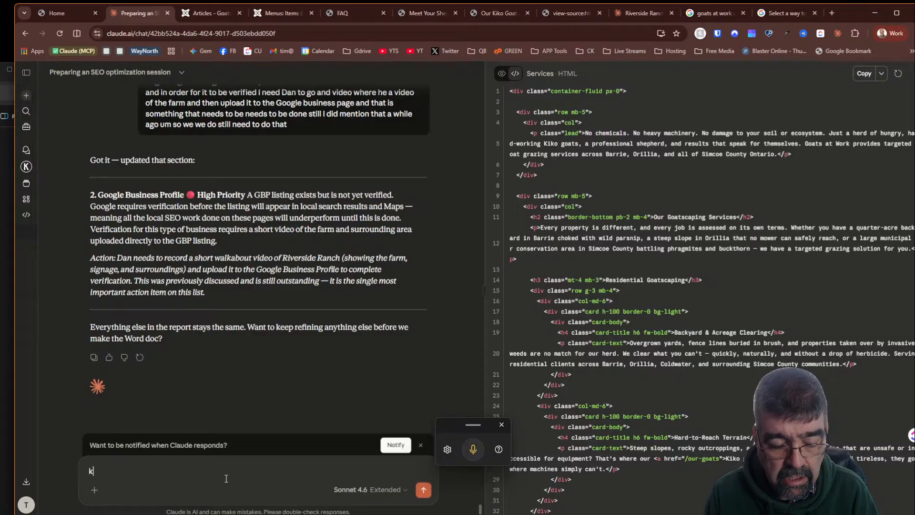
text(eep r)
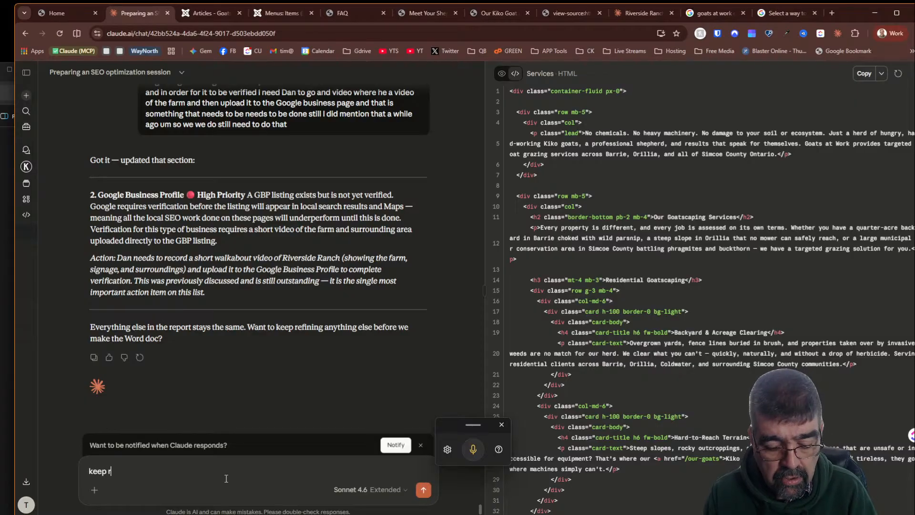
text(efining)
key(Return)
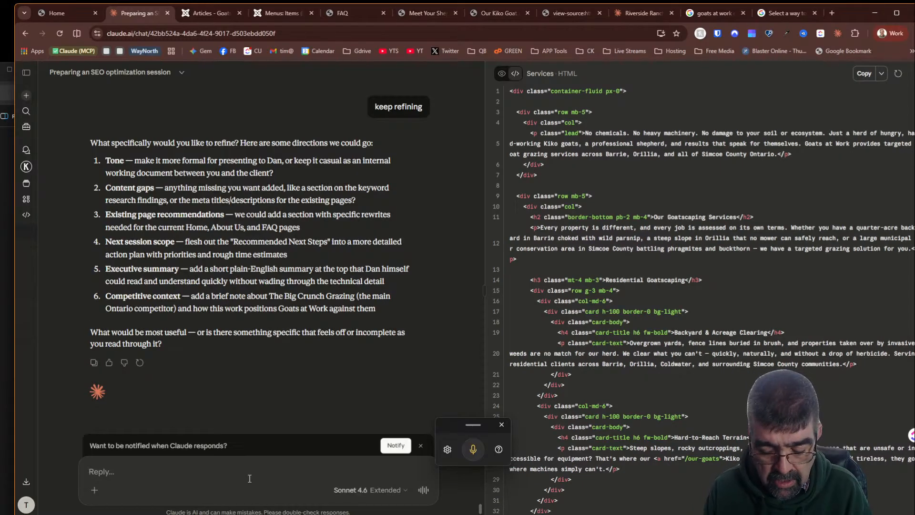
- Send the reply "Let's go through eash section at a time"
text(Let's go through )
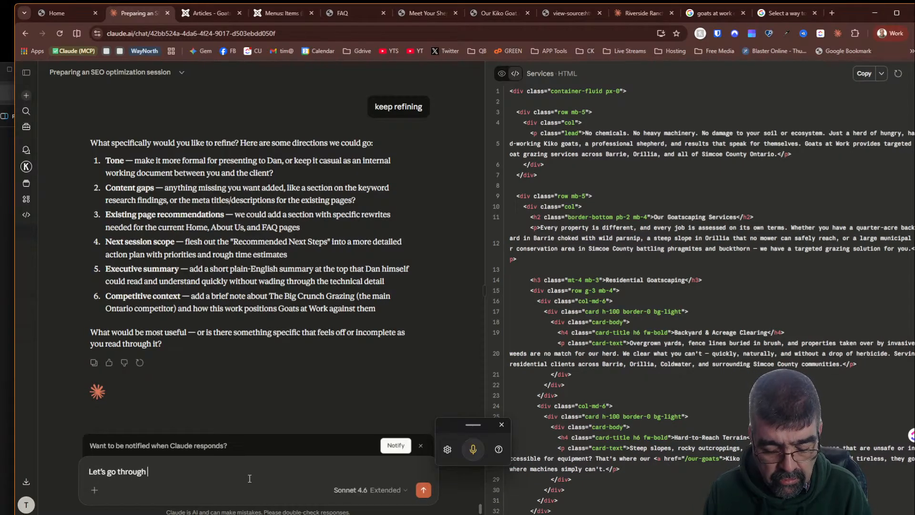
text(eash section at a )
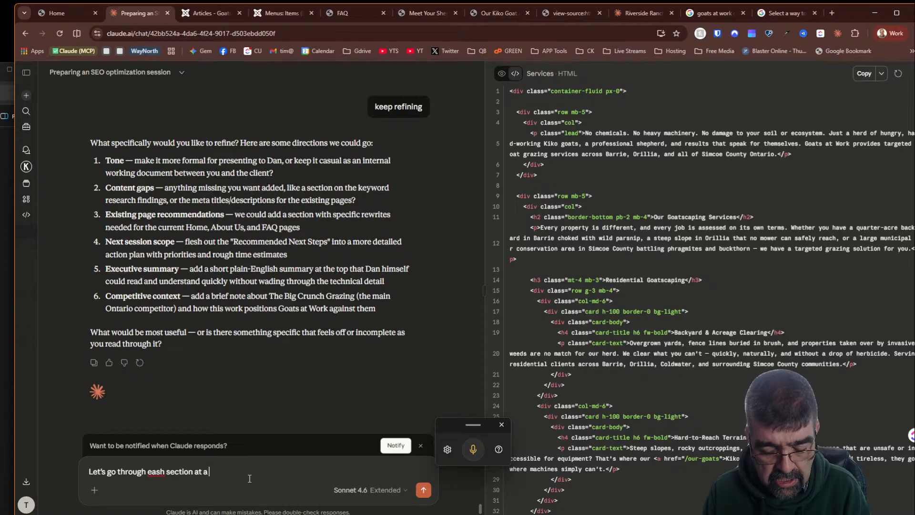
text(time)
key(Return)
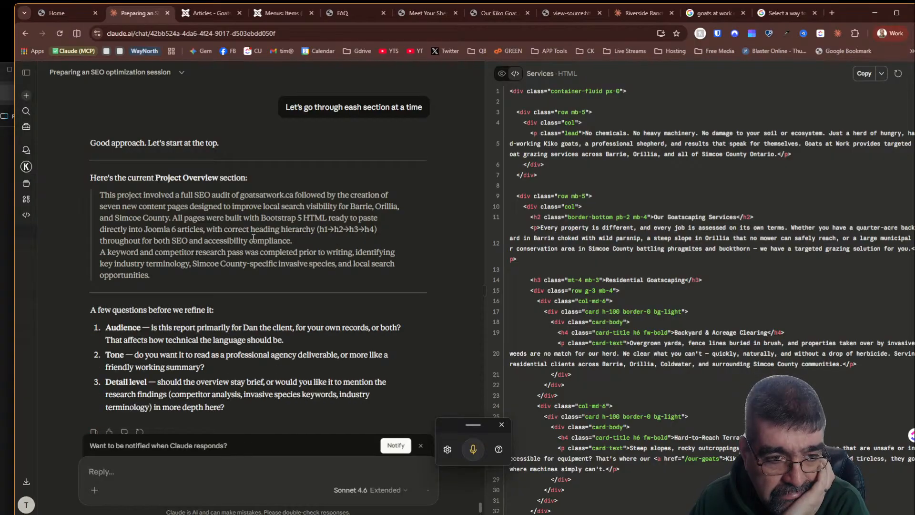
- Answer the Project Overview questions with "It is for the client, profesisonal friendly medium in details"
scroll(253, 236, down, 2)
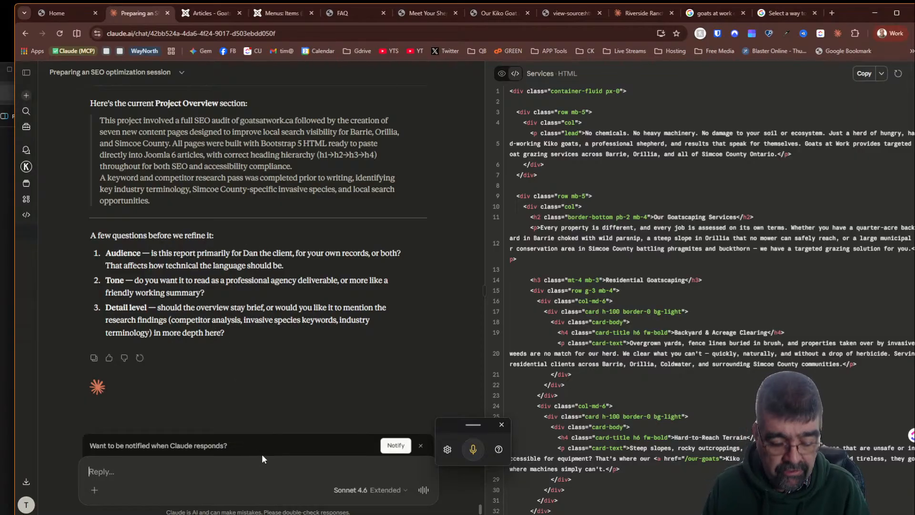
text(It is for the cleitn)
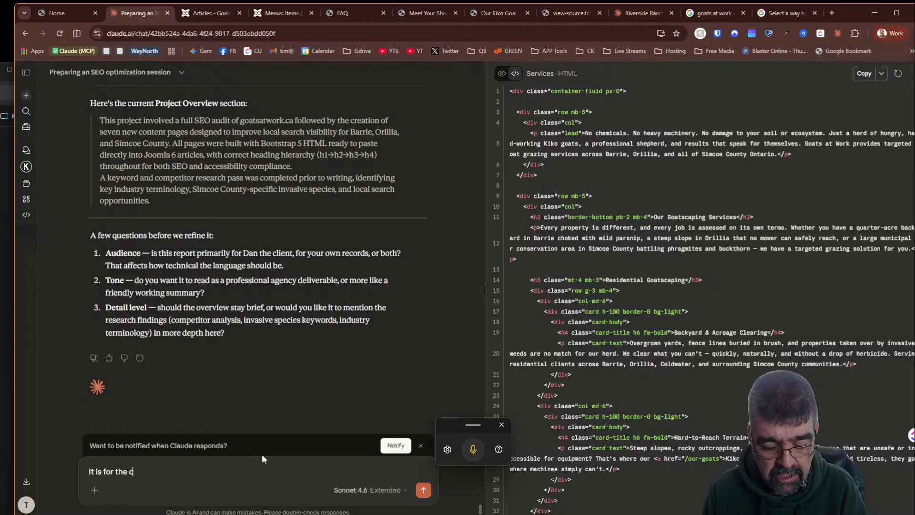
key(BackSpace)
key(BackSpace)
key(BackSpace)
key(BackSpace)
key(BackSpace)
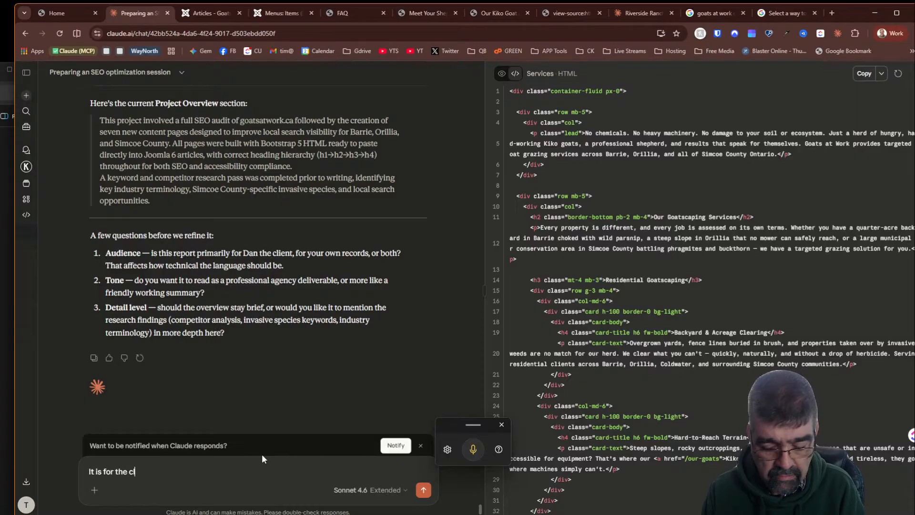
text(lient, prof)
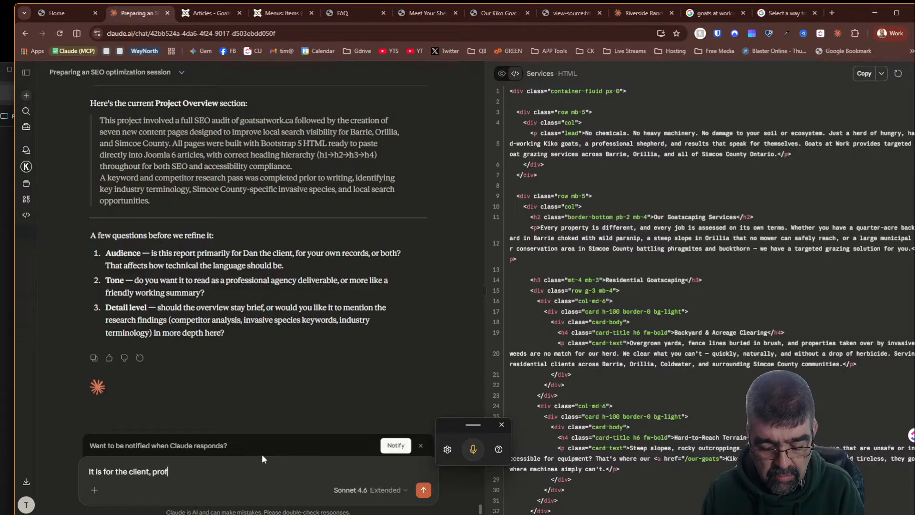
text(esisonal friendly)
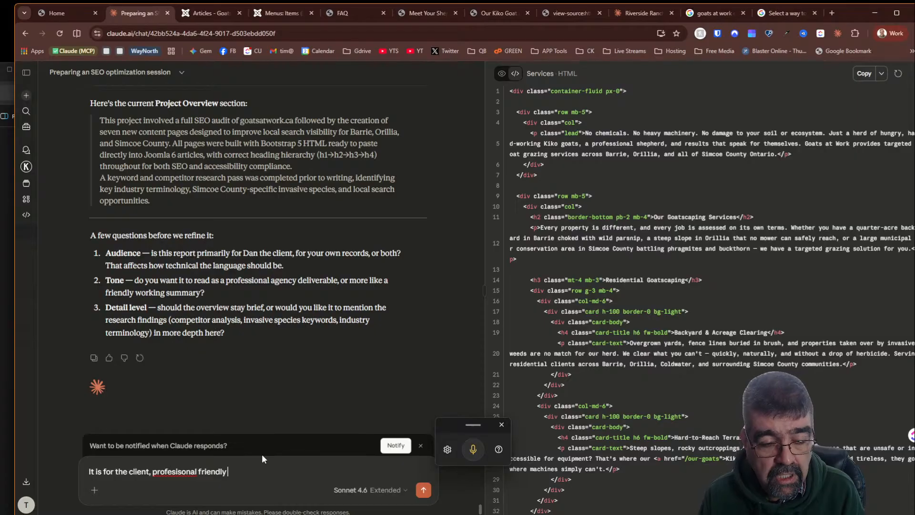
text(m)
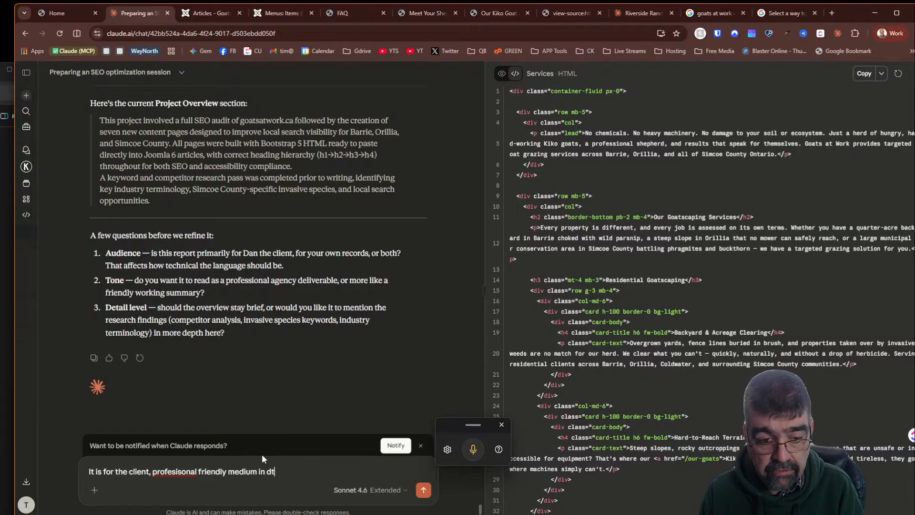
text(edium in details)
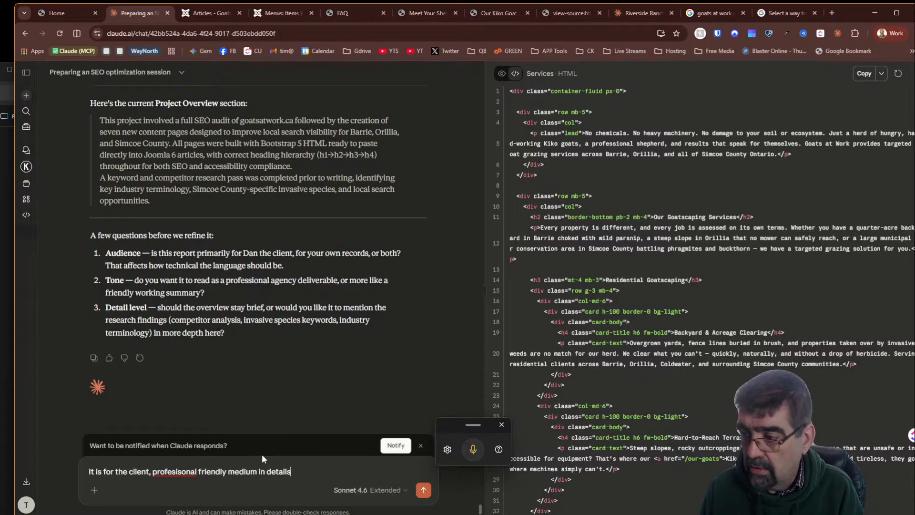
key(Return)
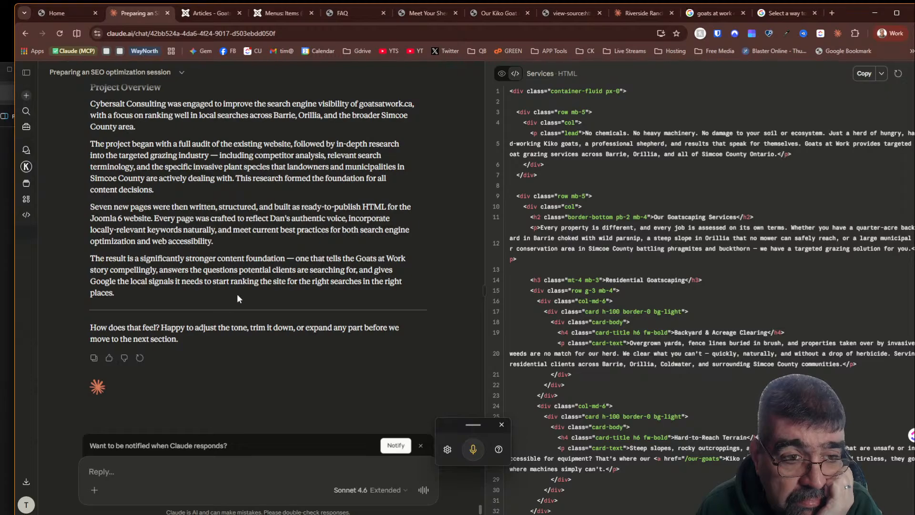
- Review the revised Project Overview and reply "next" to move to the following section
scroll(237, 295, up, 3)
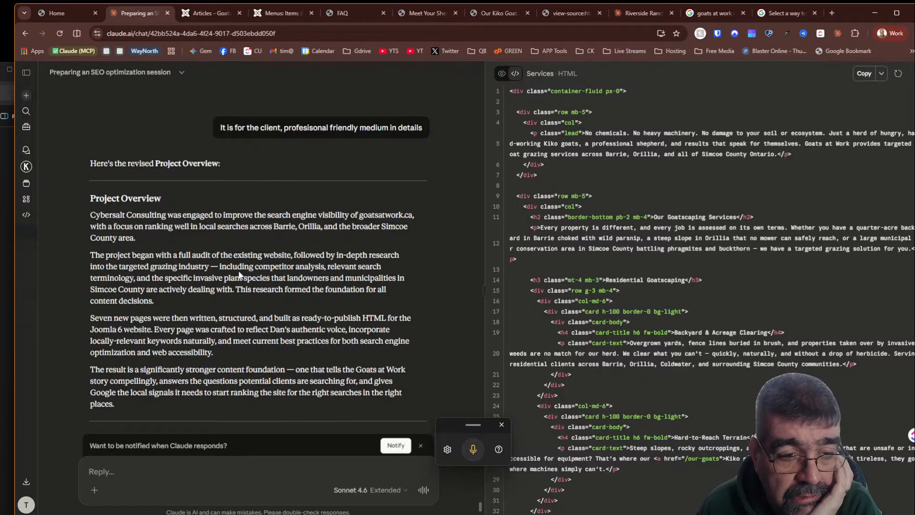
scroll(239, 275, down, 3)
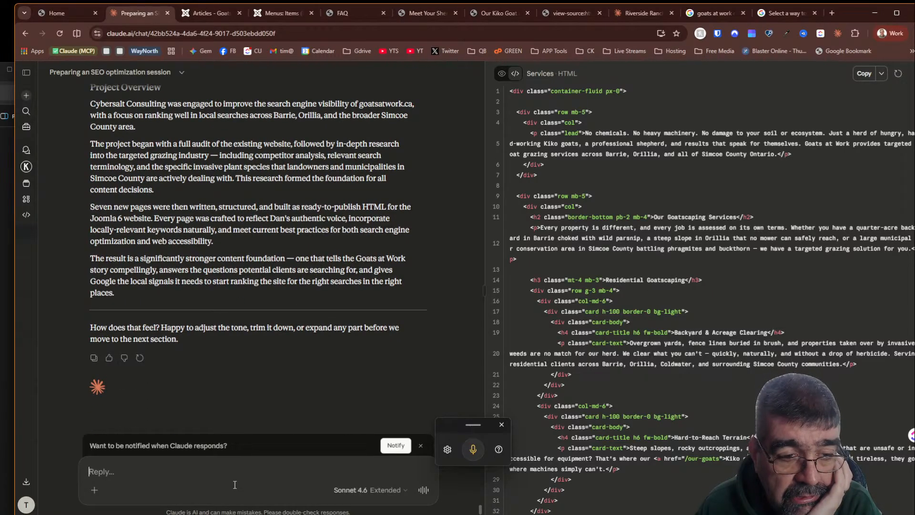
text(next)
key(Return)
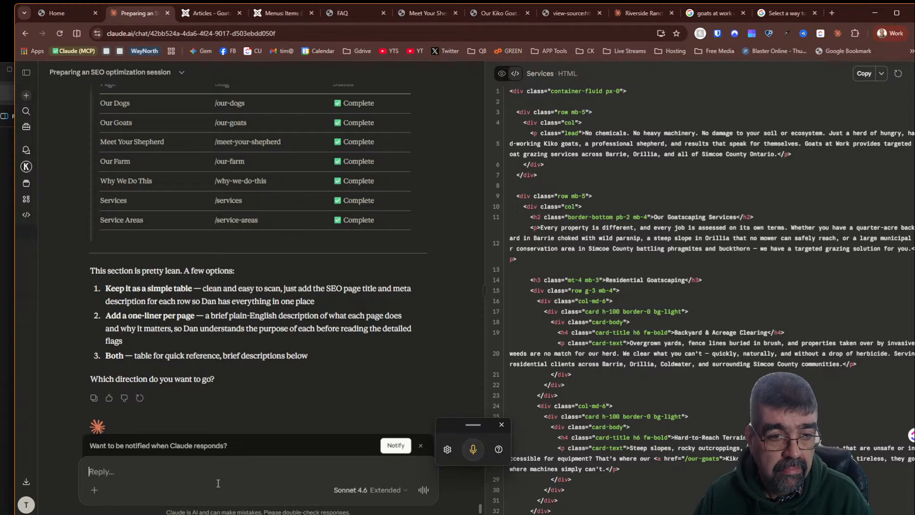
text(both)
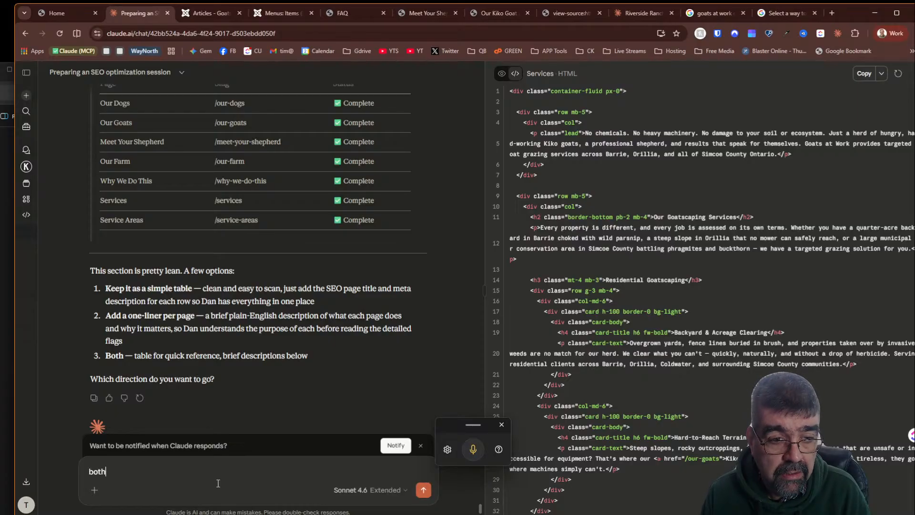
key(BackSpace)
key(BackSpace)
key(BackSpace)
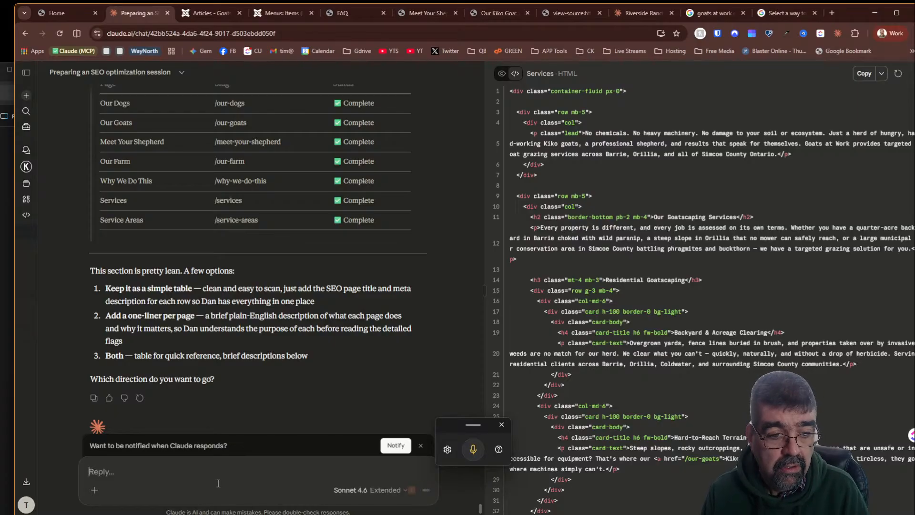
- Reply "2 is good" to choose the one-liner-per-page option for the site pages section
text(2 is goo)
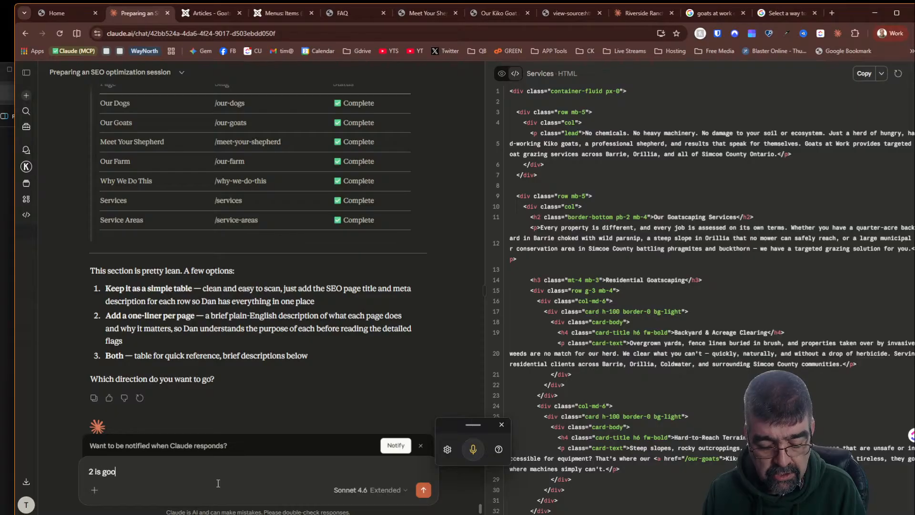
text(d)
key(Return)
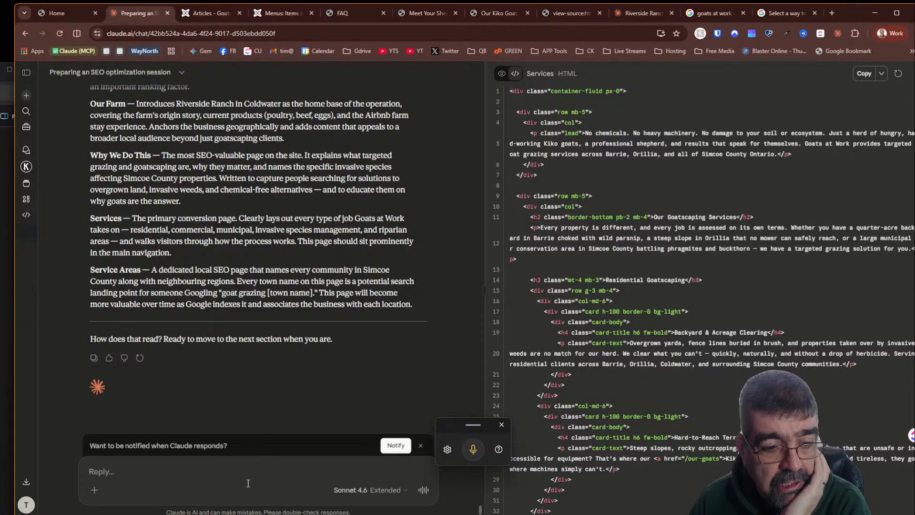
- Send the reply "next" to move on to the following report section
click(248, 482)
text(next)
key(Return)
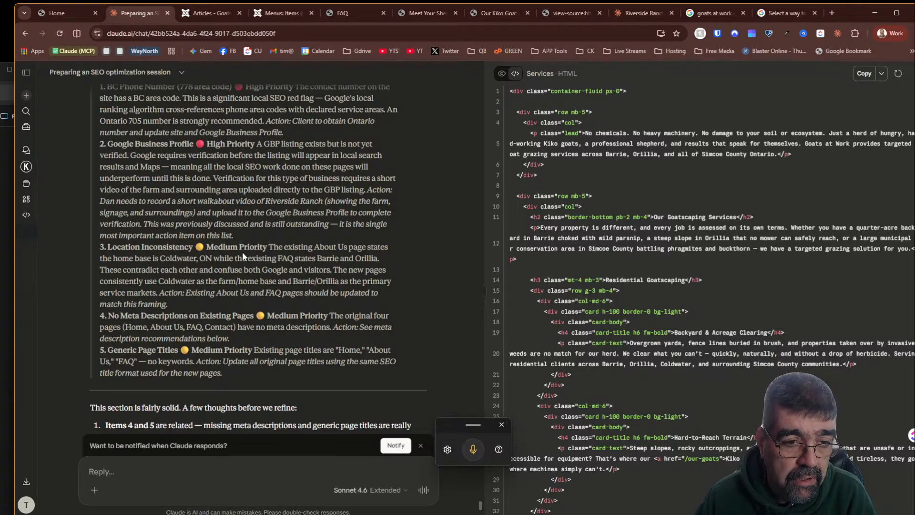
scroll(242, 251, down, 2)
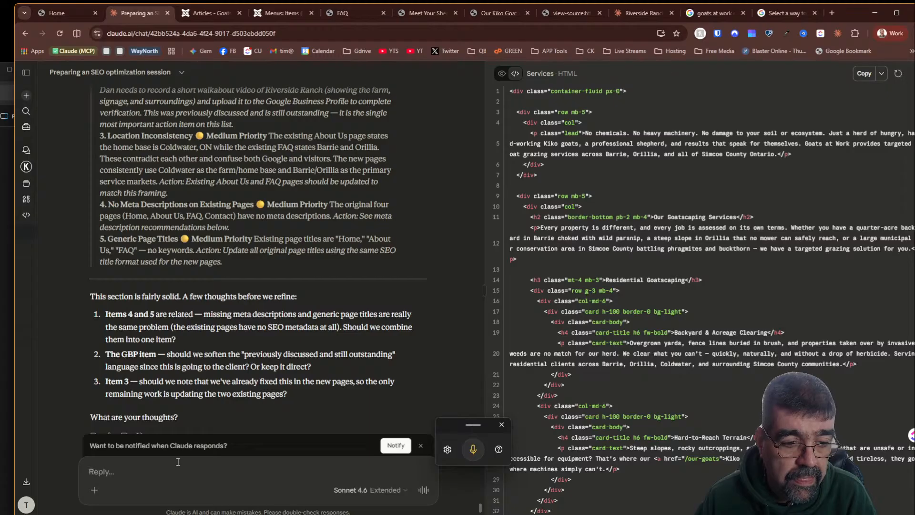
text(b)
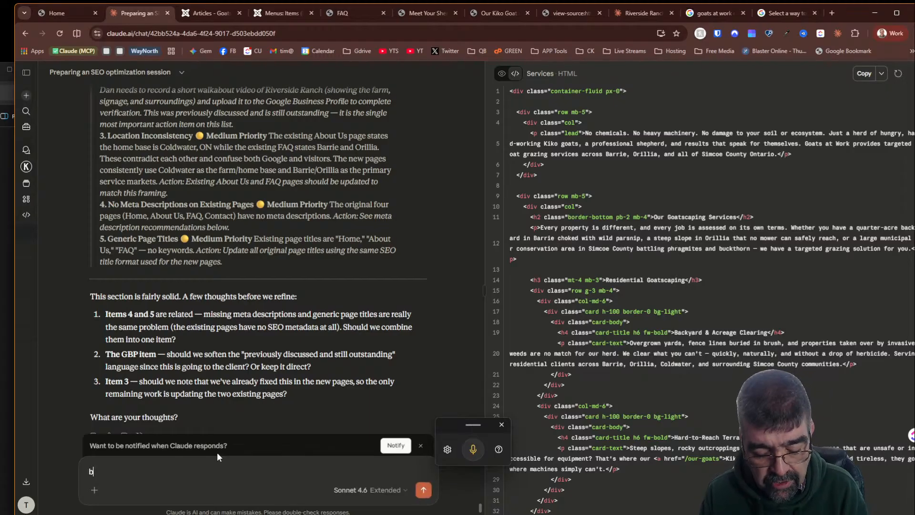
text(efore we proceed,)
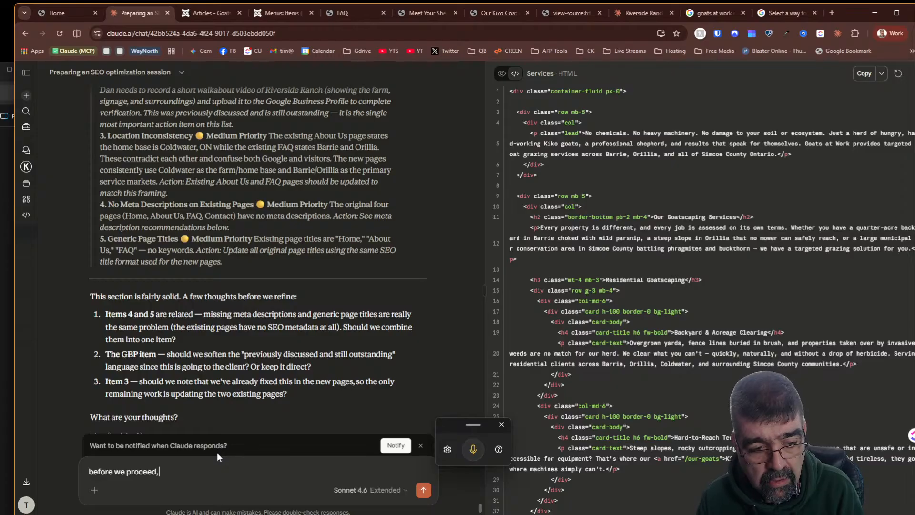
key(BackSpace)
key(BackSpace)
key(BackSpace)
key(BackSpace)
key(BackSpace)
key(BackSpace)
key(BackSpace)
key(BackSpace)
key(BackSpace)
key(BackSpace)
key(BackSpace)
key(BackSpace)
key(BackSpace)
key(BackSpace)
key(BackSpace)
key(BackSpace)
key(BackSpace)
key(BackSpace)
key(BackSpace)
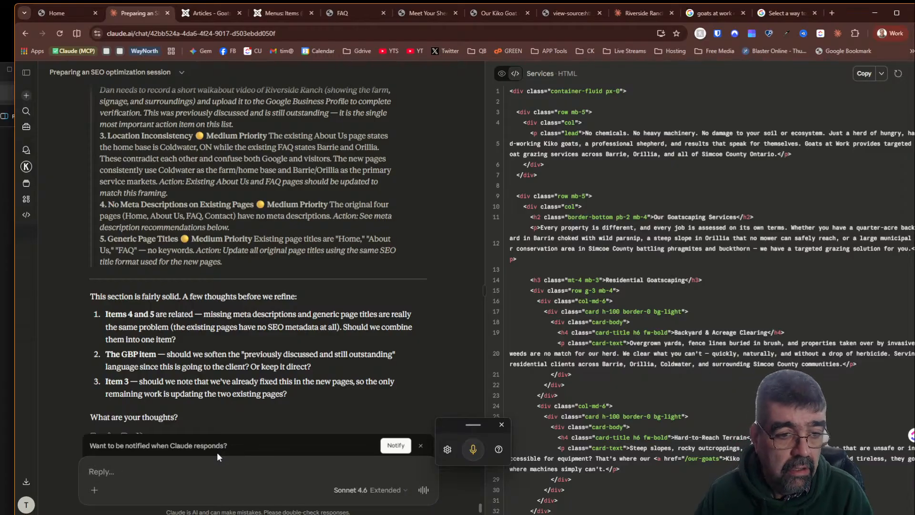
- Reply "3 and 4 and 5 I will take care of - you can make a report for me after" about the flagged issues
text(3 and 4)
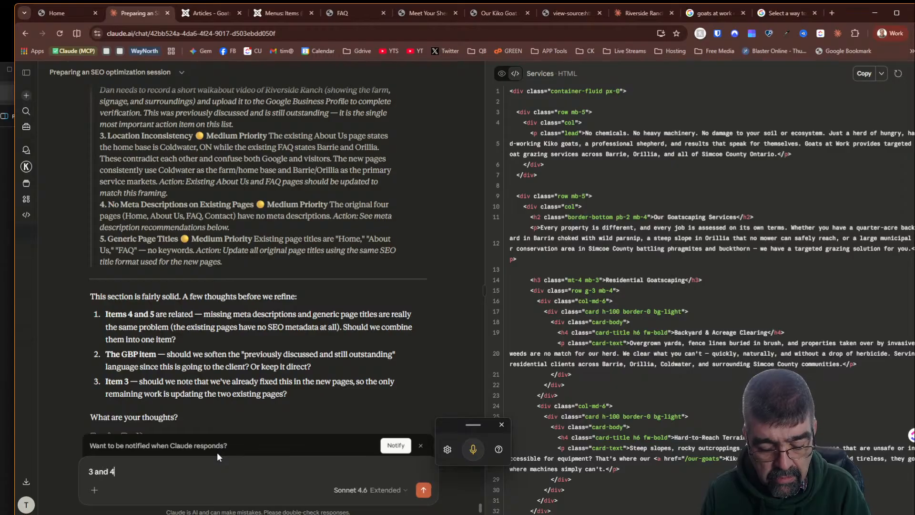
text( I will take c)
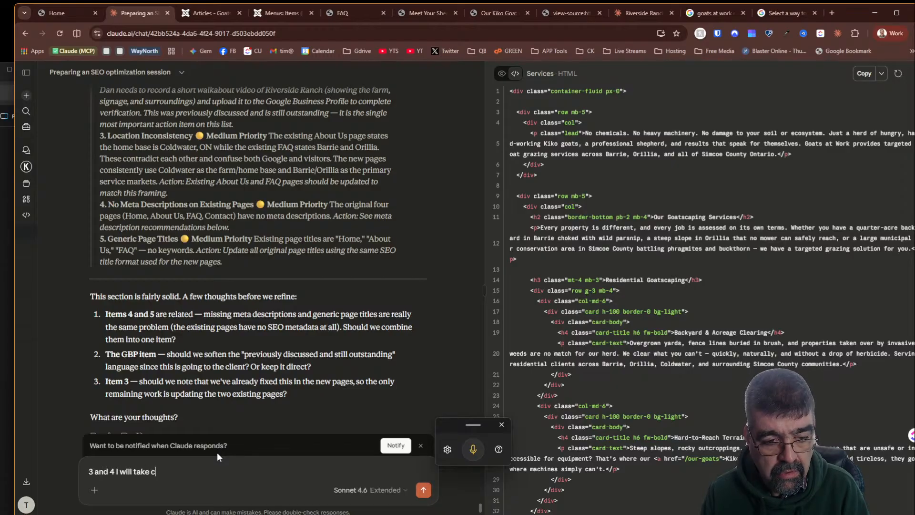
text(are of)
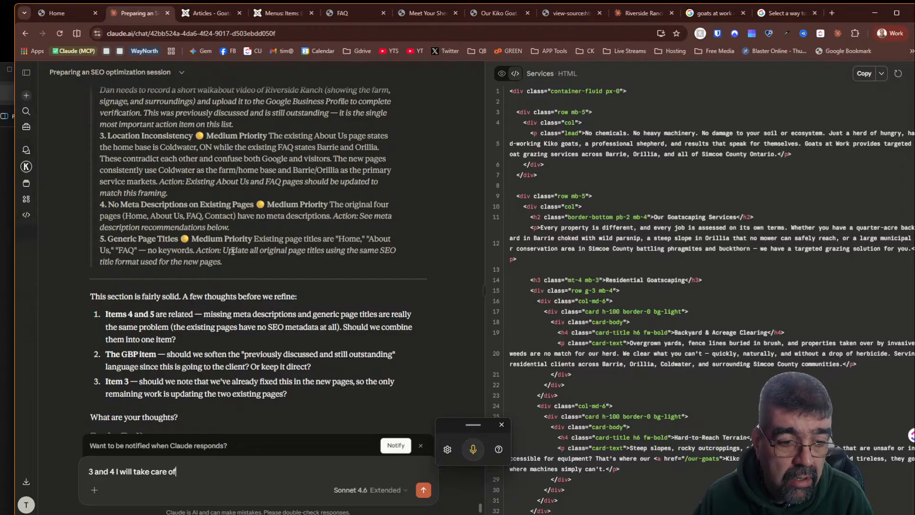
key(Left)
key(Left)
key(Left)
key(Left)
key(Left)
key(Left)
key(Left)
key(Left)
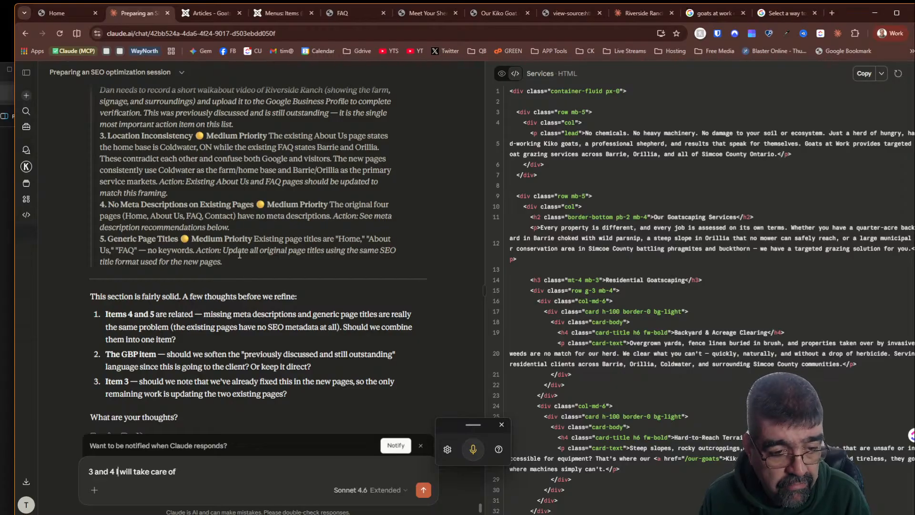
key(Left)
text(and 5)
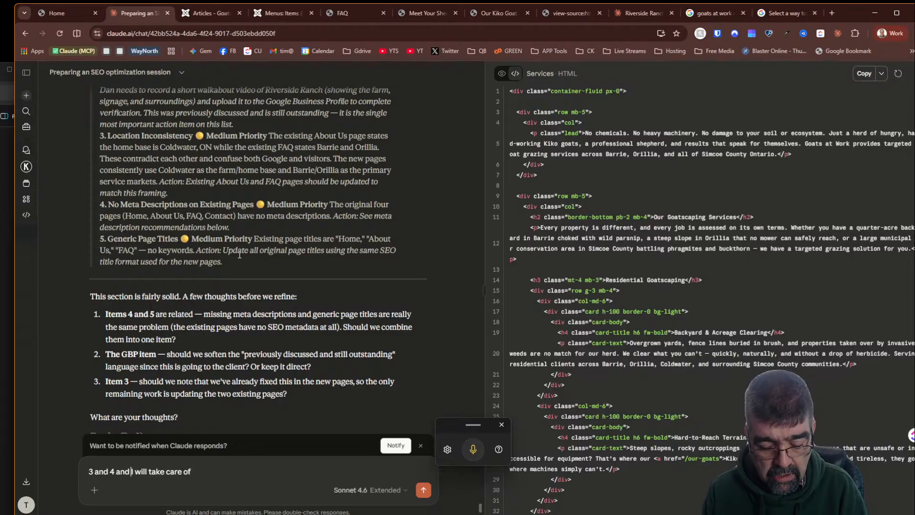
key(End)
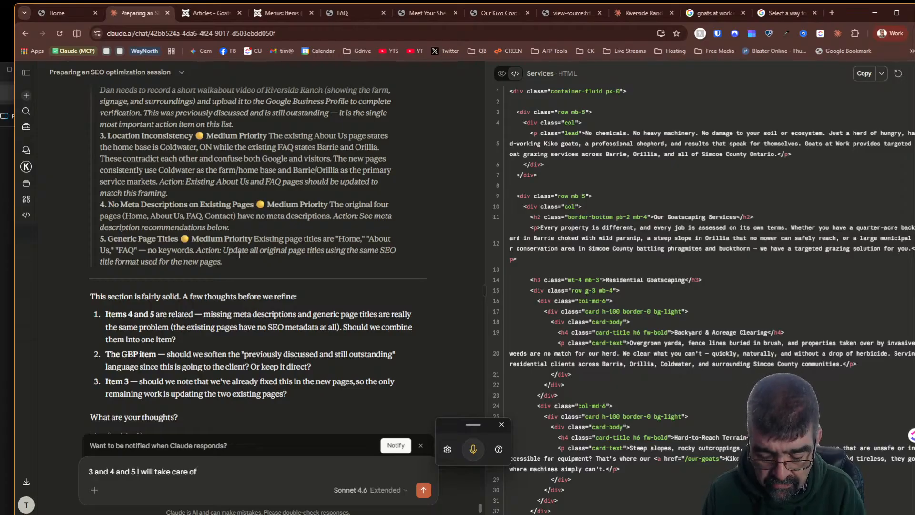
text(- you can make a)
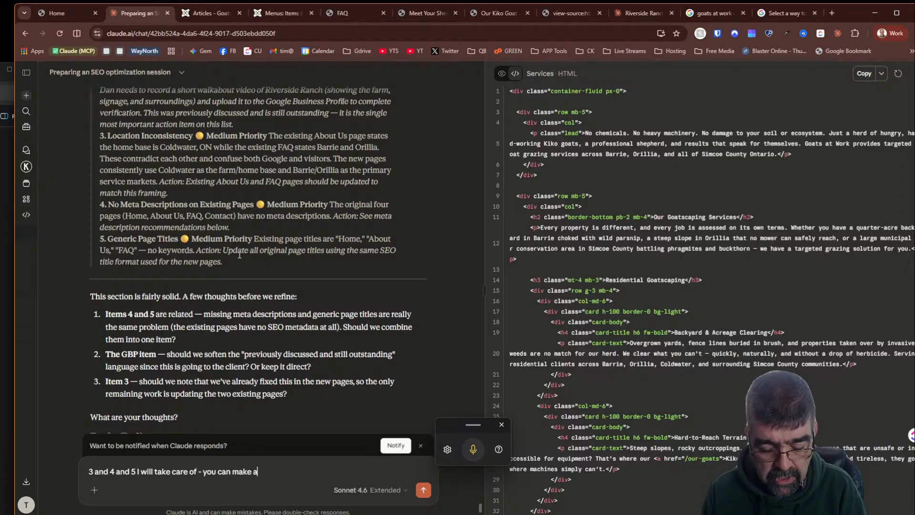
text( report for me after)
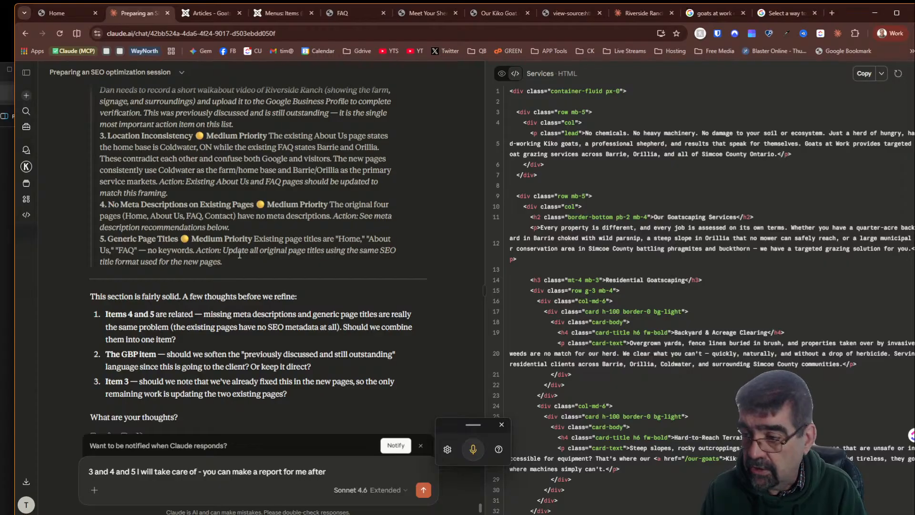
key(Return)
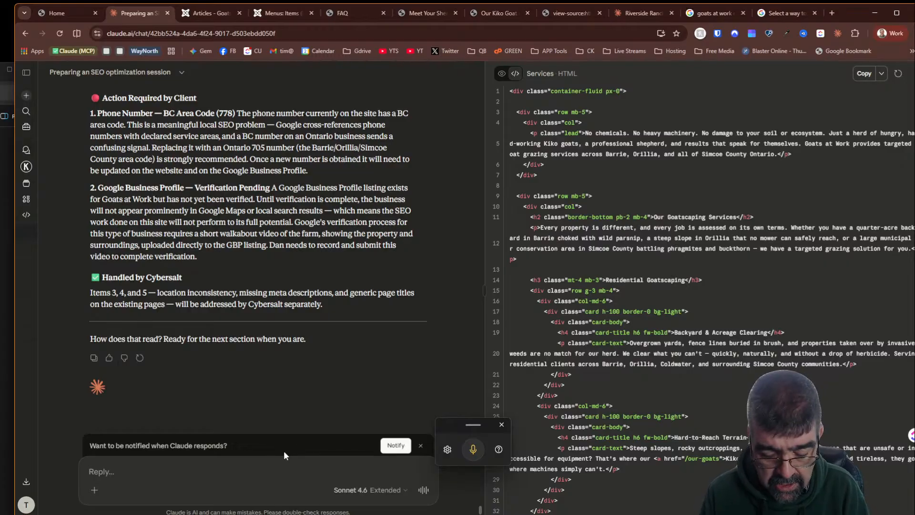
- Send "next" and review the returned Per-Page Flags & Recommendations section for each page
text(next)
key(Return)
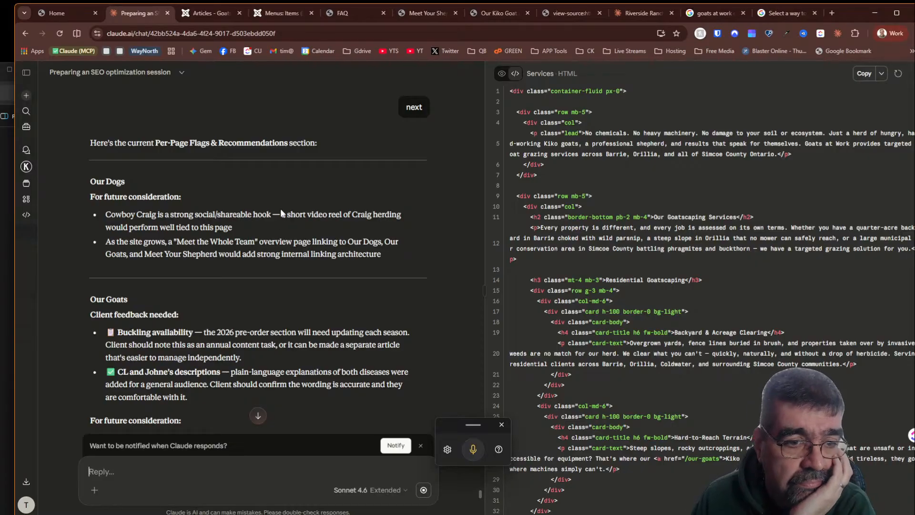
scroll(280, 213, down, 2)
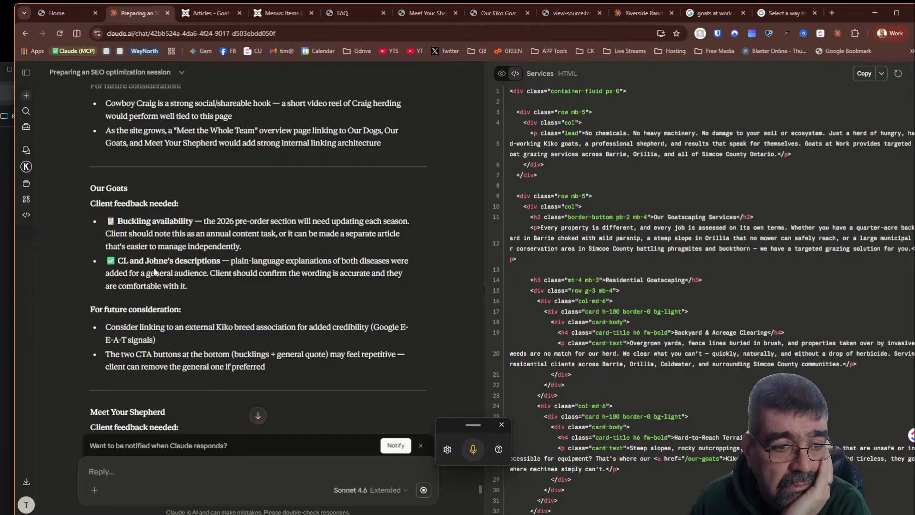
scroll(157, 253, down, 3)
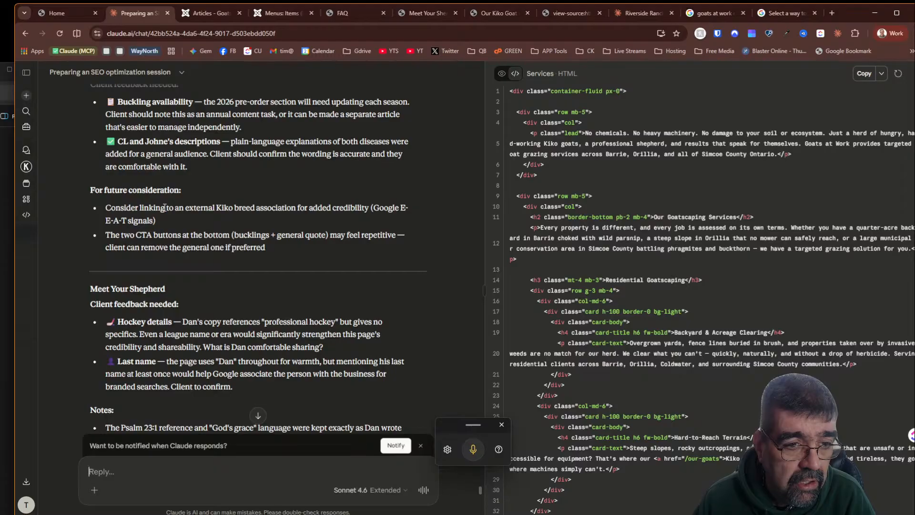
scroll(164, 207, down, 3)
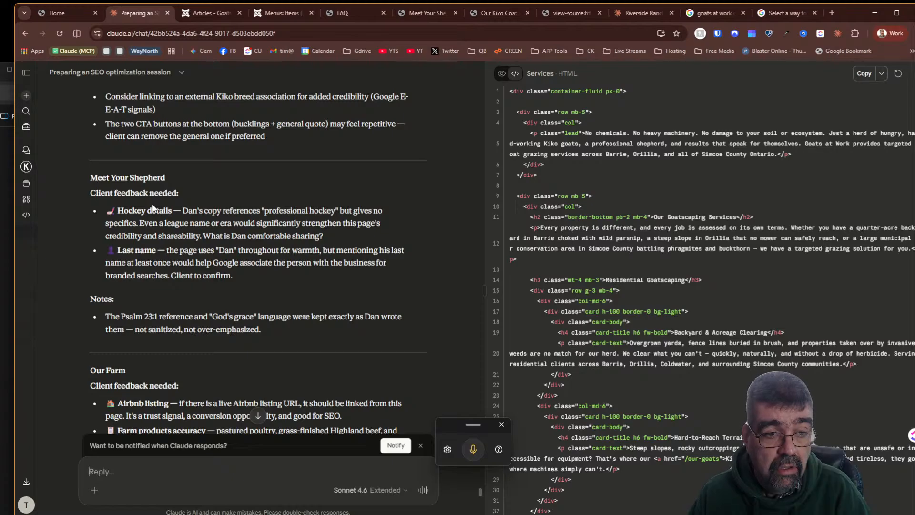
- Add the shepherd's last name to the opening sentence of the Meet Your Shepherd article and save it
click(209, 13)
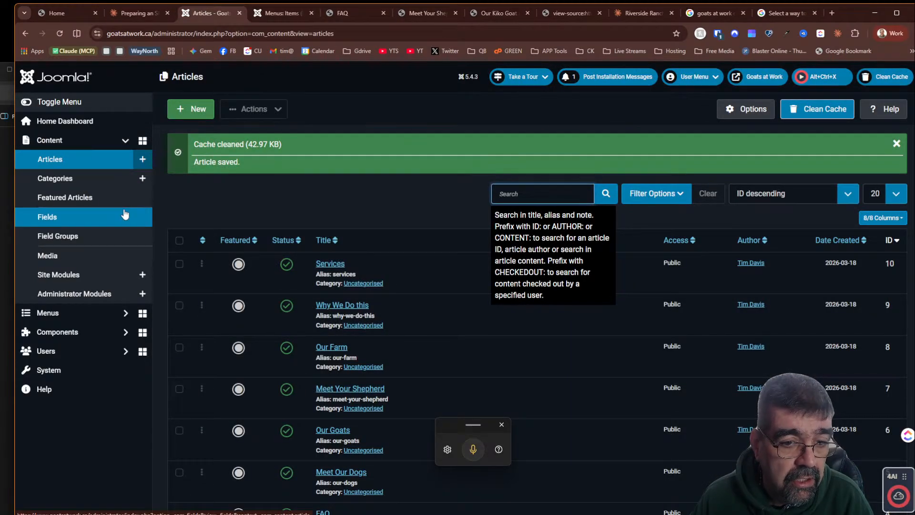
click(340, 393)
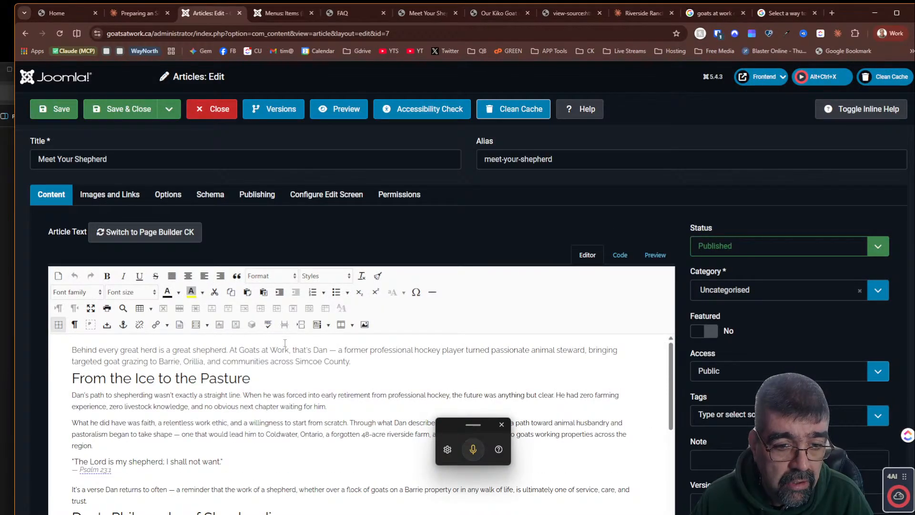
click(332, 351)
text(Spenc)
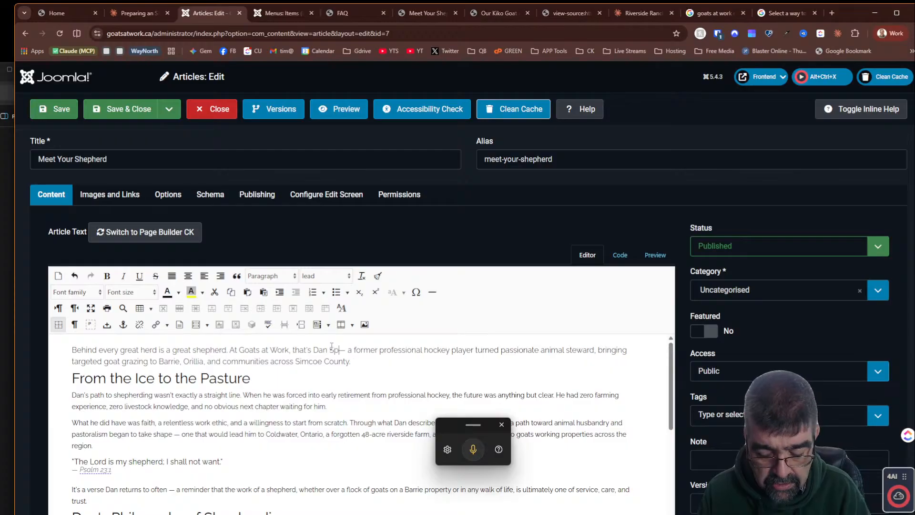
text(e)
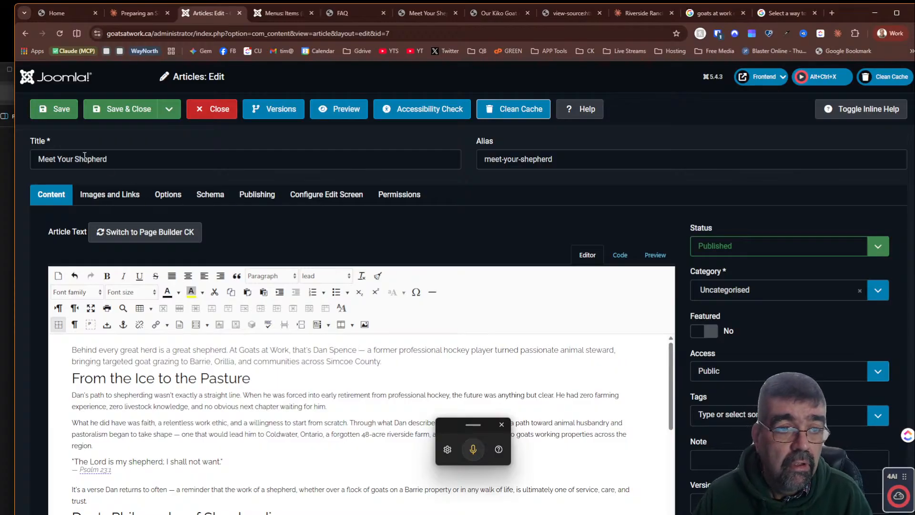
click(59, 111)
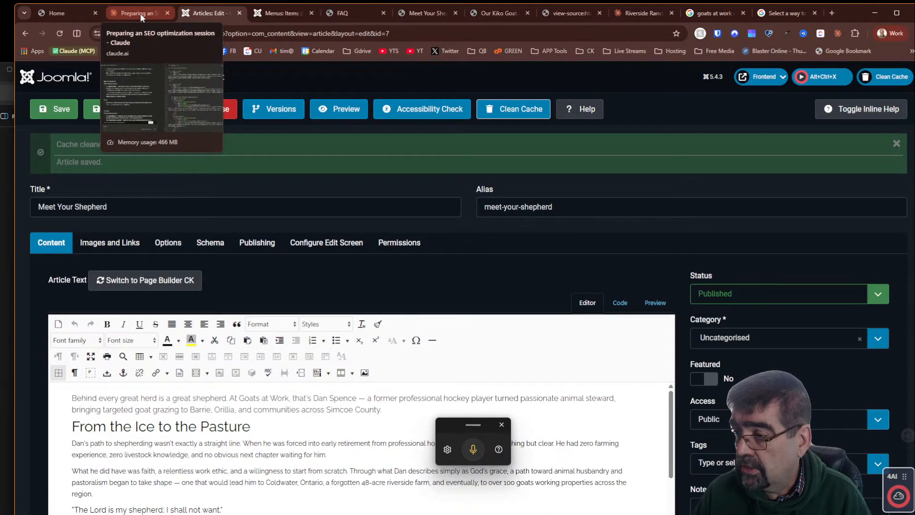
- Reply to Claude that the shepherd's last name was added once to that page
click(140, 13)
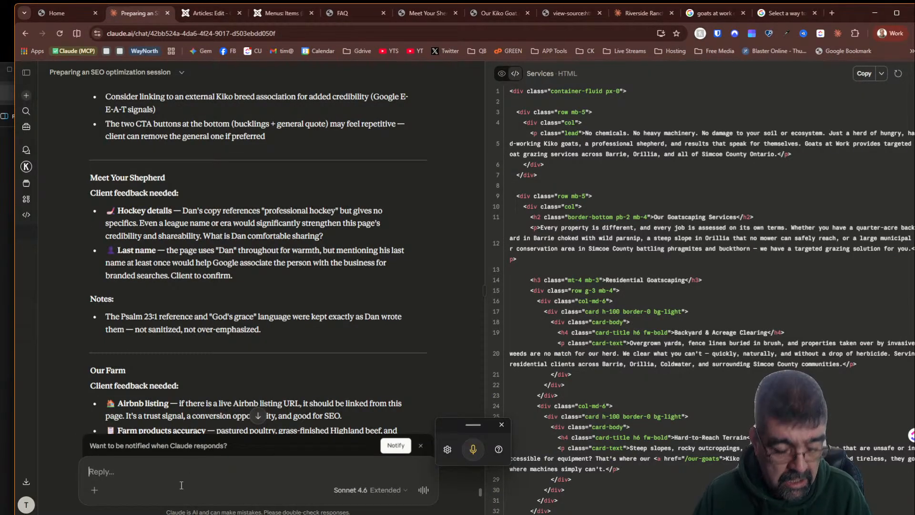
text(I added)
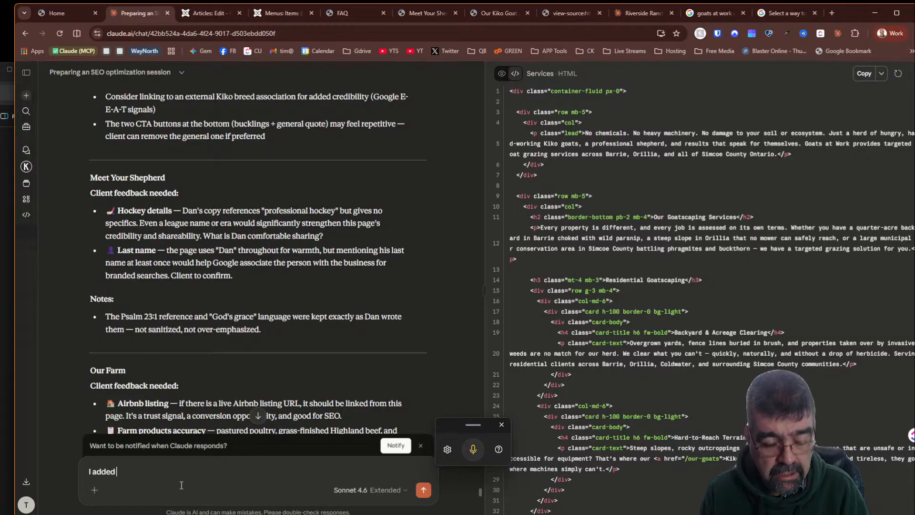
text( dan's name)
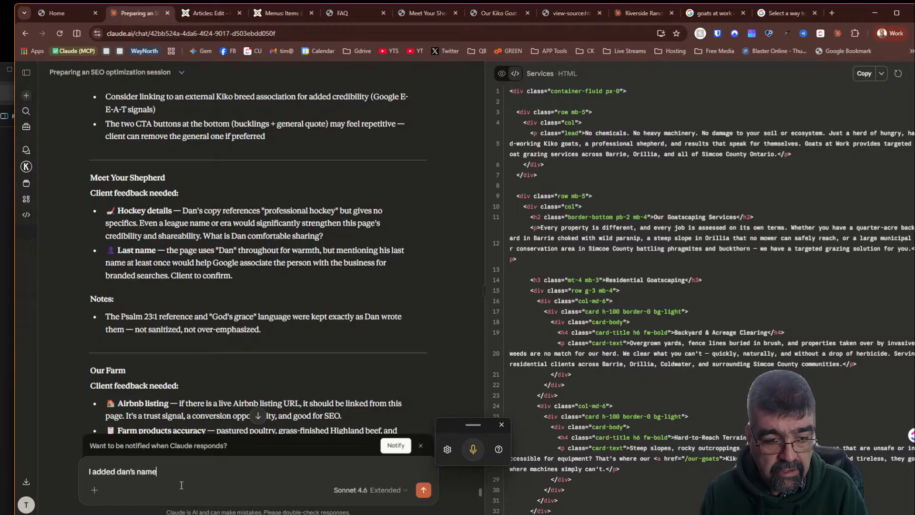
key(BackSpace)
key(BackSpace)
key(BackSpace)
key(BackSpace)
key(BackSpace)
key(BackSpace)
key(BackSpace)
text('s lat)
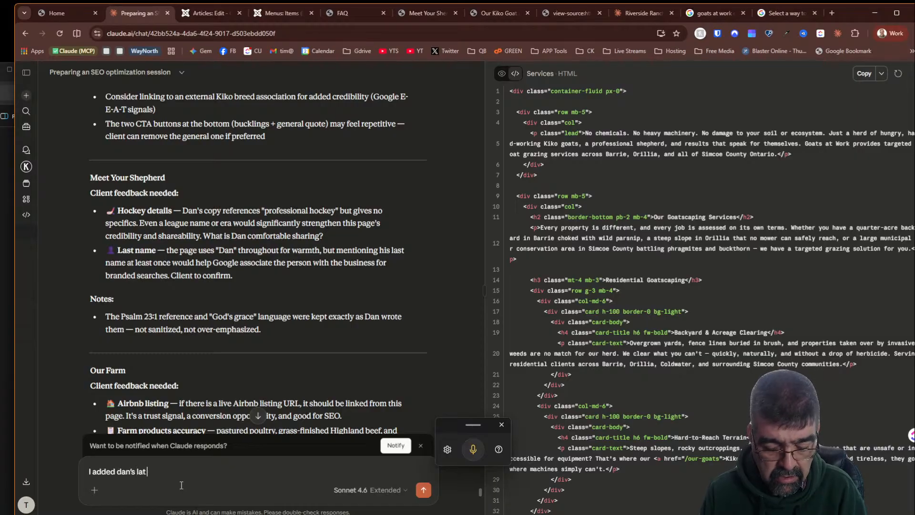
text( name once to that page)
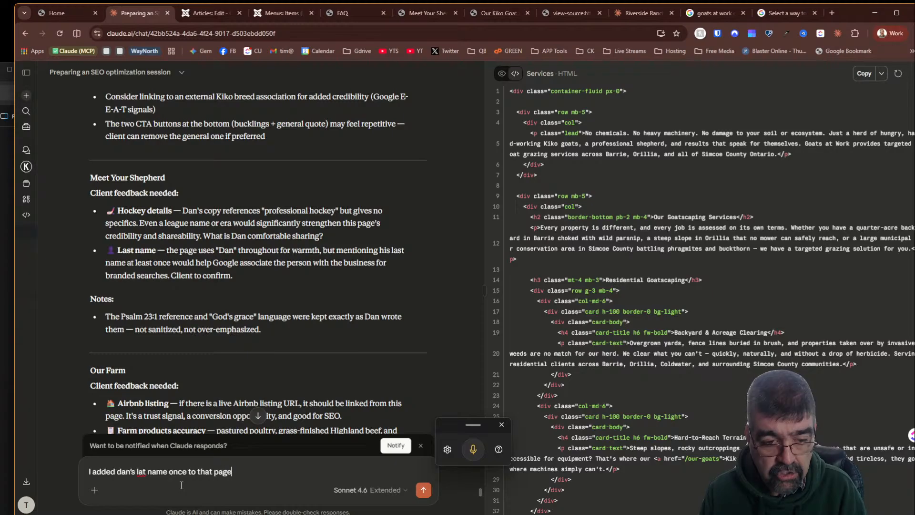
key(ctrl+Left)
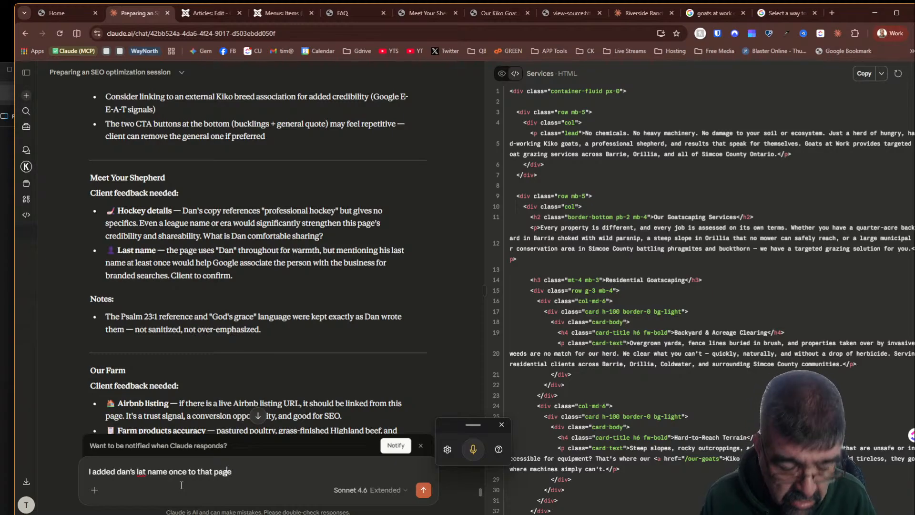
key(Left)
key(Left)
key(Left)
key(Left)
key(Left)
key(Left)
key(Left)
key(Left)
key(Left)
key(Left)
key(Left)
key(Left)
key(Left)
key(Left)
key(Left)
key(Left)
key(Left)
key(Left)
key(Left)
key(Left)
text(s)
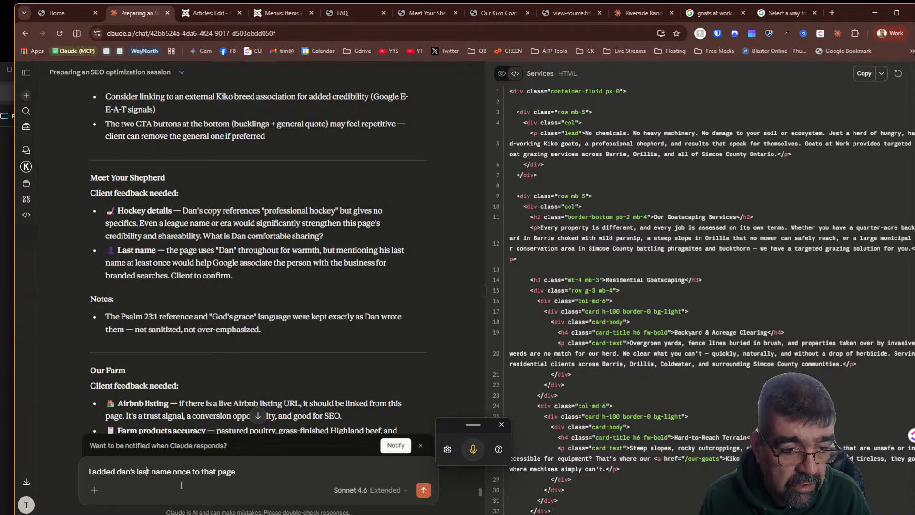
scroll(237, 285, down, 2)
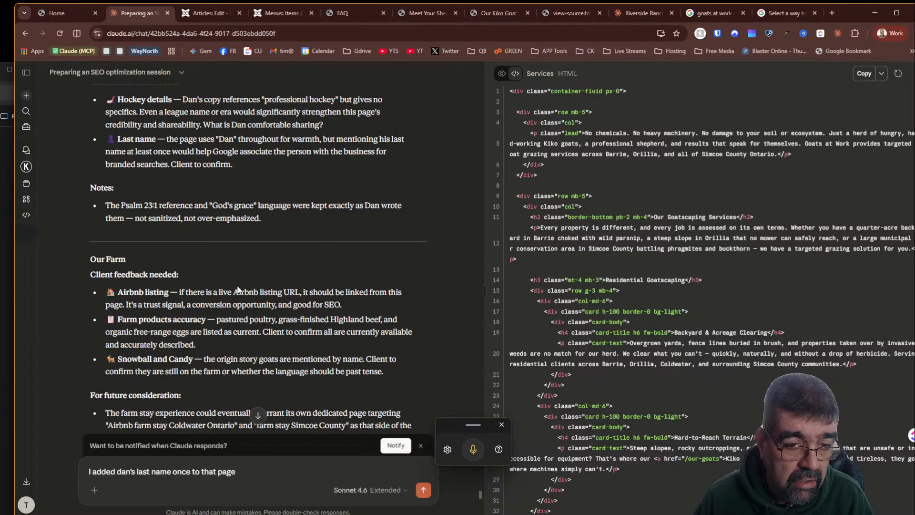
scroll(238, 288, down, 2)
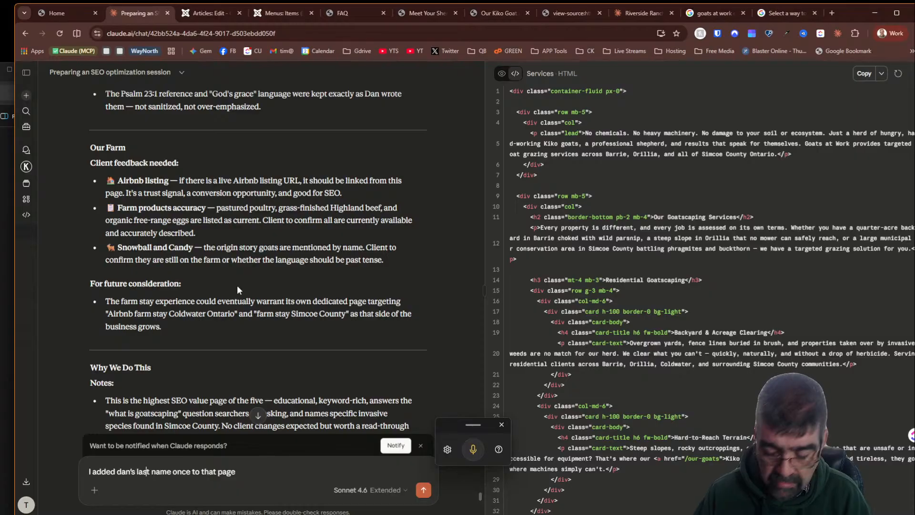
key(Return)
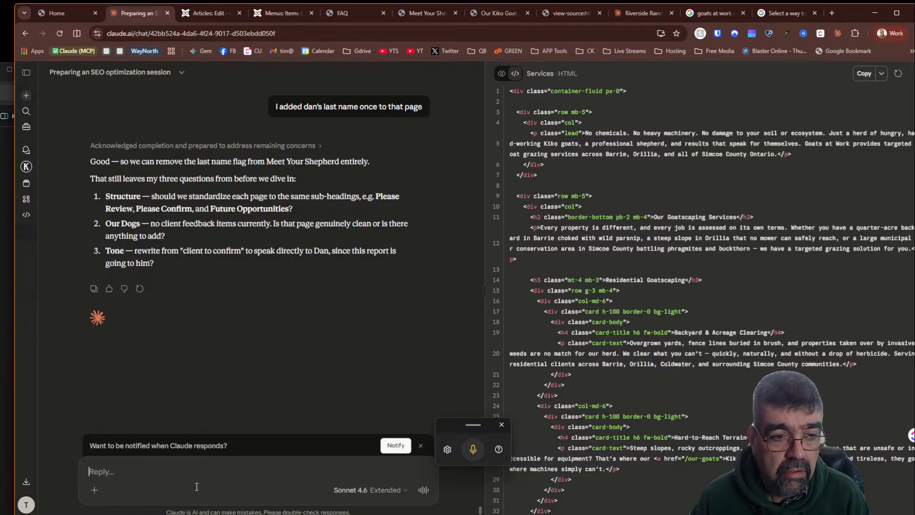
- Reply "yes to all 3" to Claude's three questions about structure, Our Dogs and tone
text(yes)
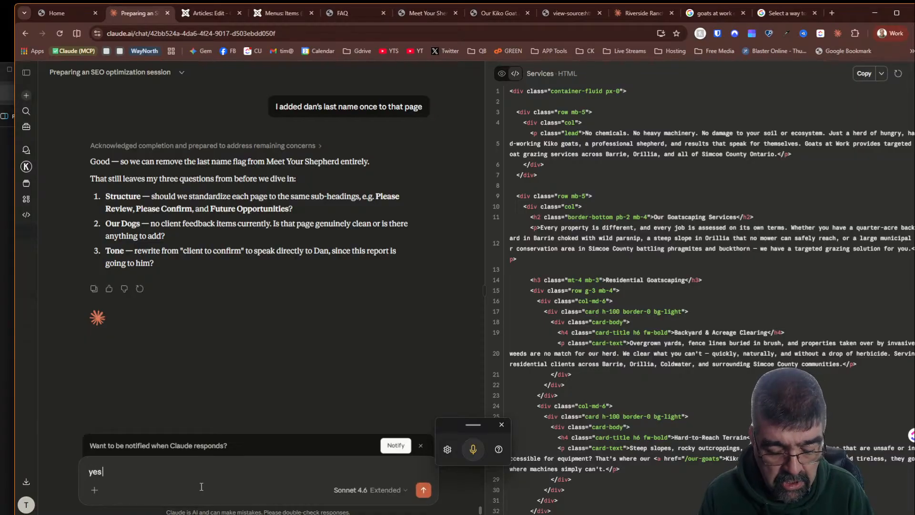
text( to all 3)
key(Return)
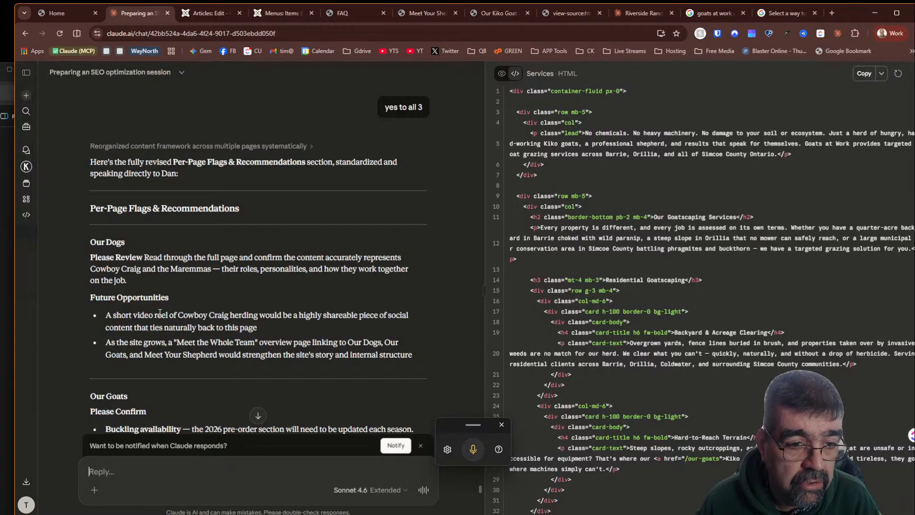
- Read through the revised Per-Page Flags & Recommendations section for each page
scroll(218, 314, down, 2)
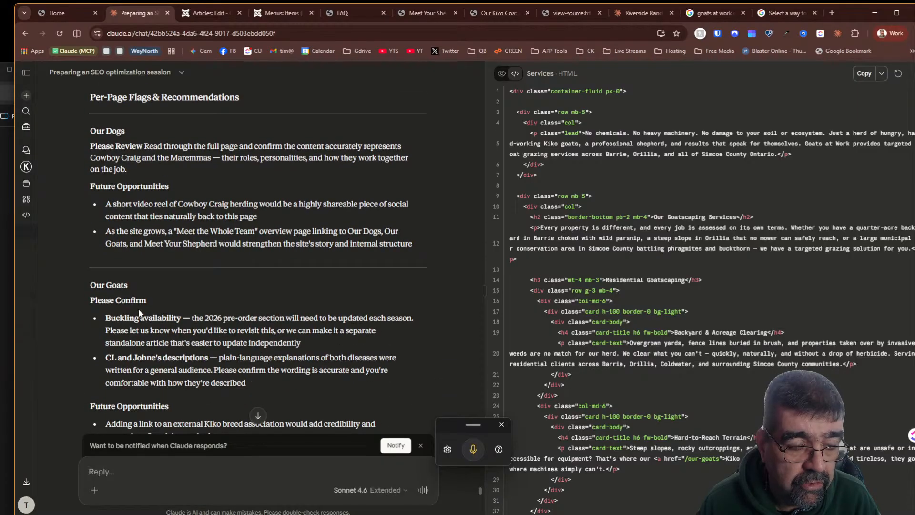
scroll(177, 318, down, 6)
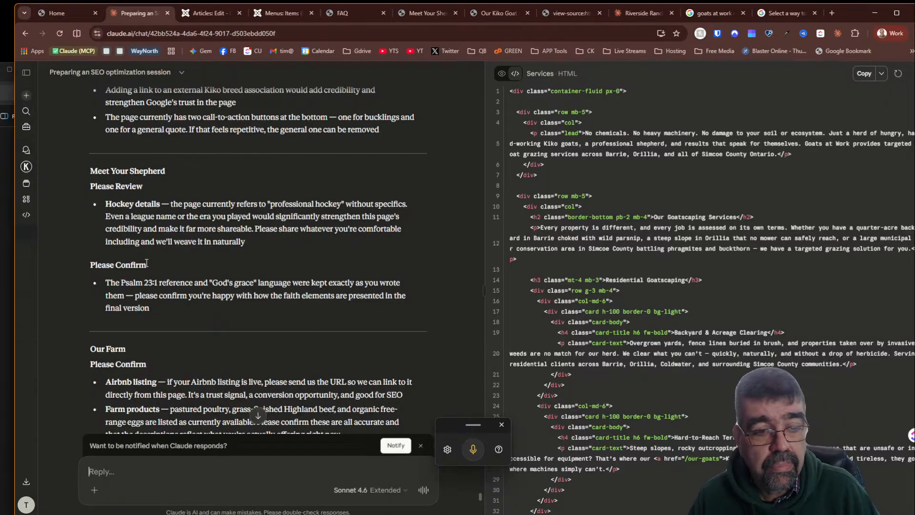
scroll(145, 253, down, 2)
scroll(146, 258, down, 1)
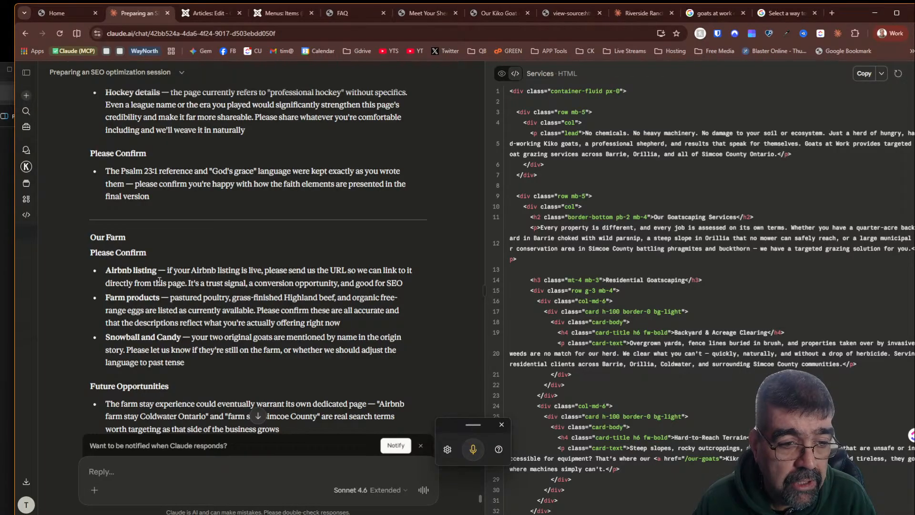
scroll(193, 263, down, 3)
scroll(188, 253, down, 3)
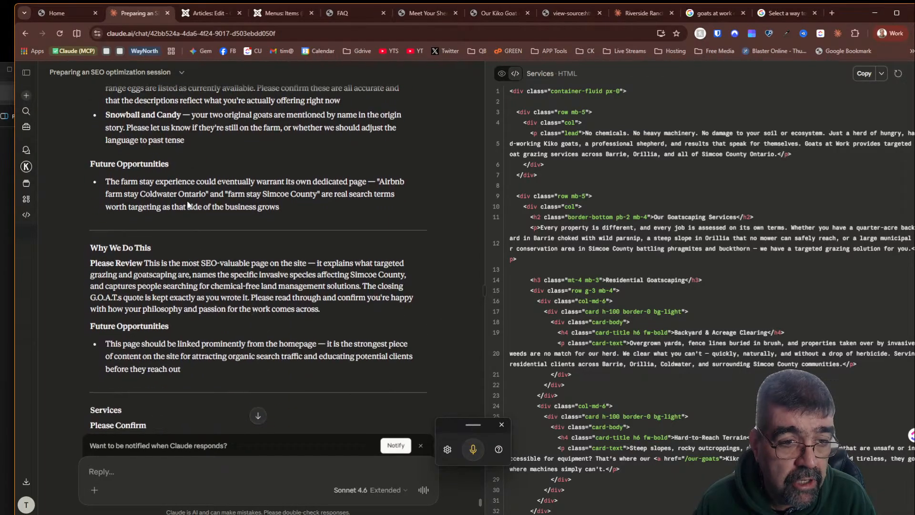
scroll(185, 193, down, 3)
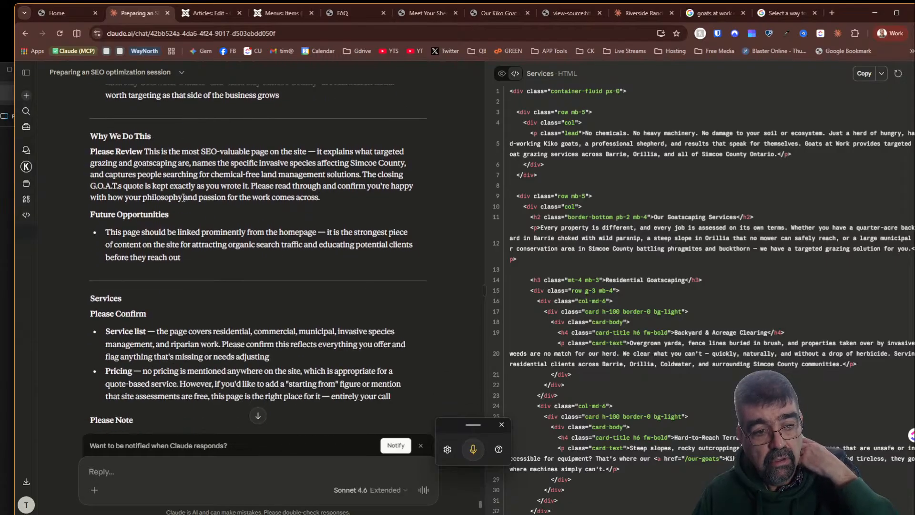
scroll(183, 198, down, 3)
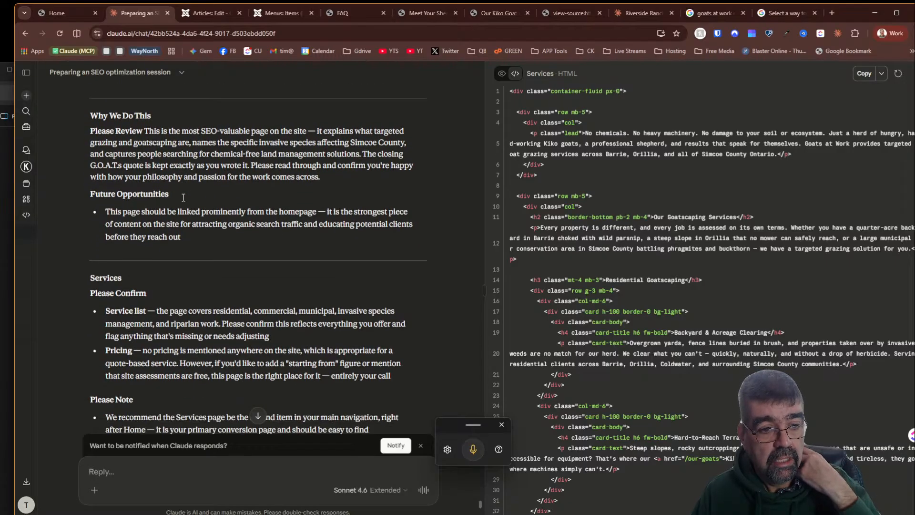
scroll(183, 200, up, 3)
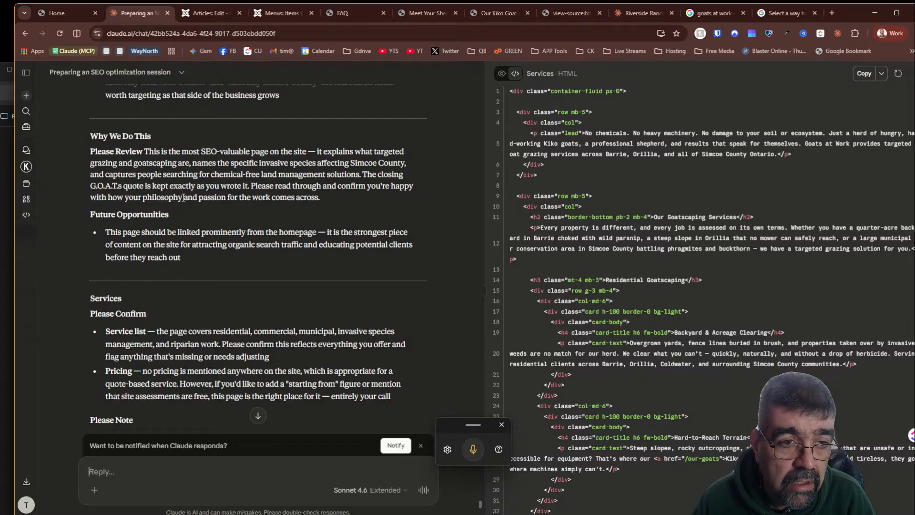
scroll(183, 197, down, 3)
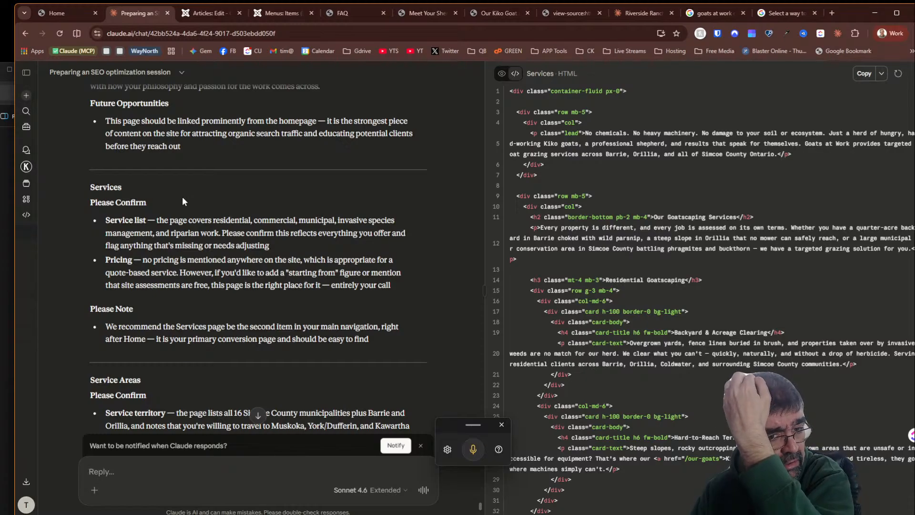
scroll(182, 196, down, 3)
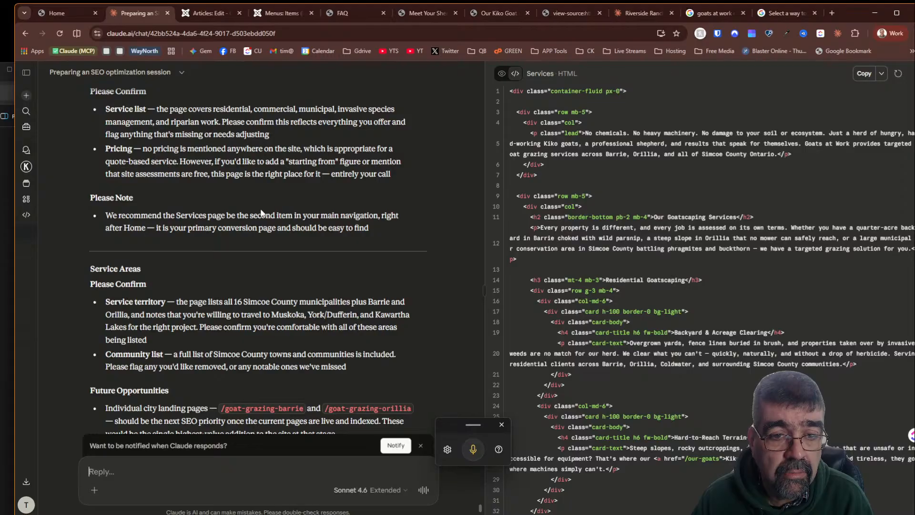
- Reorder the site's Main Menu items so Services sits second, directly after Home
click(288, 14)
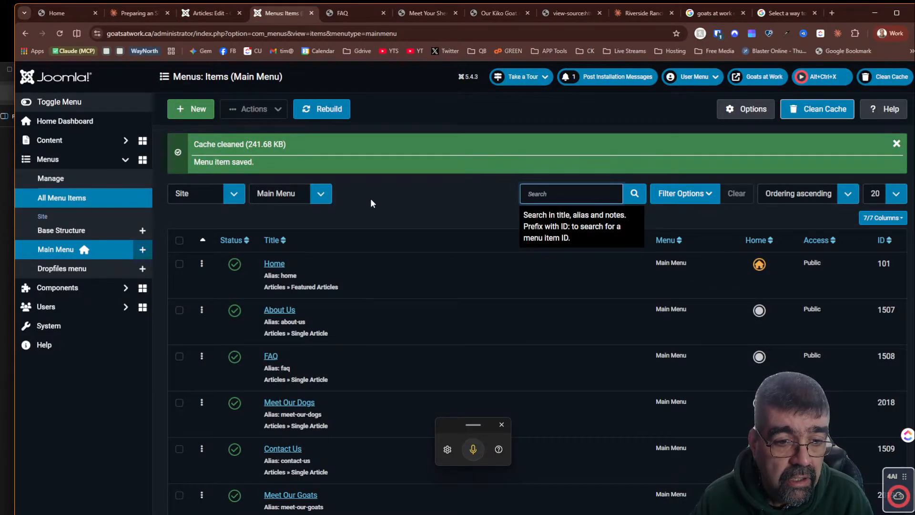
scroll(370, 198, down, 6)
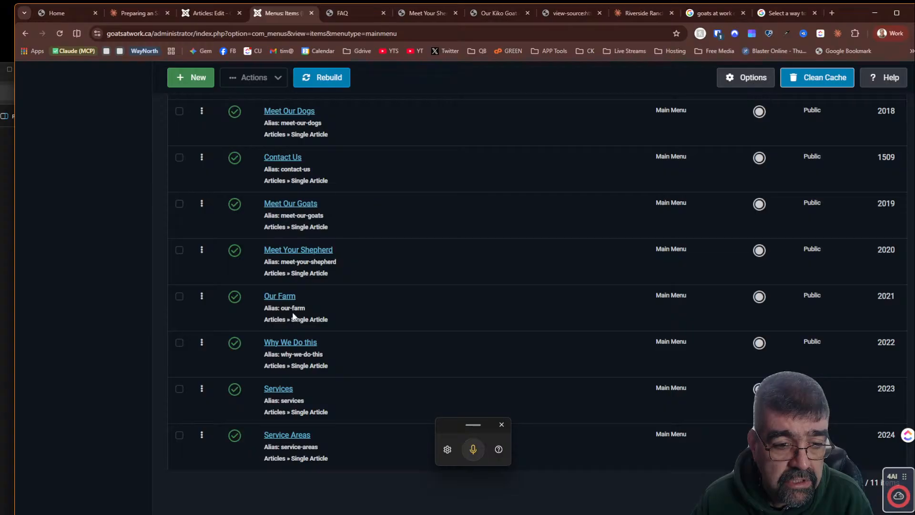
drag(202, 387, 212, 108)
scroll(386, 181, up, 3)
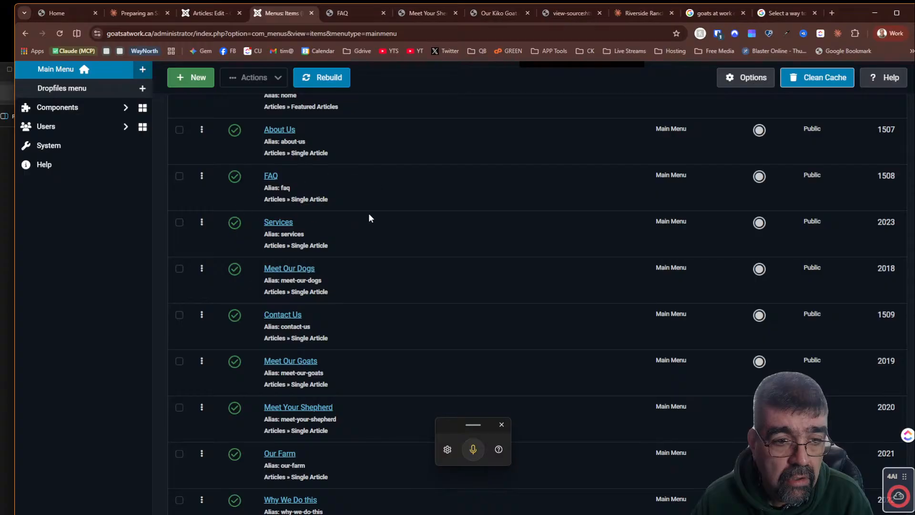
scroll(368, 217, up, 2)
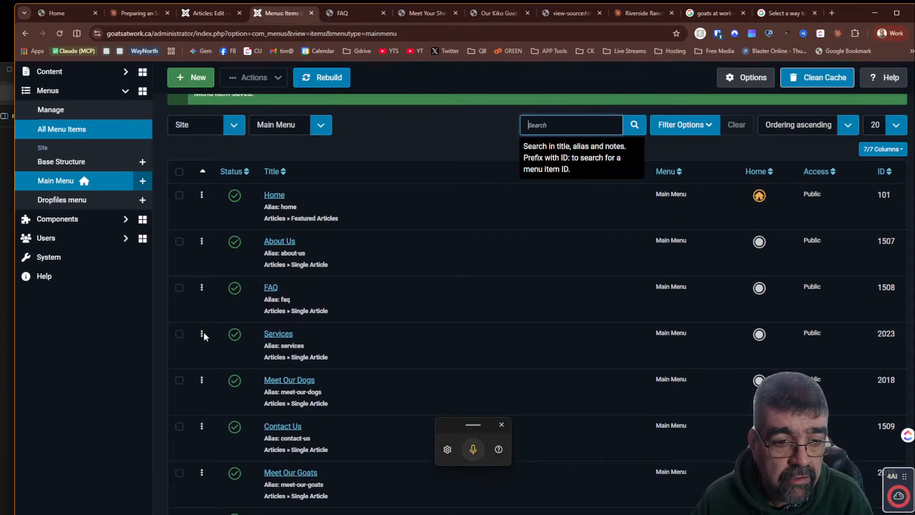
drag(204, 331, 207, 230)
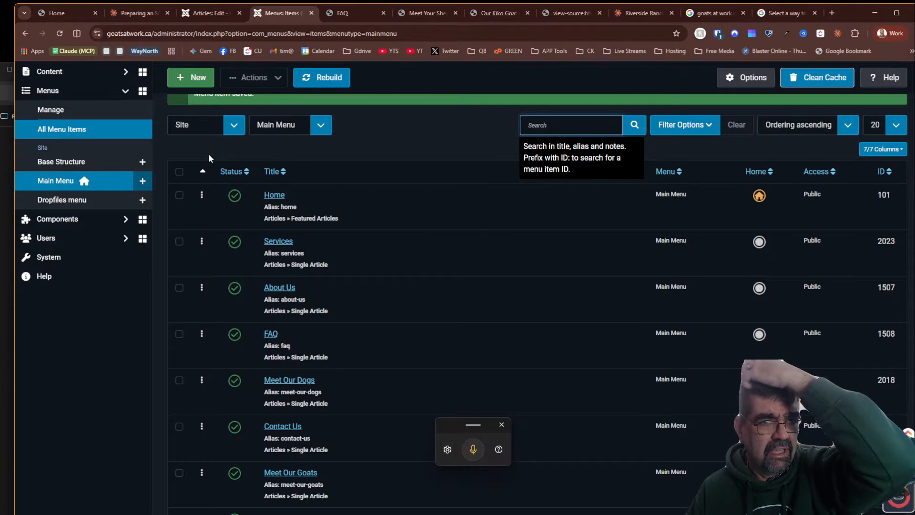
- Tell Claude "services is now the second item" in the menu
click(156, 16)
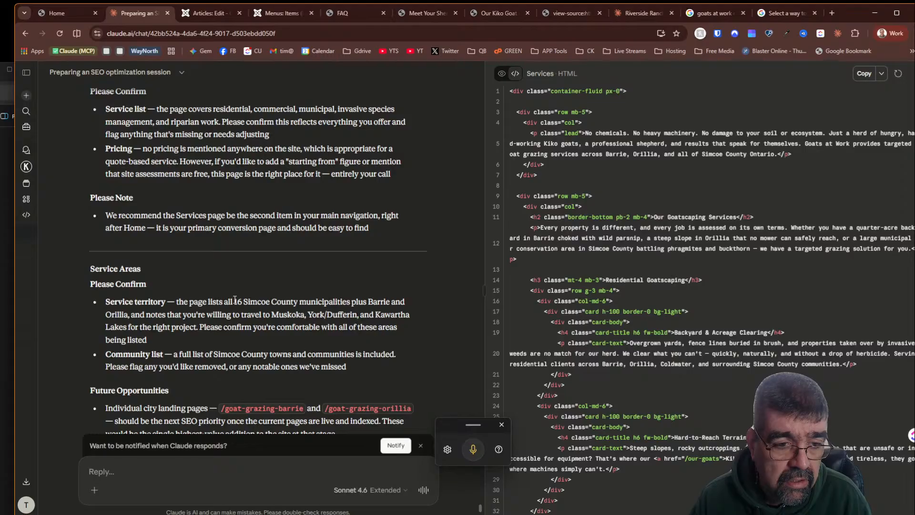
scroll(235, 299, down, 3)
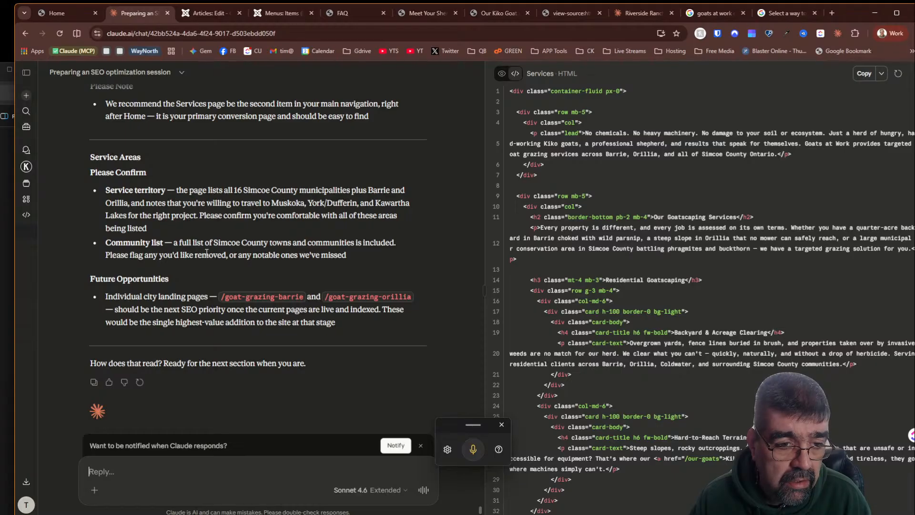
scroll(206, 252, up, 5)
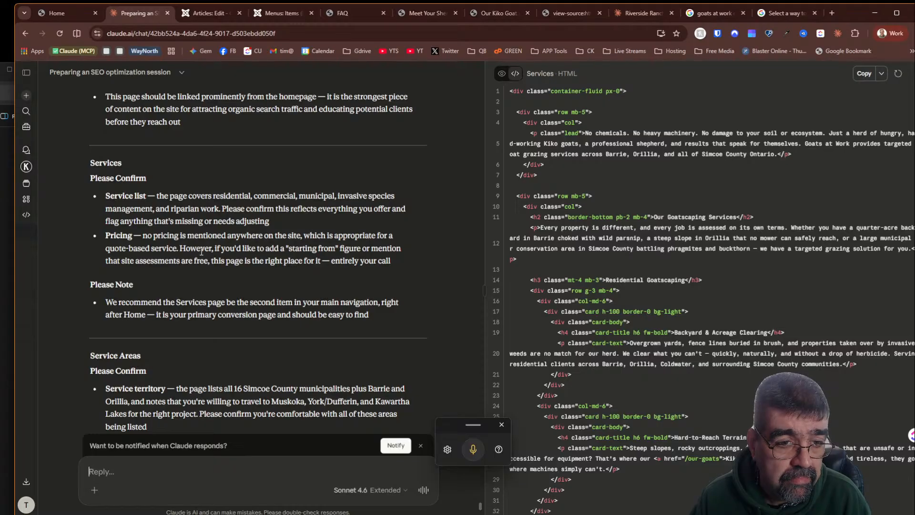
scroll(201, 252, down, 3)
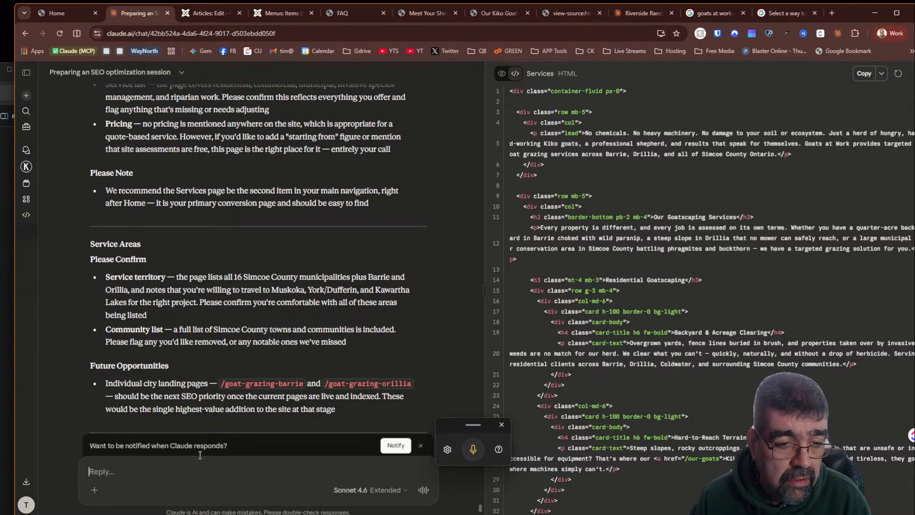
text(servic)
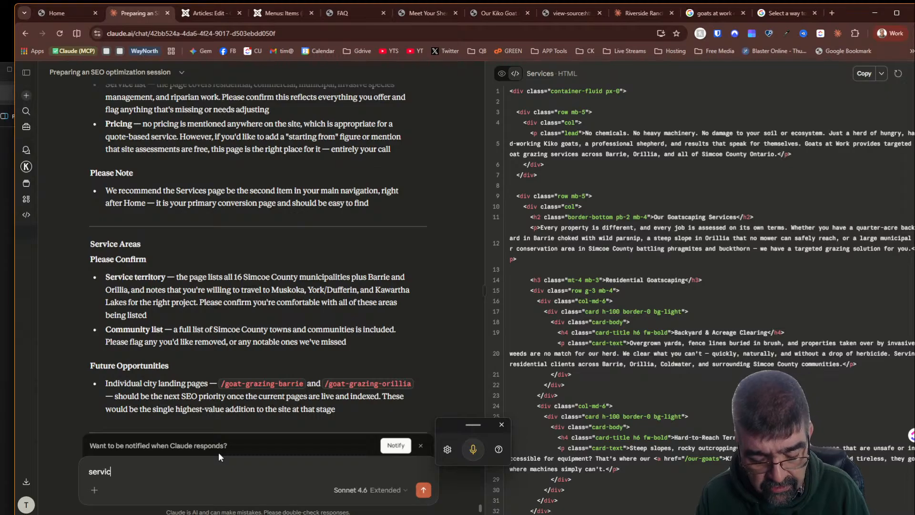
text(es is now the )
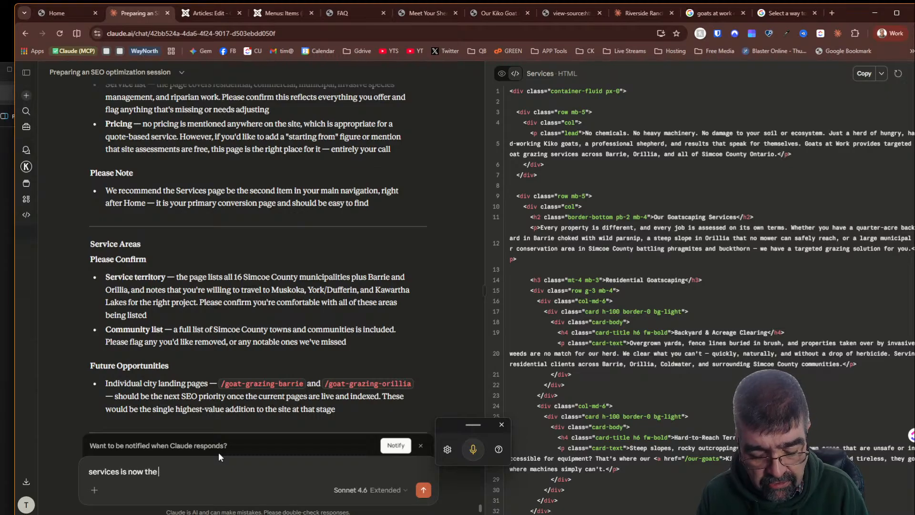
text(second i)
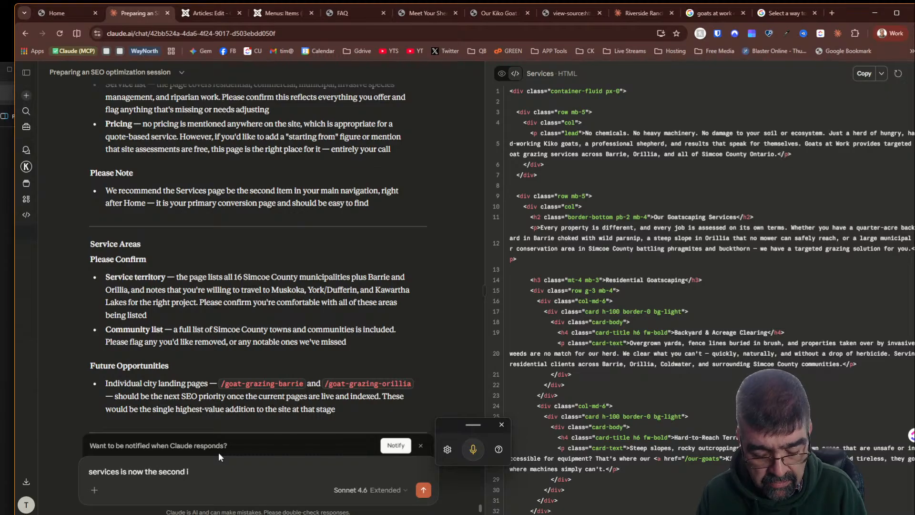
text(tem)
key(Return)
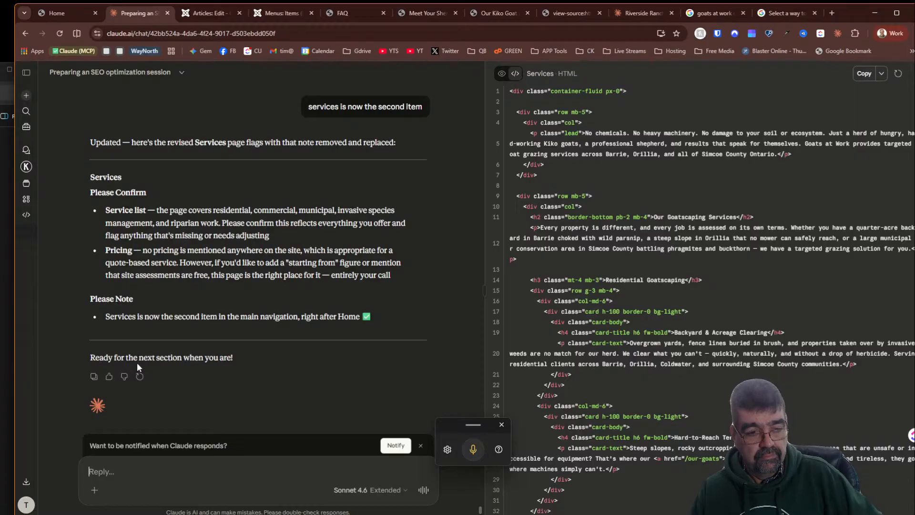
- Send "next" to get the following report section
scroll(182, 317, down, 1)
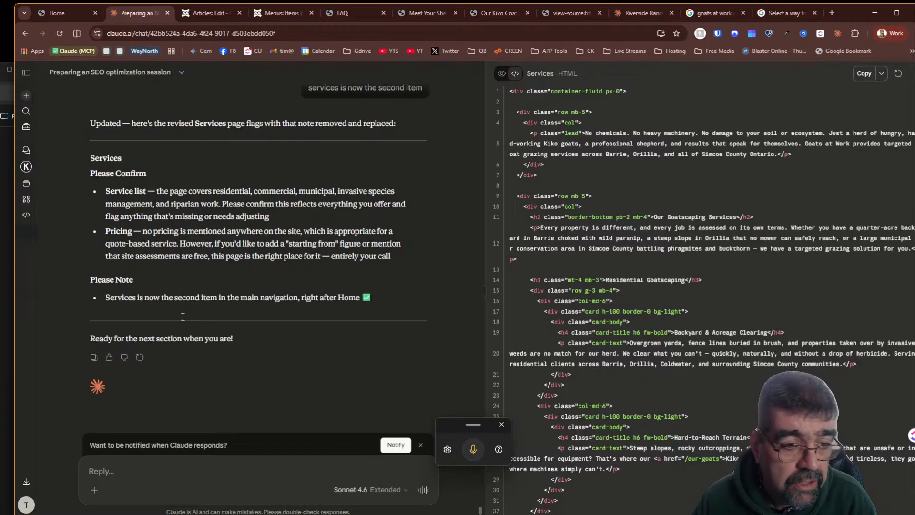
click(188, 477)
text(ne)
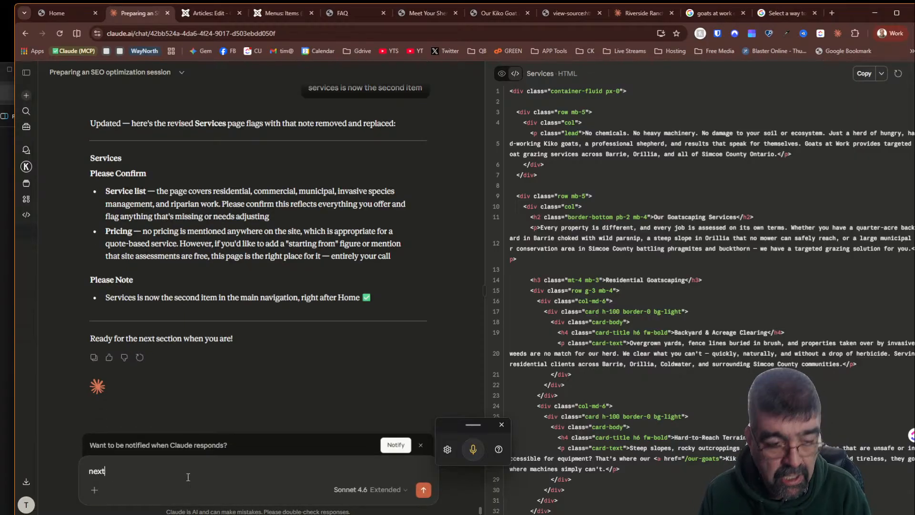
text(xt)
key(Return)
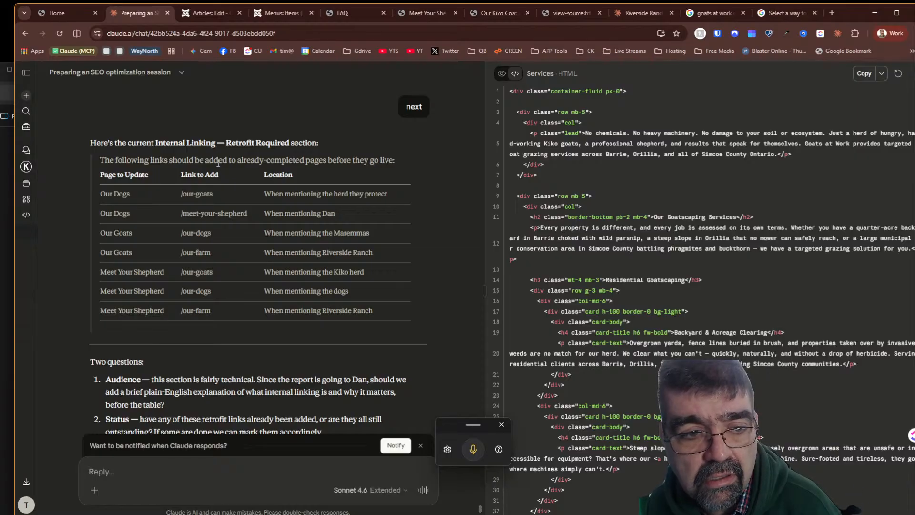
- Ask Claude "Let's correct the internal linking now - rework the pages"
scroll(216, 167, down, 1)
scroll(216, 166, up, 3)
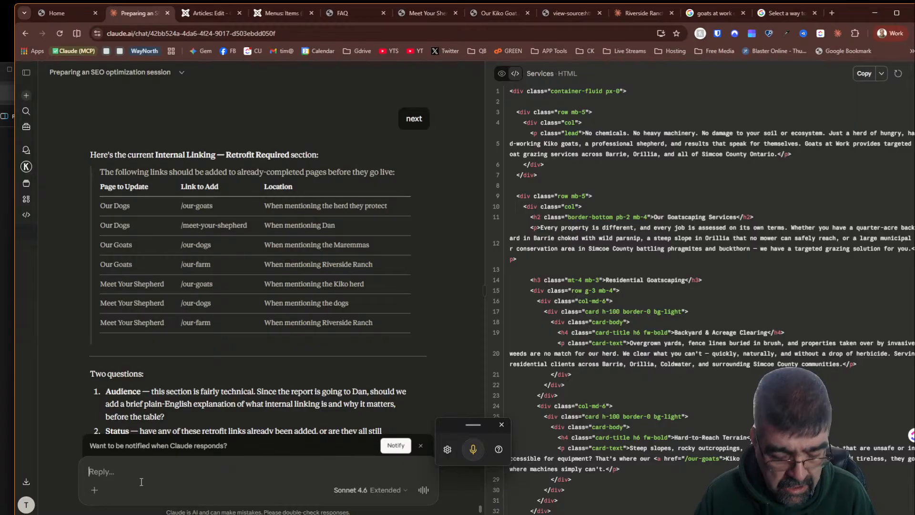
text(Let's )
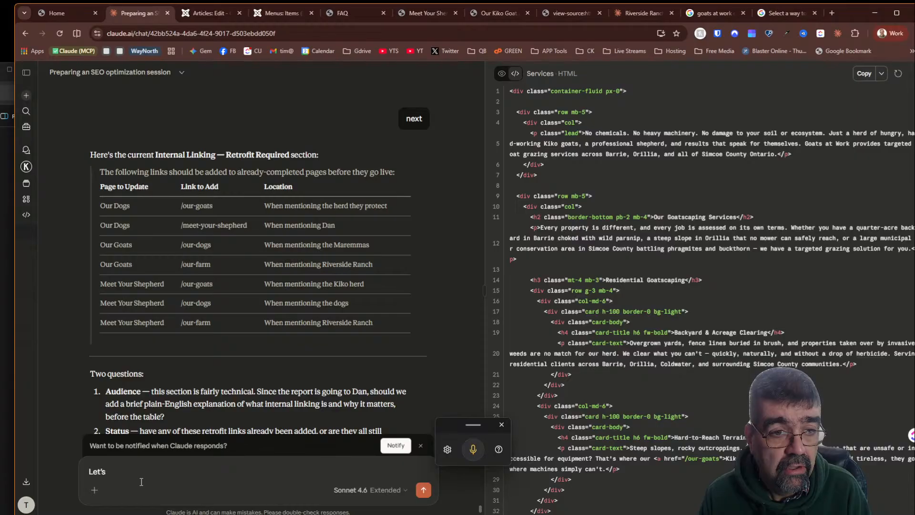
text(correct)
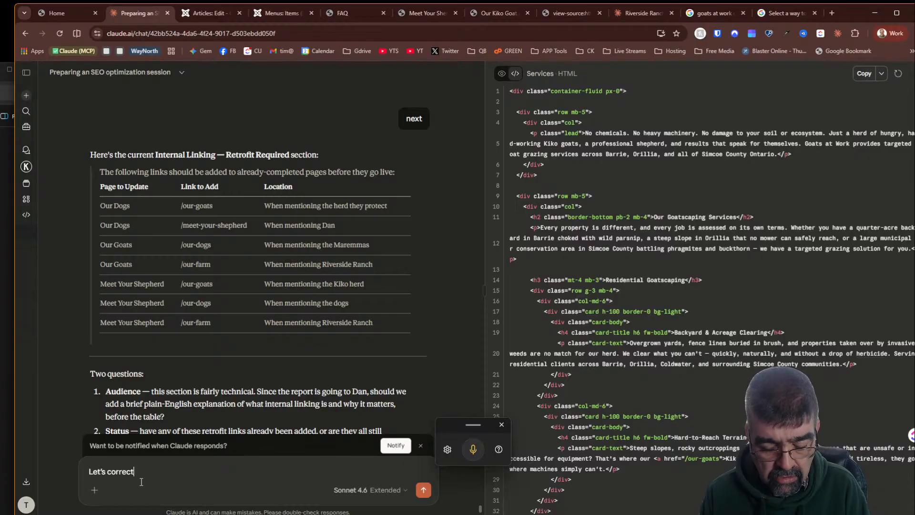
text( the internal)
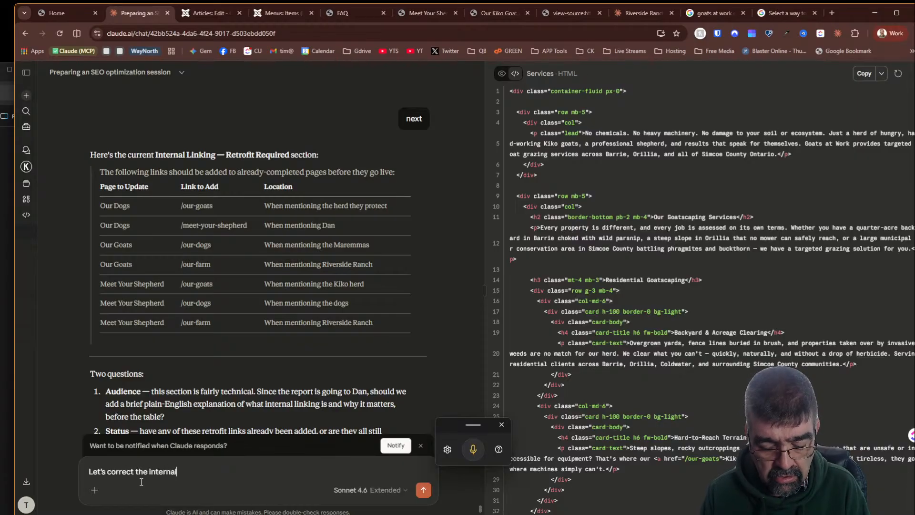
text( linking now)
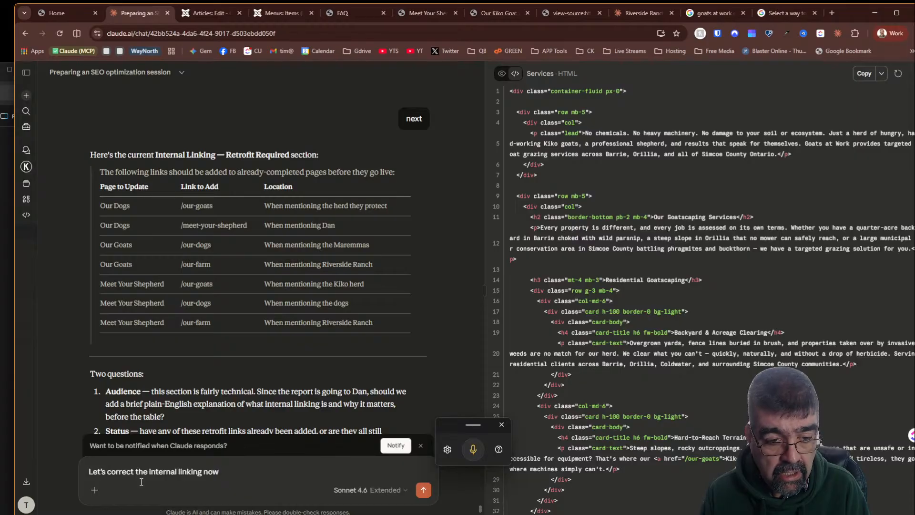
text( -)
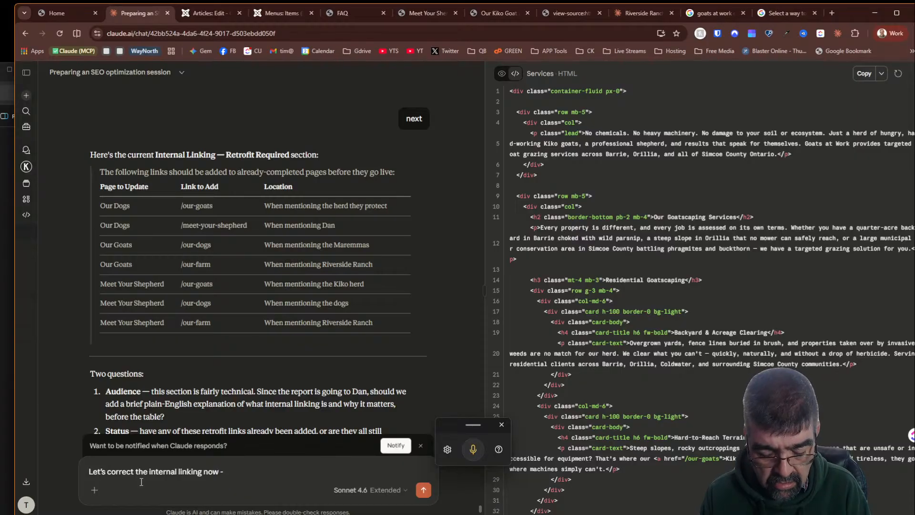
text( rework th)
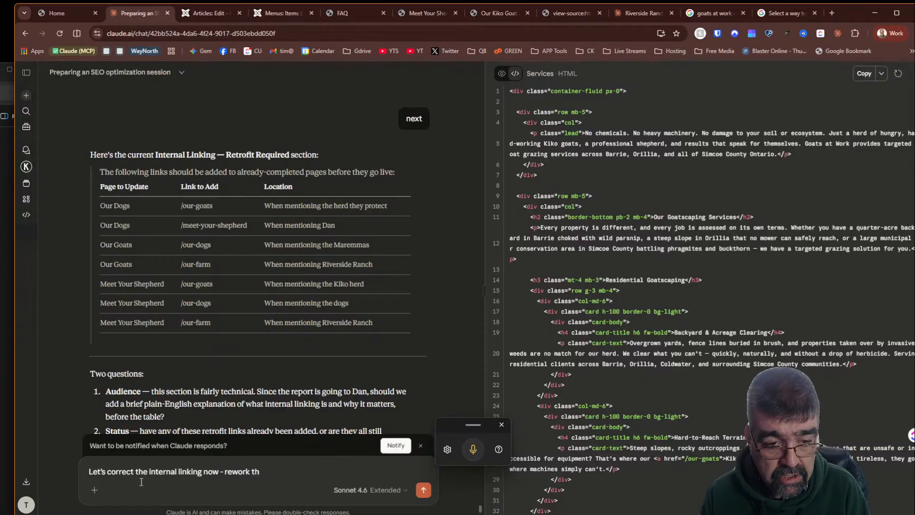
text(e pages)
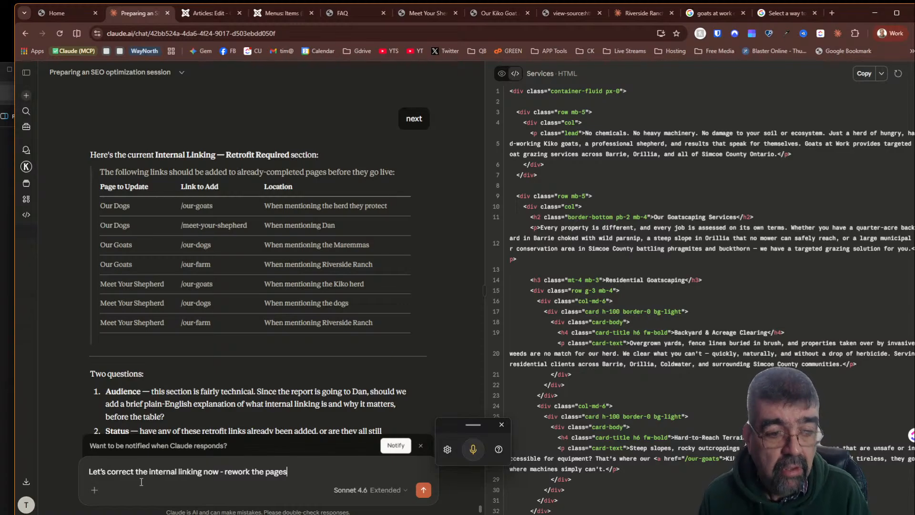
key(Return)
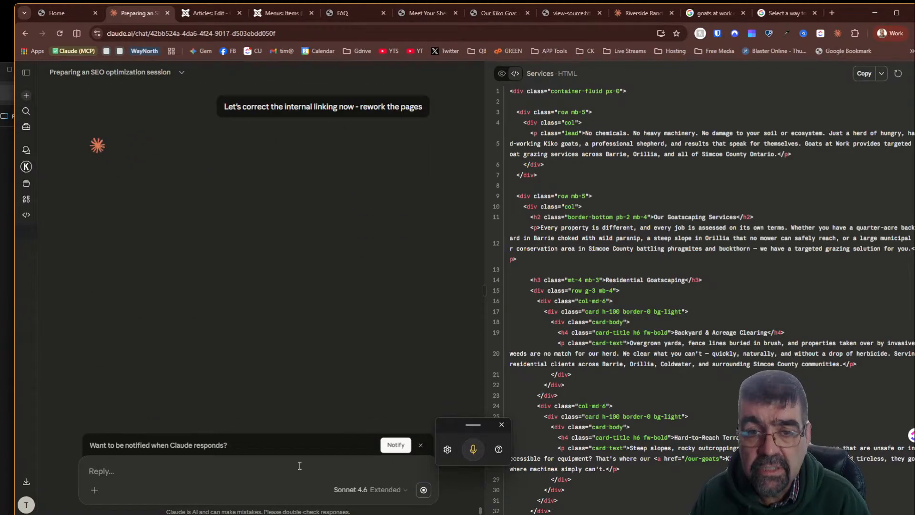
- Close the Meet Your Shepherd article editor in the Joomla administrator
scroll(140, 206, up, 10)
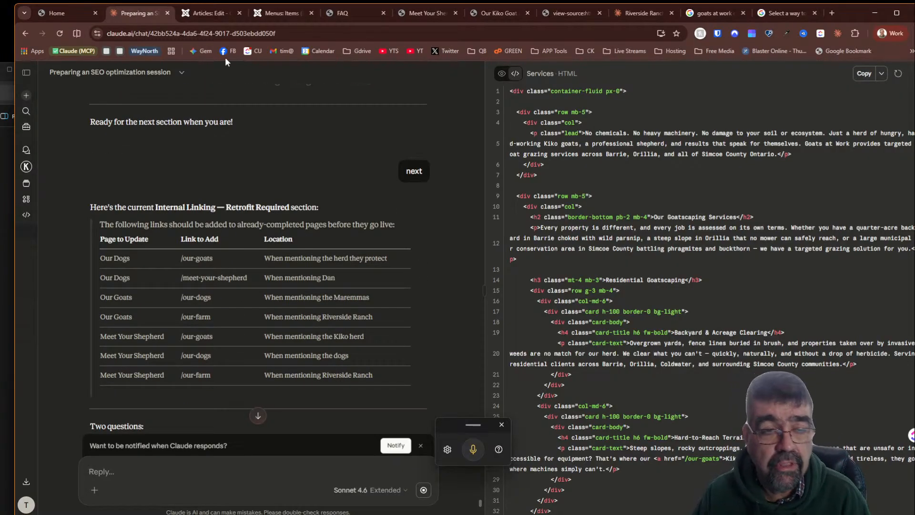
click(209, 13)
scroll(528, 416, down, 5)
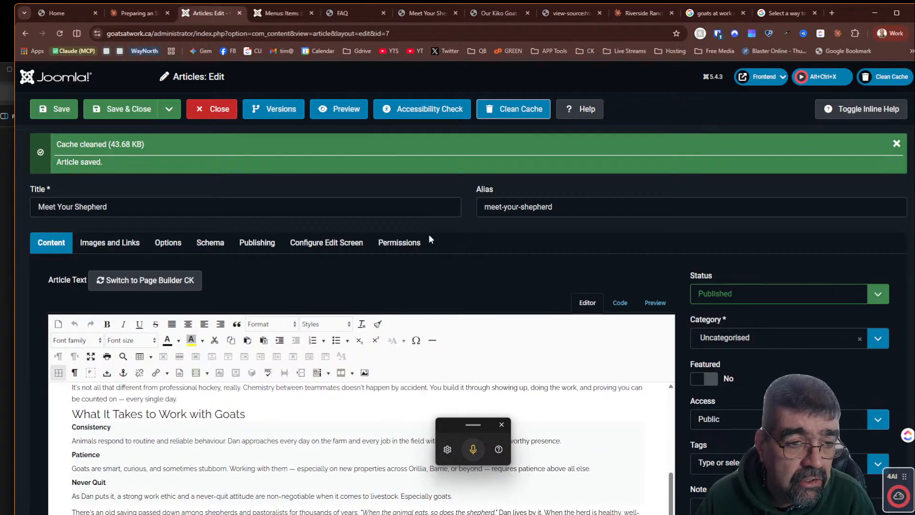
click(218, 116)
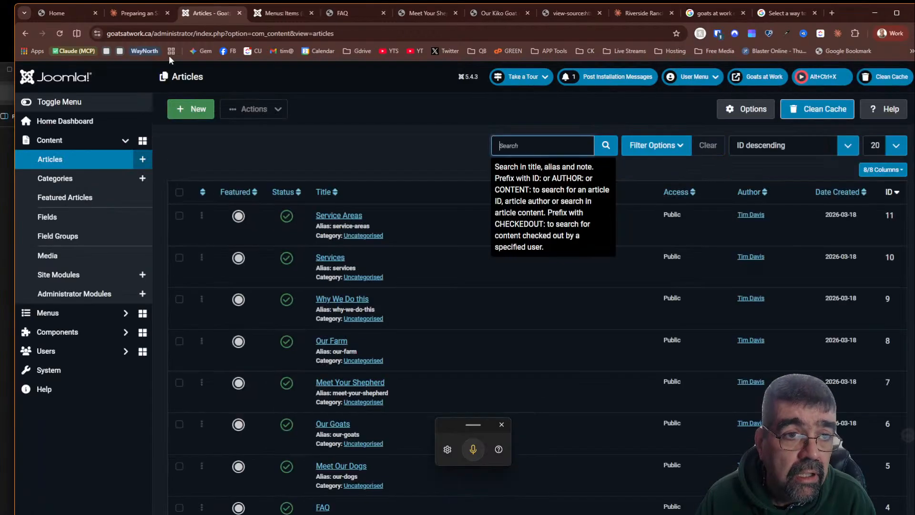
click(138, 13)
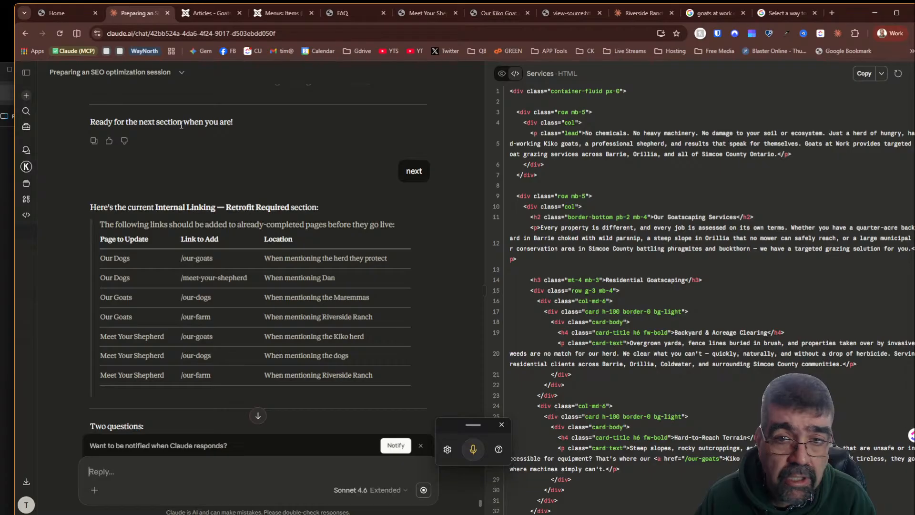
- Review Claude's internal link edits and the summary table of links added to each page
scroll(322, 260, down, 7)
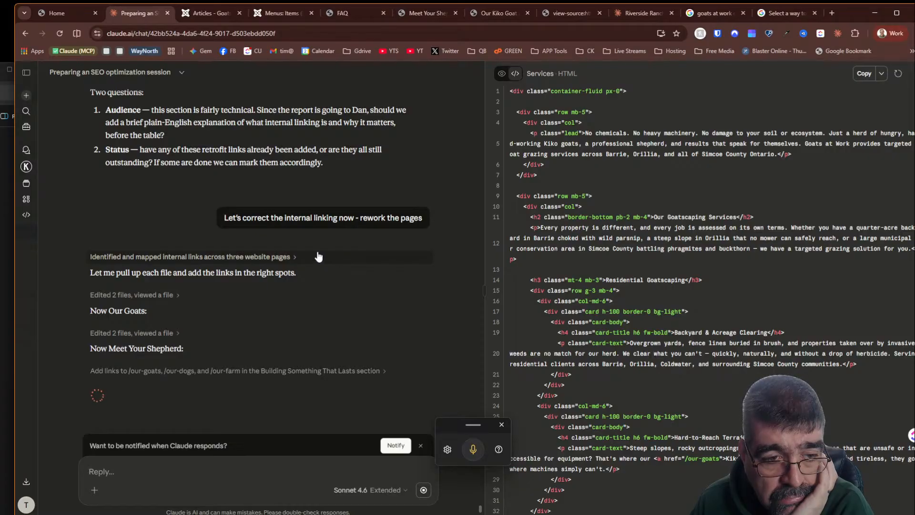
click(161, 294)
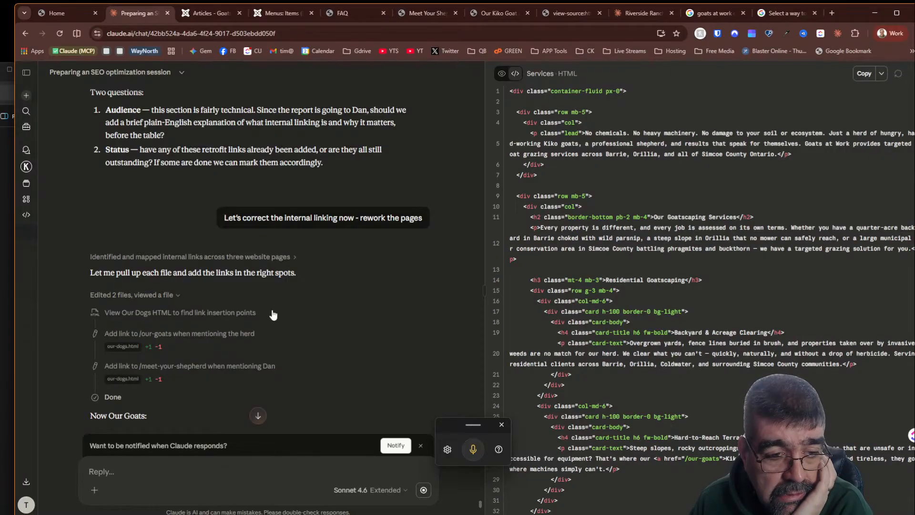
scroll(310, 322, down, 5)
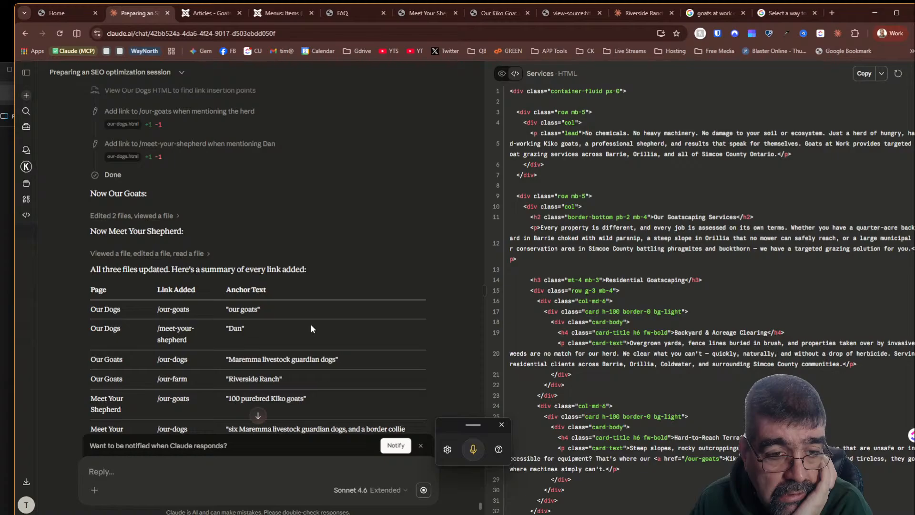
scroll(310, 324, down, 2)
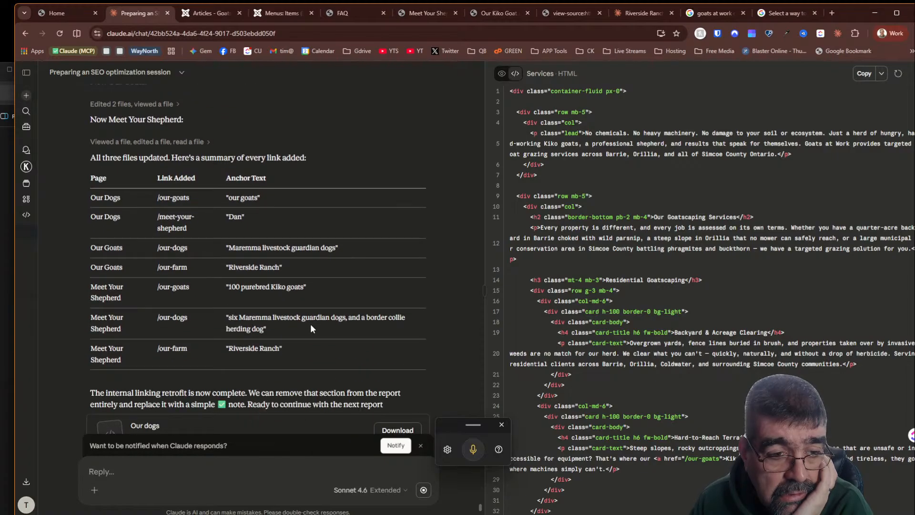
scroll(310, 324, down, 4)
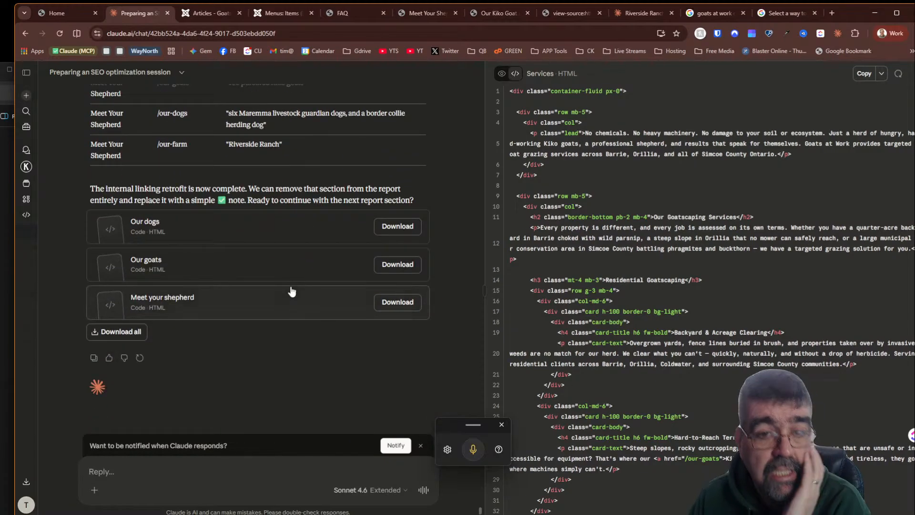
- Open the Meet your shepherd artifact in code view and copy its HTML
click(181, 302)
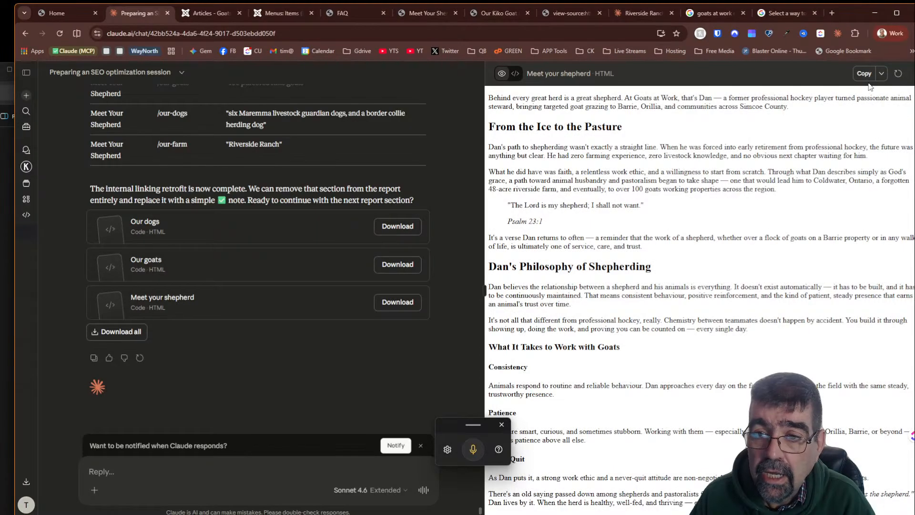
click(881, 73)
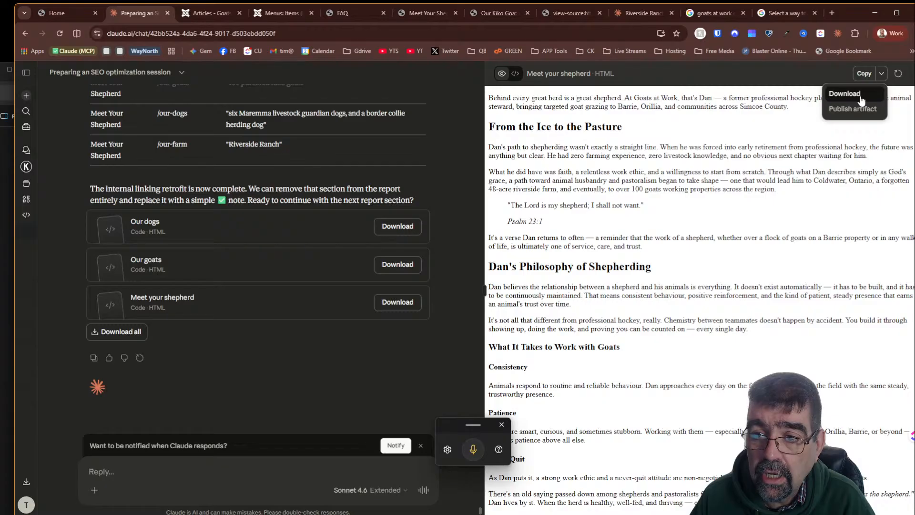
click(517, 77)
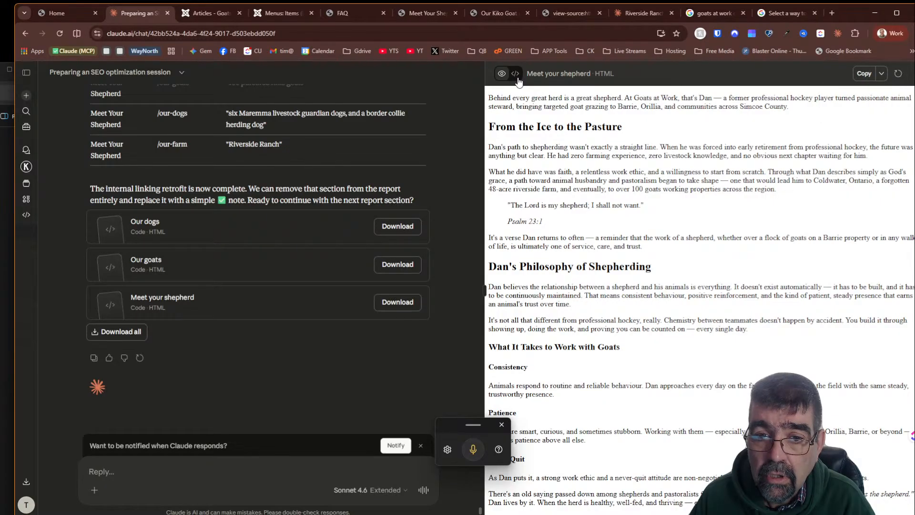
click(516, 75)
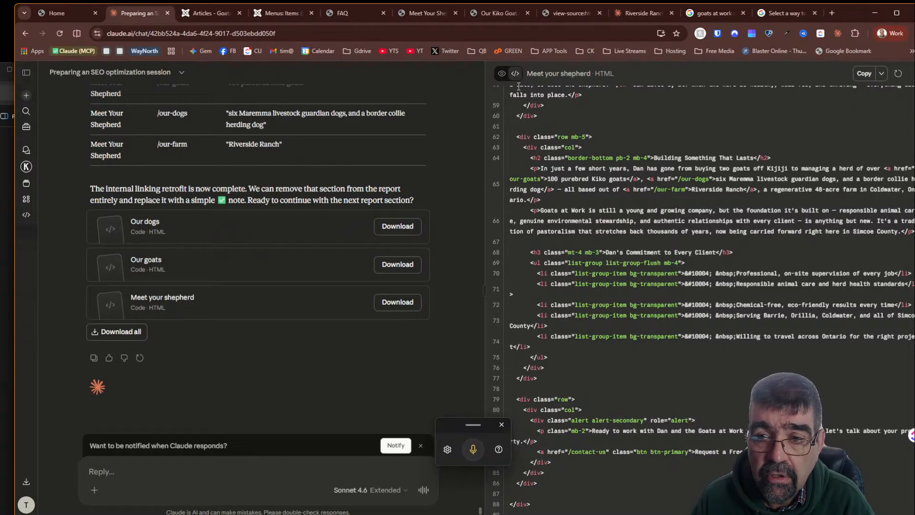
click(864, 73)
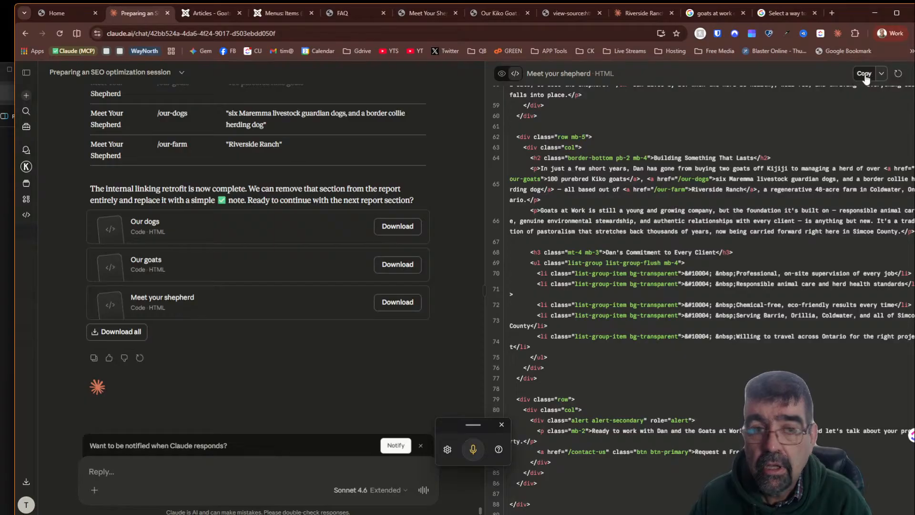
- Update the Meet Your Shepherd article with the copied HTML containing the new links, then save and close it
click(212, 13)
scroll(377, 187, down, 2)
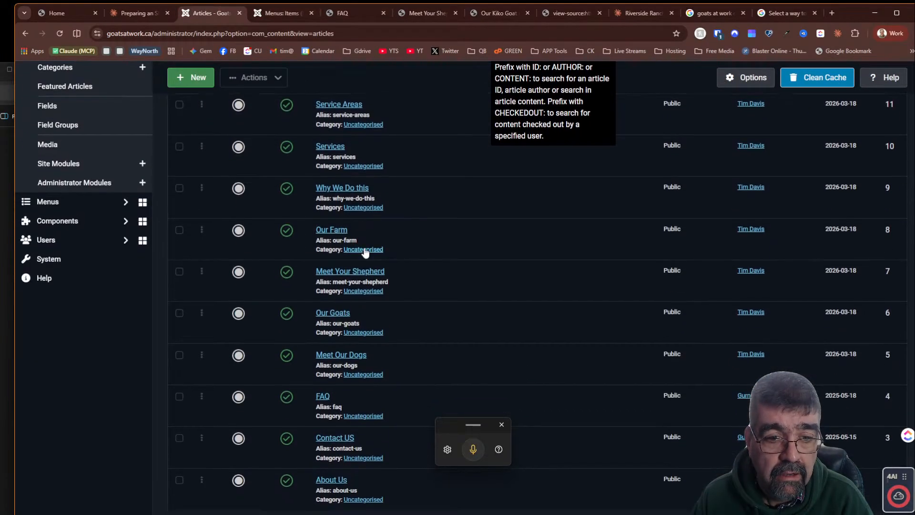
click(358, 273)
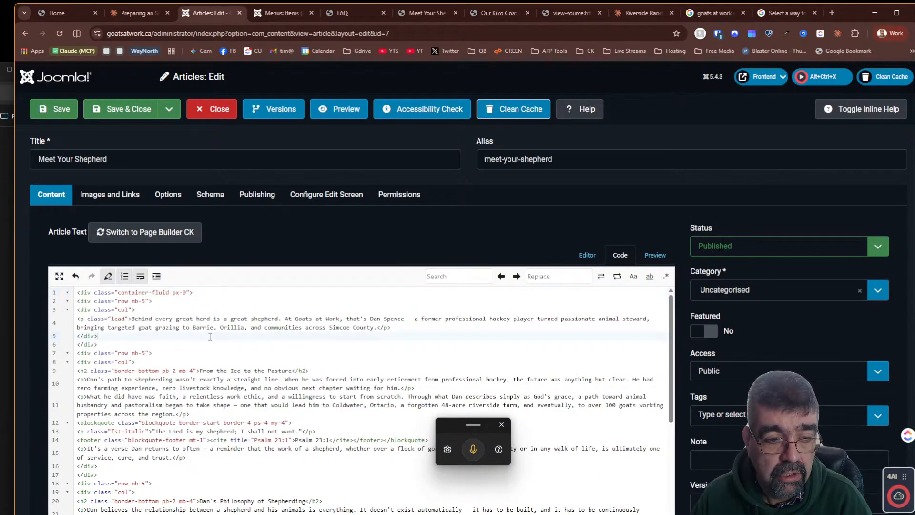
scroll(211, 327, down, 10)
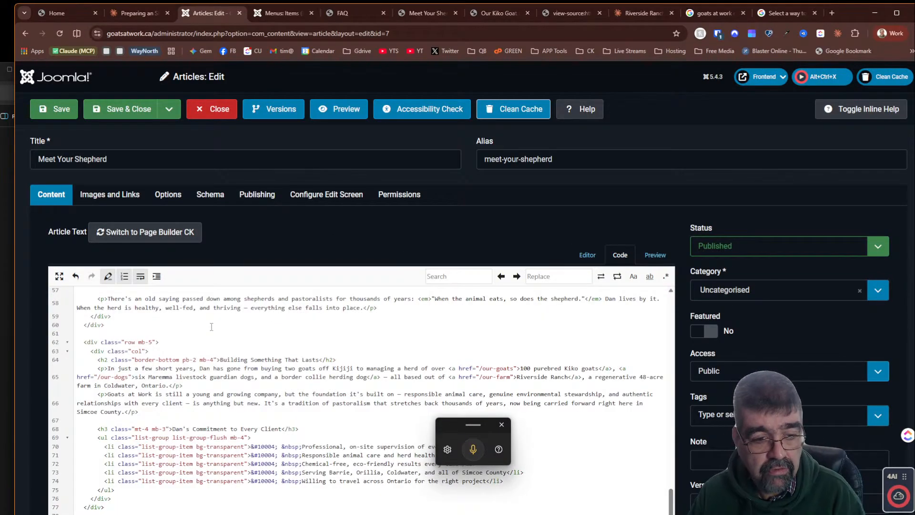
click(577, 256)
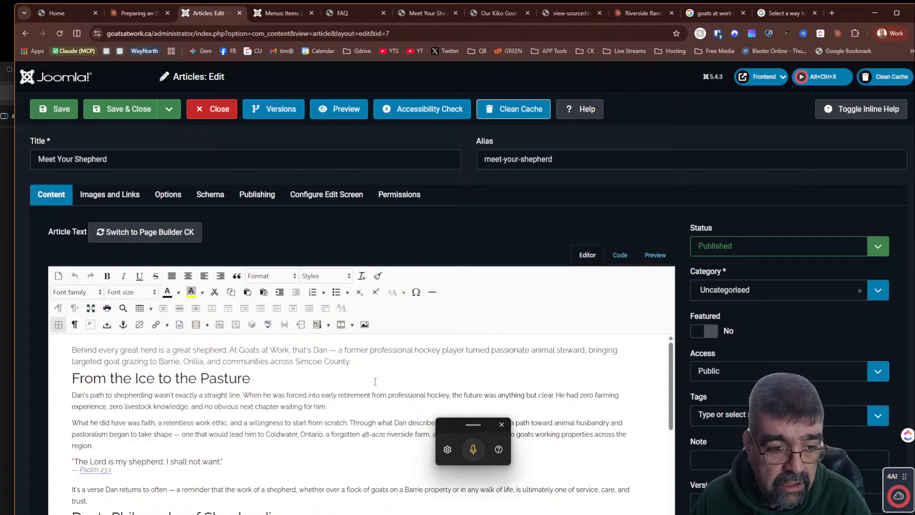
scroll(375, 382, down, 3)
scroll(375, 381, down, 5)
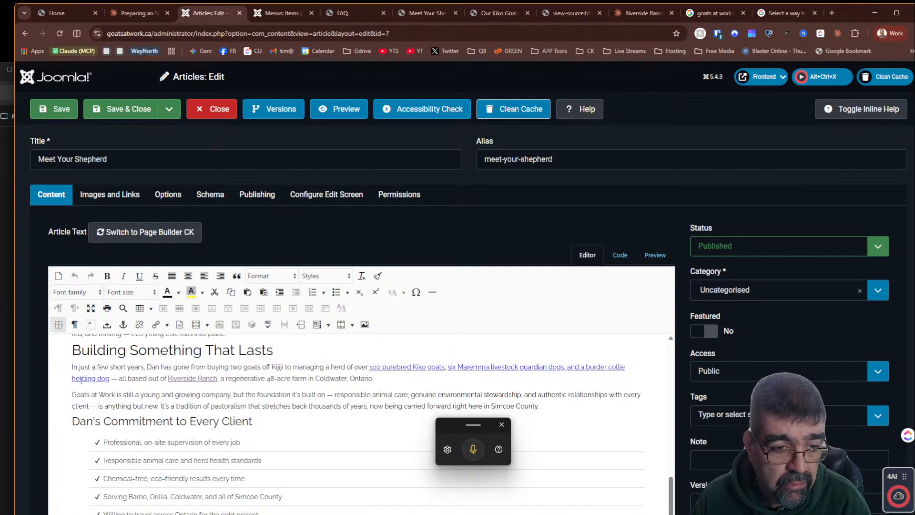
click(136, 109)
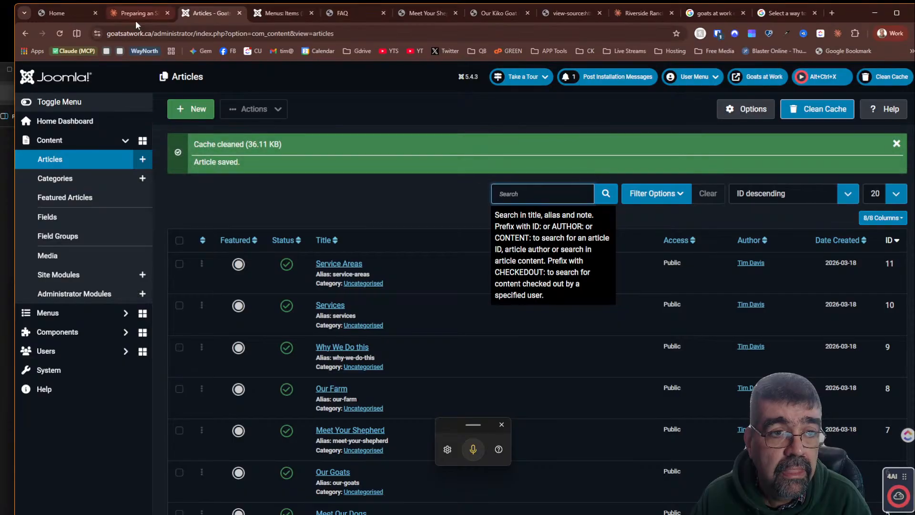
- Open the Our goats artifact in code view and copy its HTML
click(136, 13)
click(161, 259)
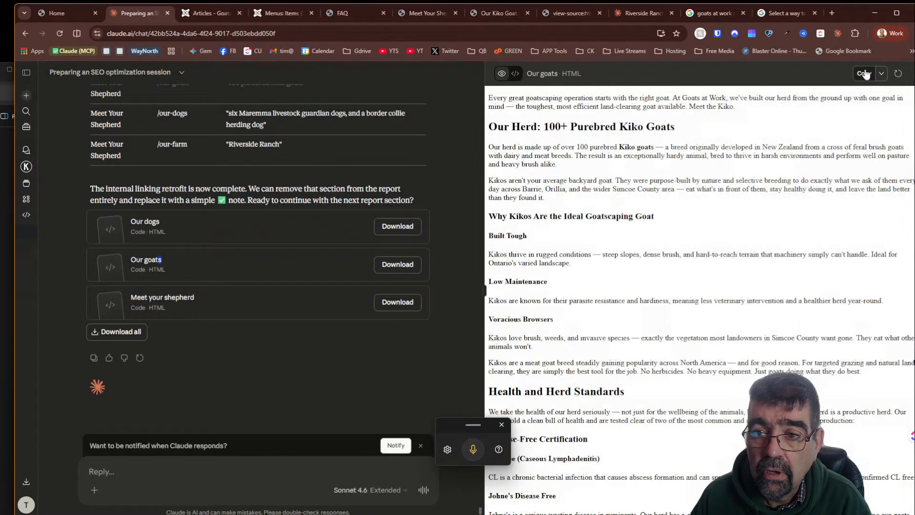
click(515, 73)
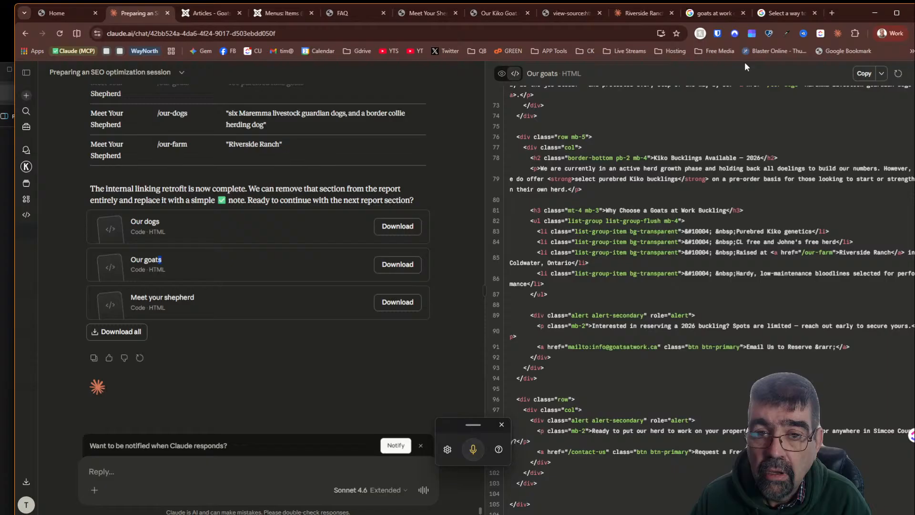
click(864, 75)
- Open the Our Goats article for editing in the Joomla administrator
click(222, 13)
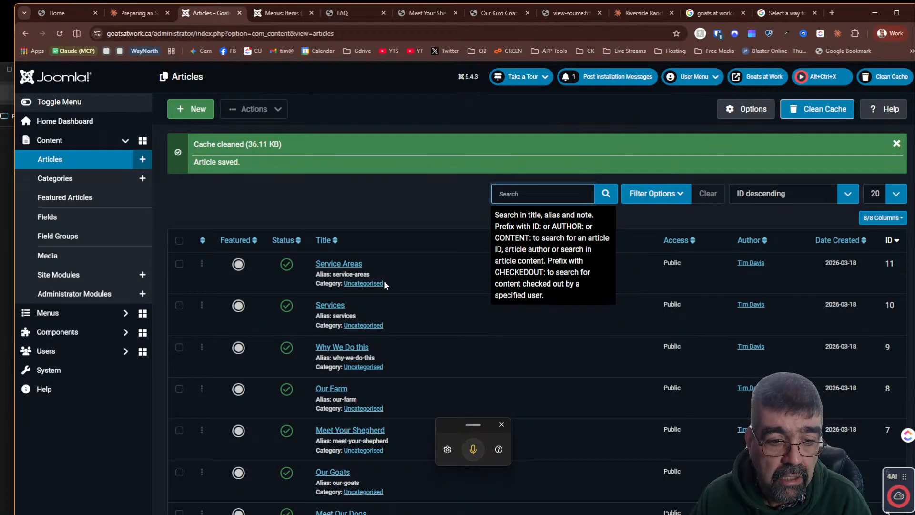
scroll(384, 280, down, 3)
click(346, 362)
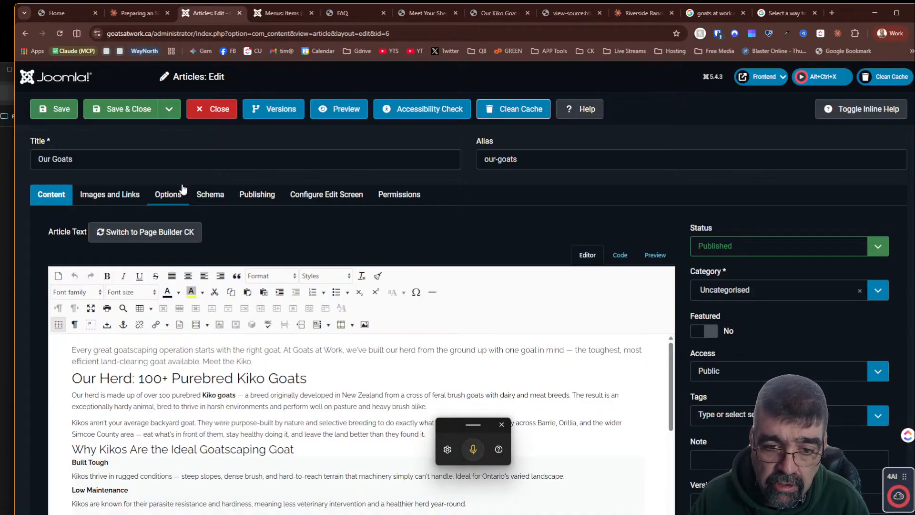
click(439, 14)
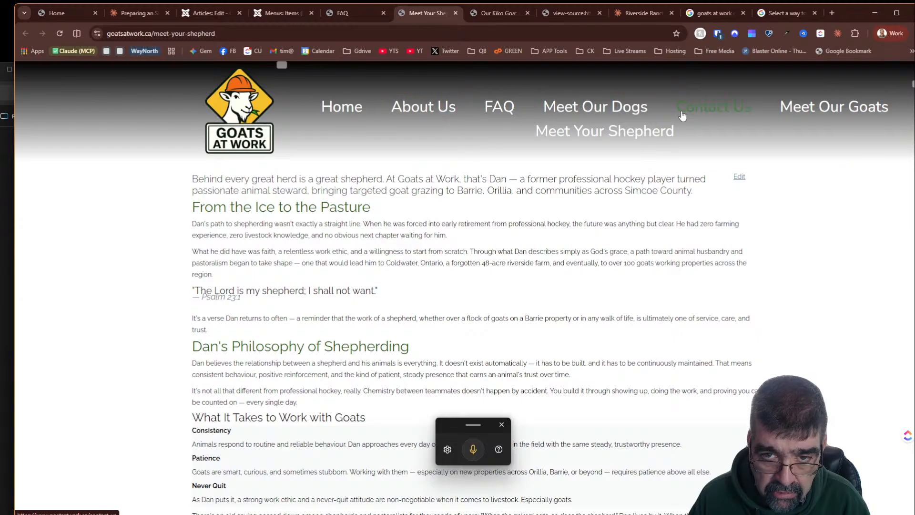
click(139, 12)
click(191, 16)
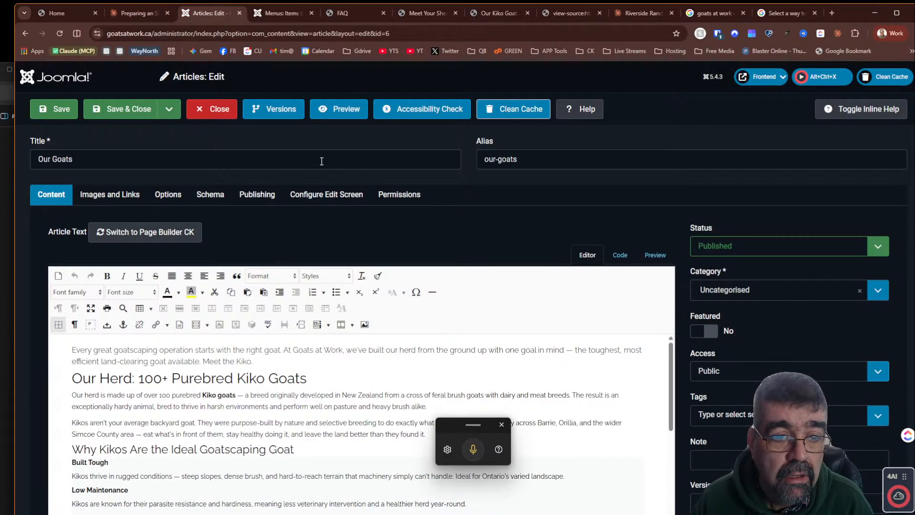
- Replace the Our Goats article's HTML with the copied code, then save and close the article
click(620, 254)
click(257, 345)
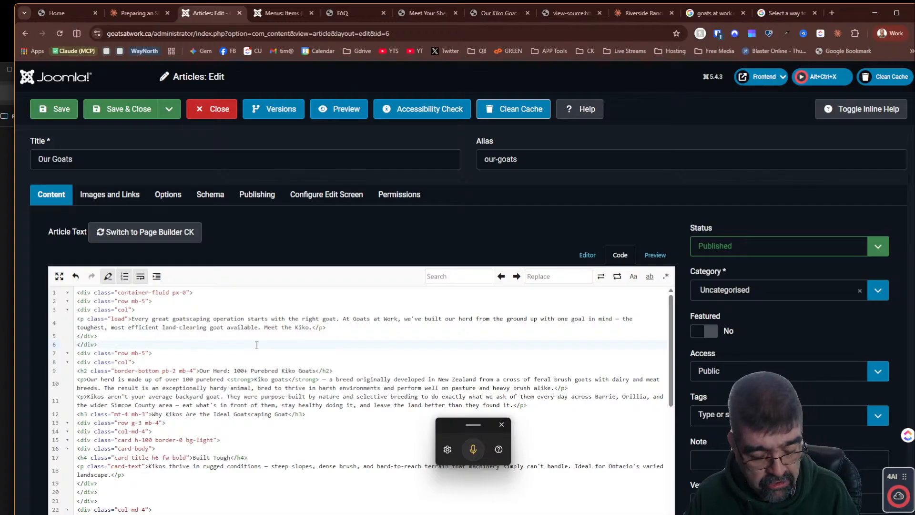
key(ctrl+a)
key(ctrl+v)
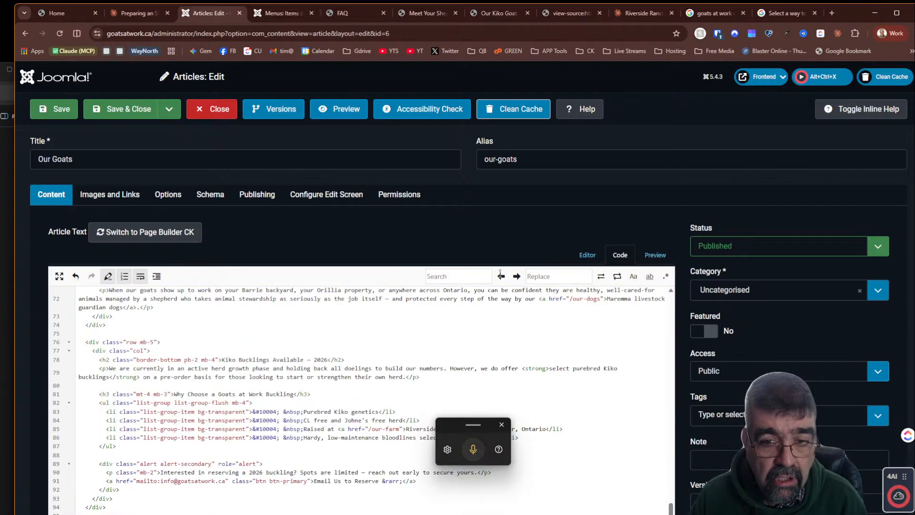
click(587, 255)
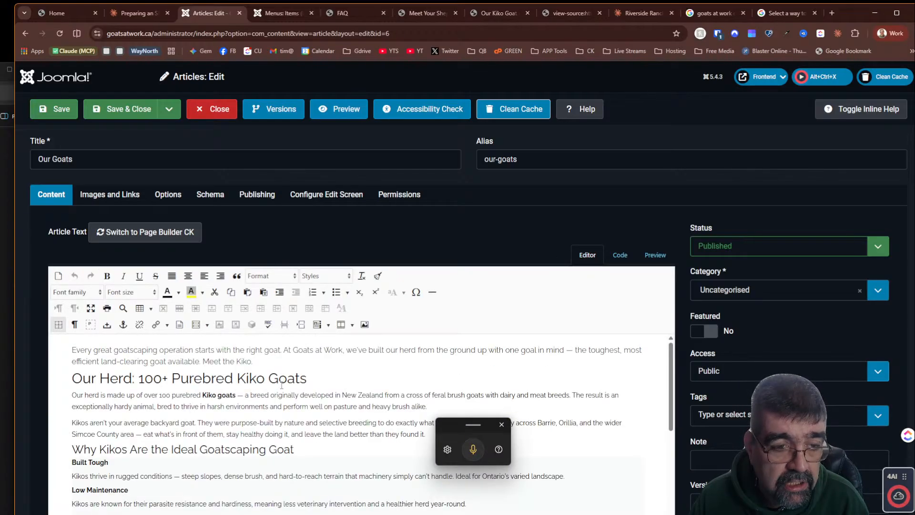
click(126, 109)
- Open the Our dogs artifact in code view and copy its HTML
click(134, 14)
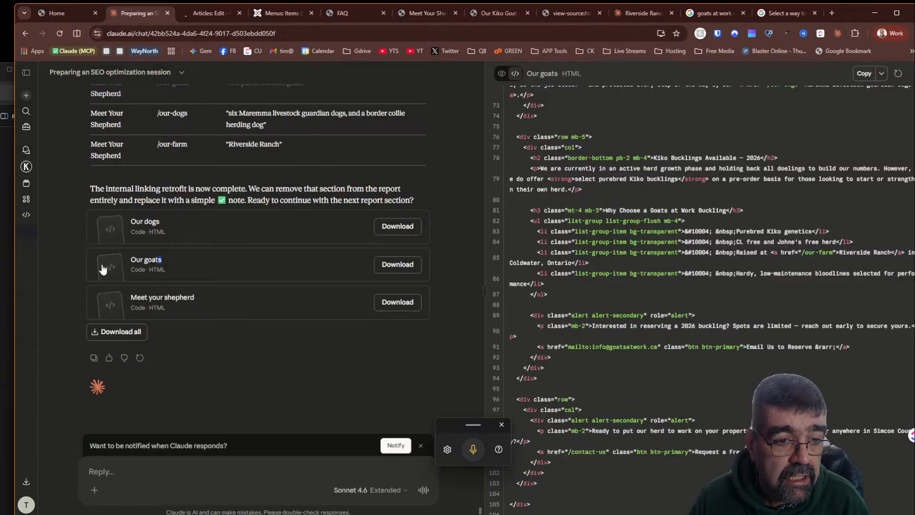
click(175, 304)
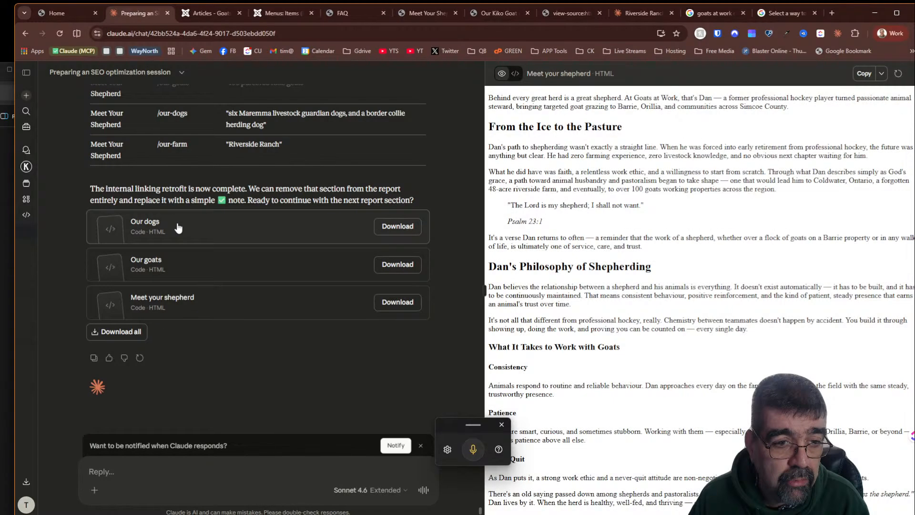
click(180, 227)
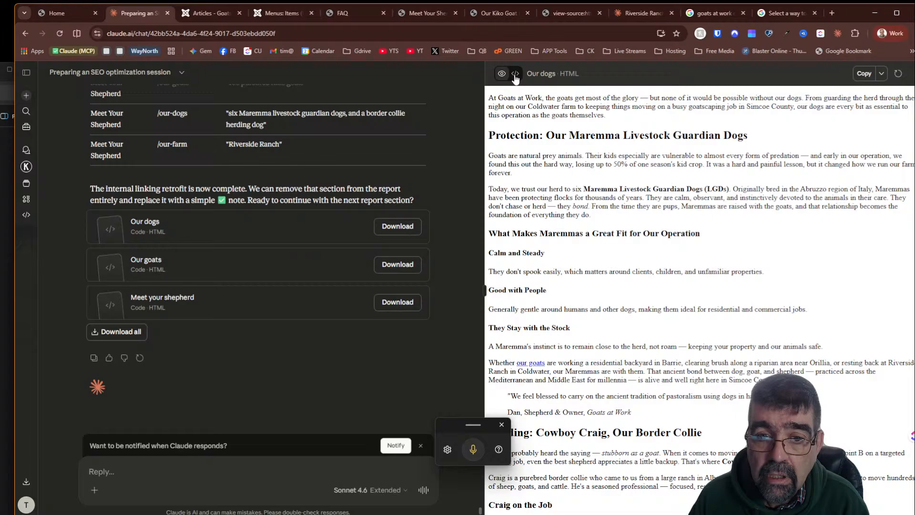
click(515, 73)
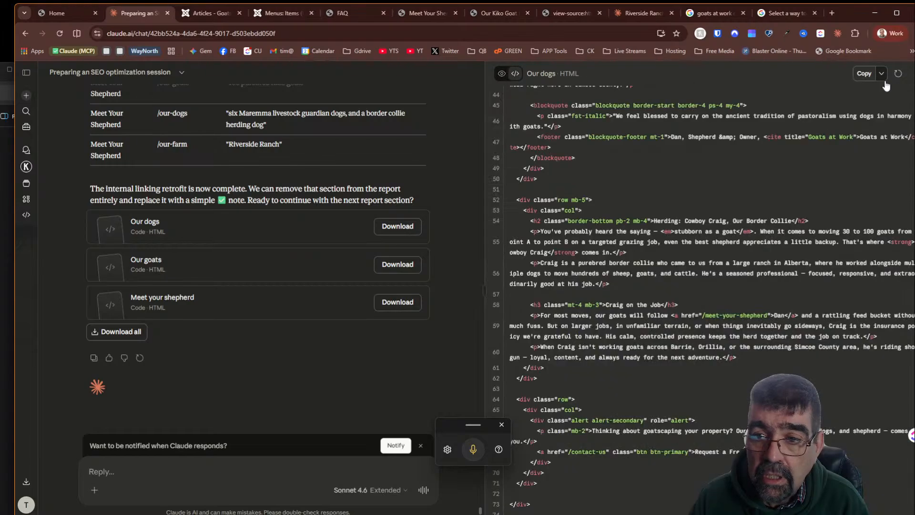
click(882, 75)
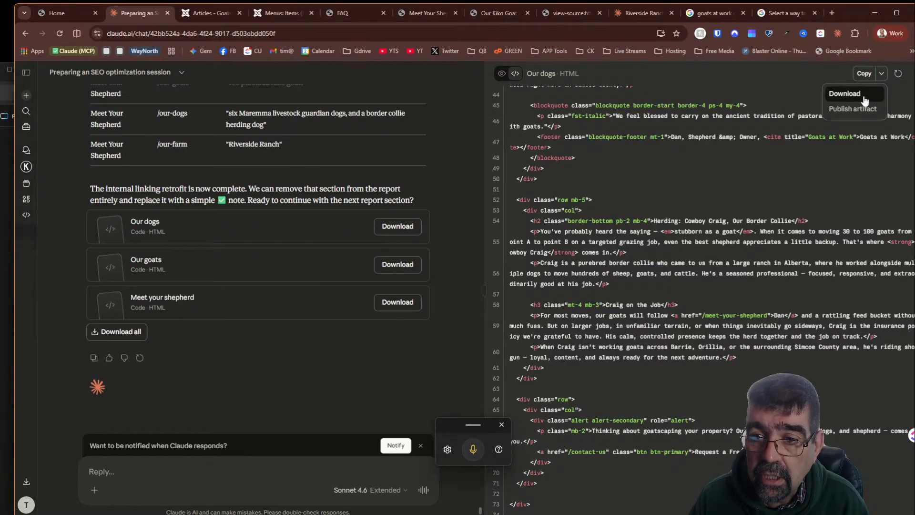
click(864, 73)
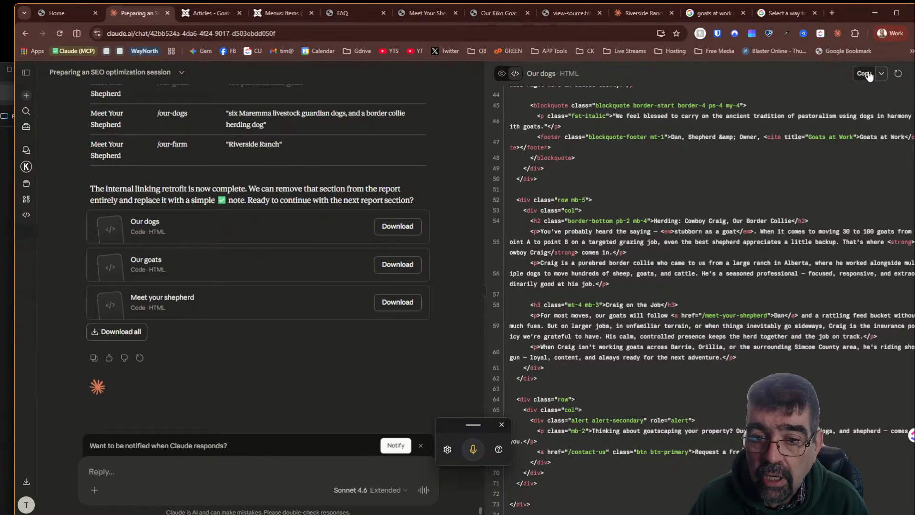
- Open the Meet Our Dogs article, update it with the copied HTML in code view, and save it
click(203, 14)
scroll(377, 250, down, 2)
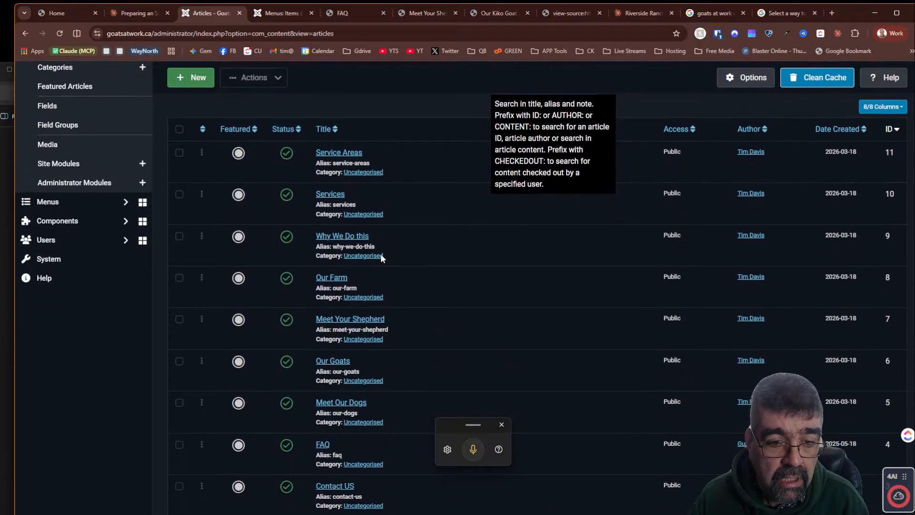
click(337, 404)
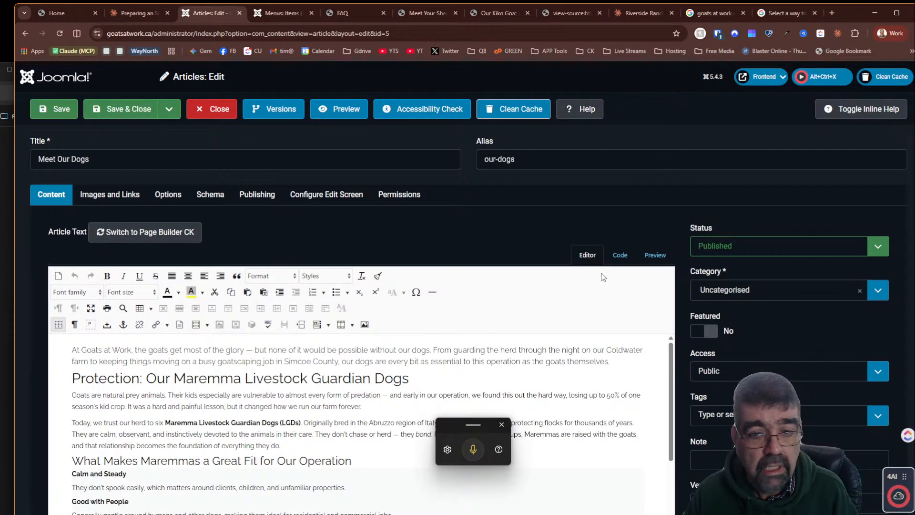
click(618, 255)
scroll(206, 346, down, 10)
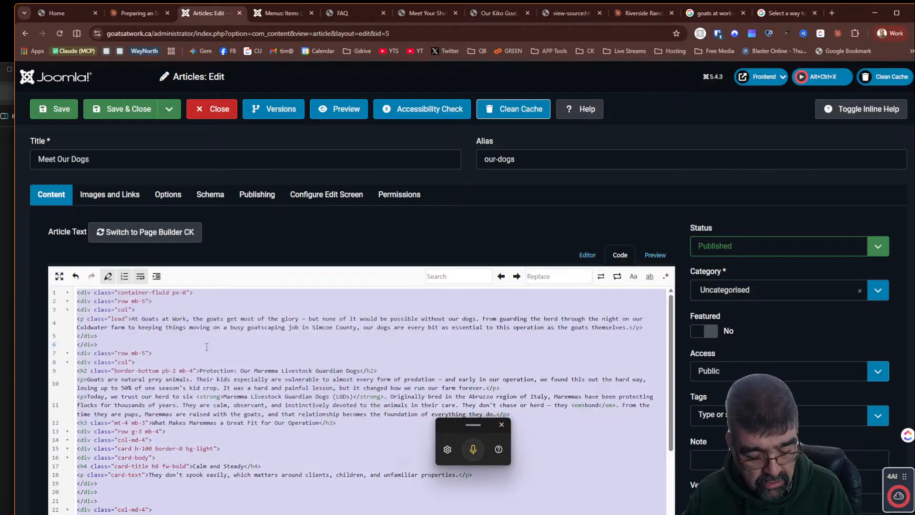
click(41, 110)
- Tell Claude to continue with the next item by sending "next"
click(138, 13)
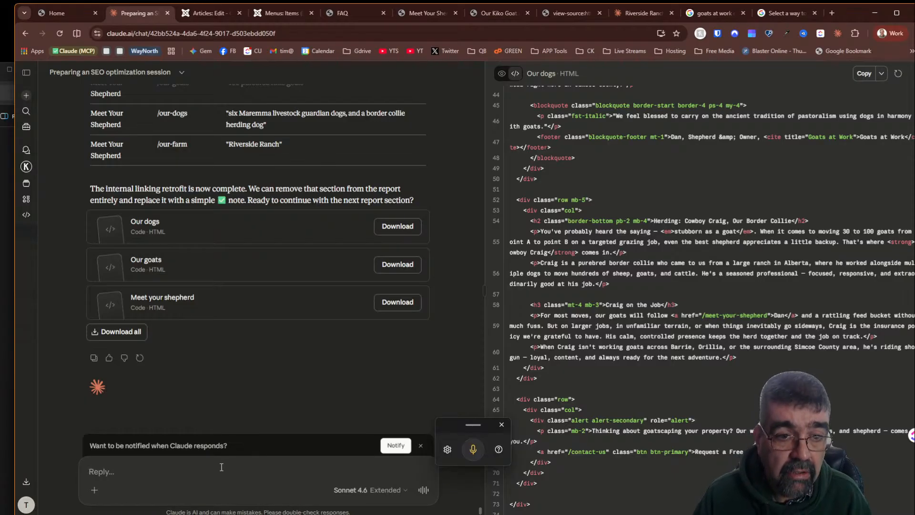
text(next)
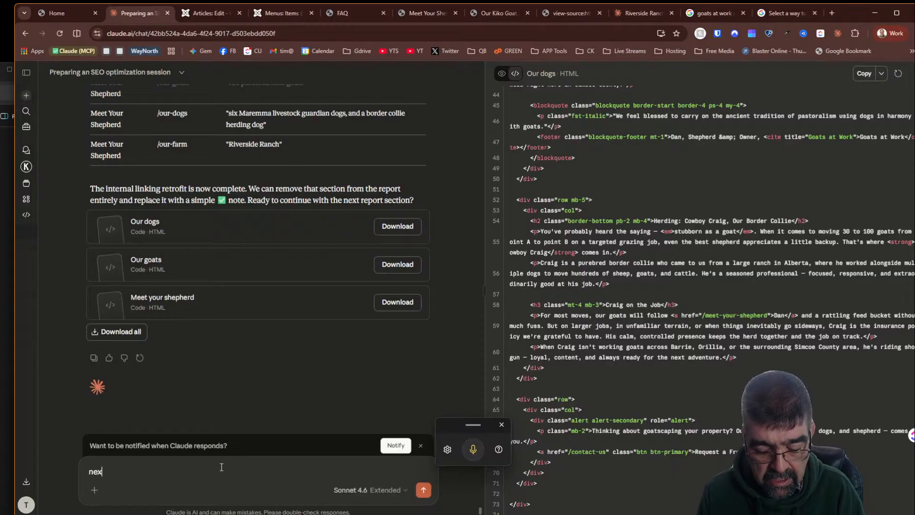
key(Return)
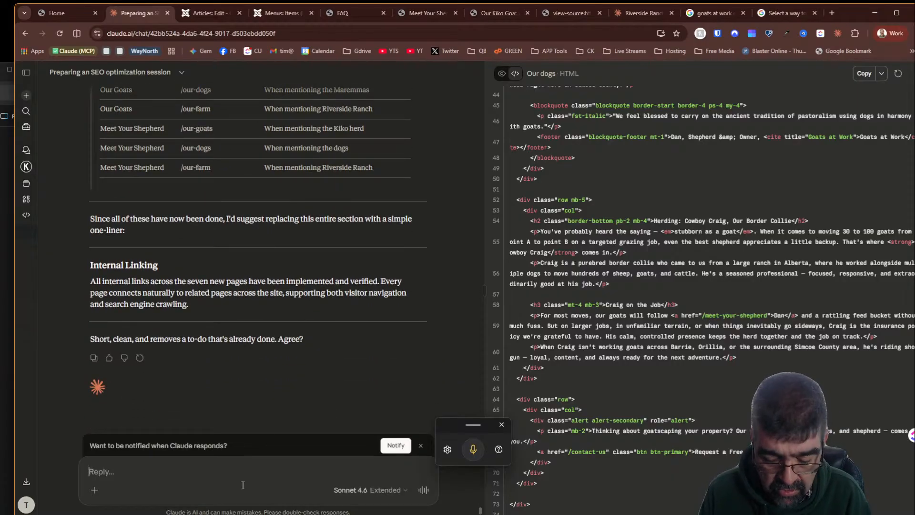
- Approve the one-liner Internal Linking note and ask Claude for the next report section
text(oneliner)
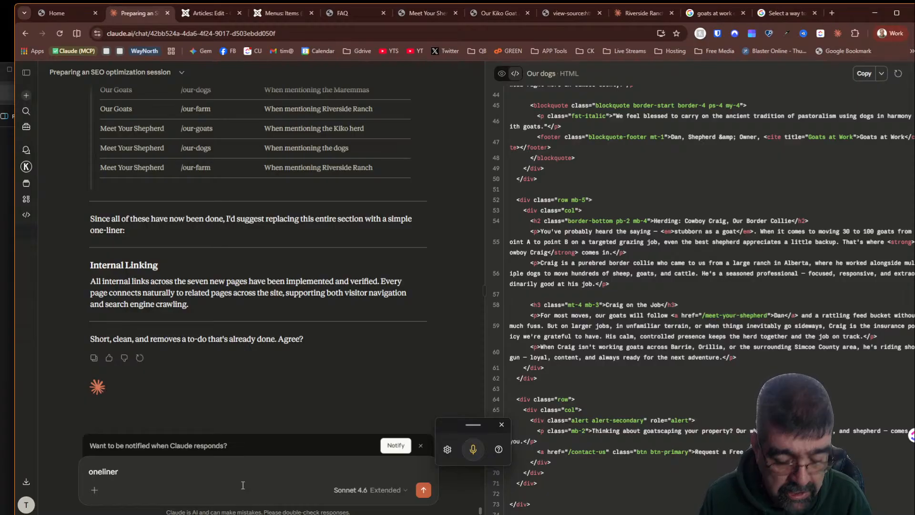
text( is good)
key(Return)
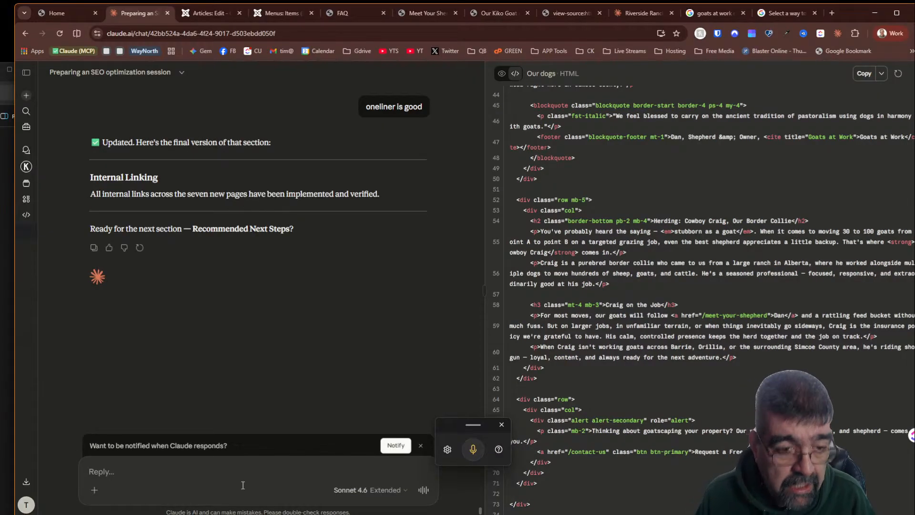
text(next)
key(Return)
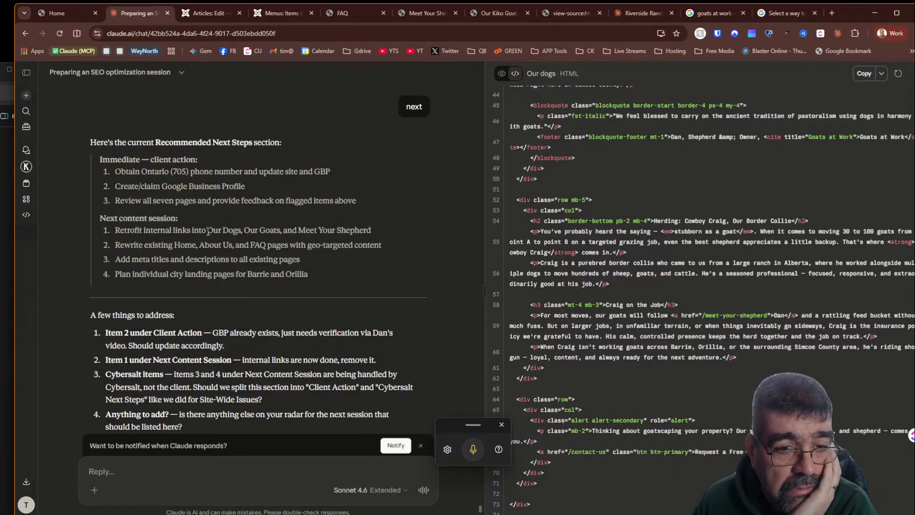
- Start a reply stating the google business profile is registered - but needs to be verified
scroll(208, 231, down, 3)
scroll(208, 232, up, 3)
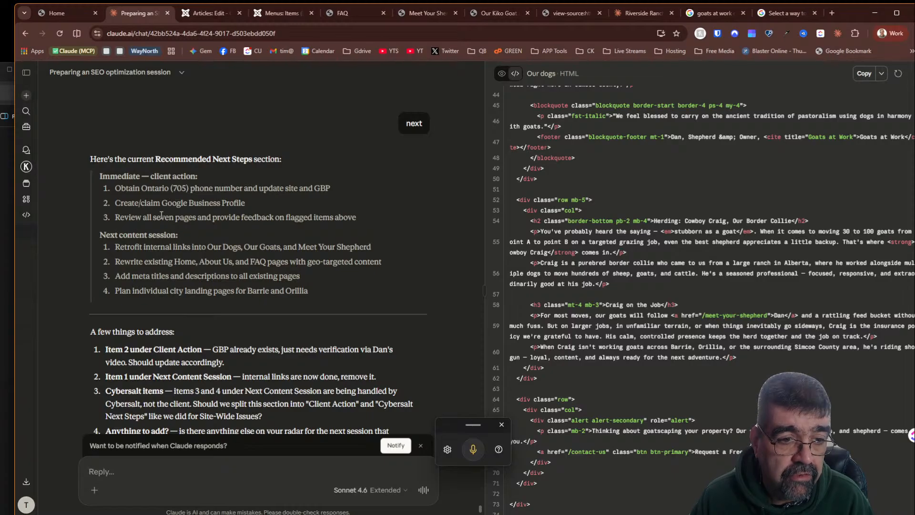
text(t)
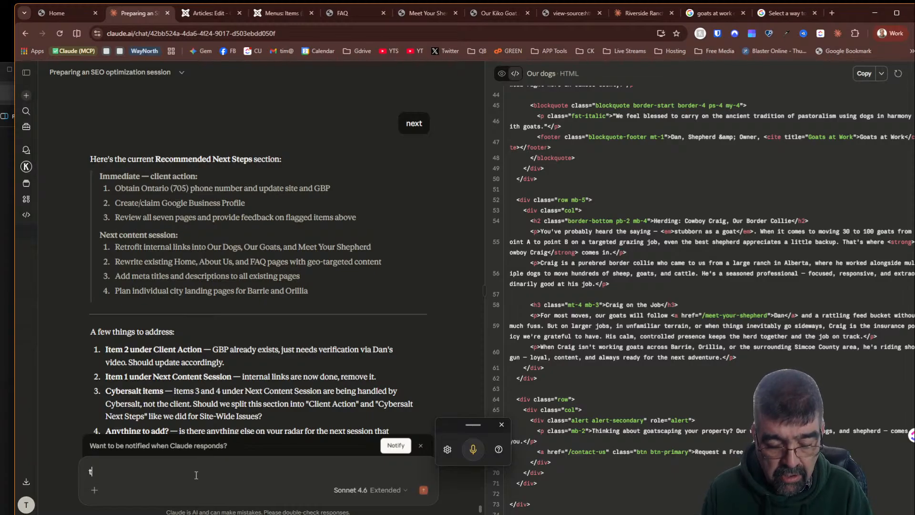
text(he g)
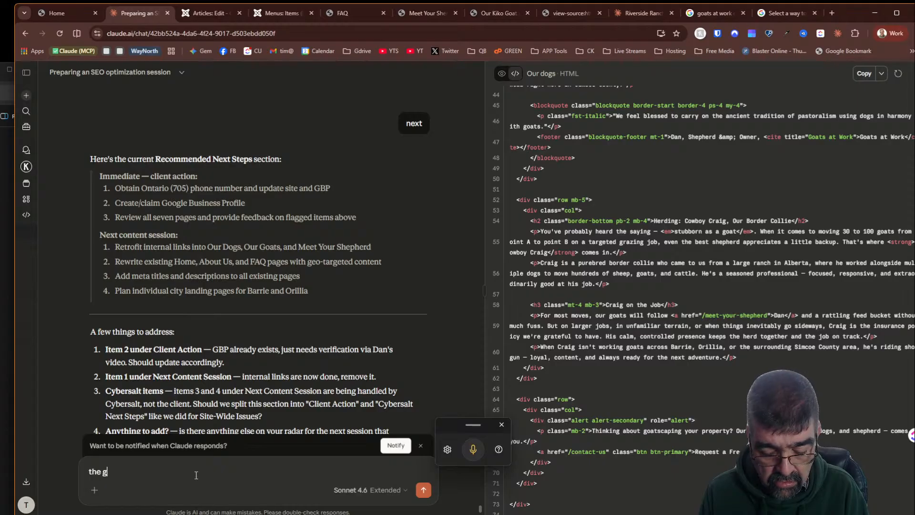
text(oogle business pro)
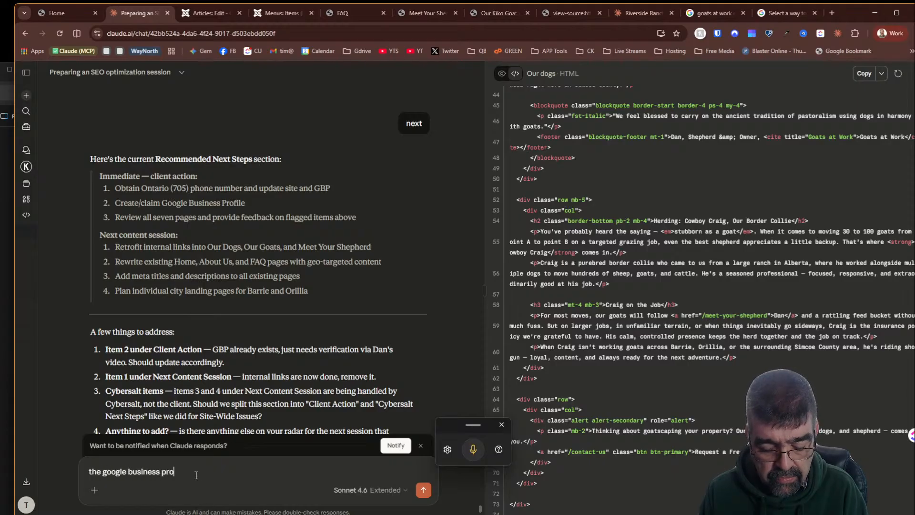
text(file ios)
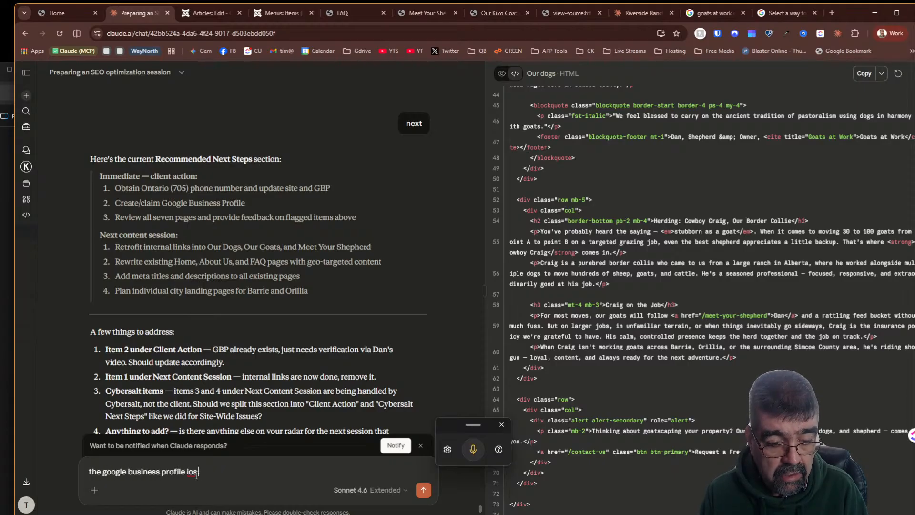
key(BackSpace)
key(BackSpace)
key(BackSpace)
text(is r)
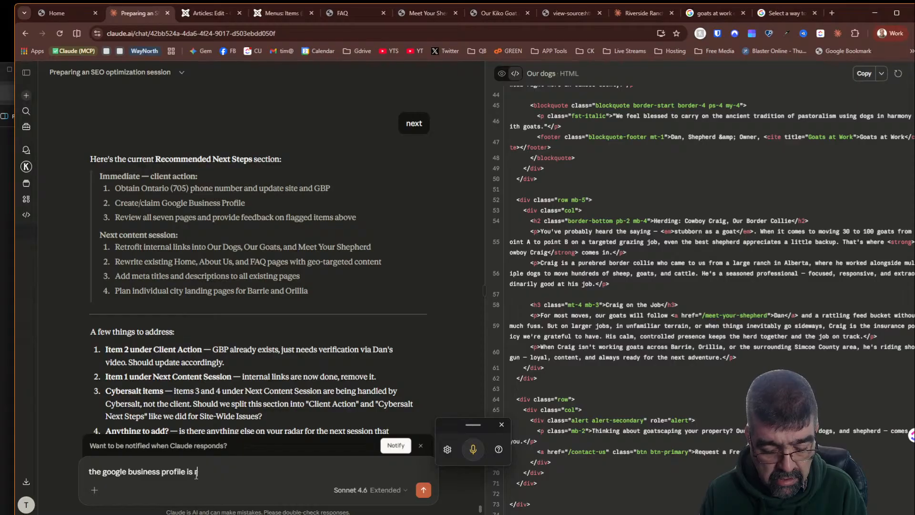
text(egai)
key(BackSpace)
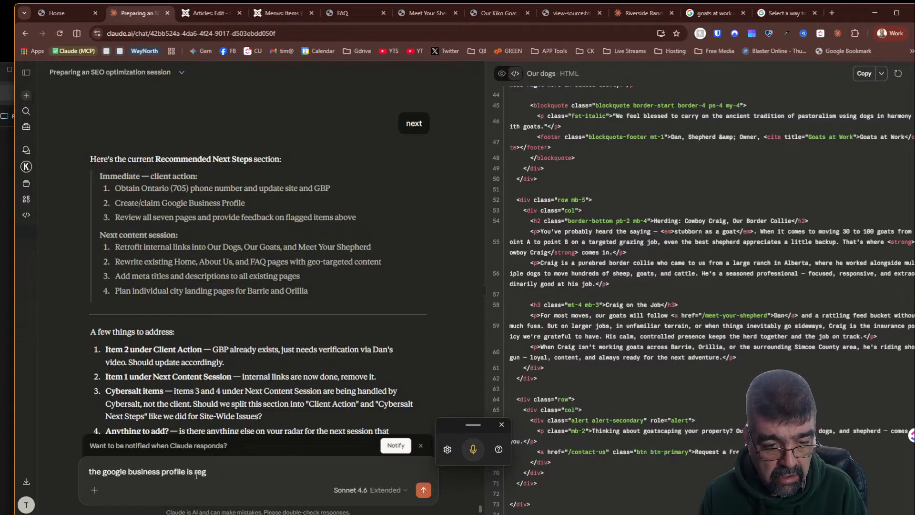
text(istered)
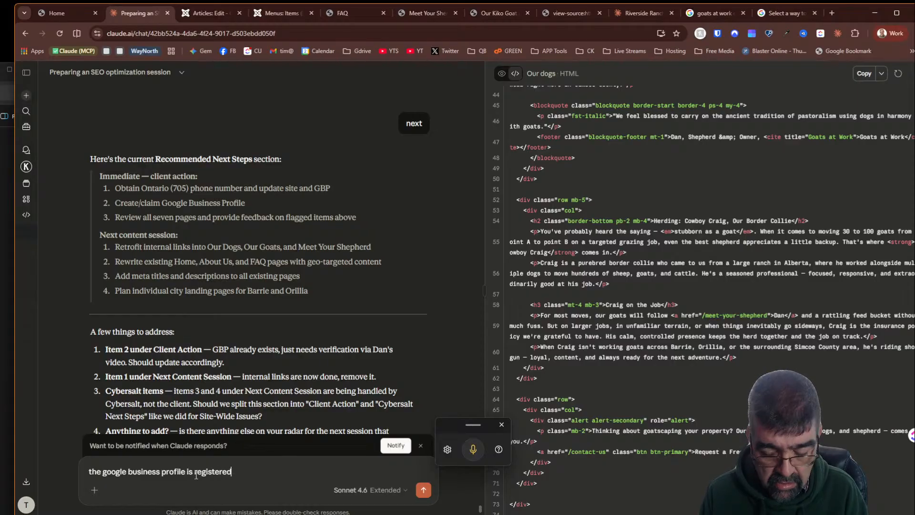
text( - but needs t)
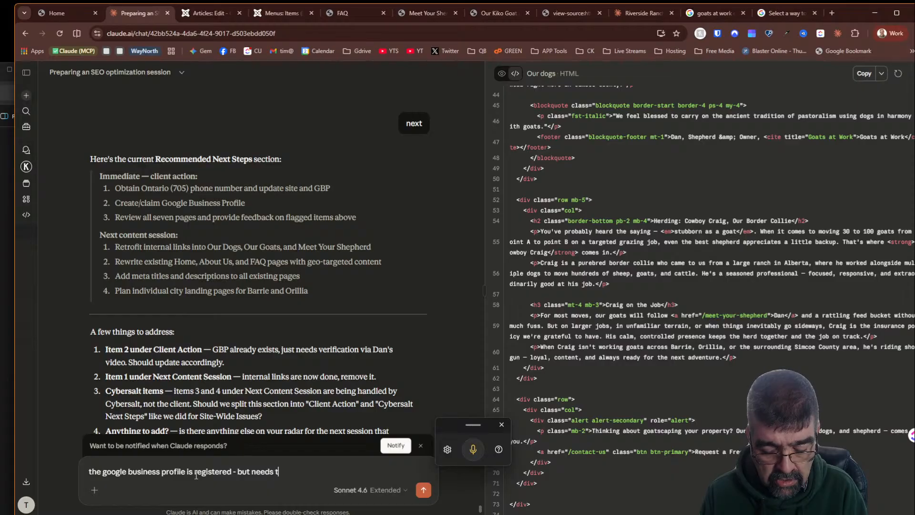
text(o be verif)
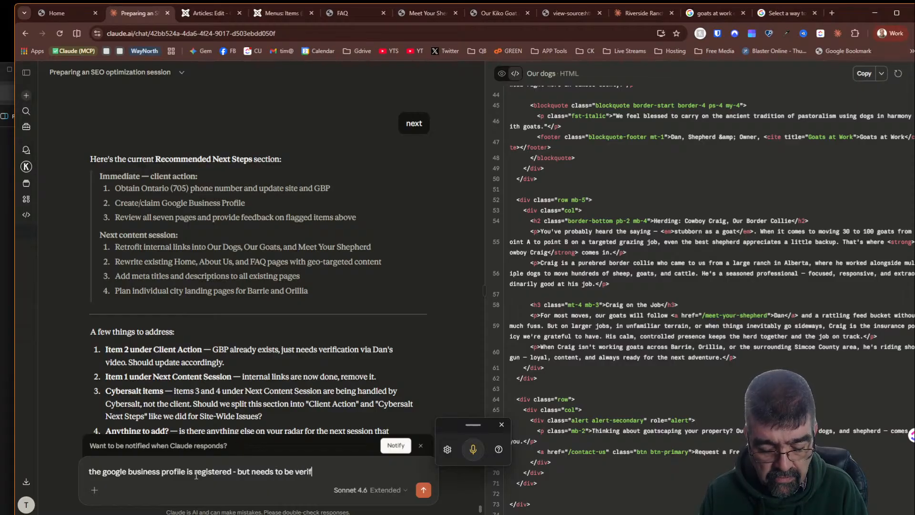
text(ied)
key(shift+Return)
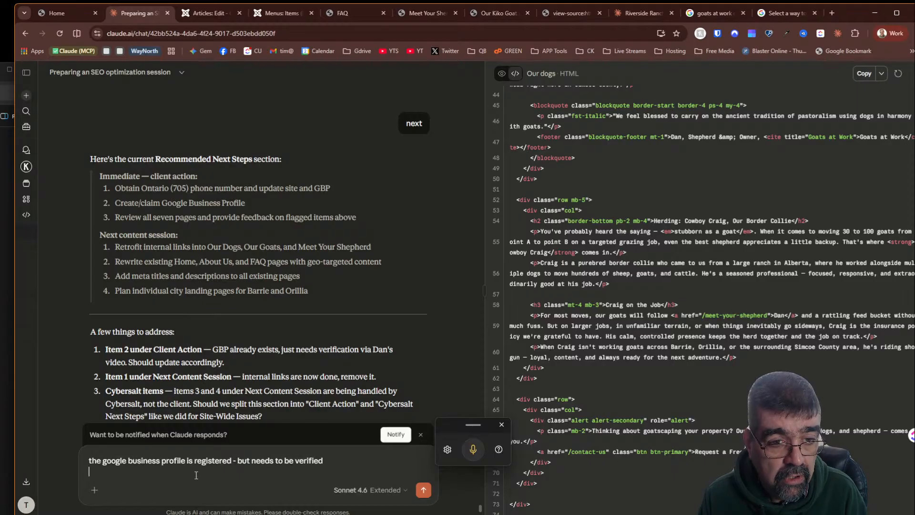
- Add a second line saying internal links on those pages have been fixed and send the reply
text(int)
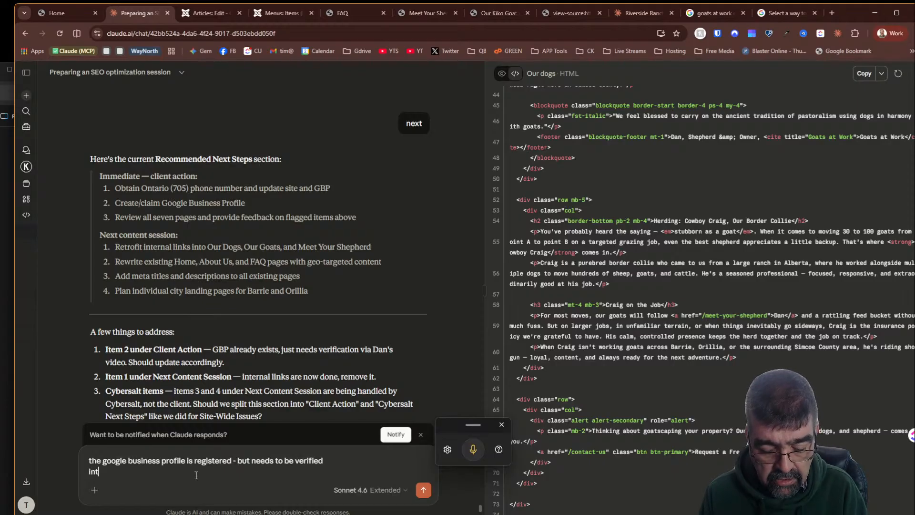
text(ernal)
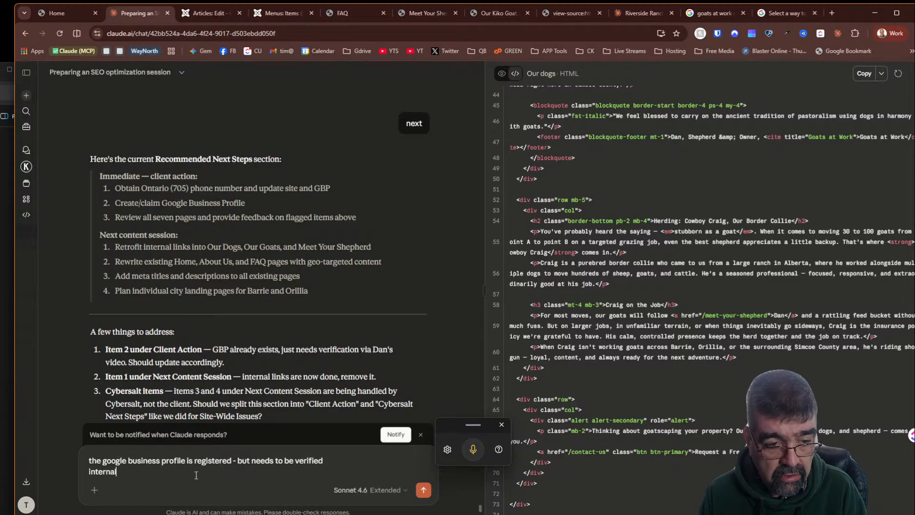
text( links on)
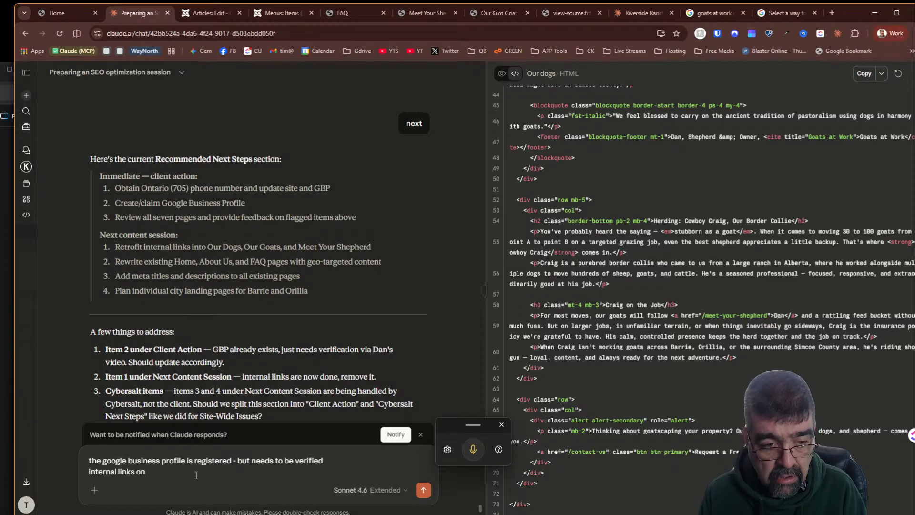
text( hsoe)
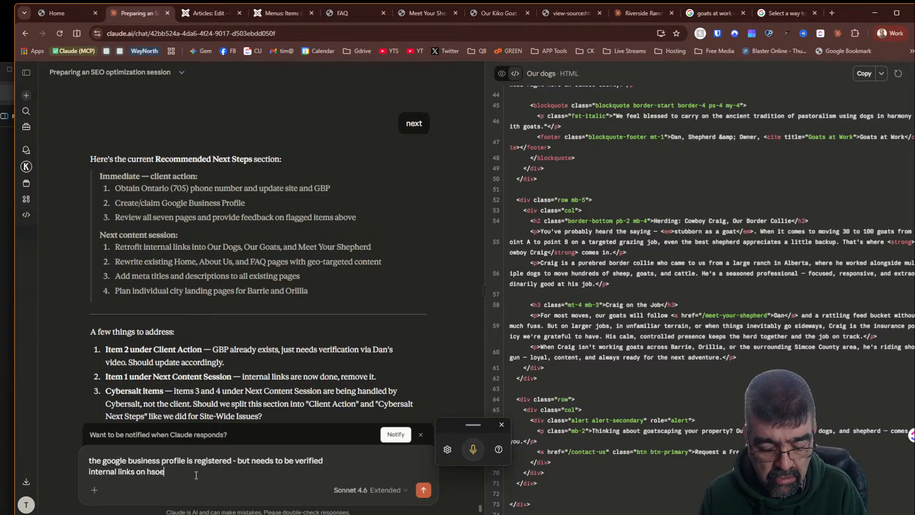
text( pages have been )
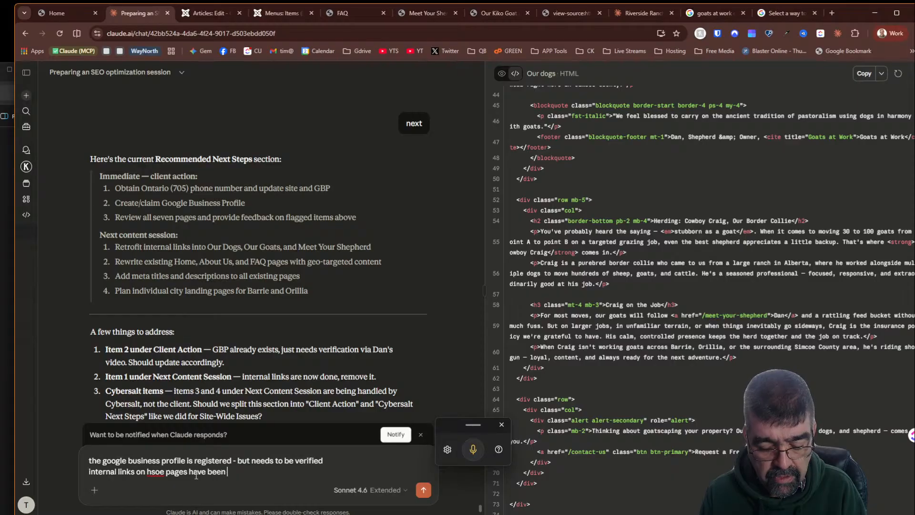
text(fixed)
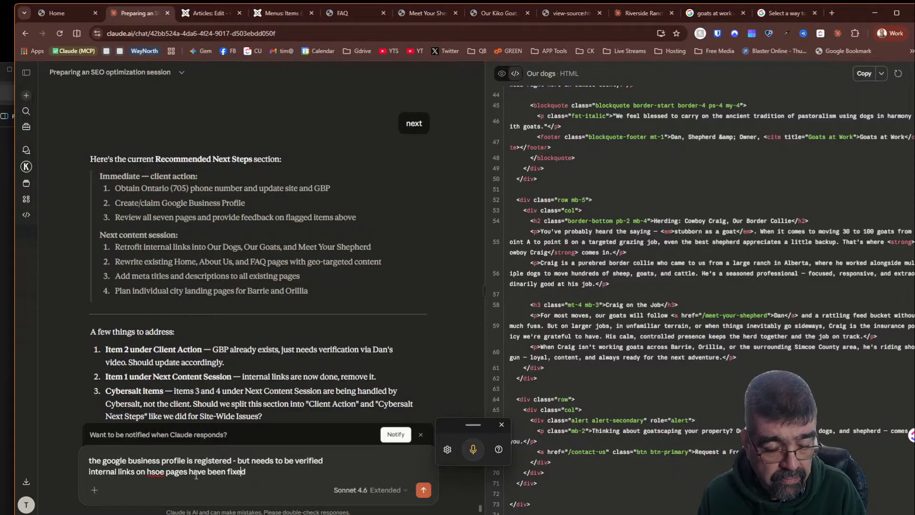
key(Delete)
key(Delete)
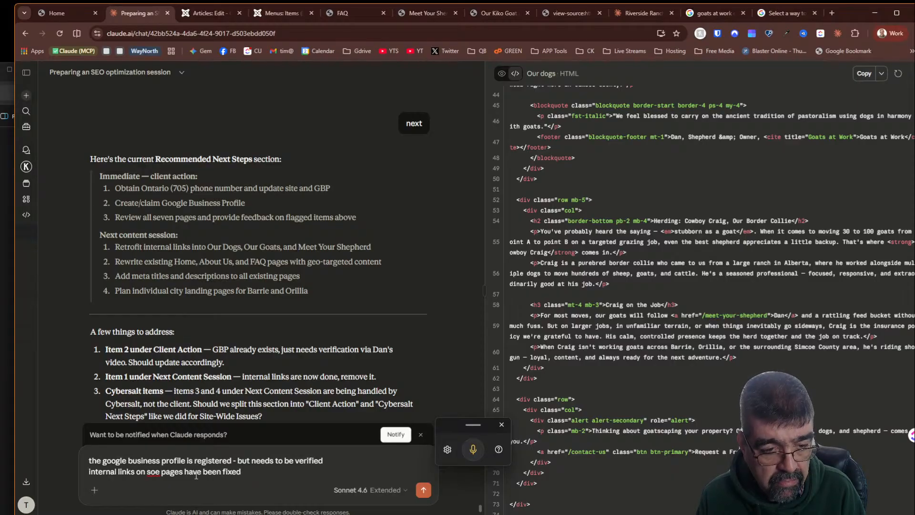
text(thos)
key(Delete)
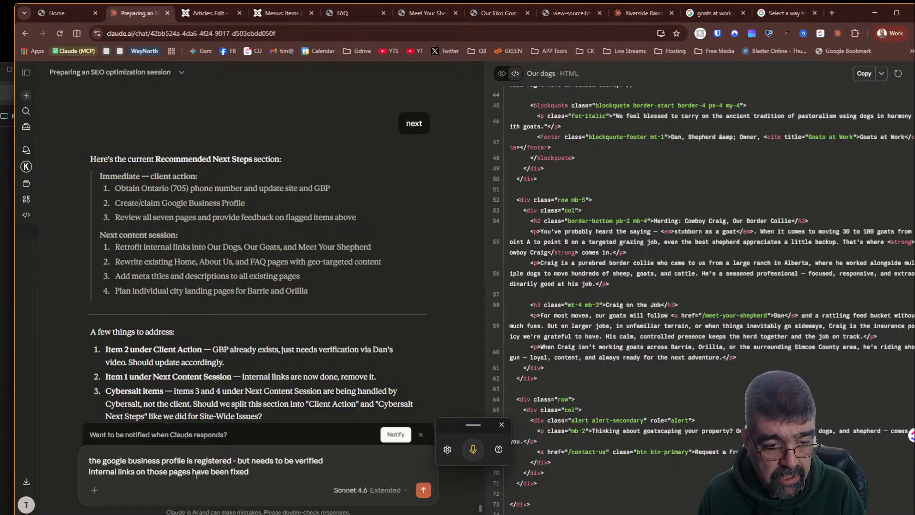
key(Return)
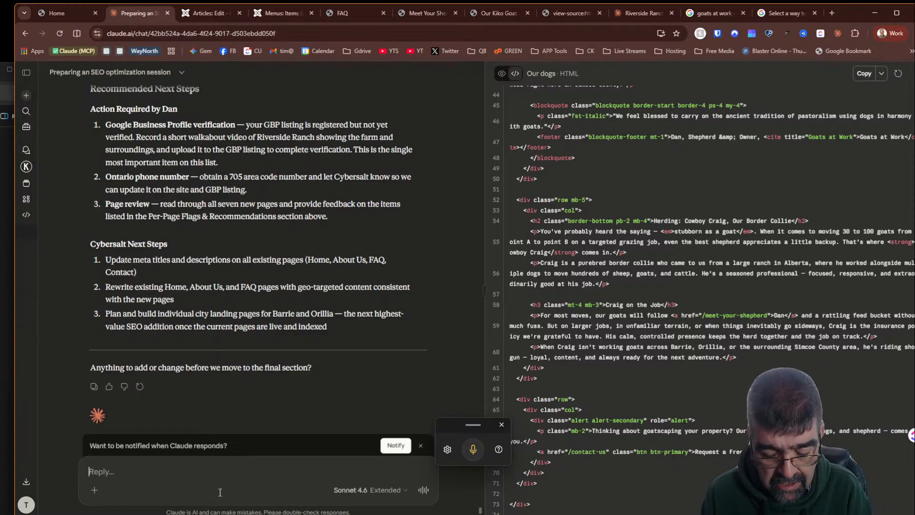
- Ask Claude for the next section by sending "next" and scroll through the assembled full report
text(next)
key(Return)
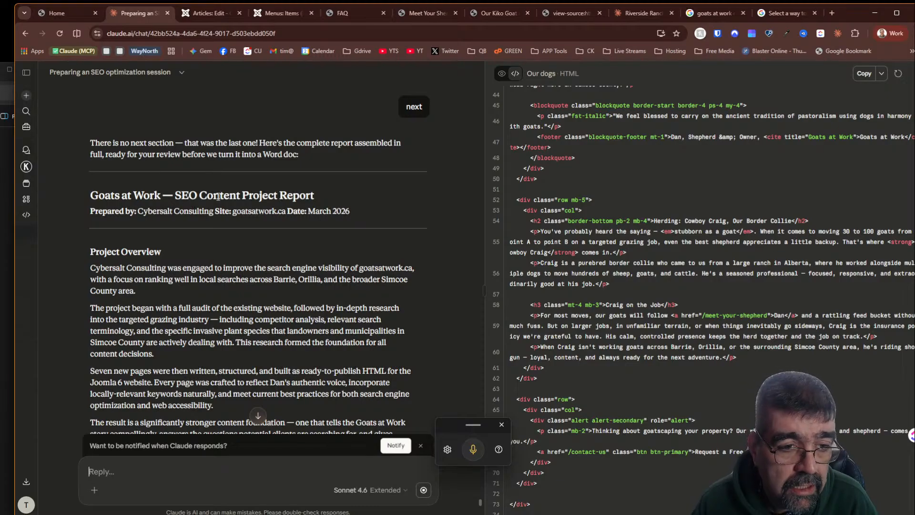
scroll(213, 205, down, 10)
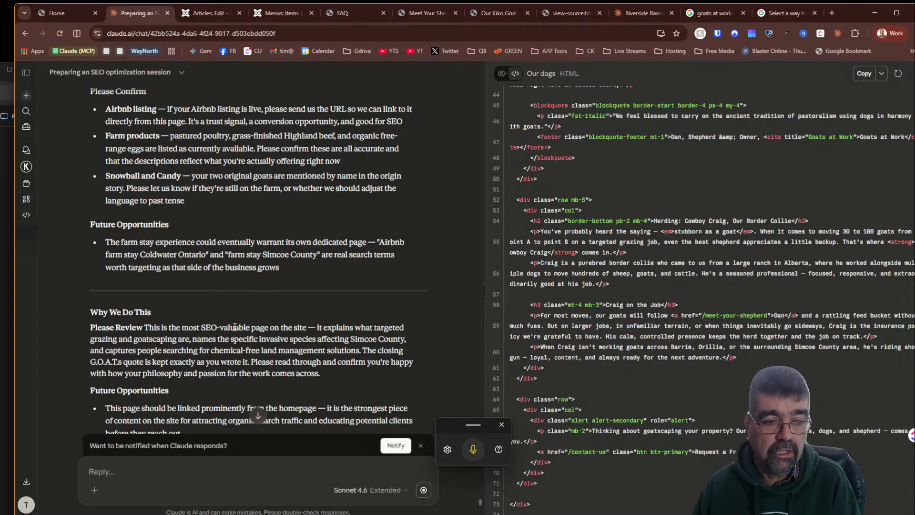
scroll(221, 260, down, 8)
scroll(217, 261, down, 7)
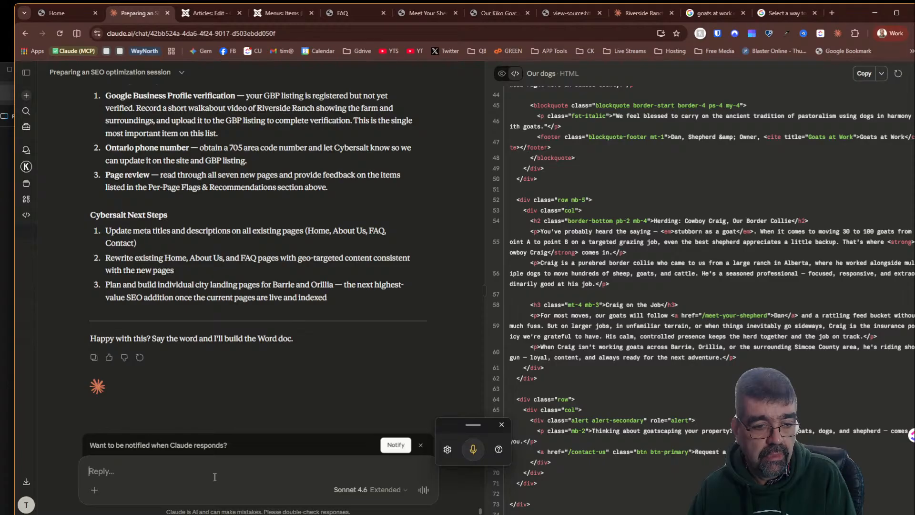
- Ask Claude to make it a google doc in the client's folder, then pick option 2 to get a paste-ready version
text(make it a google doc in the client's folder)
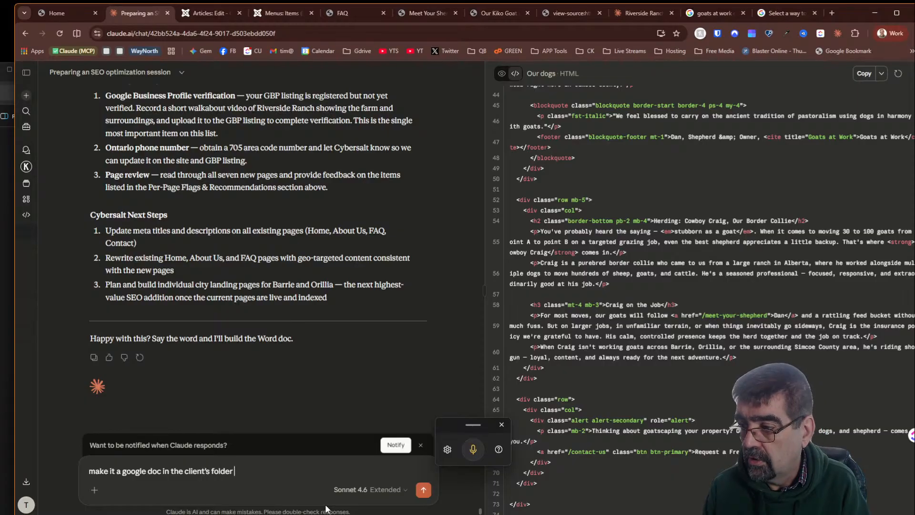
key(Return)
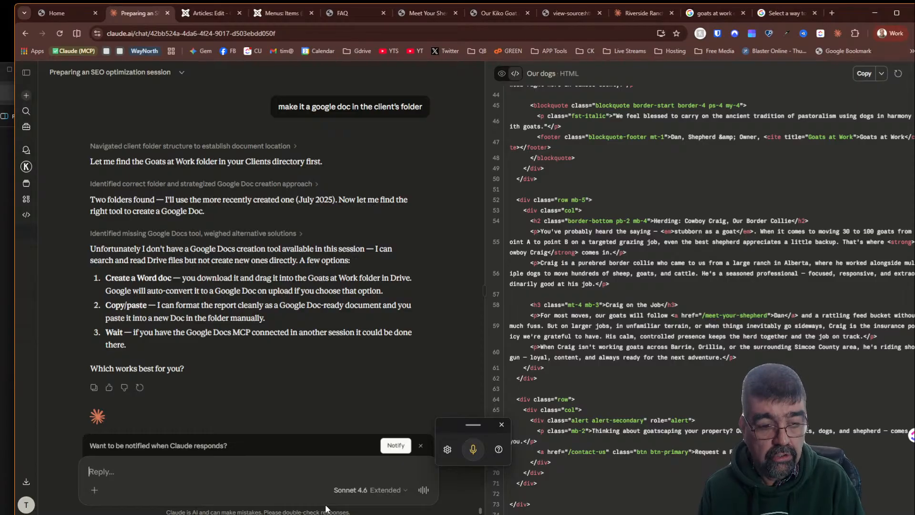
text(2)
key(Return)
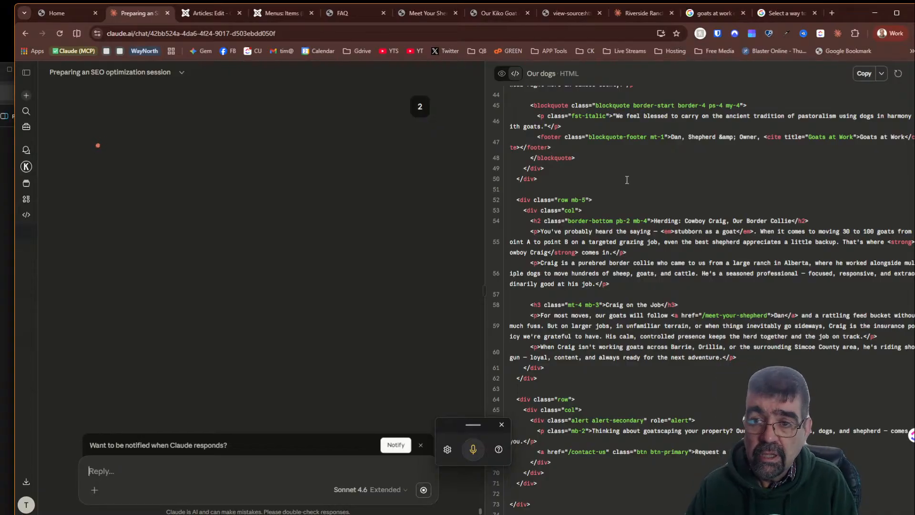
- Open a new blank Google Doc in another browser tab
click(831, 13)
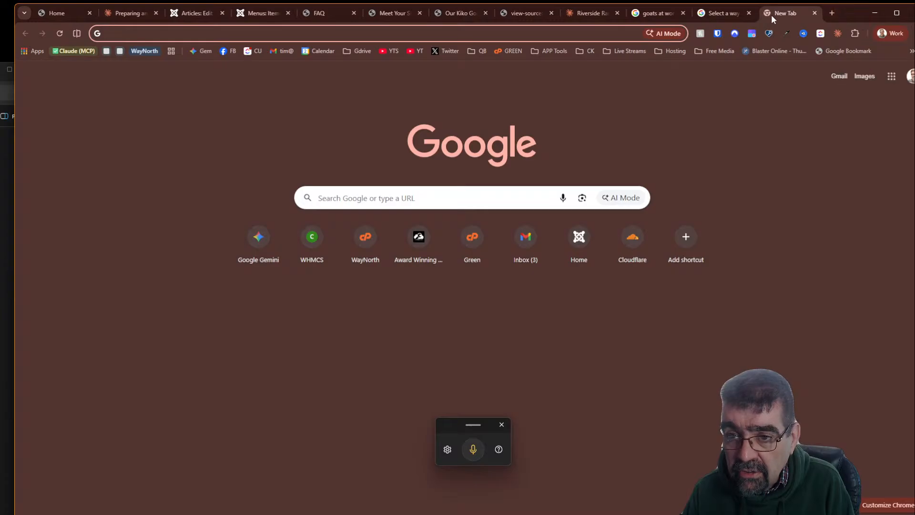
key(ctrl+w)
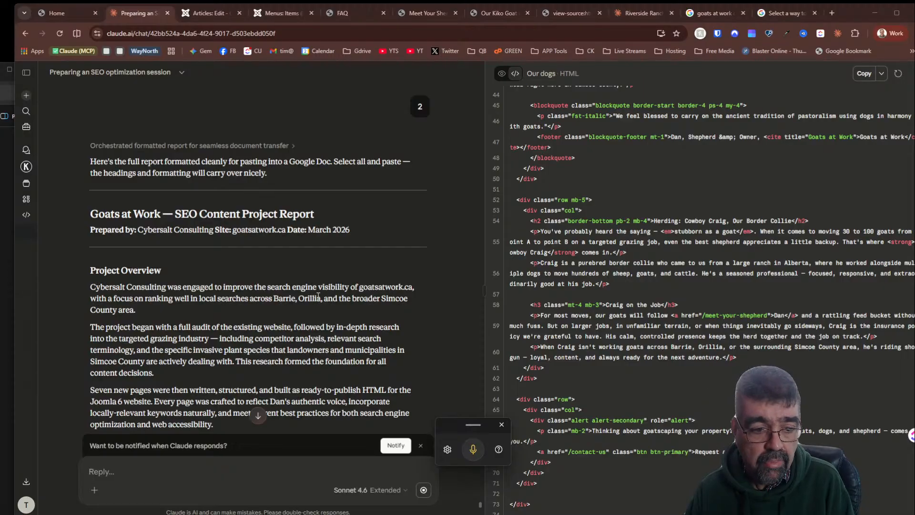
scroll(318, 295, down, 3)
scroll(311, 295, down, 12)
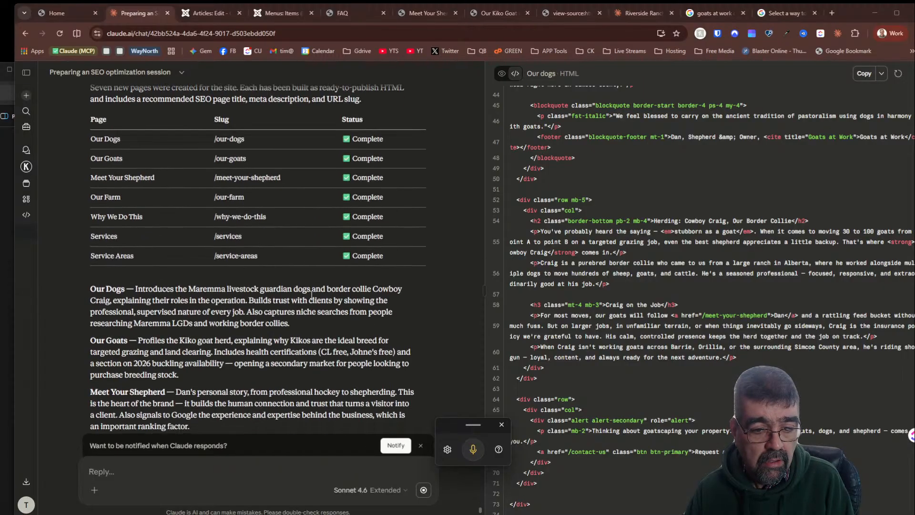
scroll(311, 295, up, 10)
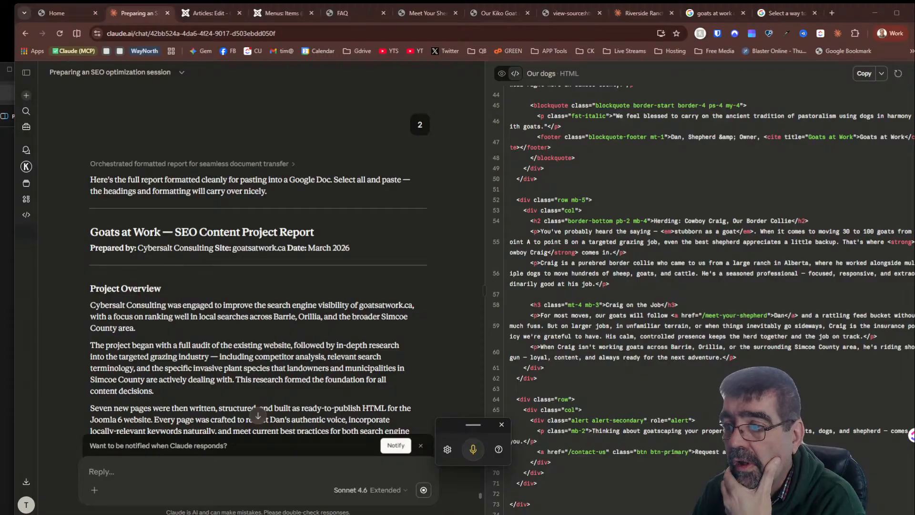
drag(914, 57, 817, 16)
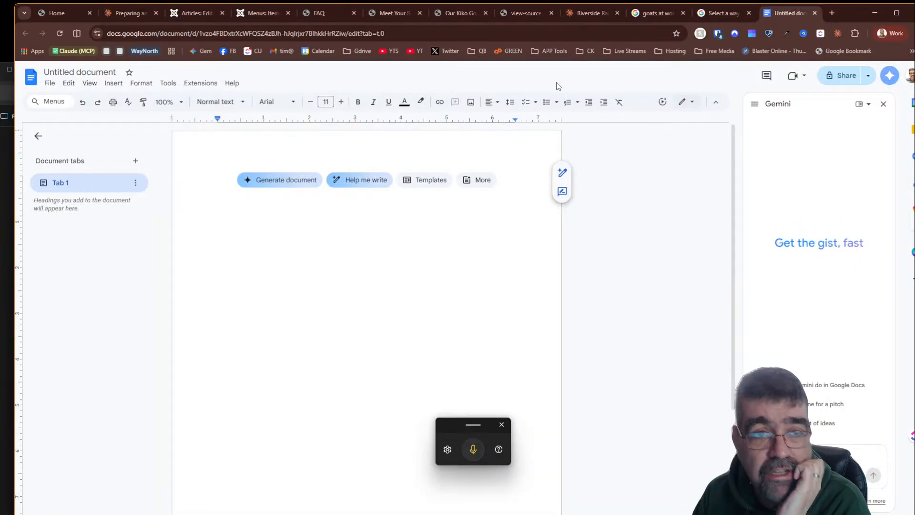
- Copy Claude's formatted Goats at Work report and paste it into the new Google Doc
click(112, 14)
scroll(229, 214, down, 10)
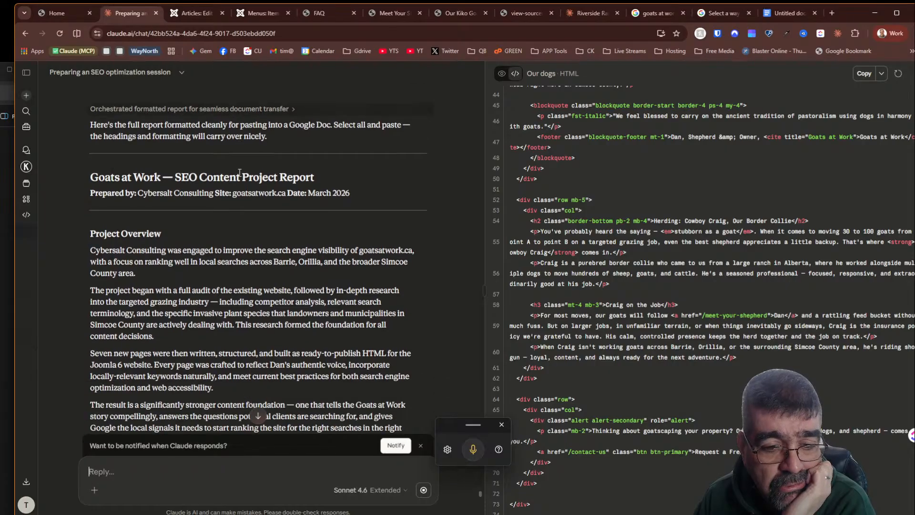
scroll(251, 282, down, 15)
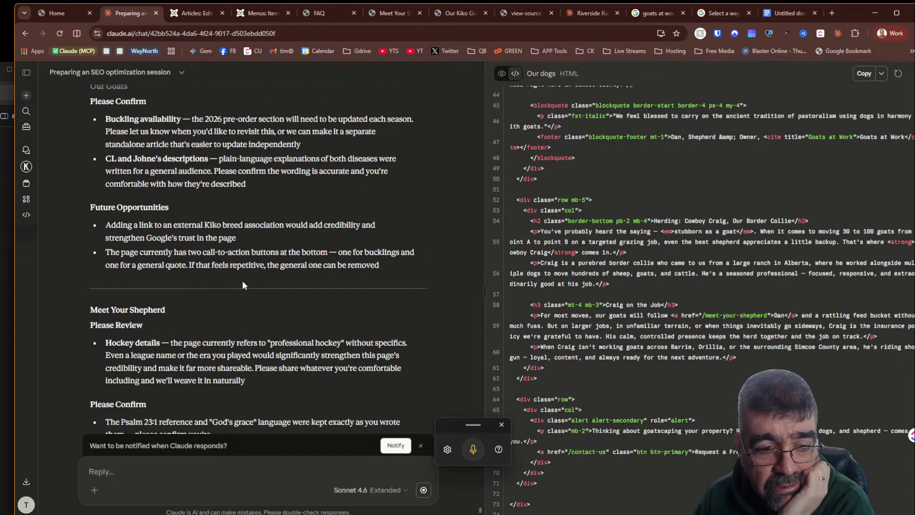
scroll(242, 281, down, 2)
scroll(239, 280, down, 2)
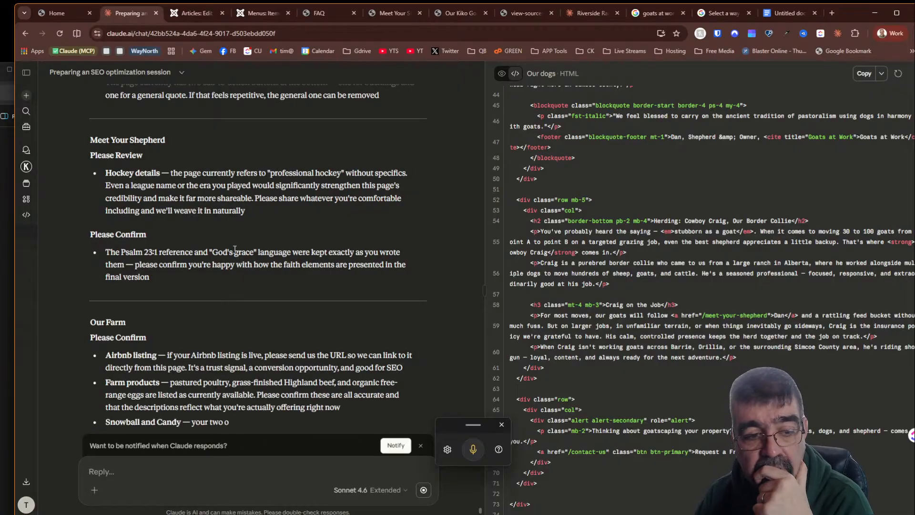
scroll(233, 249, down, 2)
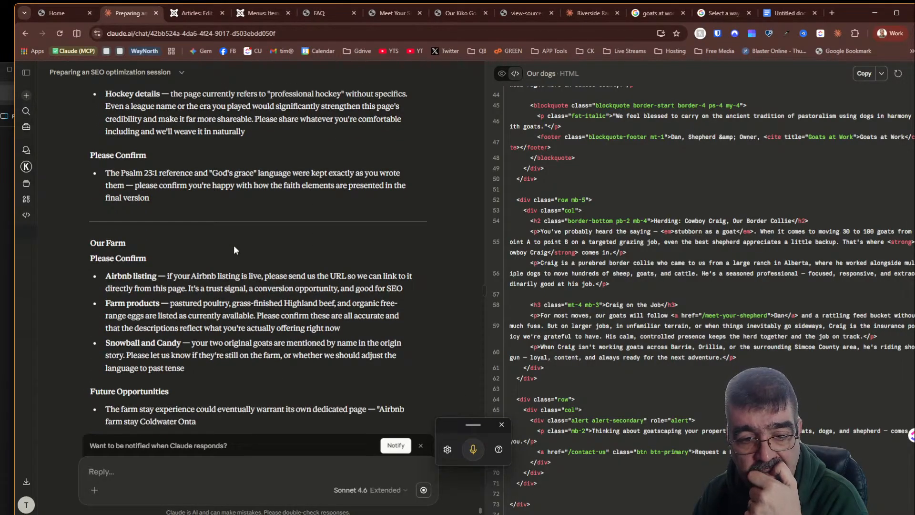
scroll(234, 250, down, 3)
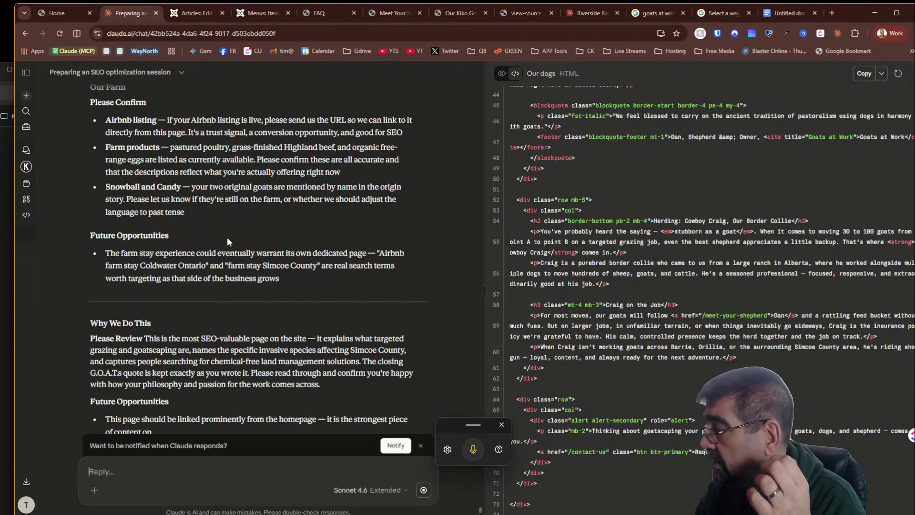
scroll(227, 238, down, 3)
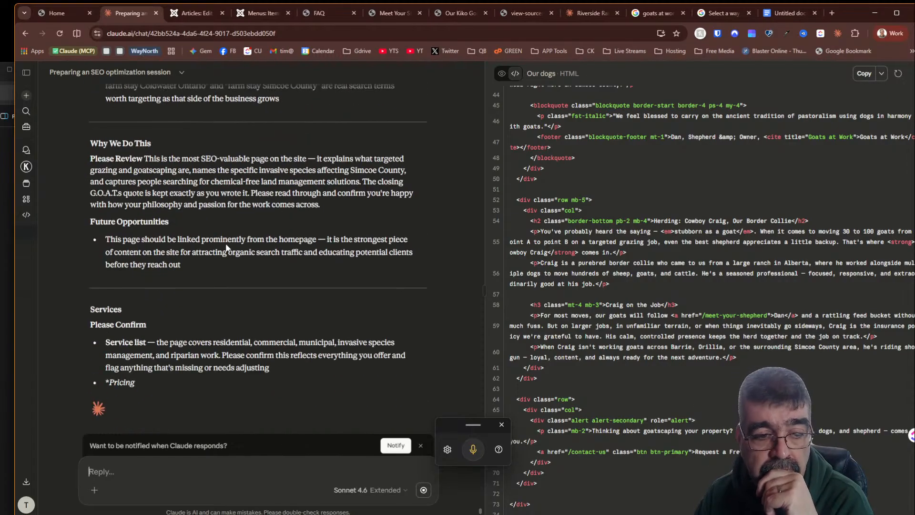
scroll(226, 247, down, 4)
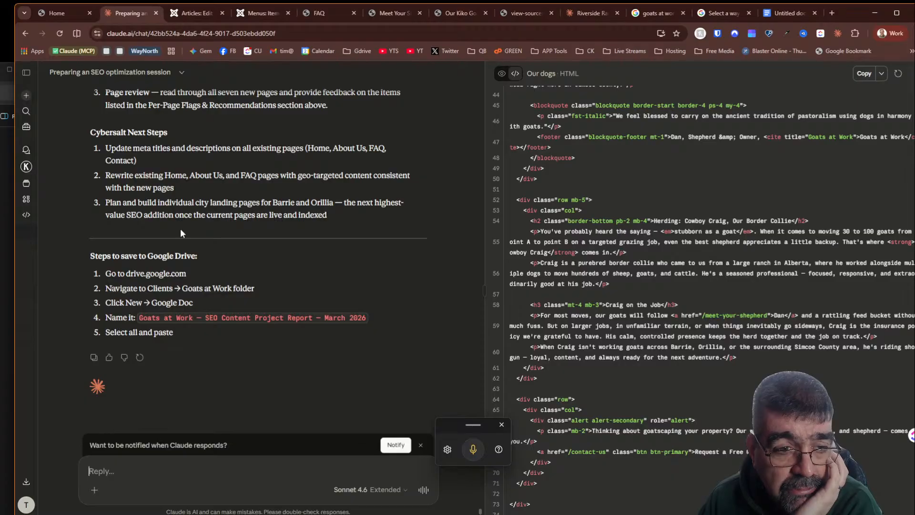
click(93, 357)
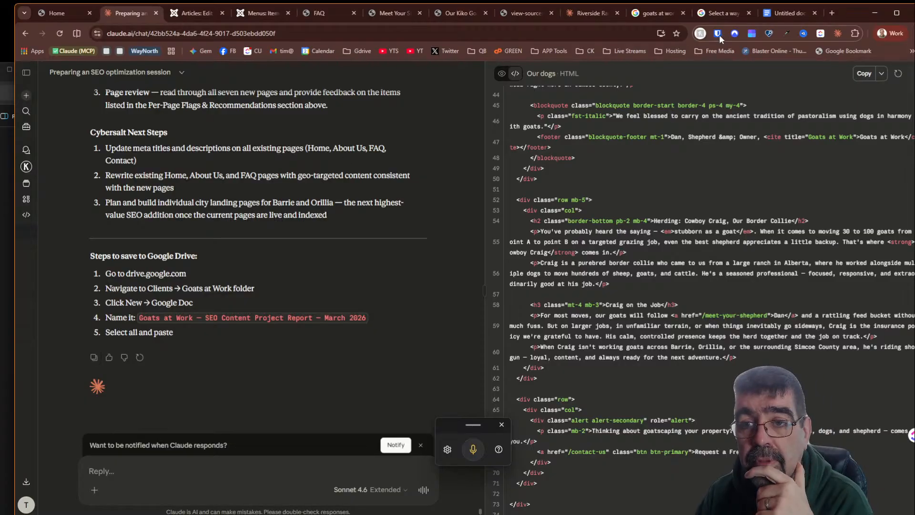
click(773, 15)
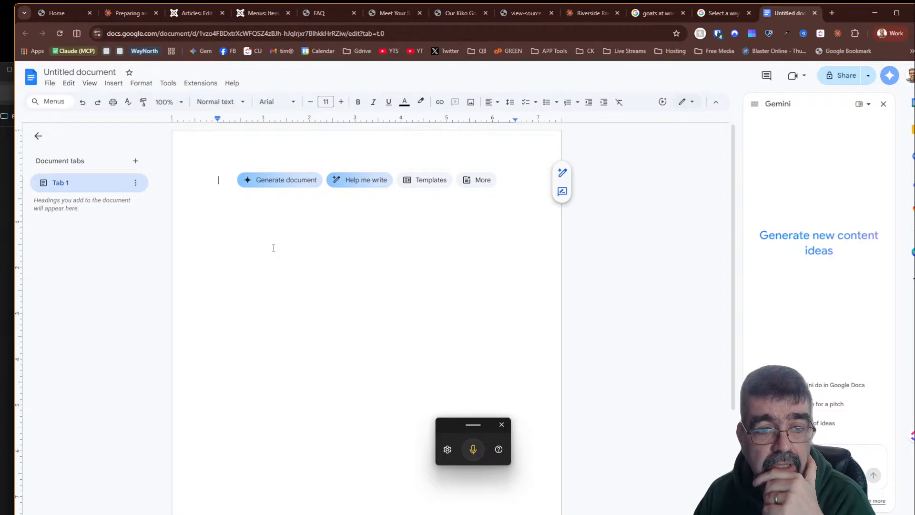
key(ctrl+v)
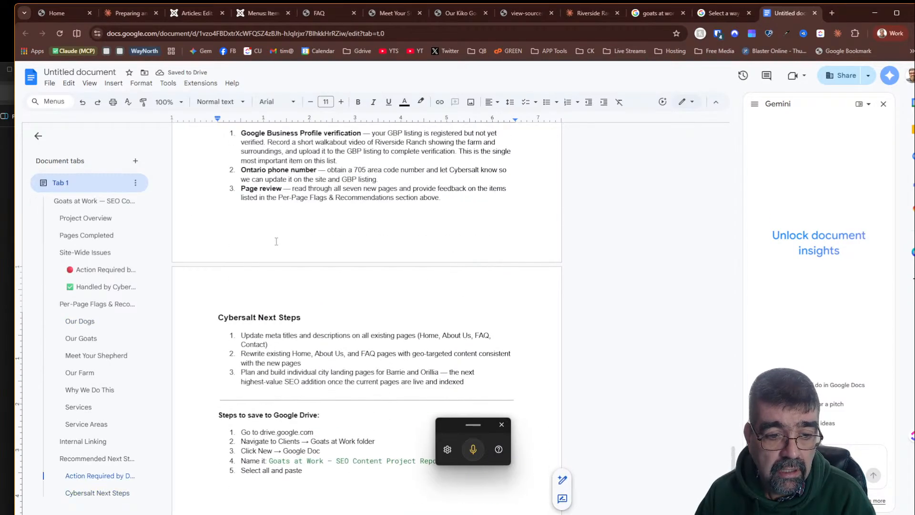
- Delete the Steps to save to Google Drive section at the end of the document
drag(228, 290, 338, 408)
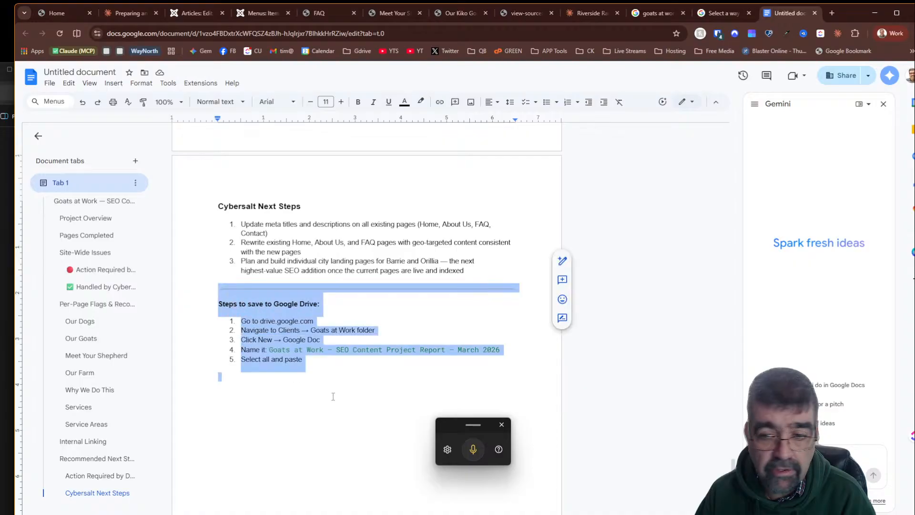
key(BackSpace)
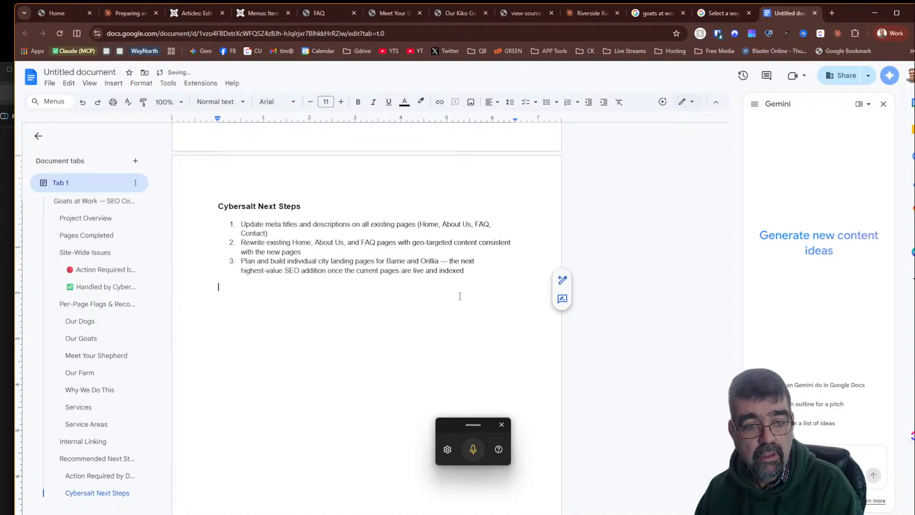
- Delete Claude's introductory sentence above the report title at the top of the document
scroll(725, 373, up, 20)
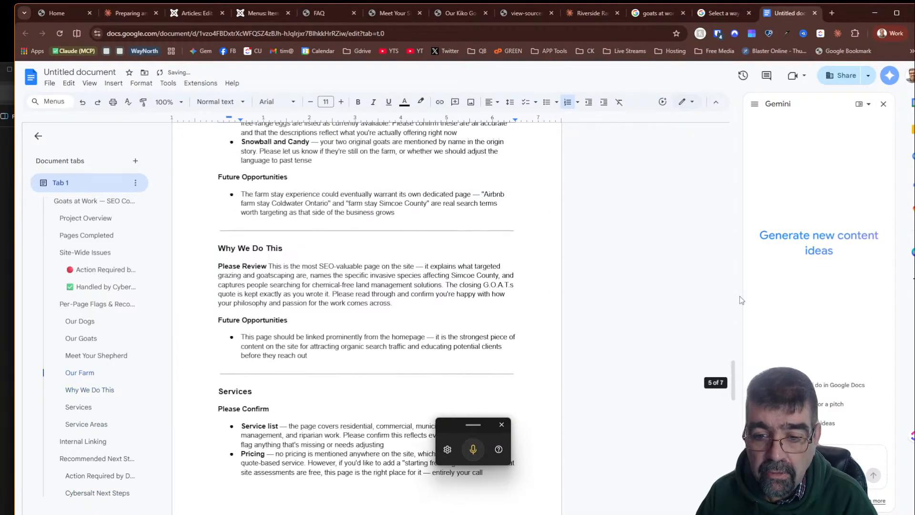
drag(733, 373, 736, 109)
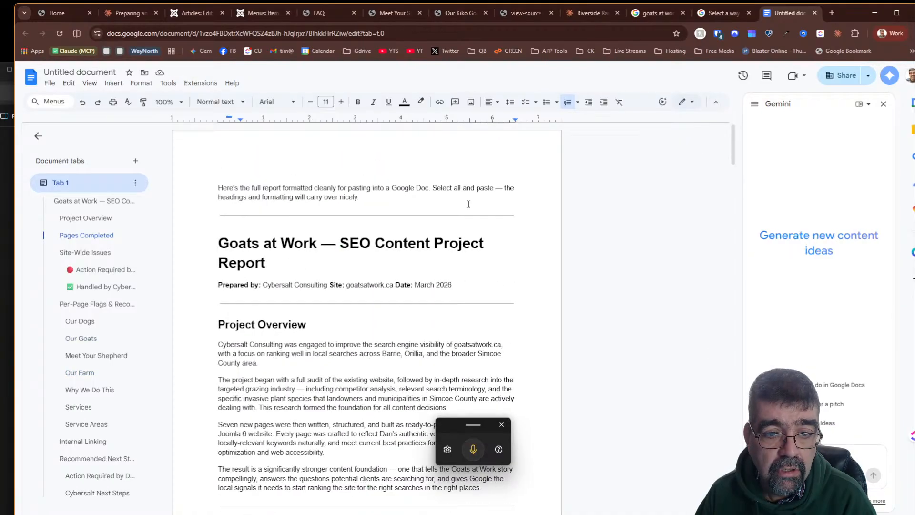
click(533, 213)
drag(534, 212, 218, 183)
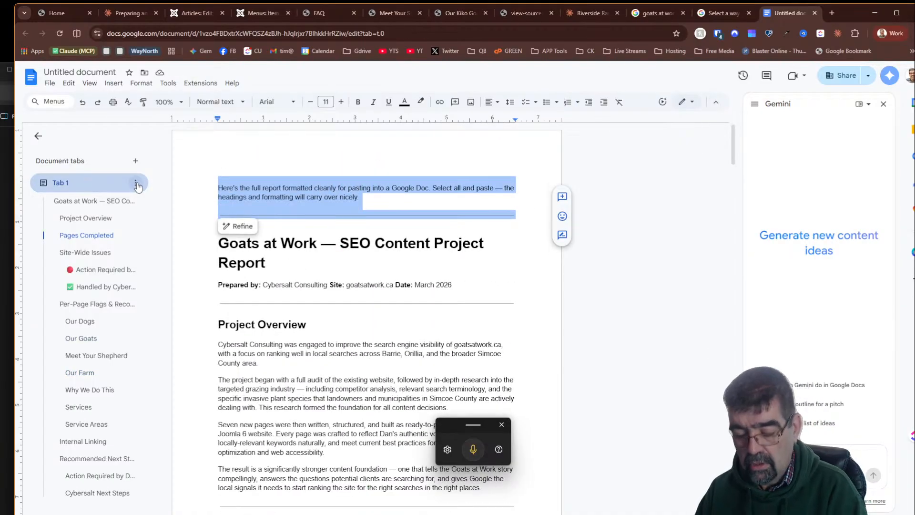
key(BackSpace)
key(Delete)
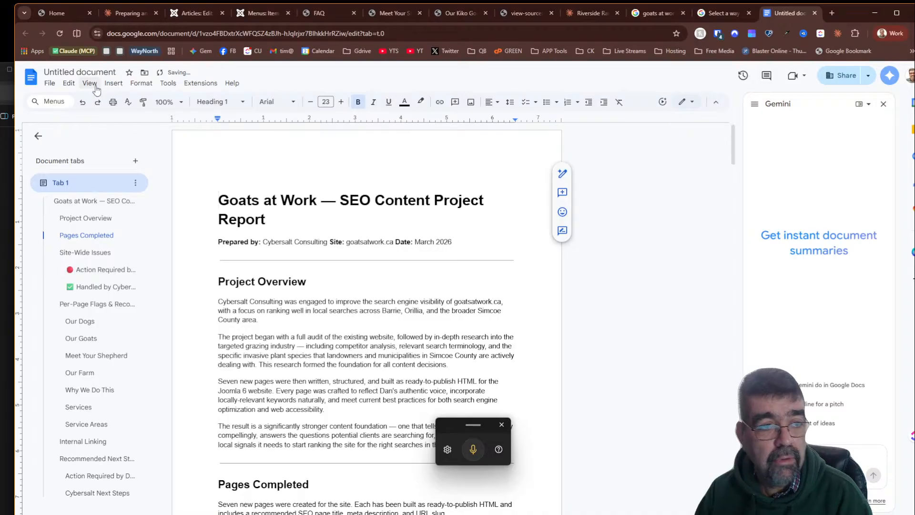
- Name the document Goats at Work — SEO Content Project Report
click(78, 71)
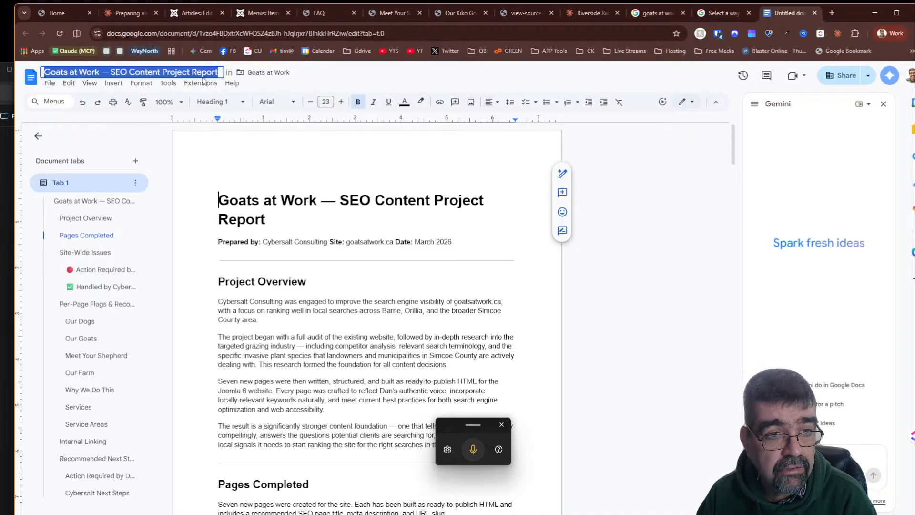
click(382, 301)
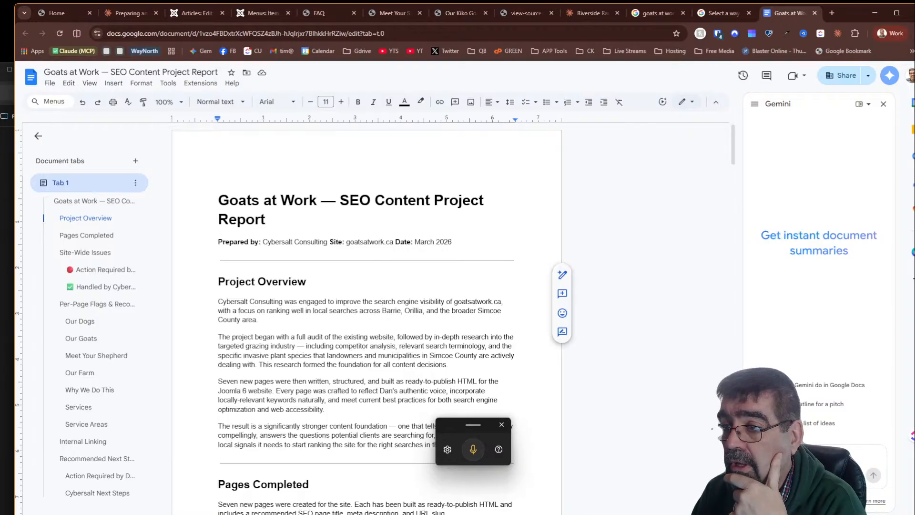
- Check the Goats at Work folder in Google Drive for the saved report, then return to the document
drag(914, 81, 484, 38)
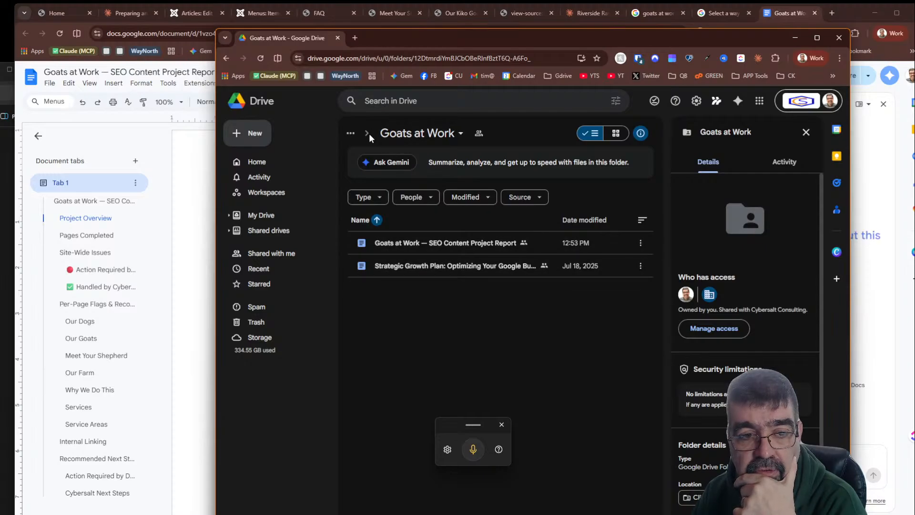
drag(462, 38, 914, 40)
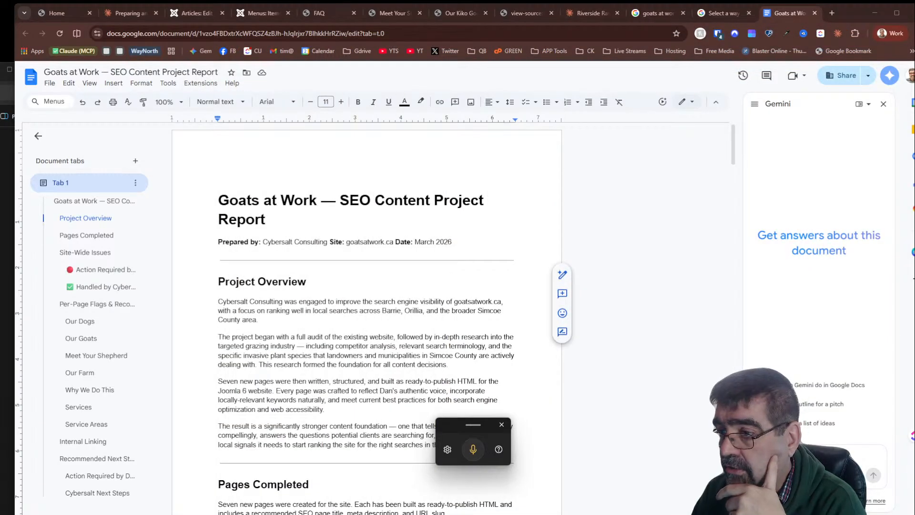
key(alt+Tab)
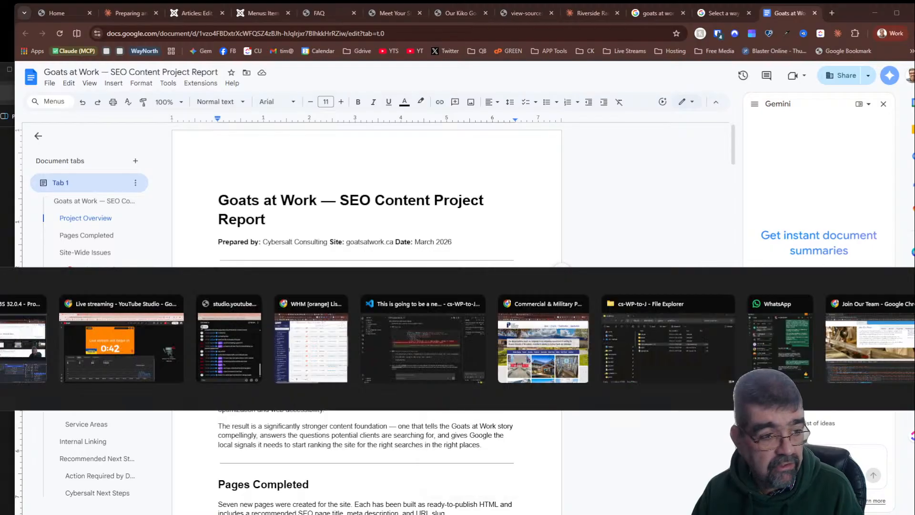
key(alt+Tab)
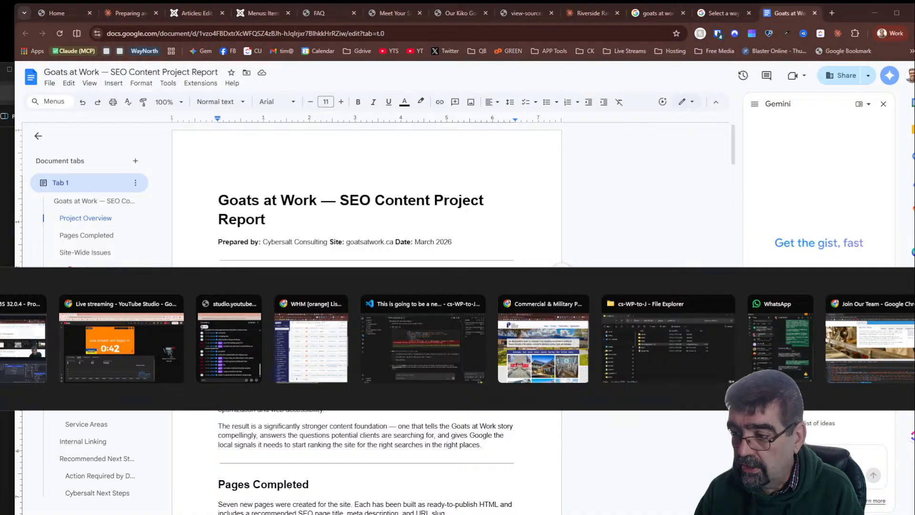
click(223, 300)
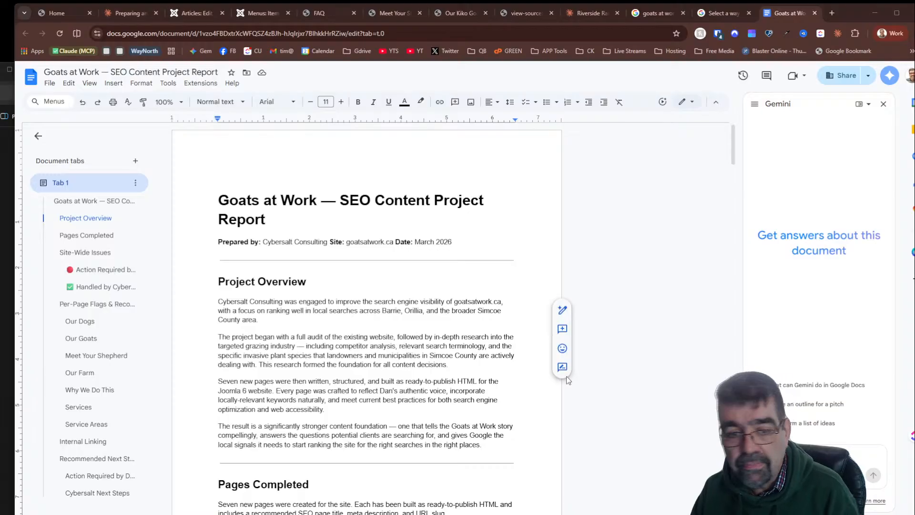
- Scroll through the finished report from top to bottom to review its contents
scroll(427, 244, down, 10)
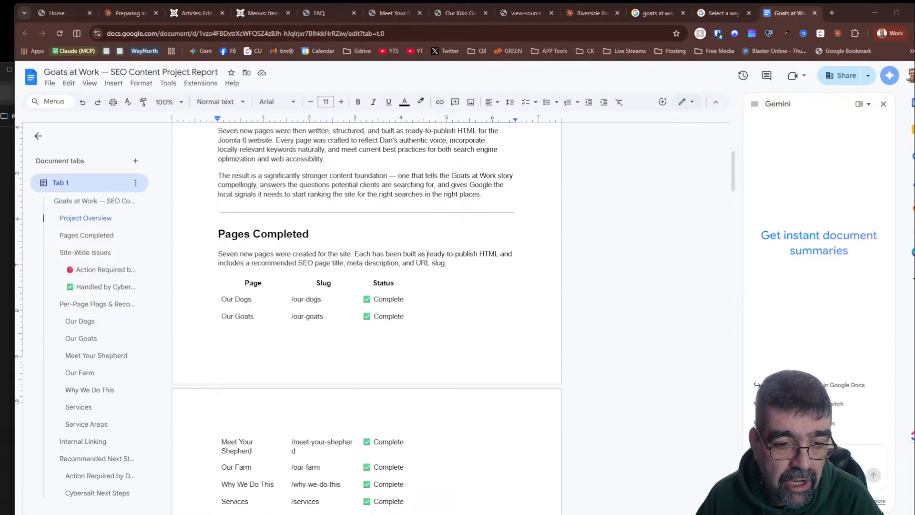
scroll(427, 254, up, 5)
scroll(427, 254, up, 5)
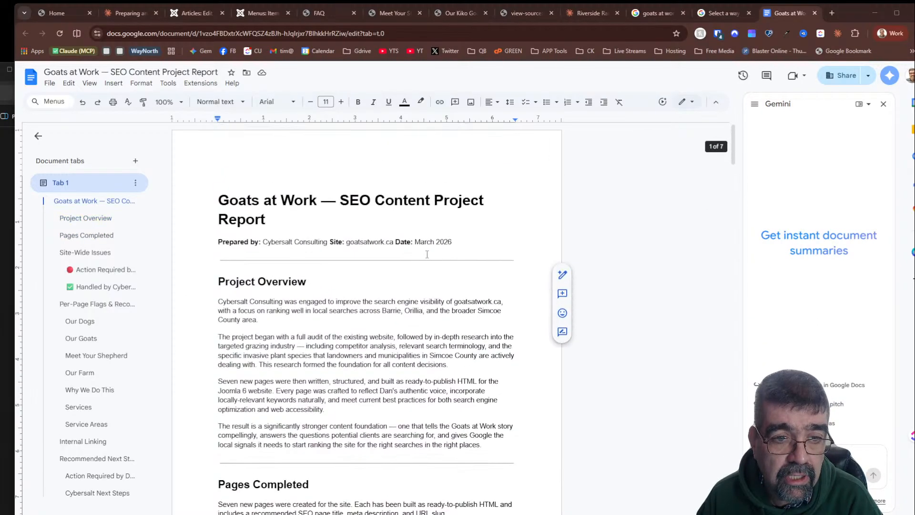
scroll(427, 254, down, 20)
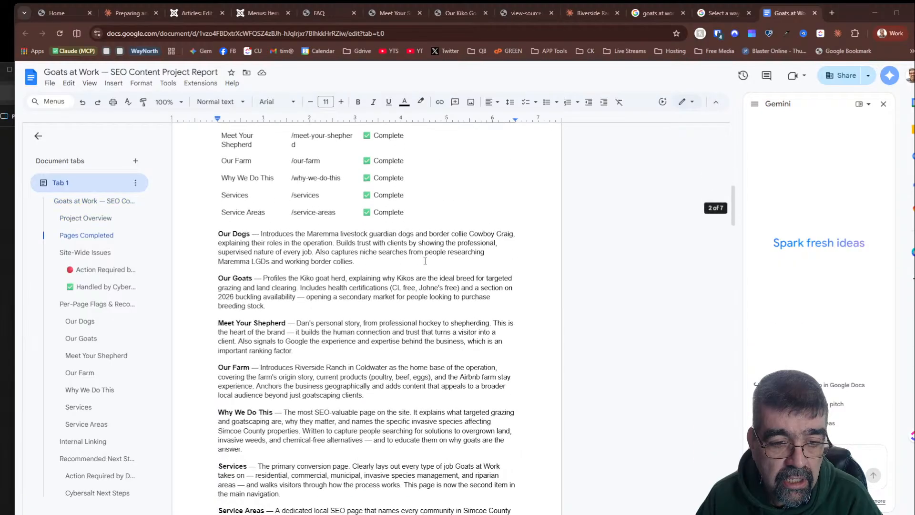
scroll(423, 263, down, 15)
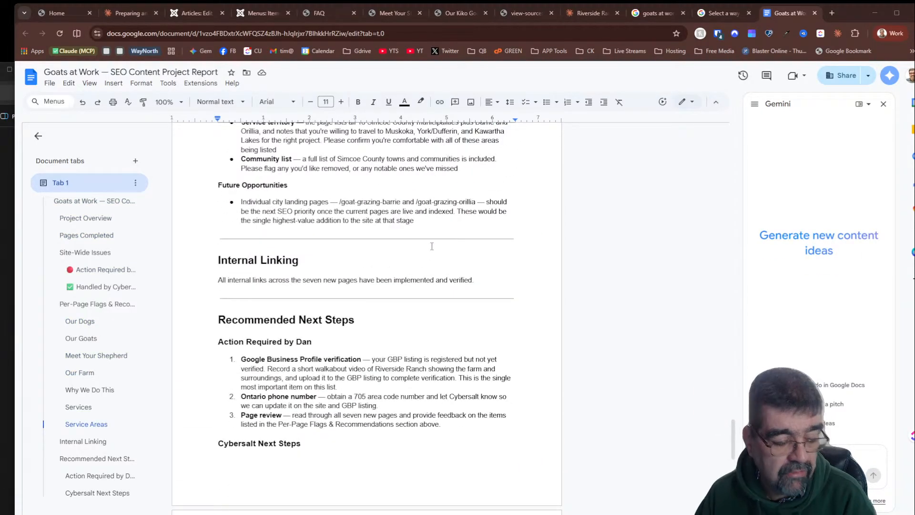
scroll(395, 364, down, 7)
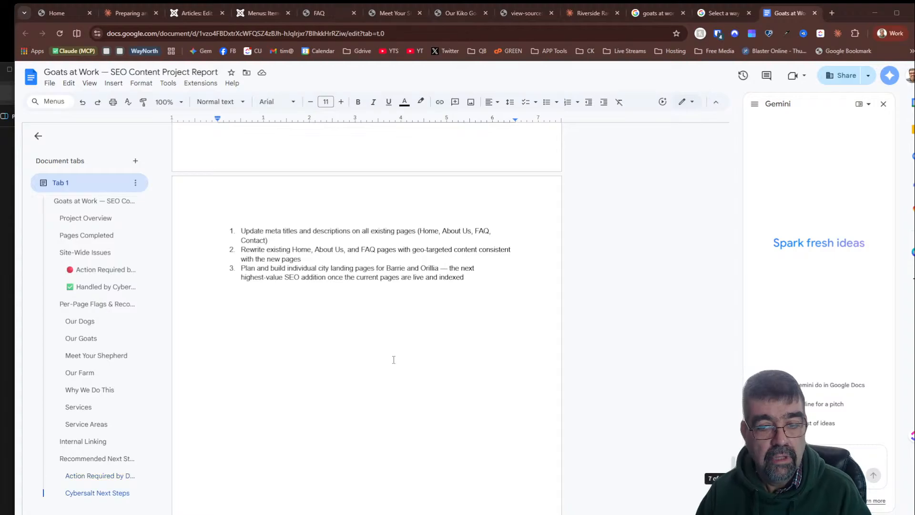
scroll(394, 359, up, 20)
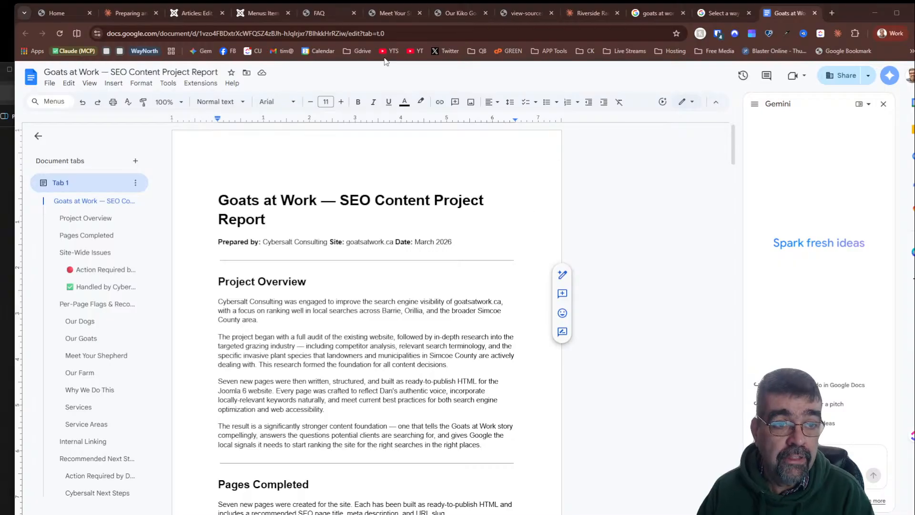
- Ask Claude: Review this work and compile what is important for the next time I am doing seo work for a client
click(133, 14)
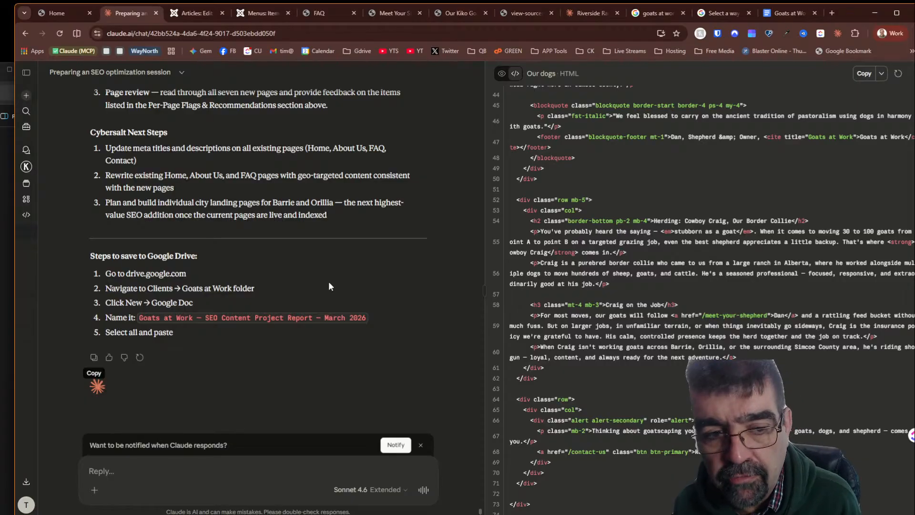
click(214, 478)
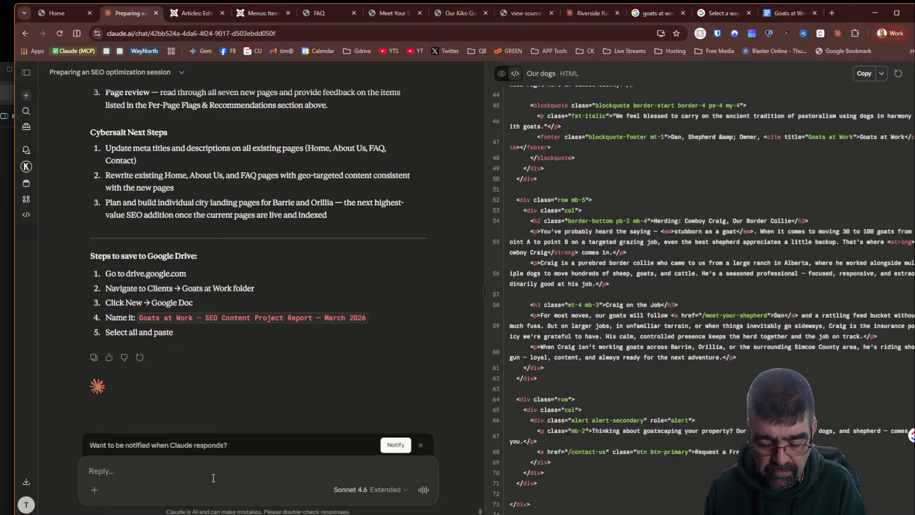
text(We)
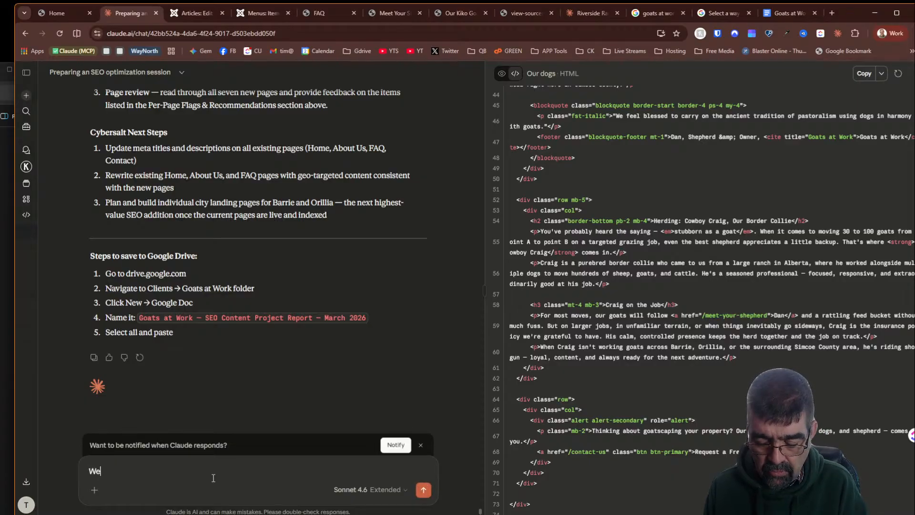
key(BackSpace)
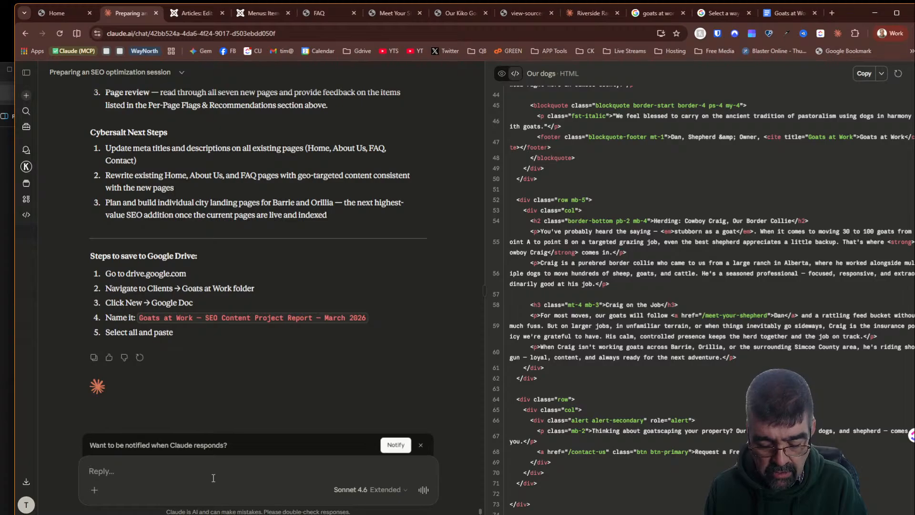
text(REvei)
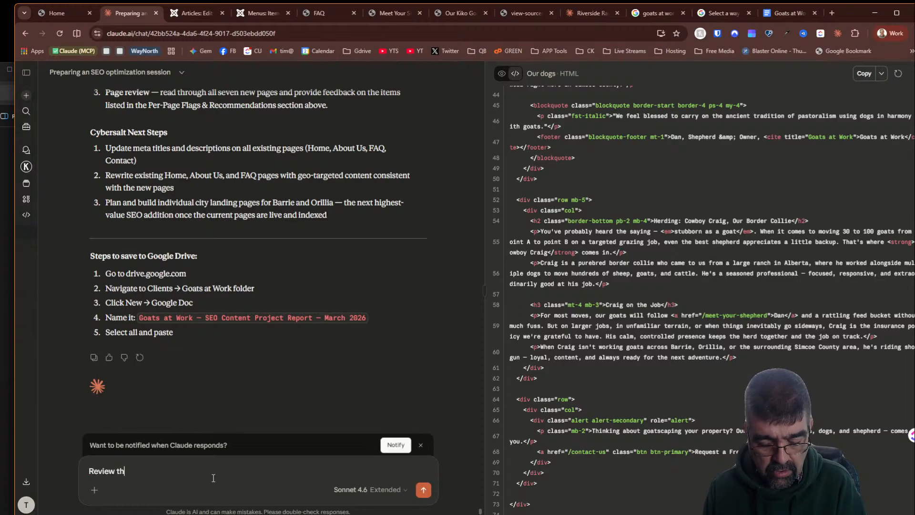
text(w this work and compile a list of)
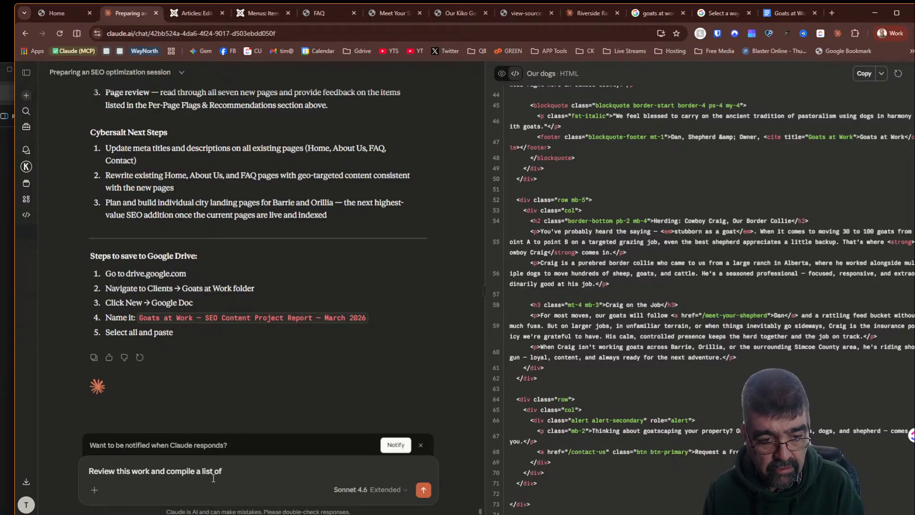
key(BackSpace)
key(BackSpace)
key(BackSpace)
key(BackSpace)
key(BackSpace)
key(BackSpace)
key(BackSpace)
key(BackSpace)
text(what i)
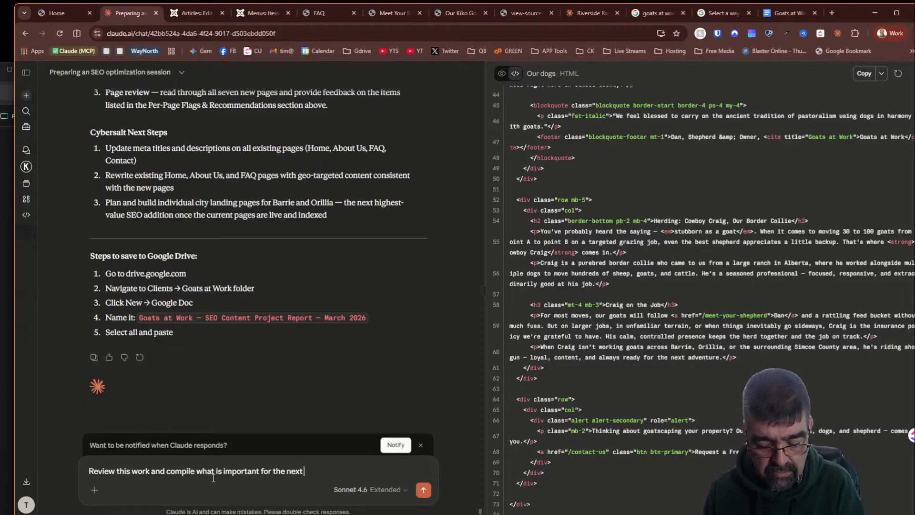
key(BackSpace)
text(time)
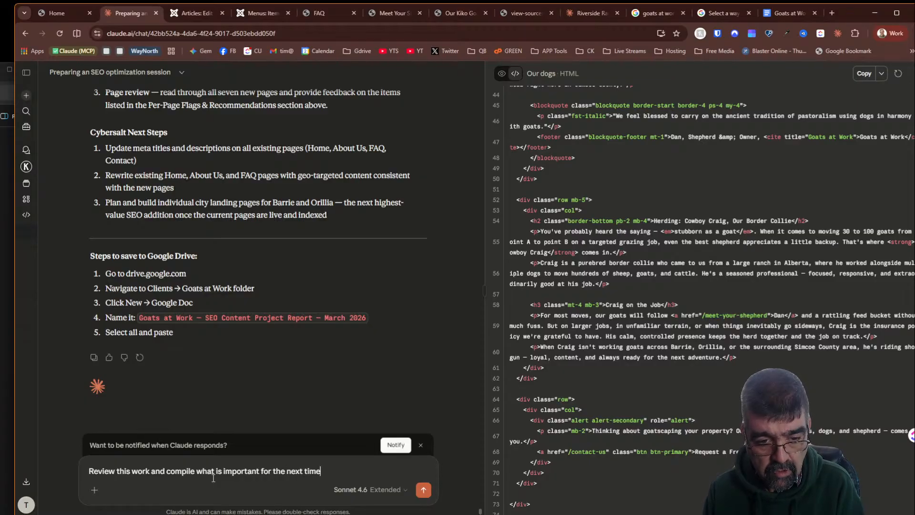
text( I am)
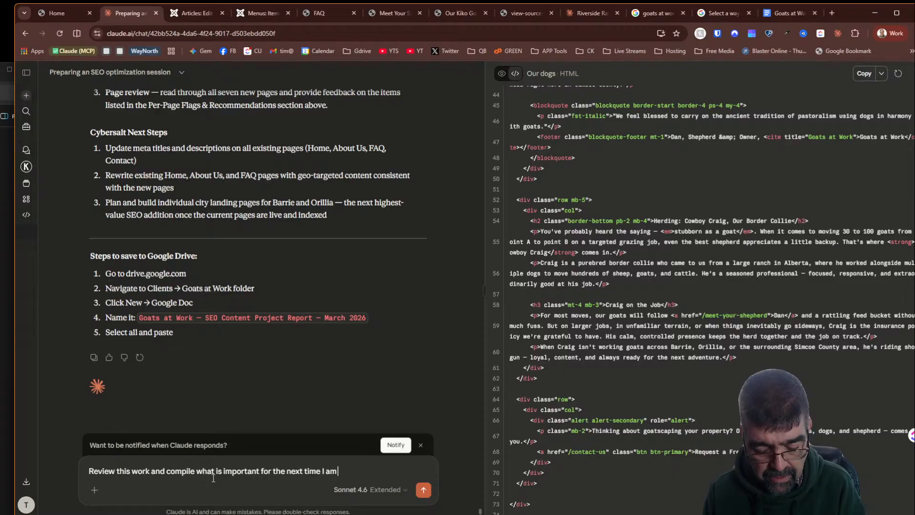
text( wor)
key(BackSpace)
key(BackSpace)
key(BackSpace)
key(BackSpace)
key(BackSpace)
key(BackSpace)
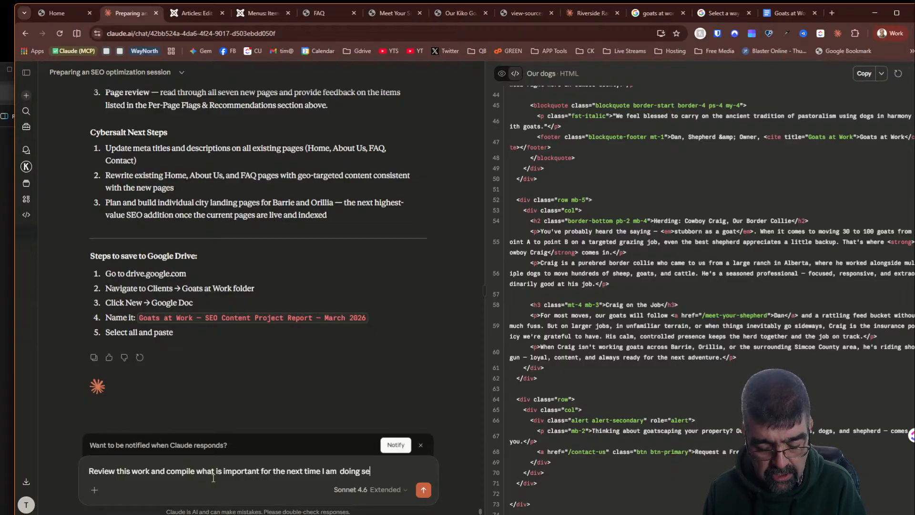
text(work for)
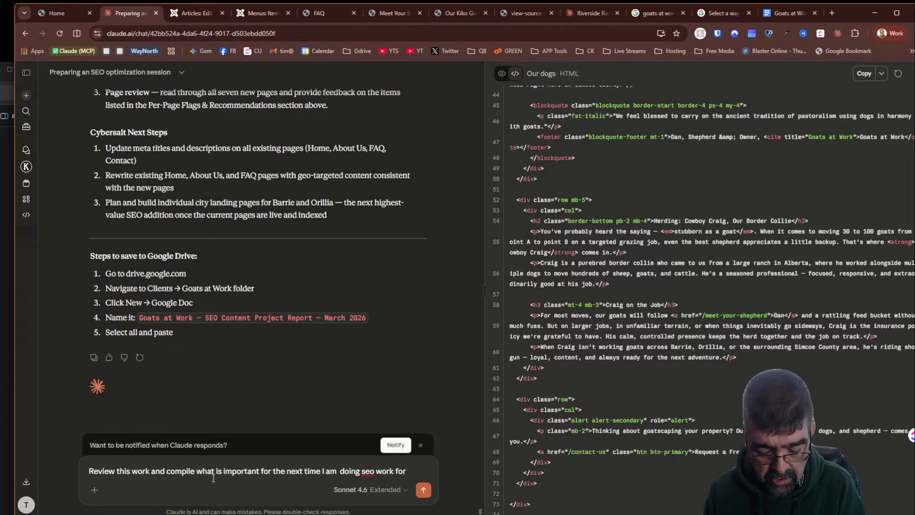
text( a cleint)
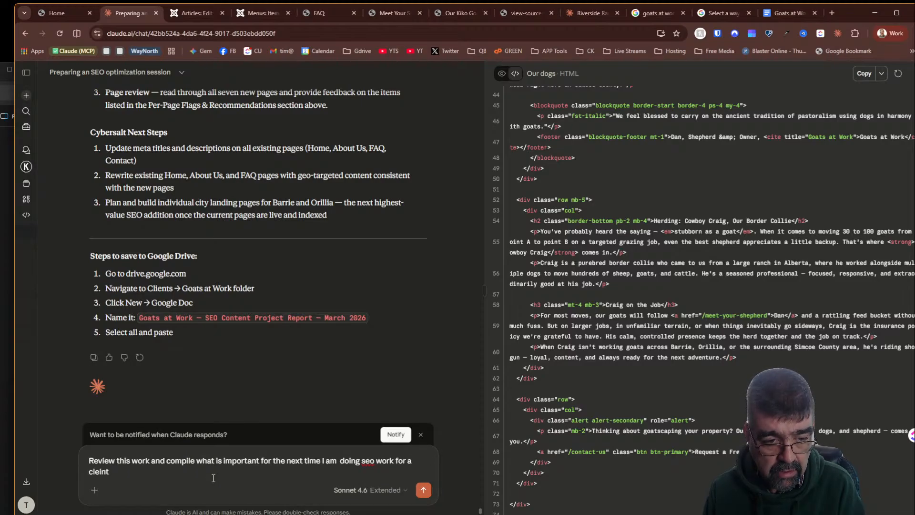
key(BackSpace)
key(BackSpace)
key(BackSpace)
key(BackSpace)
text(ient)
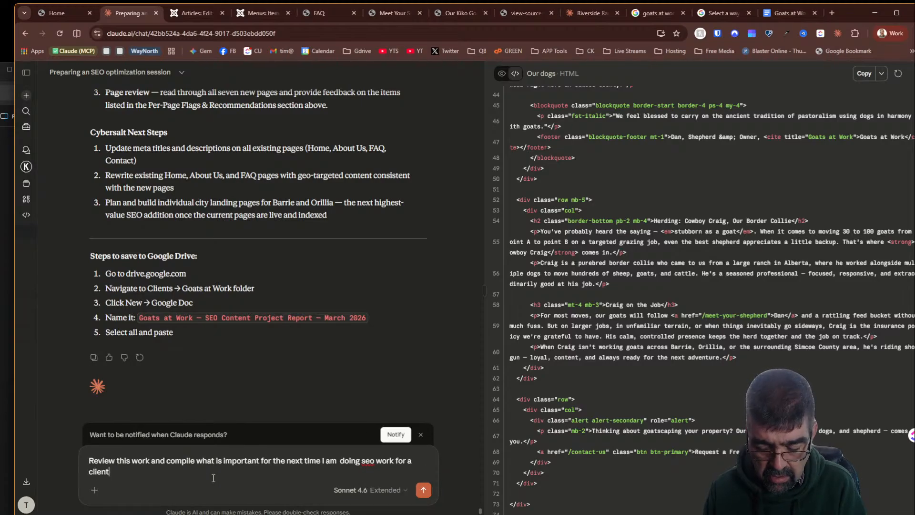
key(Return)
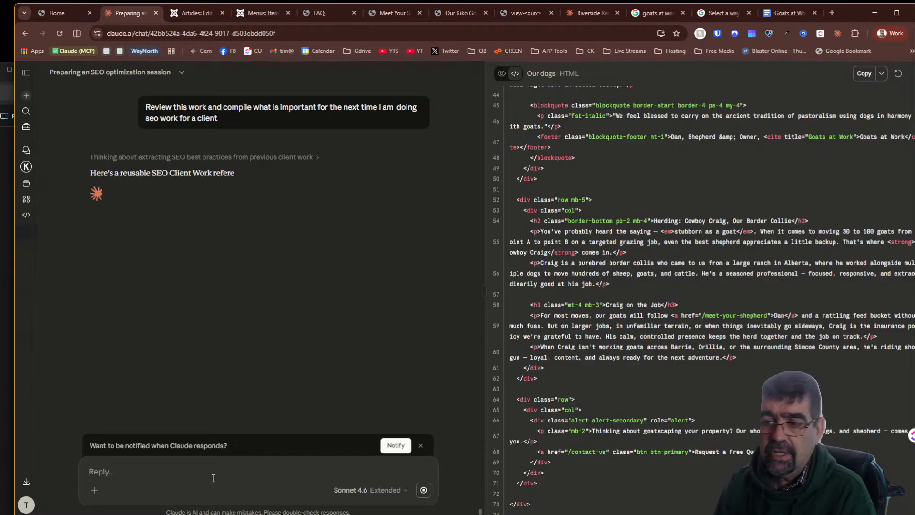
- Open the Claude Skills folder in Google Drive to check its contents, then return to the Claude chat
drag(914, 109, 342, 23)
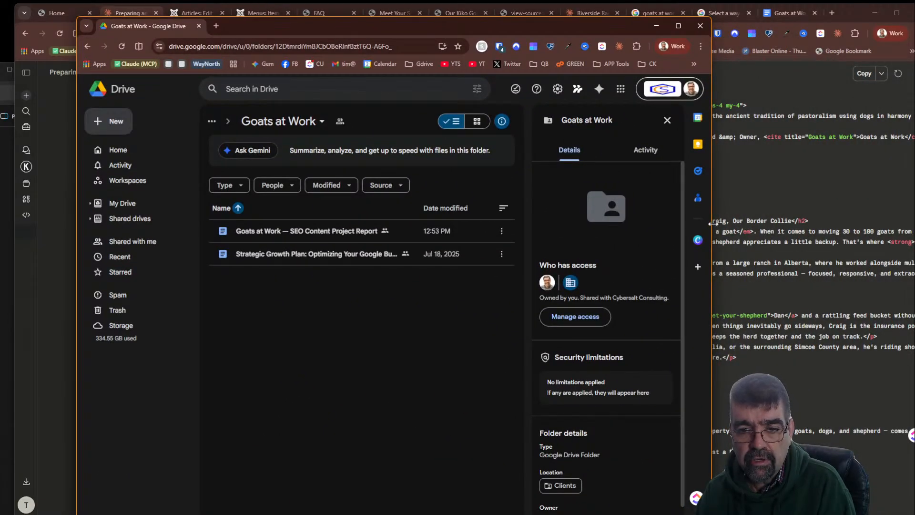
drag(713, 223, 914, 223)
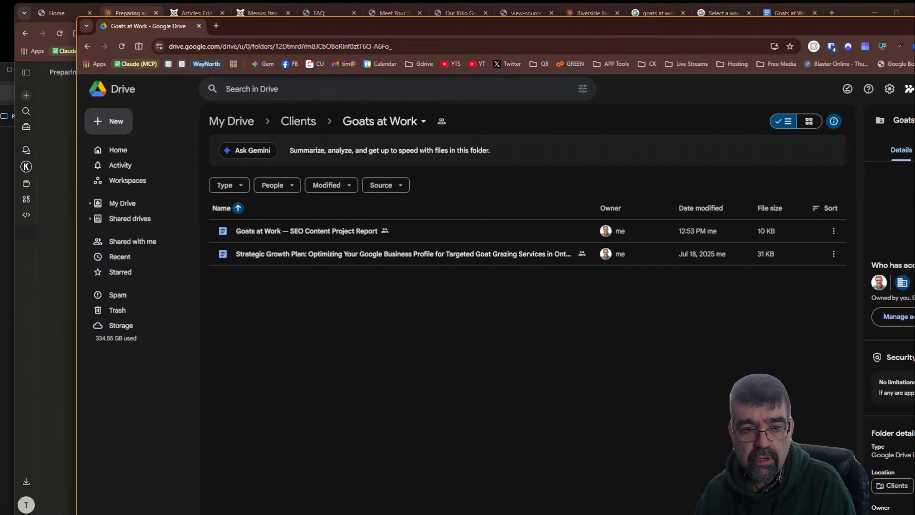
click(288, 125)
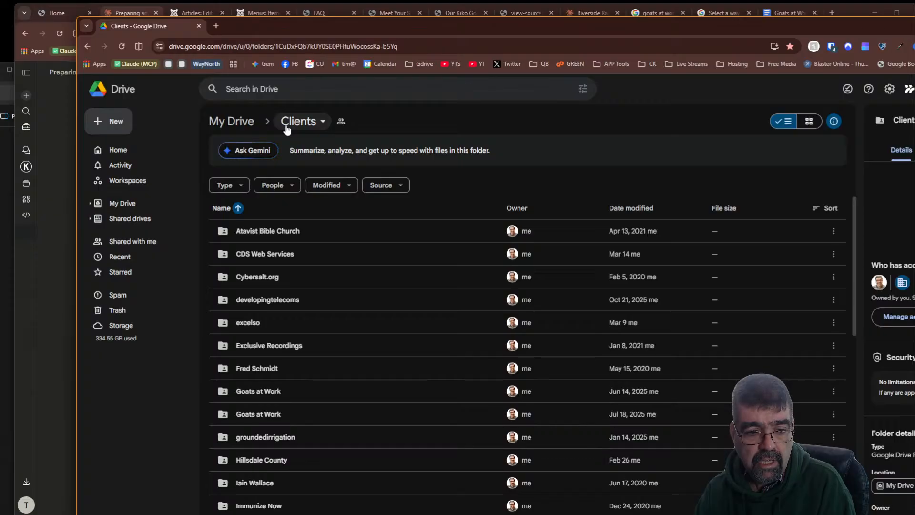
click(240, 123)
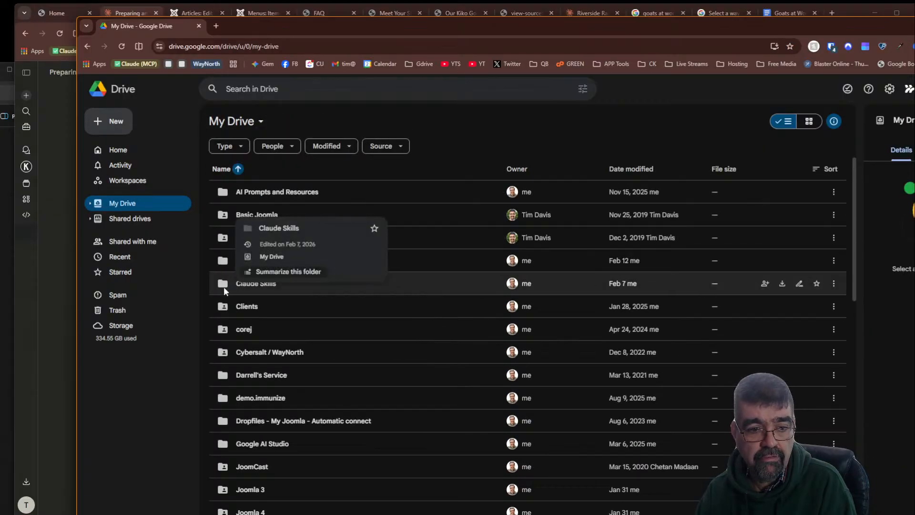
double_click(224, 286)
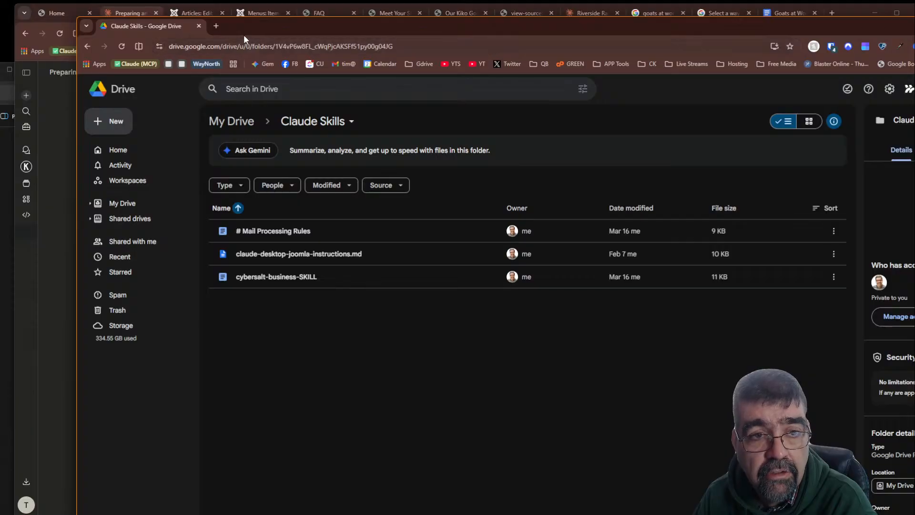
drag(244, 35, 914, 76)
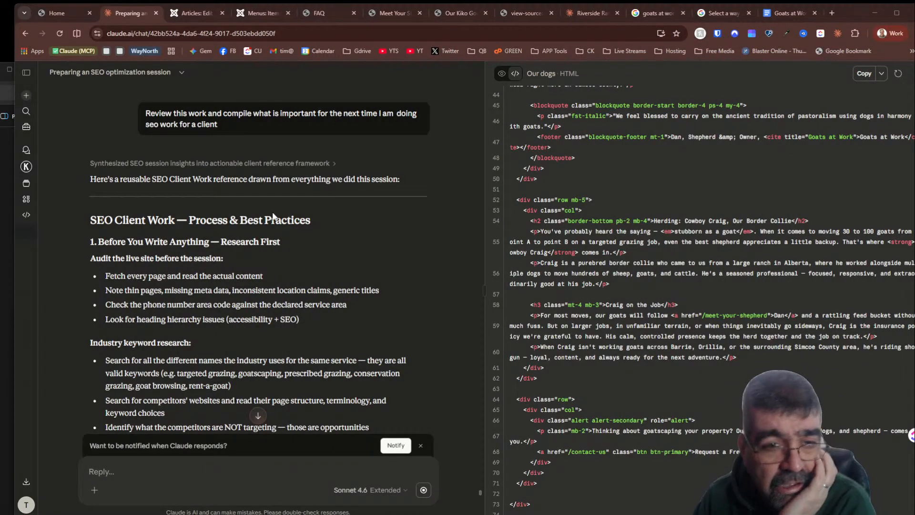
- Read through Claude's SEO Client Work reference from top to bottom
scroll(277, 201, down, 7)
scroll(278, 172, down, 6)
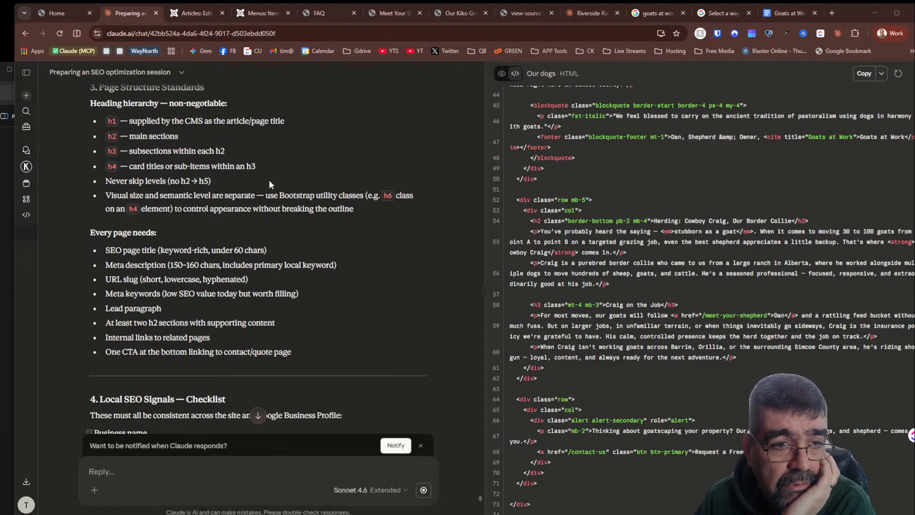
scroll(269, 180, down, 5)
scroll(267, 179, up, 5)
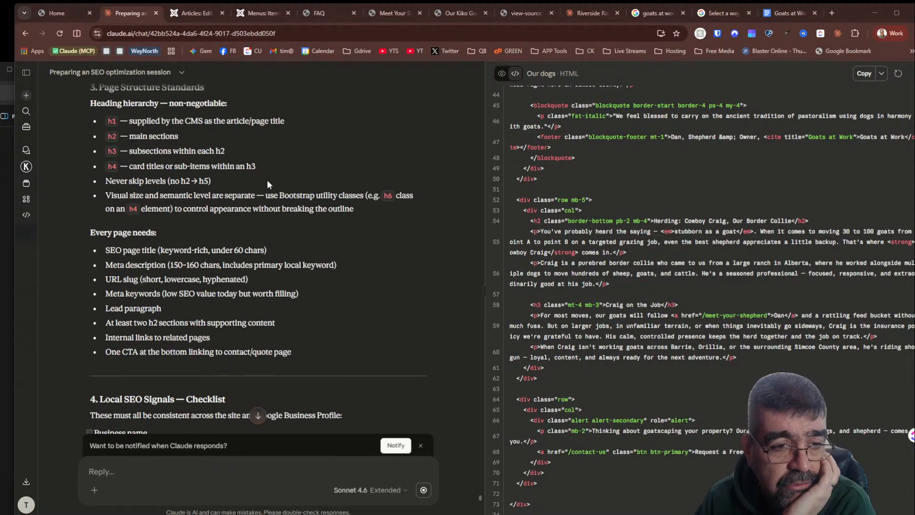
scroll(152, 176, up, 3)
scroll(151, 176, down, 5)
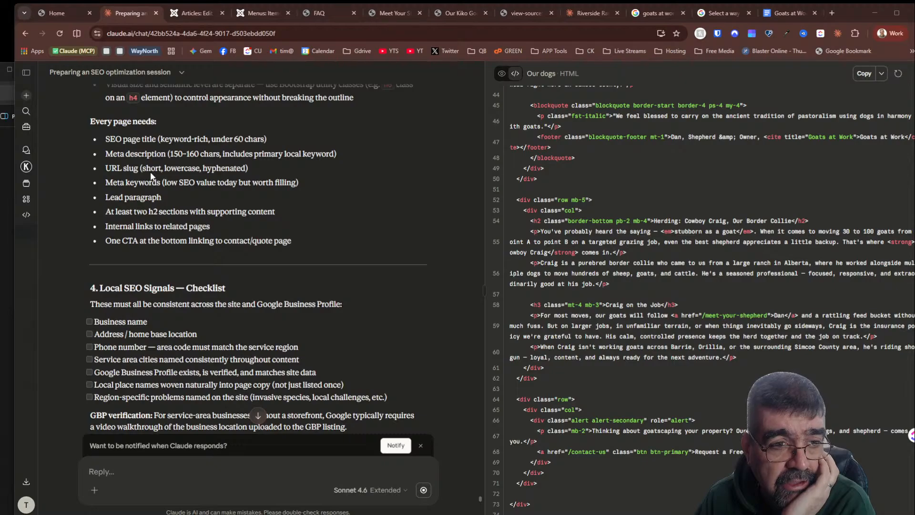
scroll(293, 183, down, 2)
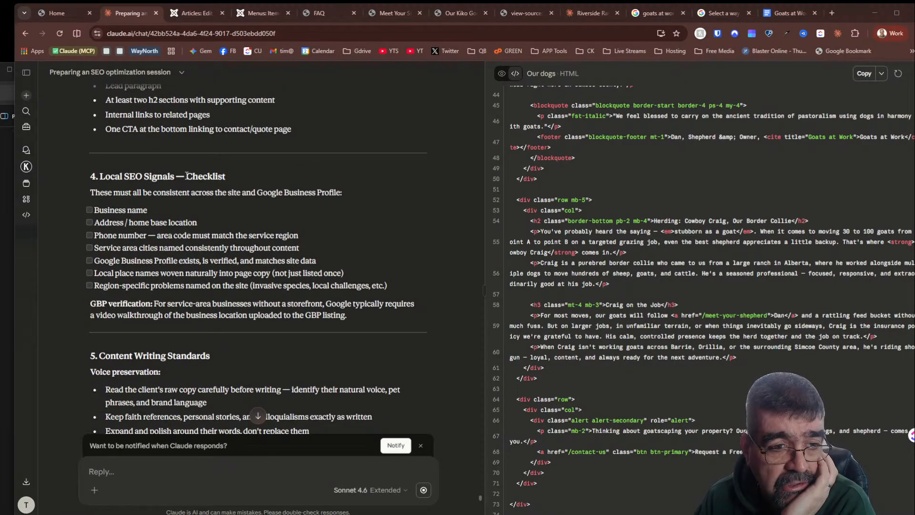
scroll(186, 175, down, 11)
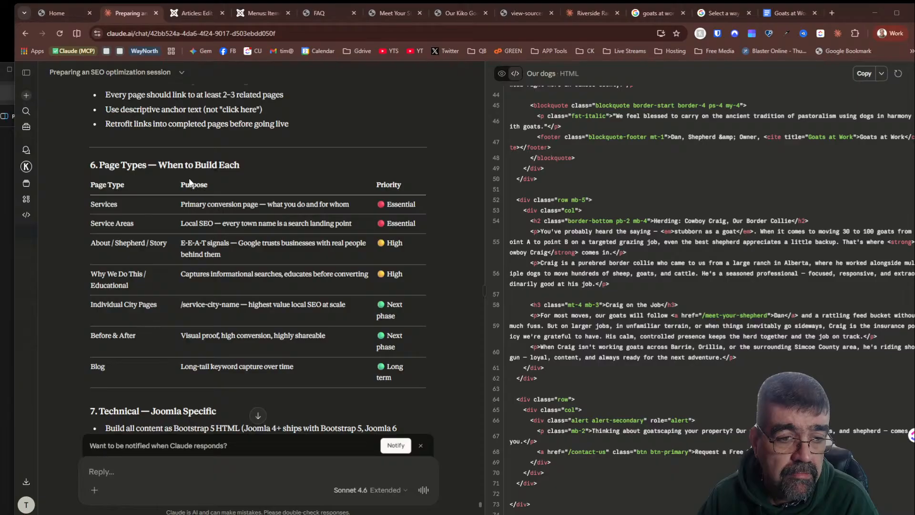
scroll(189, 181, down, 2)
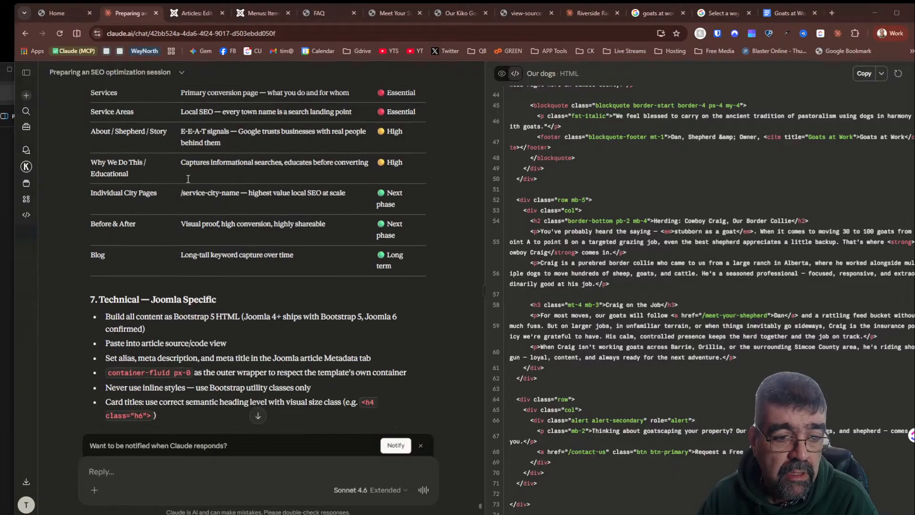
scroll(188, 179, down, 2)
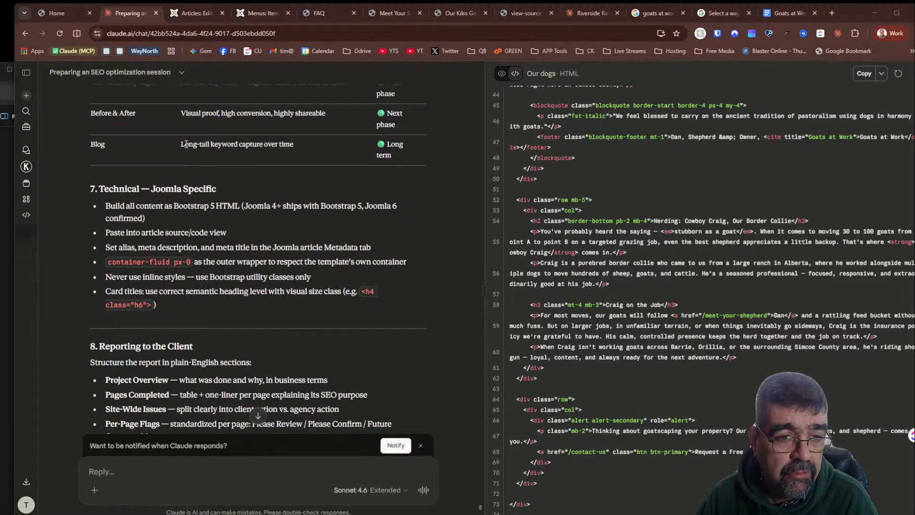
scroll(167, 247, up, 4)
scroll(210, 191, down, 6)
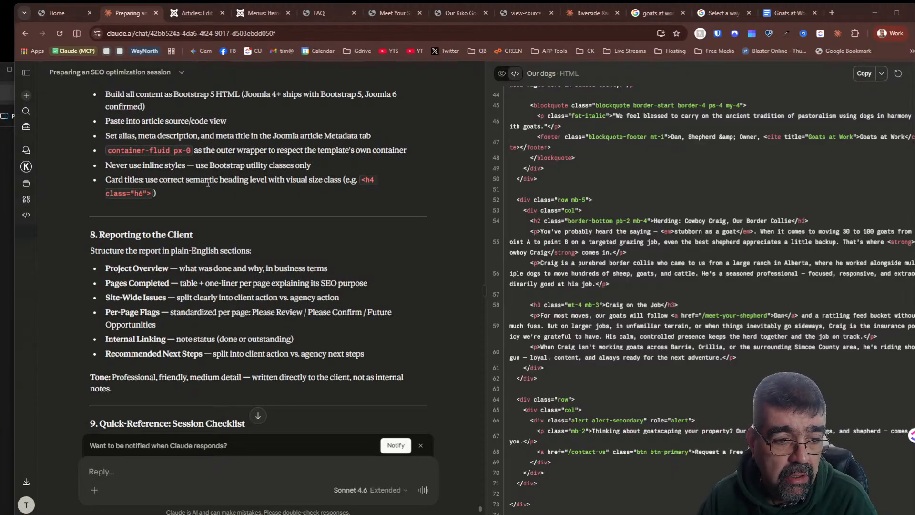
scroll(208, 183, down, 4)
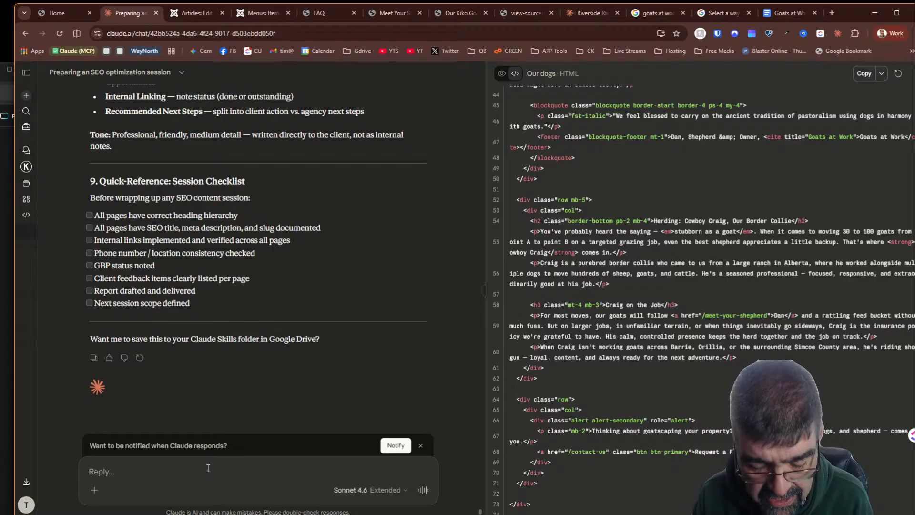
- Reply yes to saving the reference in the Claude Skills folder, then stop Claude's markdown response
text(yes)
key(Return)
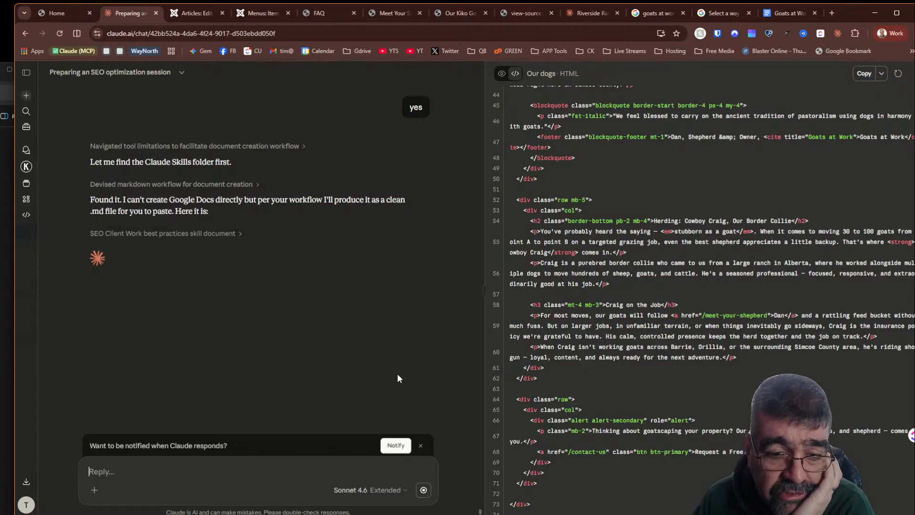
click(423, 490)
click(246, 478)
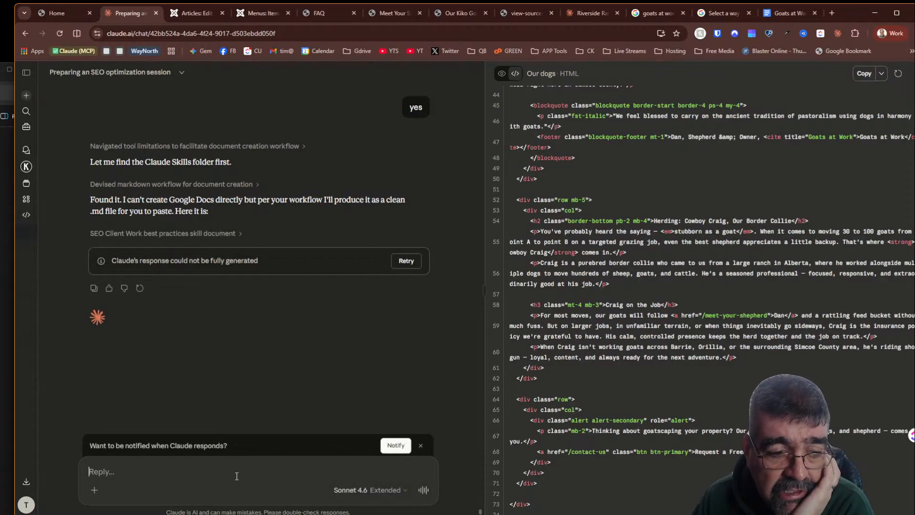
- Tell Claude: not an md file - you hav problems finding md files when searchign - do a doc
text(not an)
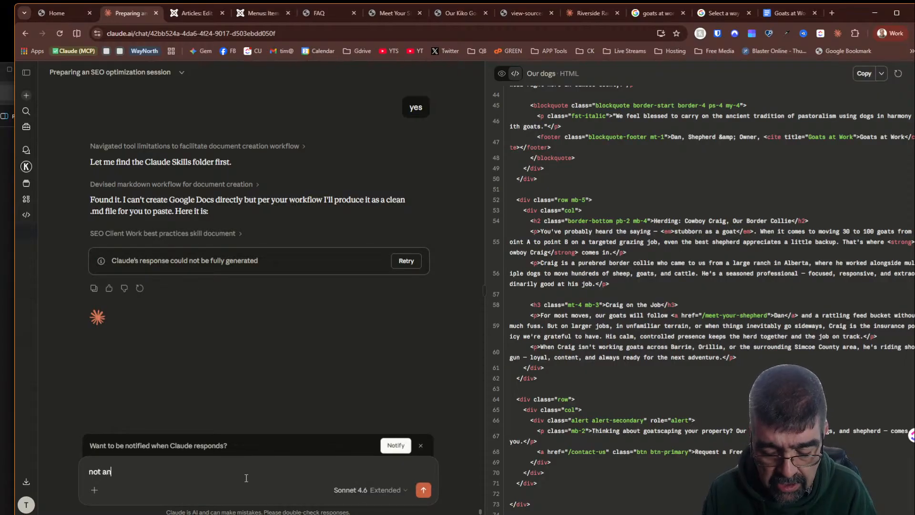
text( md file y)
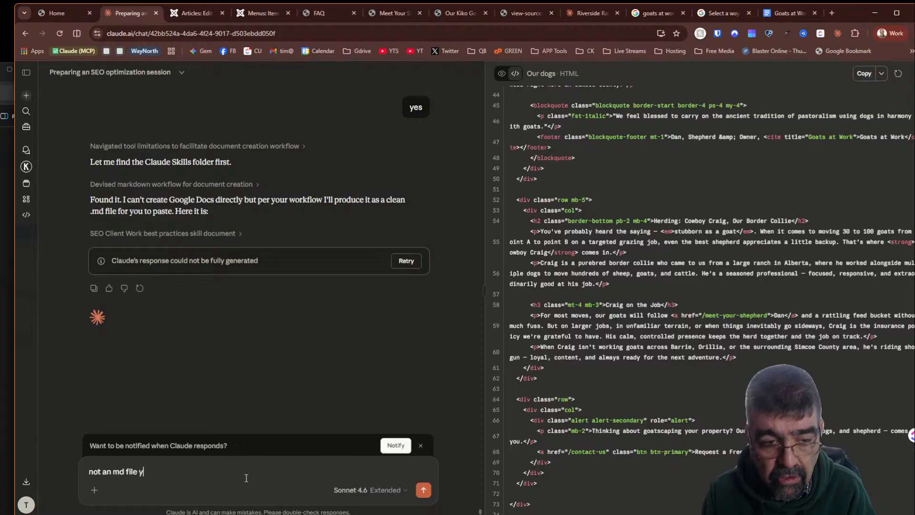
text(ou)
key(BackSpace)
key(BackSpace)
key(BackSpace)
key(BackSpace)
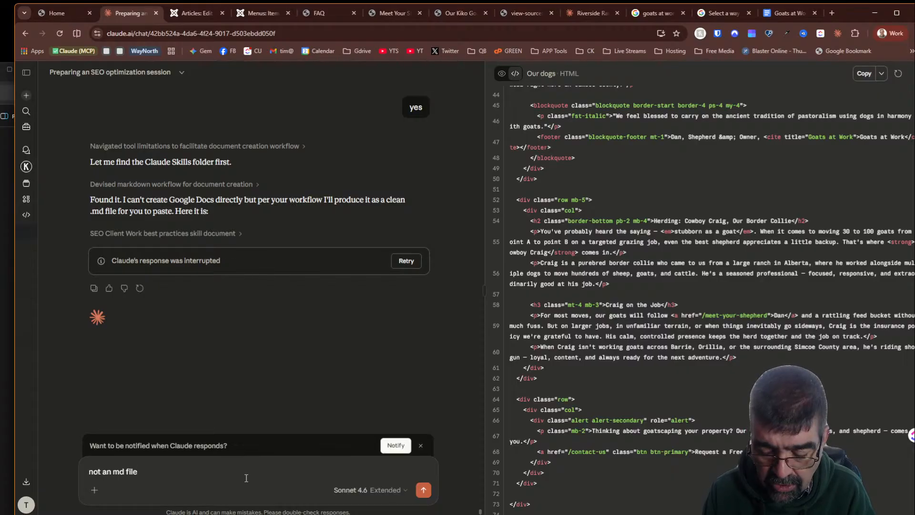
text(- y)
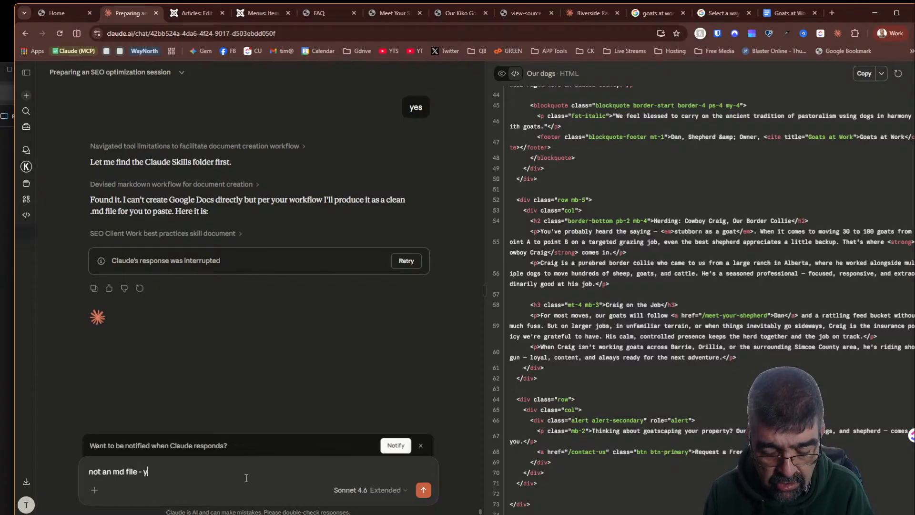
text(ou hav problems fin)
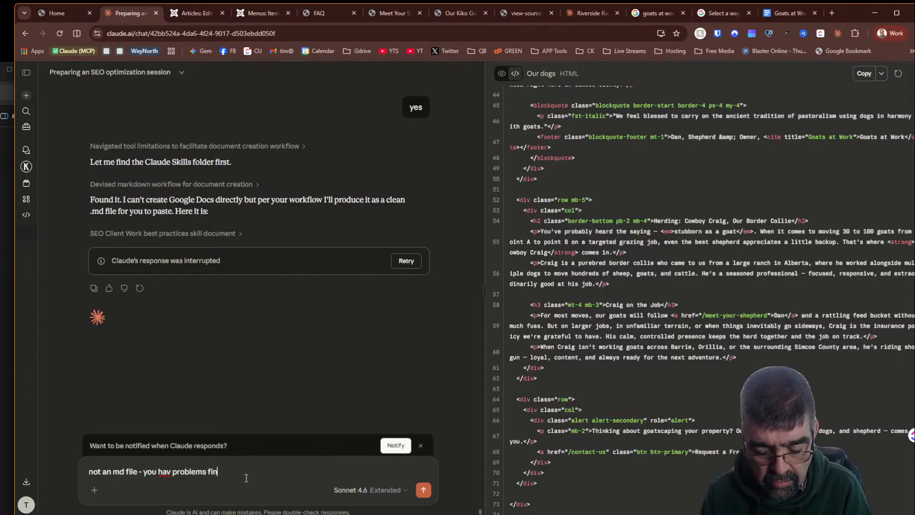
text(ding md files wh)
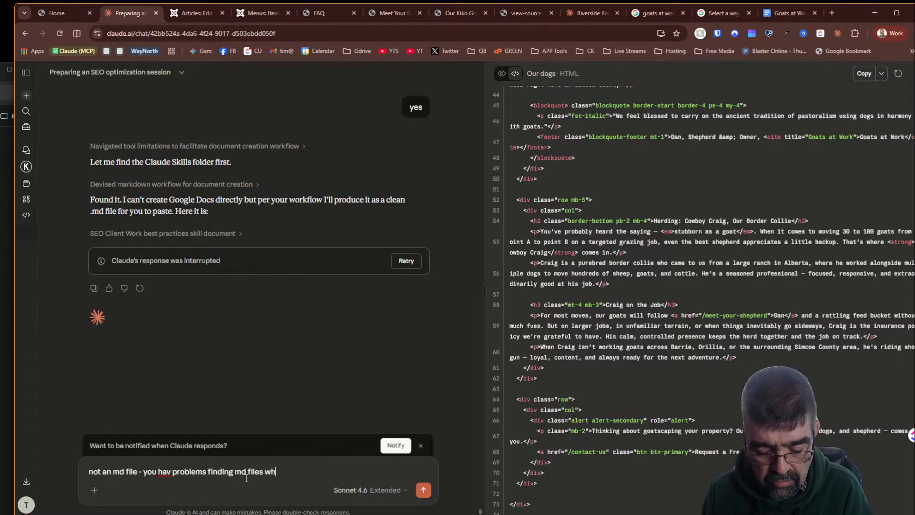
text(en searchign - do)
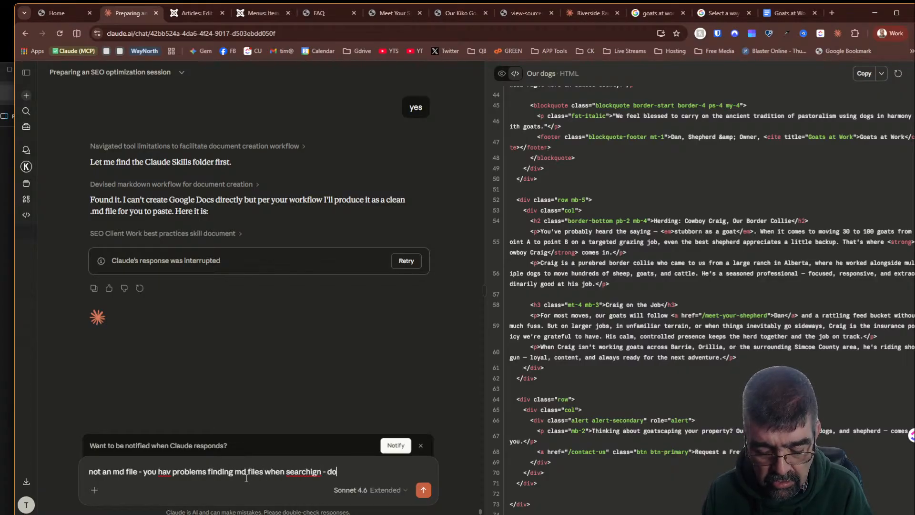
text( a doc)
key(Return)
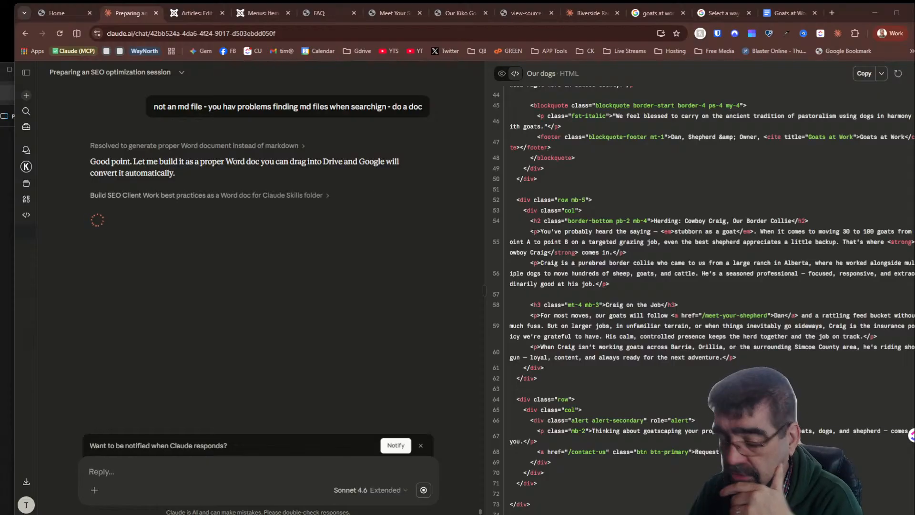
- Switch to another open application
key(alt+Tab)
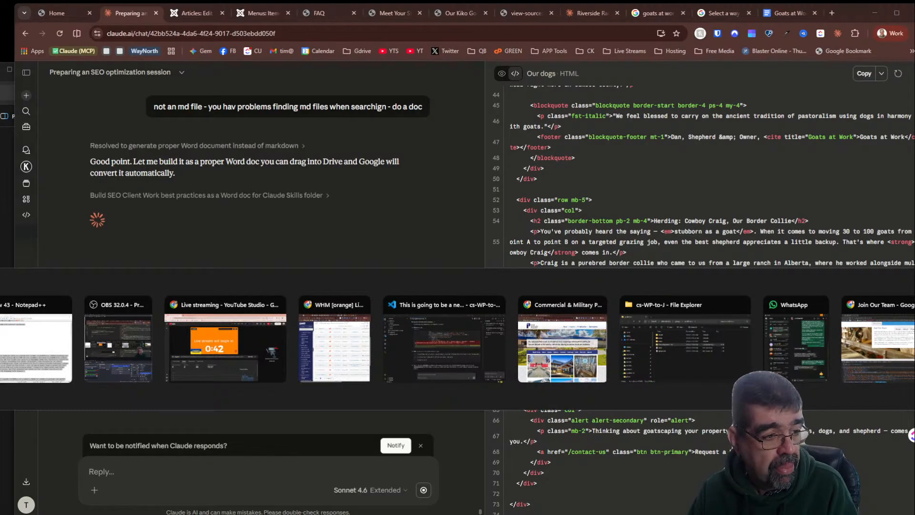
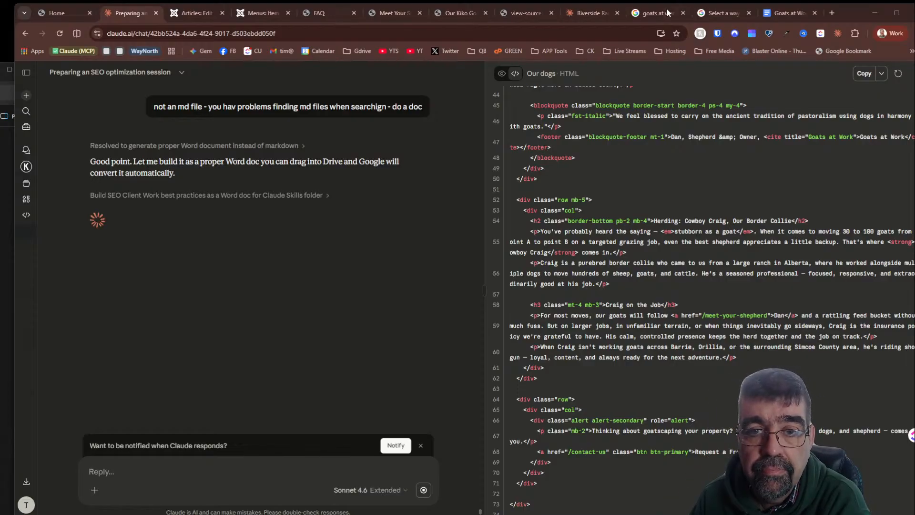
- Start a fresh Claude chat page and open Settings from the account menu, scrolling through the General settings
click(585, 13)
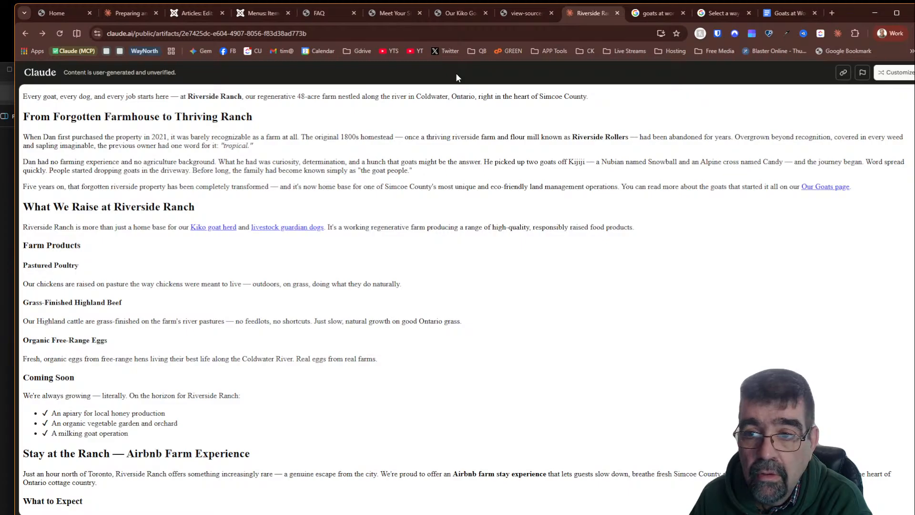
click(905, 75)
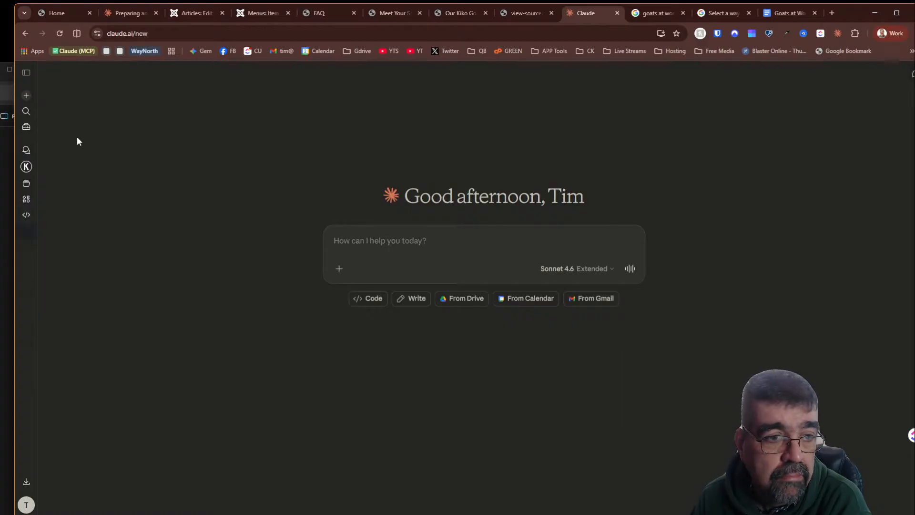
click(27, 73)
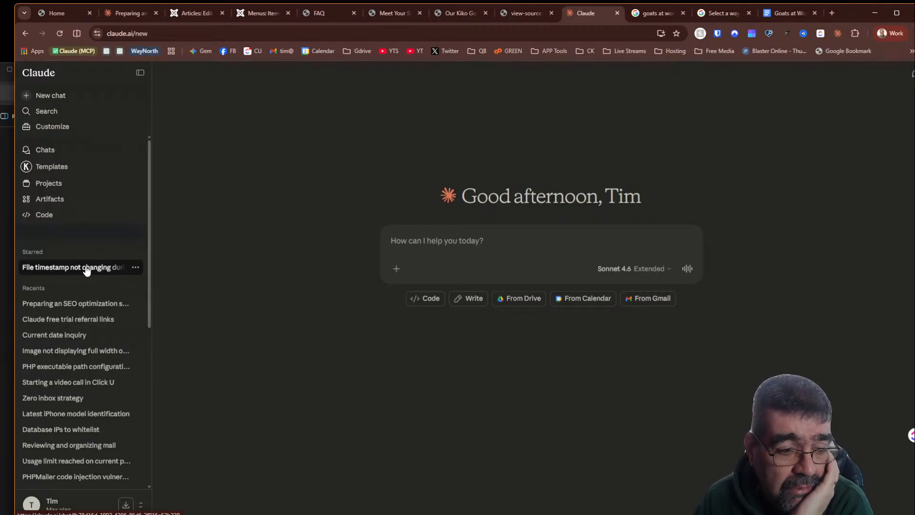
scroll(86, 268, down, 6)
click(49, 504)
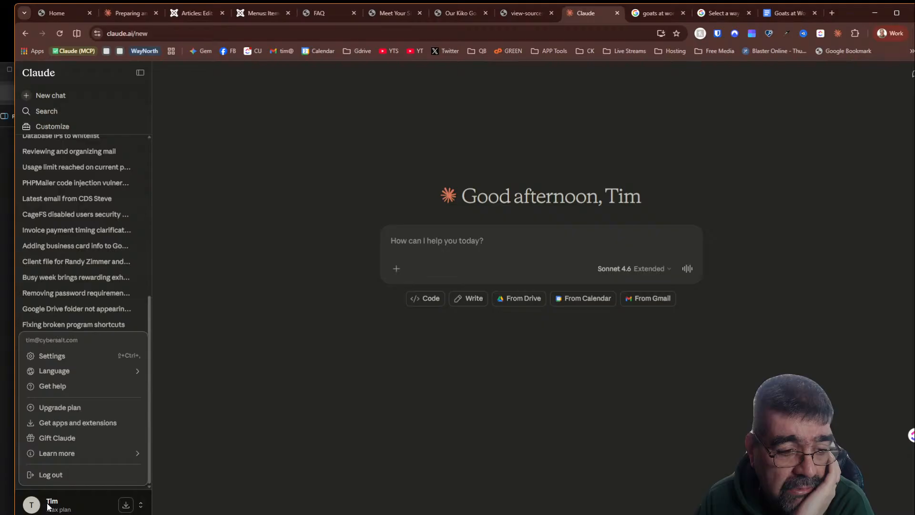
mouse_move(60, 451)
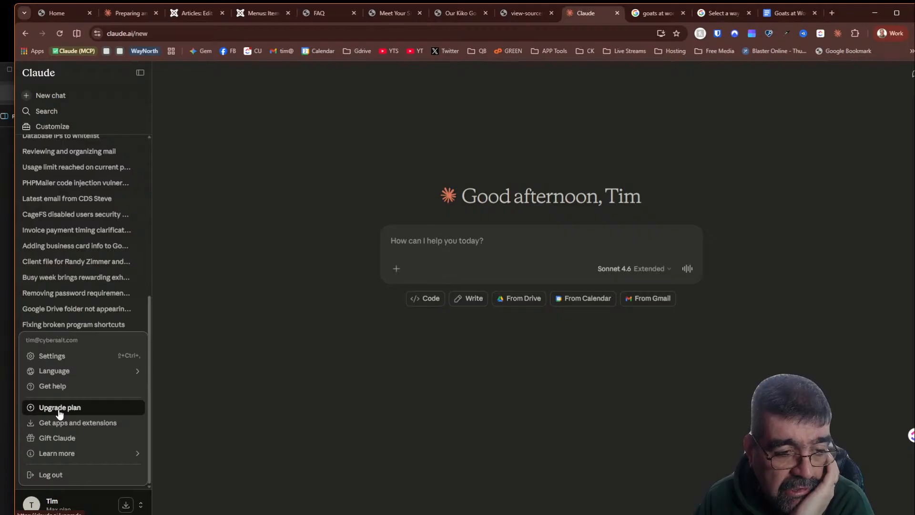
click(65, 357)
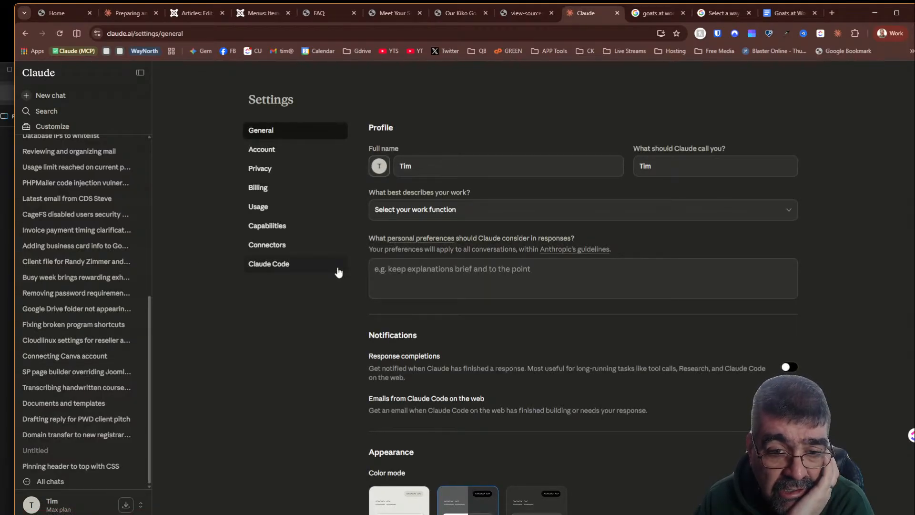
scroll(710, 341, down, 3)
scroll(709, 337, down, 3)
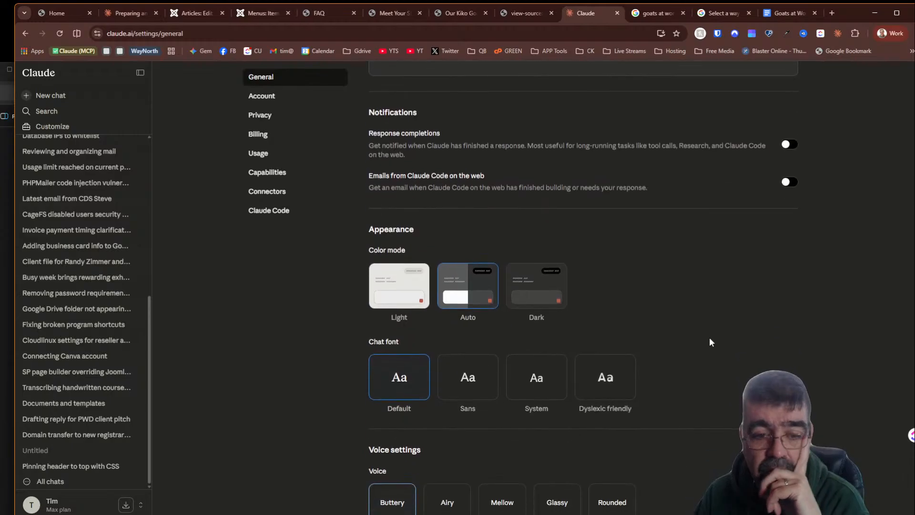
scroll(706, 355, up, 5)
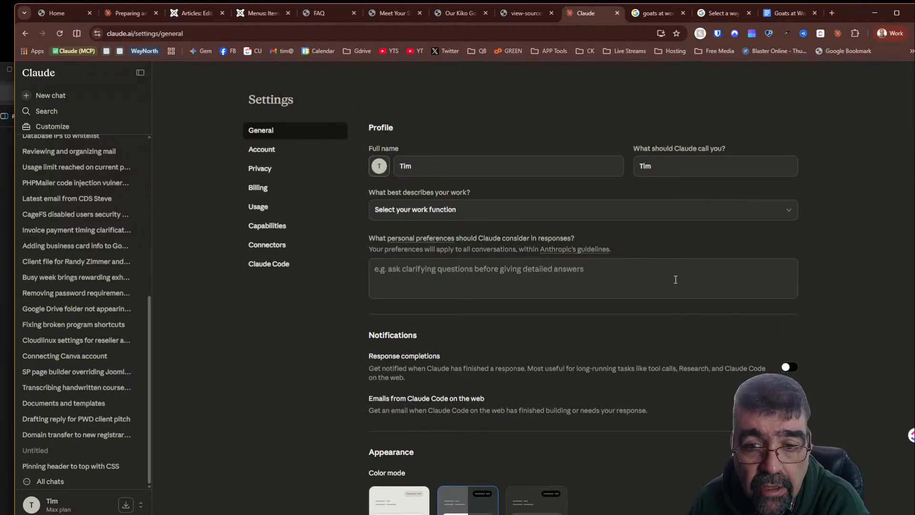
- Browse the Account, Privacy, Billing, Usage and Capabilities settings pages, scrolling through the Capabilities options
click(270, 149)
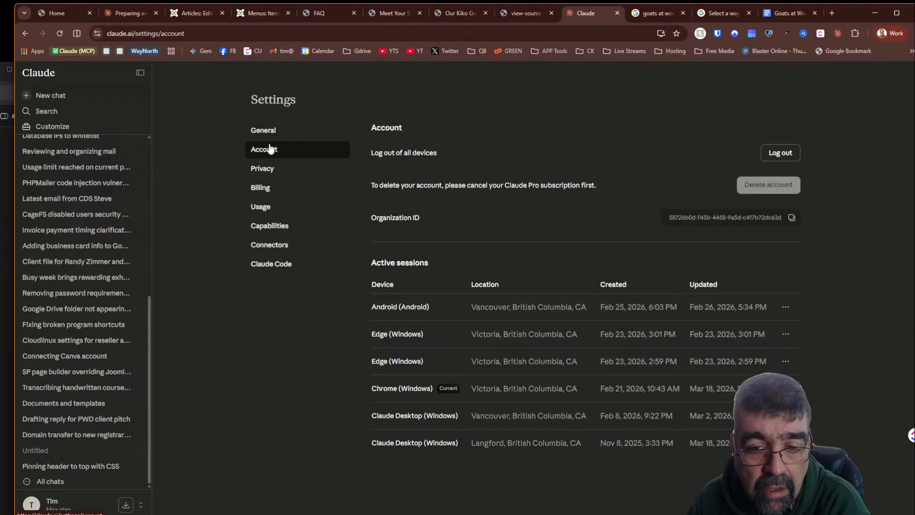
click(271, 170)
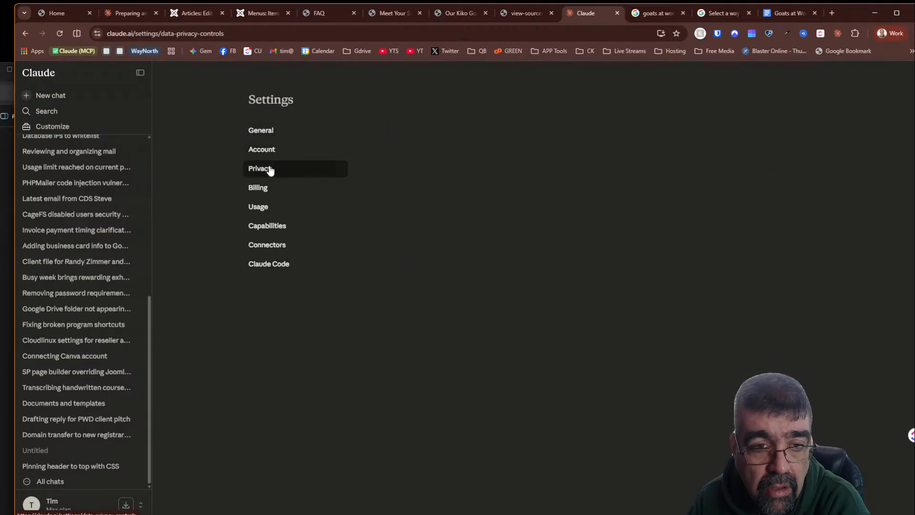
click(266, 189)
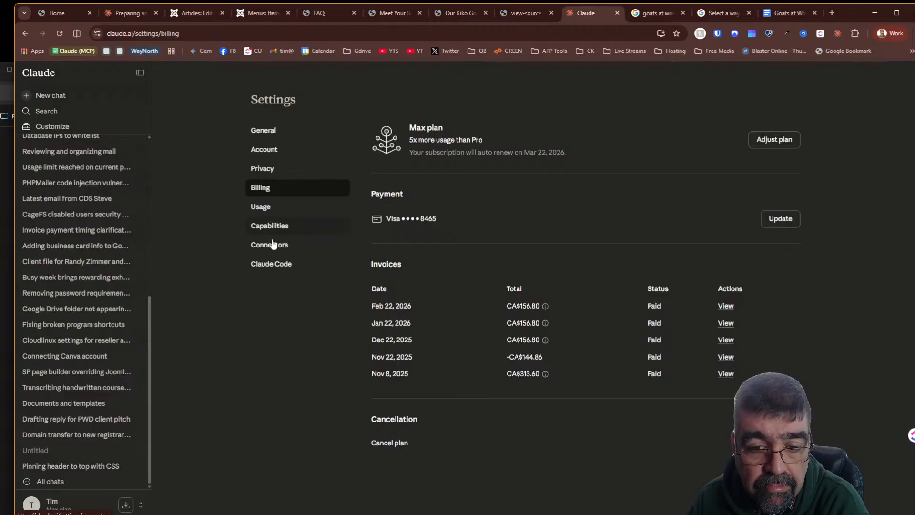
click(264, 211)
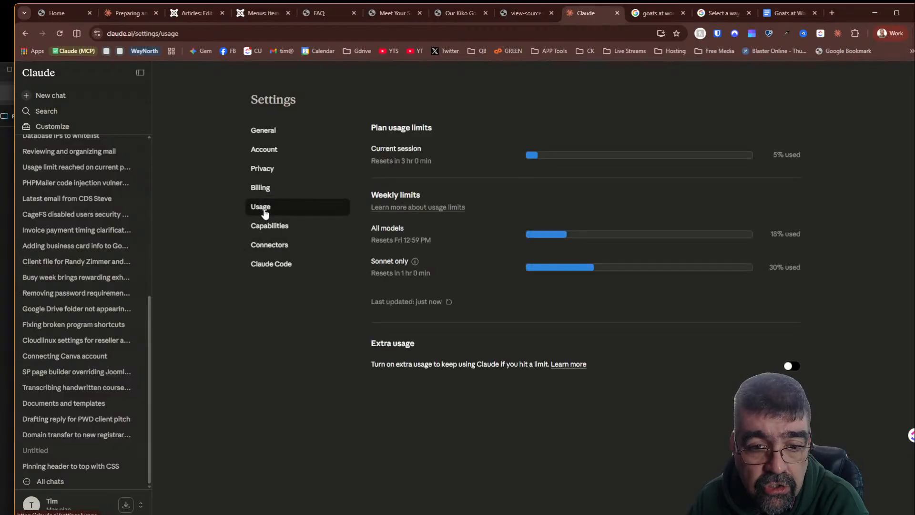
click(289, 232)
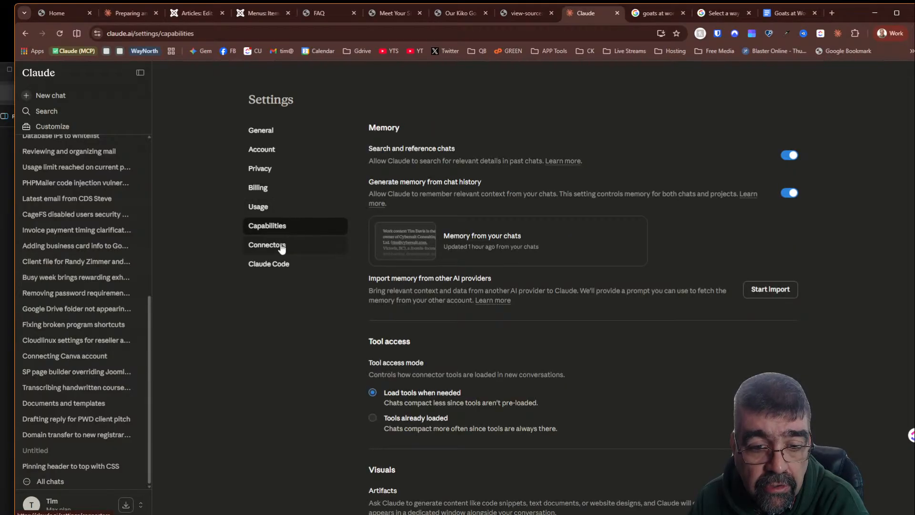
scroll(362, 282, down, 10)
scroll(362, 281, up, 5)
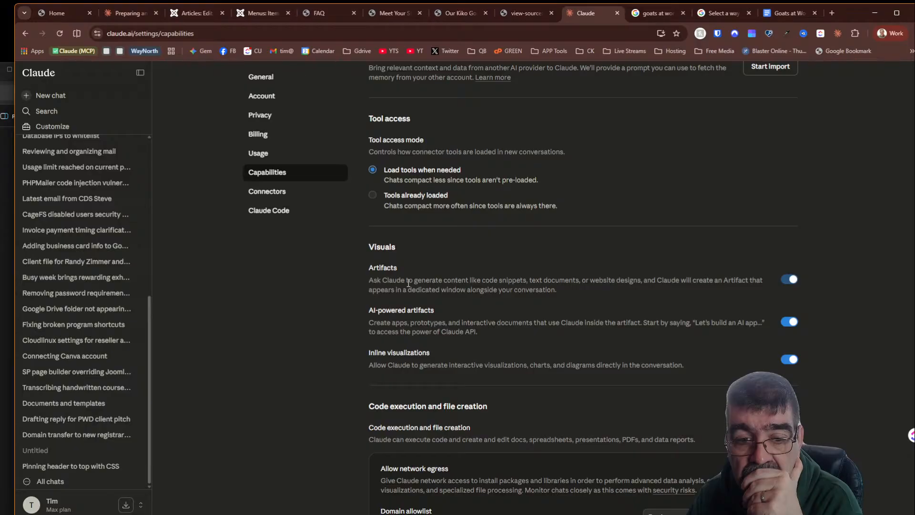
scroll(408, 284, down, 5)
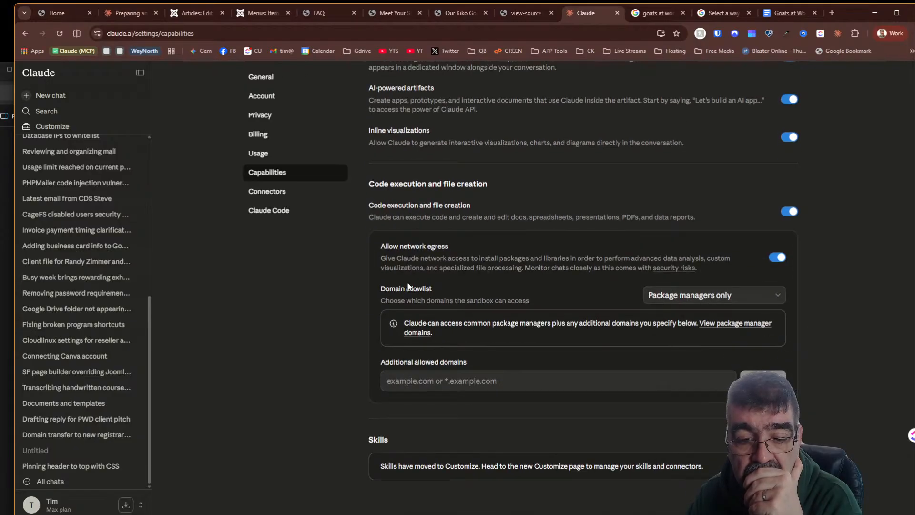
scroll(408, 286, down, 1)
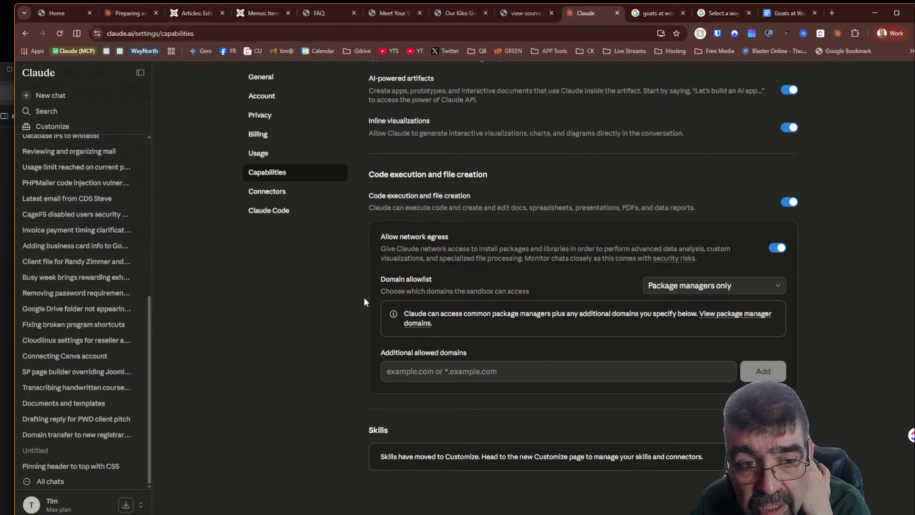
- Review the Connectors page, open the Gmail connector's tool permissions, and open then cancel the Add custom connector dialog
click(256, 192)
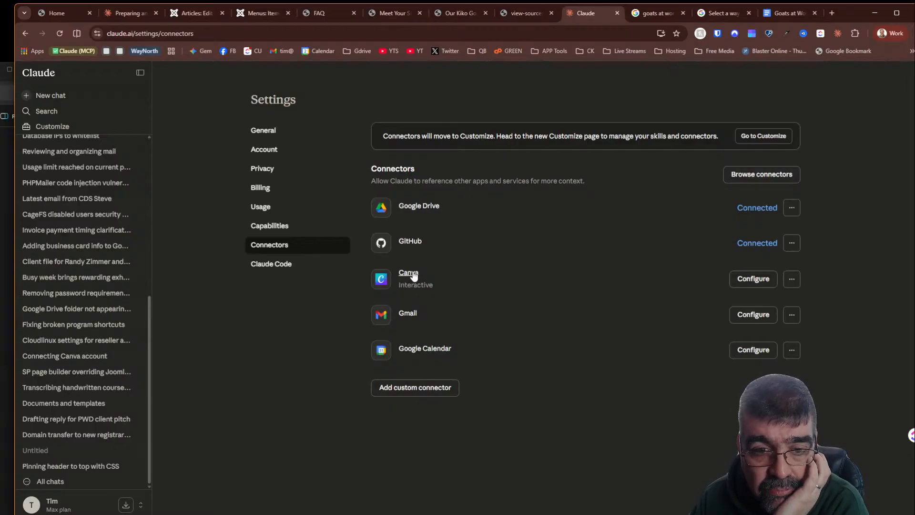
click(742, 316)
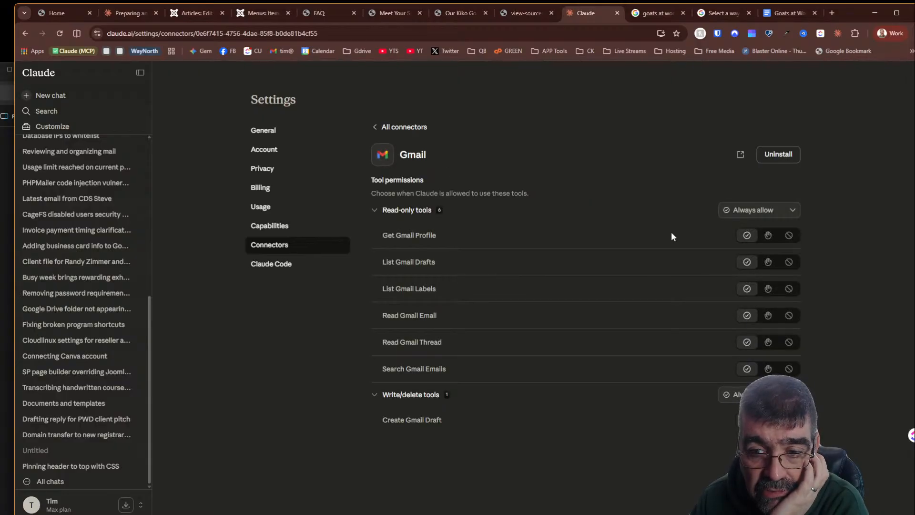
click(404, 128)
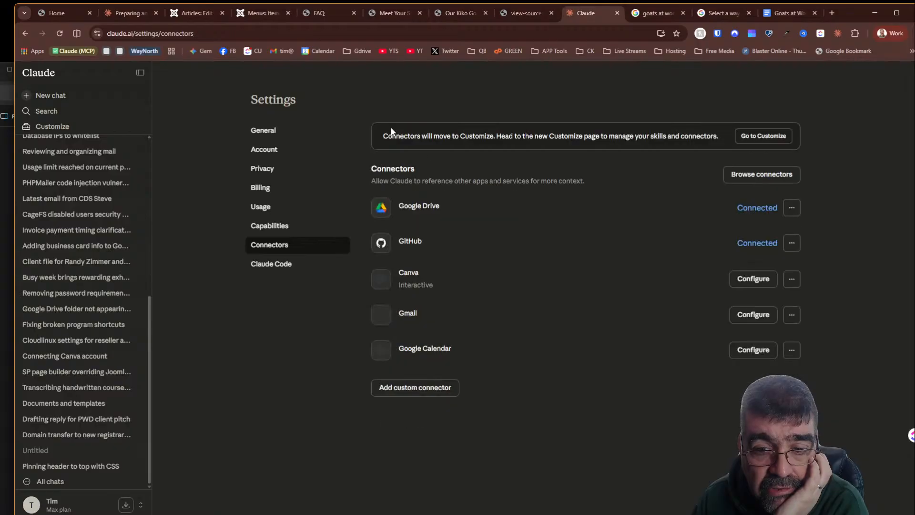
click(425, 387)
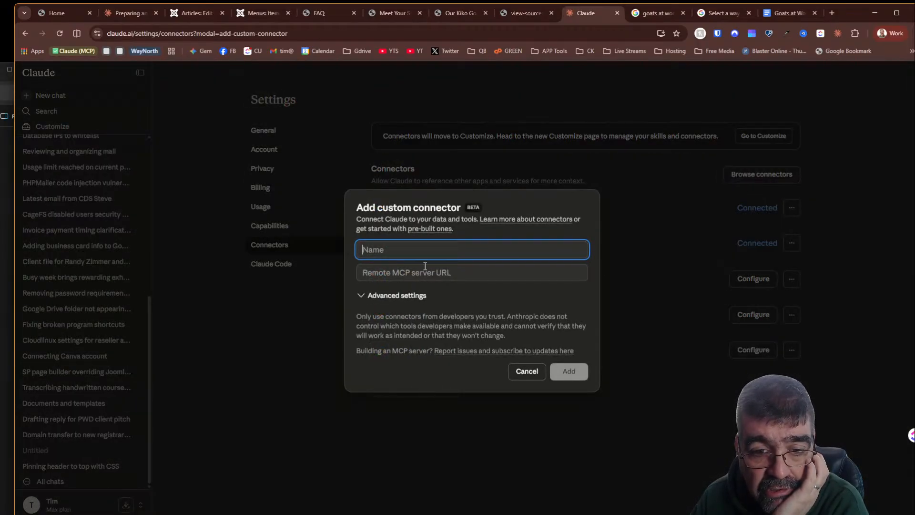
click(526, 371)
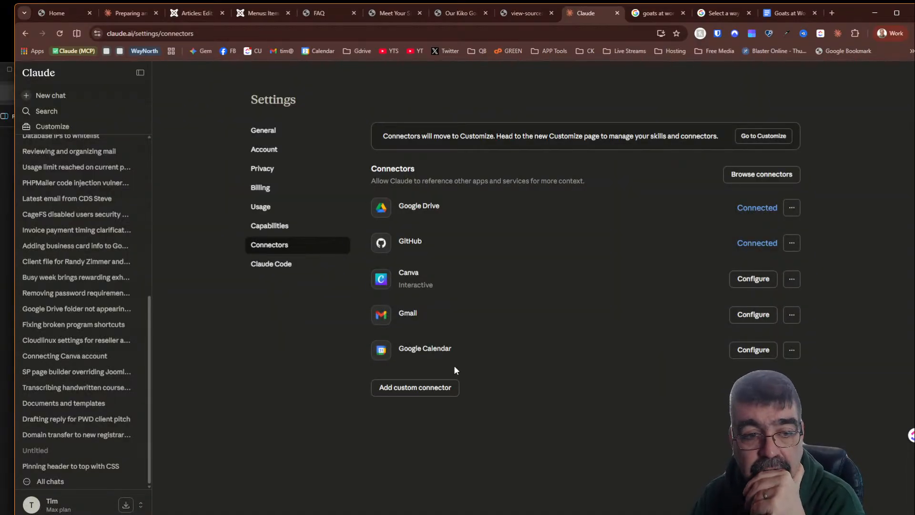
- Open the Claude Code settings page, scroll through the authorization tokens, and copy the guest pass referral link
click(273, 265)
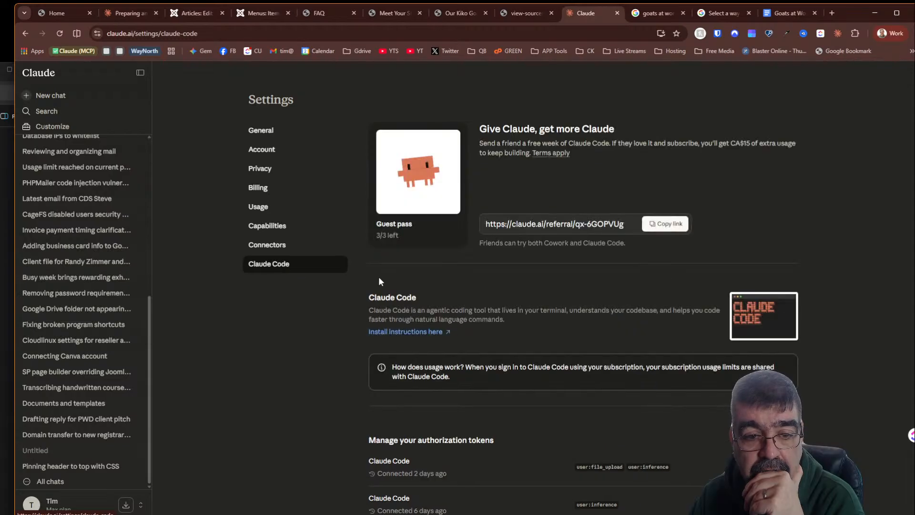
scroll(382, 281, down, 10)
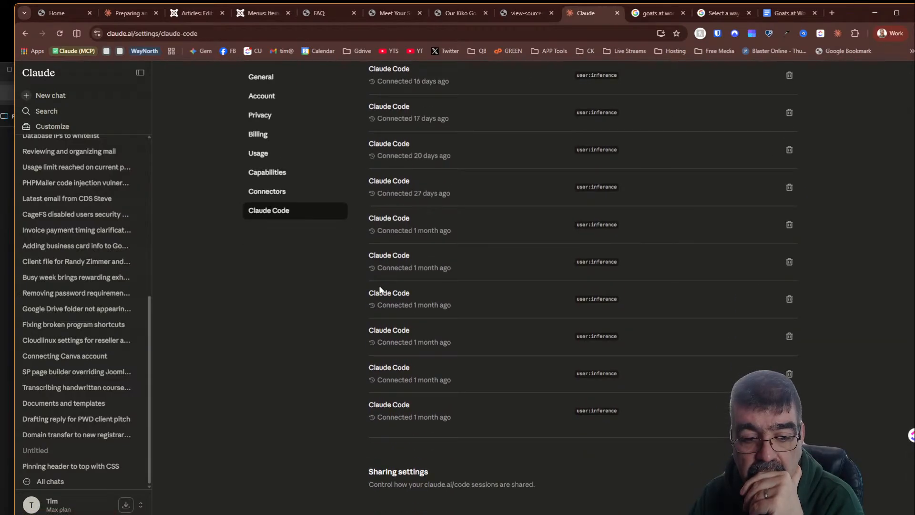
scroll(380, 289, up, 10)
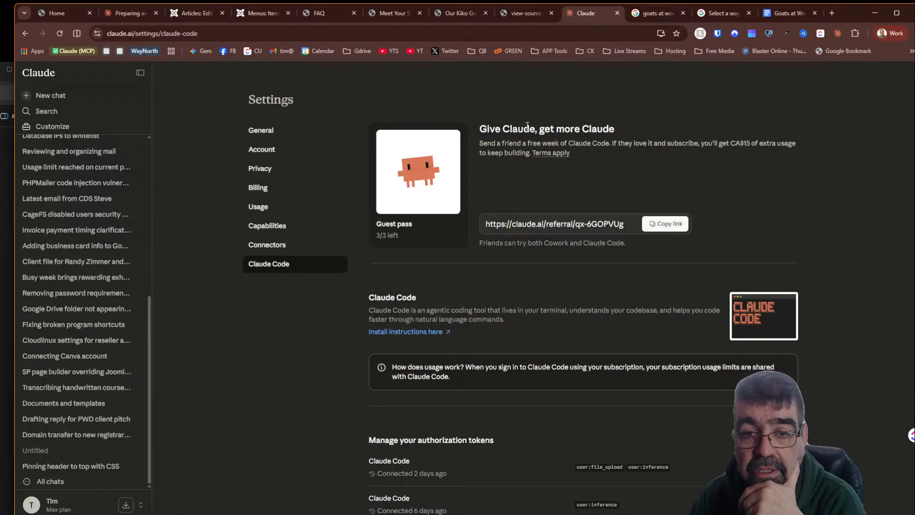
click(664, 224)
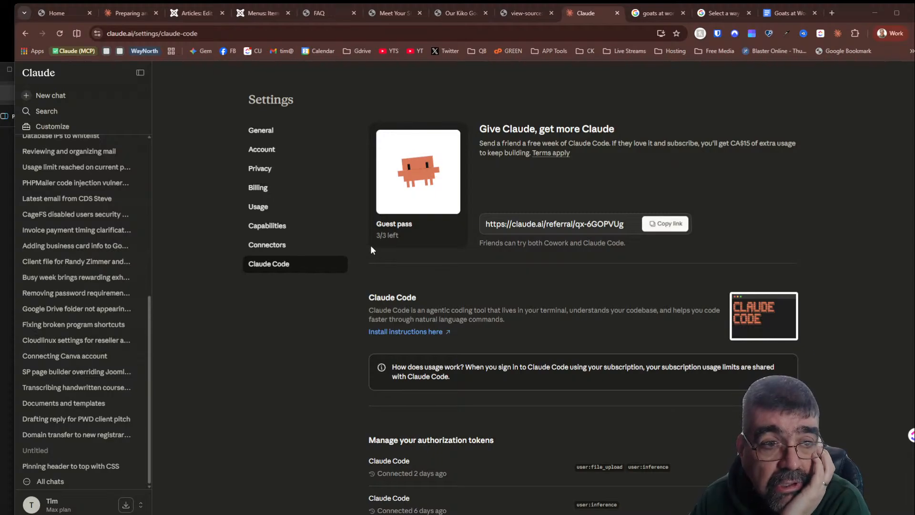
- Download the Seo client work skill document from the SEO chat into Google Drive's My Drive > Claude Skills folder as seo-client-work-skill
click(127, 13)
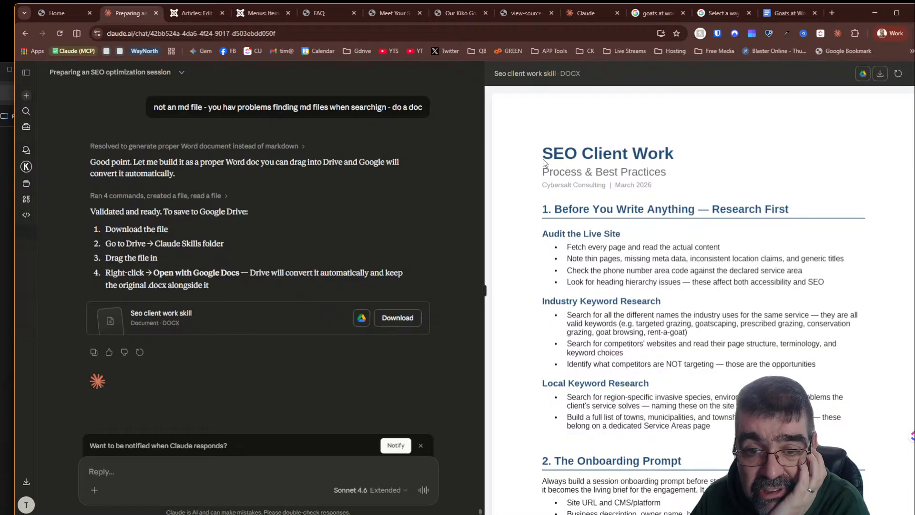
click(393, 318)
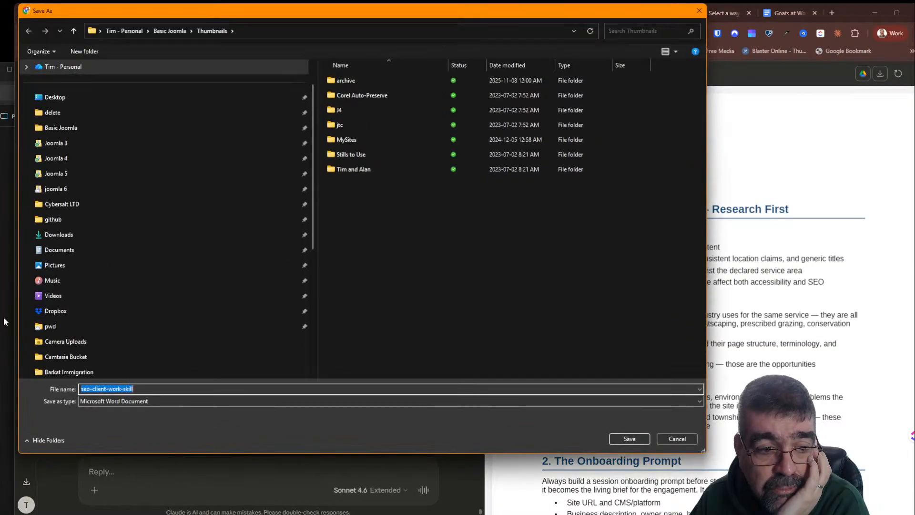
scroll(115, 206, down, 5)
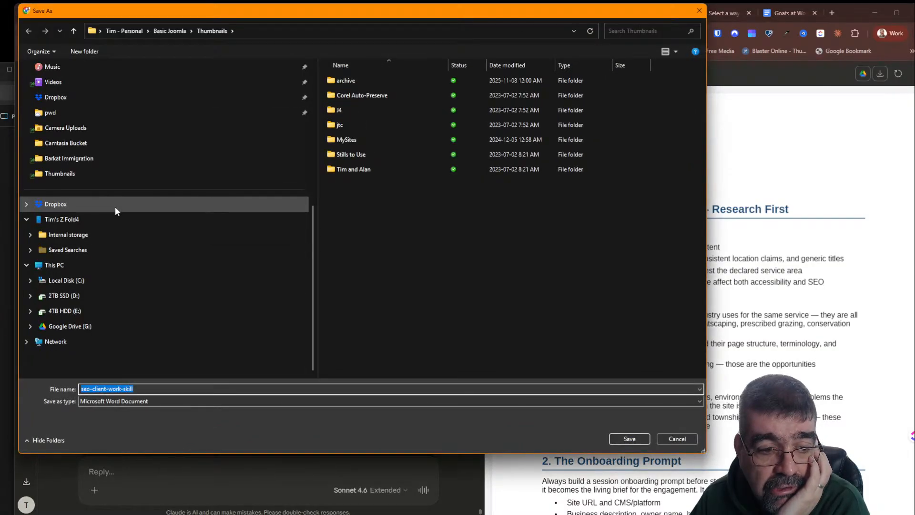
click(68, 326)
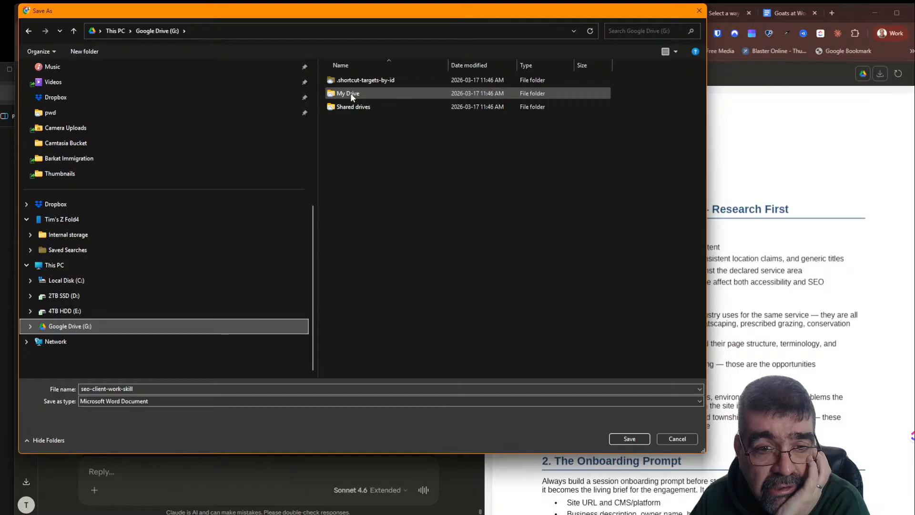
double_click(350, 93)
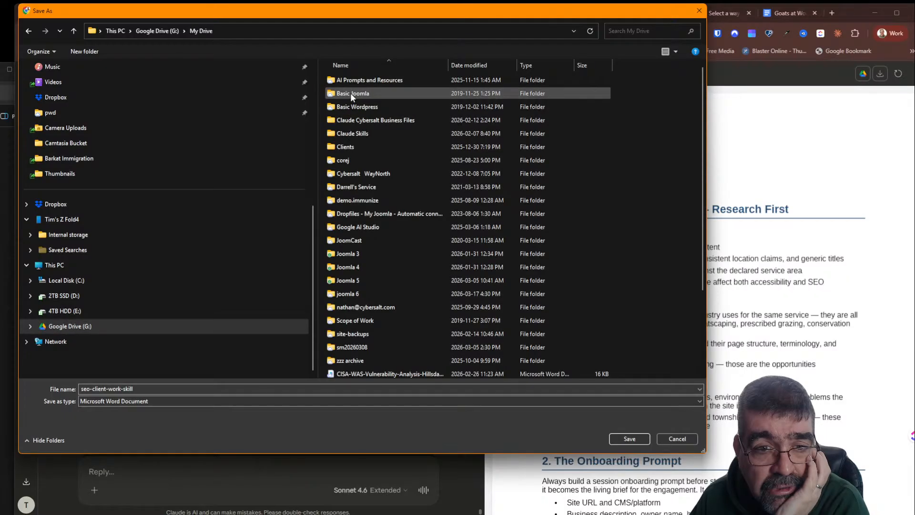
double_click(361, 134)
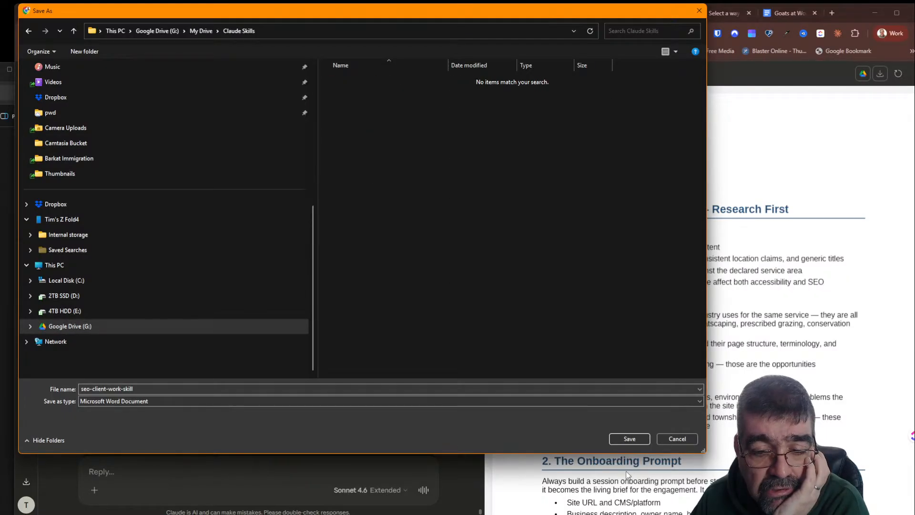
click(632, 438)
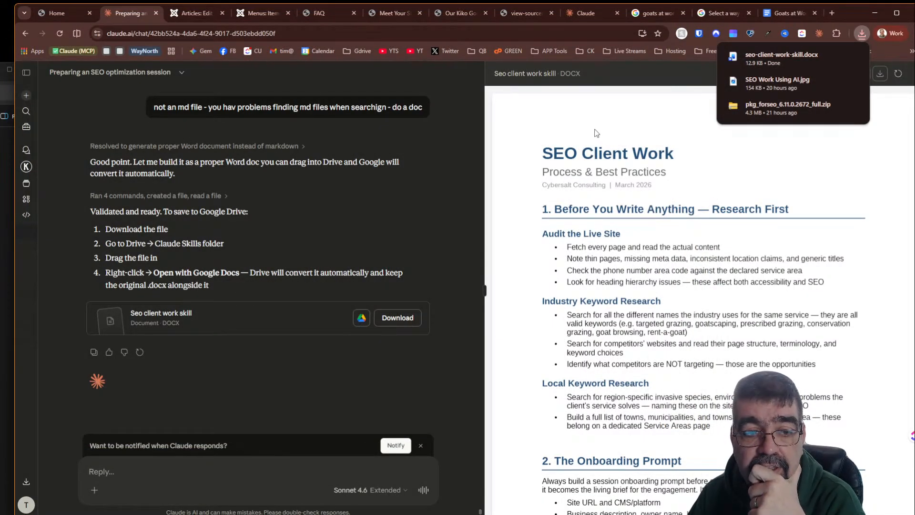
- Bring up the Claude Skills folder in Google Drive and reload it to check for the saved document
click(778, 15)
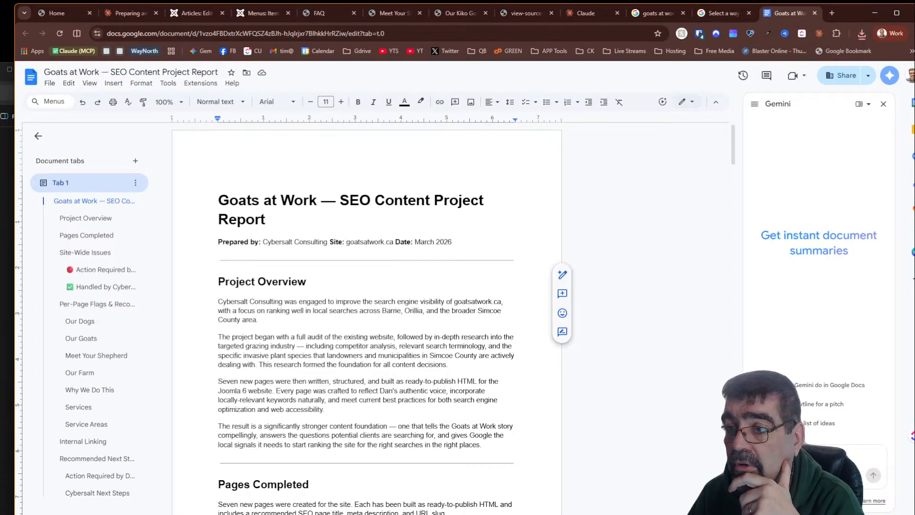
drag(914, 67, 852, 66)
drag(257, 38, 213, 11)
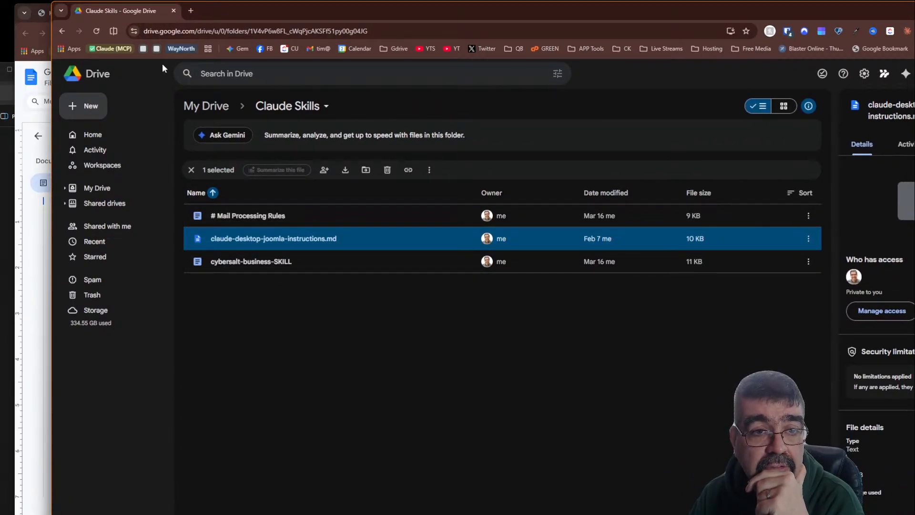
click(96, 31)
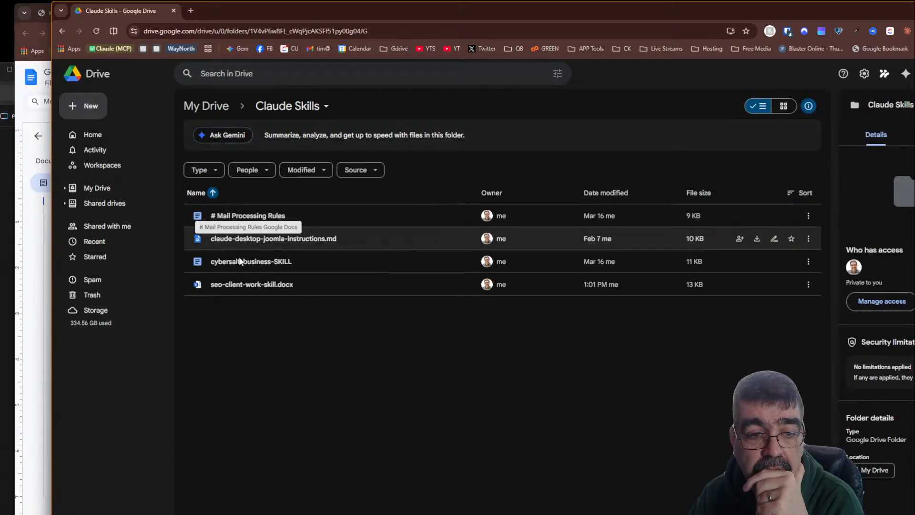
- Open seo-client-work-skill.docx from the Claude Skills folder with Google Docs
right_click(238, 288)
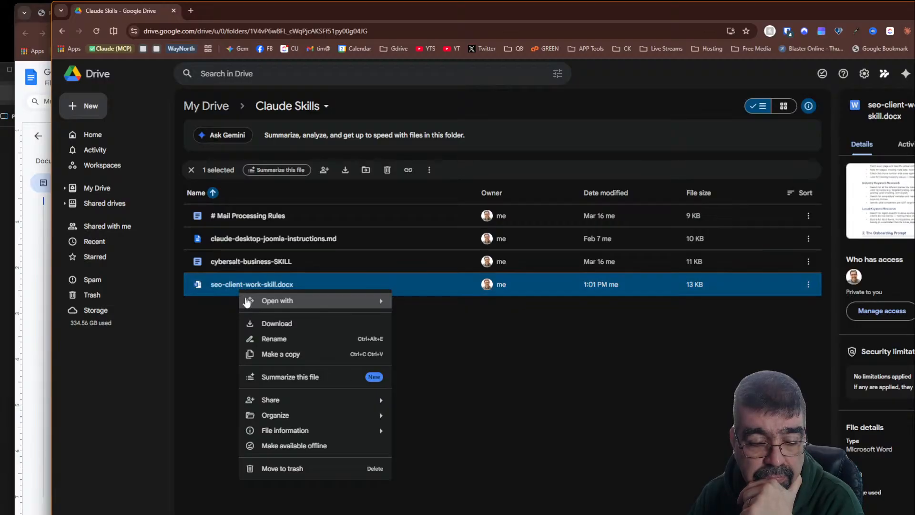
mouse_move(313, 403)
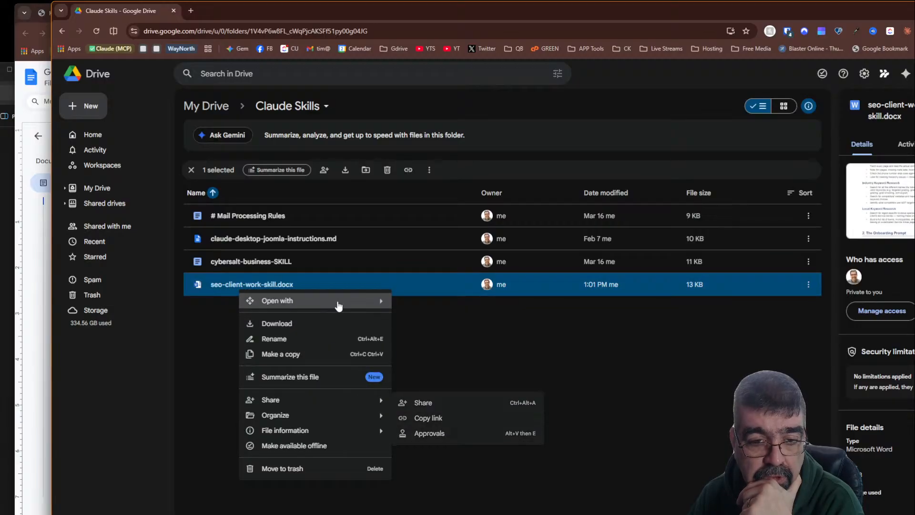
mouse_move(339, 305)
click(434, 358)
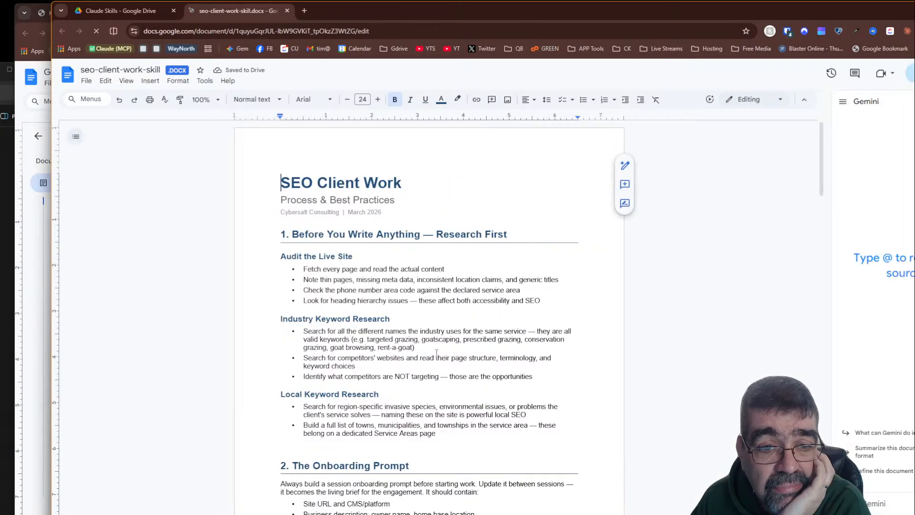
- Close the document tab and open the Seo client work skill file in Drive from the SEO chat in Claude
click(286, 11)
click(96, 31)
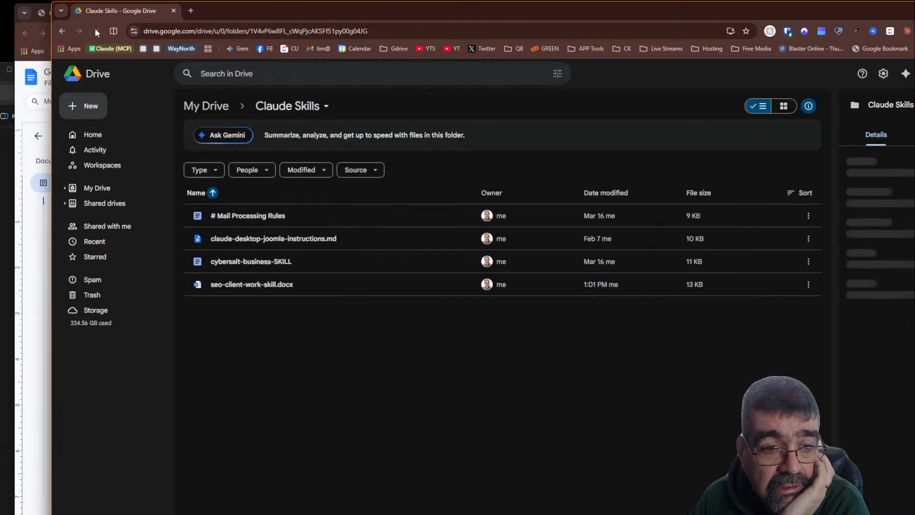
right_click(243, 285)
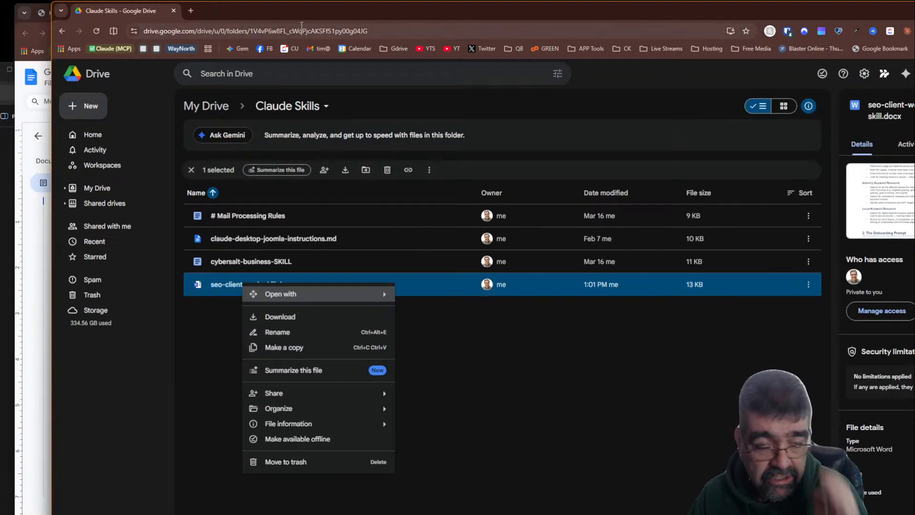
drag(342, 12, 914, 57)
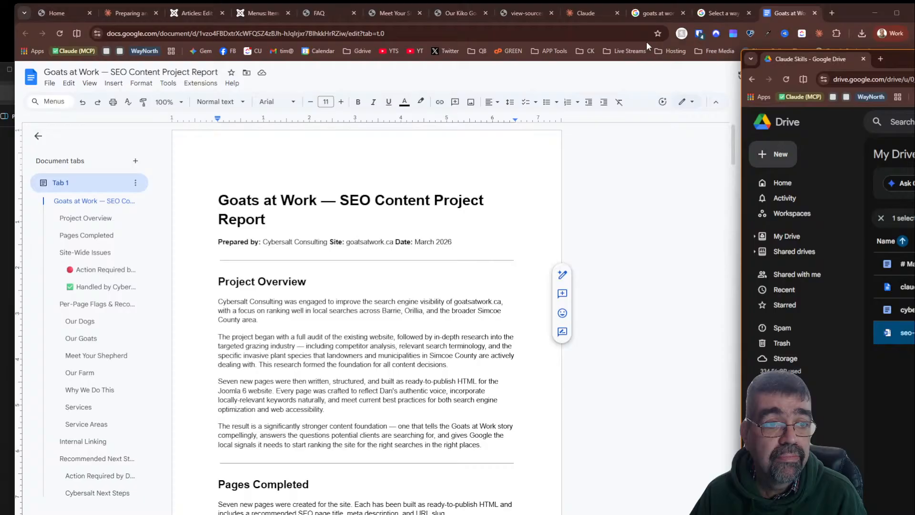
click(121, 14)
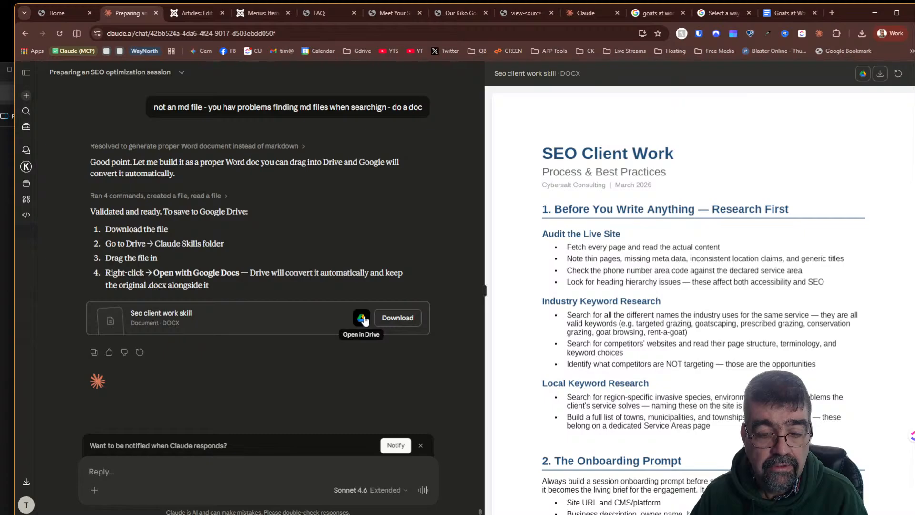
click(363, 320)
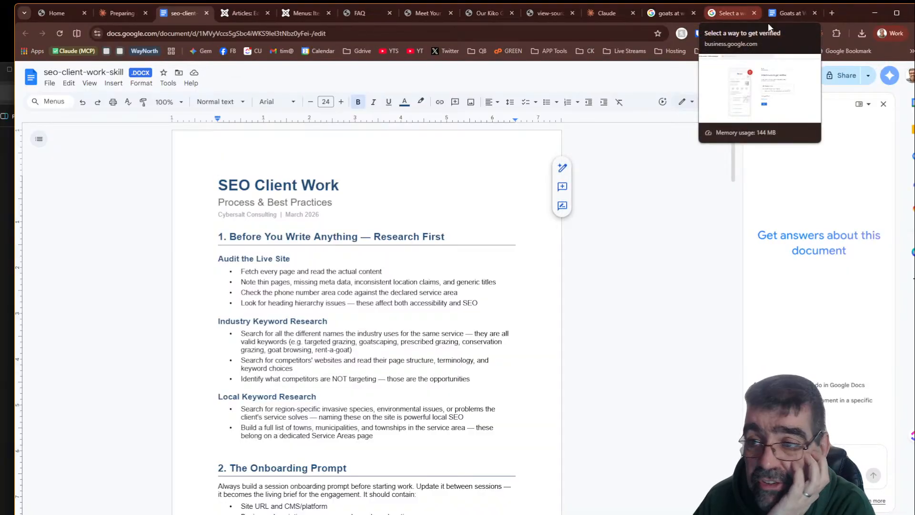
- Reload the Claude Skills folder, open seo-client-work-skill.docx with Google Docs and scroll through its sections
click(914, 63)
drag(914, 63, 444, 44)
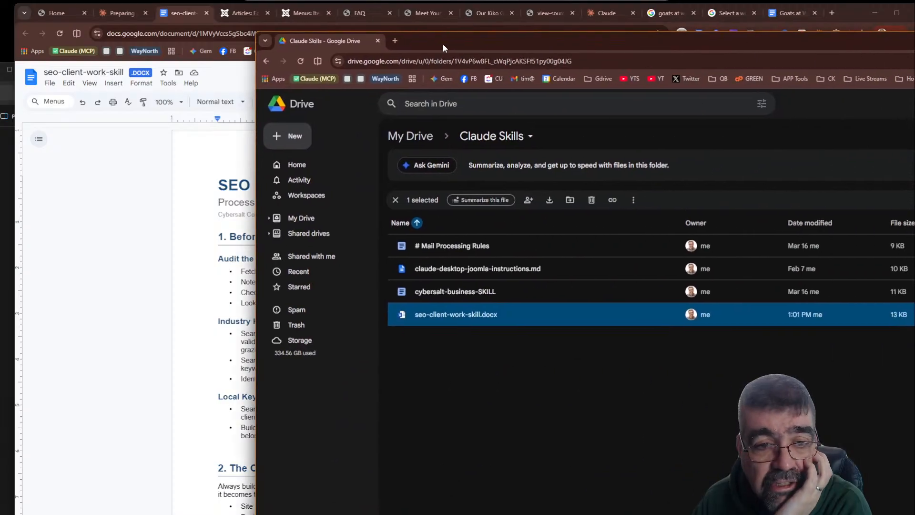
click(301, 62)
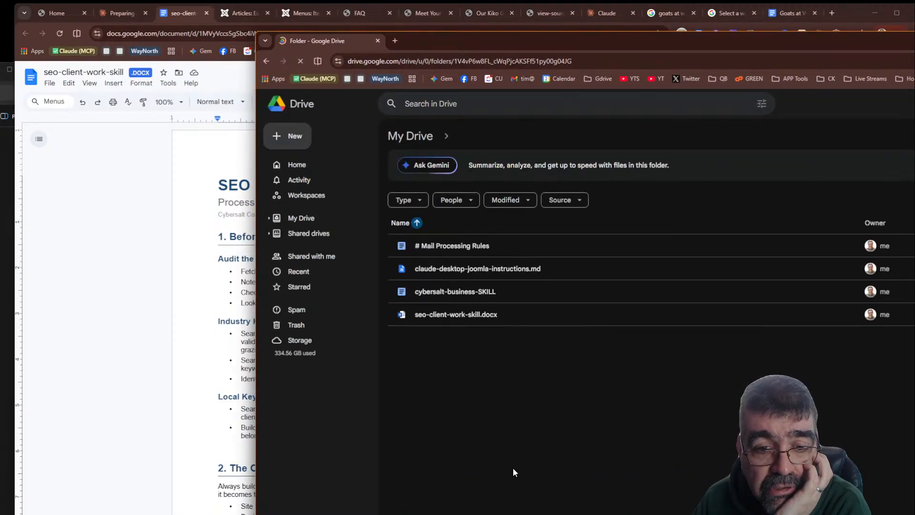
right_click(428, 317)
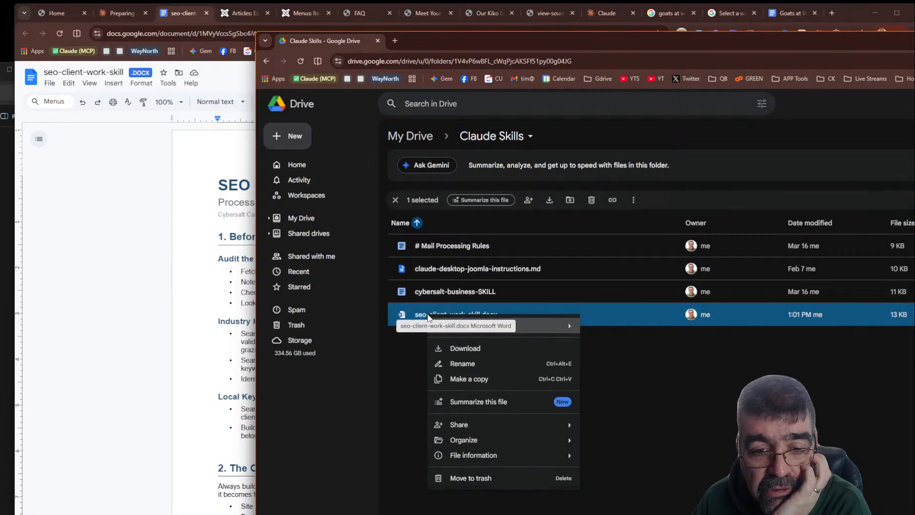
mouse_move(464, 325)
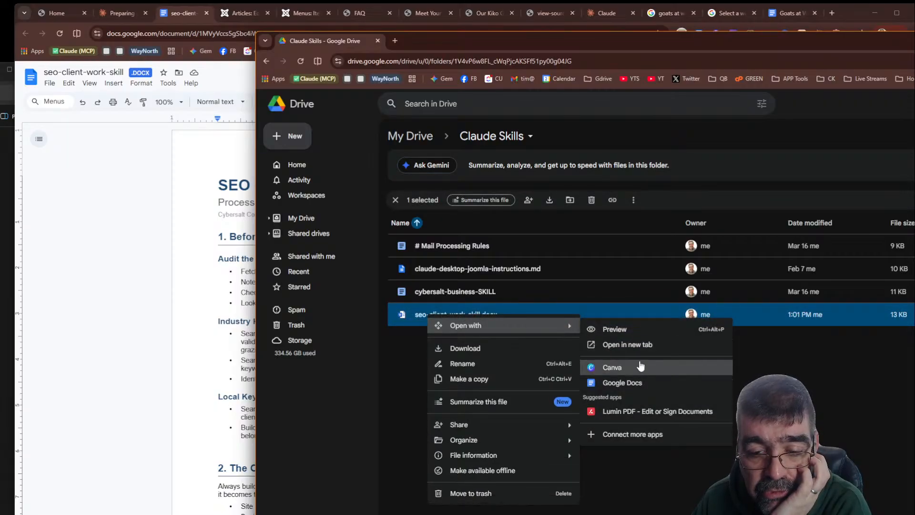
click(641, 378)
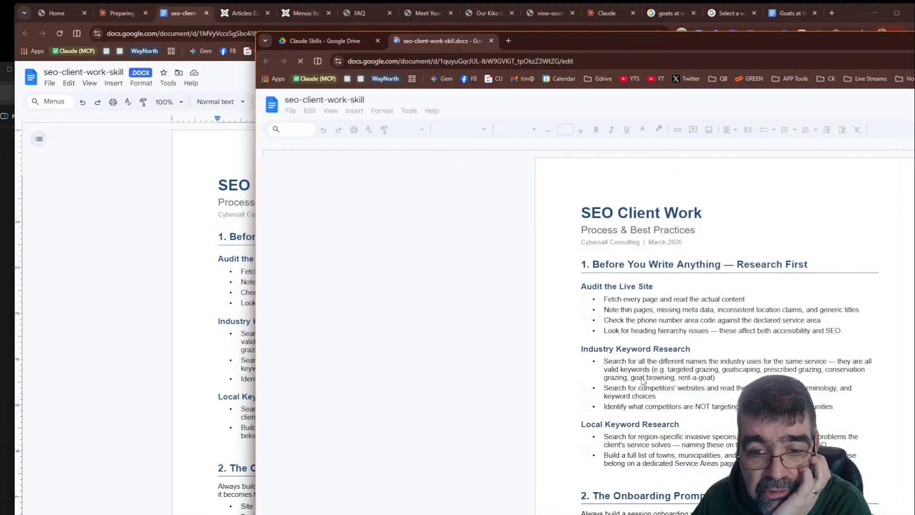
scroll(633, 298, down, 10)
scroll(634, 297, down, 15)
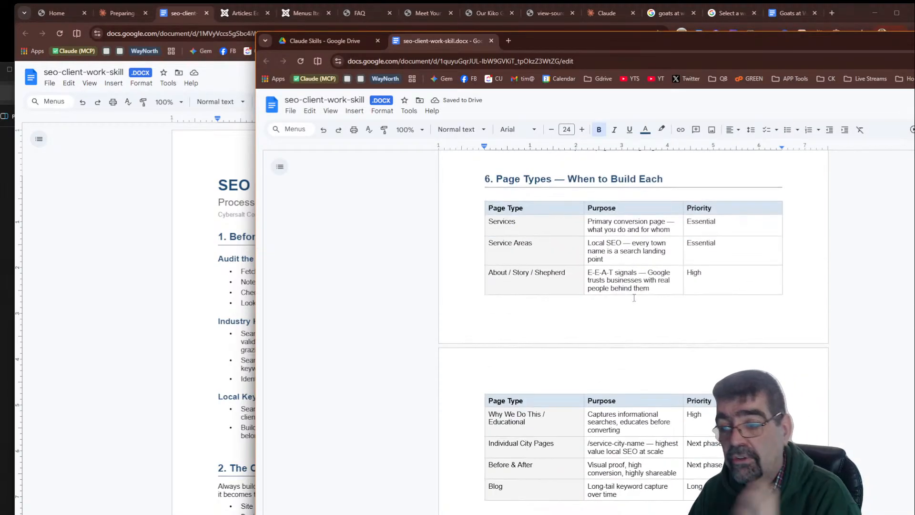
scroll(618, 338, down, 7)
scroll(618, 339, up, 20)
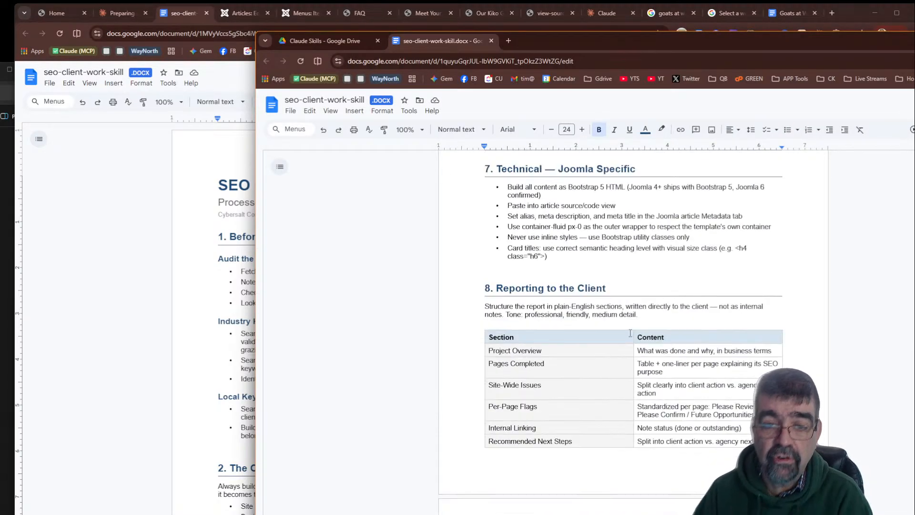
scroll(643, 334, up, 20)
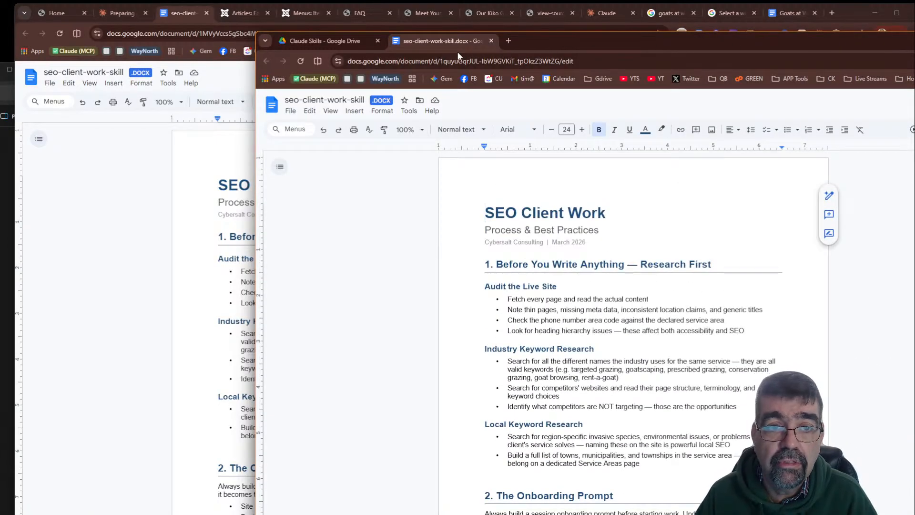
- Preview claude-desktop-joomla-instructions.md in the Claude Skills folder, scroll through it, and close the preview
click(329, 44)
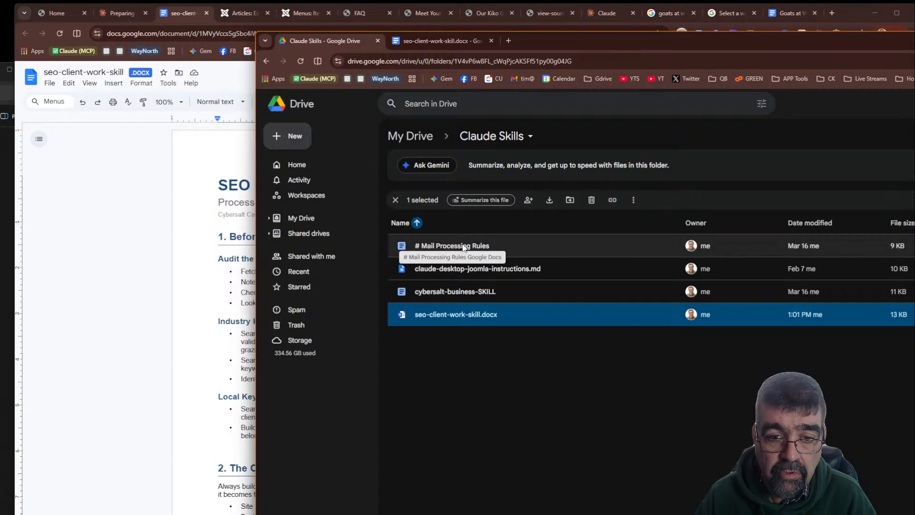
double_click(463, 269)
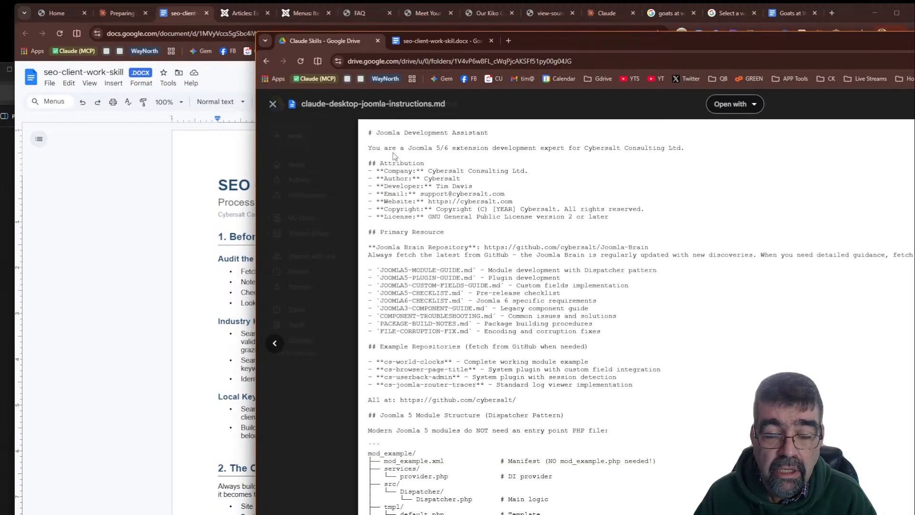
scroll(405, 150, down, 10)
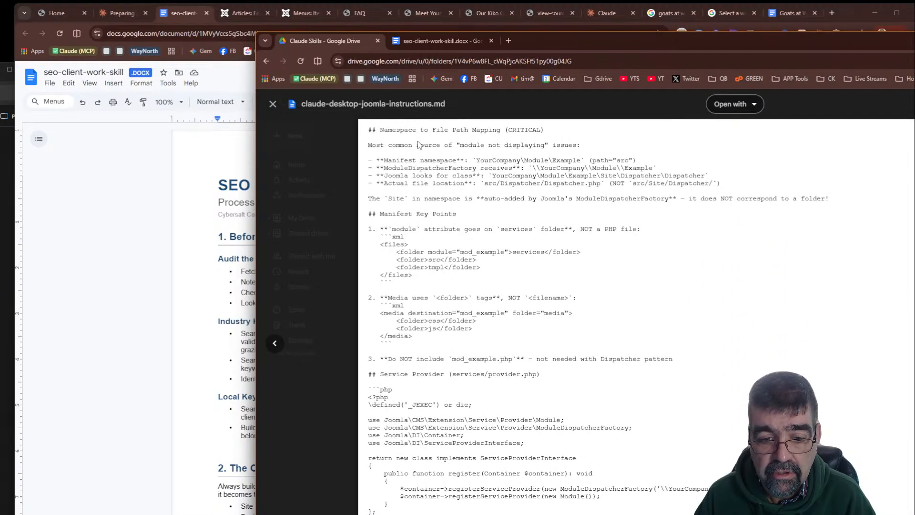
scroll(418, 144, down, 8)
scroll(418, 143, down, 10)
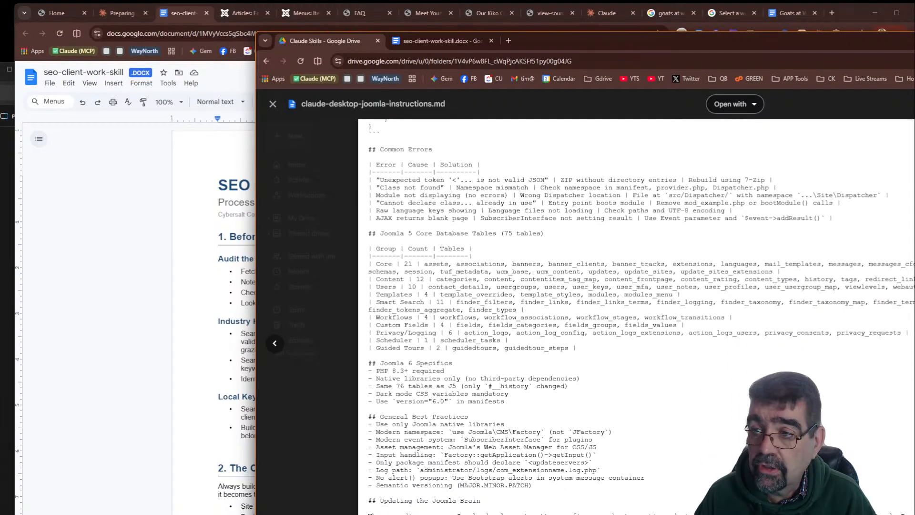
click(273, 104)
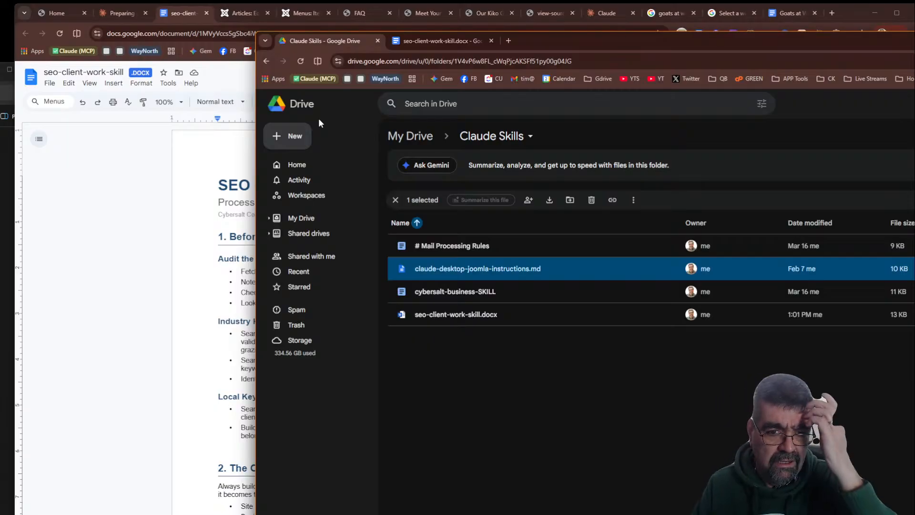
- Close the Meet Our Dogs article editor in the goatsatwork.ca Joomla administrator
click(82, 163)
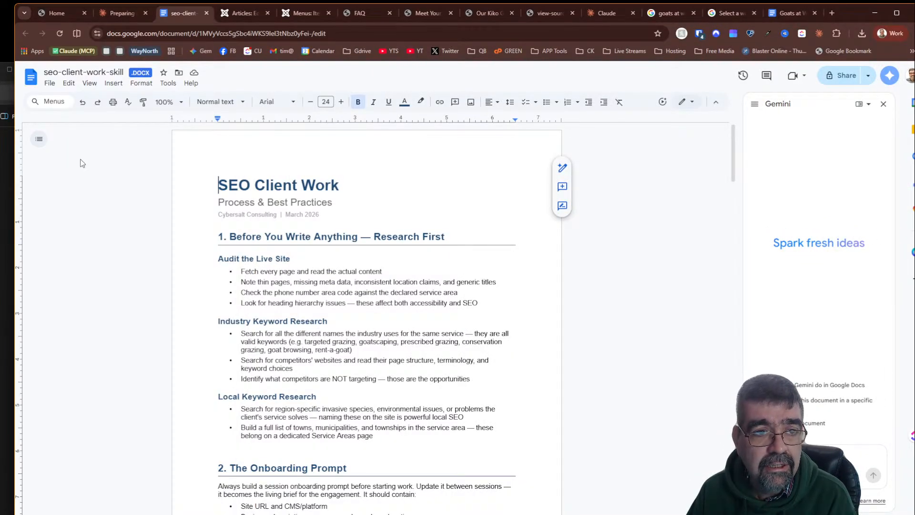
click(236, 14)
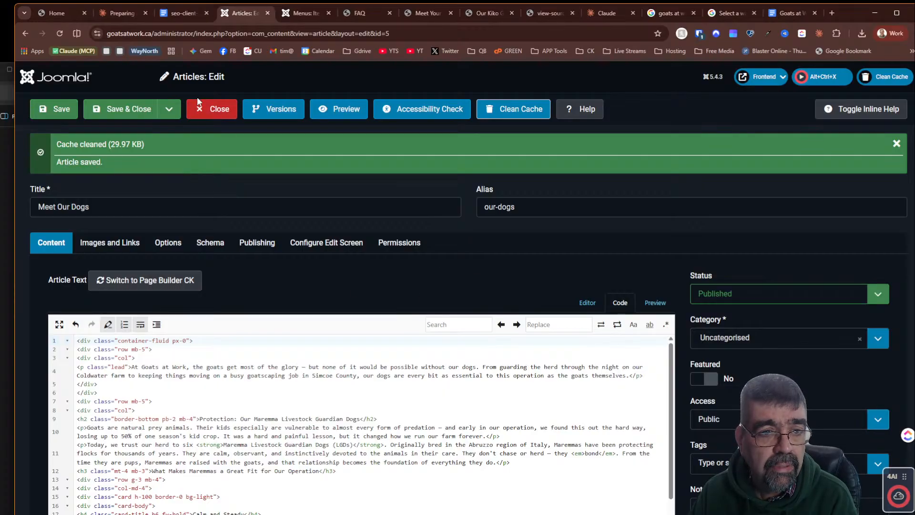
click(209, 111)
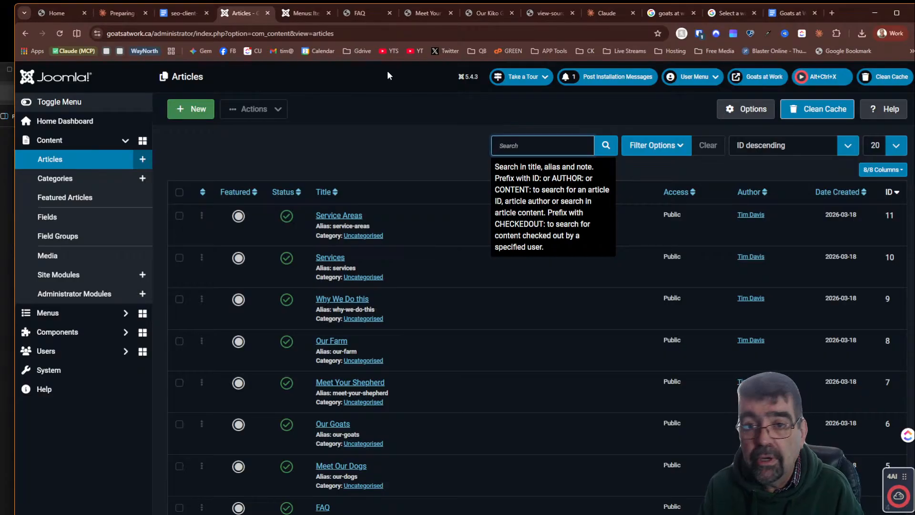
- Open a new tab and go to the j6.basicjoomla.com administrator login page
click(832, 12)
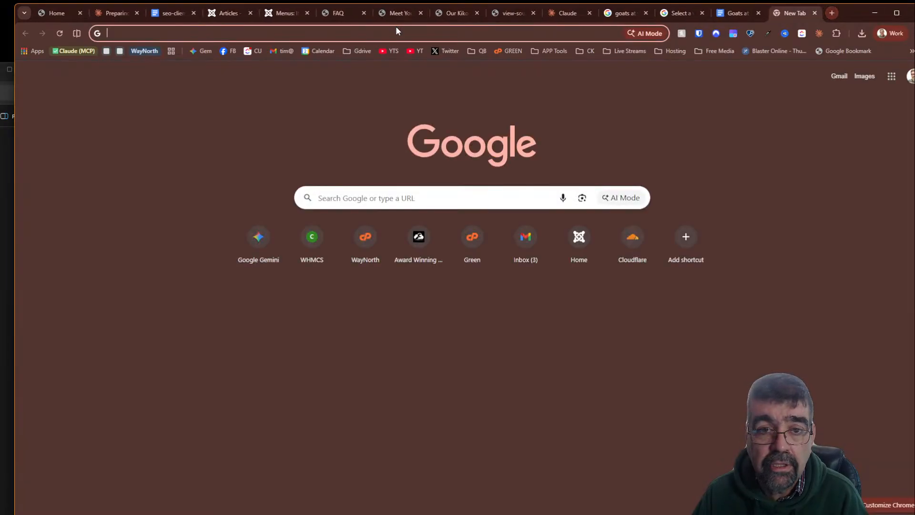
click(398, 33)
text(j)
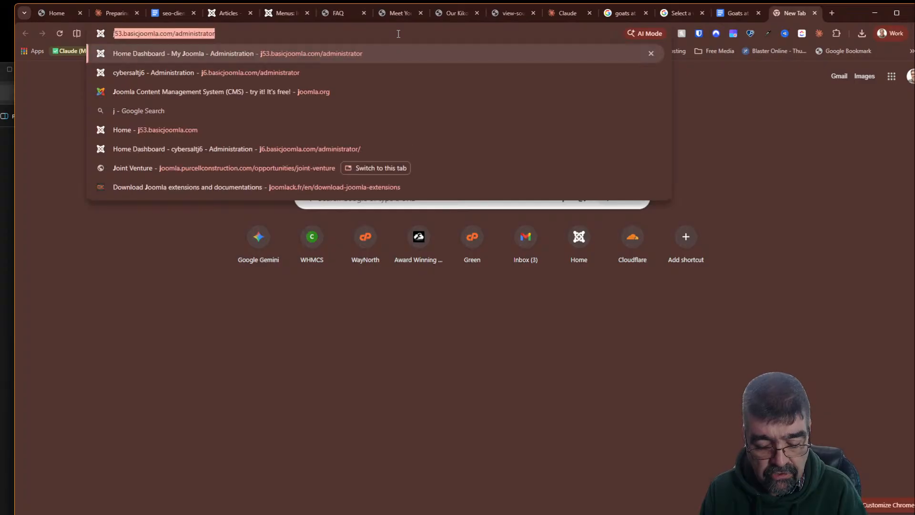
text(56)
key(BackSpace)
key(BackSpace)
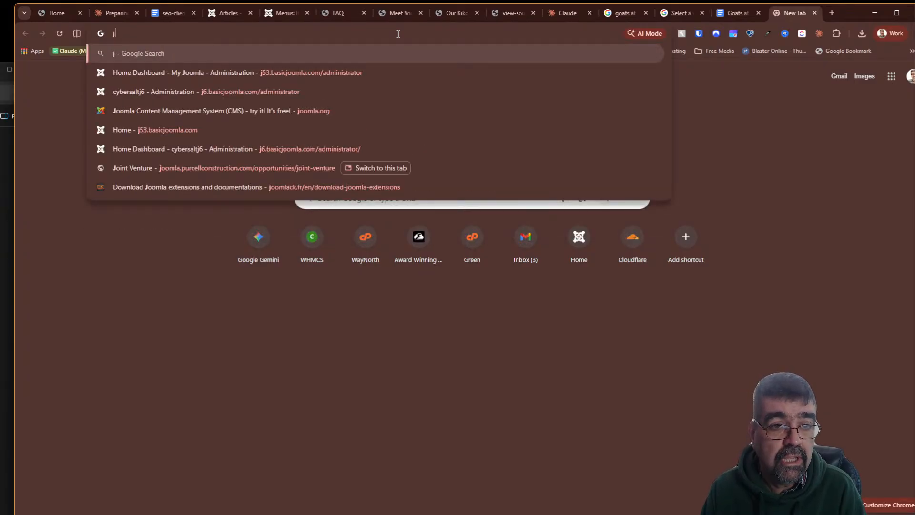
key(Down)
key(Down)
key(Return)
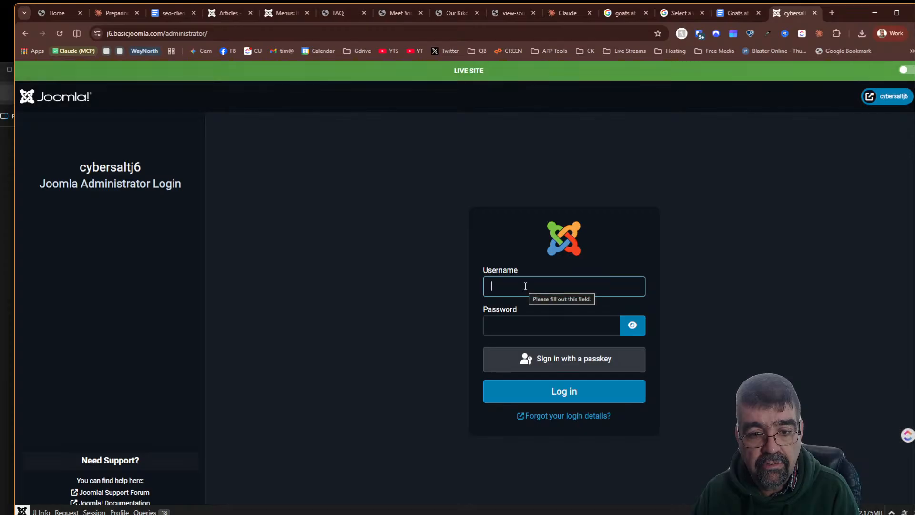
- Log in to the Joomla administrator with the saved username and password
click(525, 285)
click(520, 339)
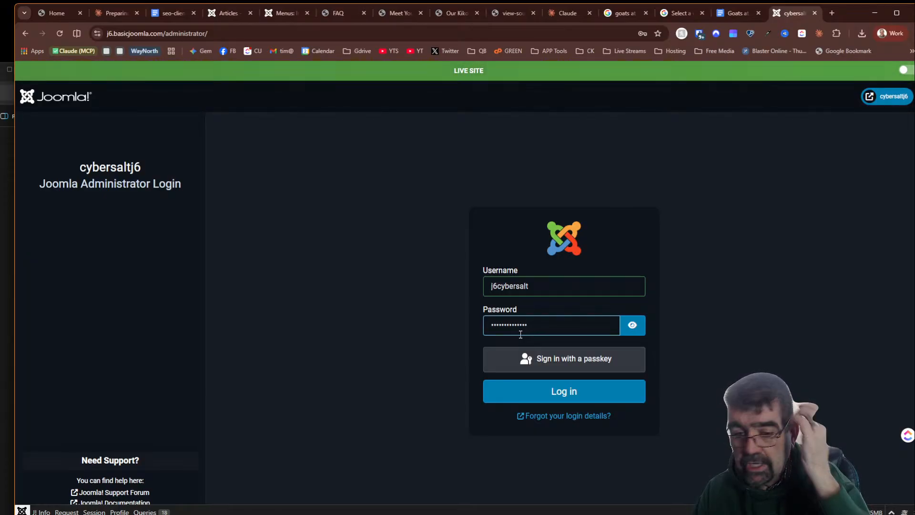
click(535, 391)
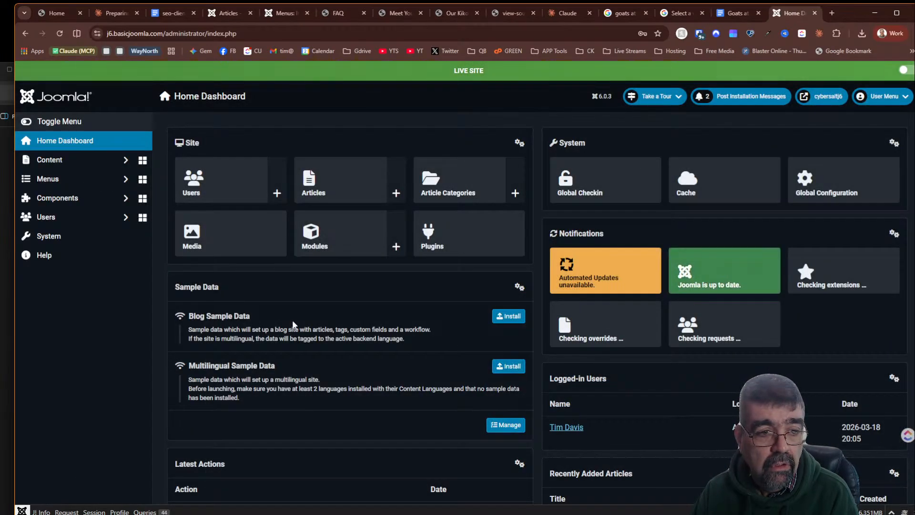
- Open the extension installer's Install from Web tab and sort the extensions by Newest First
click(62, 237)
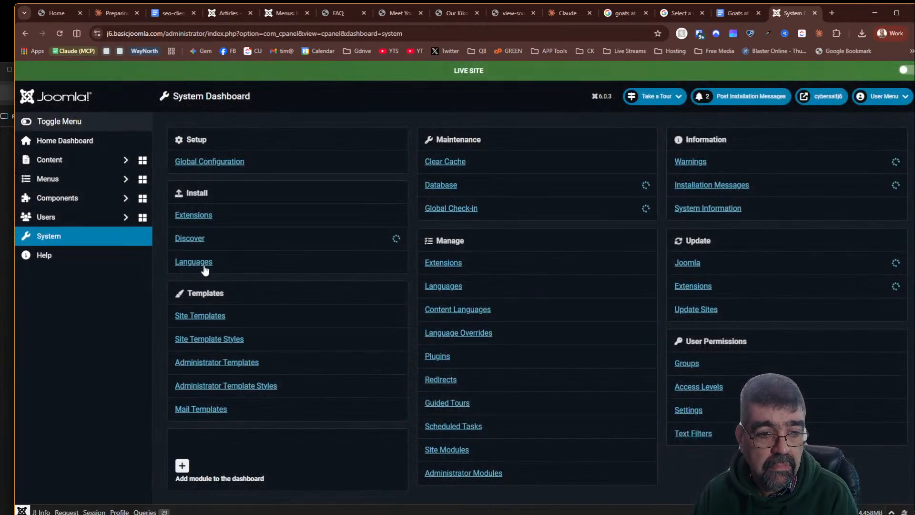
click(204, 216)
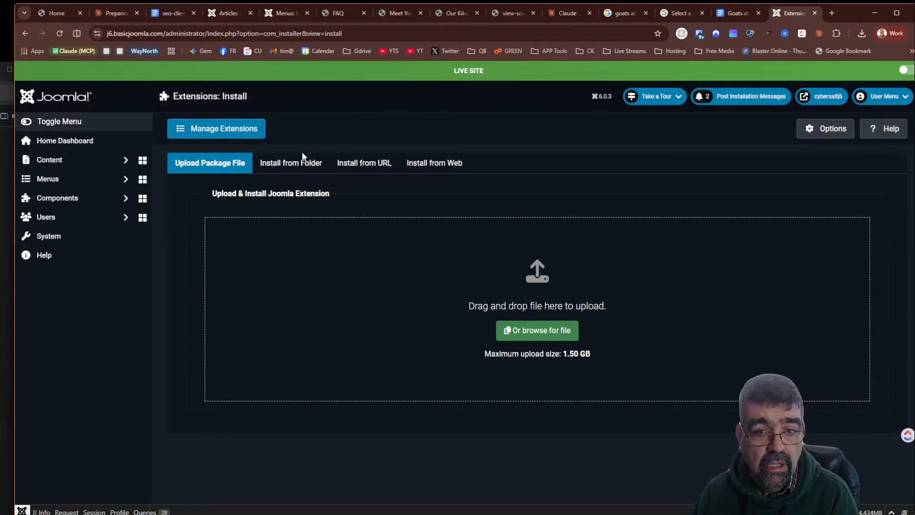
click(437, 164)
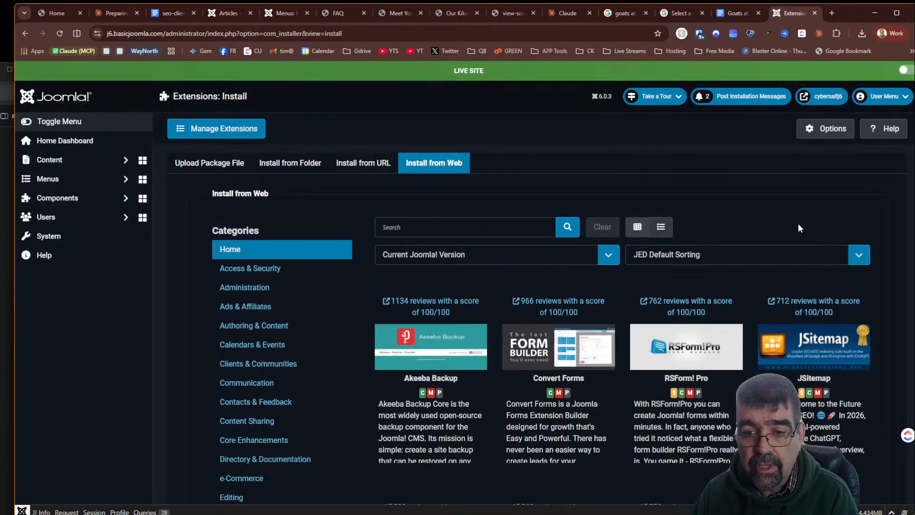
click(721, 255)
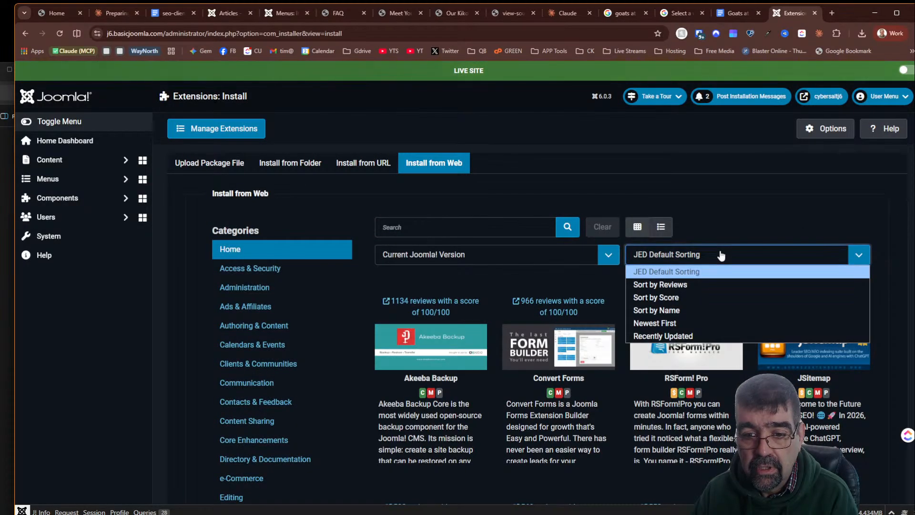
click(710, 322)
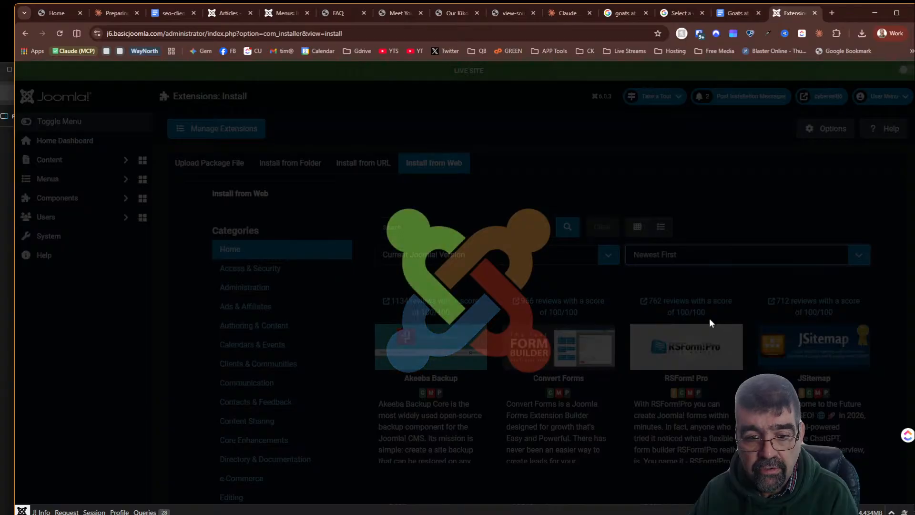
- Scroll the newest extensions list and open the netzSINN VideoThumbnailGrabber directory page in a new tab
scroll(477, 223, down, 3)
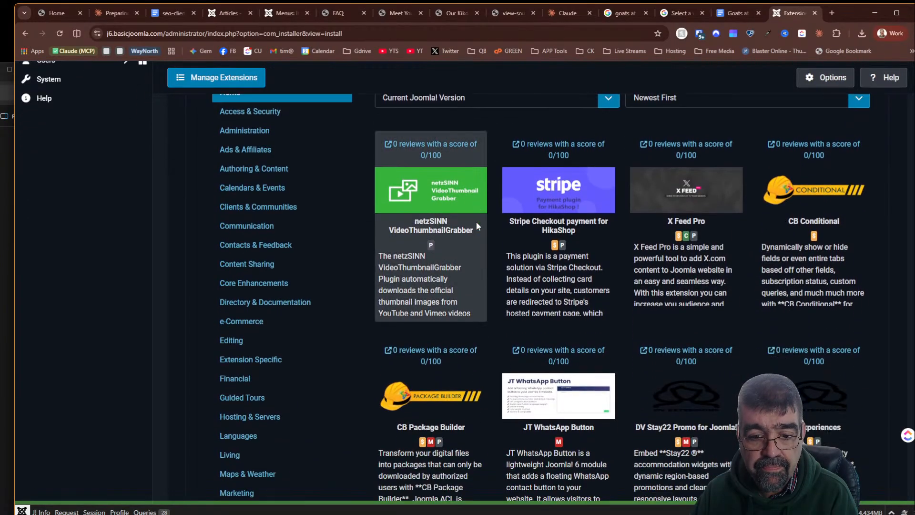
scroll(476, 221, down, 3)
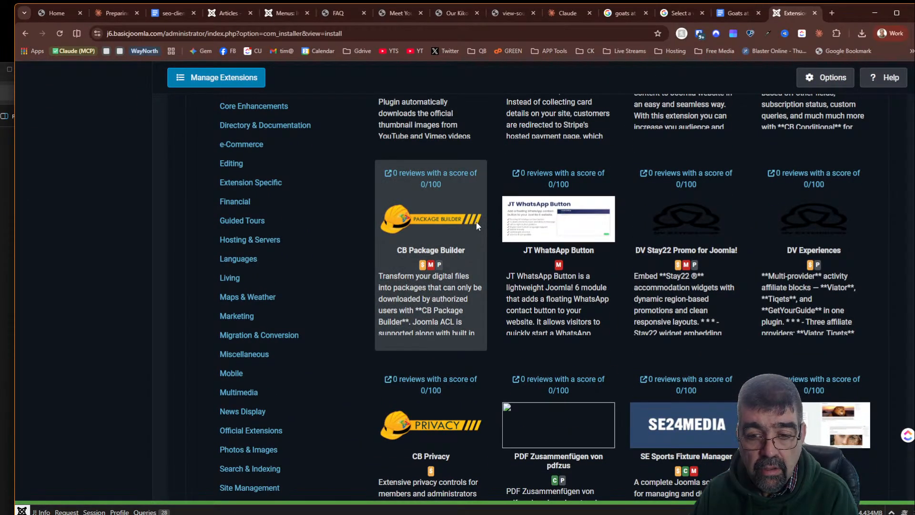
scroll(476, 222, up, 4)
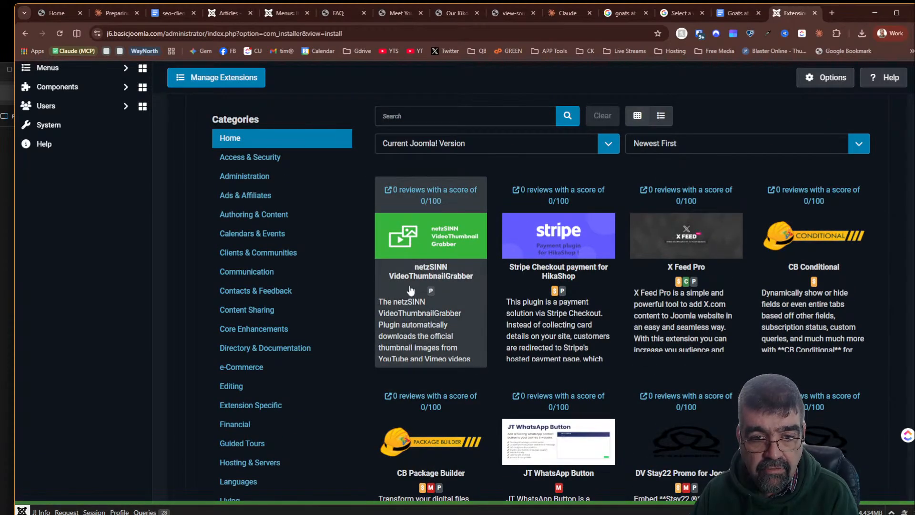
right_click(418, 190)
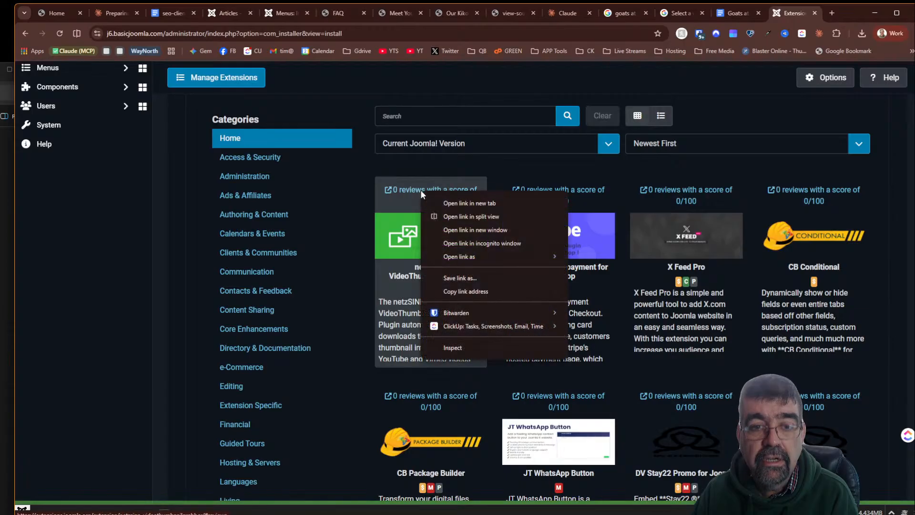
click(444, 204)
click(785, 12)
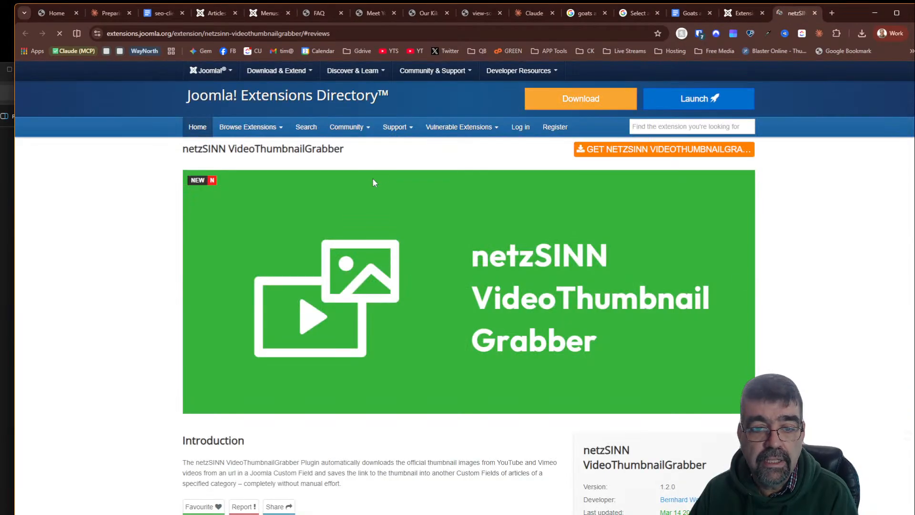
- Read the netzSINN VideoThumbnailGrabber description and open its Other extensions tab
scroll(372, 204, down, 2)
scroll(373, 204, down, 2)
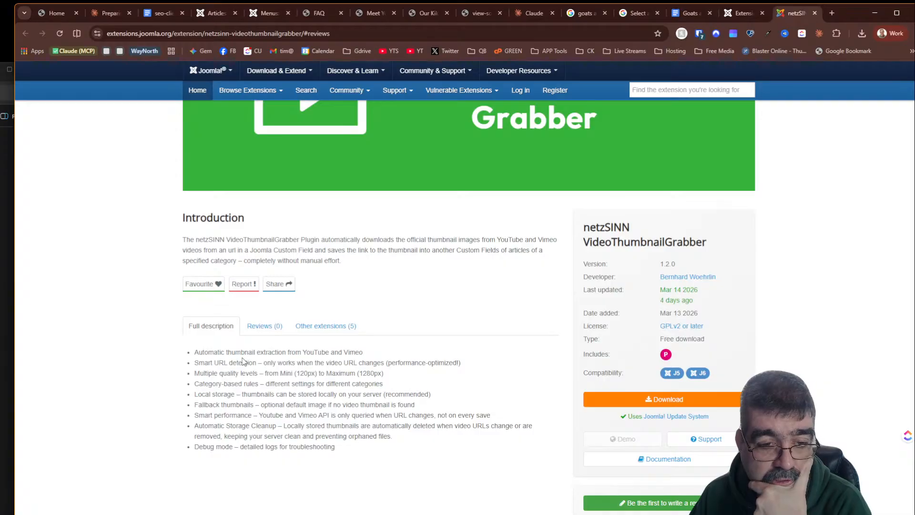
scroll(243, 361, down, 2)
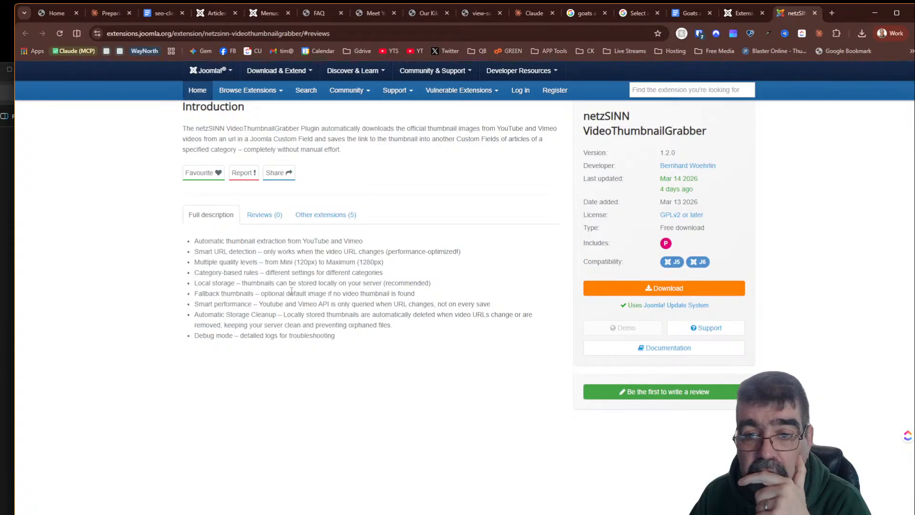
click(326, 215)
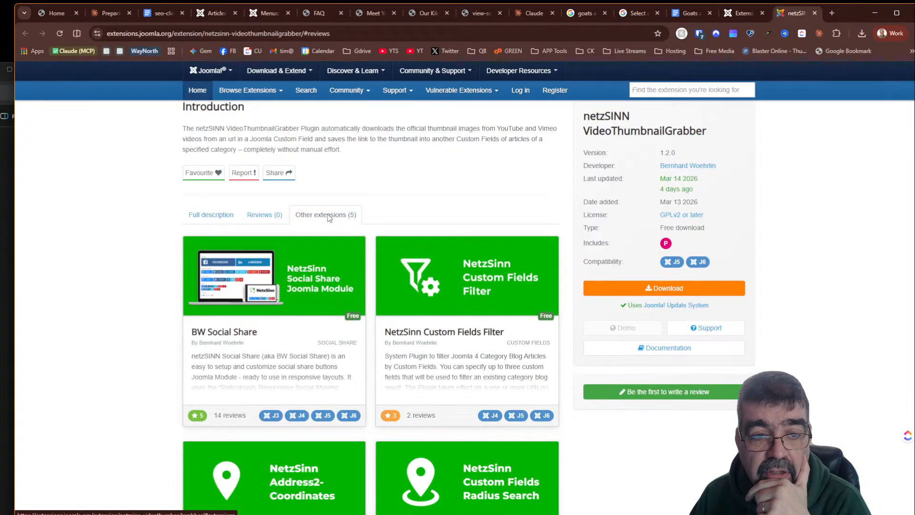
- Browse the developer's other NetzSinn extensions listed on the page
scroll(319, 232, down, 4)
right_click(318, 232)
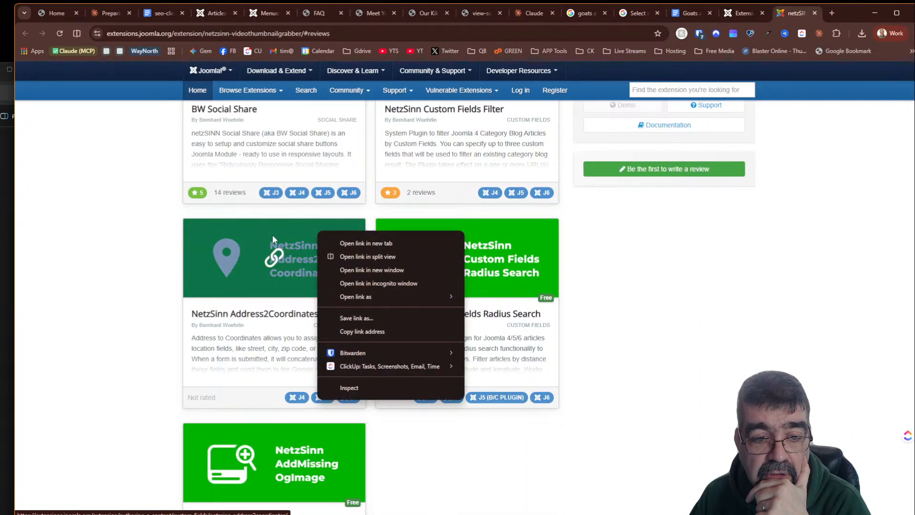
click(159, 235)
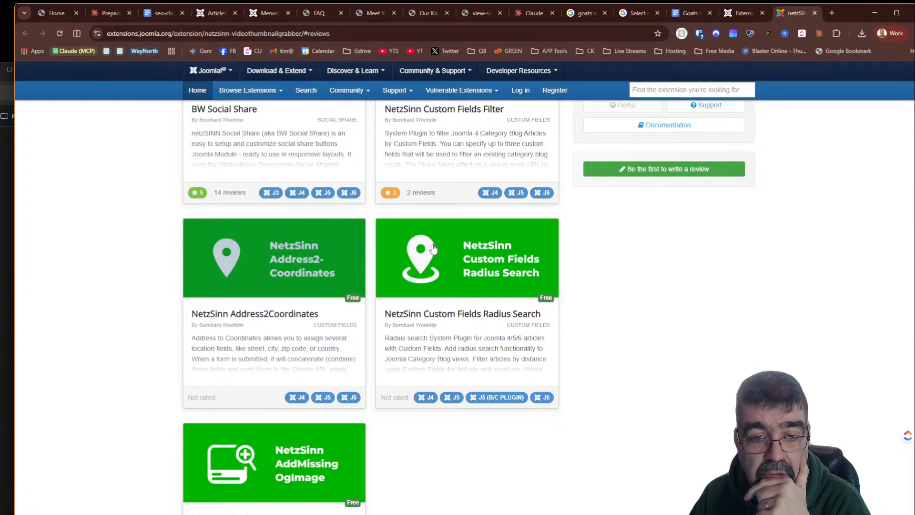
scroll(631, 309, up, 6)
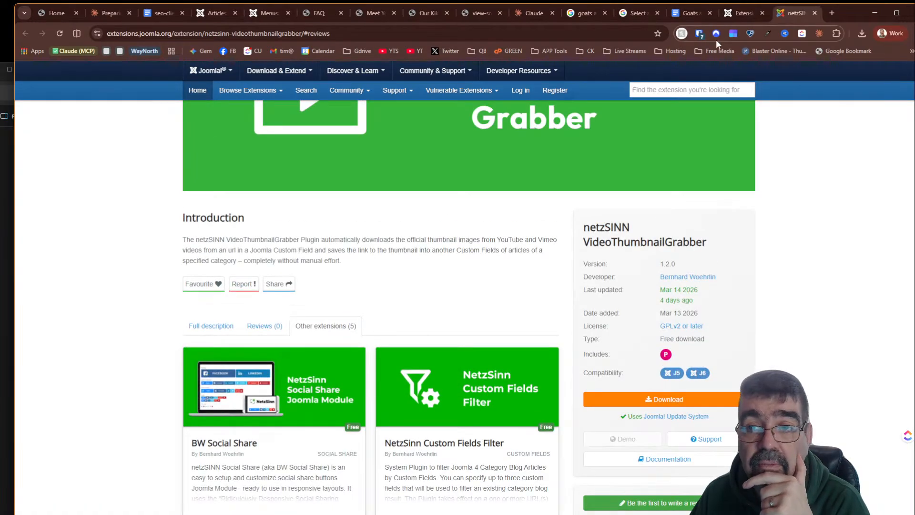
- Return to the installer and open the X Feed Pro directory page in a new tab
click(735, 14)
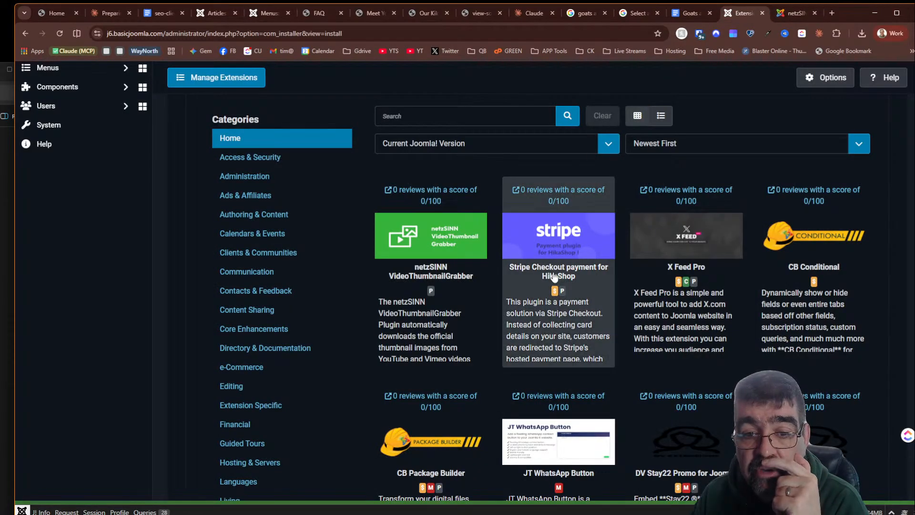
right_click(673, 190)
click(692, 199)
click(790, 16)
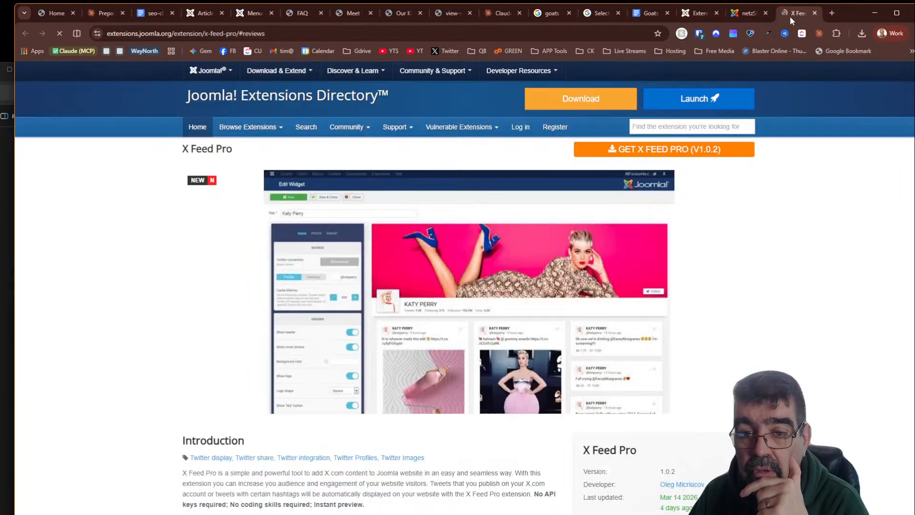
- Read the X Feed Pro description and browse its developer's other extensions
scroll(548, 198, down, 5)
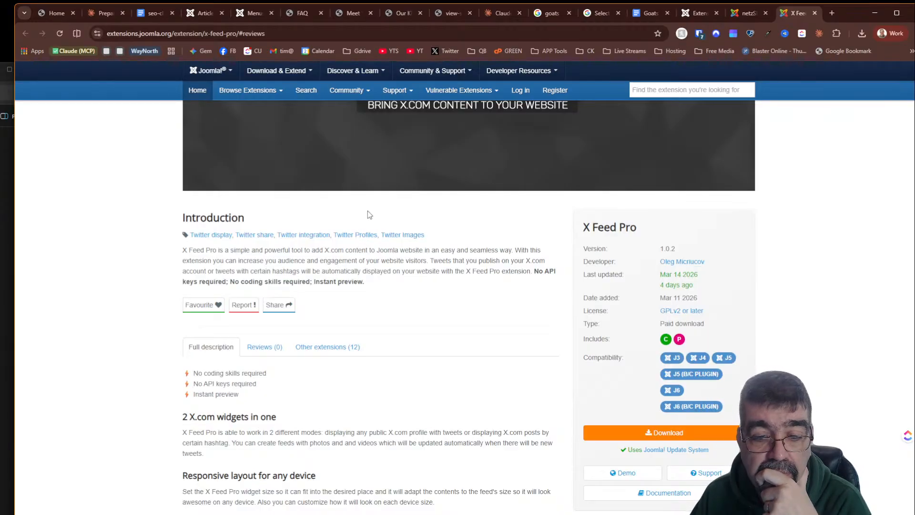
scroll(367, 212, down, 2)
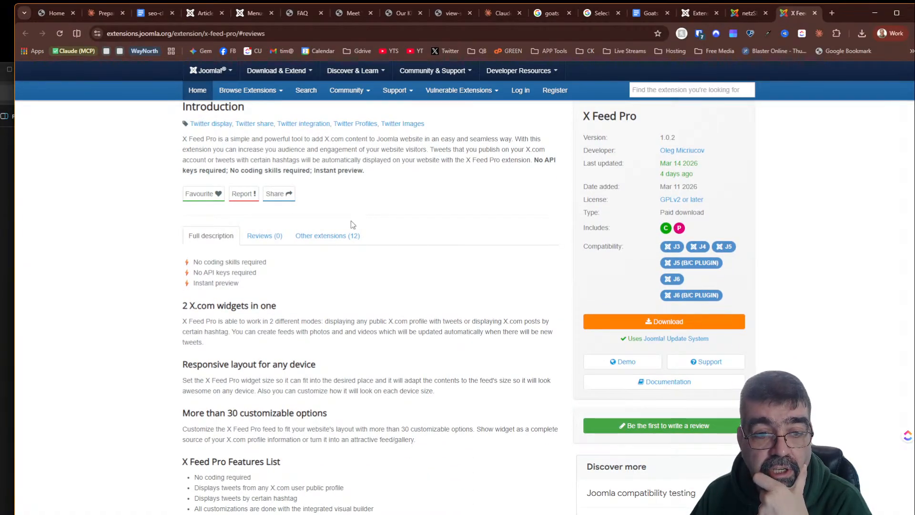
click(346, 237)
scroll(457, 241, down, 6)
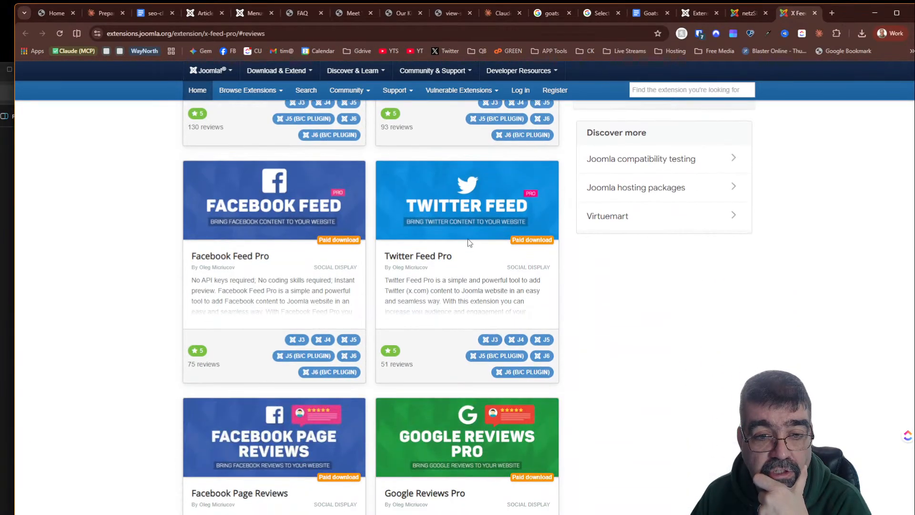
scroll(468, 242, down, 4)
scroll(468, 243, down, 4)
scroll(468, 243, up, 15)
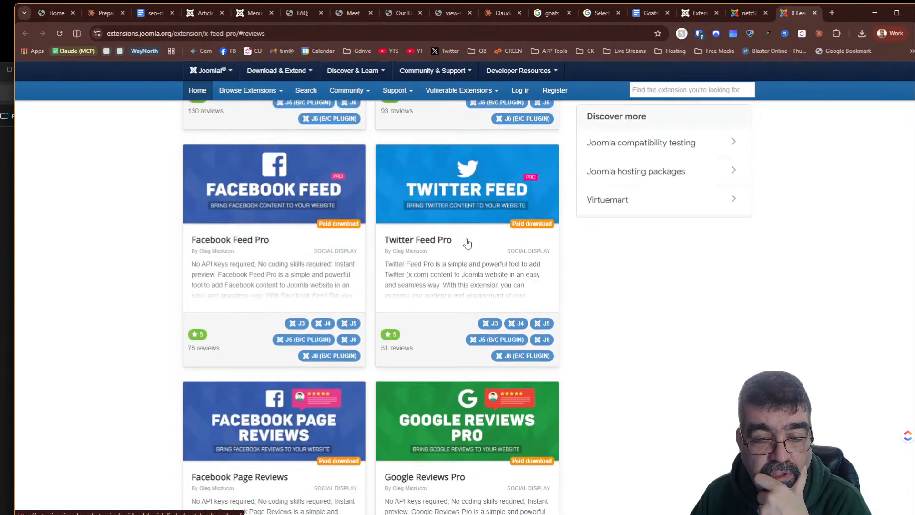
scroll(465, 243, down, 5)
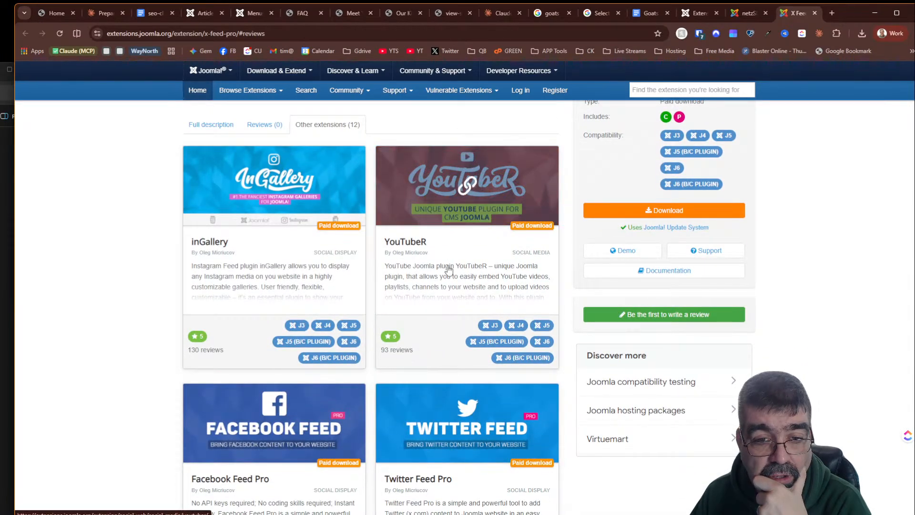
- Return to the installer and open the CB Conditional directory page in a new tab
right_click(447, 274)
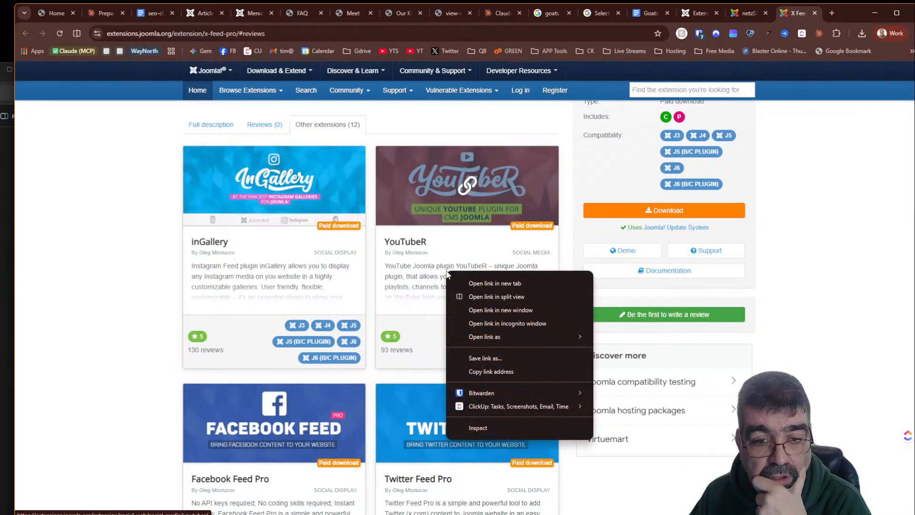
click(735, 16)
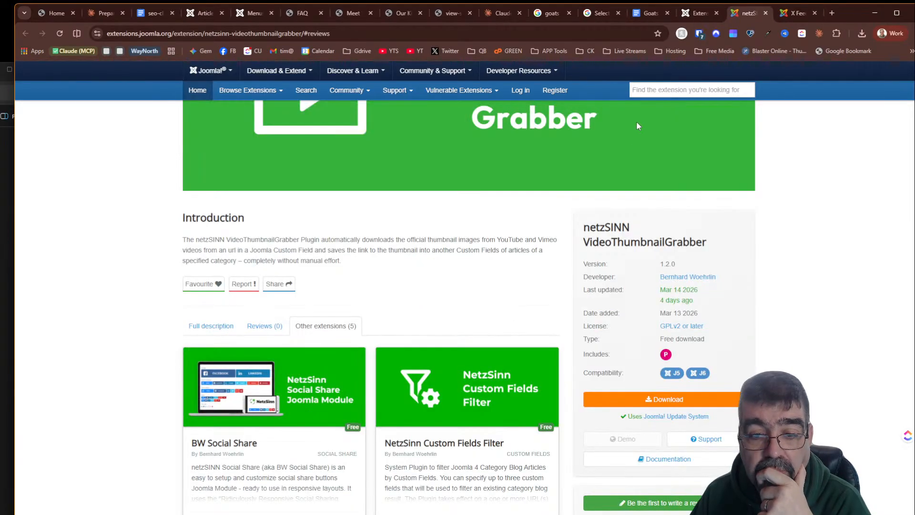
click(700, 13)
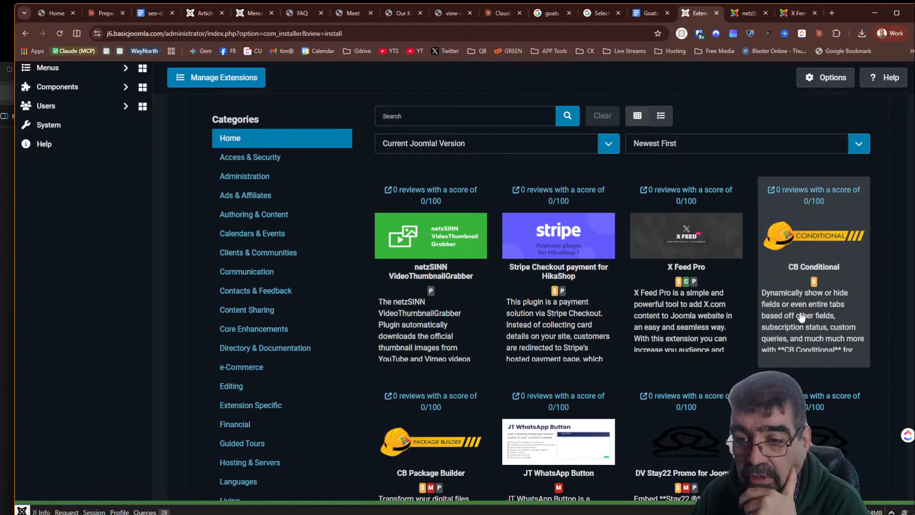
right_click(799, 189)
click(820, 193)
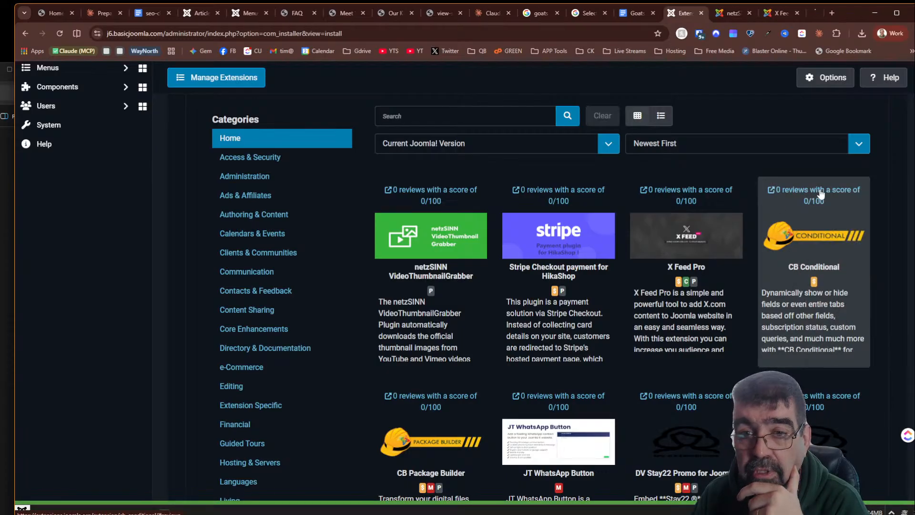
click(816, 12)
scroll(600, 260, down, 2)
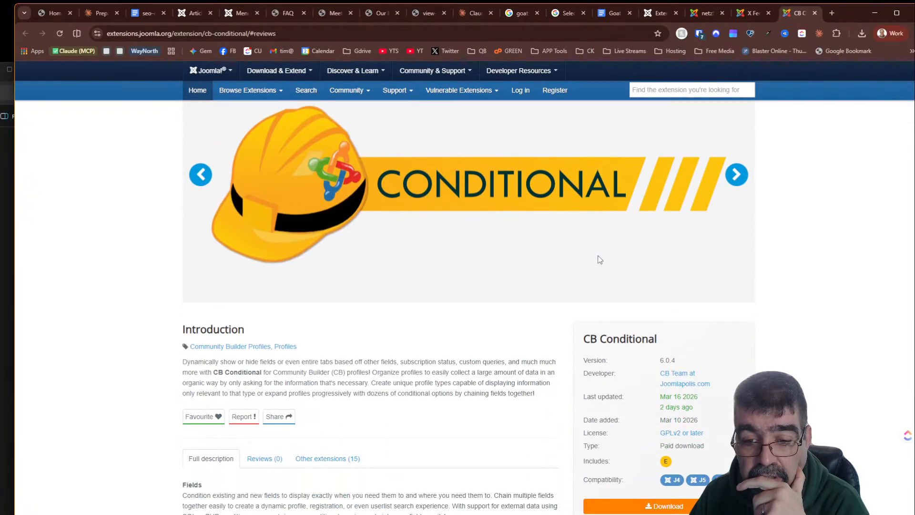